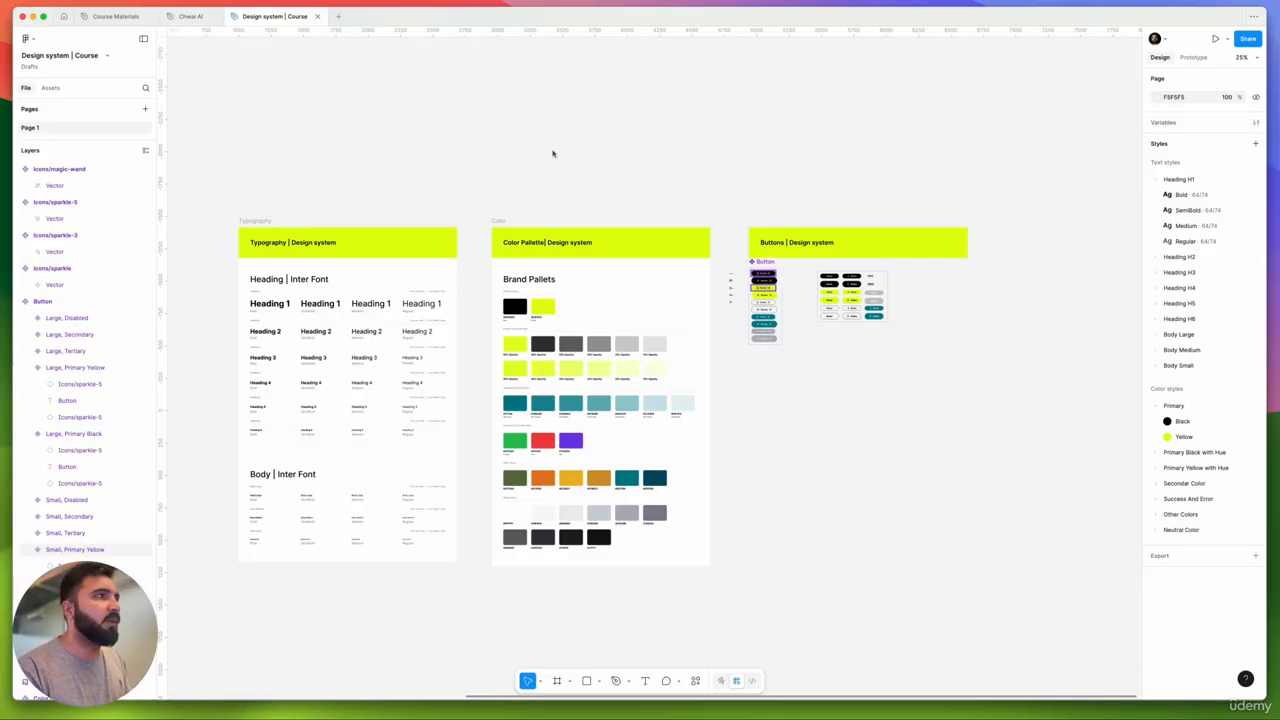
- Switch to the Chwai AI file and select its Checkbox component
click(190, 16)
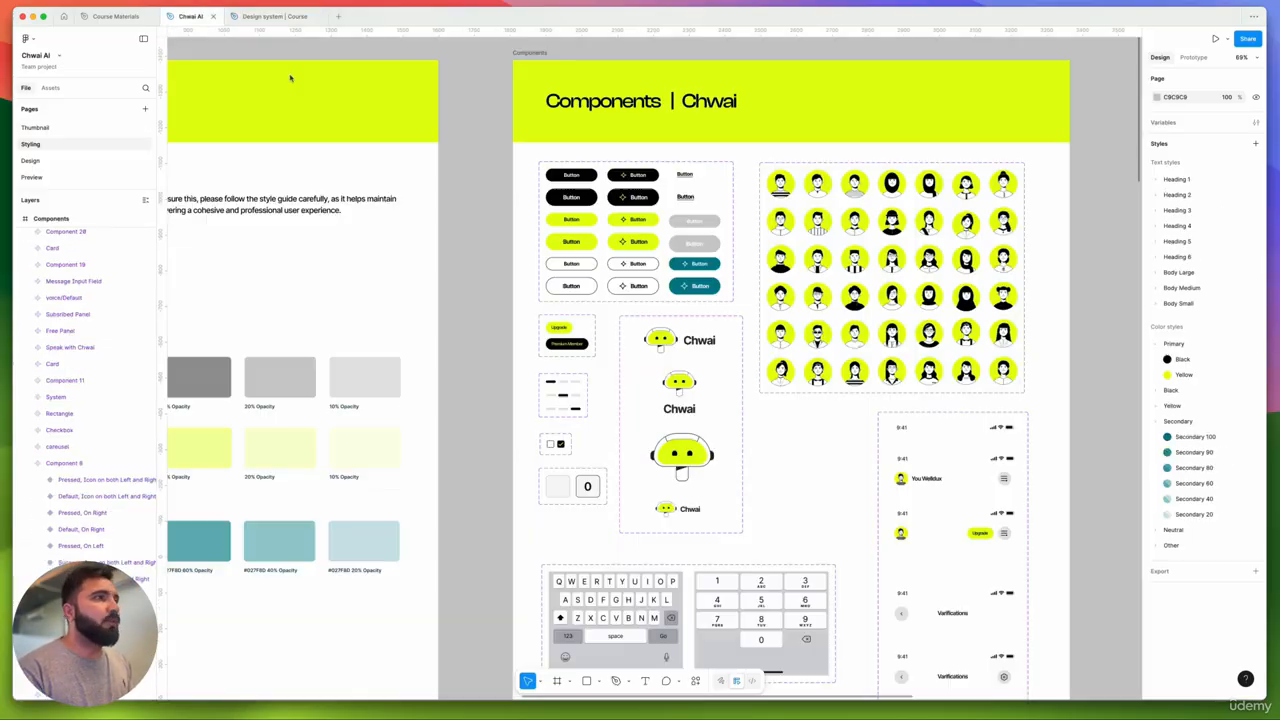
scroll(523, 353, up, 3)
scroll(523, 353, up, 5)
scroll(510, 310, down, 2)
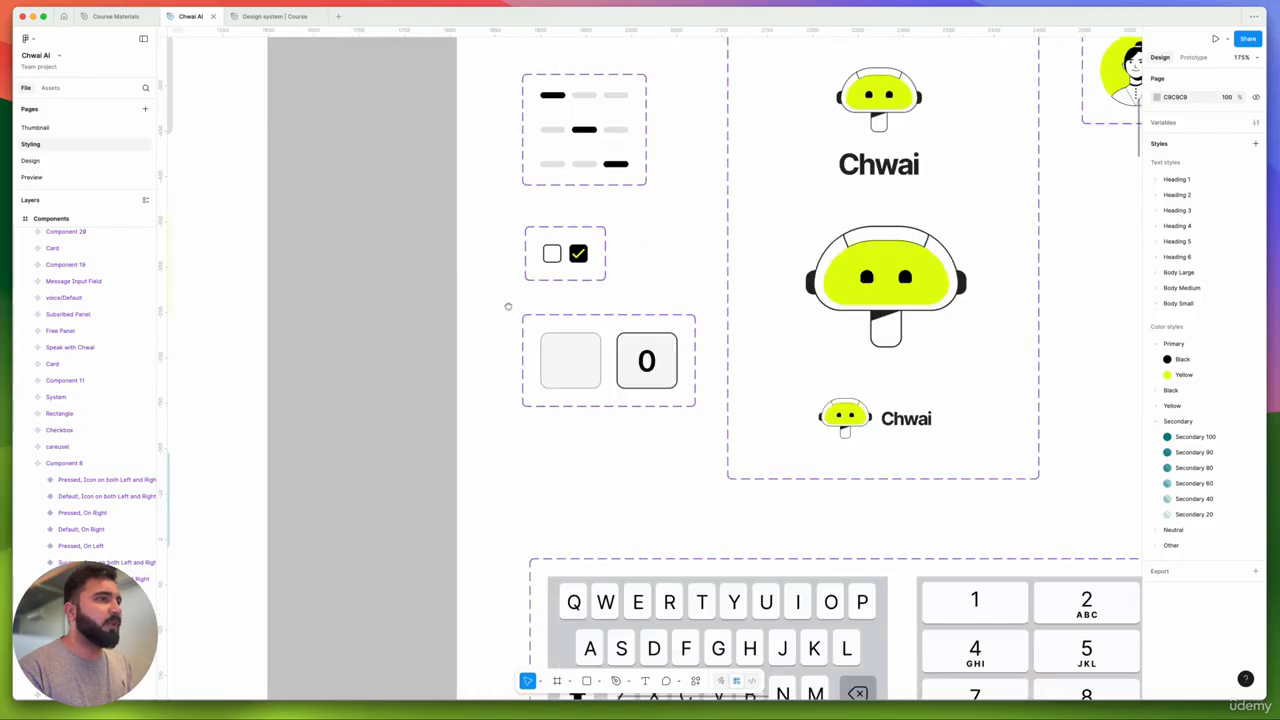
click(575, 275)
- Inspect the toggle and round checkbox components on the Styling sheet
scroll(575, 275, down, 5)
scroll(591, 272, down, 2)
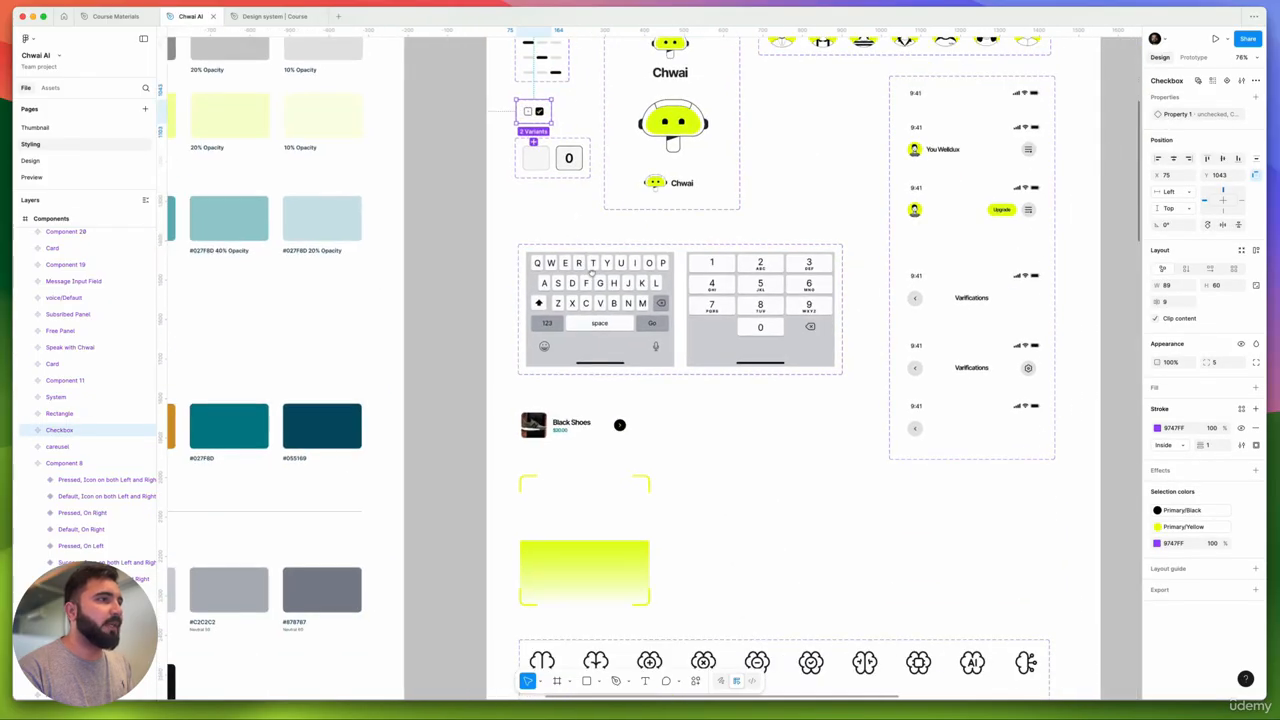
scroll(592, 272, down, 10)
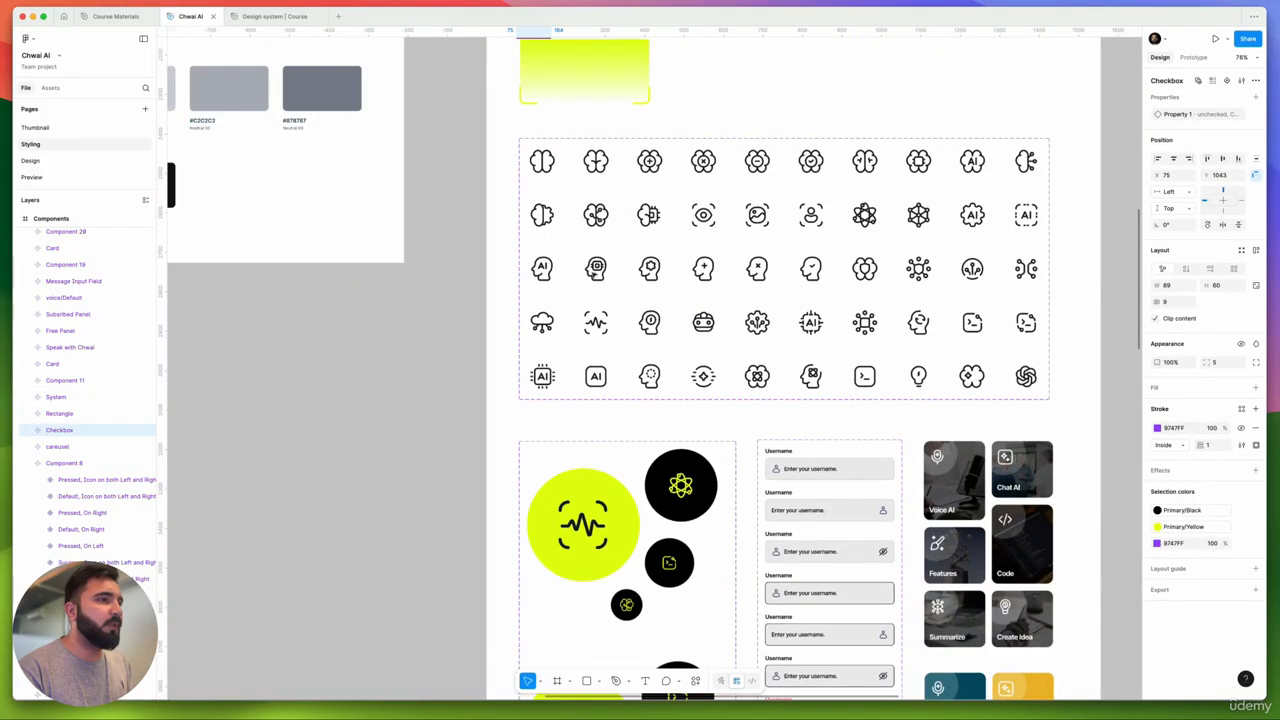
scroll(592, 272, down, 10)
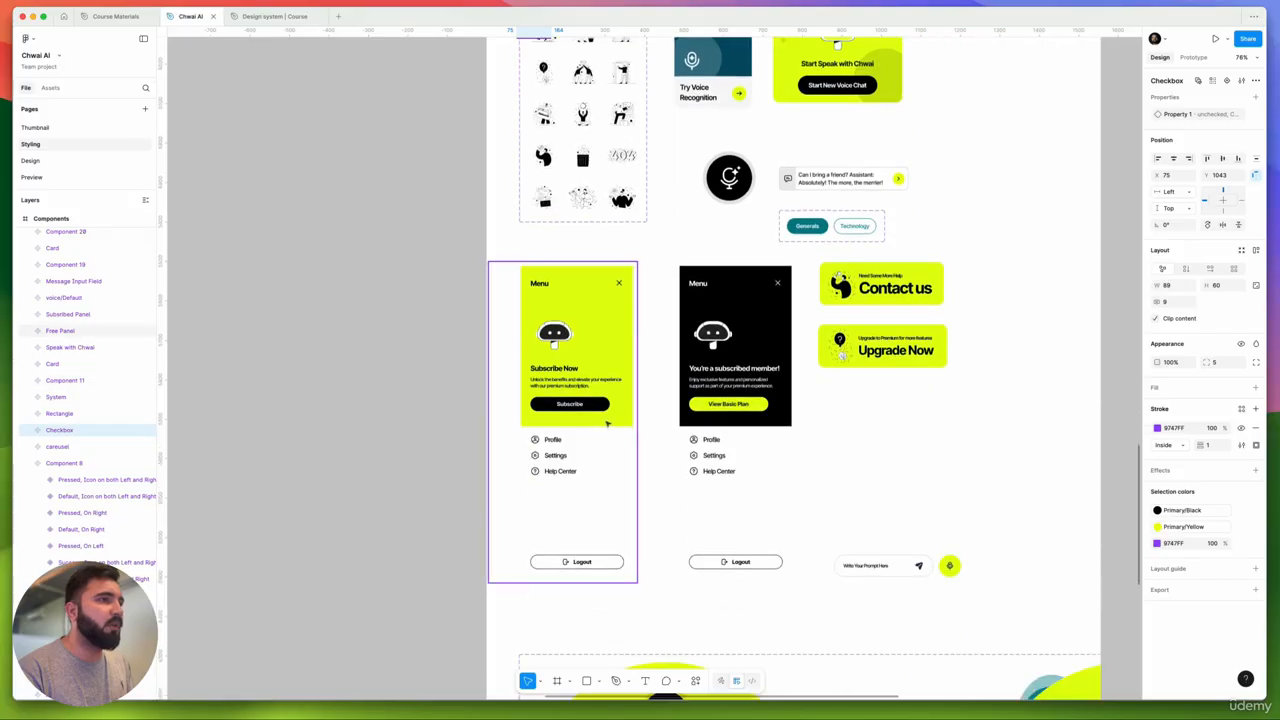
scroll(604, 434, down, 8)
scroll(571, 339, up, 5)
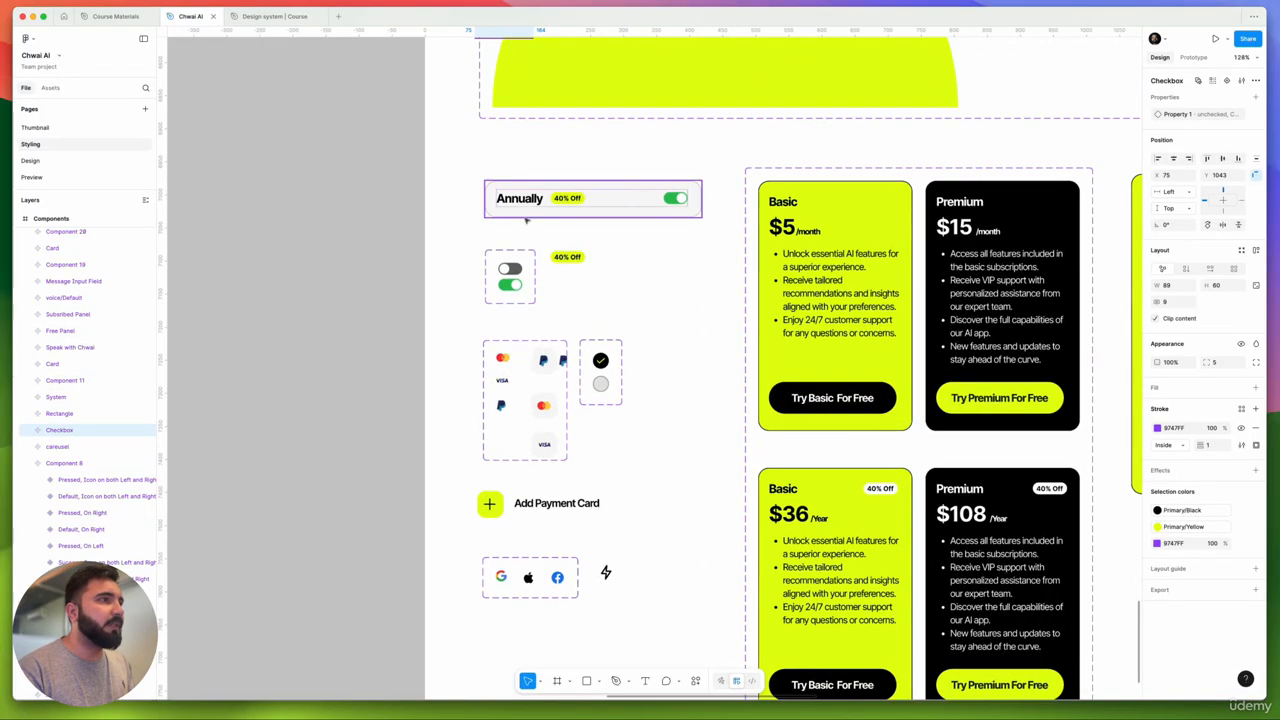
click(525, 283)
scroll(480, 327, up, 6)
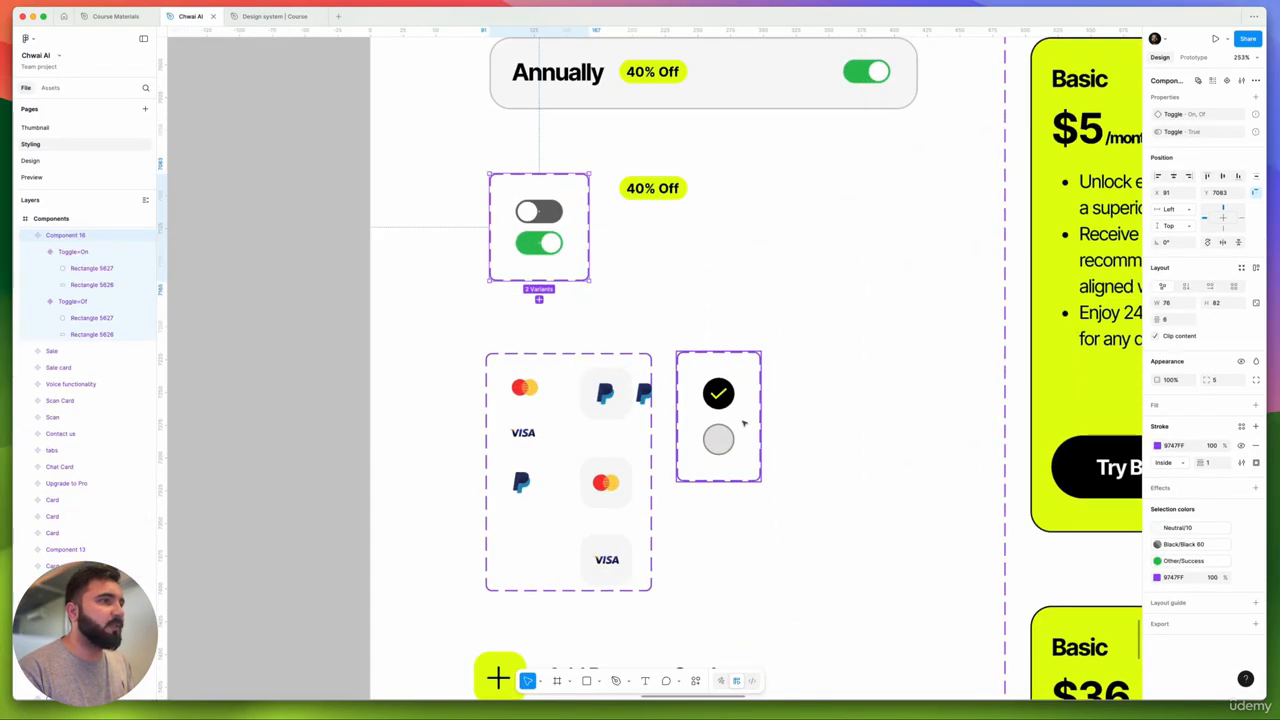
click(717, 383)
scroll(640, 360, down, 10)
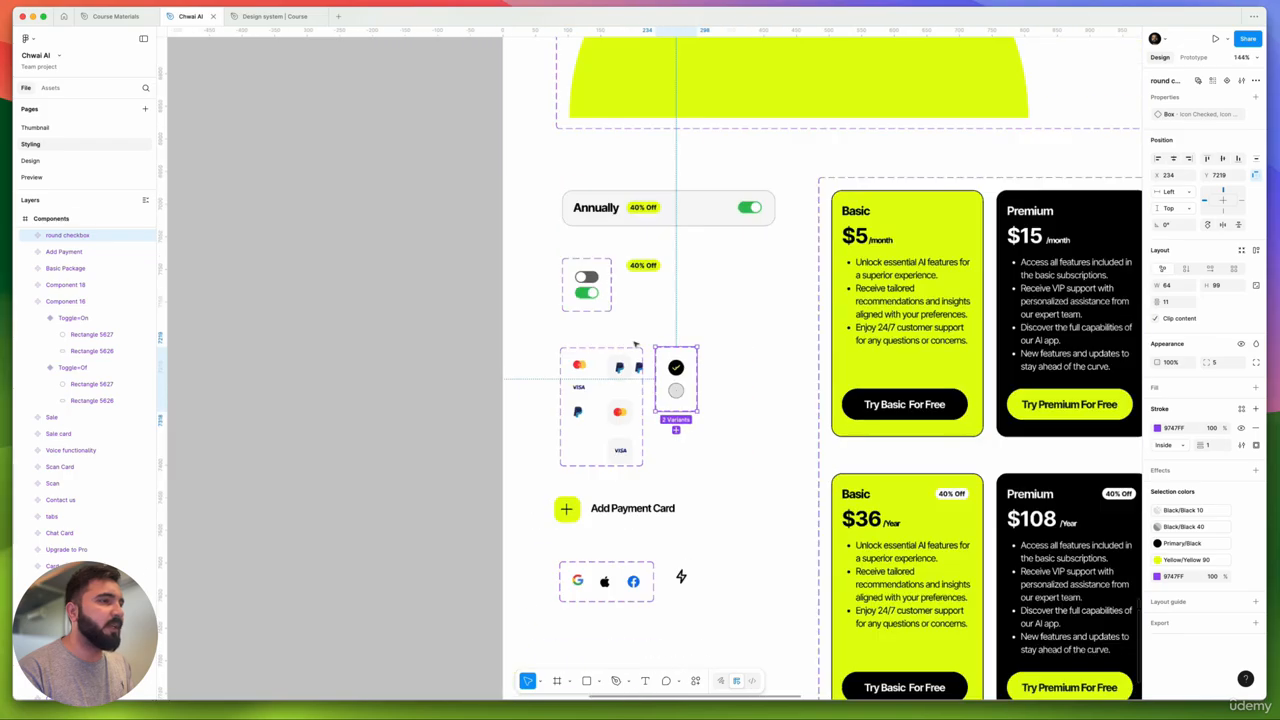
scroll(643, 390, up, 6)
scroll(643, 390, down, 10)
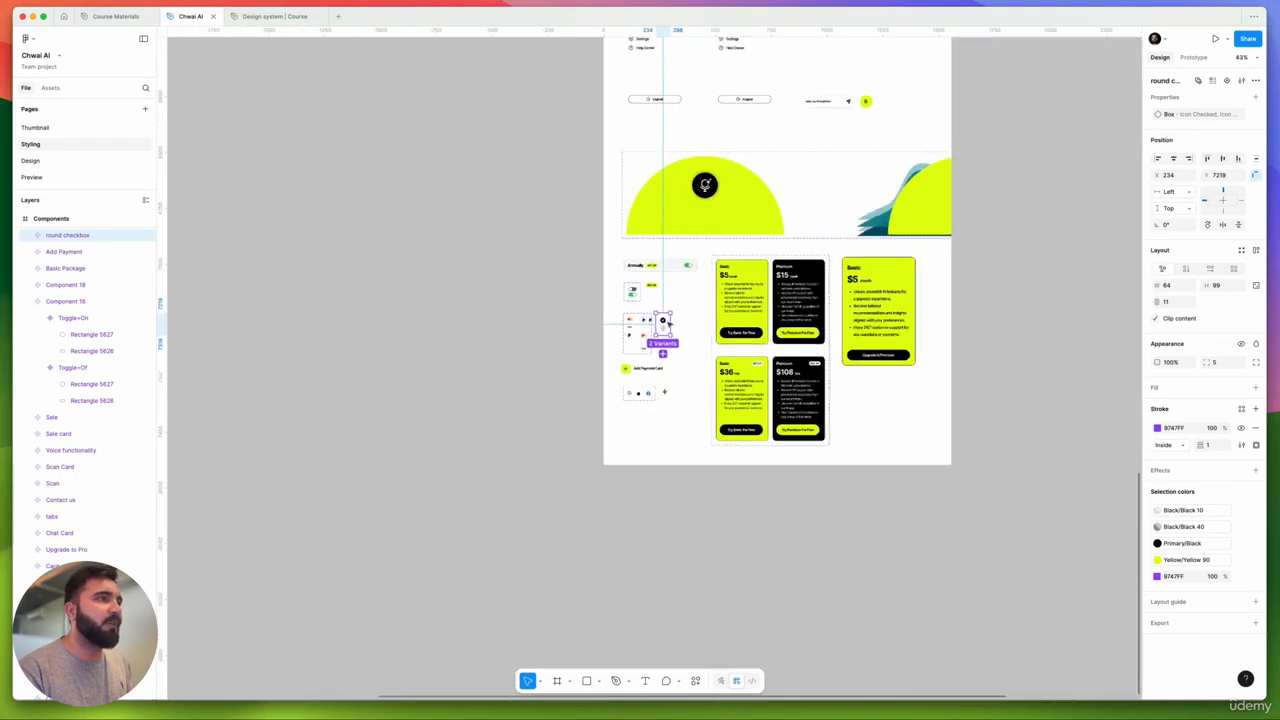
scroll(655, 360, up, 5)
scroll(668, 323, up, 4)
scroll(668, 323, up, 8)
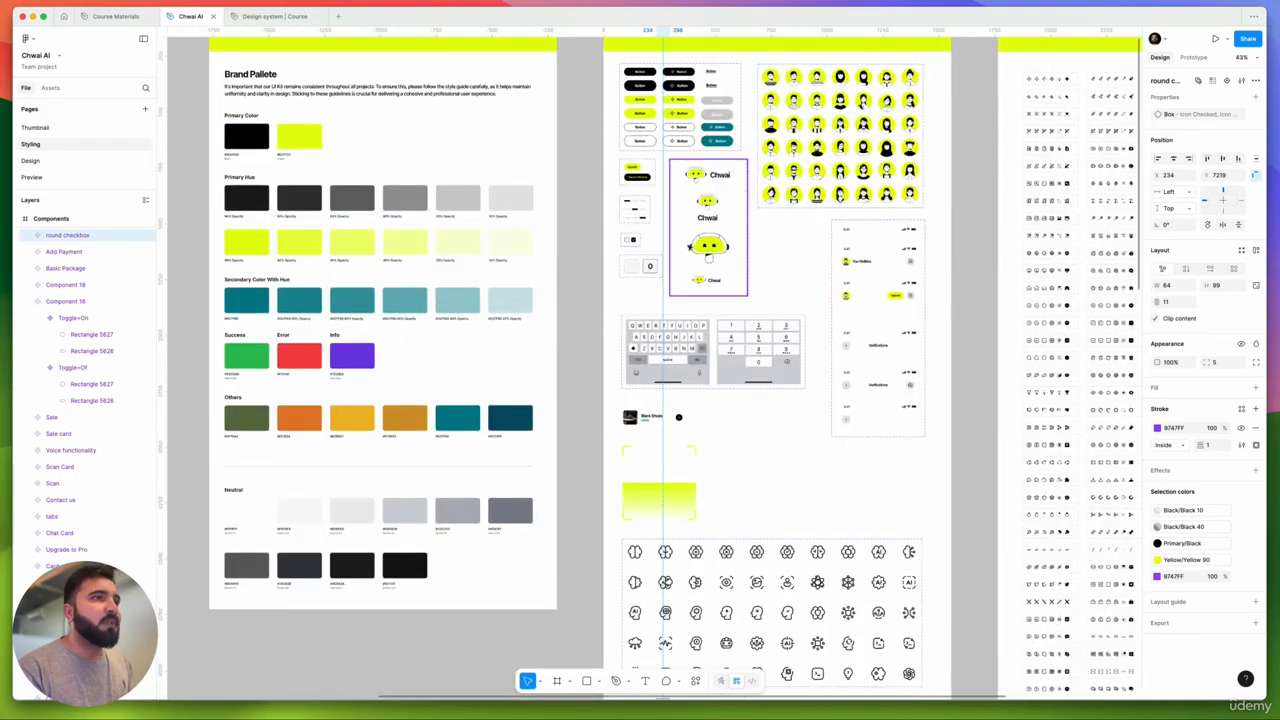
scroll(686, 240, up, 5)
scroll(605, 290, up, 5)
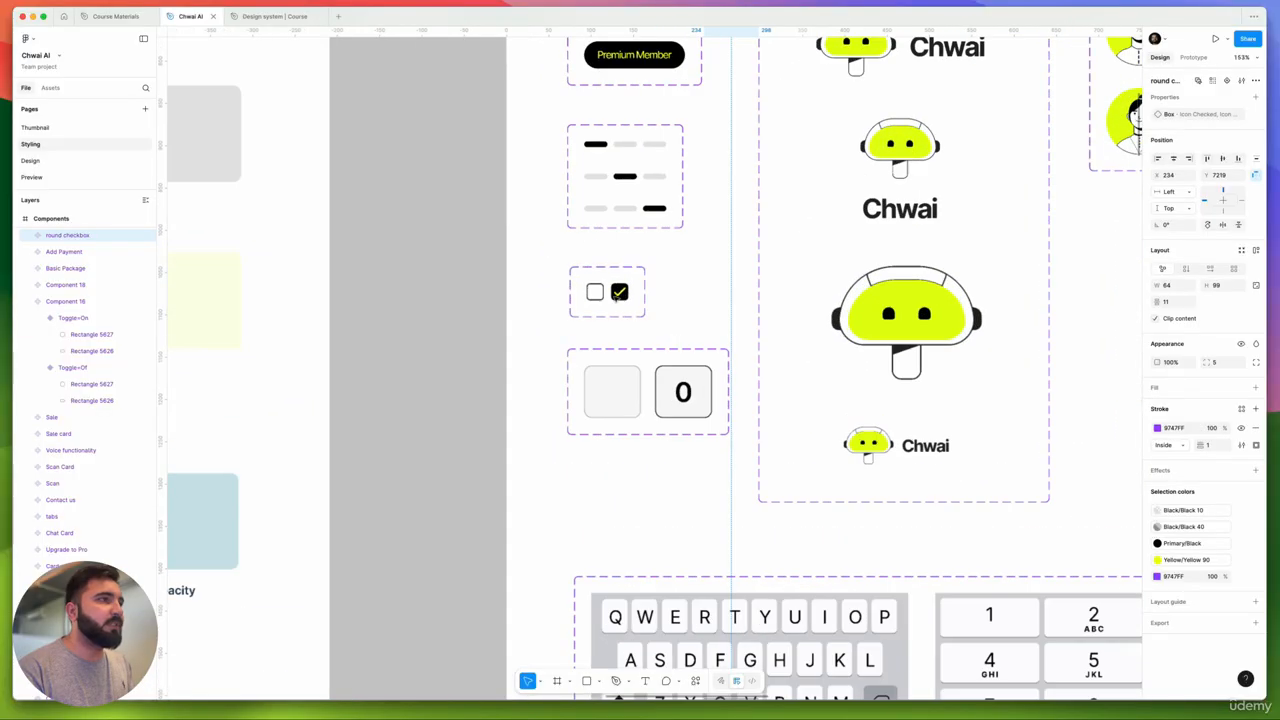
- Copy the Chwai AI Checkbox as PNG and paste it below the Design system button grid
right_click(617, 294)
mouse_move(686, 328)
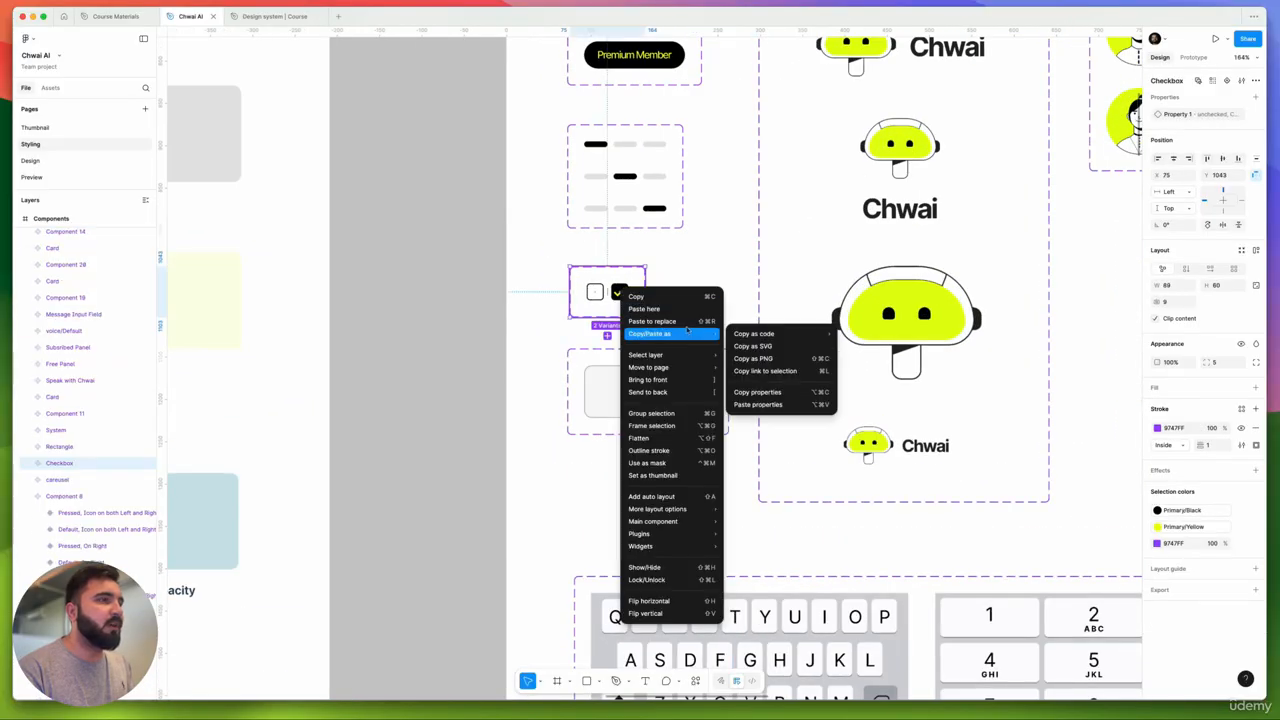
click(758, 358)
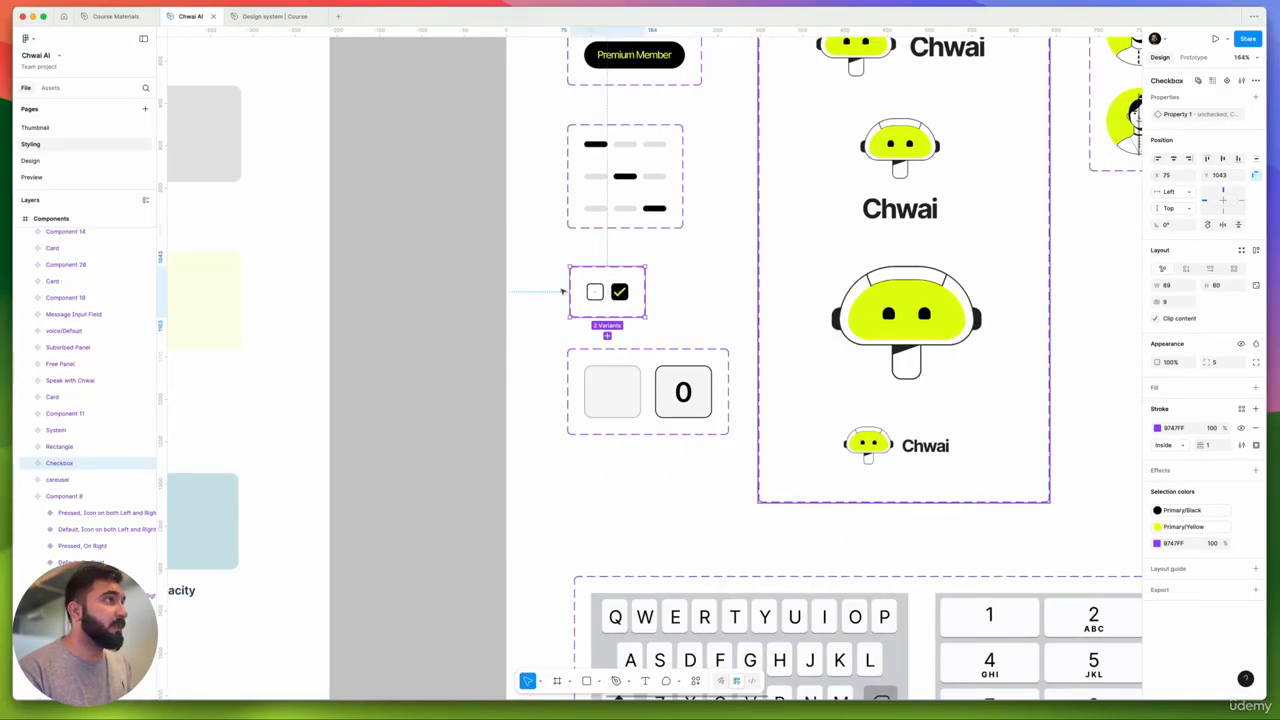
click(245, 17)
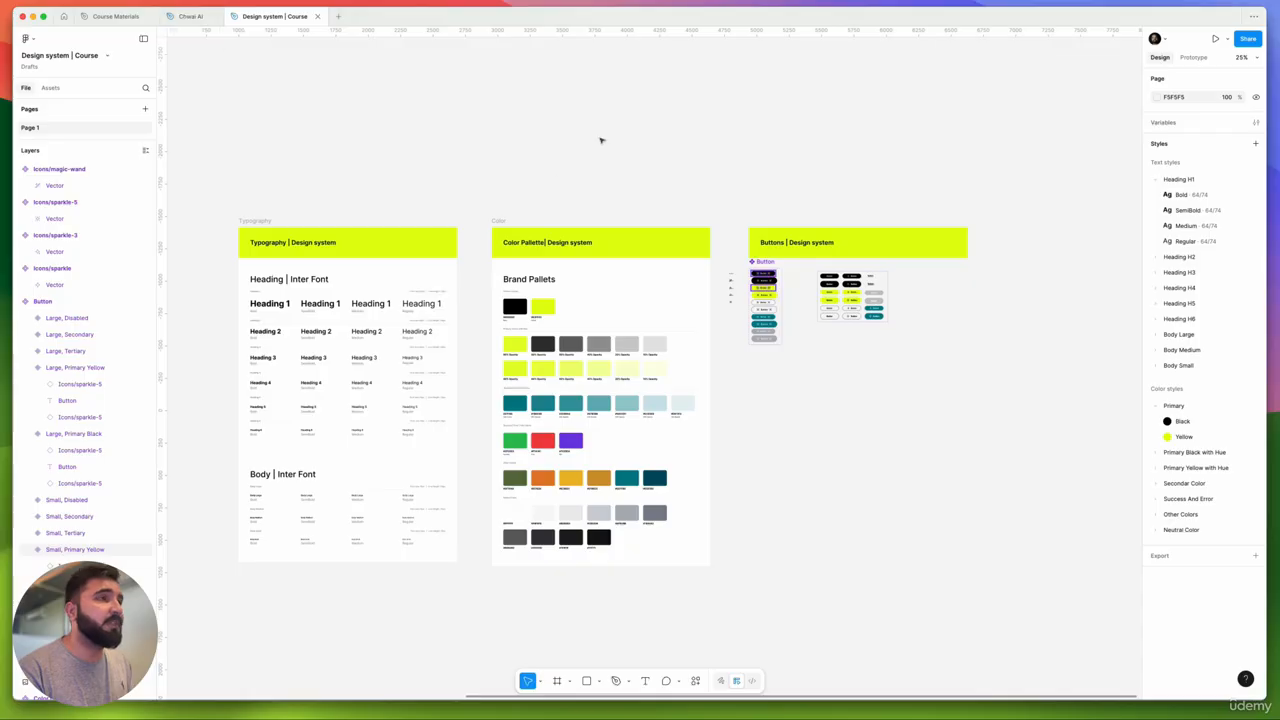
scroll(670, 228, right, 5)
scroll(737, 294, up, 5)
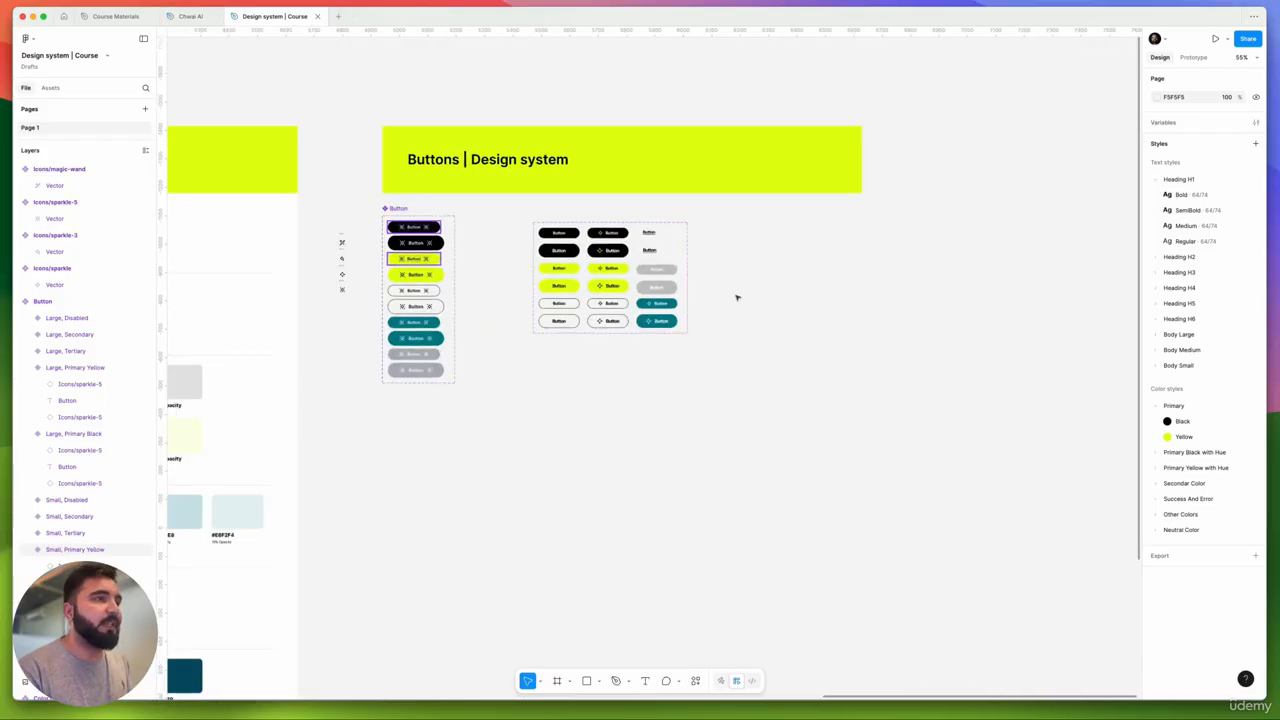
key(super+v)
drag(645, 370, 543, 357)
- Shift the button grid and checkbox image right together, then zoom in on the image
scroll(564, 297, up, 5)
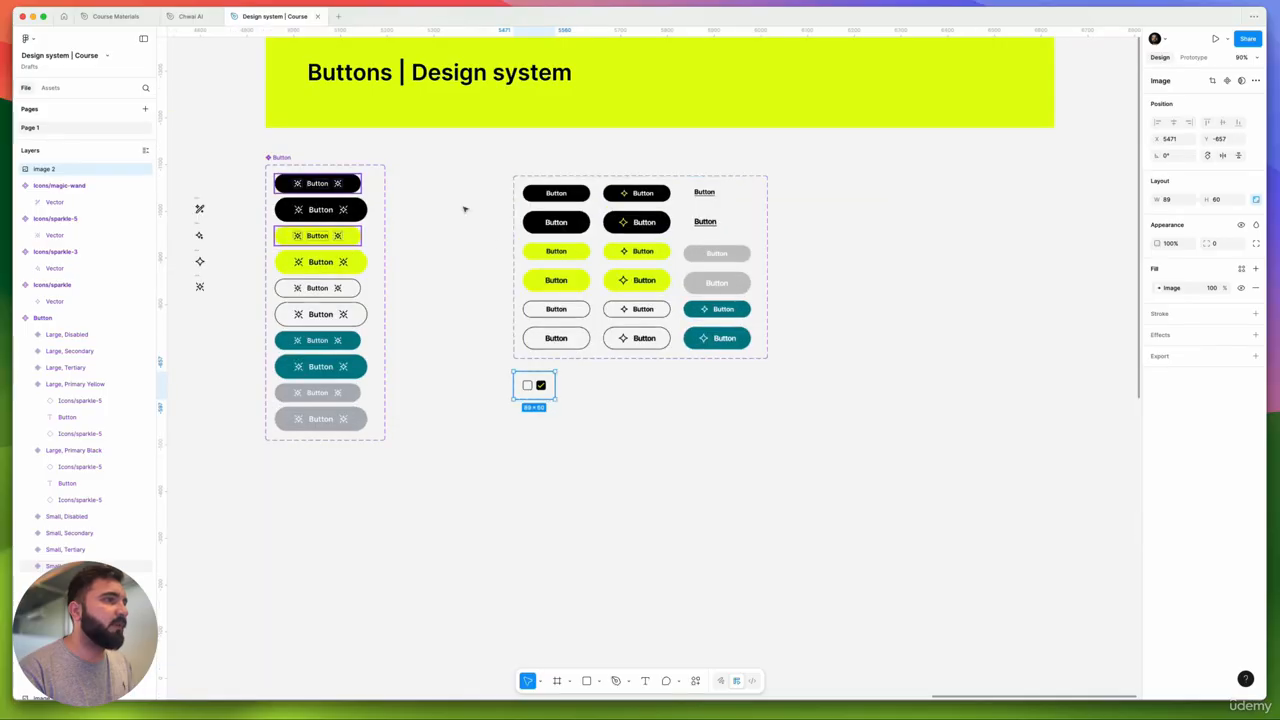
drag(464, 206, 869, 435)
drag(685, 302, 808, 304)
click(616, 287)
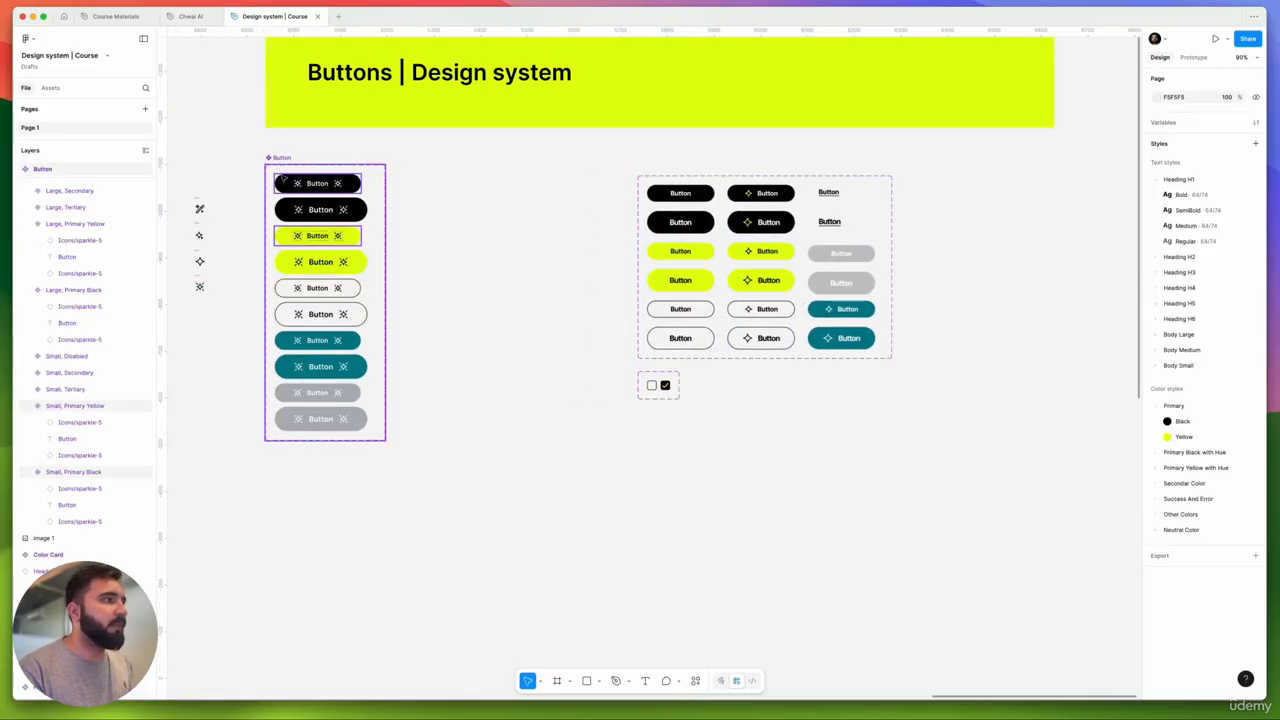
click(658, 386)
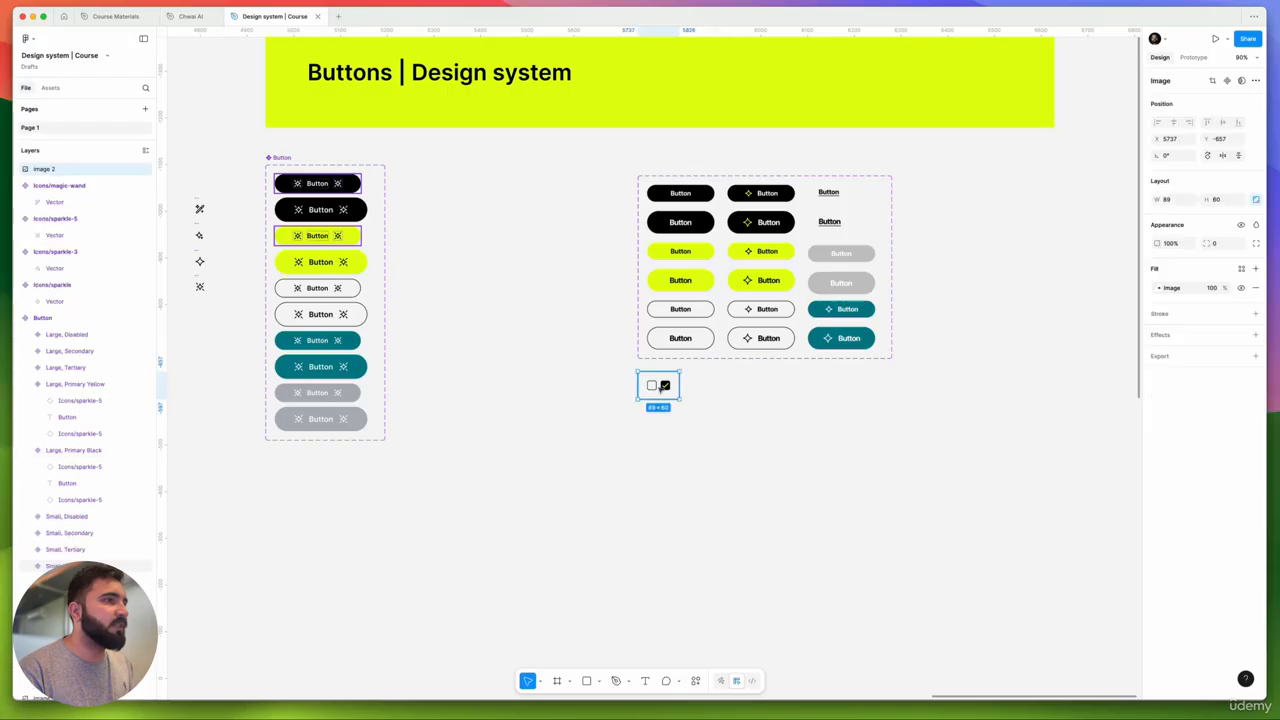
scroll(648, 397, up, 5)
drag(615, 443, 778, 443)
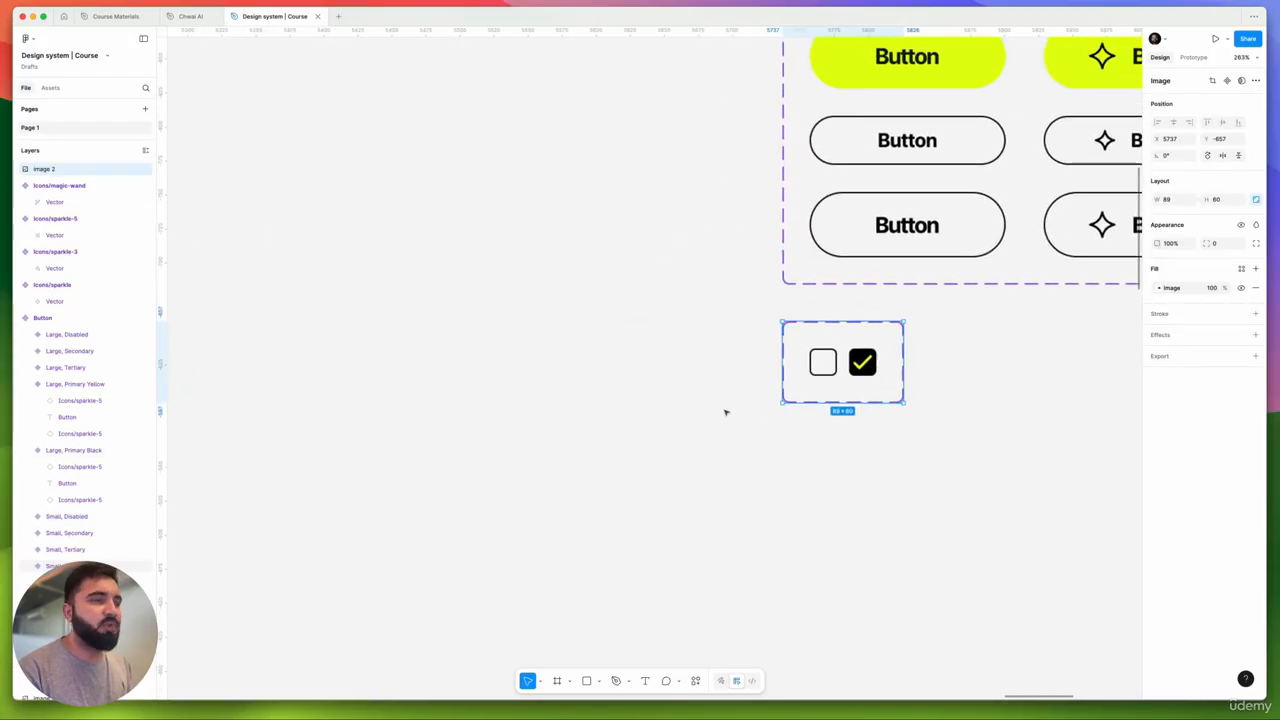
drag(681, 410, 695, 395)
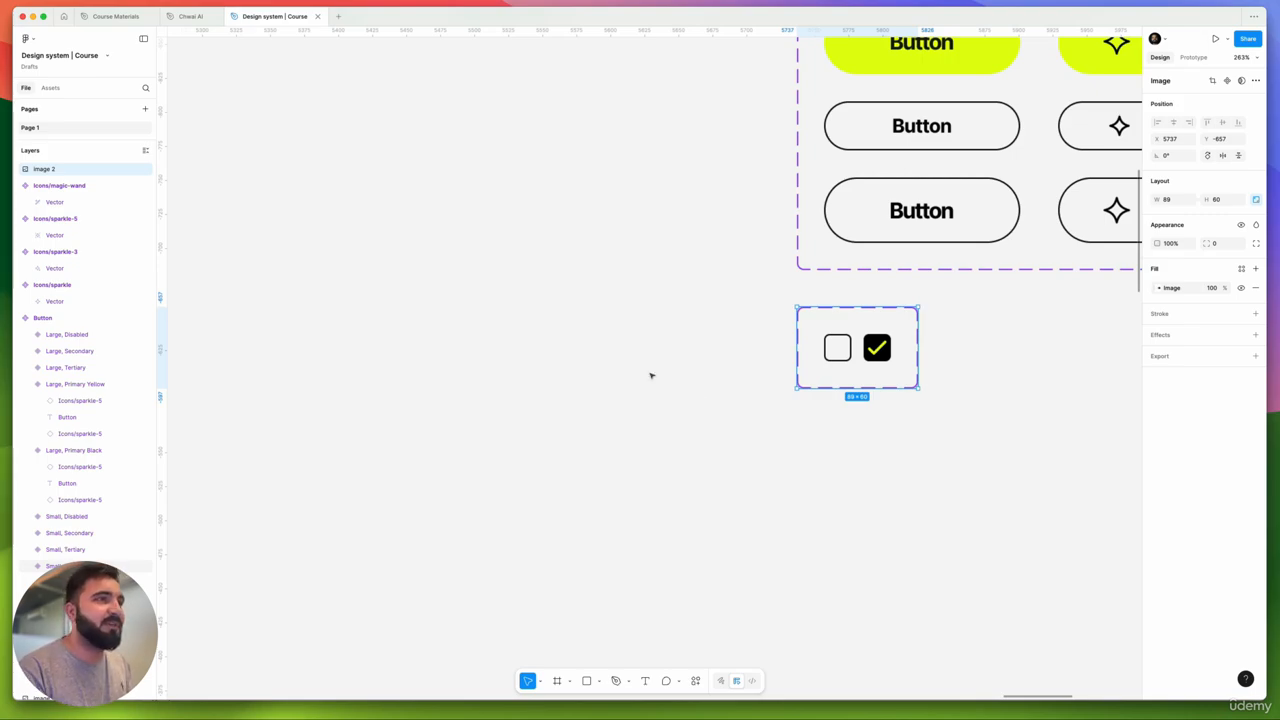
drag(651, 374, 642, 405)
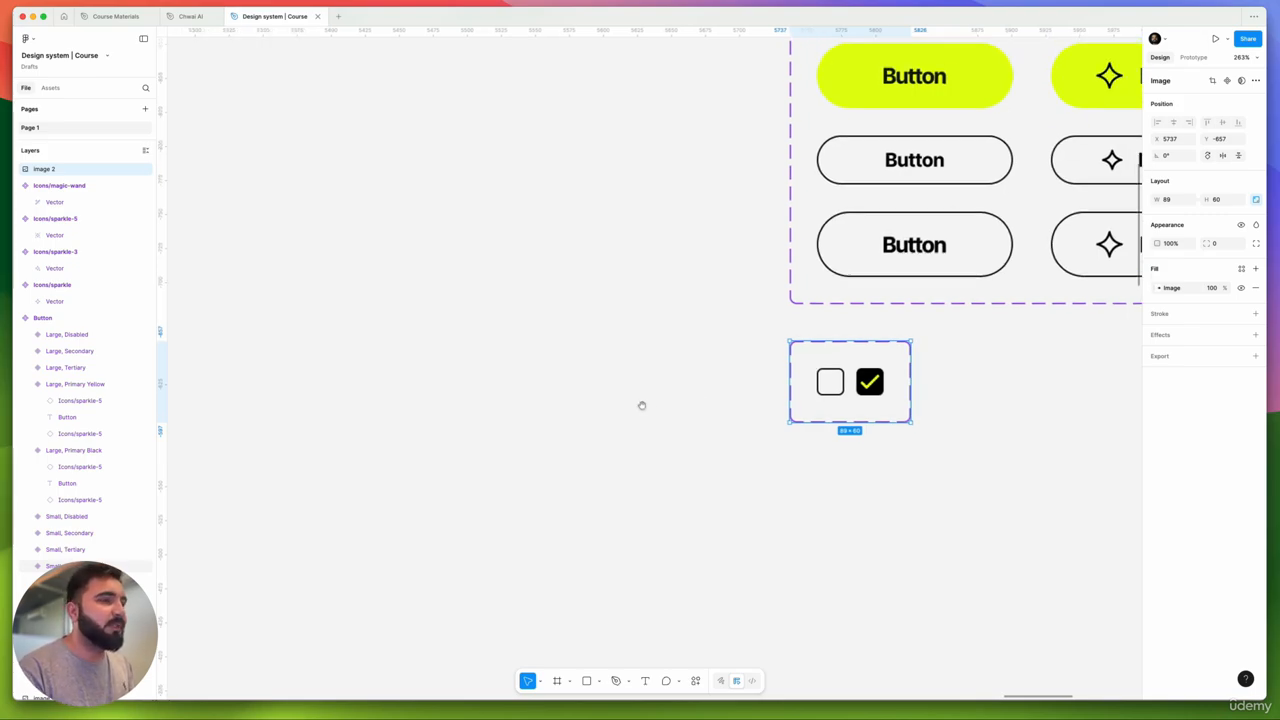
- Draw a small square frame and give it a Primary/Black stroke
click(558, 681)
scroll(668, 428, up, 3)
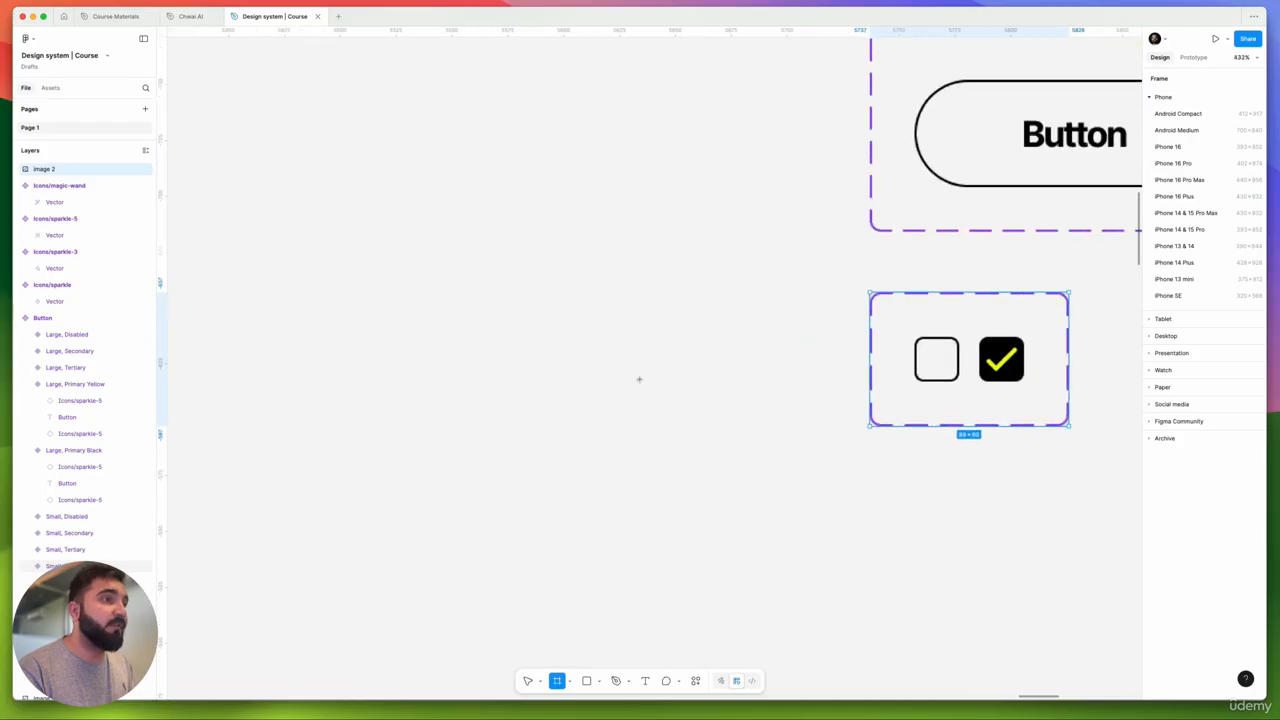
mouse_move(623, 352)
mouse_down()
mouse_move(683, 394)
mouse_move(676, 406)
mouse_move(650, 386)
mouse_move(663, 392)
mouse_up()
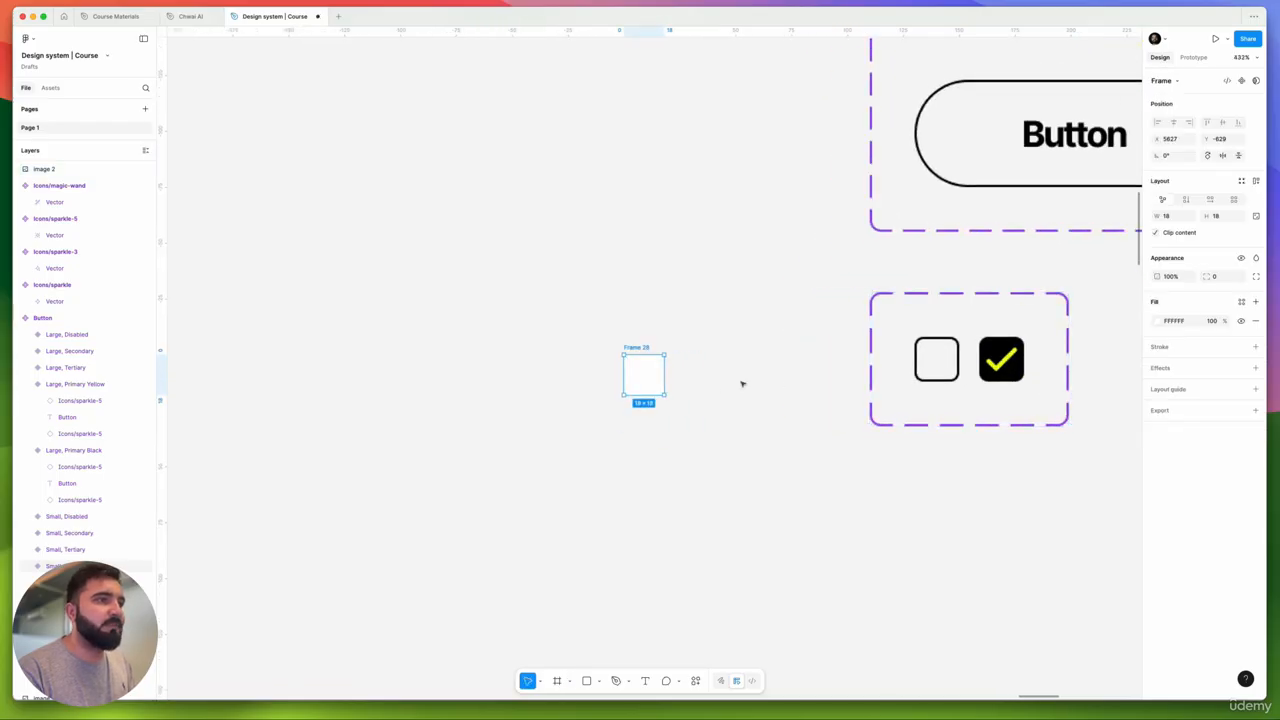
click(1255, 346)
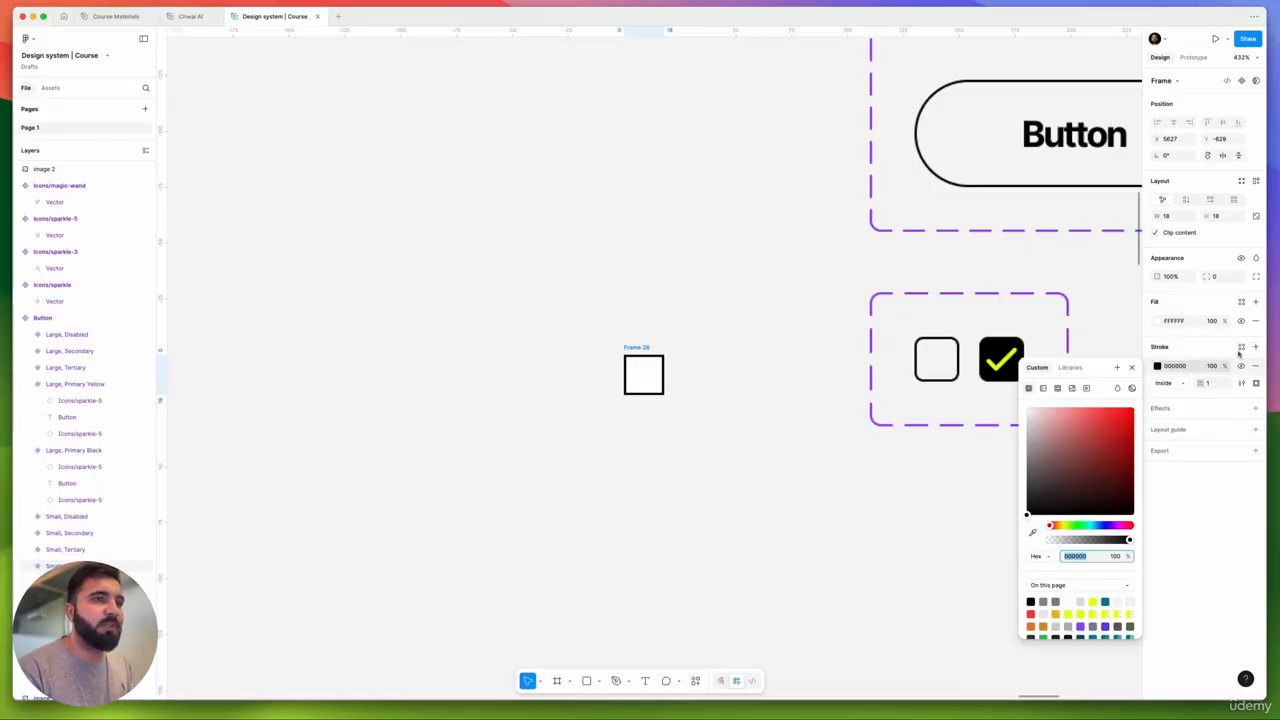
click(1241, 347)
click(1088, 429)
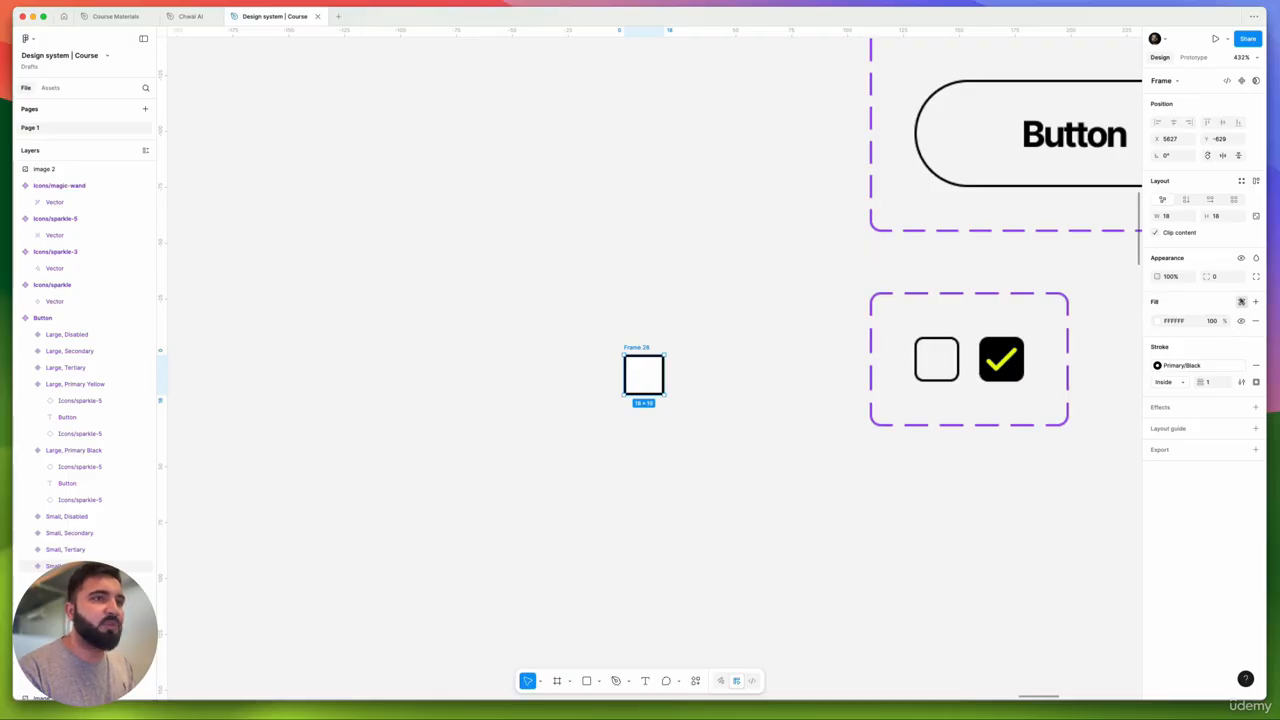
- Fill the frame with Neutral Color/01, set corner radius 4, and resize it to 23×23
click(1241, 302)
scroll(1055, 423, down, 5)
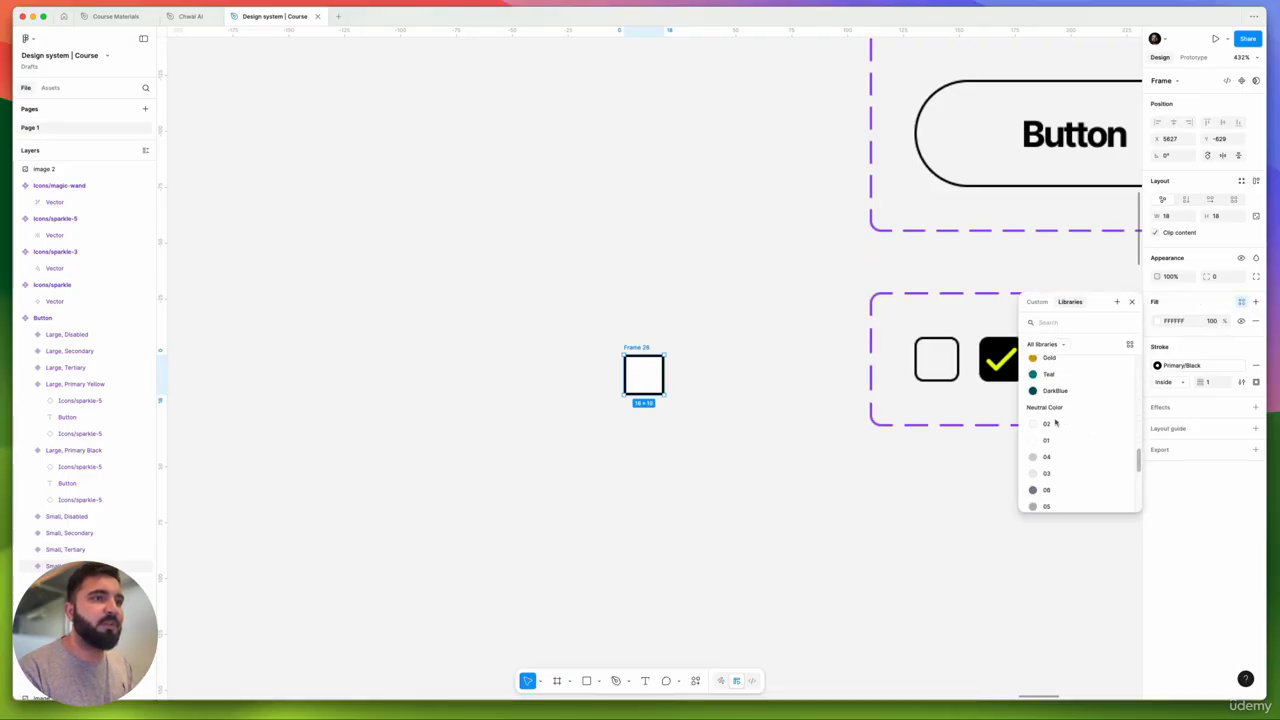
click(1050, 425)
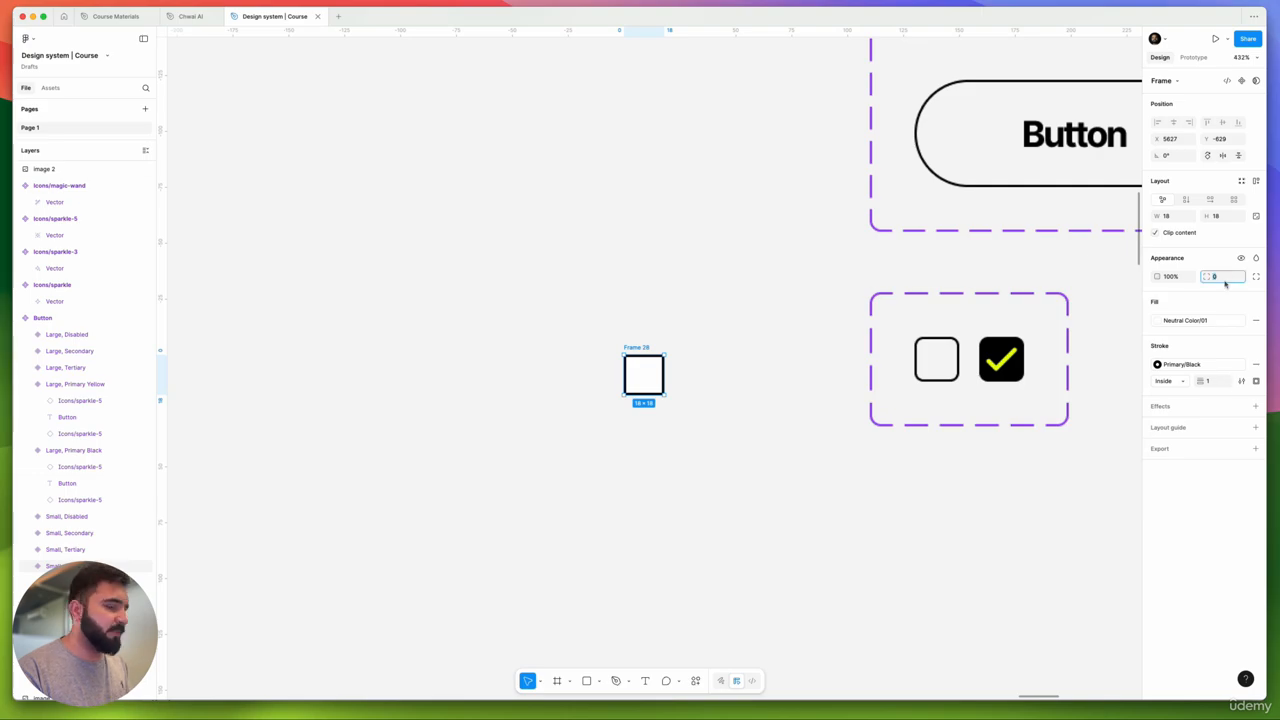
text(4)
key(Return)
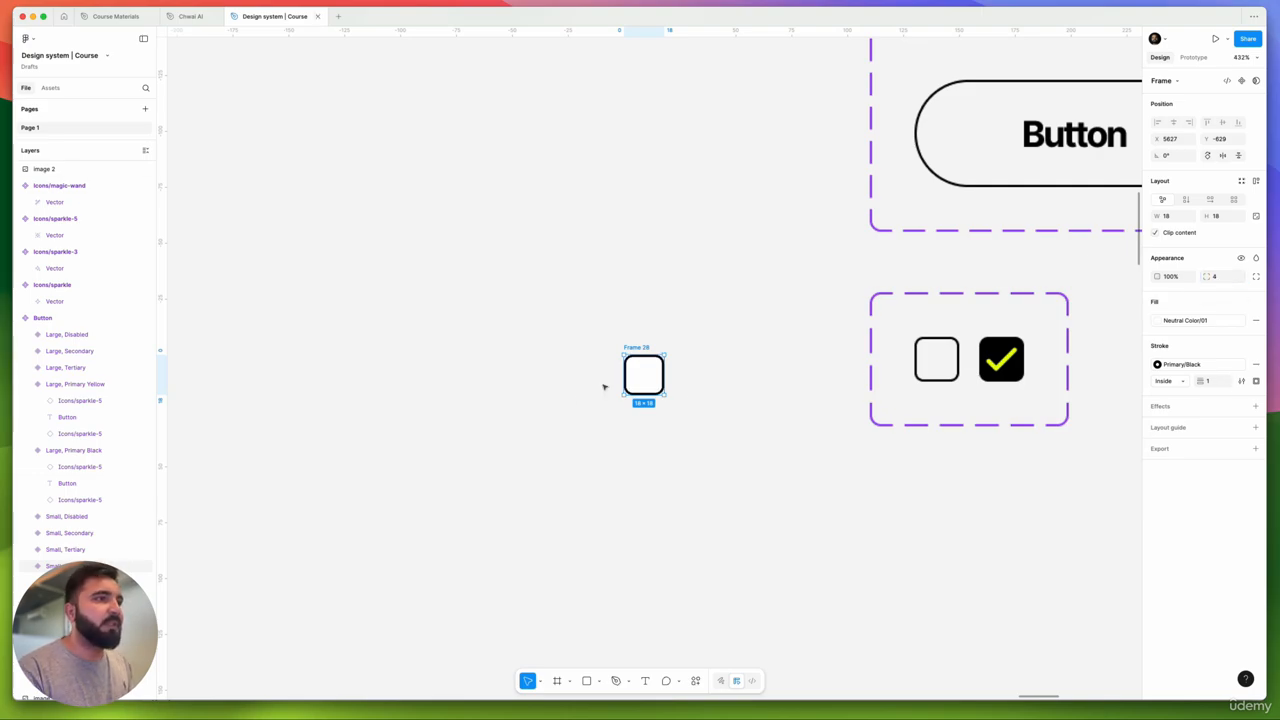
drag(643, 346, 645, 328)
drag(666, 374, 681, 389)
- Rename the frame to Checkbox/off
click(686, 377)
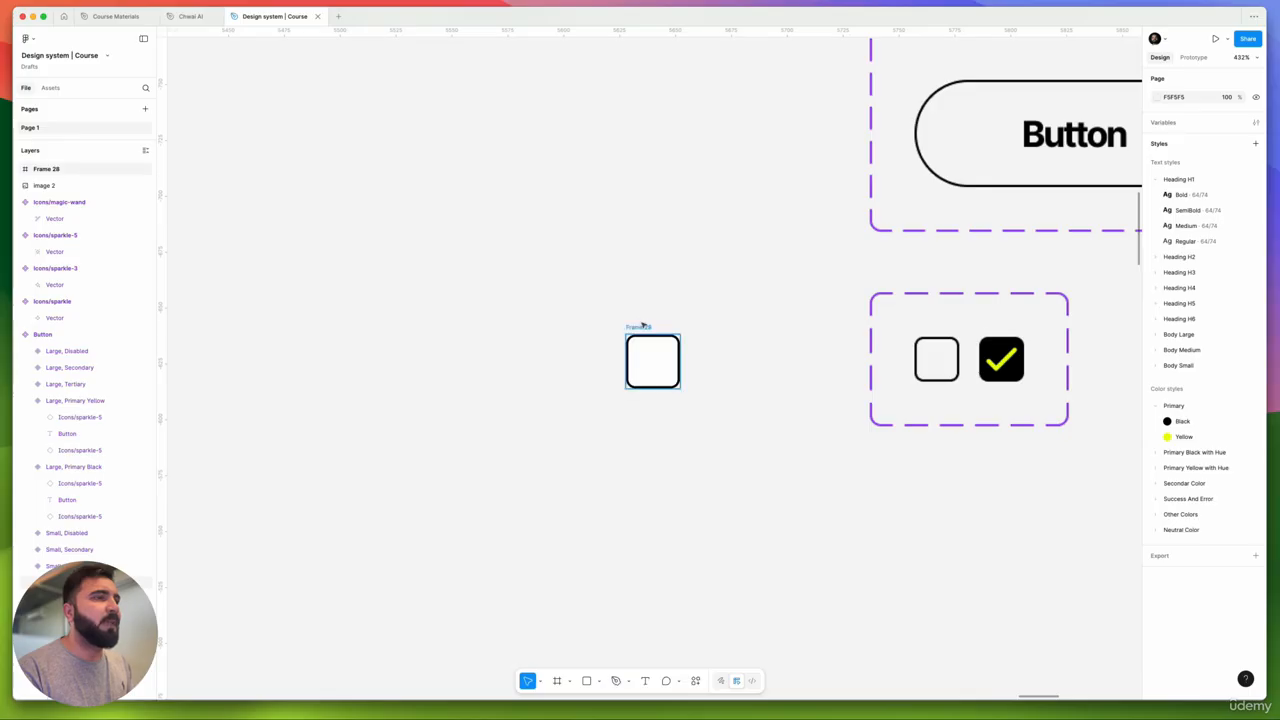
double_click(649, 327)
key(BackSpace)
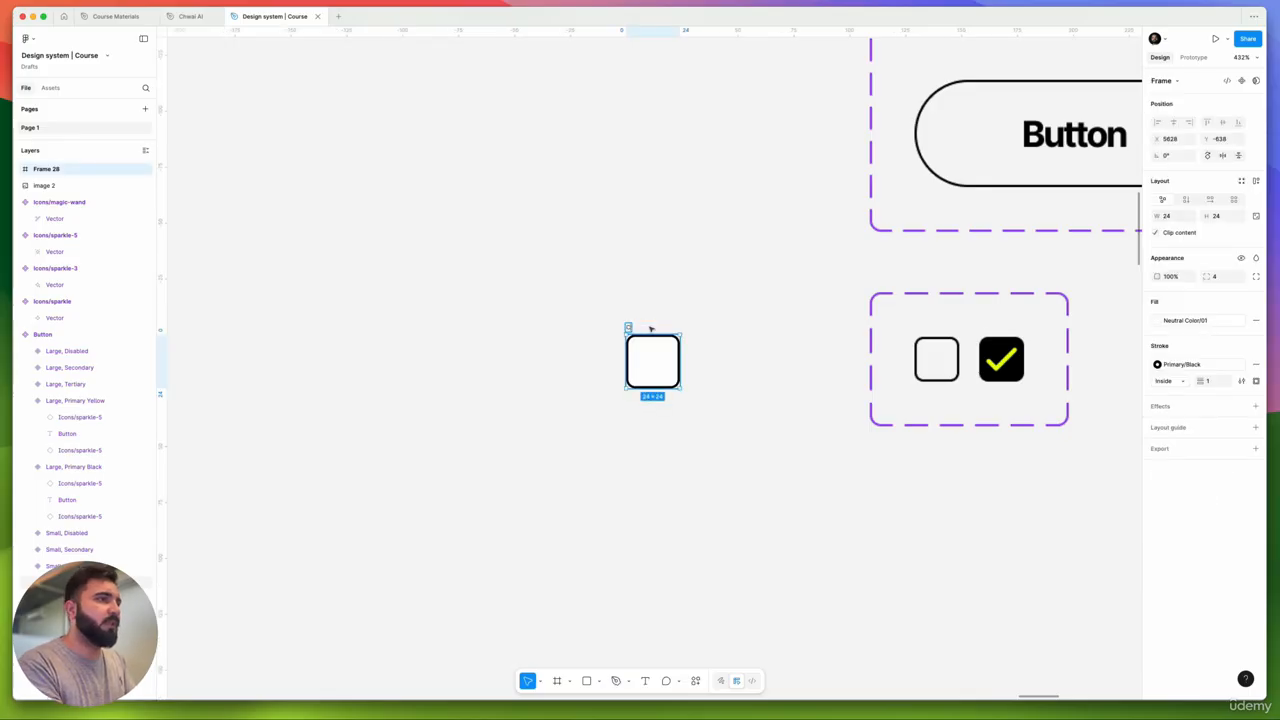
text(Checkbox/off)
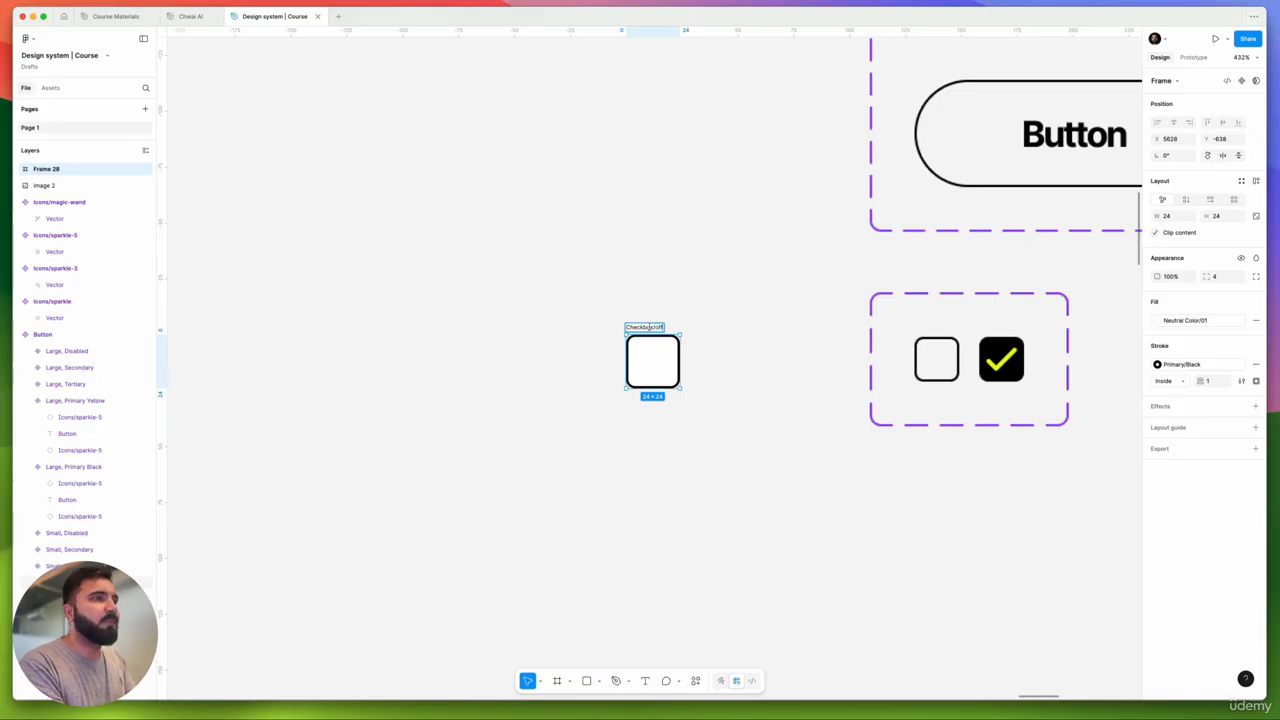
key(Return)
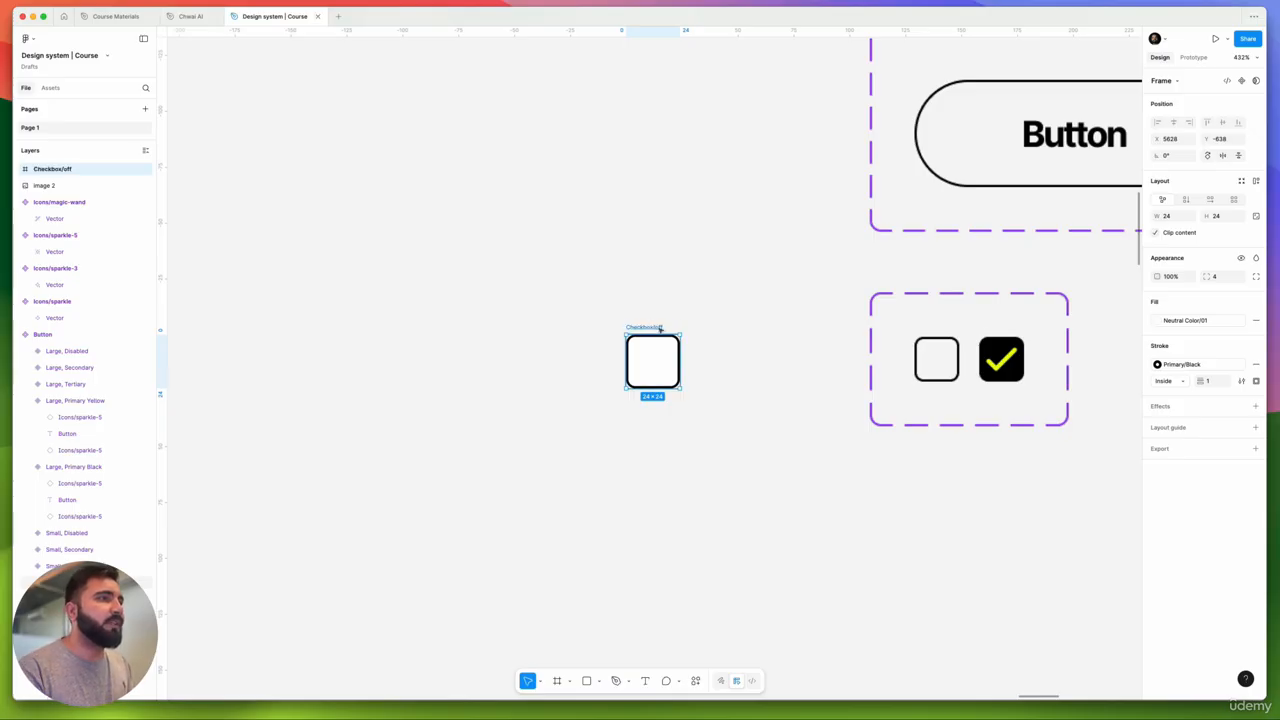
- Duplicate it to the right and name the copy Checkbox/on
drag(656, 329, 721, 330)
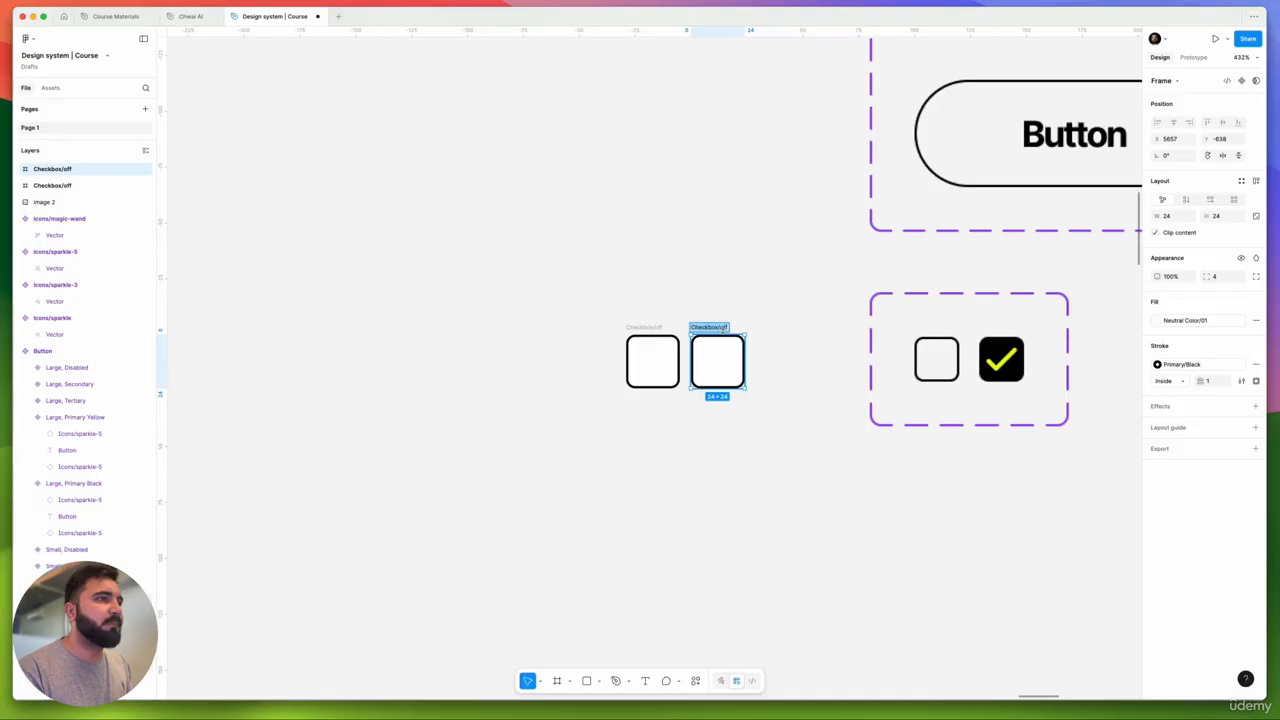
key(BackSpace)
key(BackSpace)
text(O)
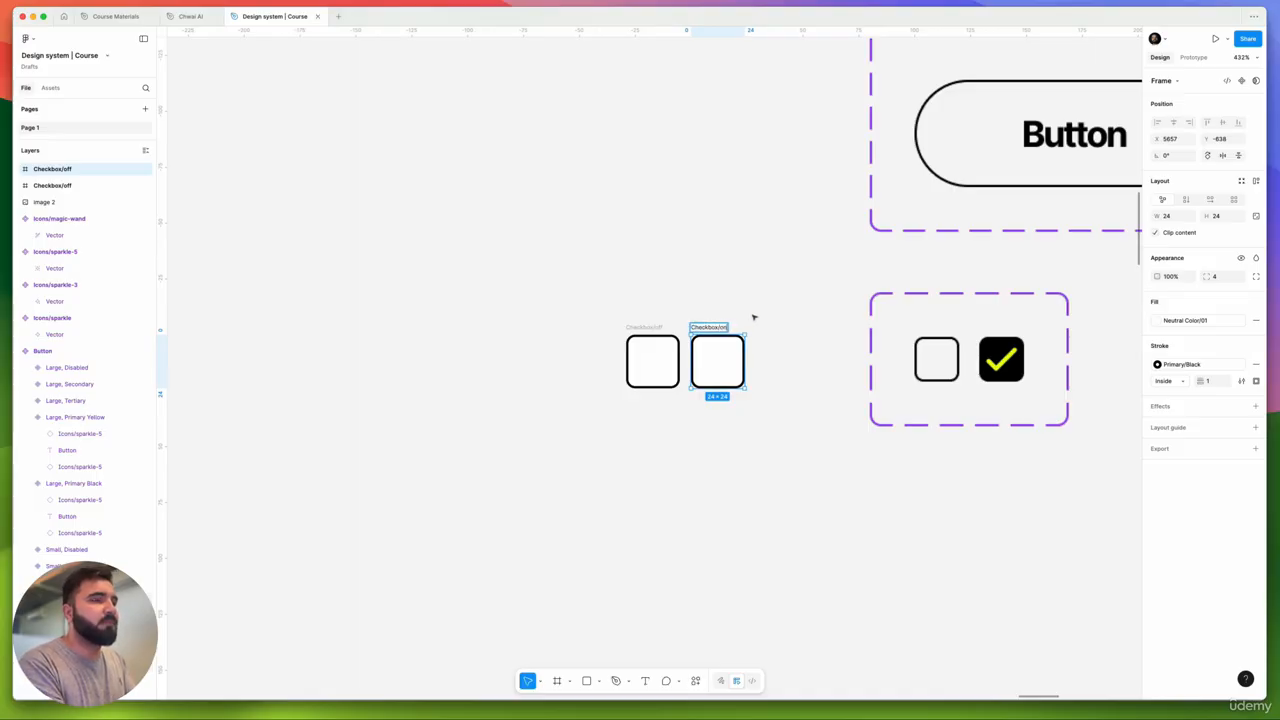
key(Return)
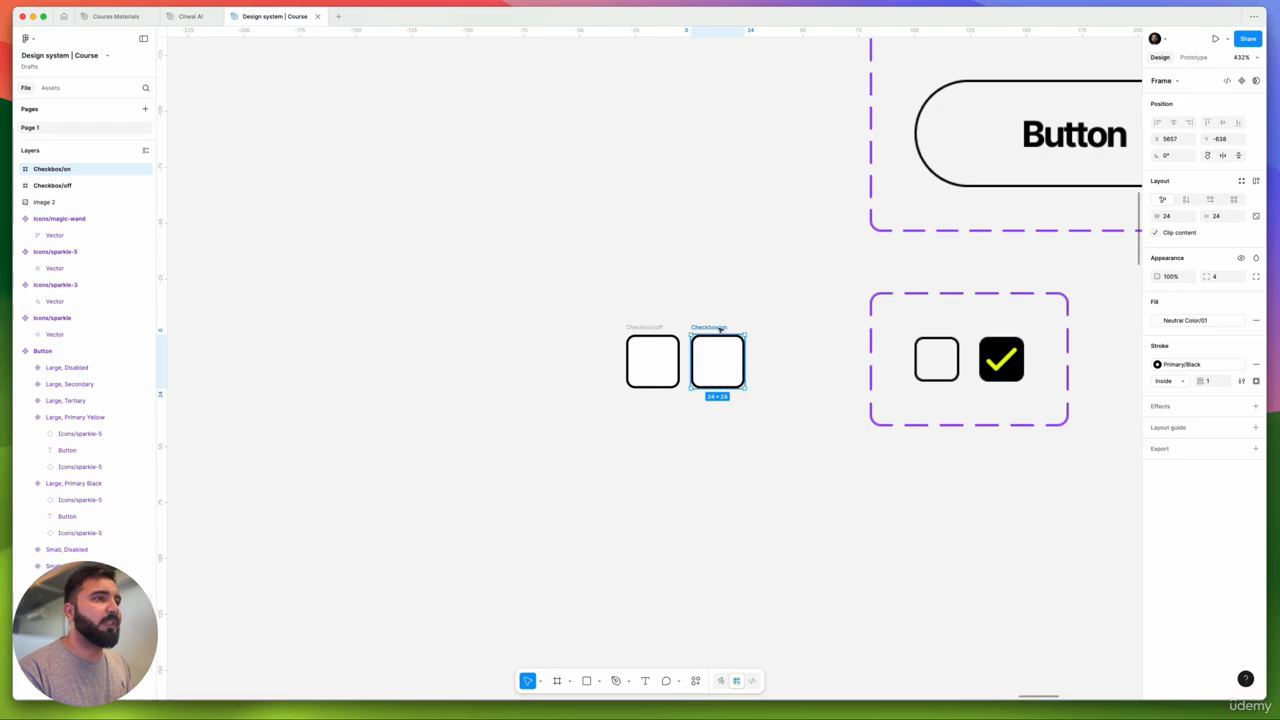
drag(722, 328, 731, 328)
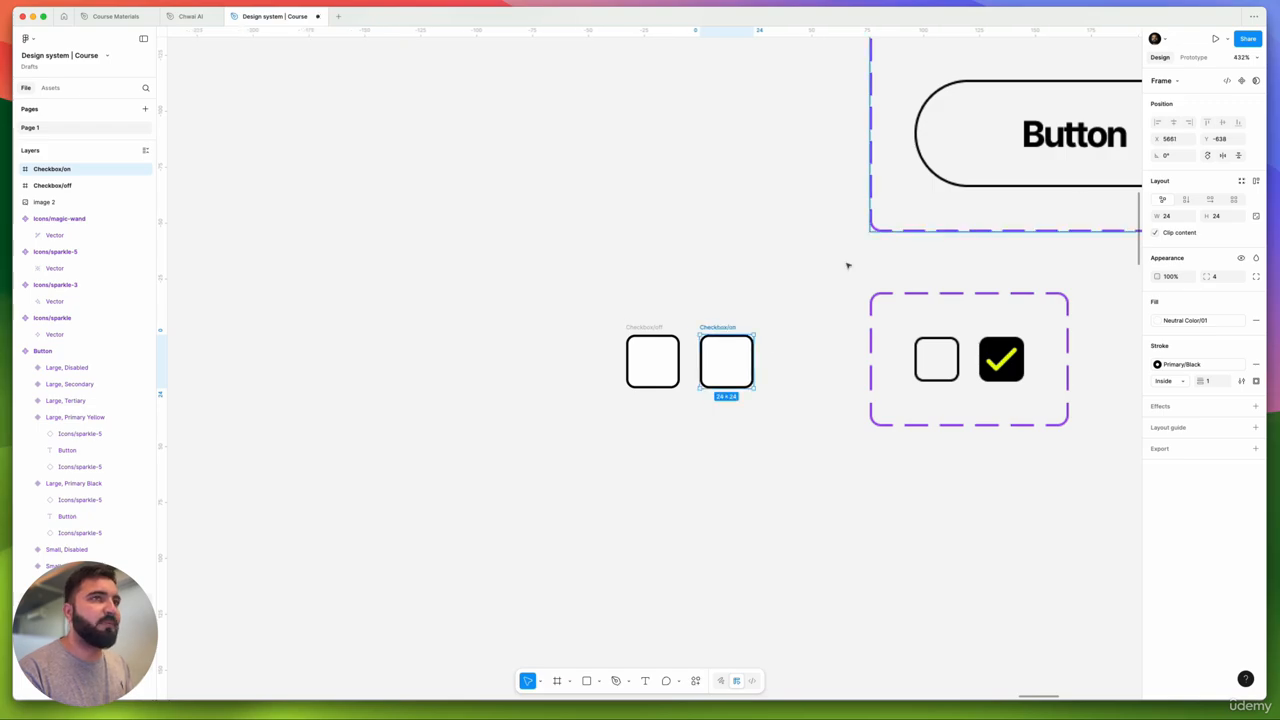
- Change Checkbox/on's fill to the Primary/Black style
scroll(779, 330, up, 5)
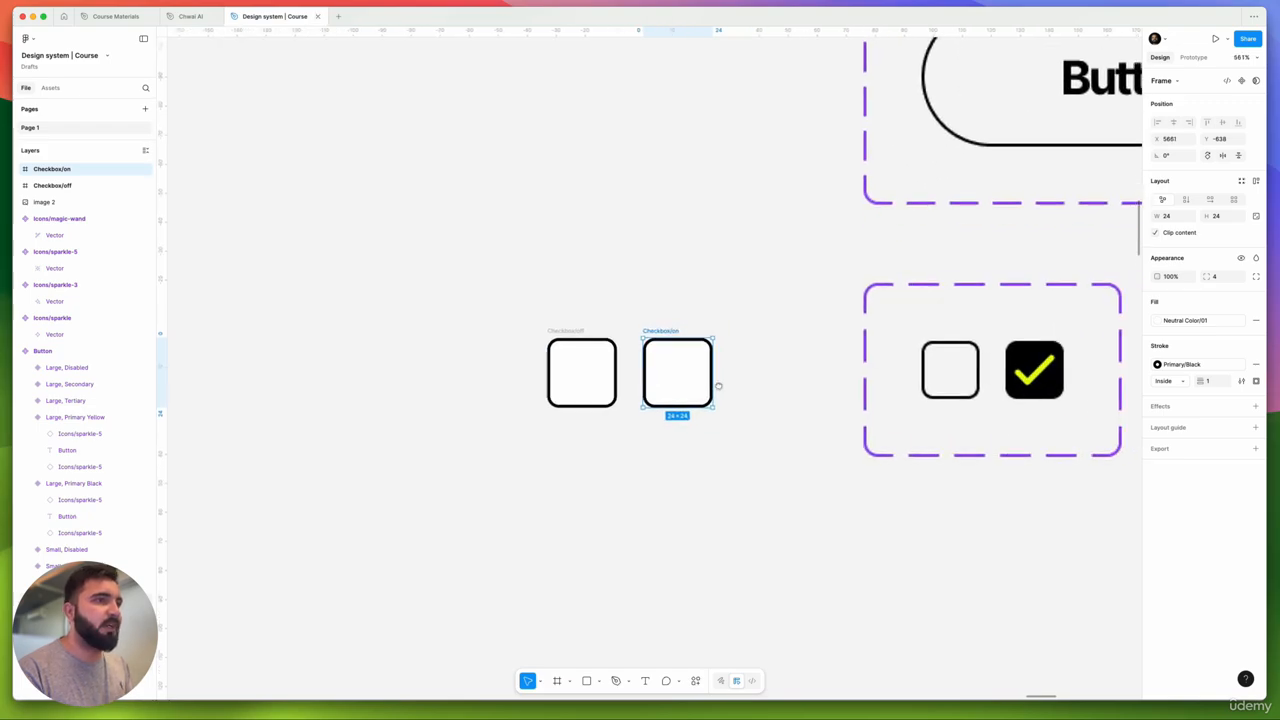
scroll(659, 388, up, 4)
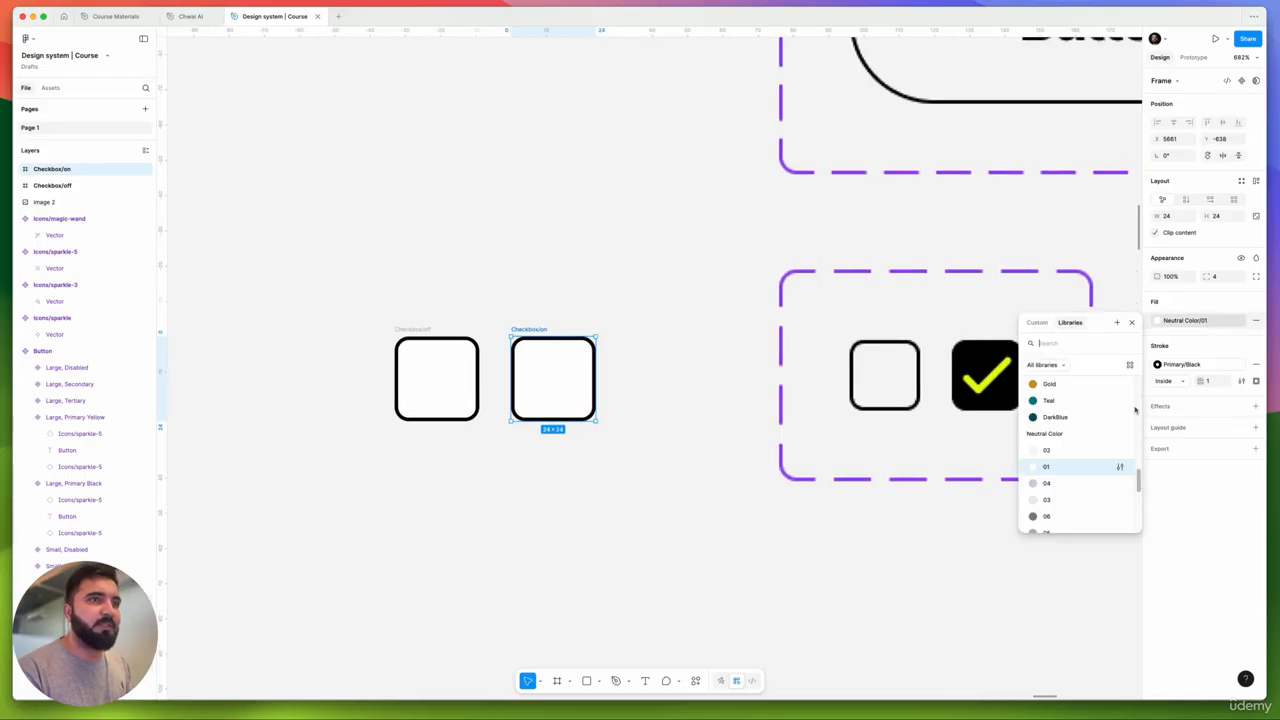
click(1210, 322)
scroll(1060, 422, up, 3)
scroll(1060, 422, up, 3)
click(1055, 418)
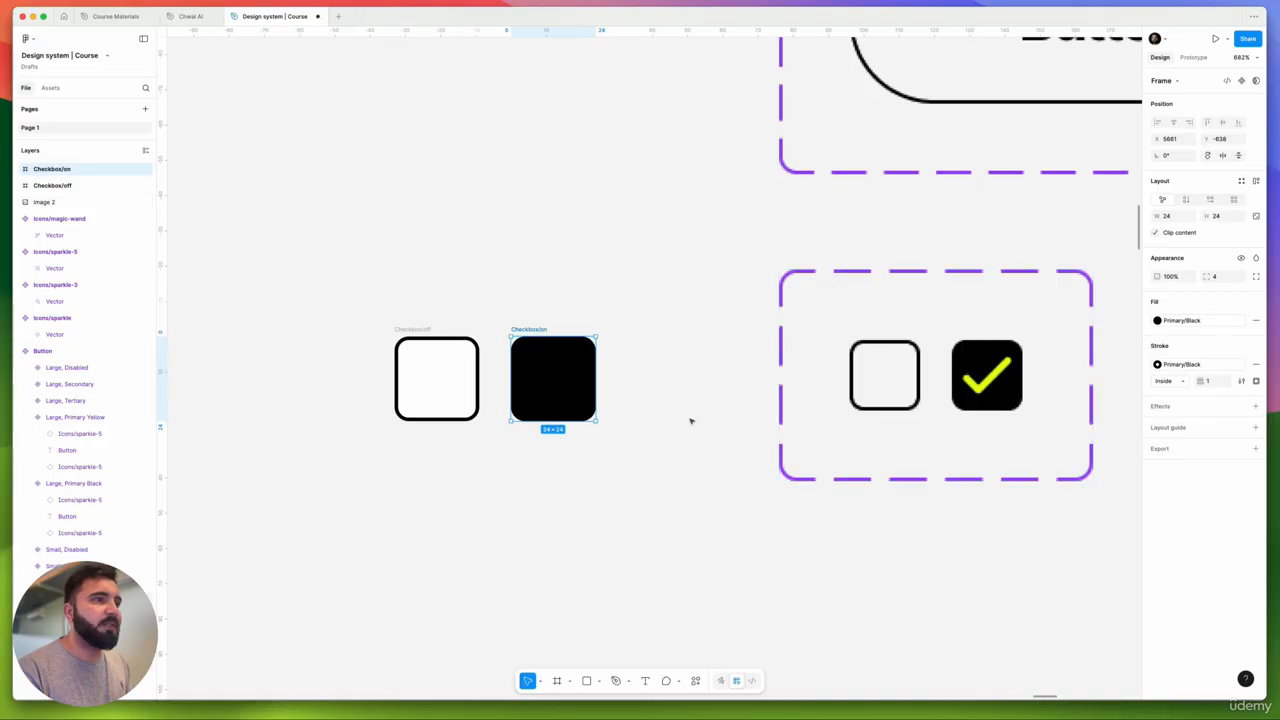
scroll(986, 392, up, 5)
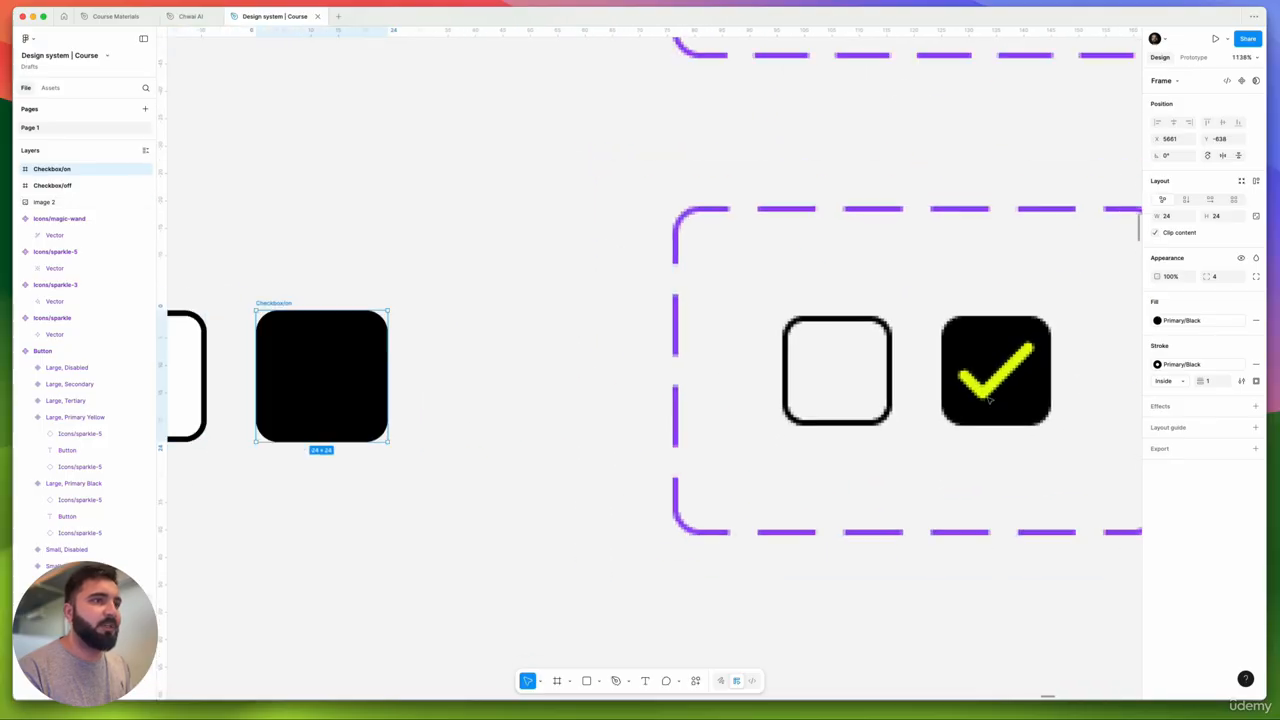
scroll(986, 392, down, 5)
drag(751, 476, 768, 473)
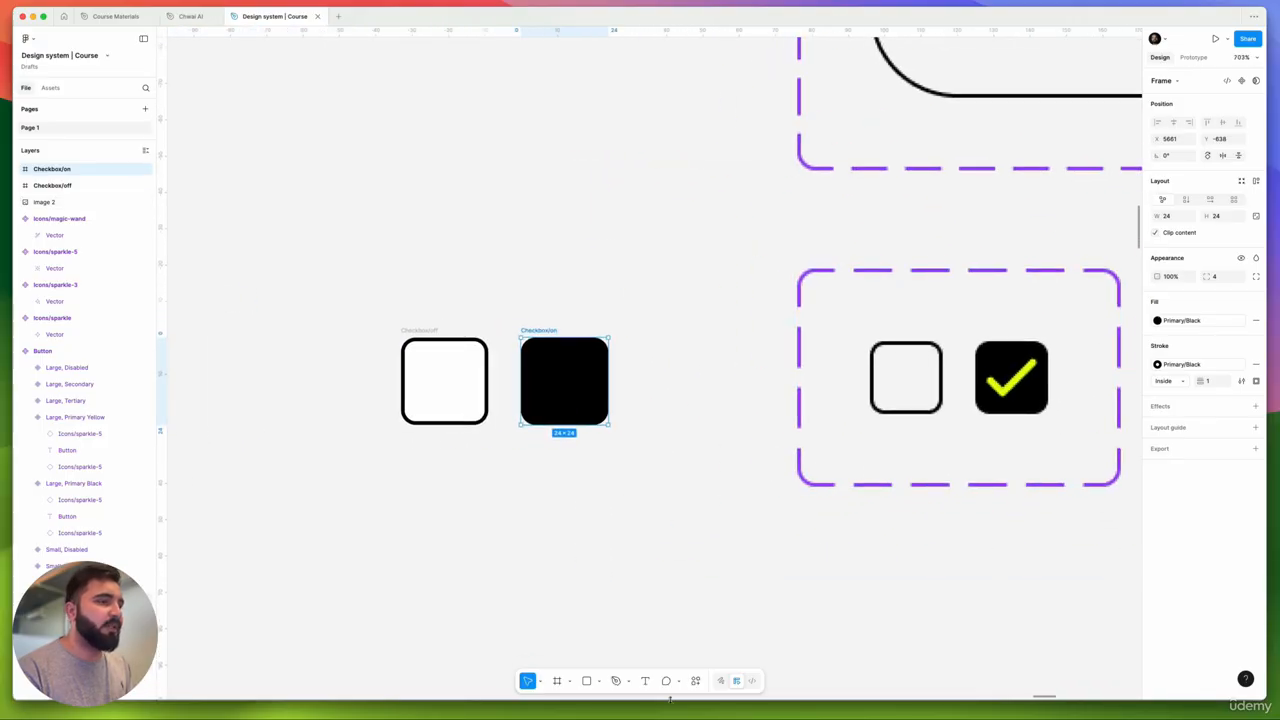
- Draw a three-point checkmark path with the Pen tool
click(615, 681)
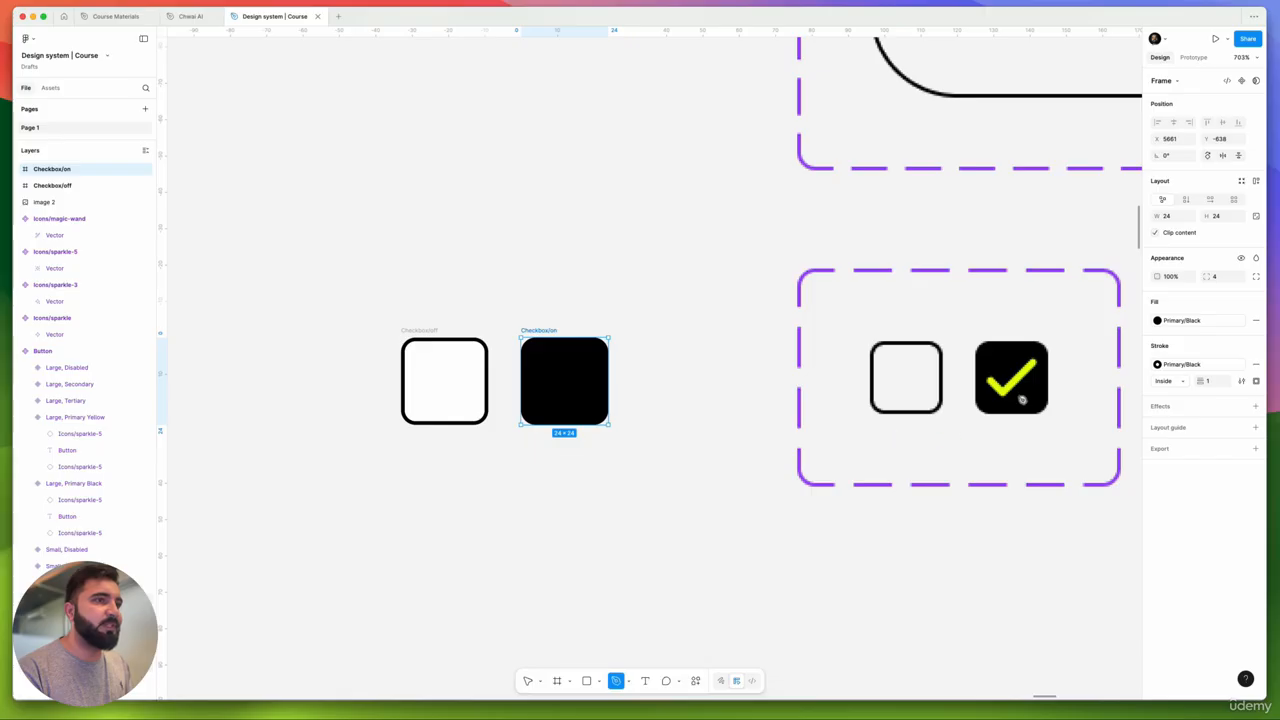
scroll(993, 381, up, 5)
click(980, 375)
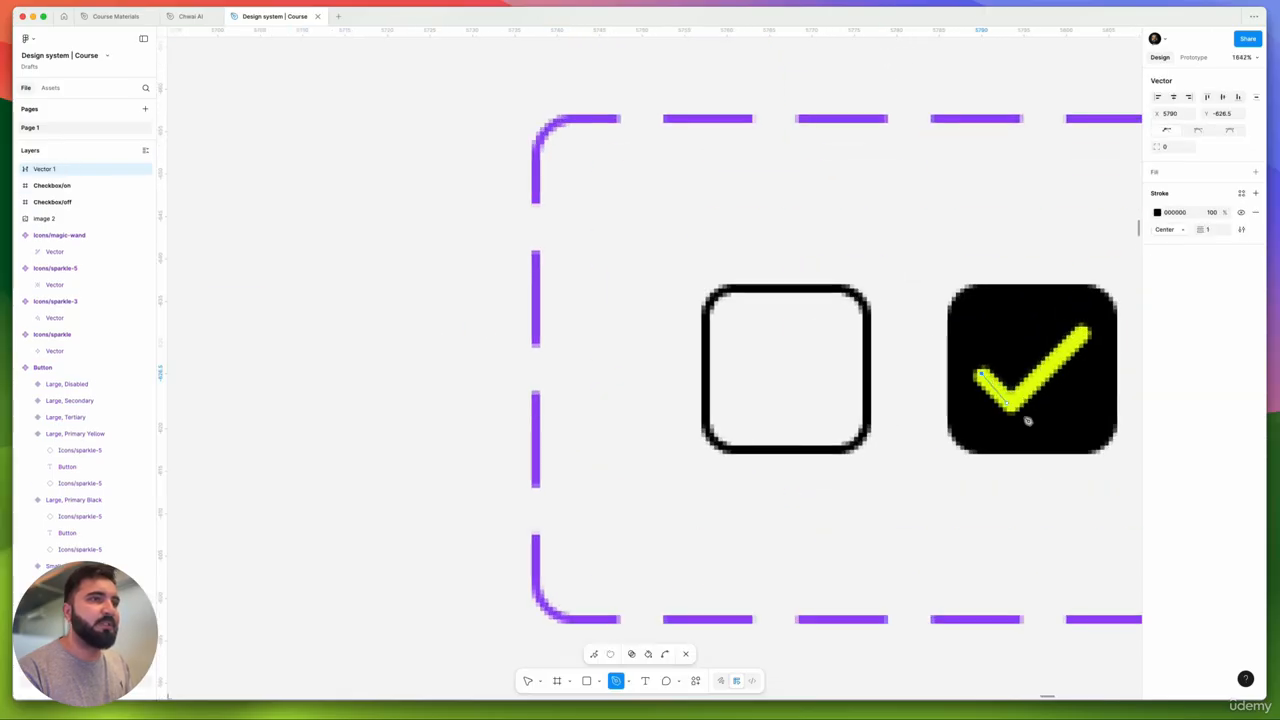
click(1012, 404)
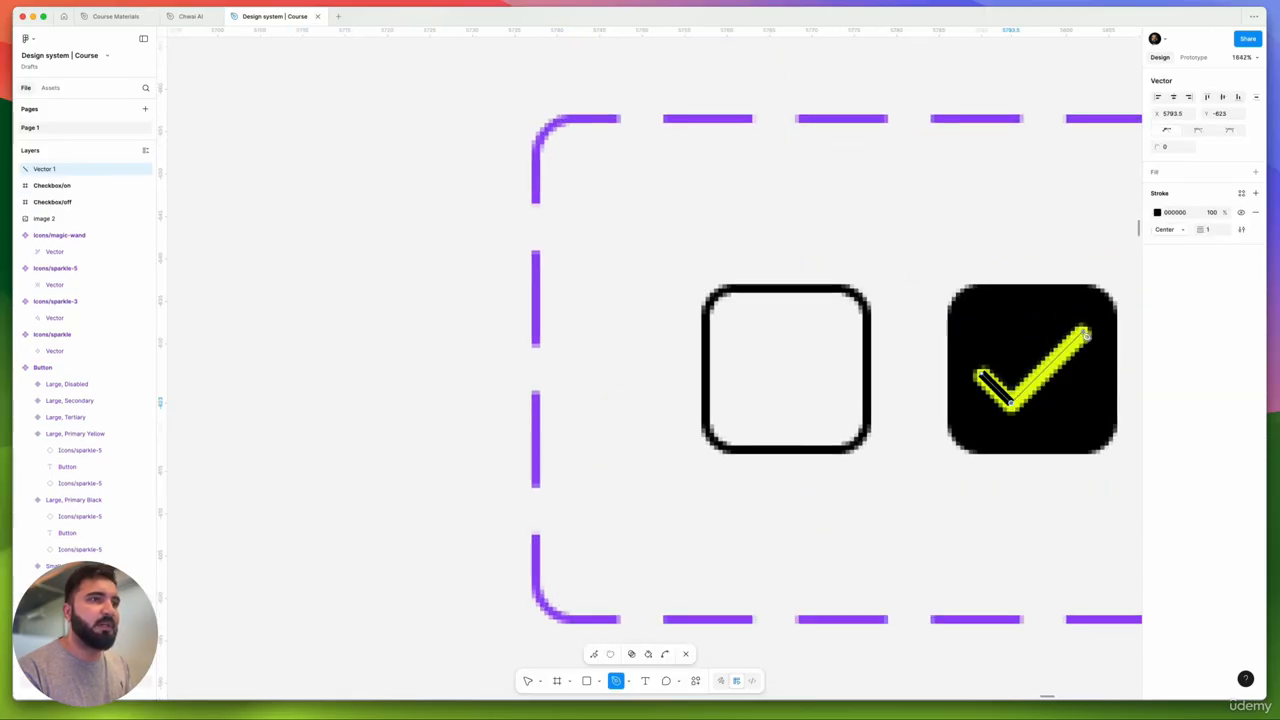
click(1086, 336)
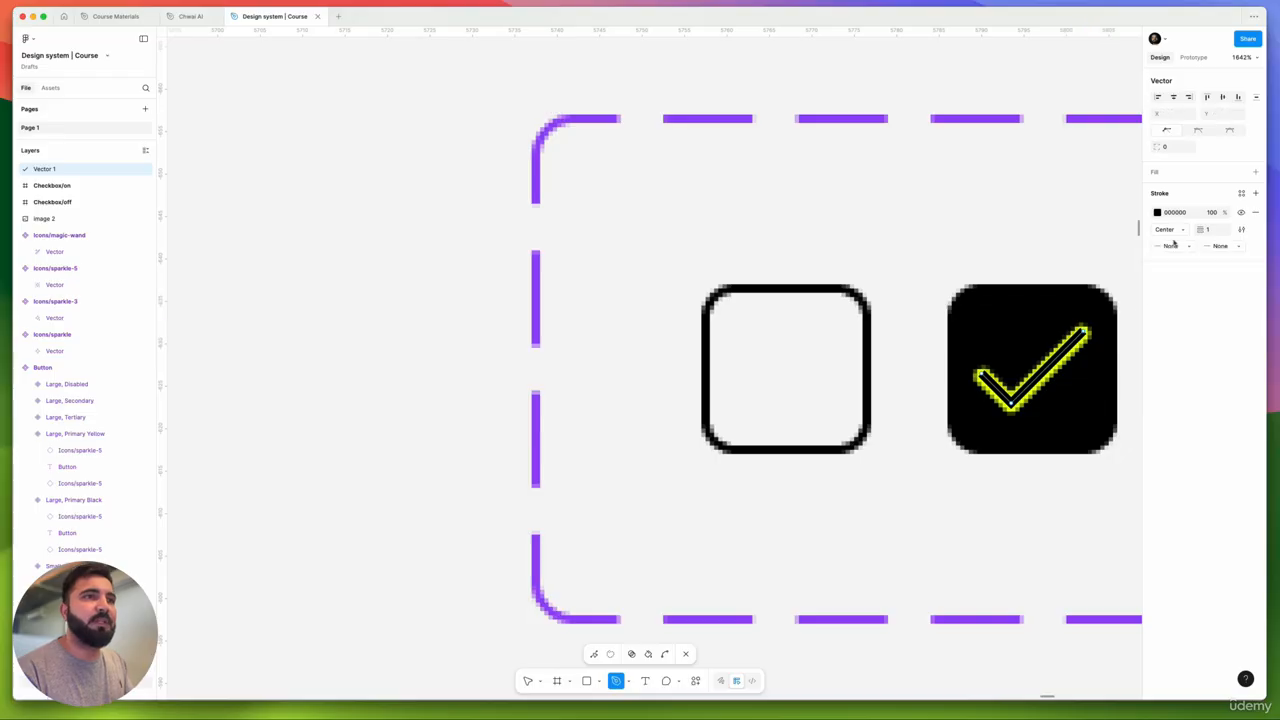
- Give the checkmark a 2 px stroke with round start and end caps
click(1213, 233)
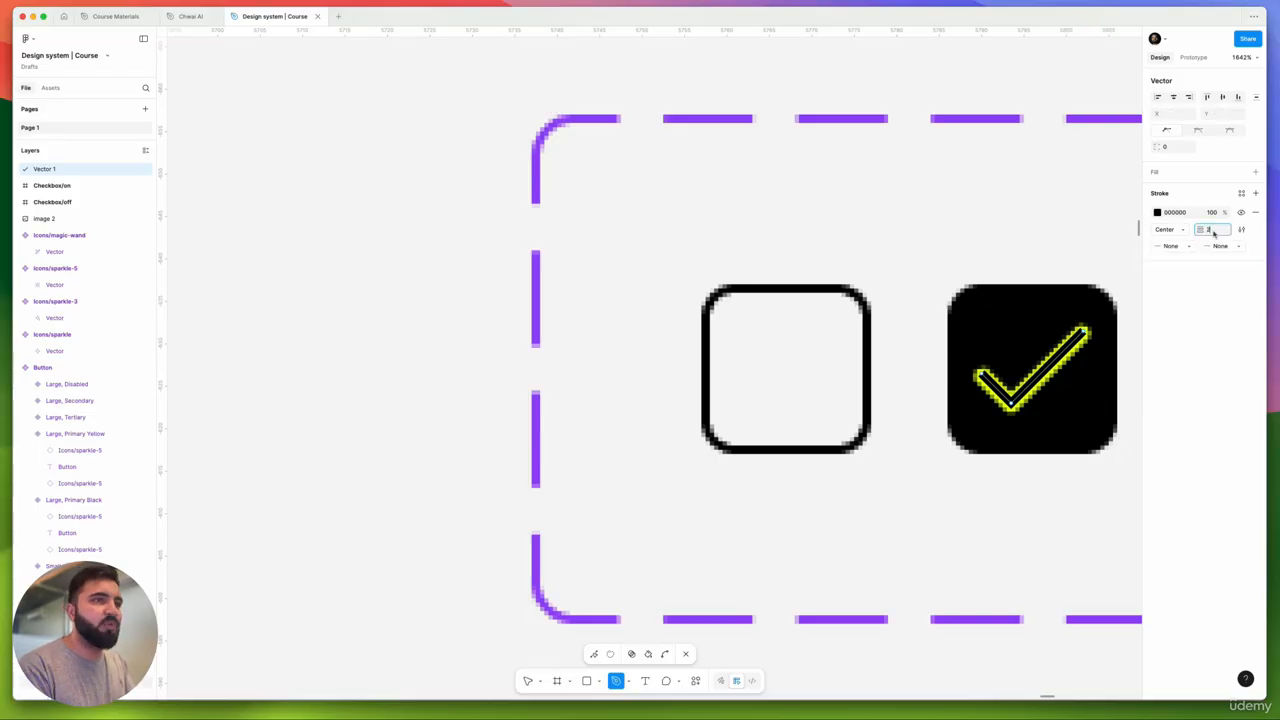
text(2)
key(Return)
click(1186, 248)
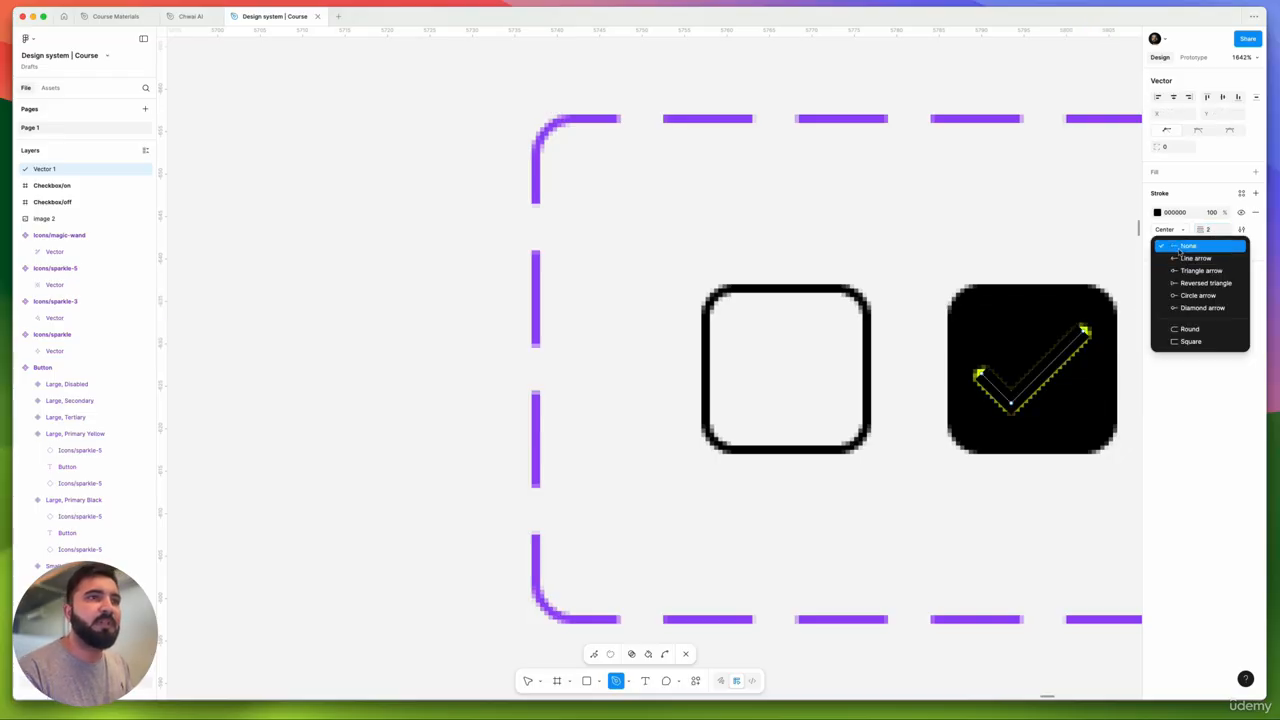
click(1190, 329)
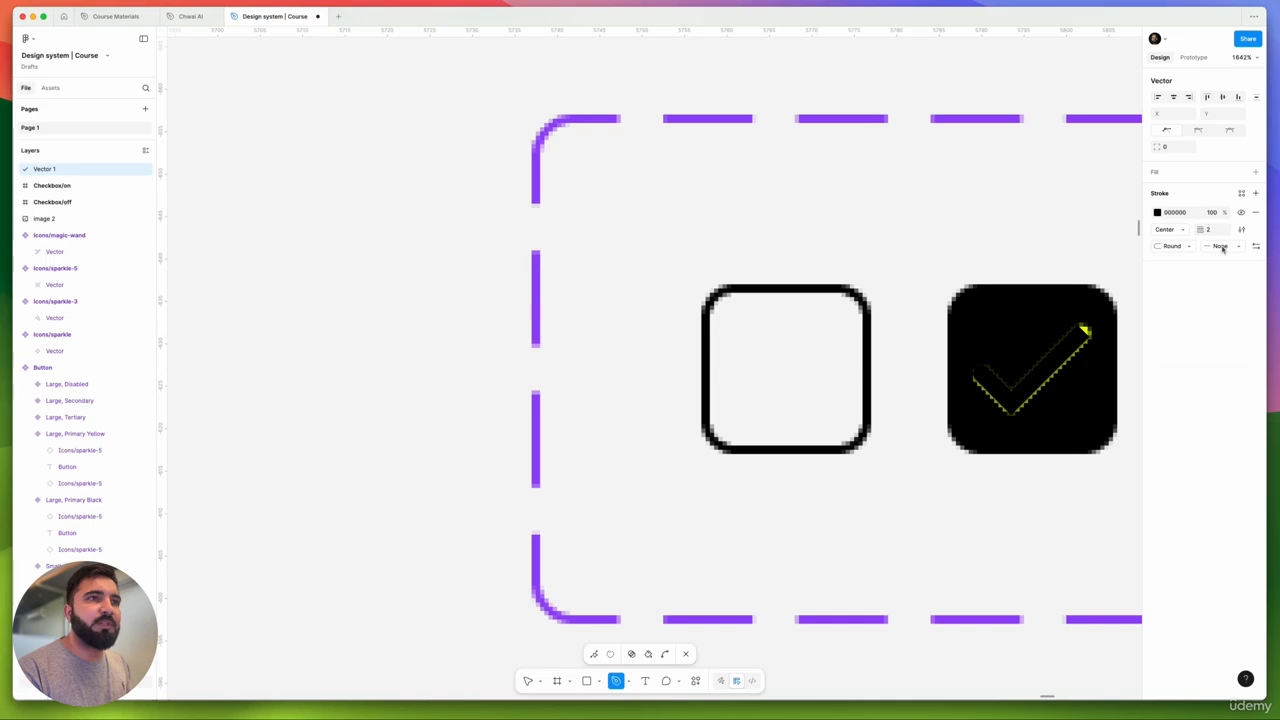
click(1222, 248)
click(1194, 329)
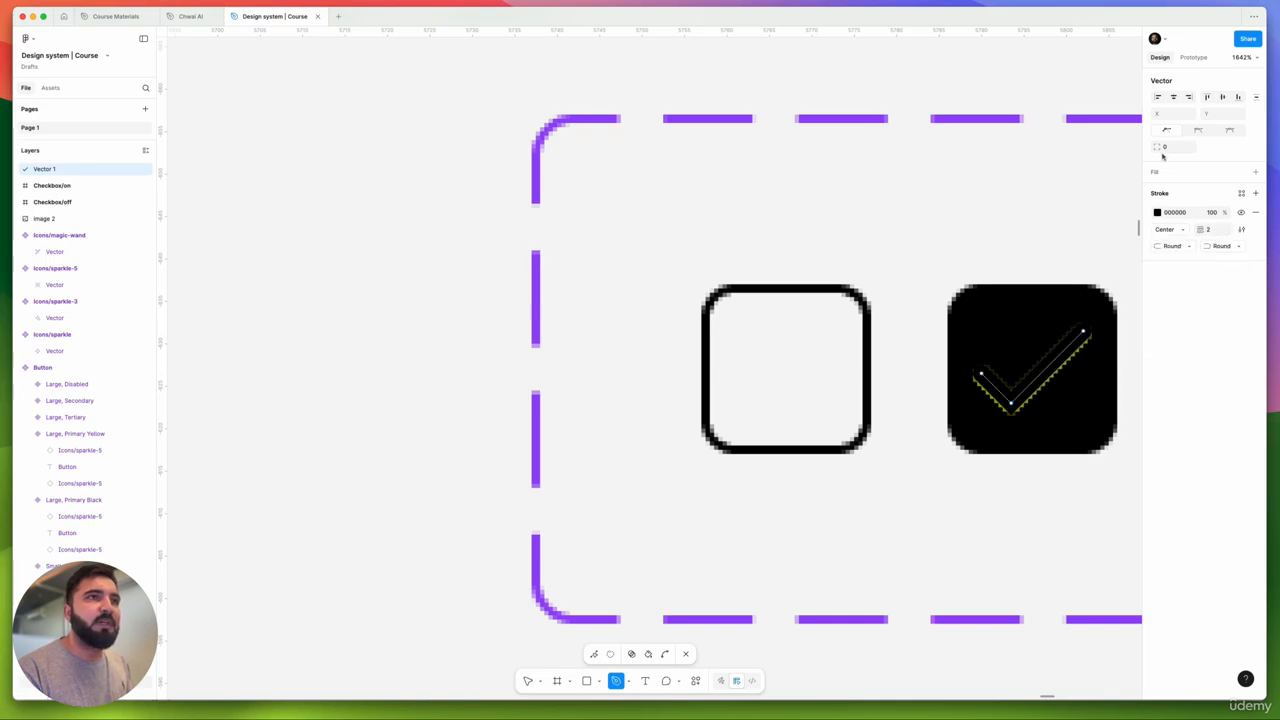
- Round the checkmark's corner to 1 and make its stroke Primary/Yellow
drag(1158, 149, 1174, 153)
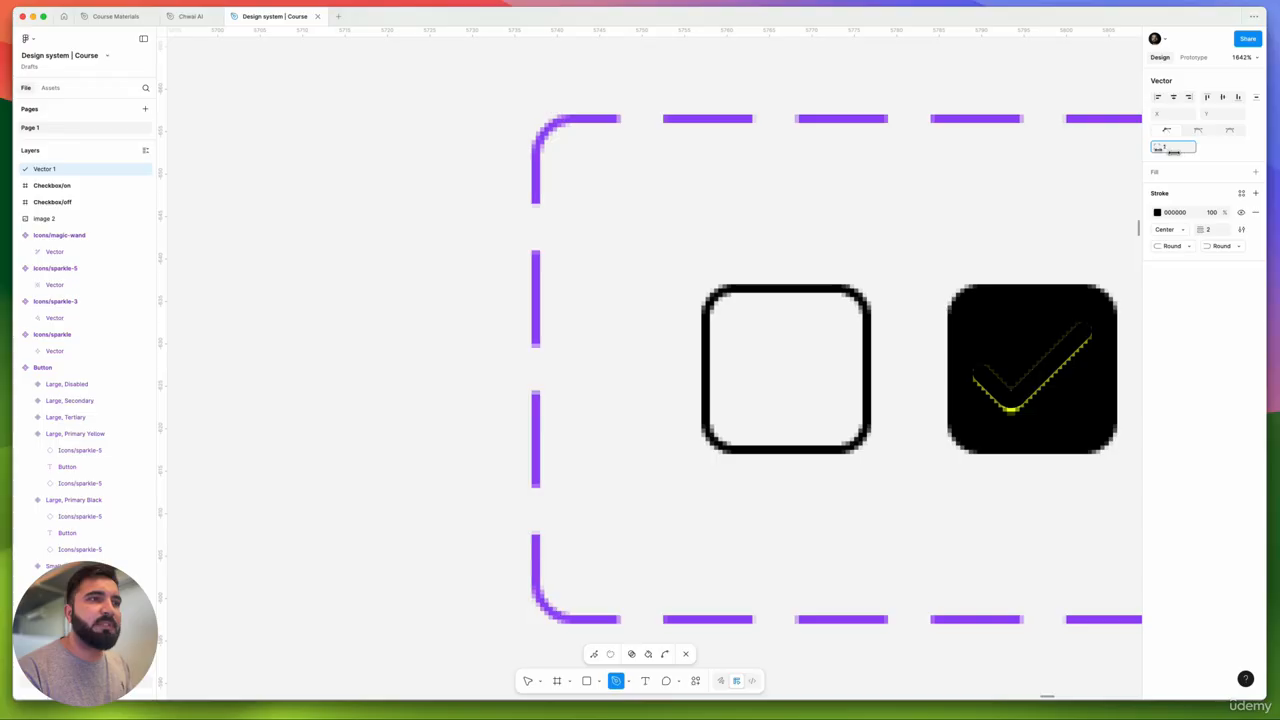
click(1243, 193)
click(1080, 288)
scroll(998, 366, down, 3)
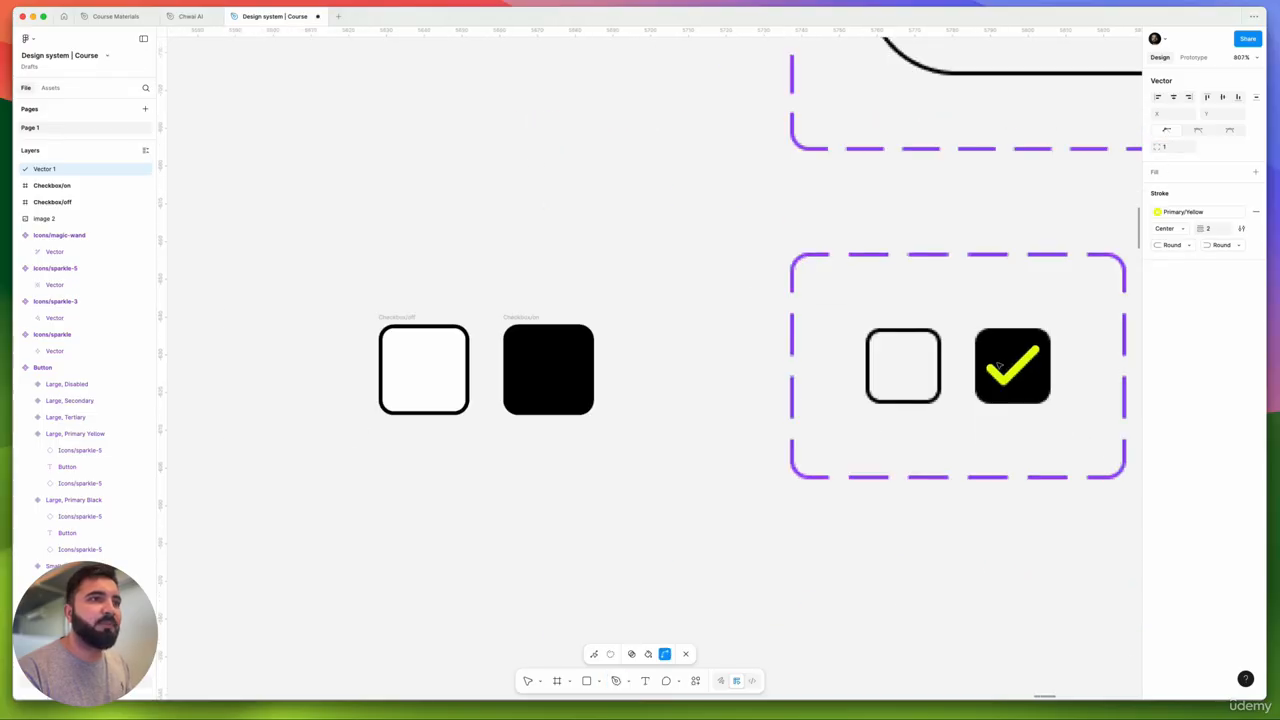
scroll(998, 366, down, 2)
- Copy the checkmark into the black Checkbox/on box
key(v)
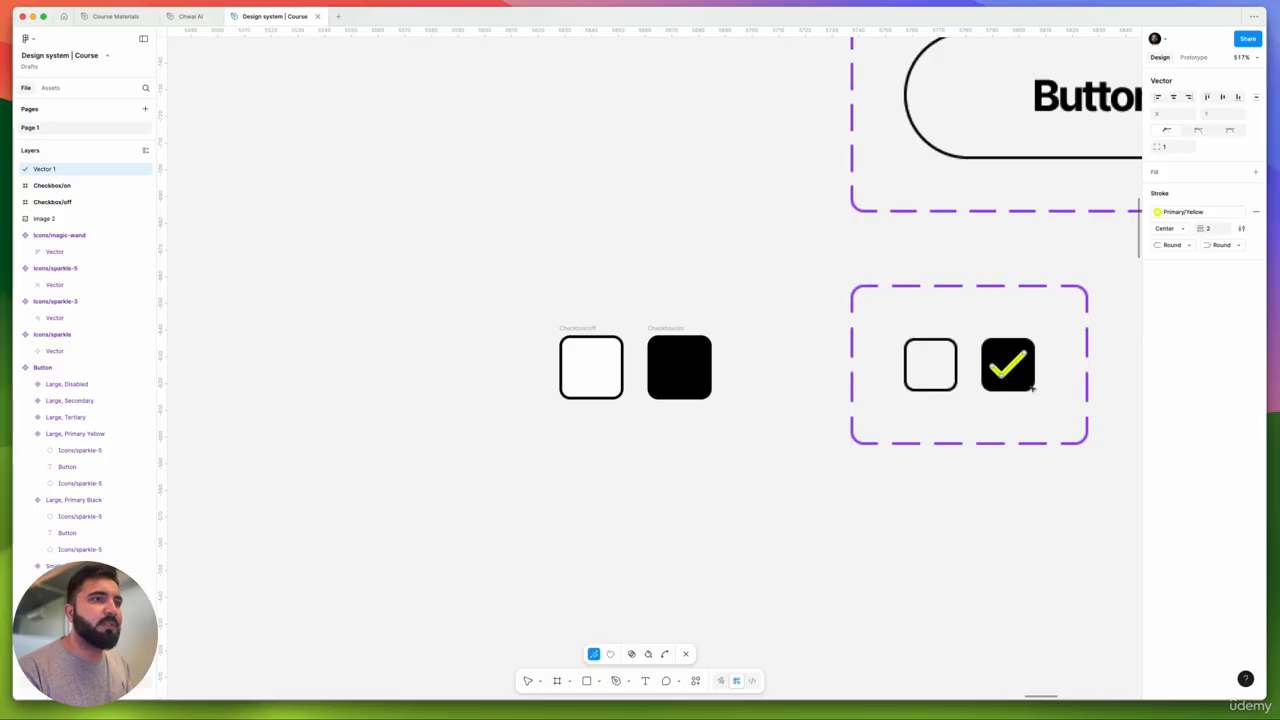
key(Escape)
drag(1011, 370, 682, 370)
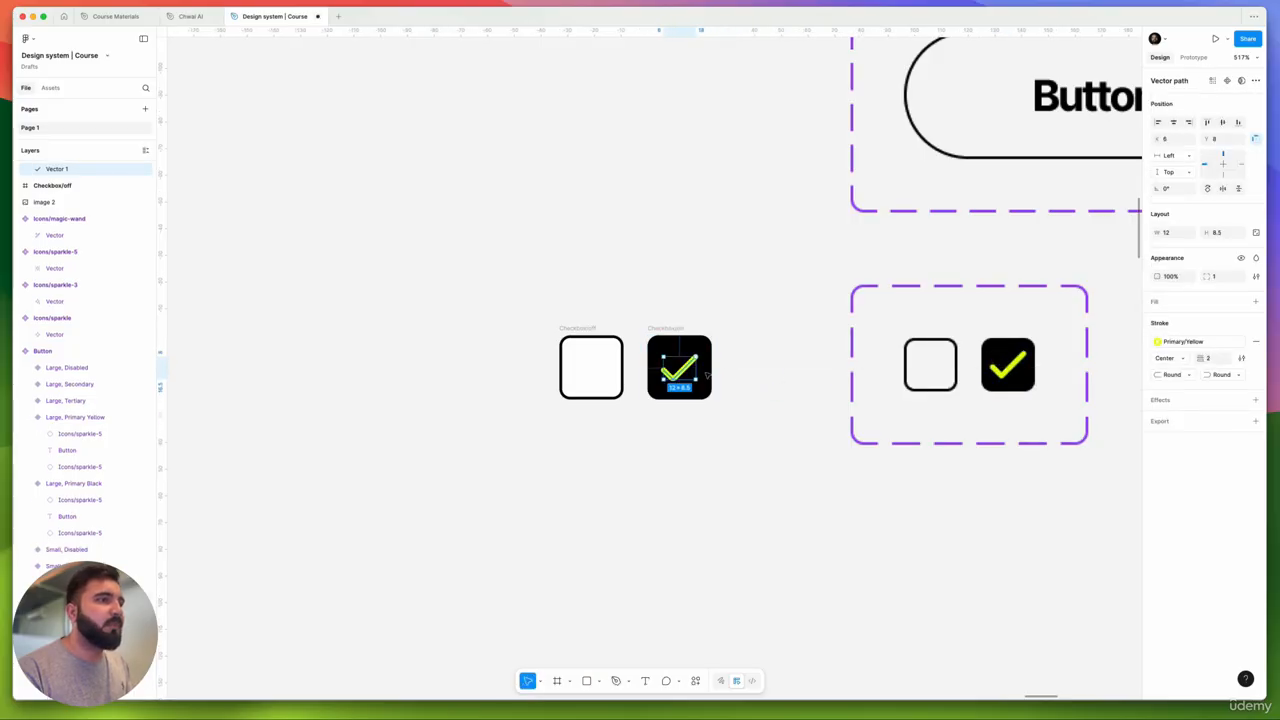
click(757, 380)
drag(757, 380, 836, 390)
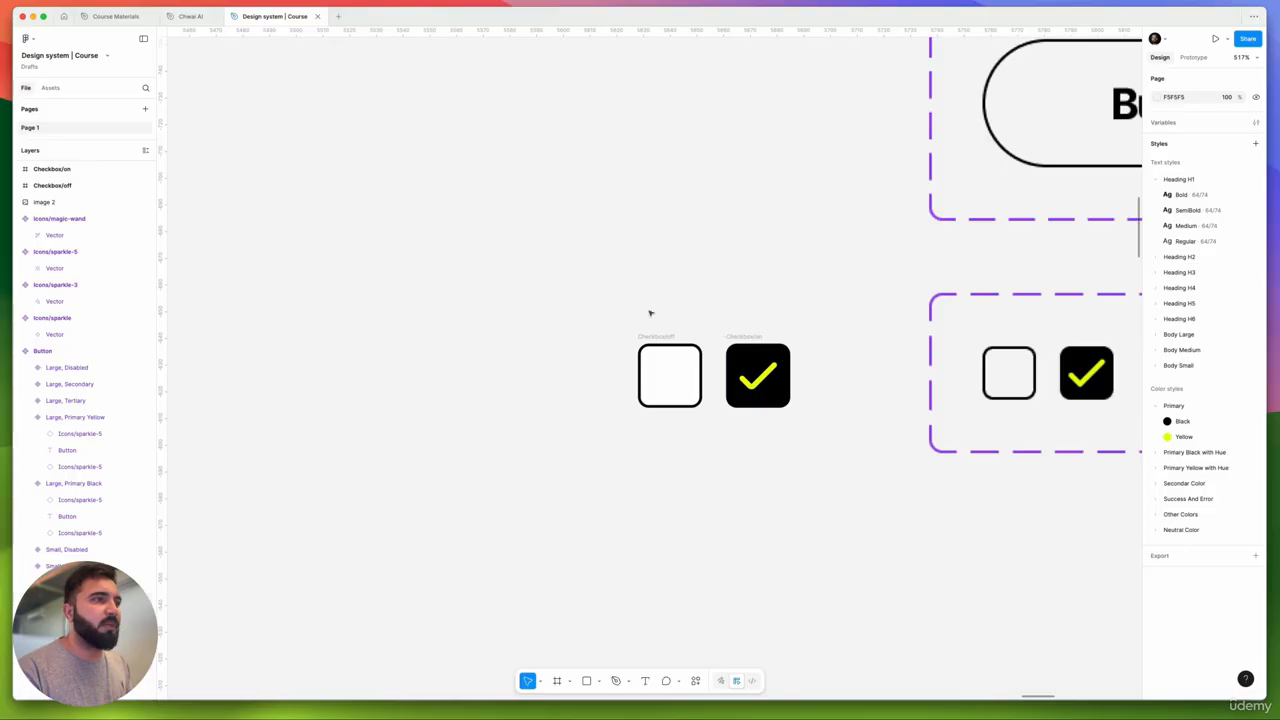
- Combine Checkbox/off and Checkbox/on into a component set
drag(581, 292, 816, 452)
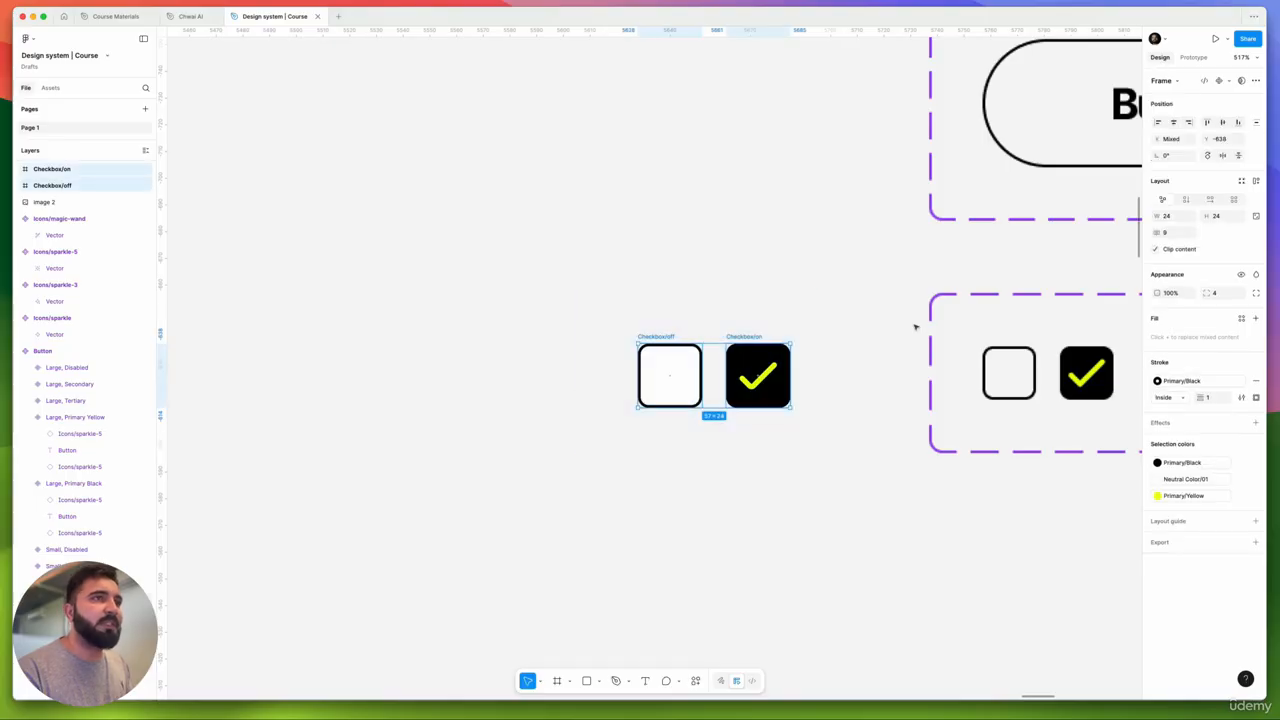
click(1230, 84)
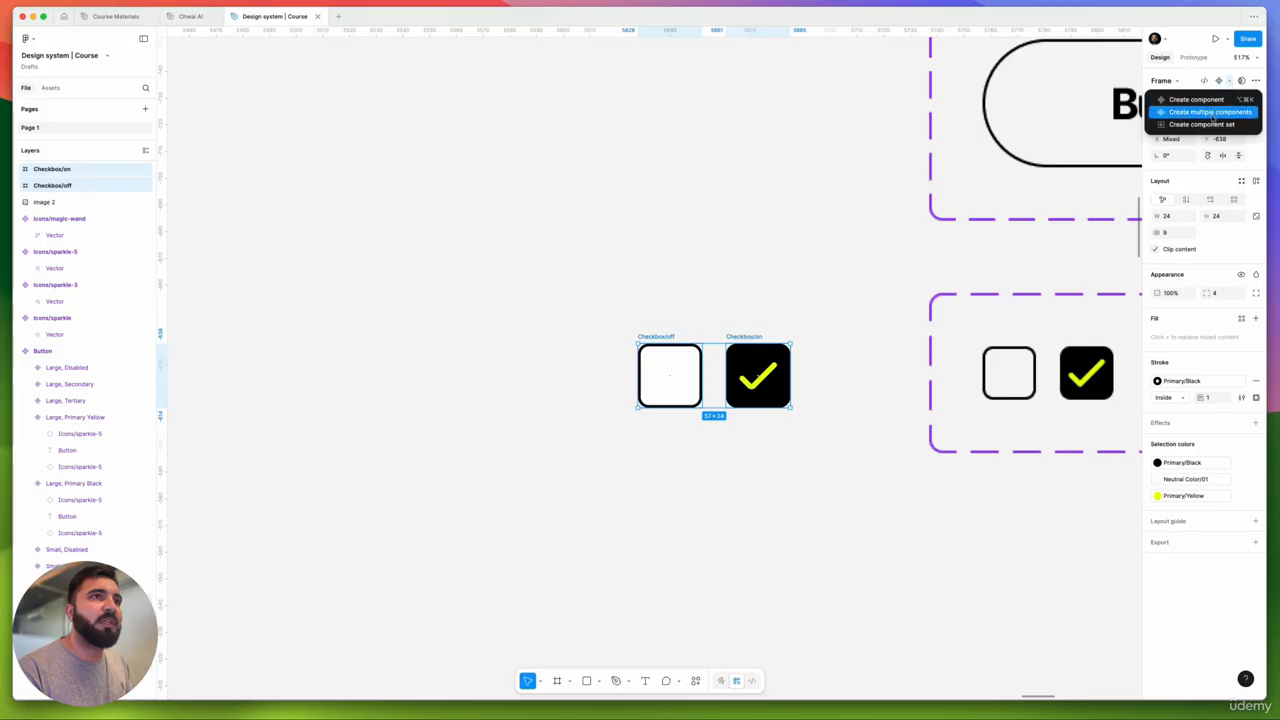
click(1210, 125)
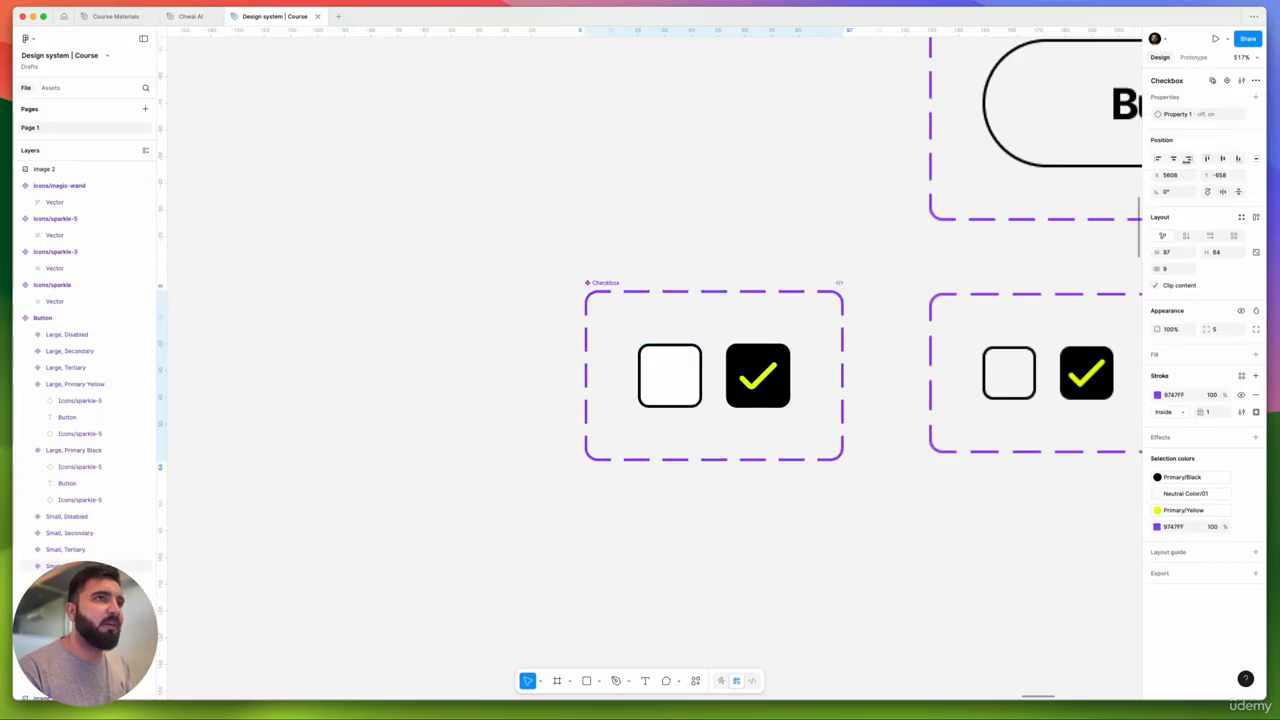
click(537, 220)
scroll(607, 288, down, 3)
scroll(607, 288, left, 4)
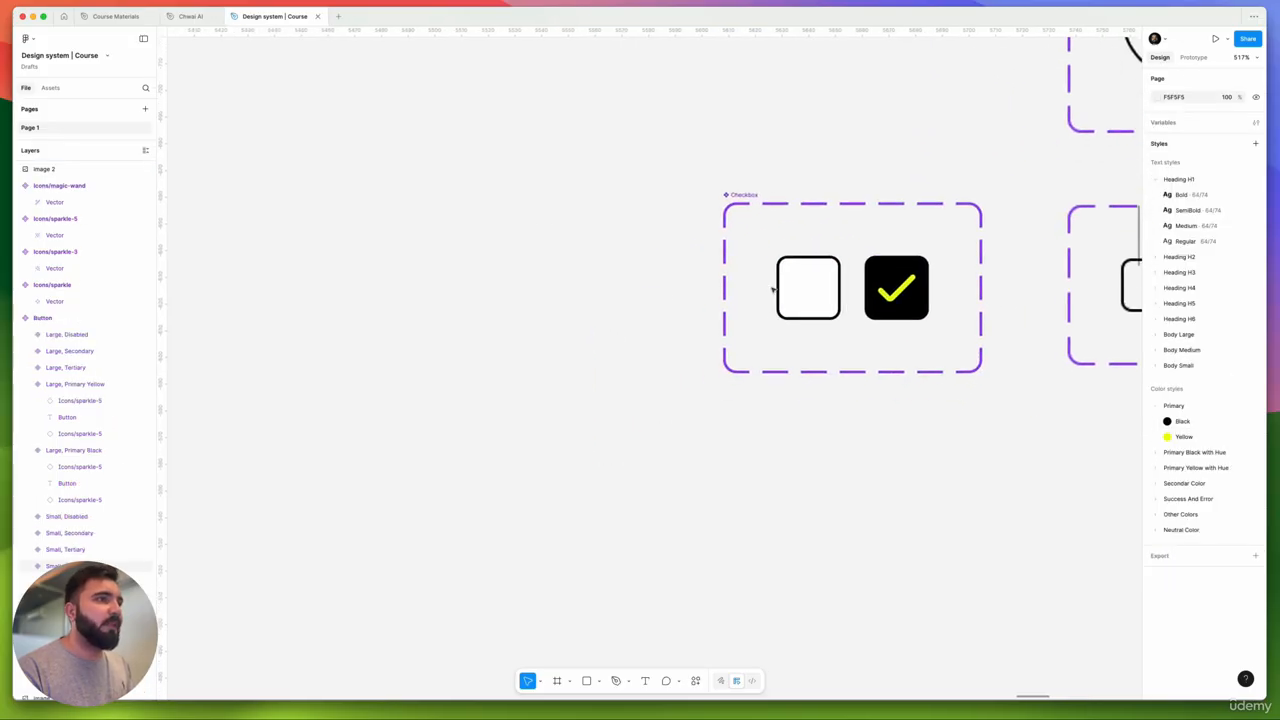
- Place a Checkbox instance and toggle its Property 1 between off and on, ending checked
drag(806, 280, 580, 272)
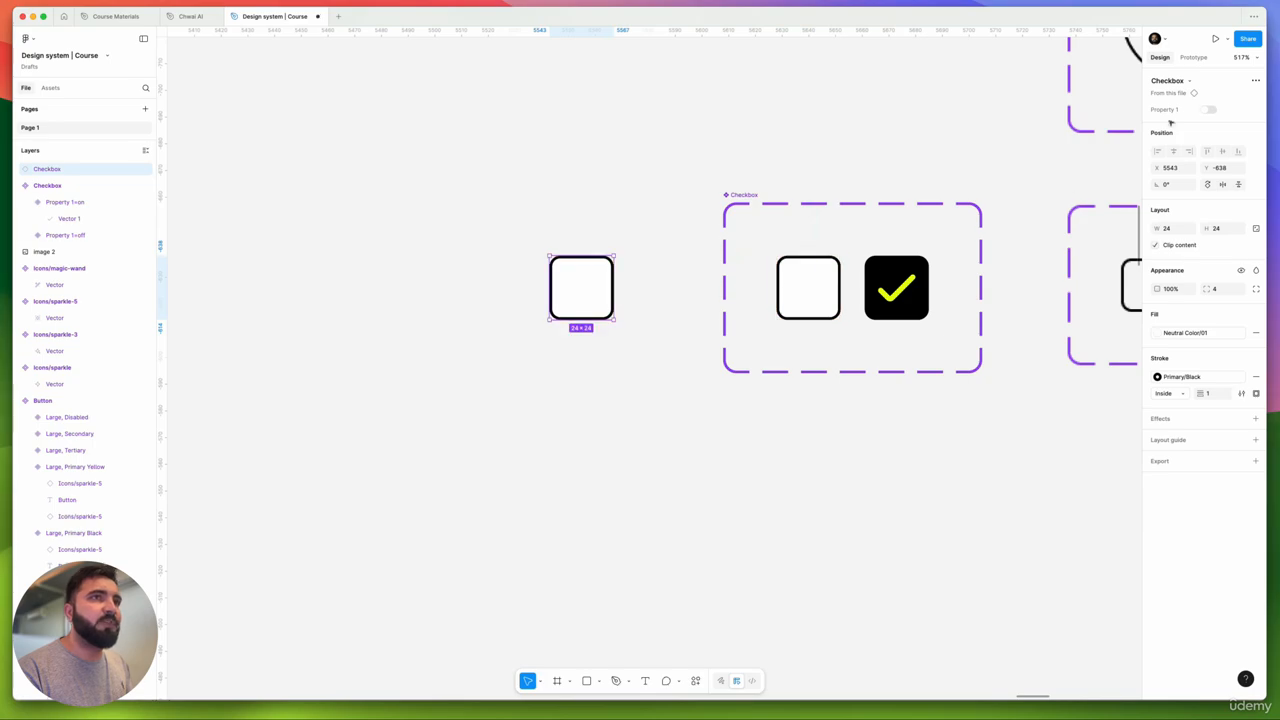
click(1208, 111)
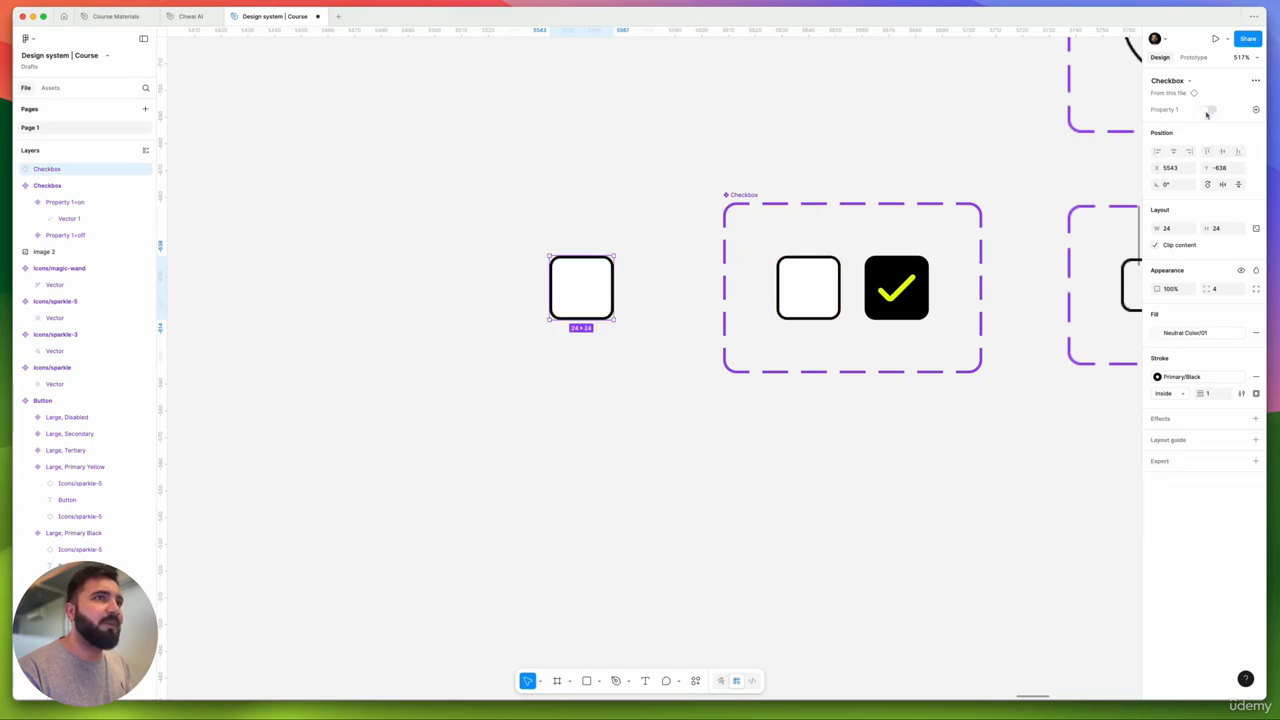
click(1208, 111)
click(1208, 111)
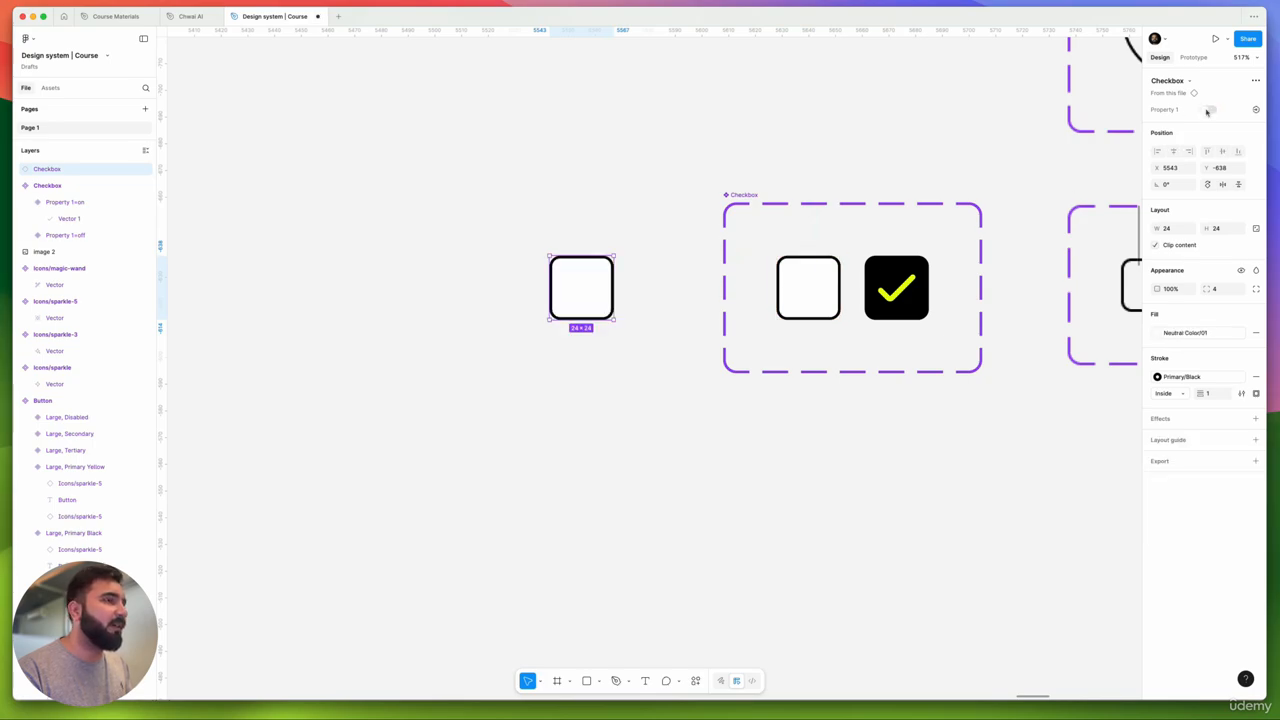
click(1208, 111)
click(830, 285)
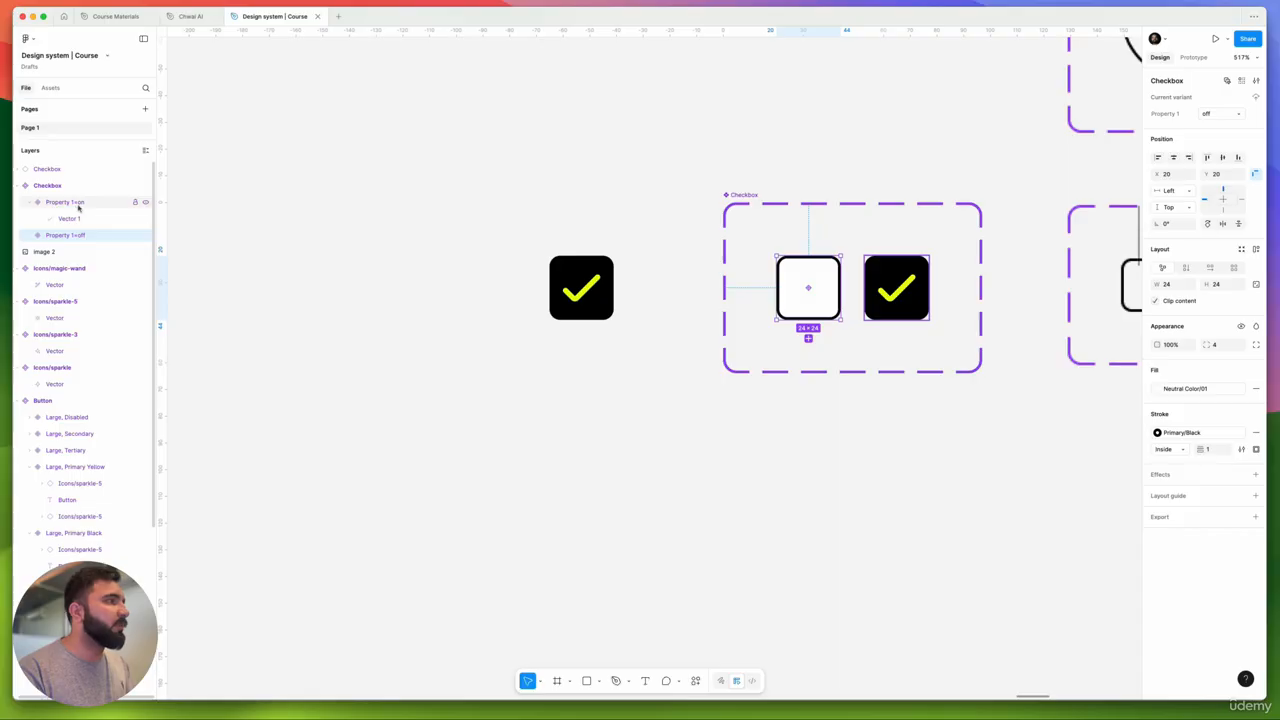
- Delete the loose checkbox instance and move the Checkbox set beside the Button set's top
click(581, 267)
key(Delete)
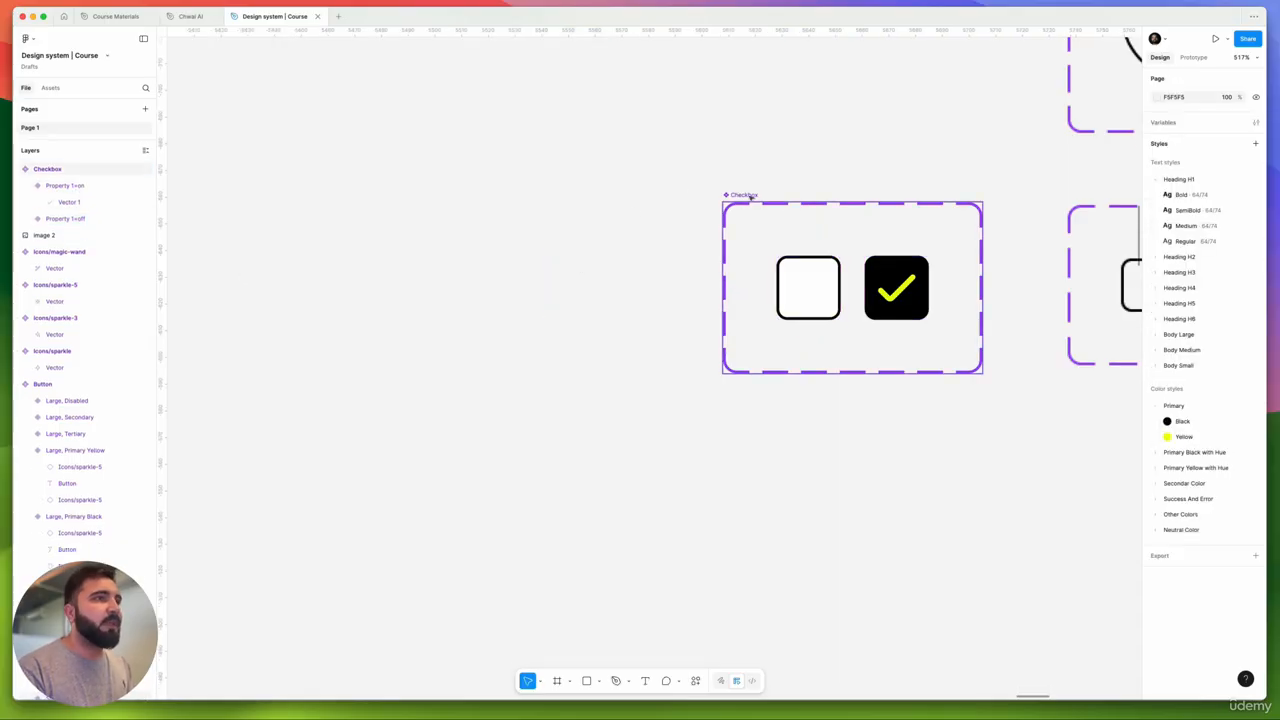
scroll(750, 196, down, 10)
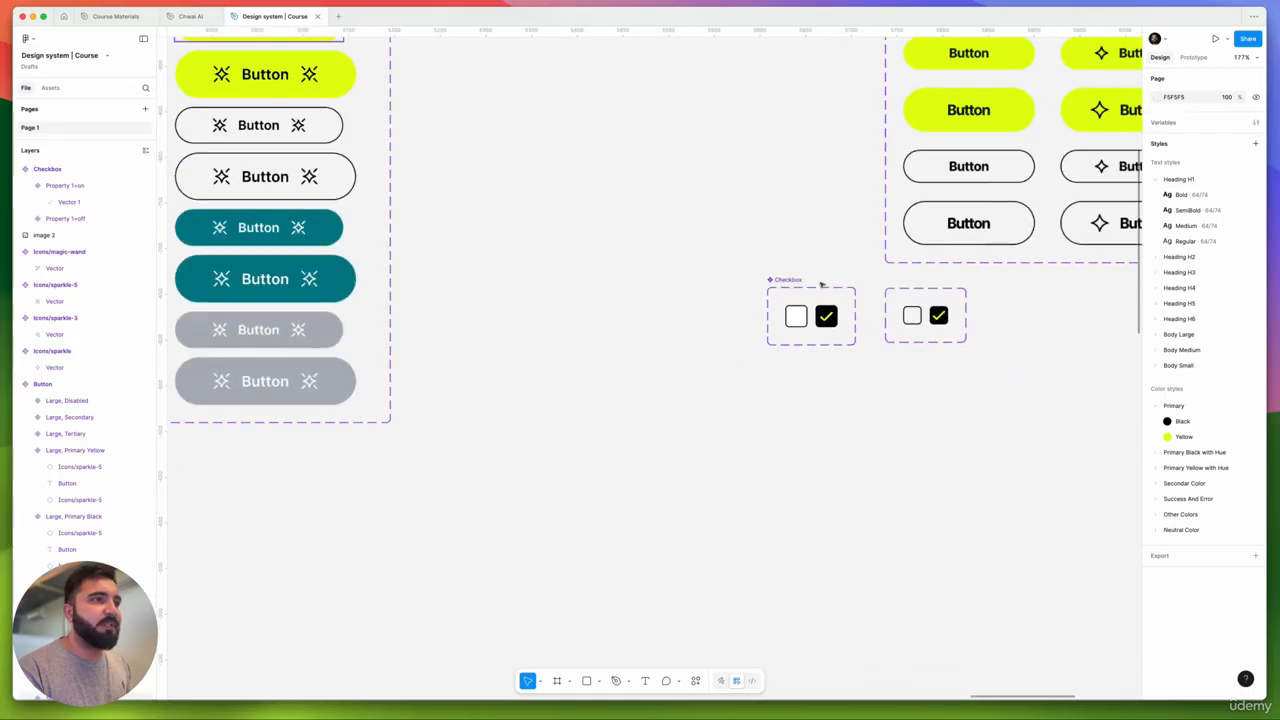
scroll(800, 298, up, 10)
scroll(798, 300, down, 14)
drag(754, 326, 816, 463)
click(874, 422)
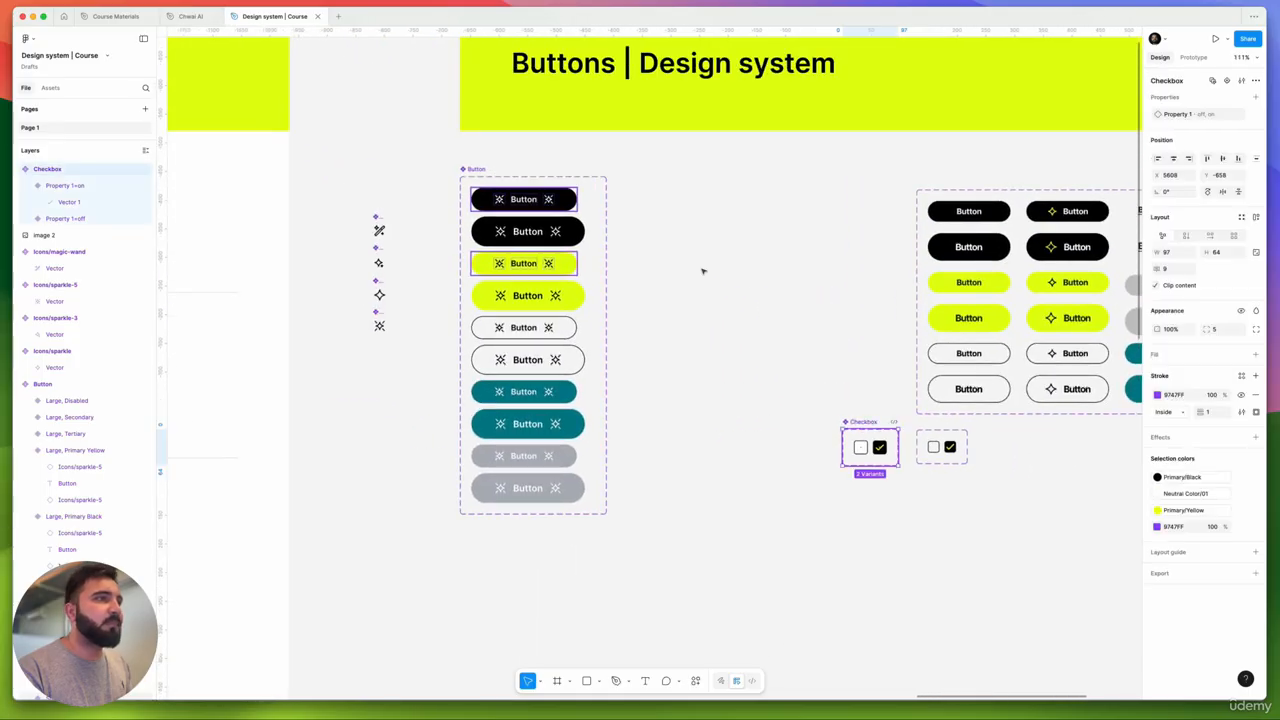
drag(868, 422, 660, 170)
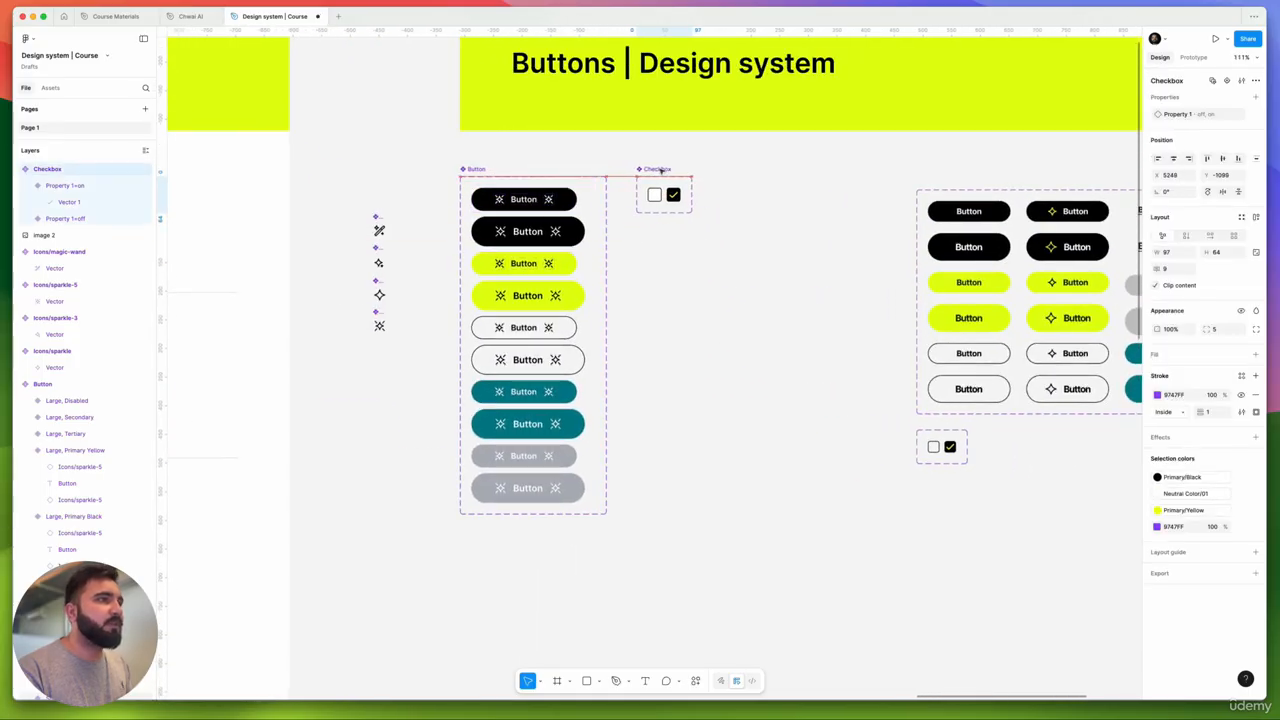
- Duplicate the Checkbox set just below itself
scroll(660, 170, up, 5)
scroll(700, 150, down, 2)
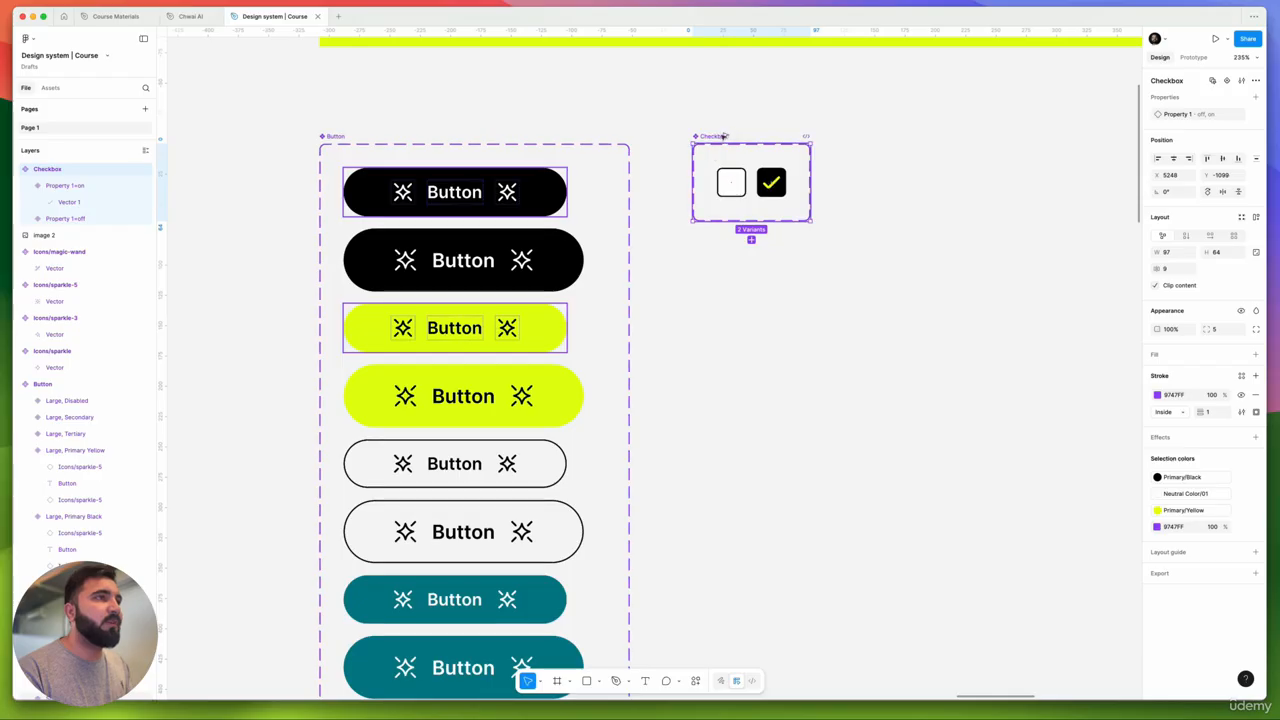
drag(724, 136, 727, 240)
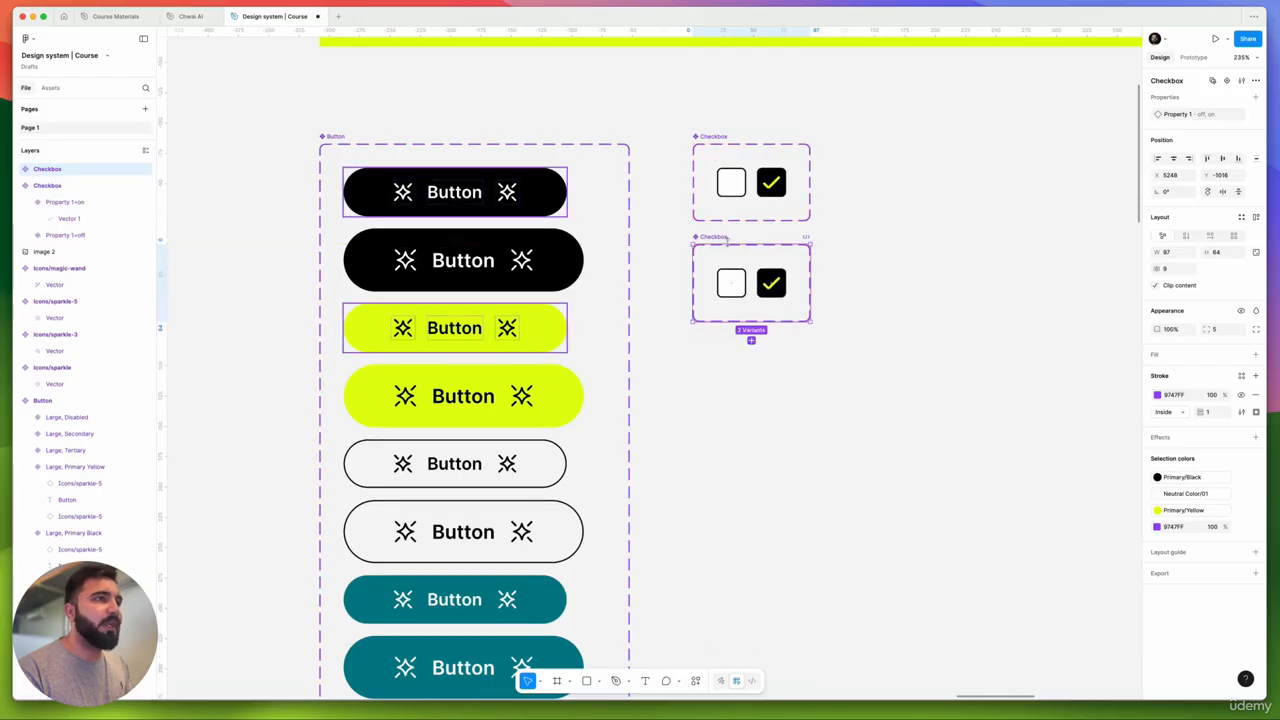
scroll(727, 240, up, 5)
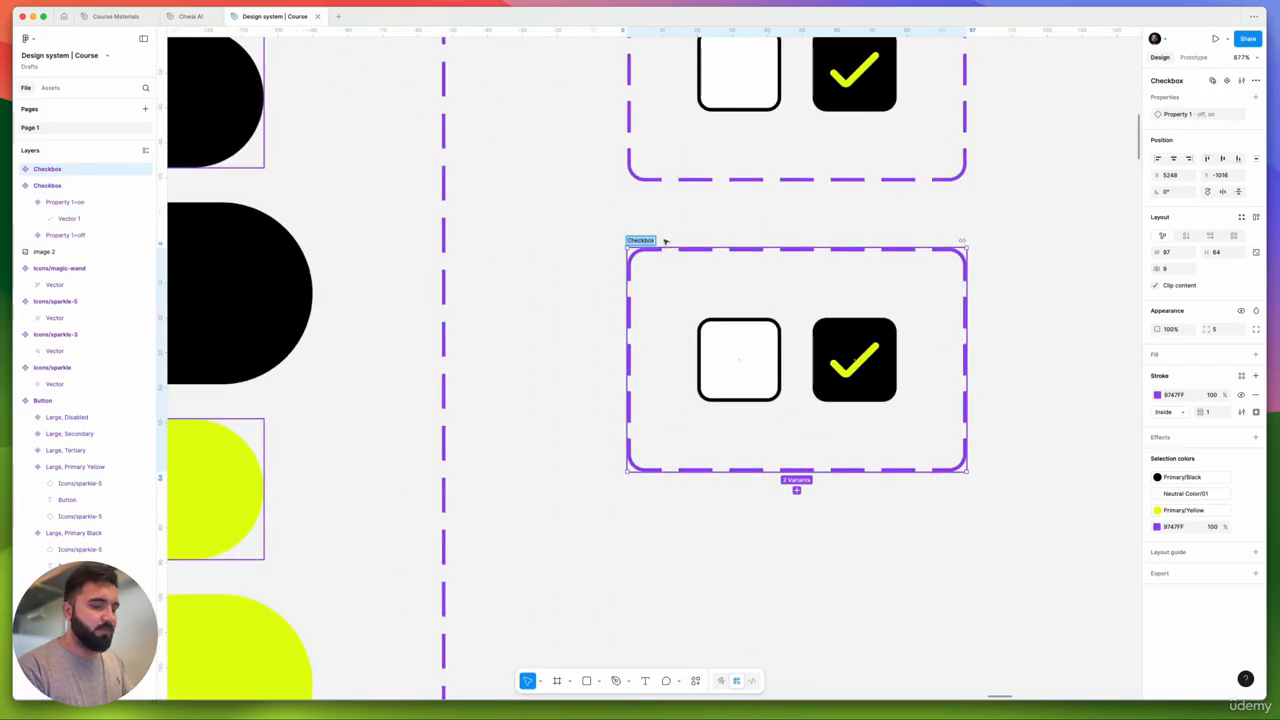
- Rename the copied set to Checkbox Round
click(665, 242)
text(Round)
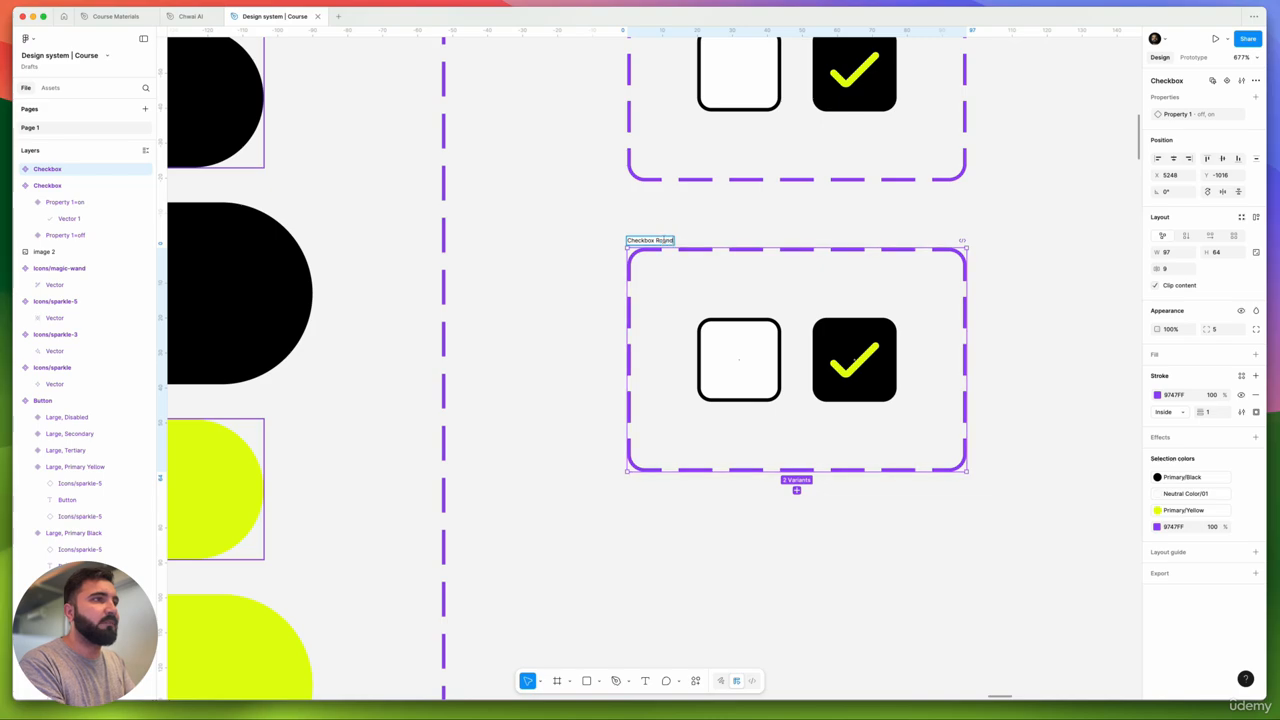
key(Return)
- Set the off variant's corner radius to 50 and round the on variant into a circle
click(738, 359)
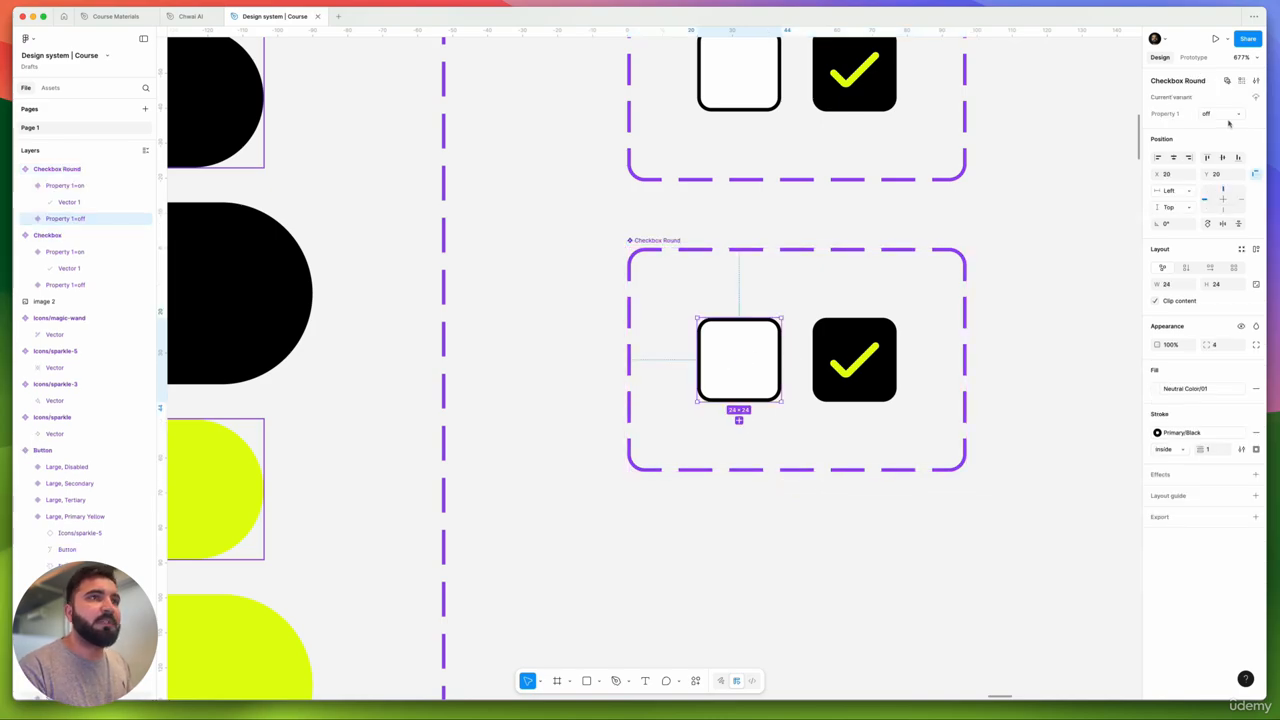
click(1213, 346)
text(50)
key(Return)
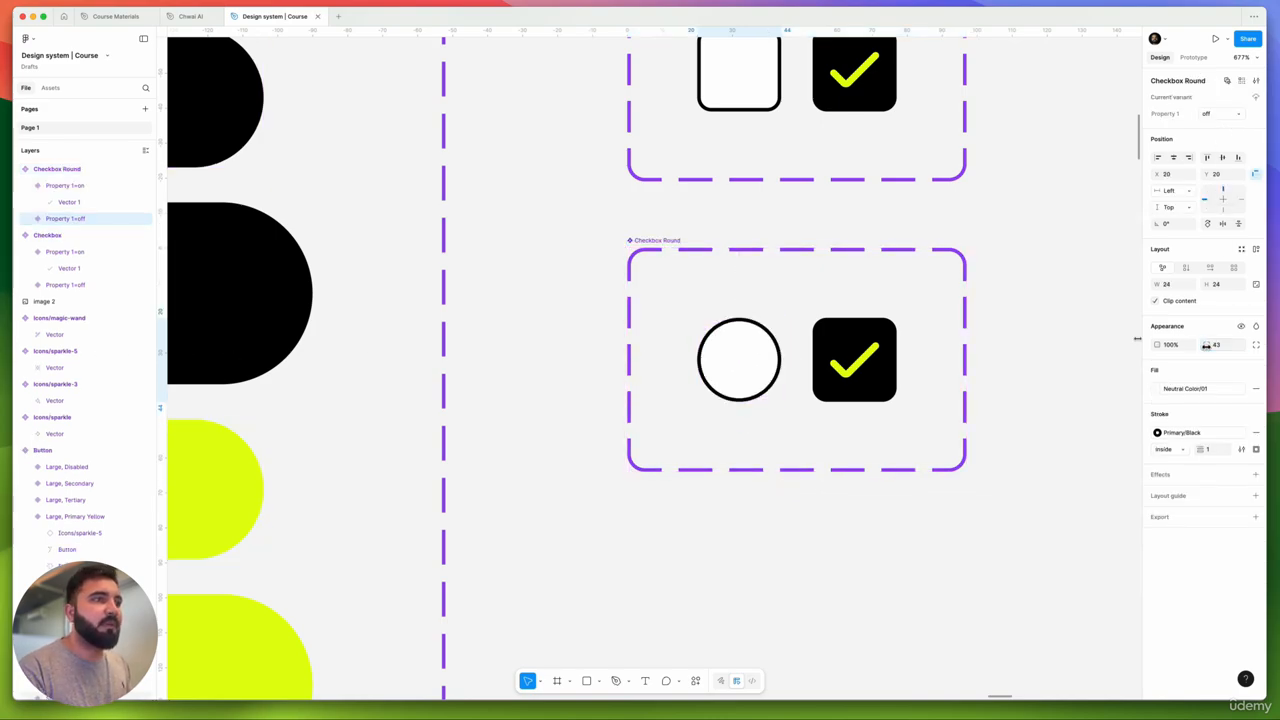
click(881, 338)
drag(1206, 346, 326, 354)
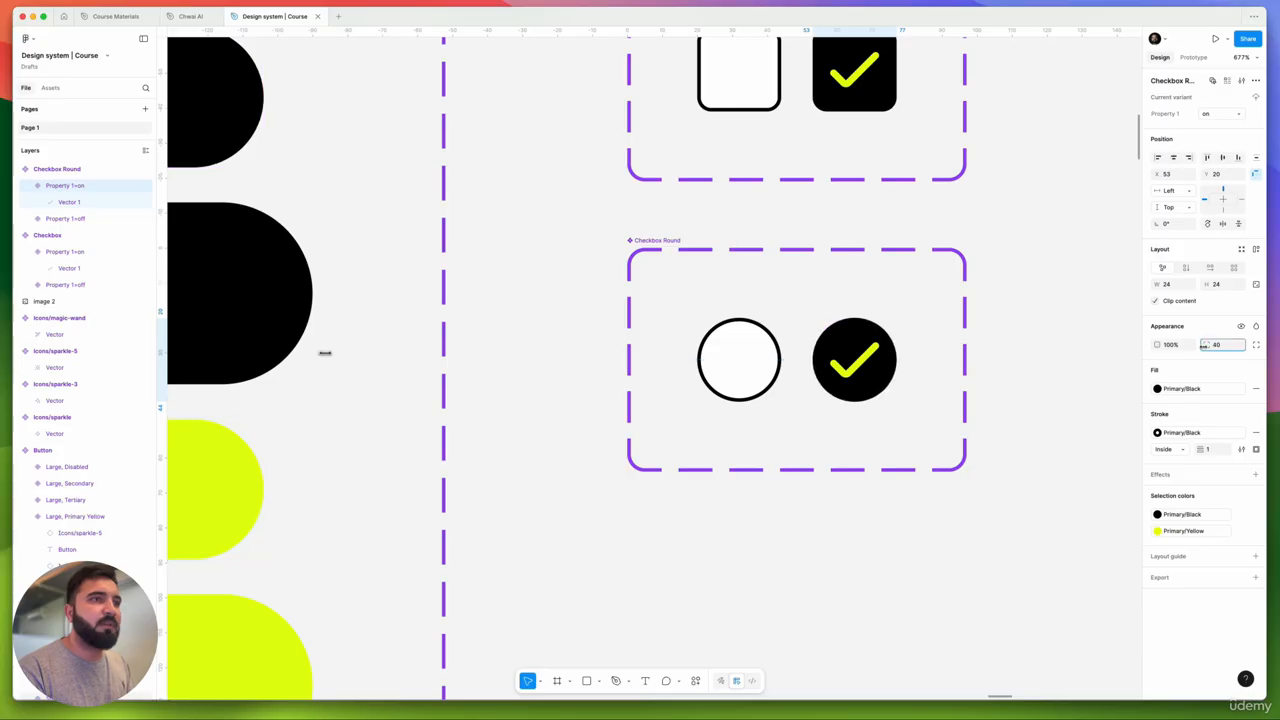
- Duplicate the Checkbox Round set and name the copy 'Radio Button'
scroll(790, 289, down, 5)
click(996, 438)
scroll(571, 214, right, 3)
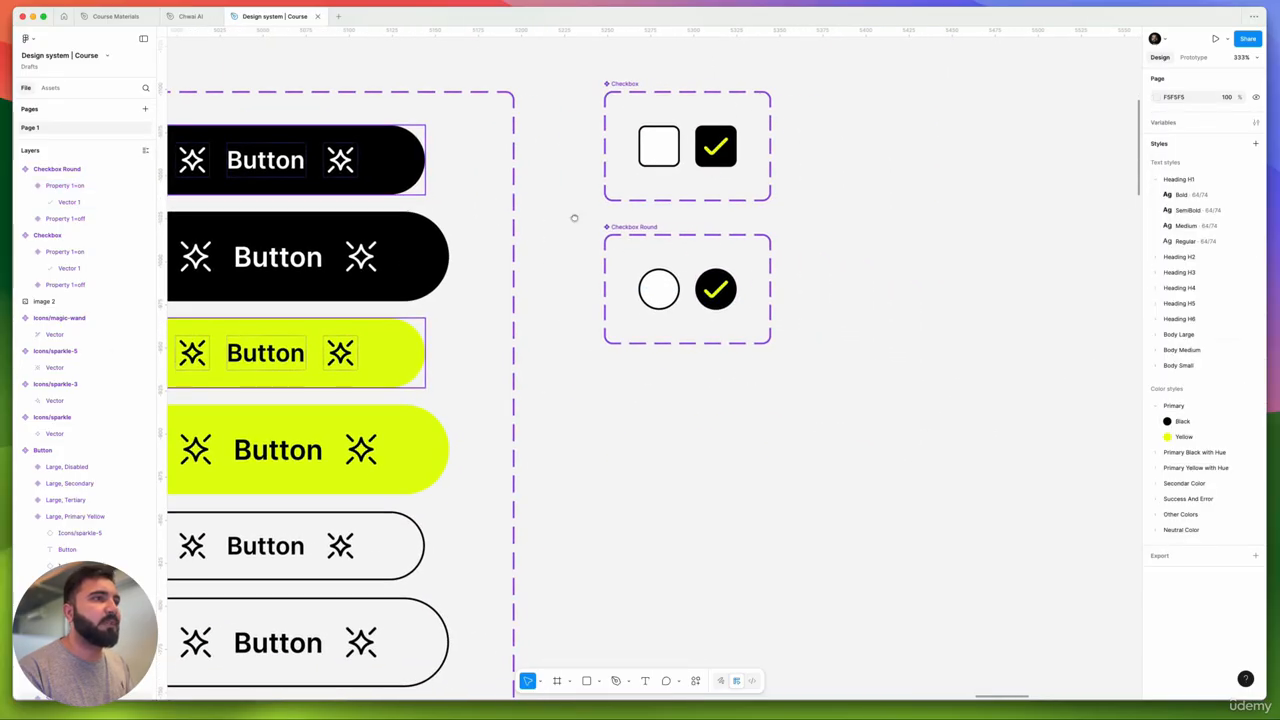
drag(631, 344, 657, 280)
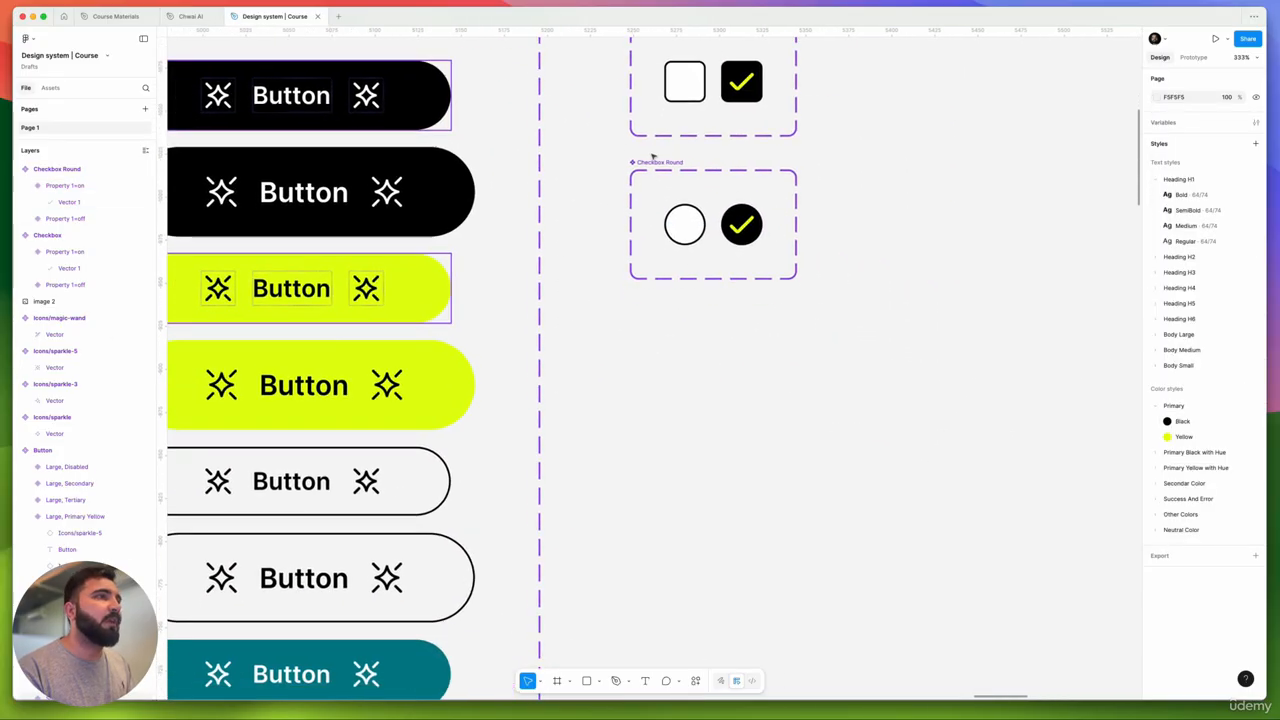
drag(655, 162, 645, 308)
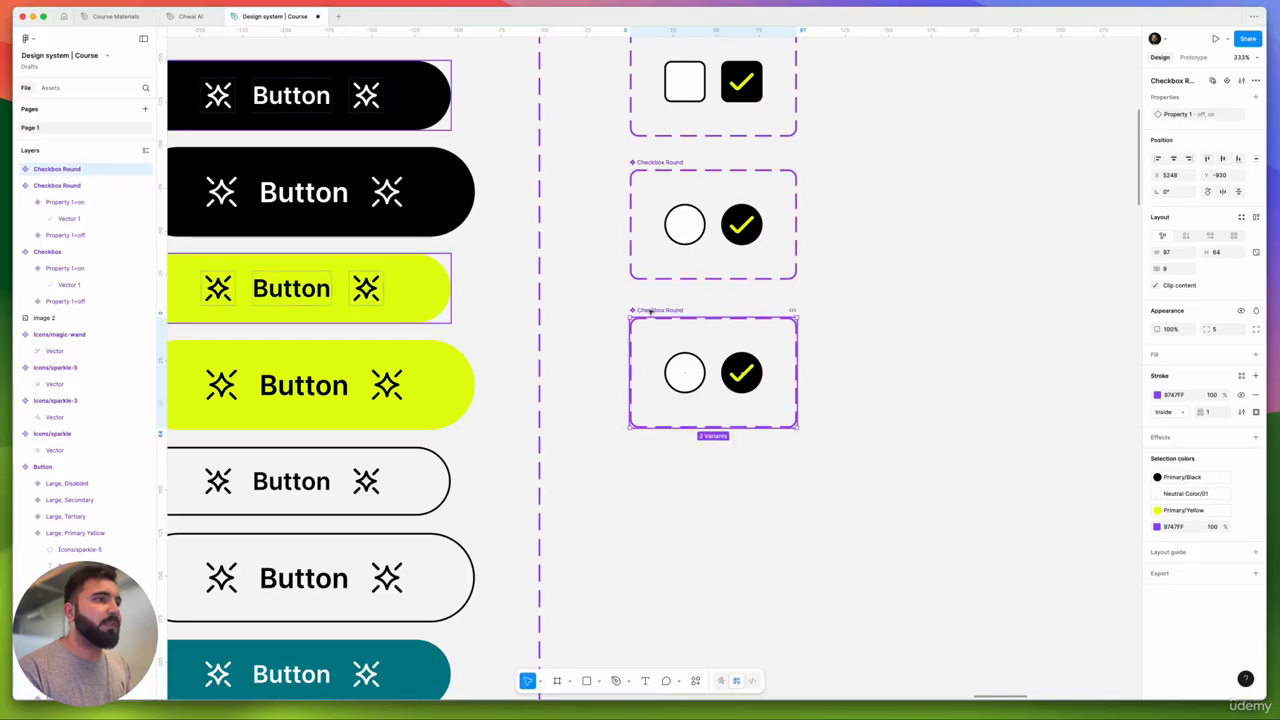
double_click(643, 309)
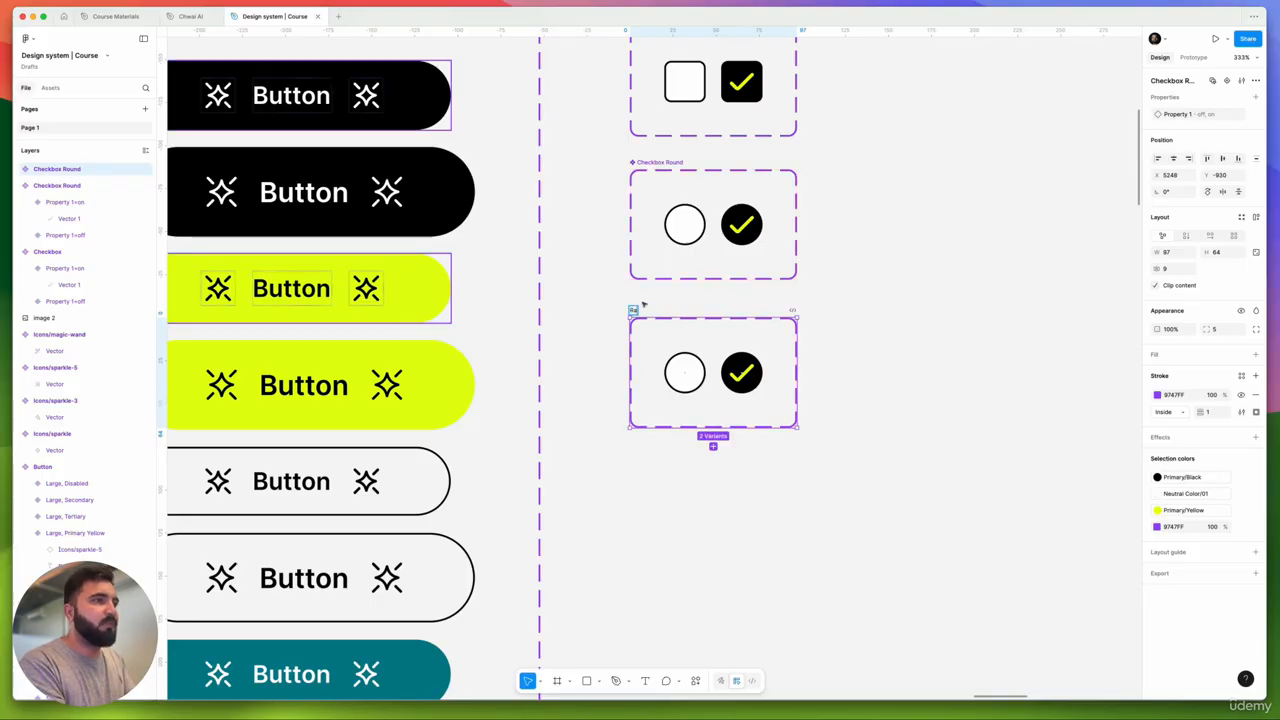
text(Radio Button)
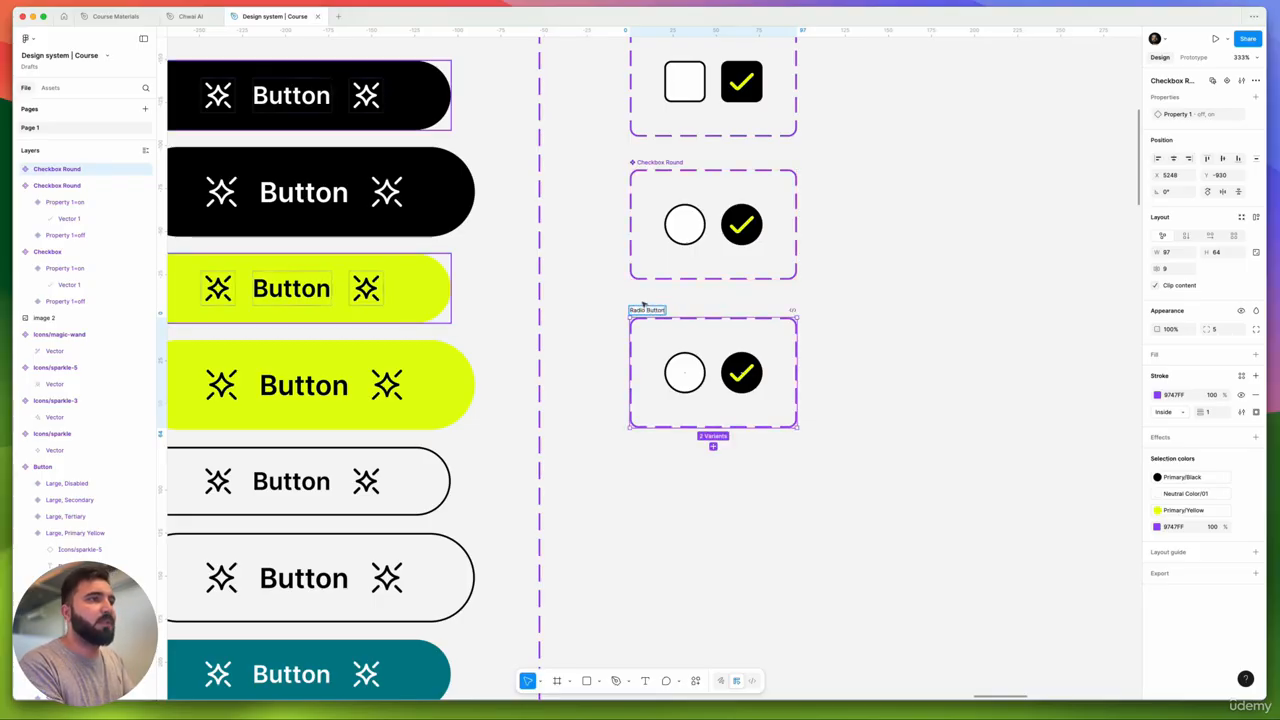
key(Return)
- Replace the checkmark variant with a second empty circle variant placed beside the first
scroll(686, 371, up, 5)
scroll(698, 376, right, 3)
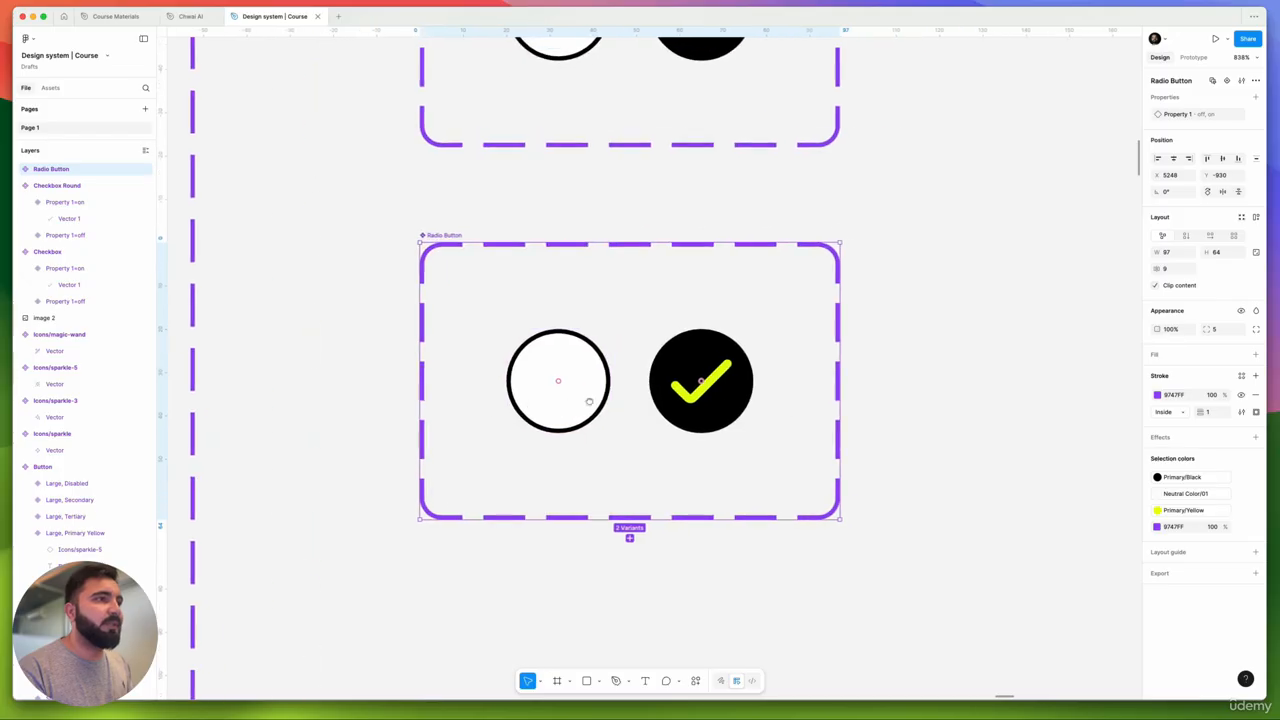
click(695, 376)
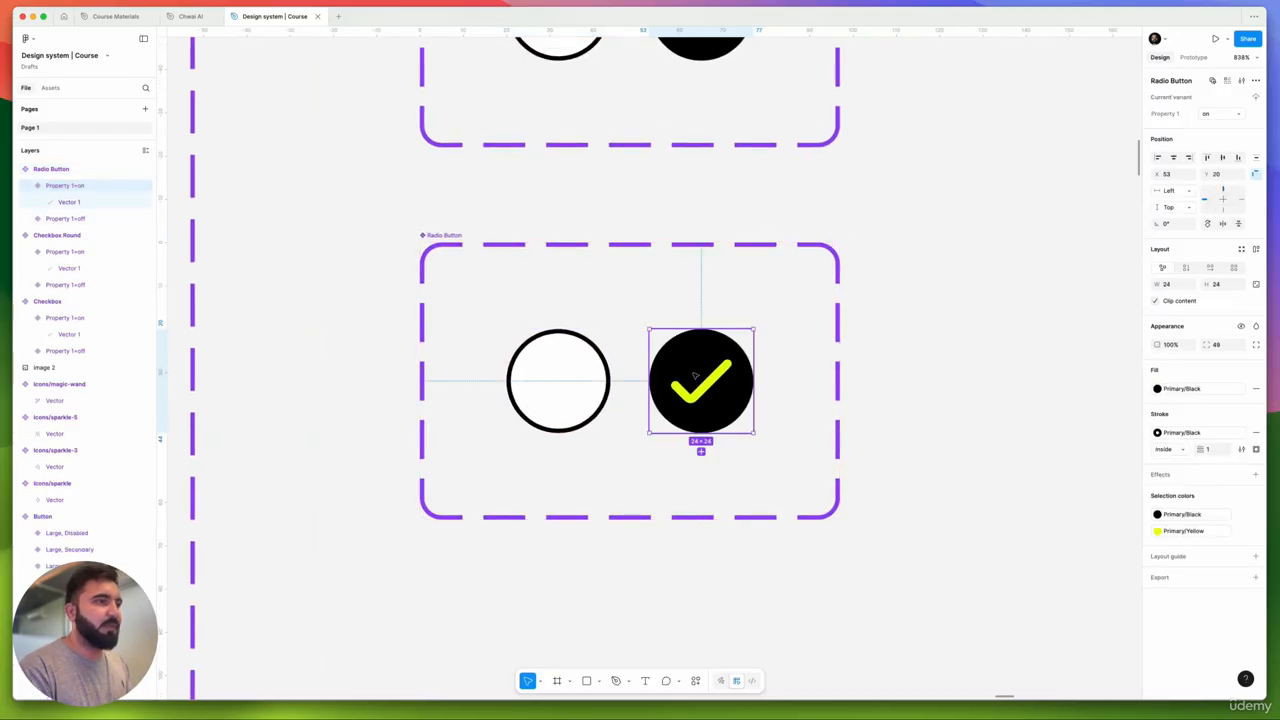
key(Delete)
click(578, 371)
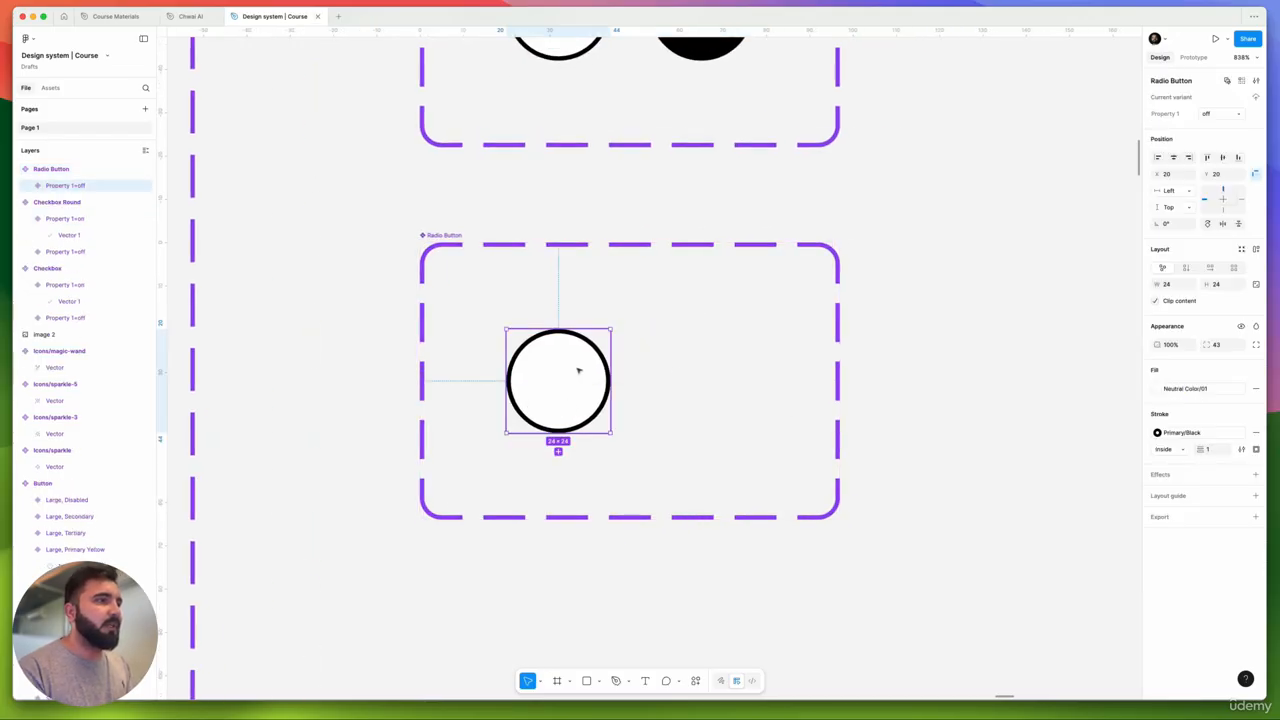
click(558, 451)
drag(648, 400, 694, 386)
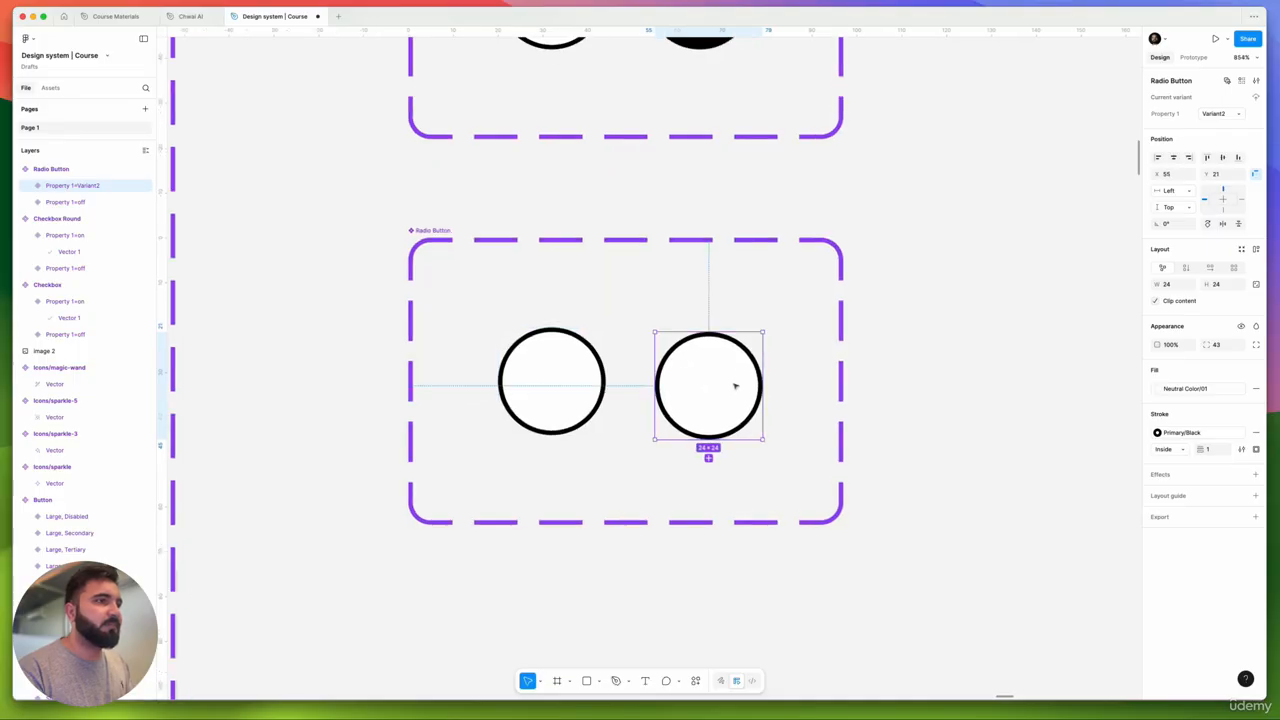
scroll(737, 383, up, 5)
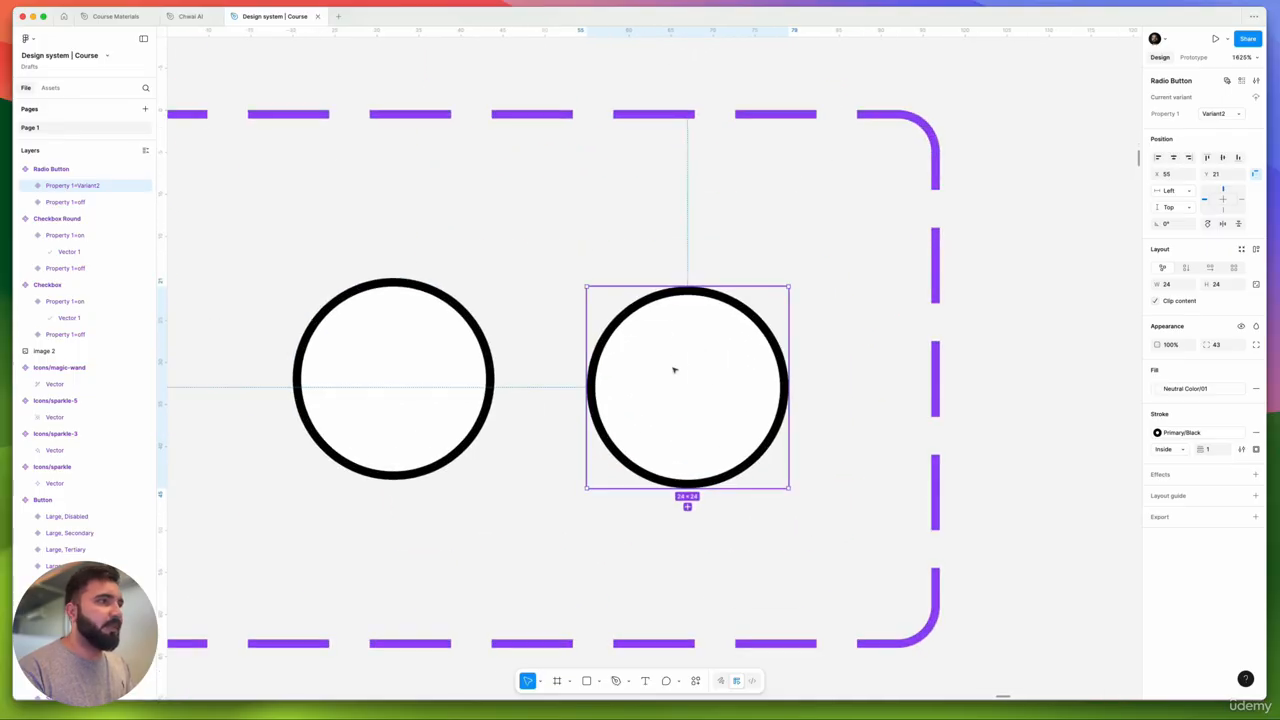
drag(690, 370, 690, 371)
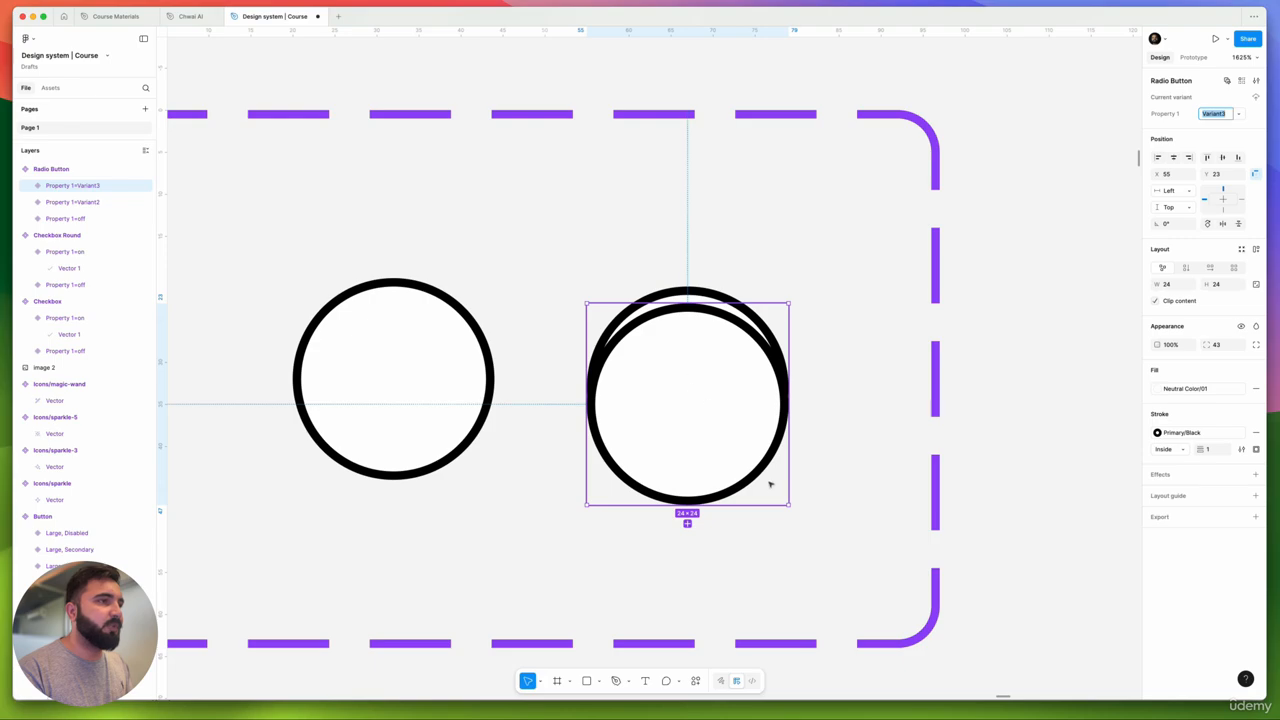
drag(791, 507, 763, 472)
key(Delete)
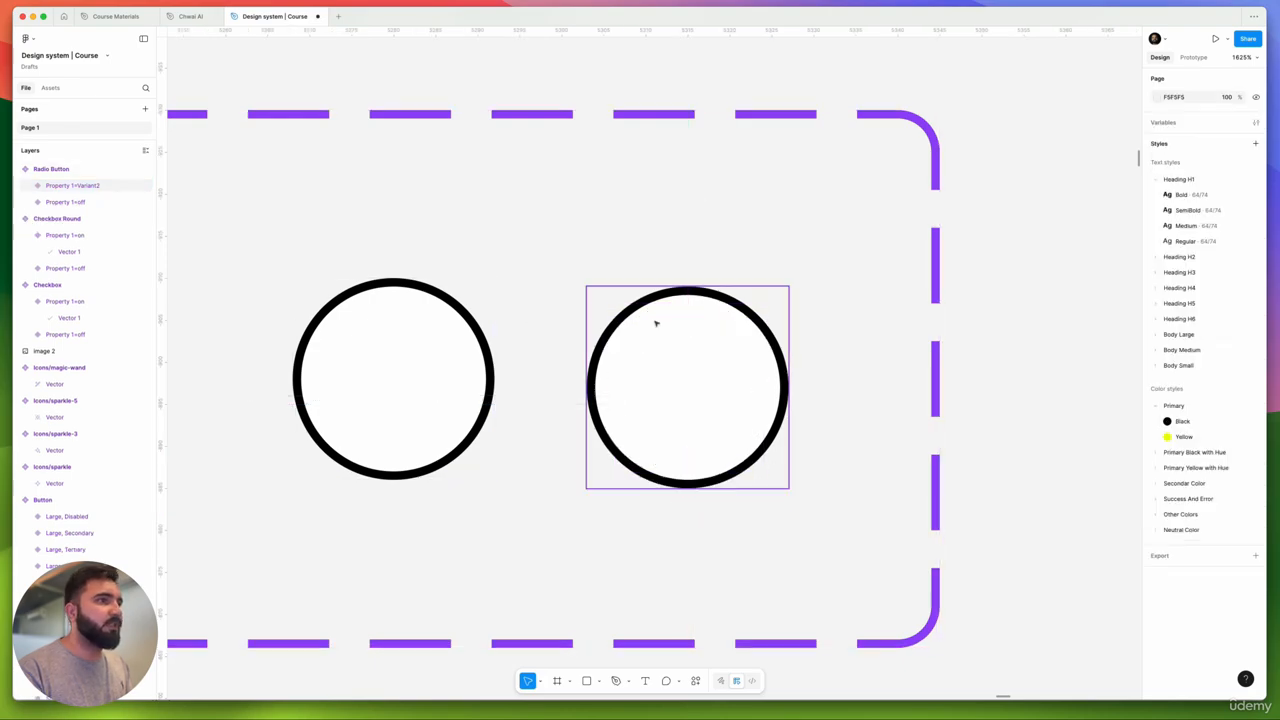
click(698, 322)
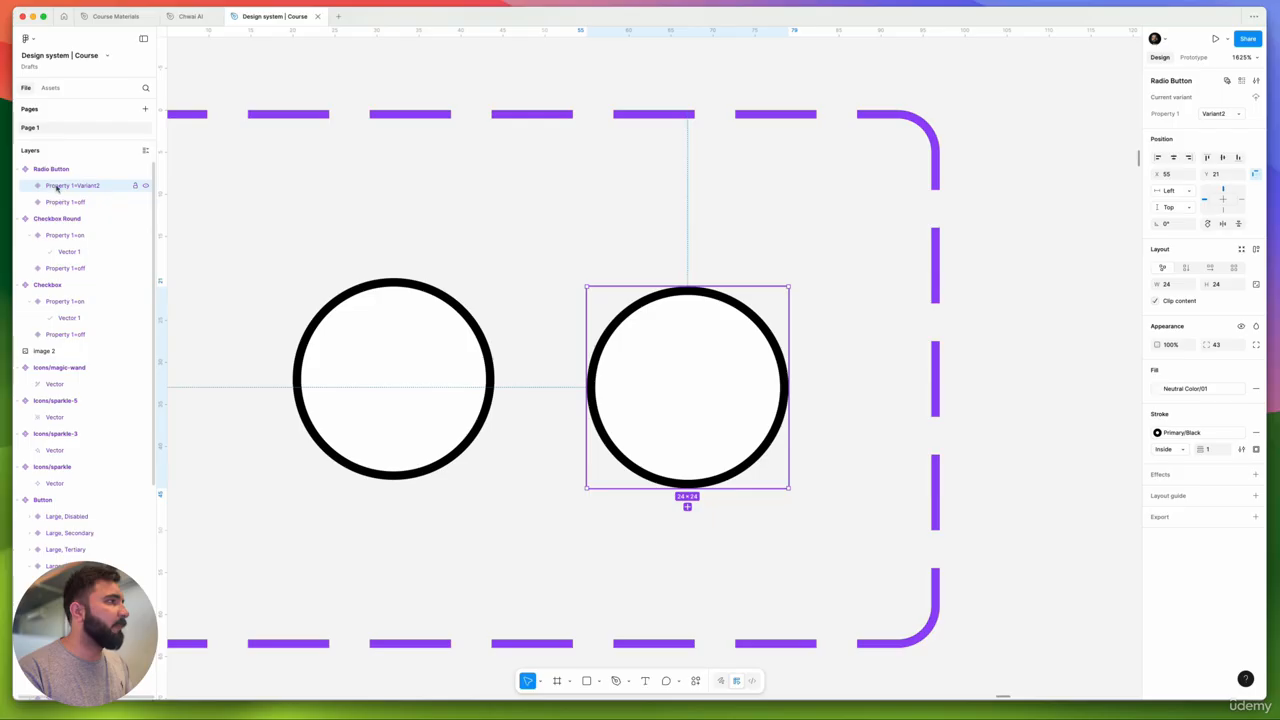
- Draw a centred frame in the right circle, fill it Primary/Black, round it fully and enlarge slightly
click(557, 681)
drag(645, 328, 763, 446)
drag(694, 380, 685, 380)
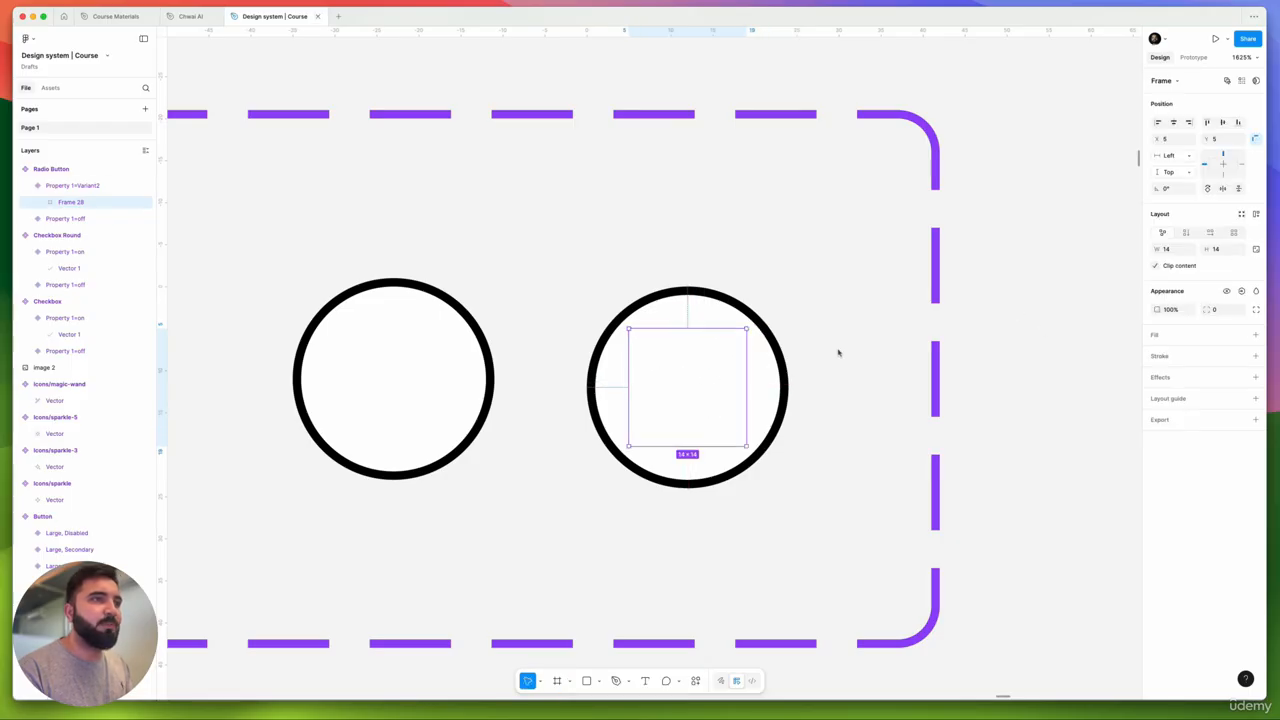
click(1257, 337)
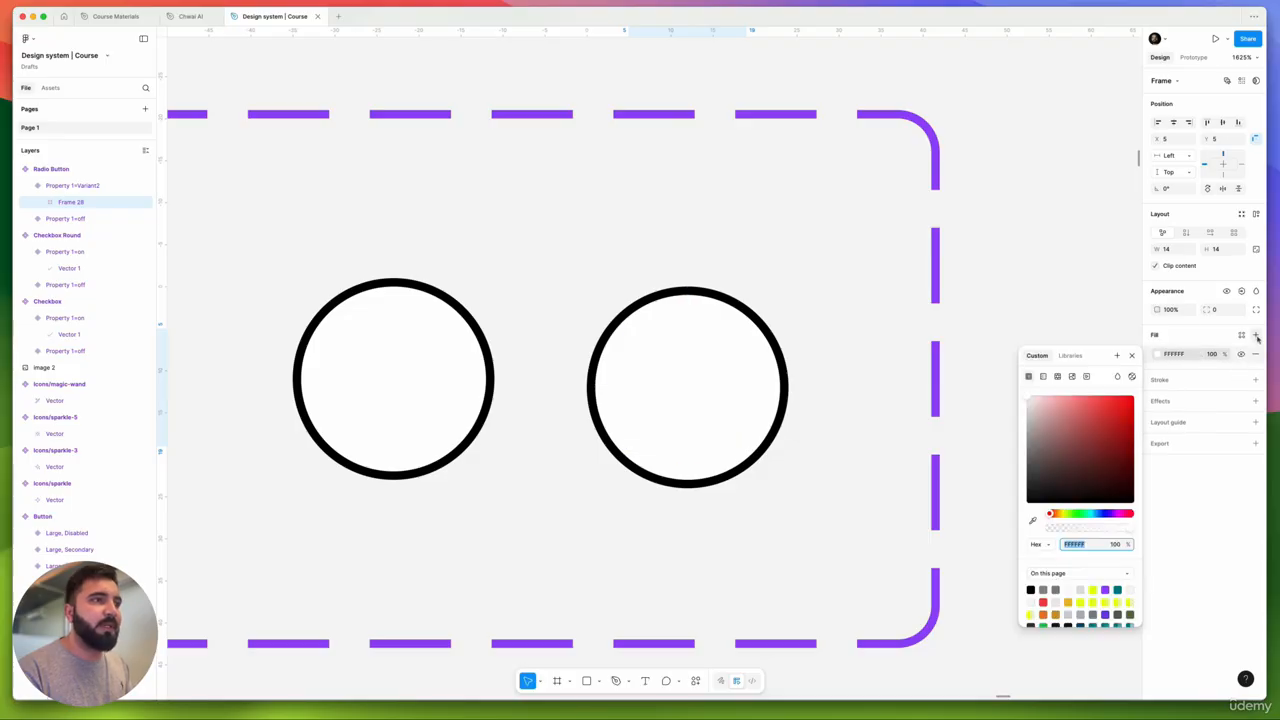
click(1240, 335)
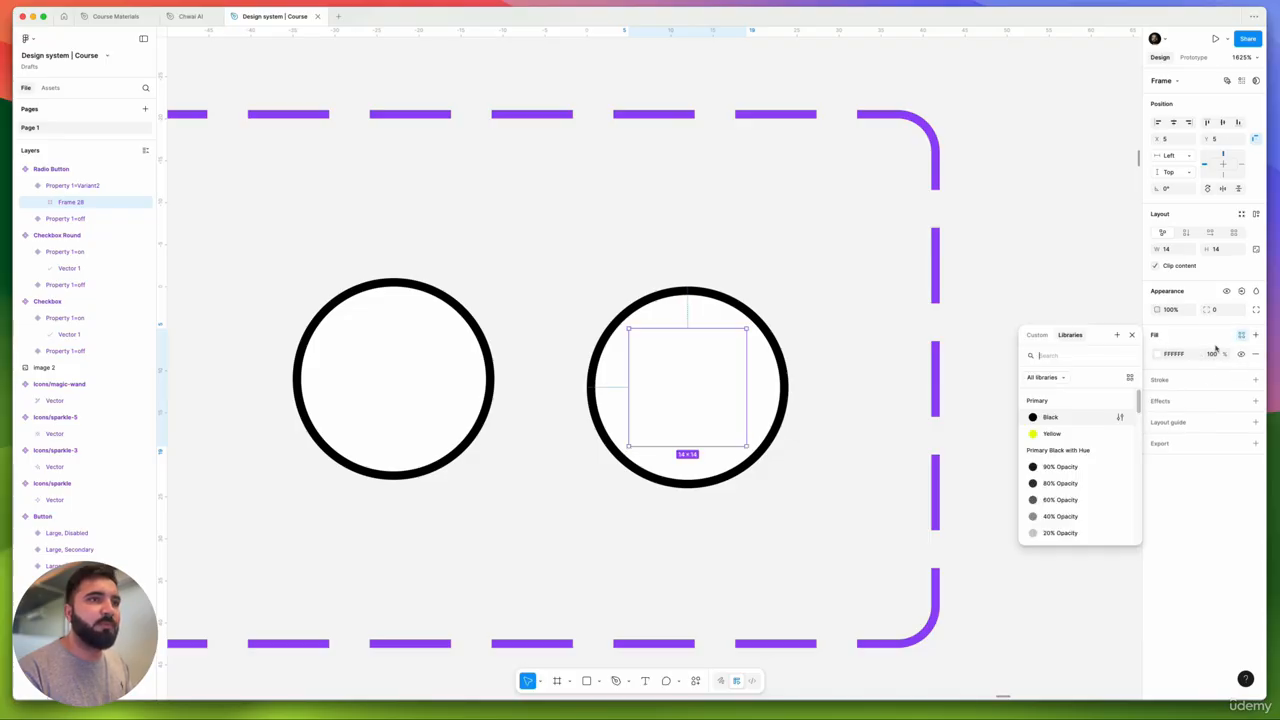
click(1050, 417)
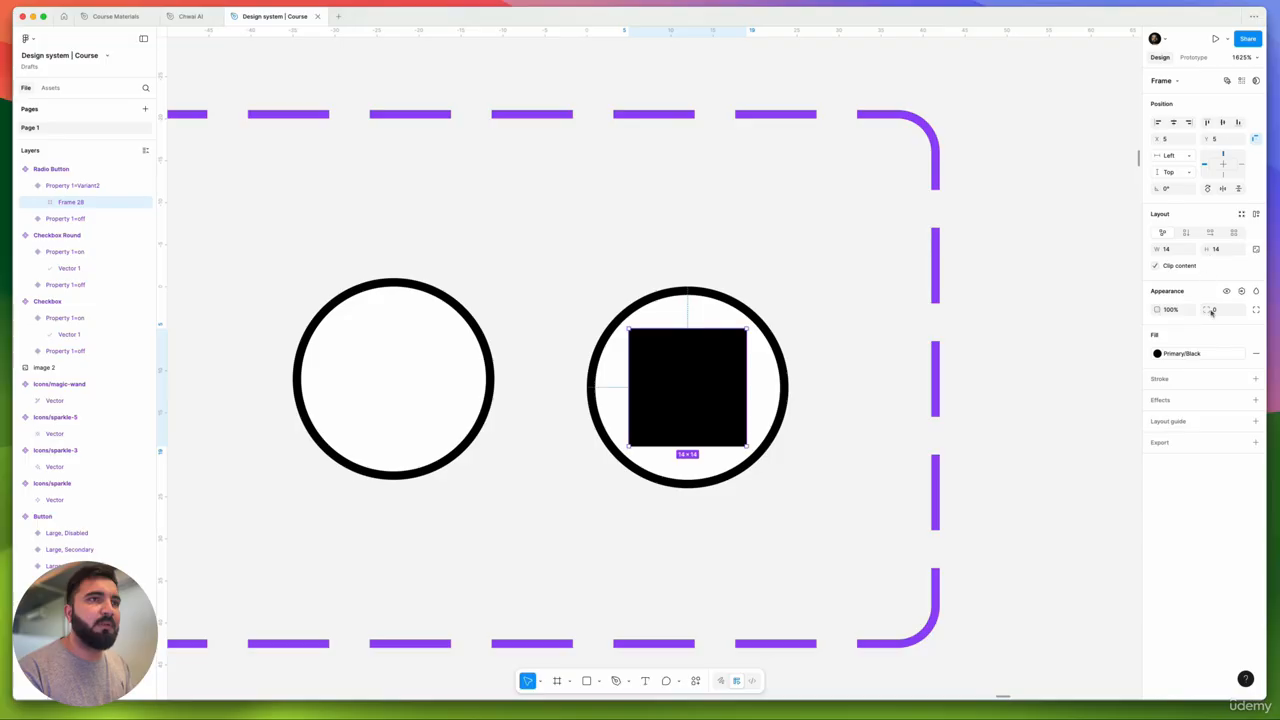
drag(1208, 310, 513, 324)
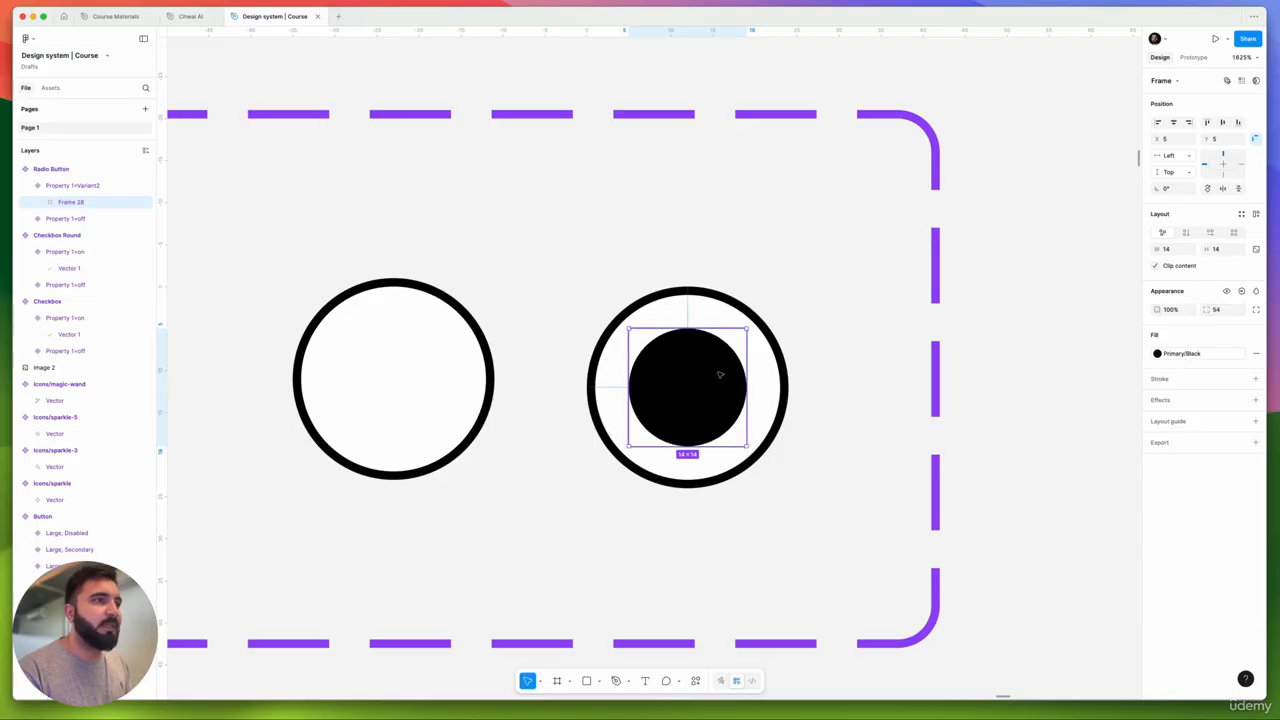
scroll(728, 375, up, 3)
drag(755, 466, 769, 479)
scroll(632, 257, down, 5)
- Rename the filled radio variant's Property 1 value from Variant2 to On
click(721, 284)
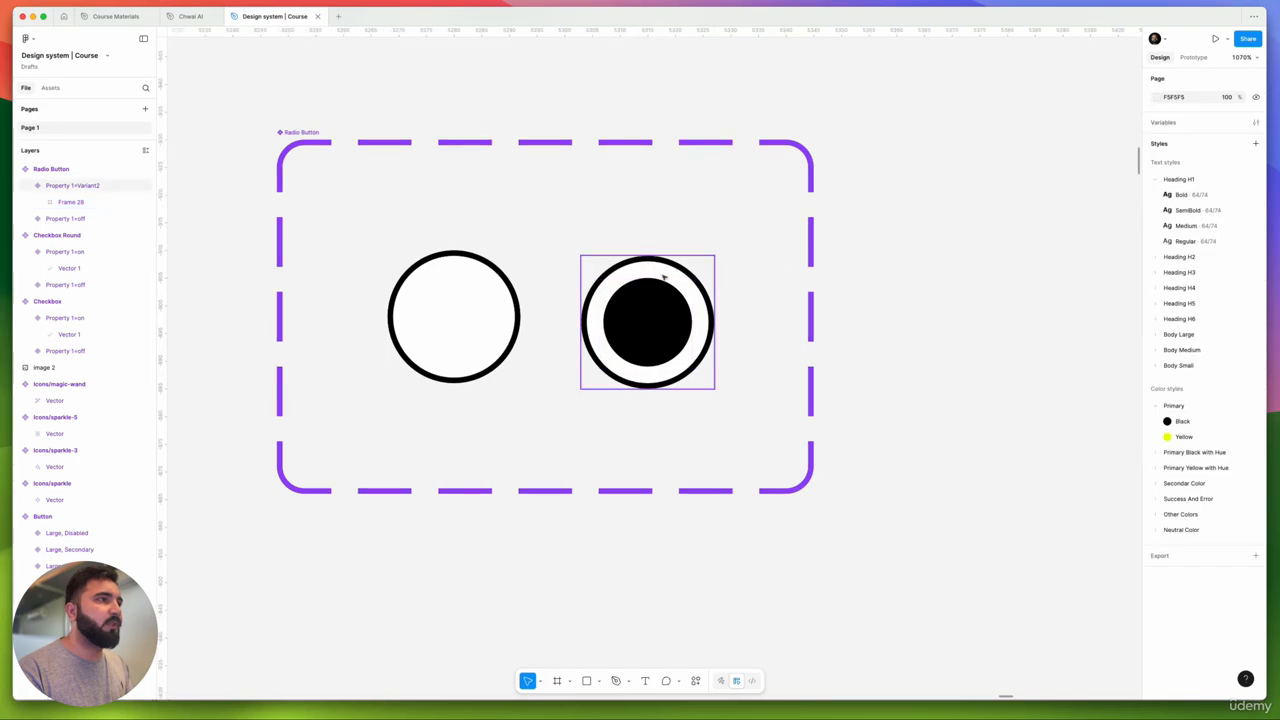
click(454, 275)
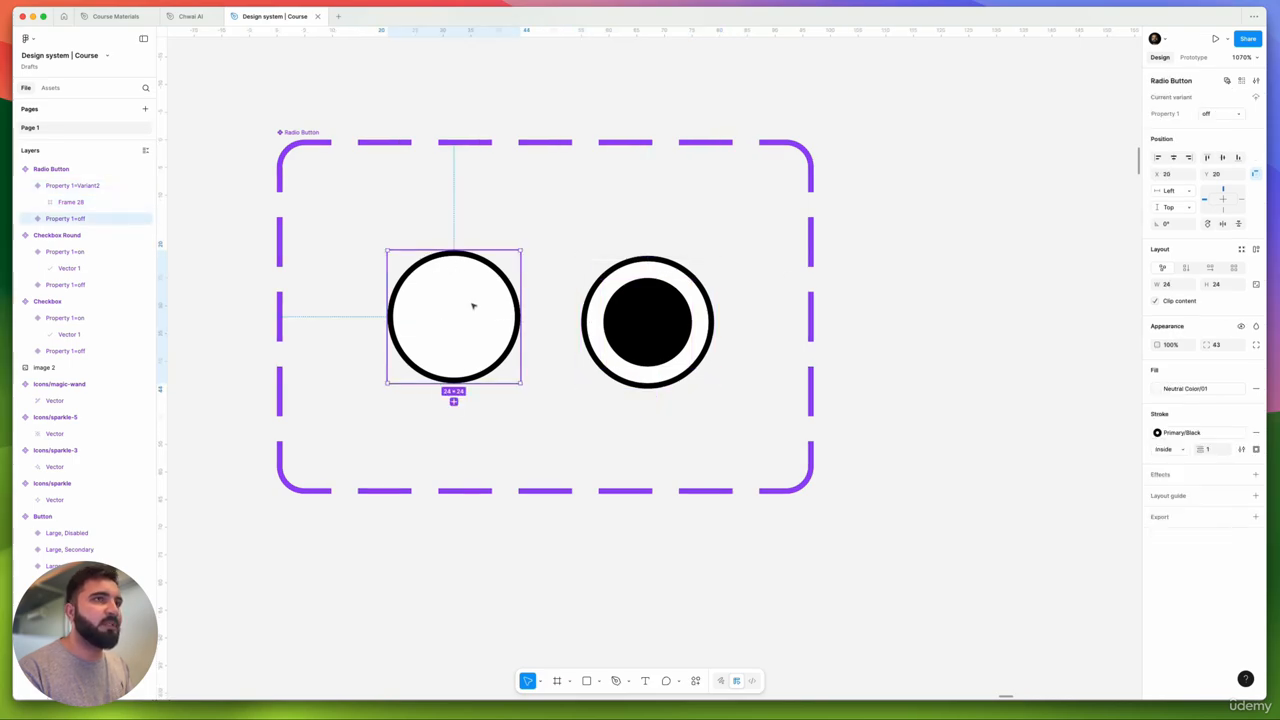
click(647, 320)
click(1214, 114)
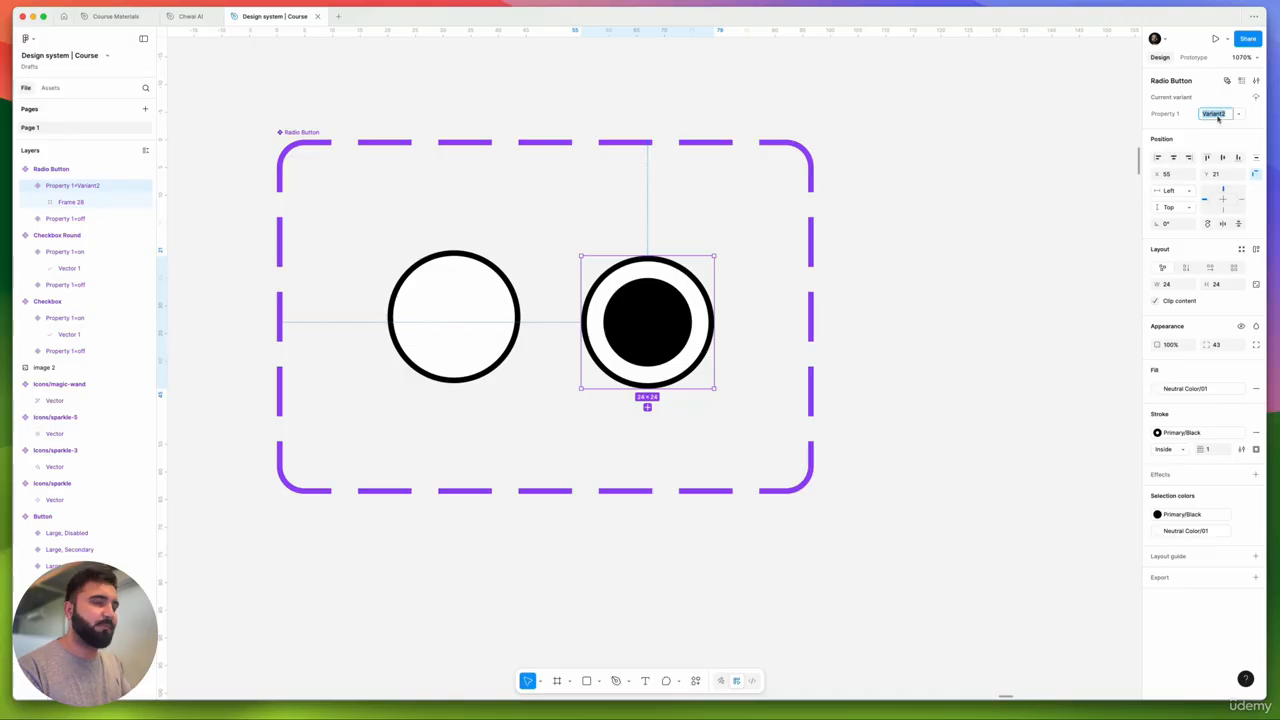
text(Onn)
key(Return)
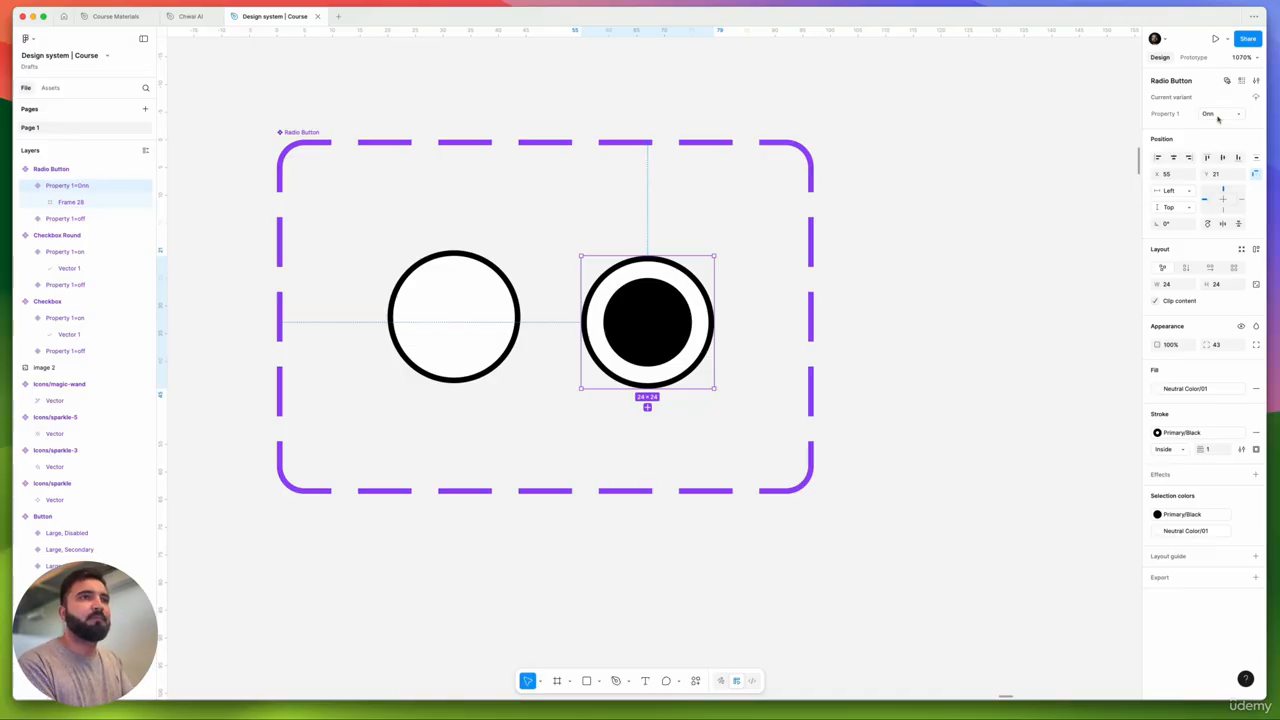
click(1214, 114)
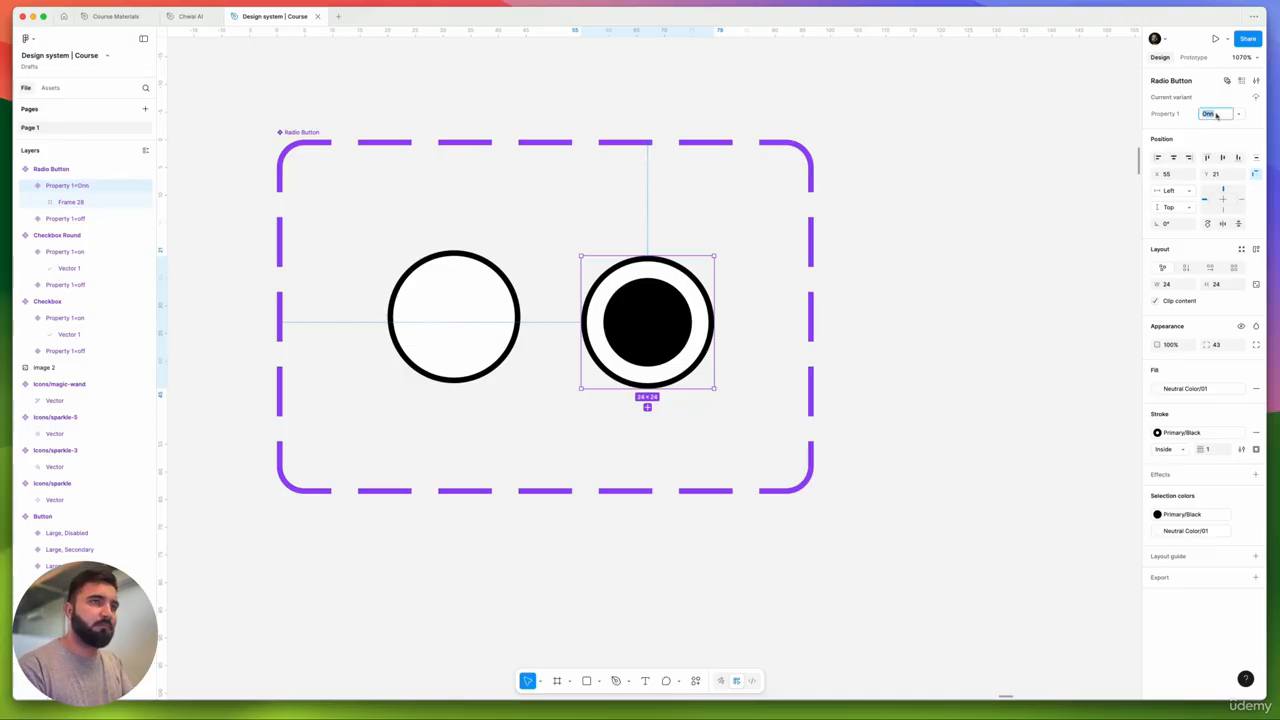
click(1218, 116)
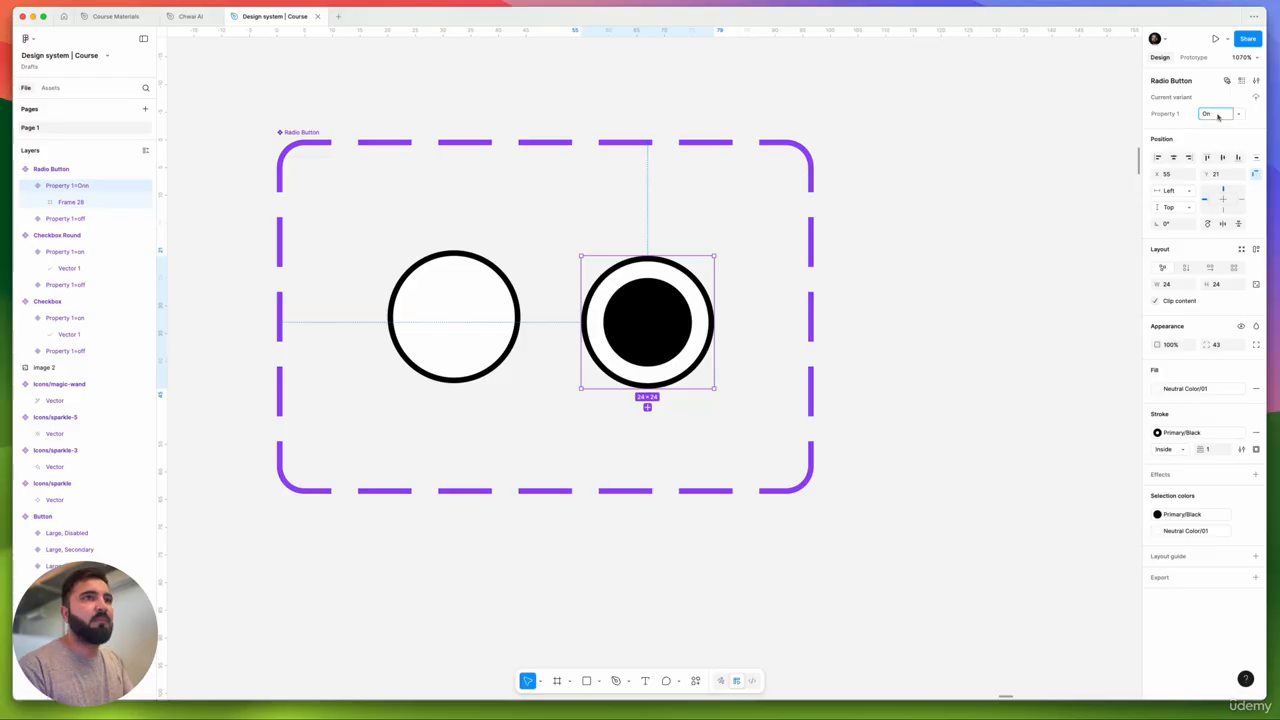
click(872, 320)
scroll(650, 280, down, 5)
- Place a test Radio Button instance, toggle it On and back to off, then delete it
click(529, 295)
drag(529, 295, 816, 283)
click(1209, 111)
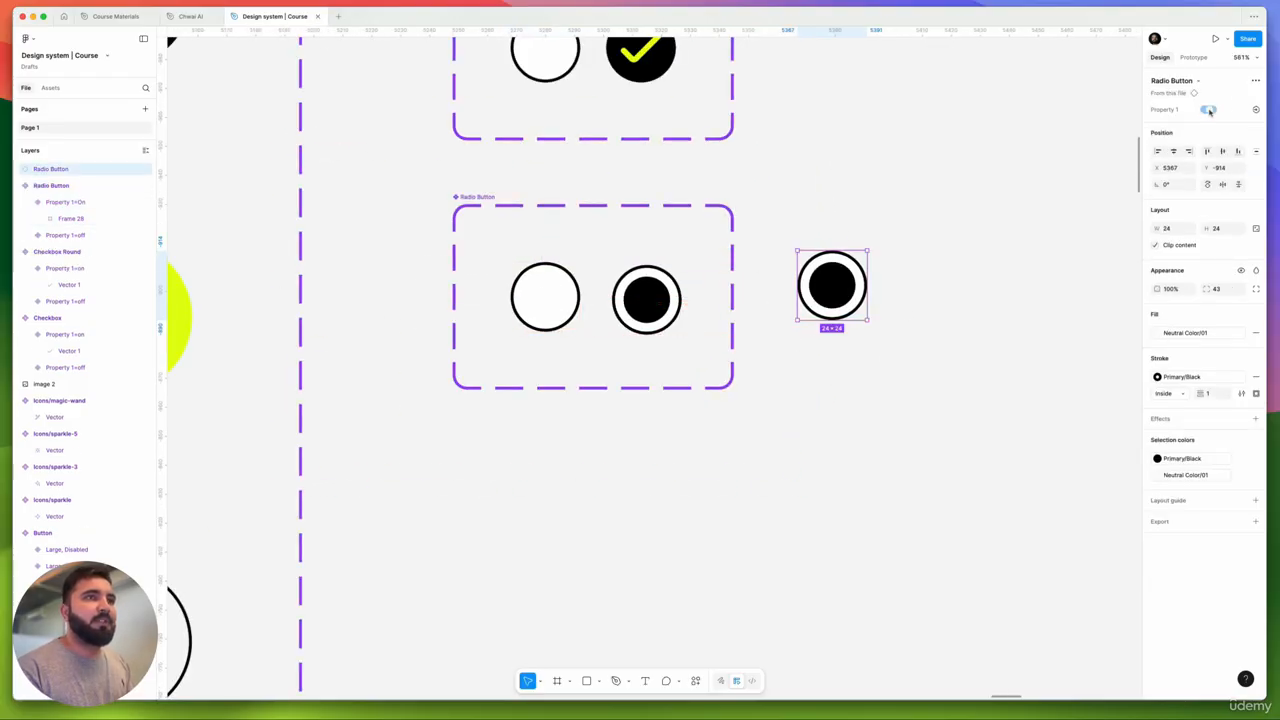
click(1209, 111)
scroll(694, 241, down, 5)
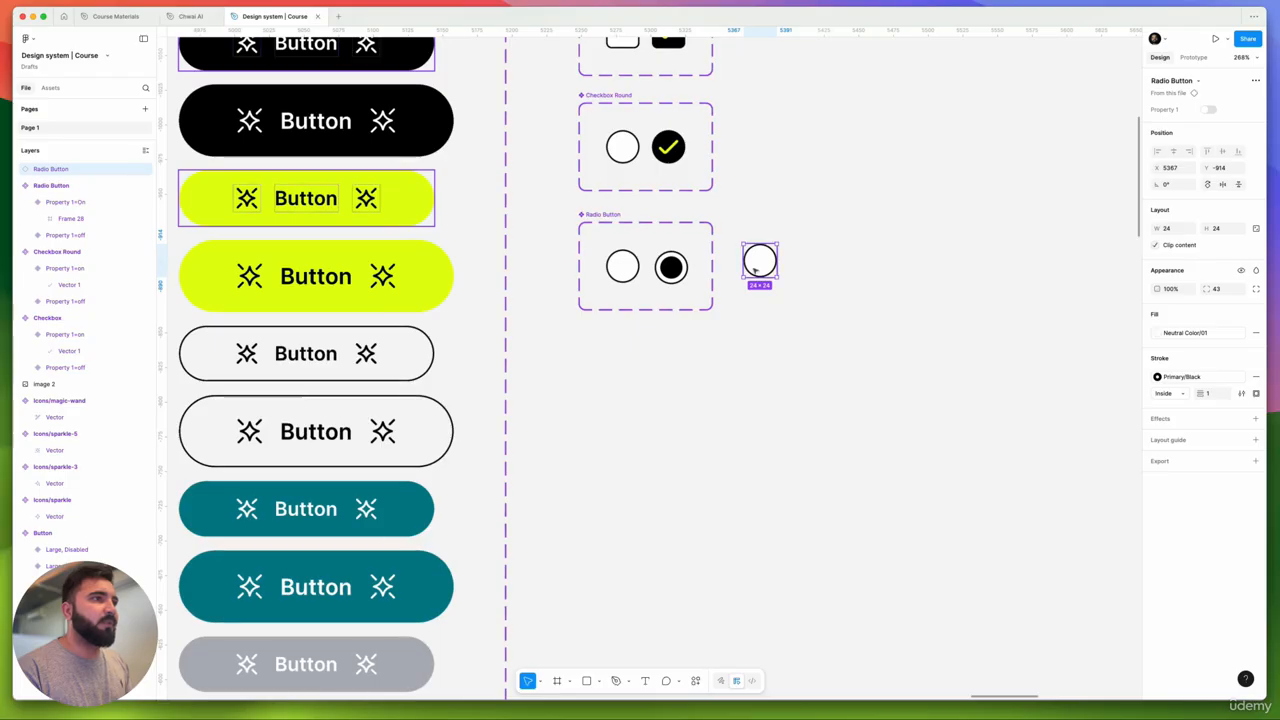
key(Delete)
scroll(700, 250, up, 3)
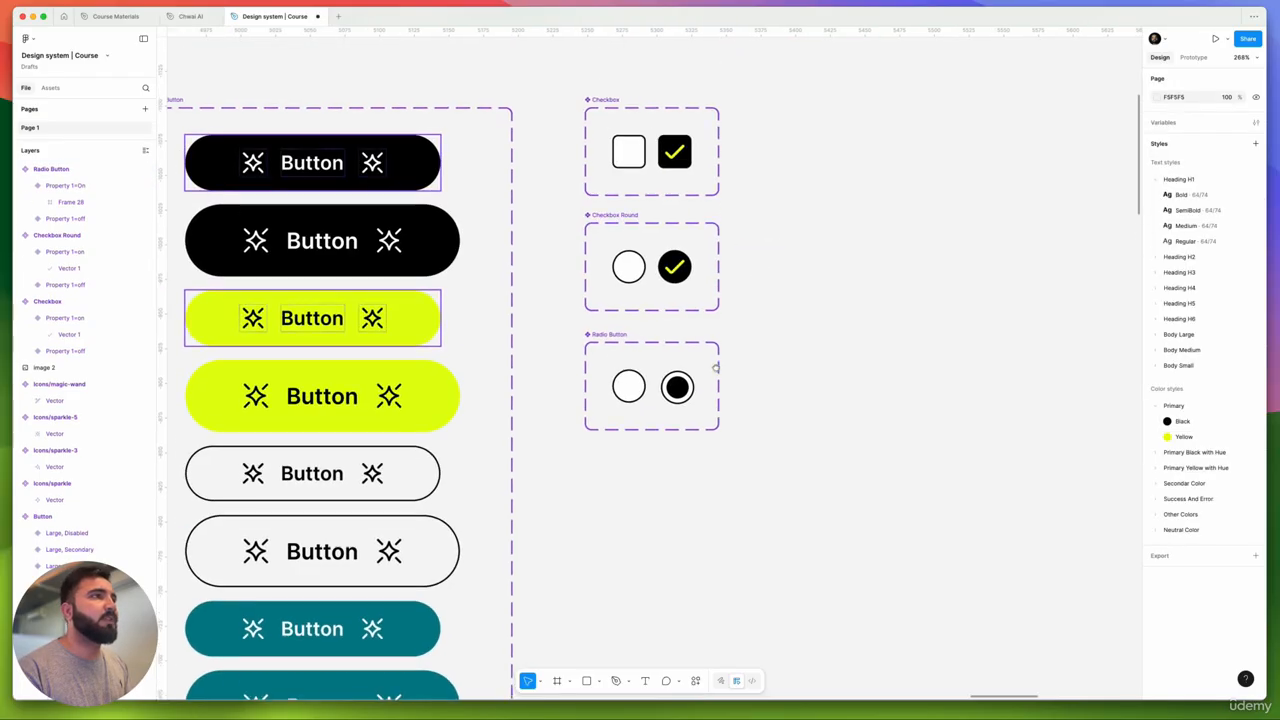
- Rename Property 1 to Checkbox, Round Checkbox and Radio Button on the three component sets
click(595, 101)
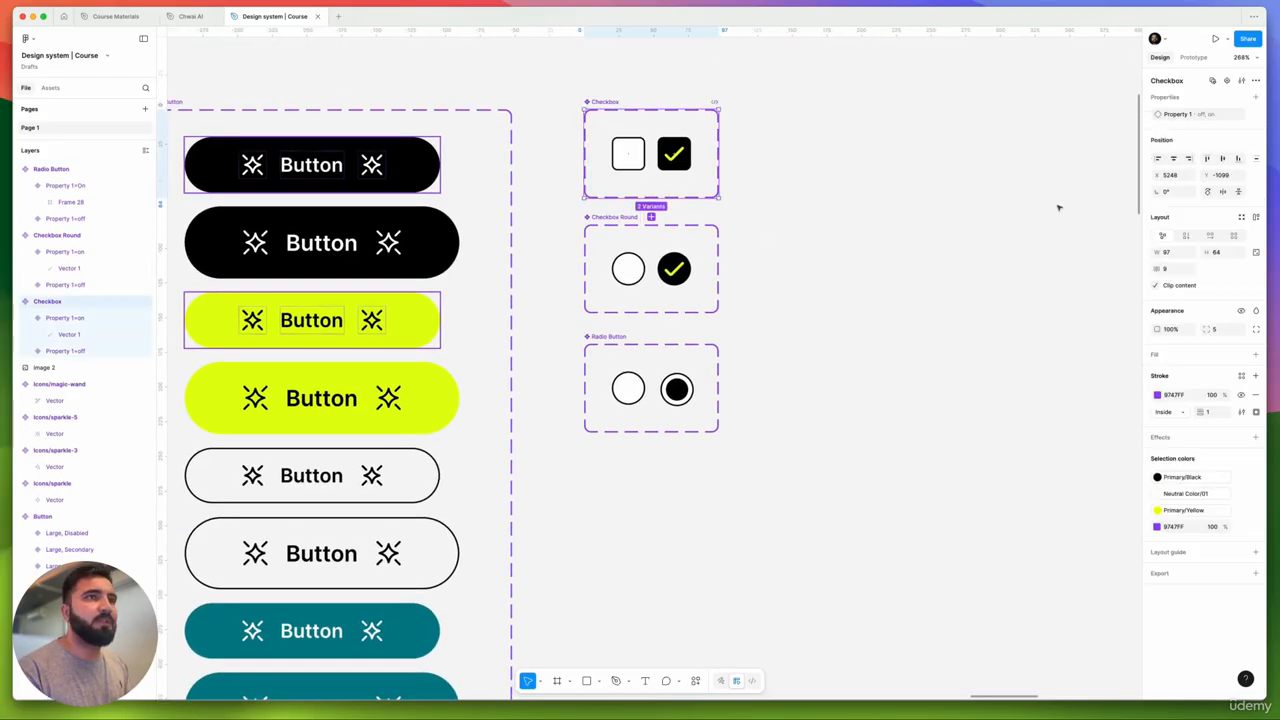
double_click(1181, 115)
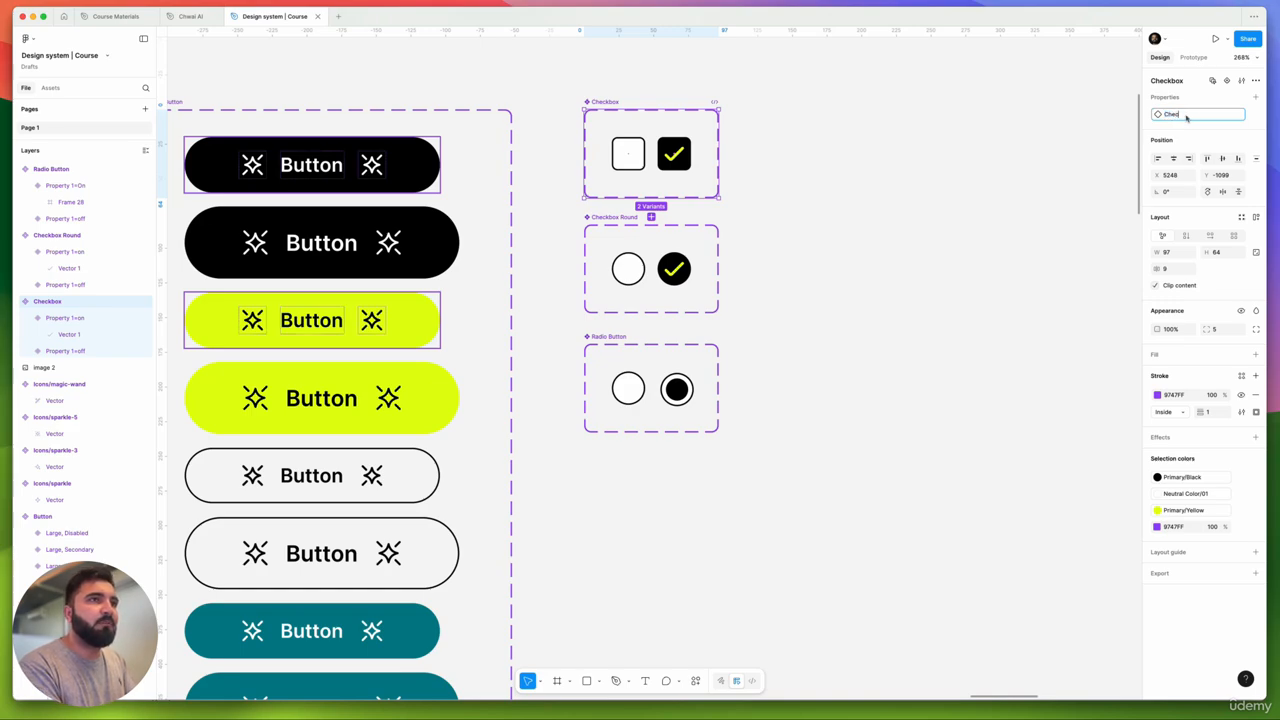
text(box)
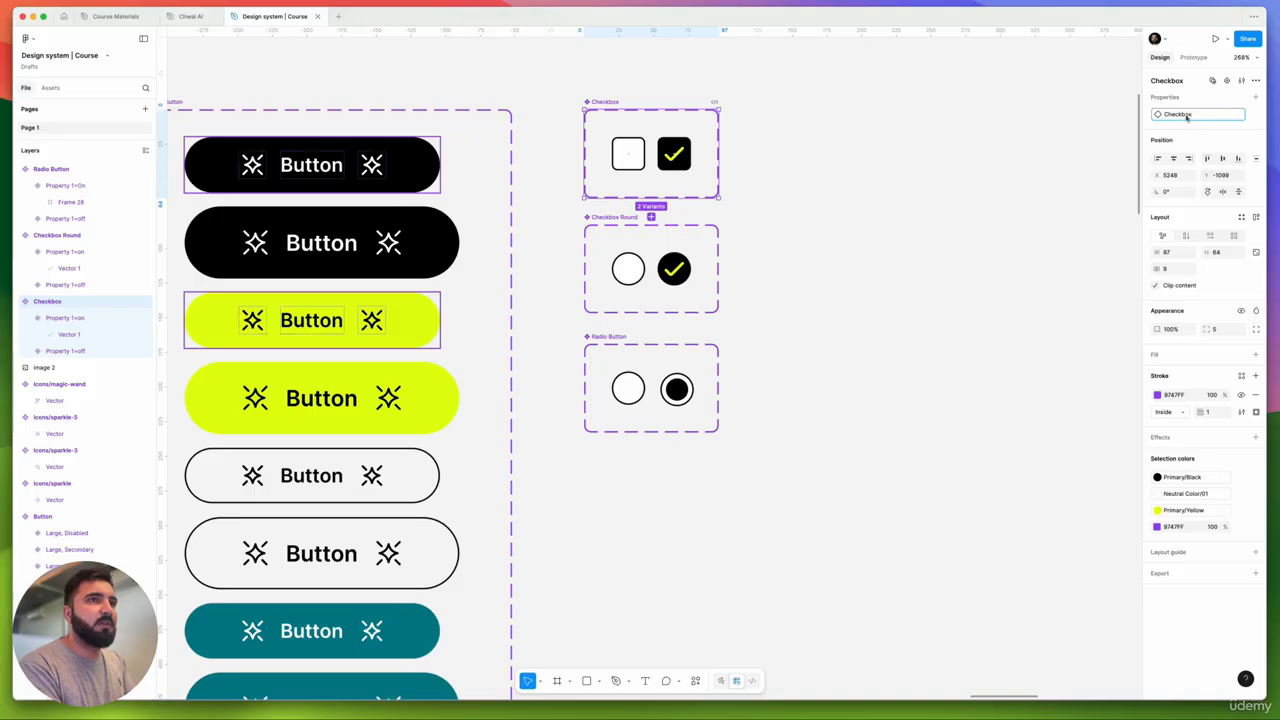
key(Return)
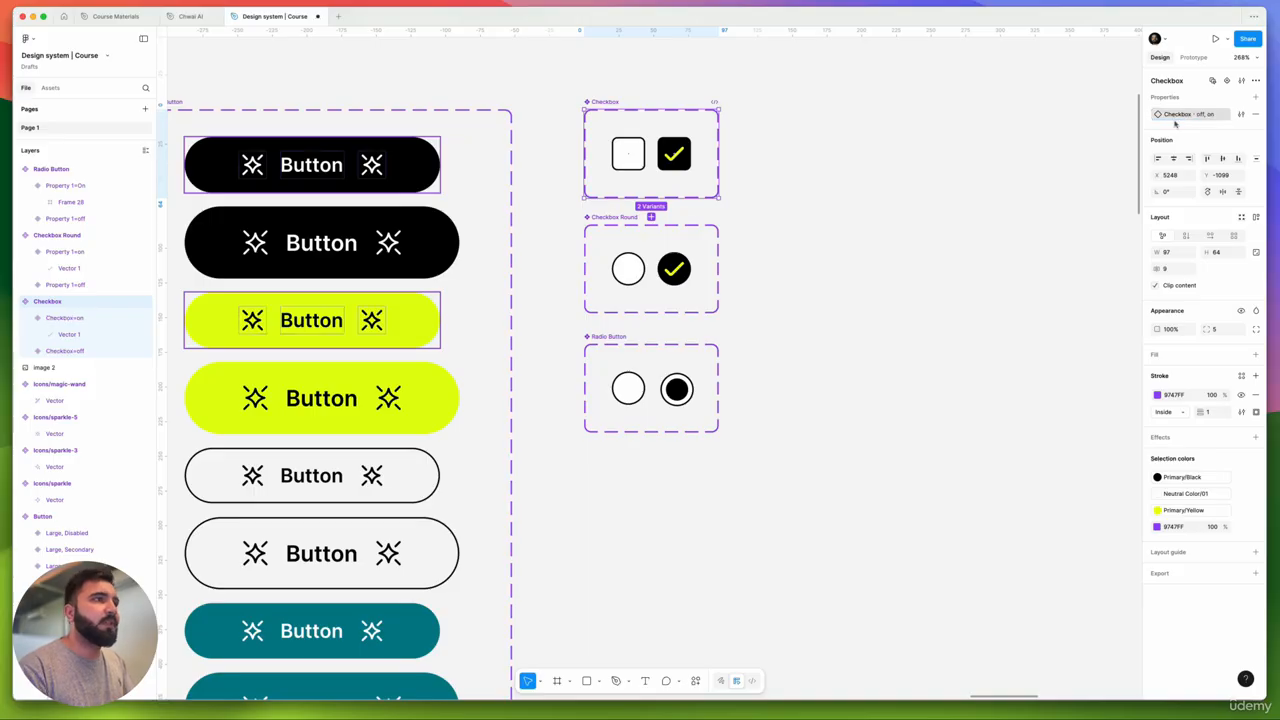
click(611, 218)
double_click(1180, 115)
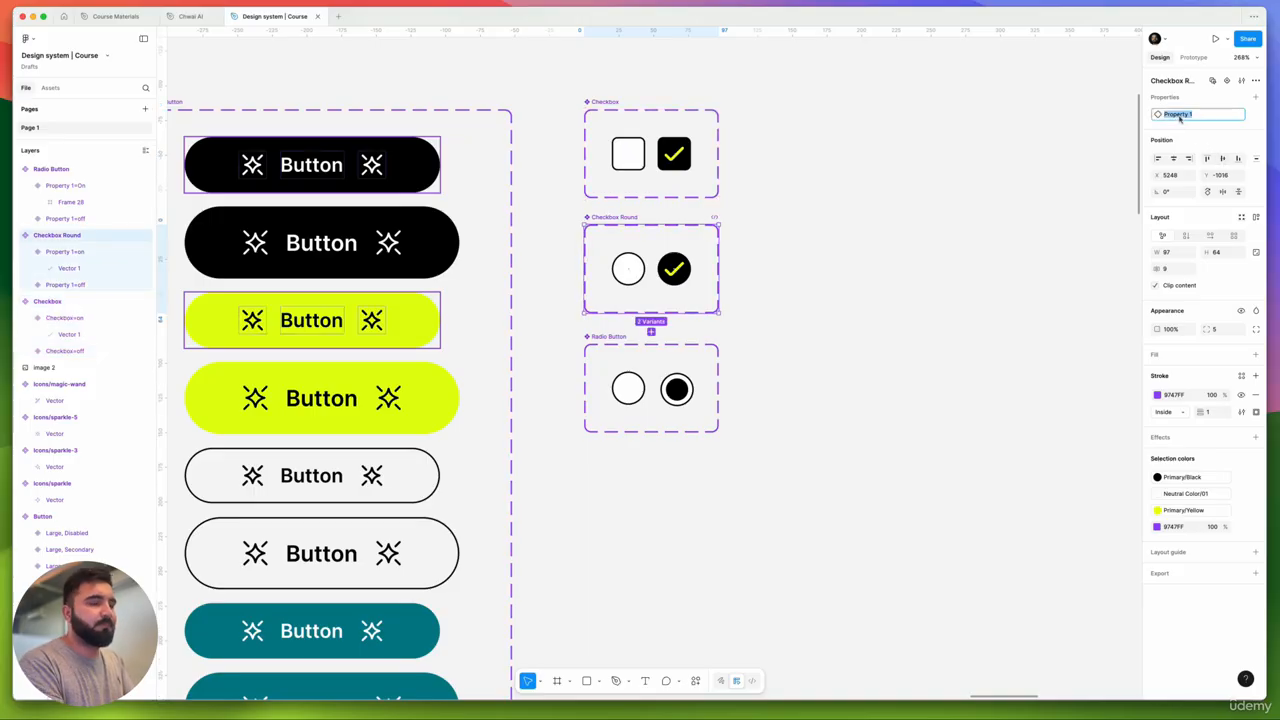
text(Round Check)
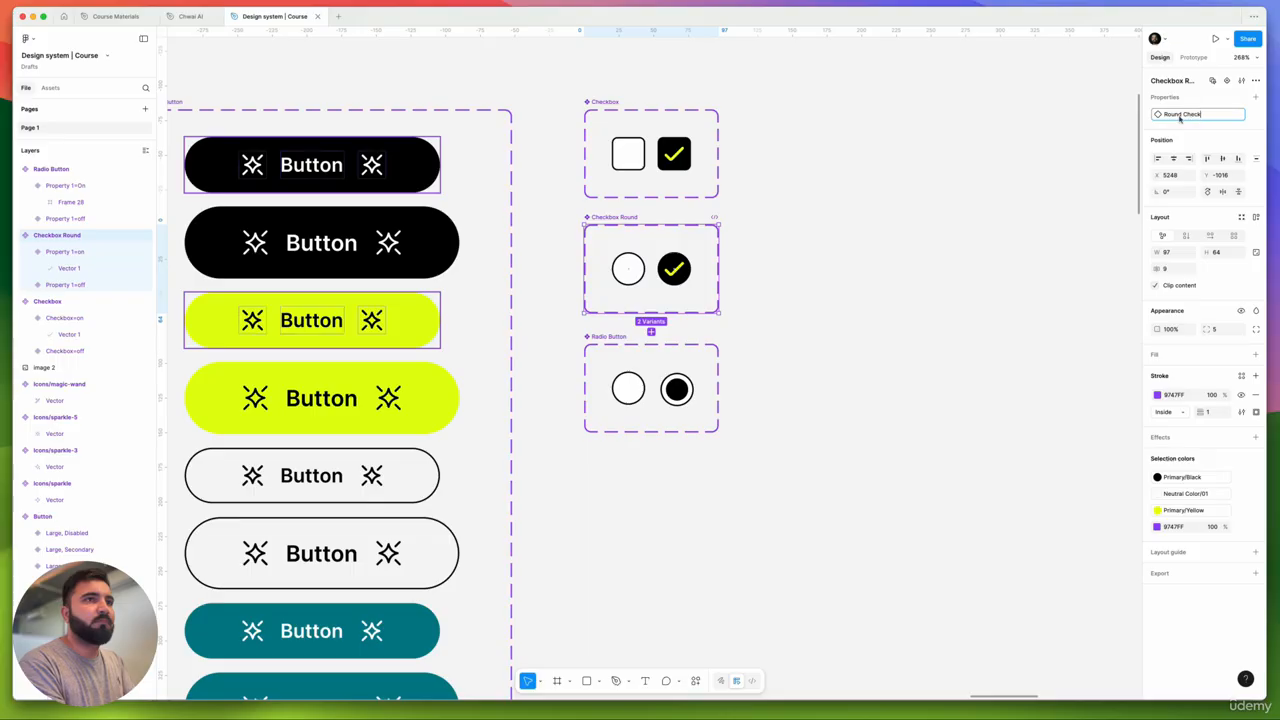
text(box)
key(Return)
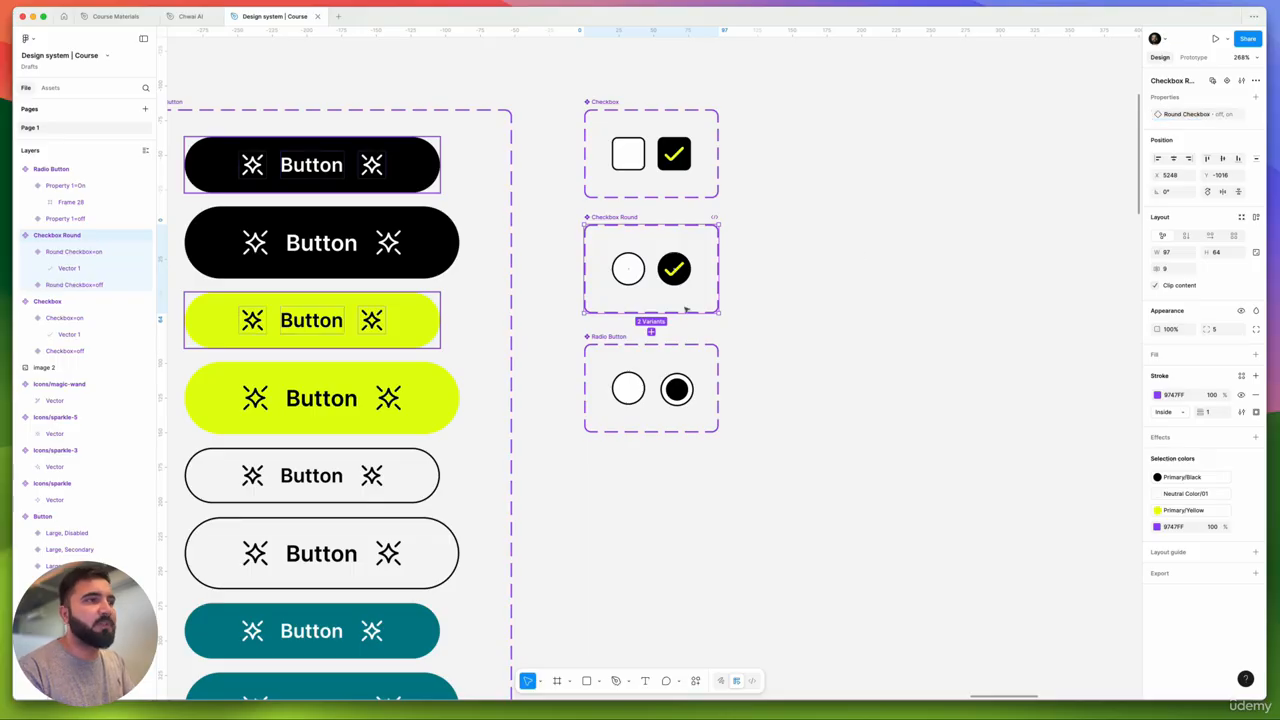
click(614, 347)
double_click(1175, 114)
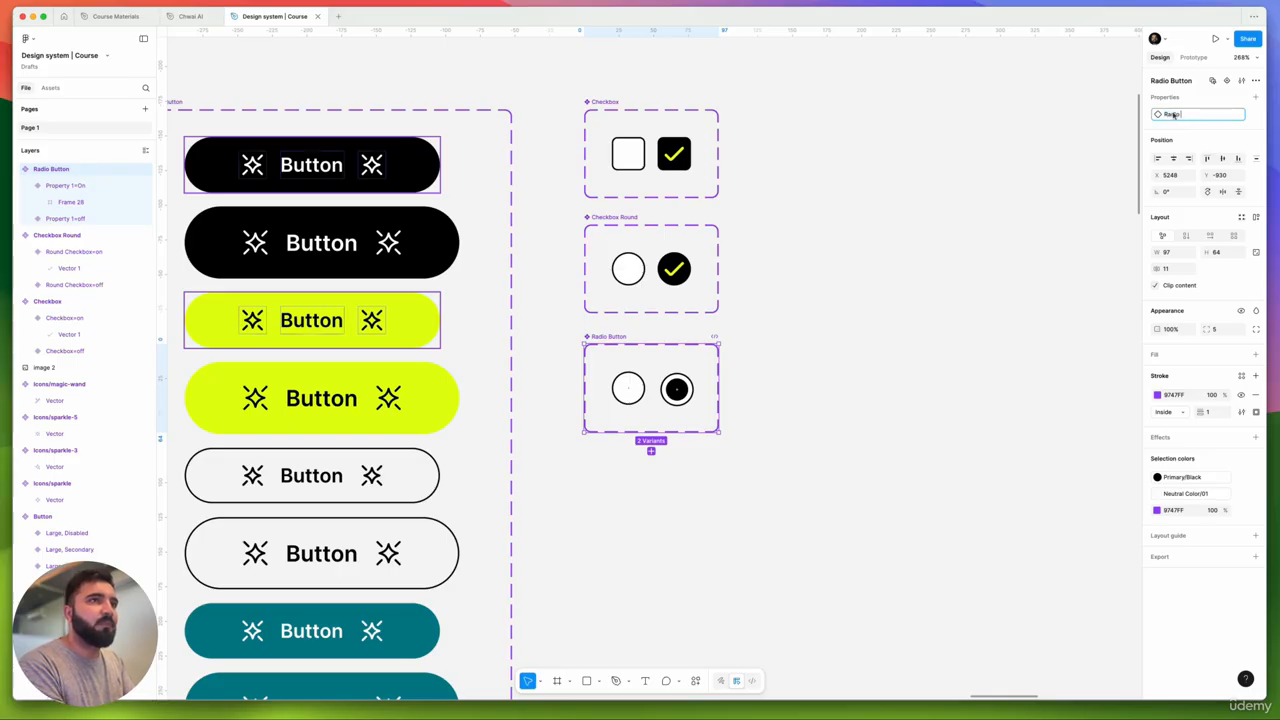
text(Radio Button)
key(Return)
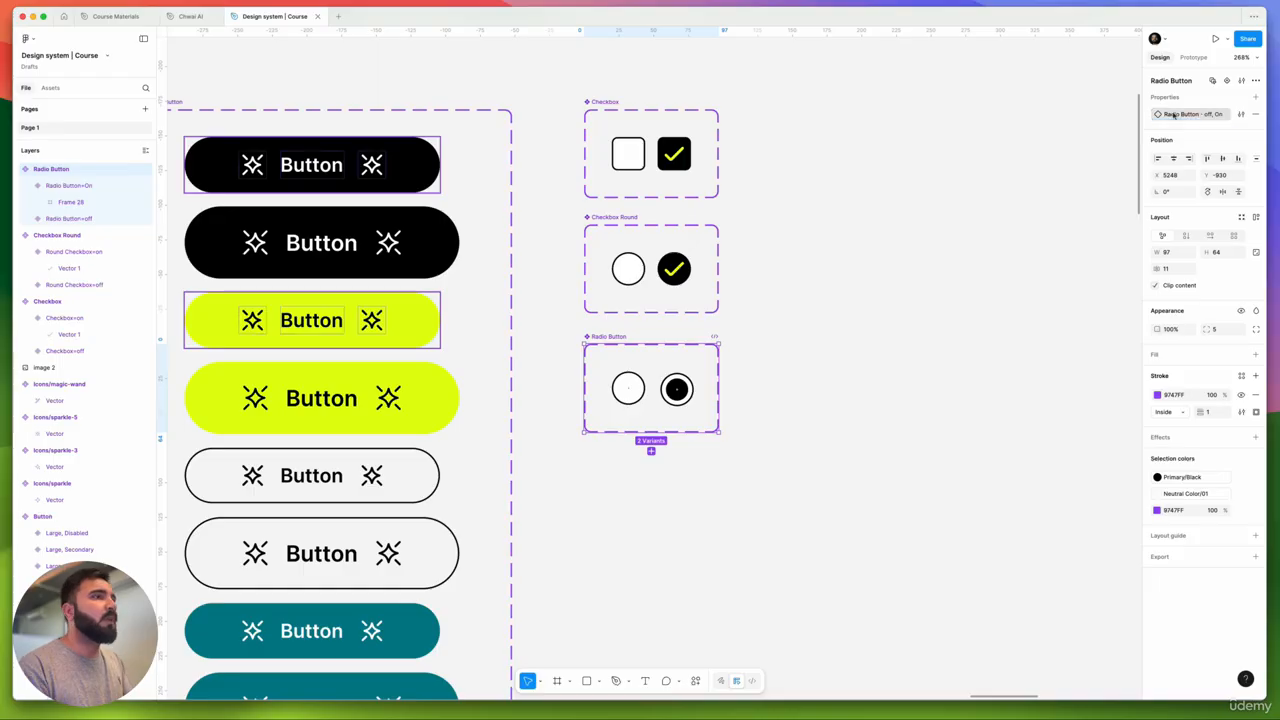
drag(797, 120, 566, 524)
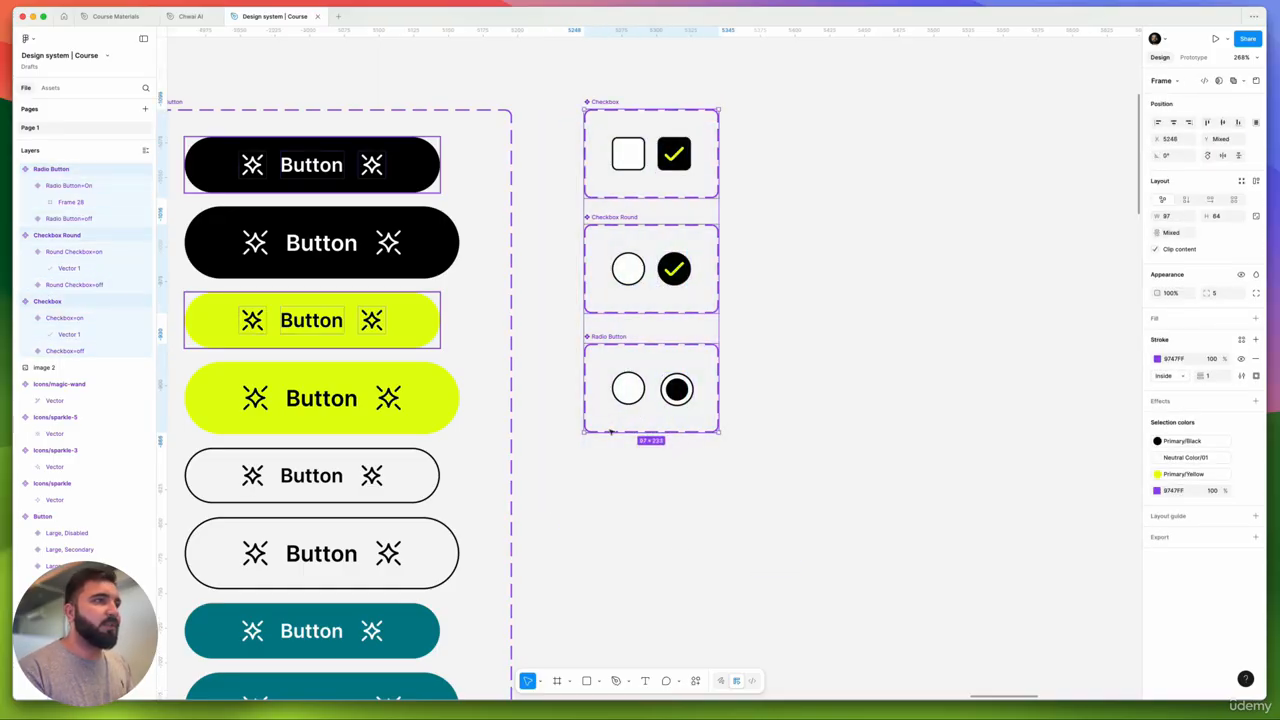
- Select the Checkbox, Checkbox Round and Radio Button sets together
click(618, 224)
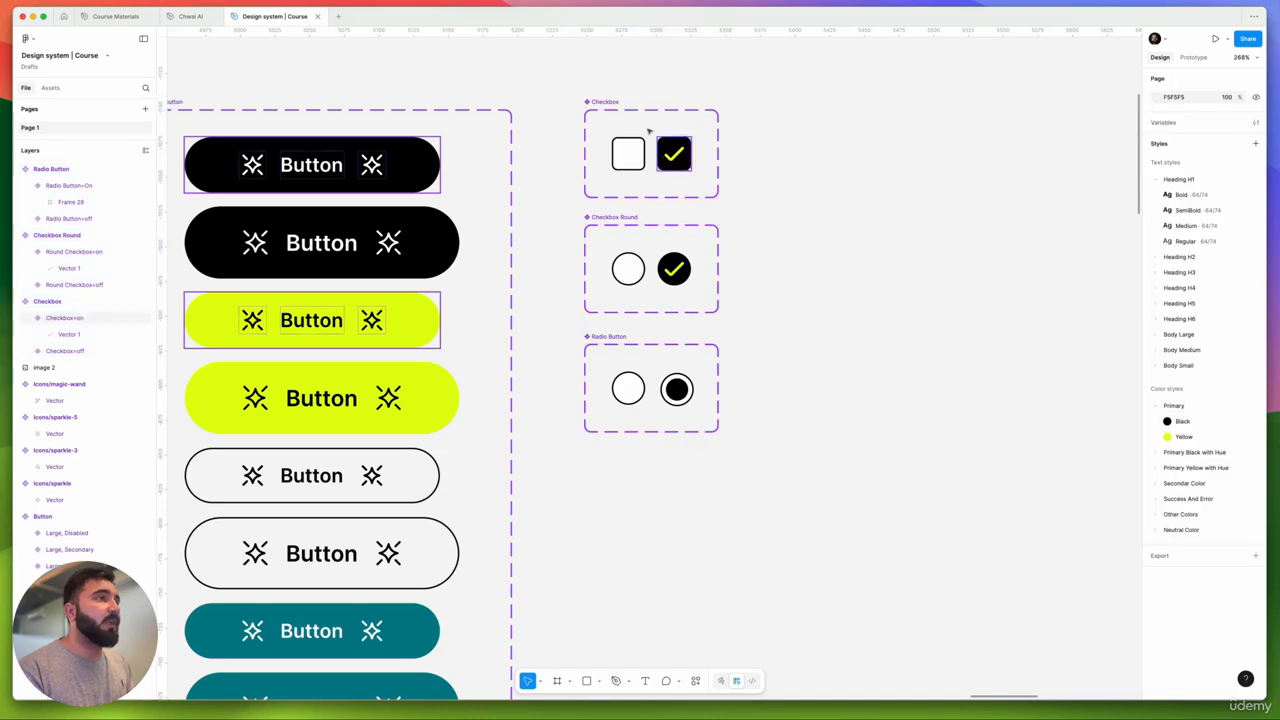
click(628, 153)
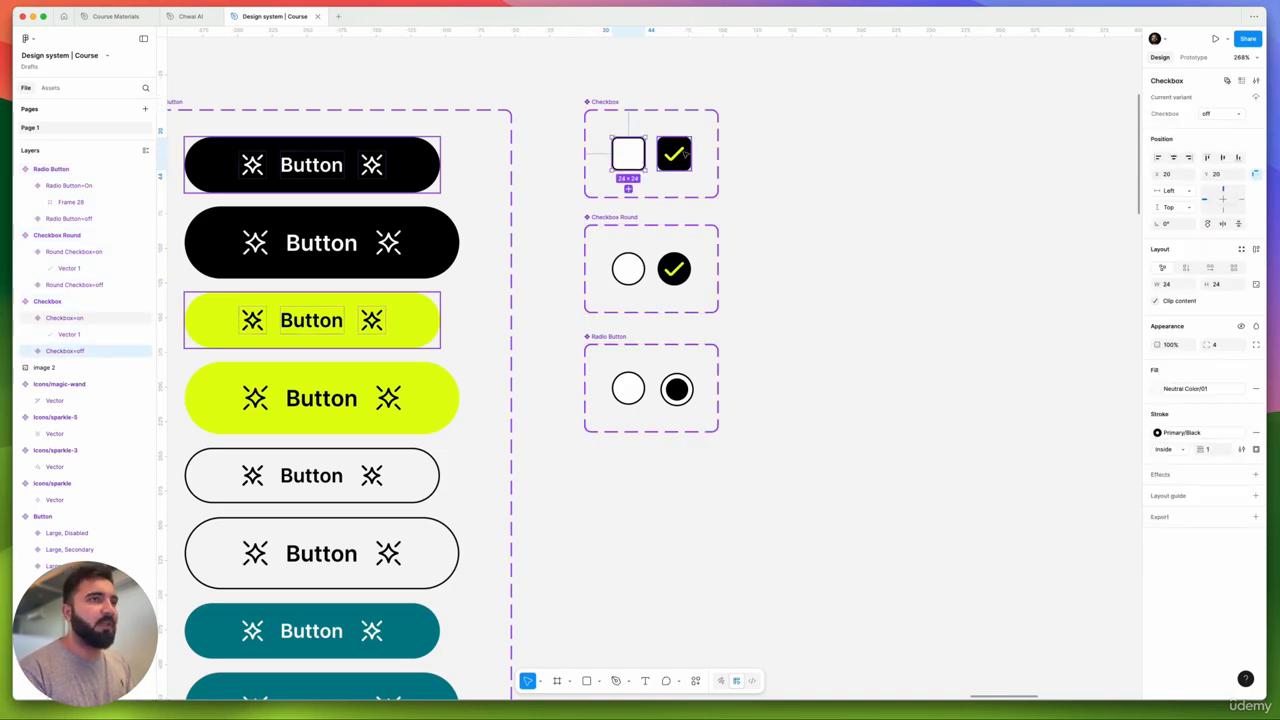
scroll(600, 220, right, 3)
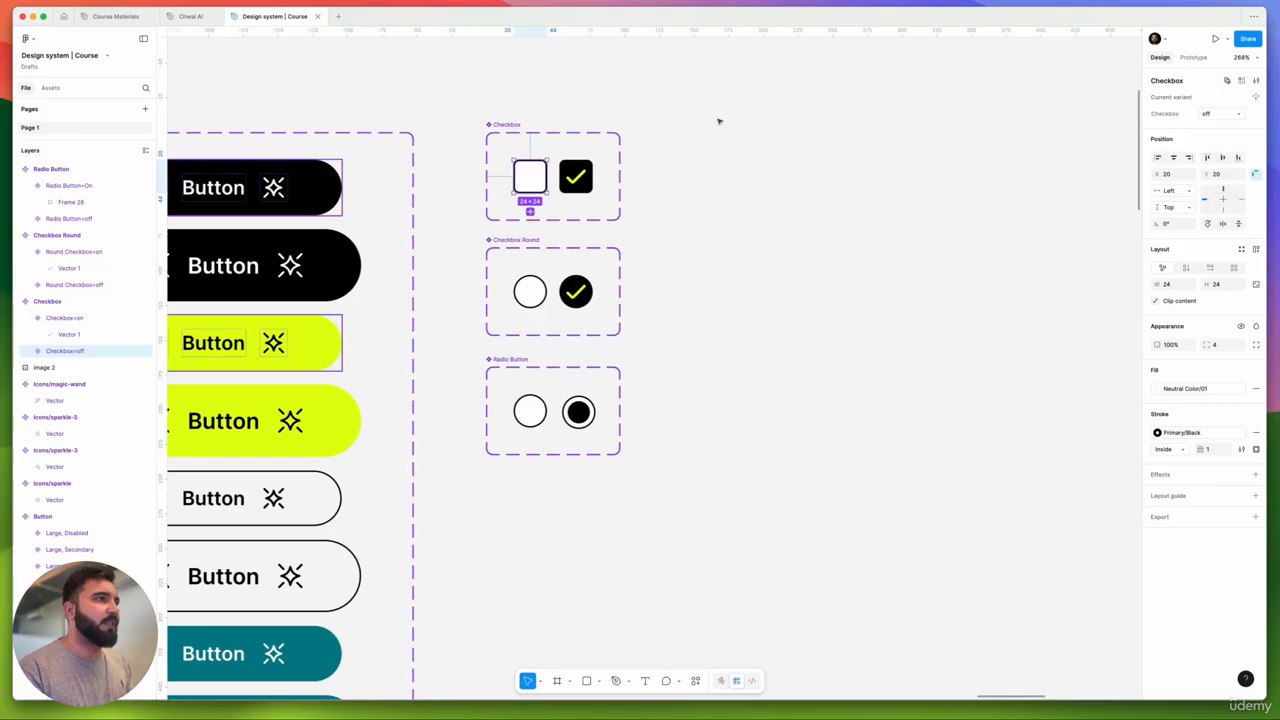
drag(717, 116, 440, 493)
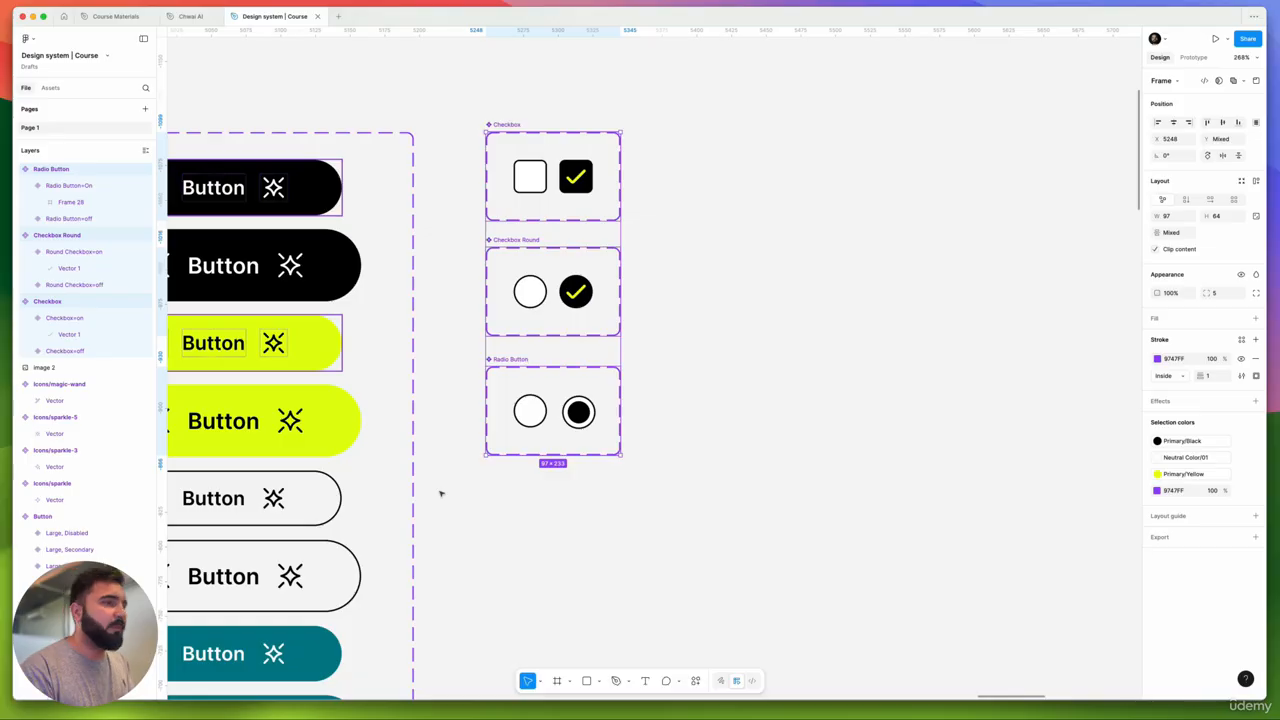
click(706, 338)
scroll(645, 245, down, 3)
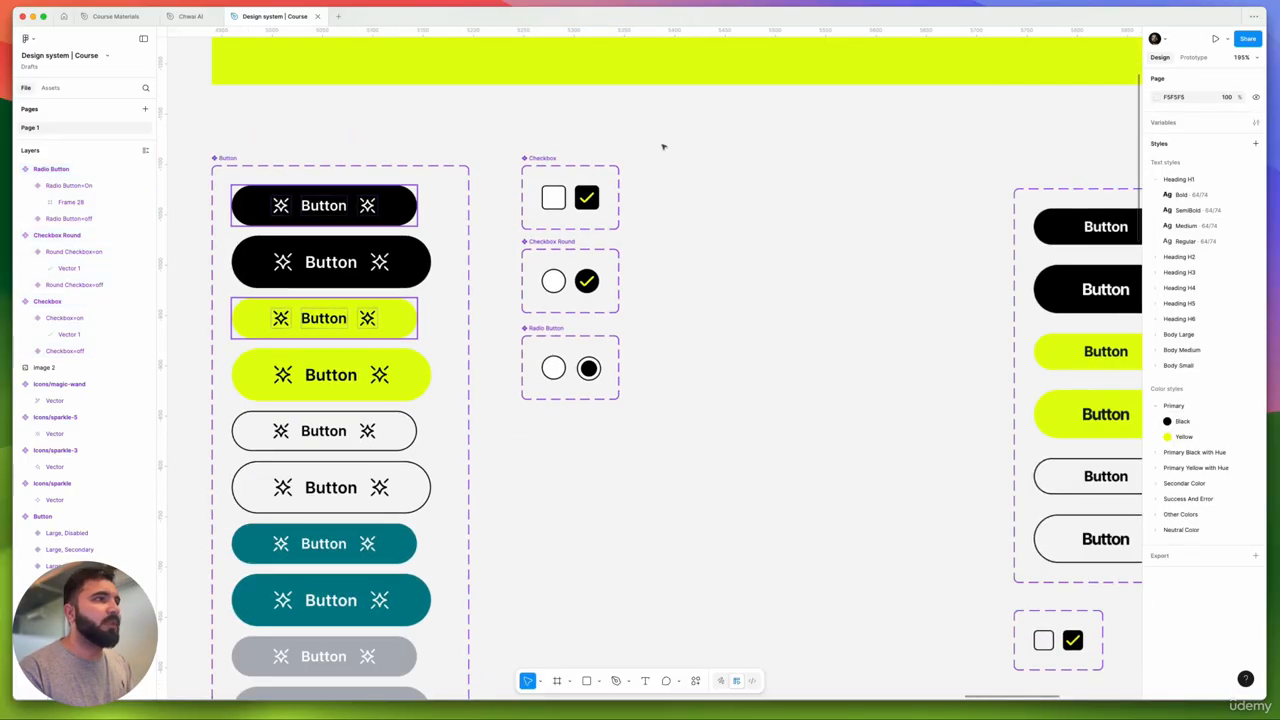
drag(663, 145, 489, 436)
- Bring the Buttons design system board into view and switch to the Chwai AI file
scroll(609, 296, down, 5)
drag(663, 409, 506, 331)
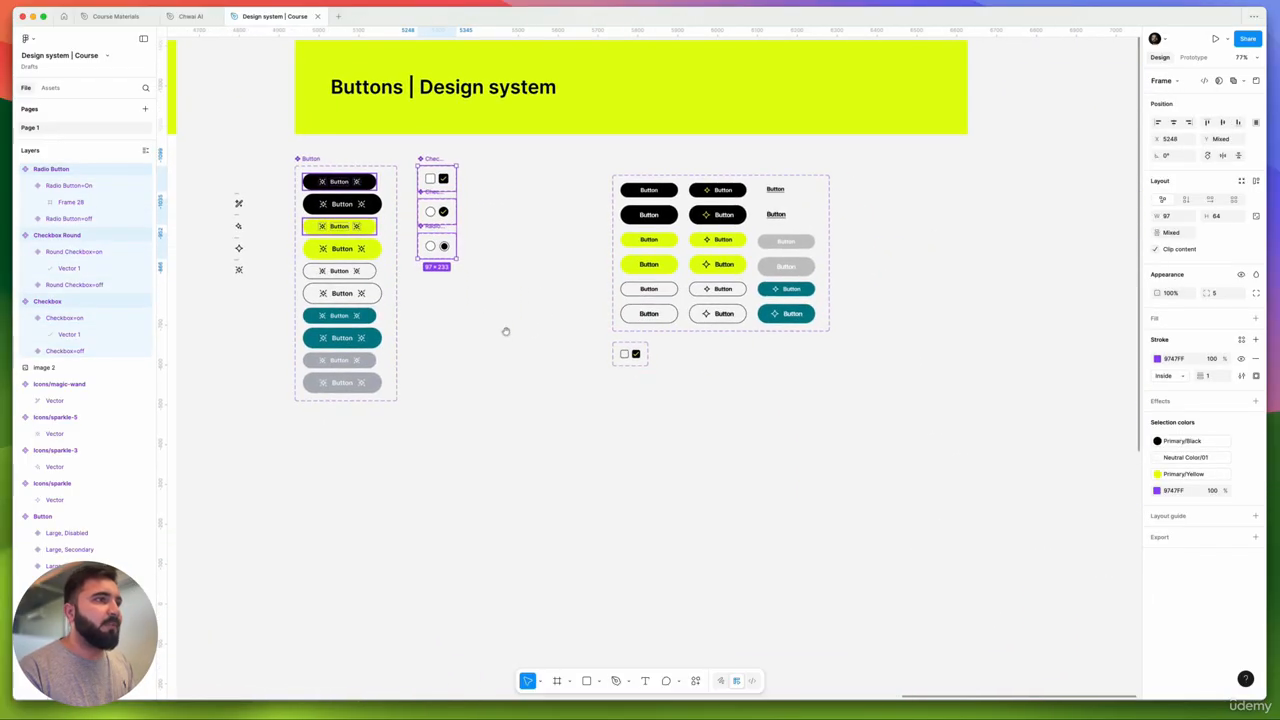
click(190, 16)
- Copy the whole username input field component set as PNG, then return to Design system | Course
scroll(583, 280, down, 15)
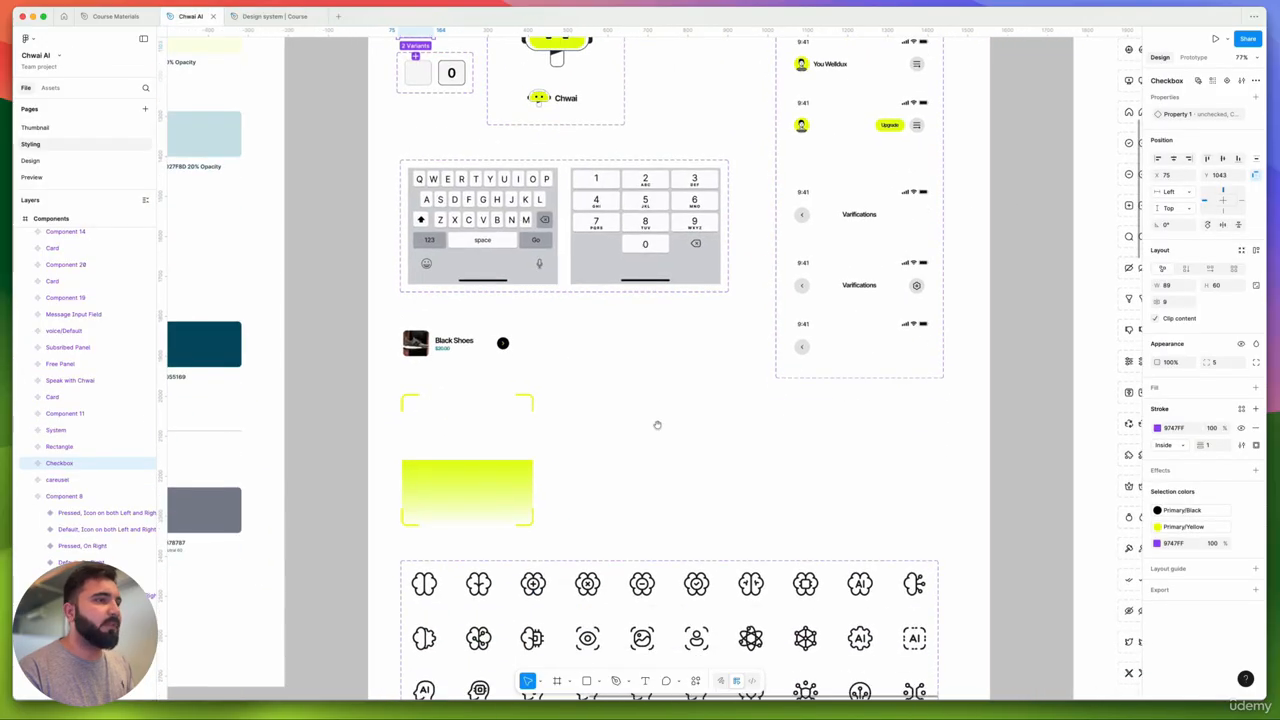
click(693, 371)
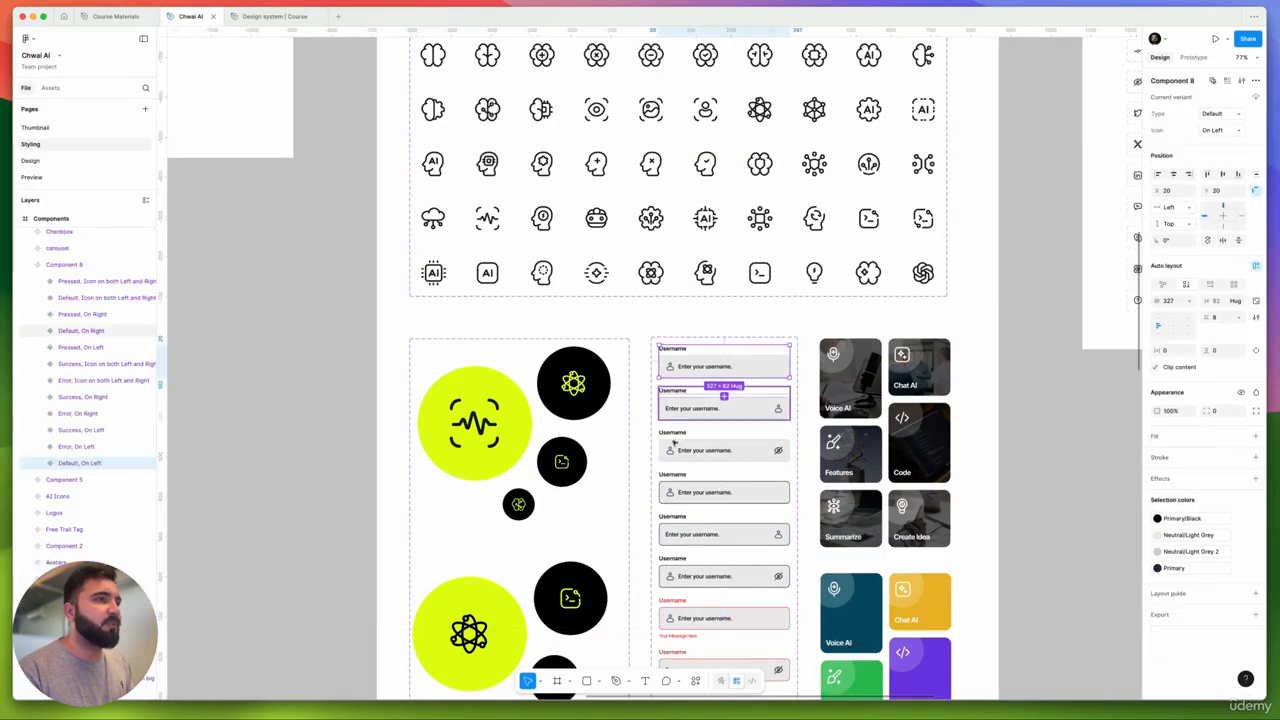
scroll(695, 360, down, 3)
right_click(701, 283)
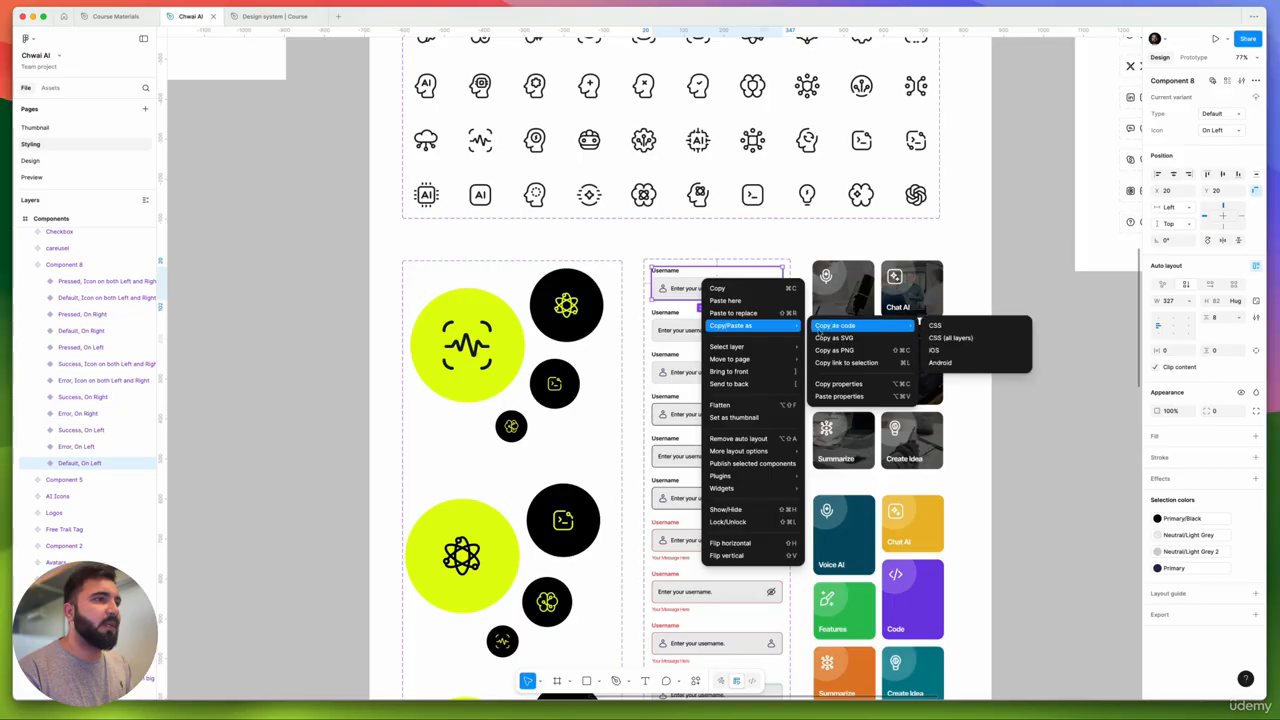
click(664, 328)
scroll(665, 484, down, 3)
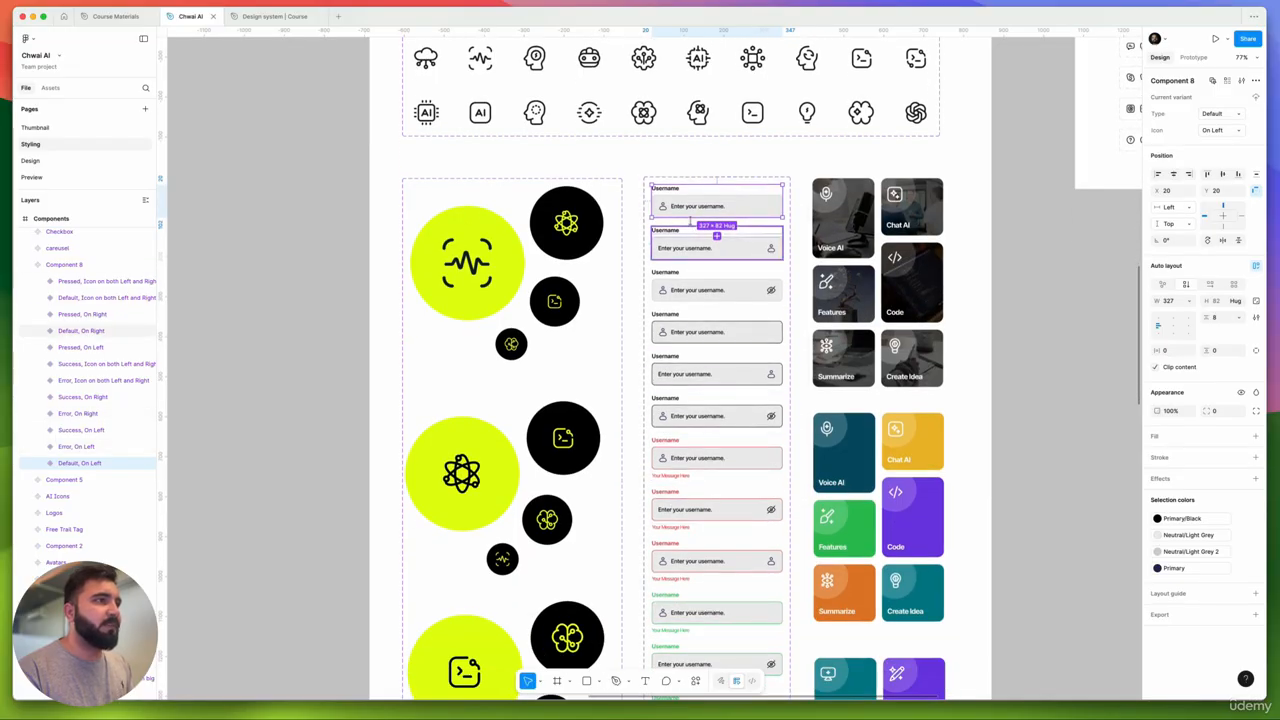
click(714, 170)
right_click(707, 184)
mouse_move(760, 227)
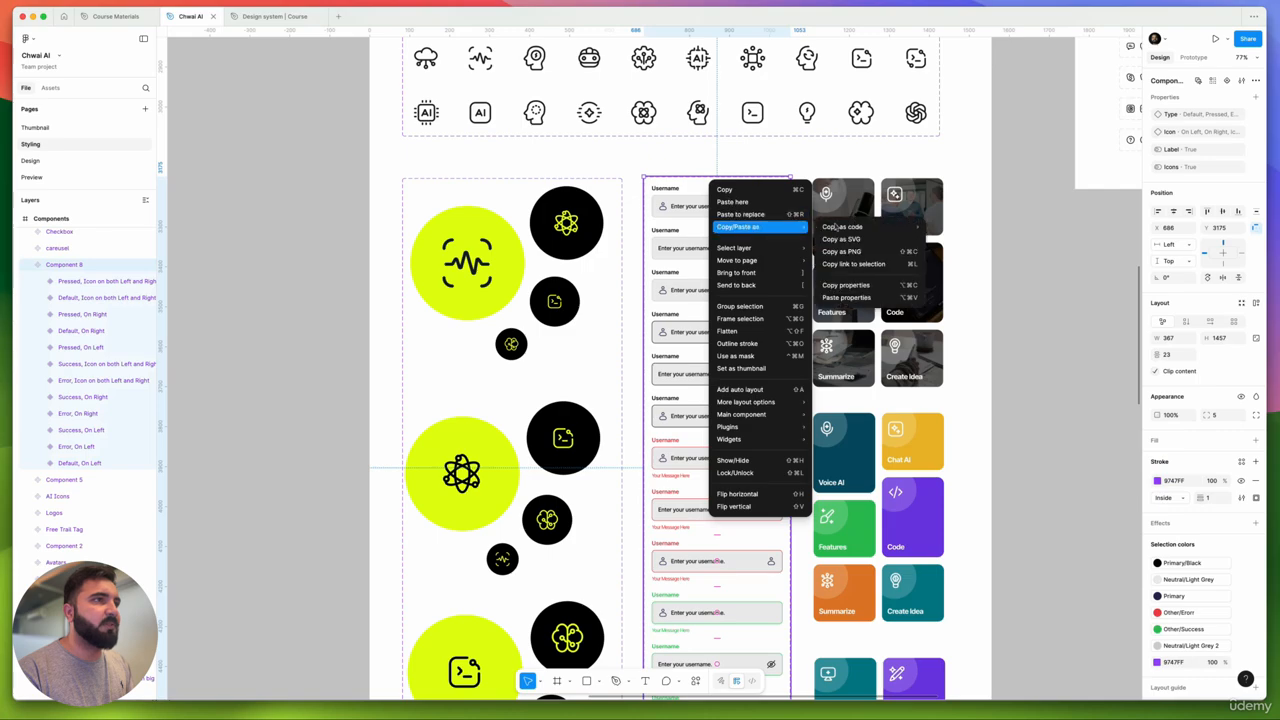
click(855, 250)
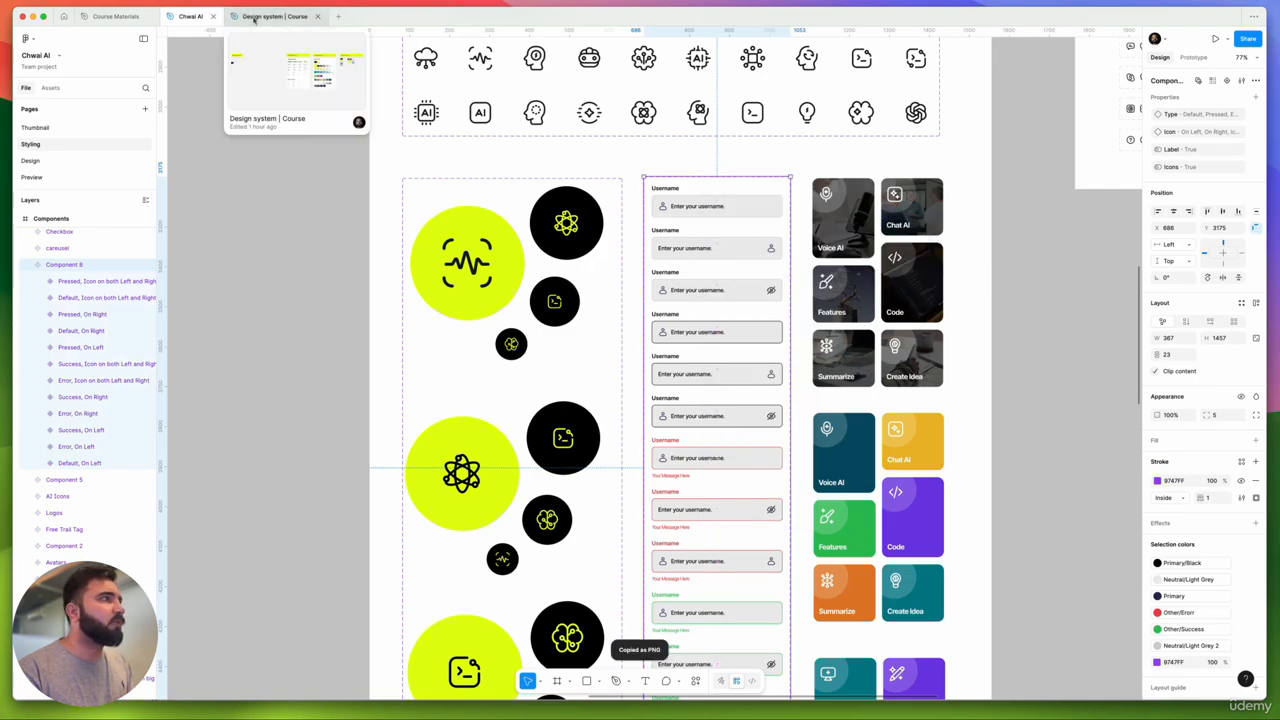
click(254, 17)
click(546, 265)
- Delete the button-grid reference image and paste the input-field screenshot in its place
scroll(600, 290, down, 2)
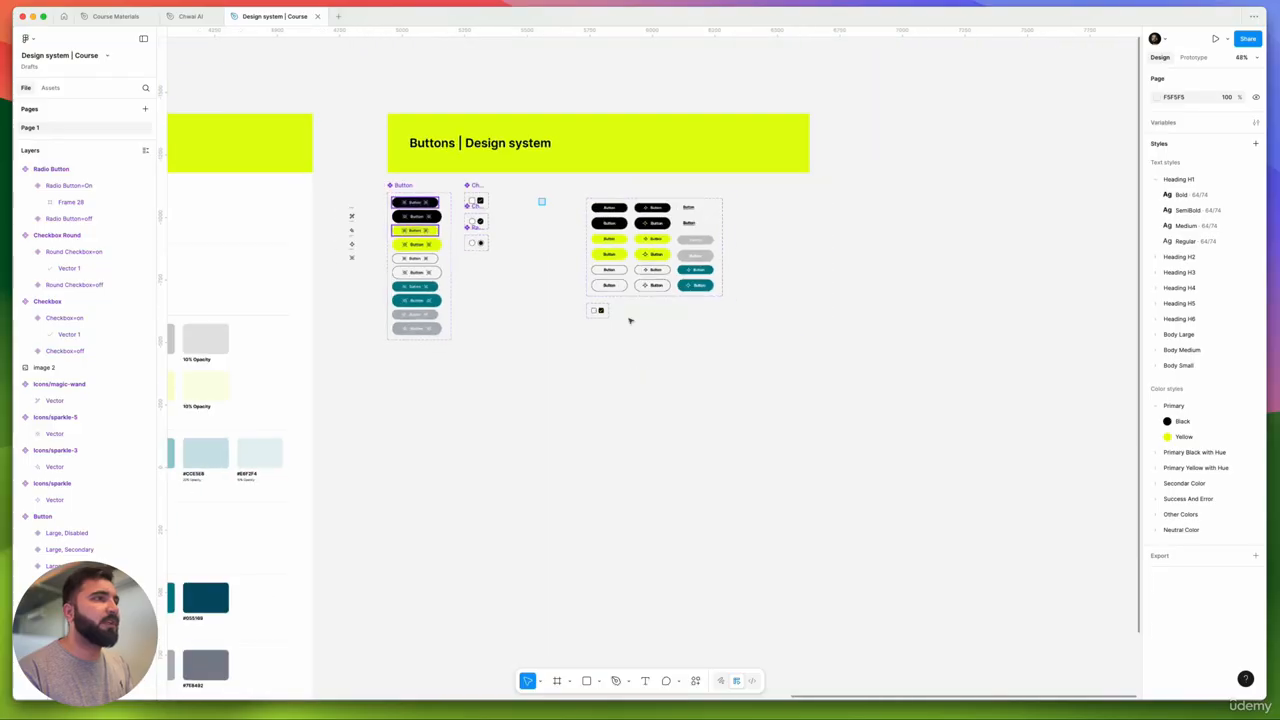
click(630, 320)
key(Delete)
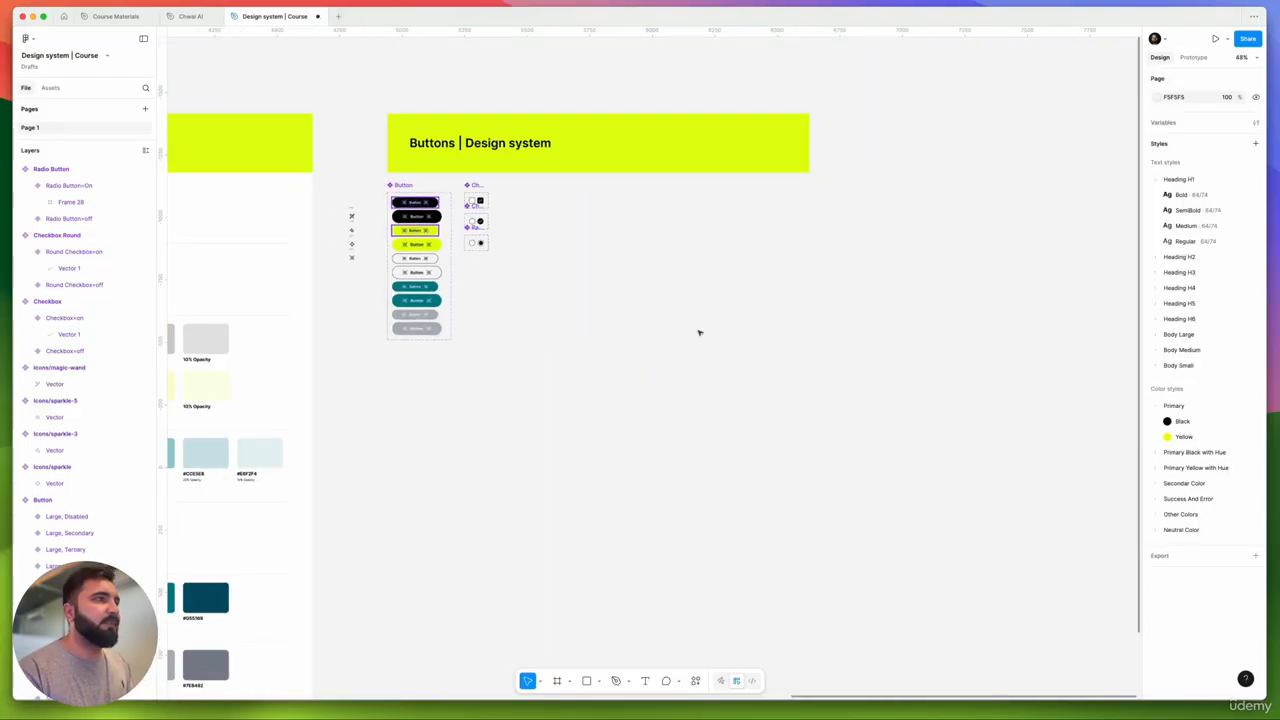
key(super+v)
drag(680, 306, 686, 367)
- Move the input-field image up beside the Checkbox and Radio Button sets
scroll(584, 266, up, 5)
mouse_move(609, 271)
mouse_down()
mouse_move(653, 236)
mouse_move(597, 286)
mouse_up()
scroll(653, 236, down, 1)
drag(414, 243, 594, 274)
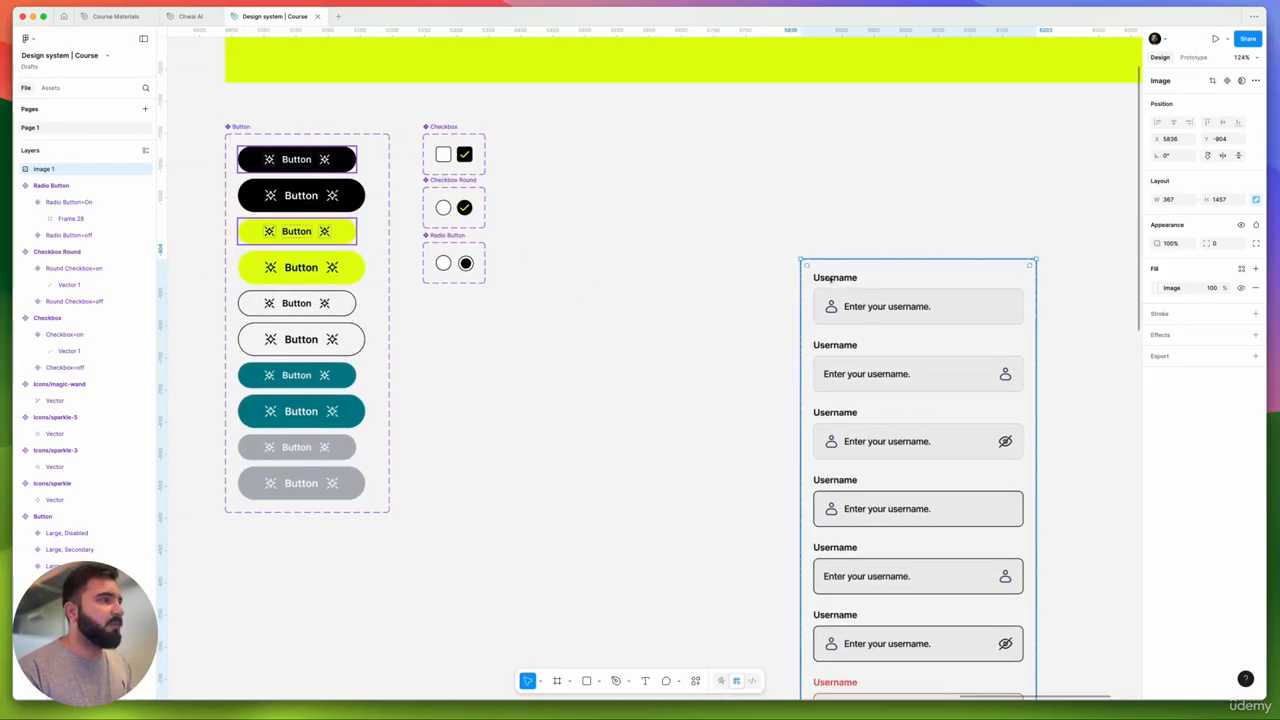
click(728, 336)
scroll(697, 274, down, 1)
drag(872, 314, 882, 240)
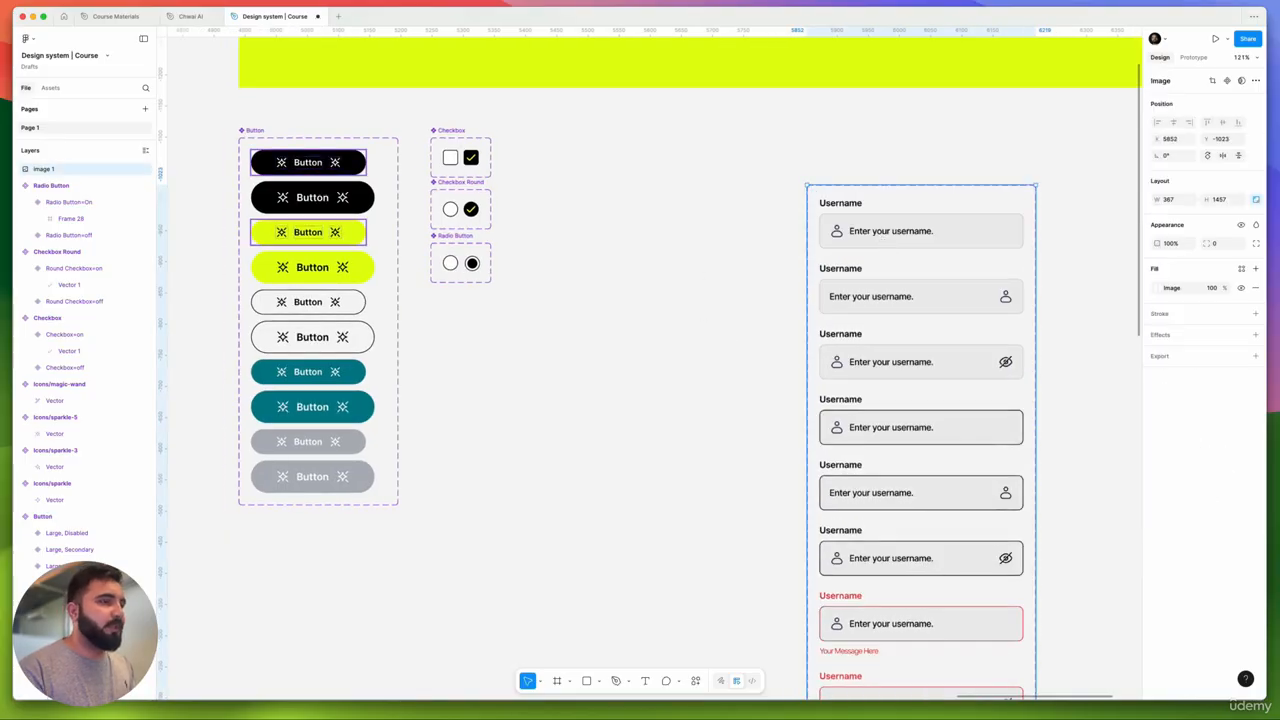
- Add an 'Enter your username' text layer styled Body Large/Medium
click(589, 244)
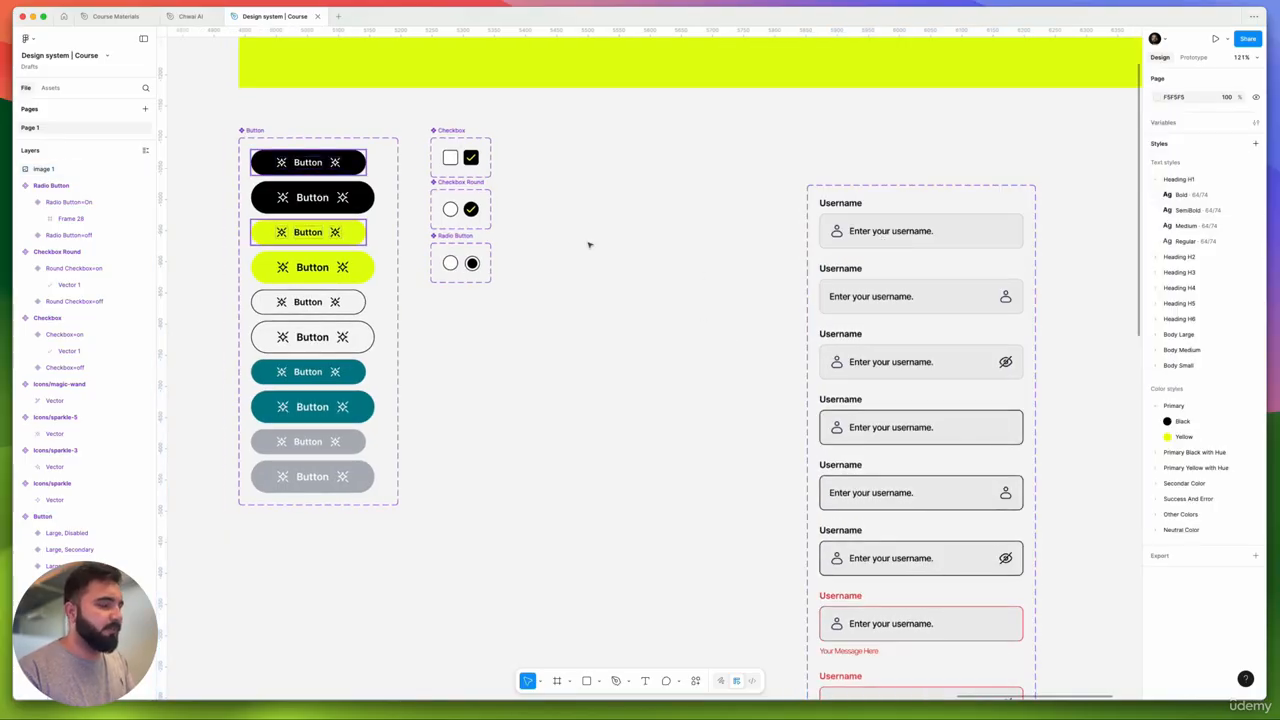
key(t)
click(588, 242)
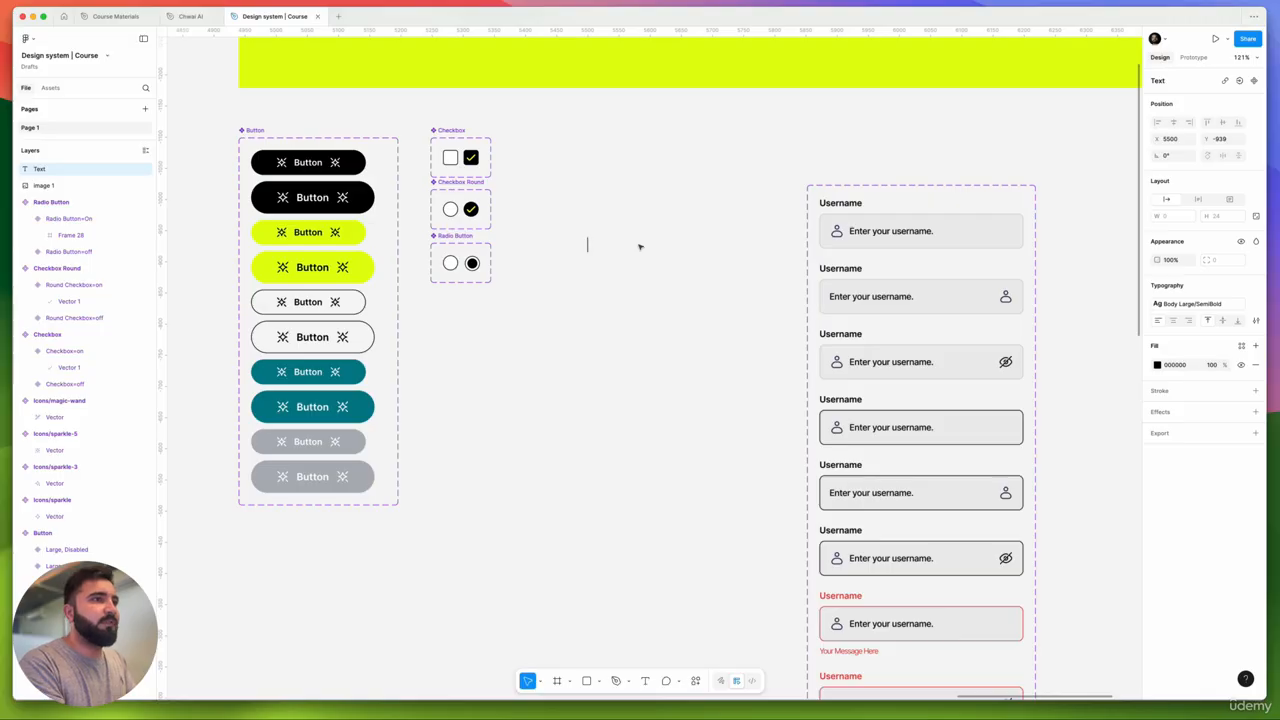
text(Enter your us)
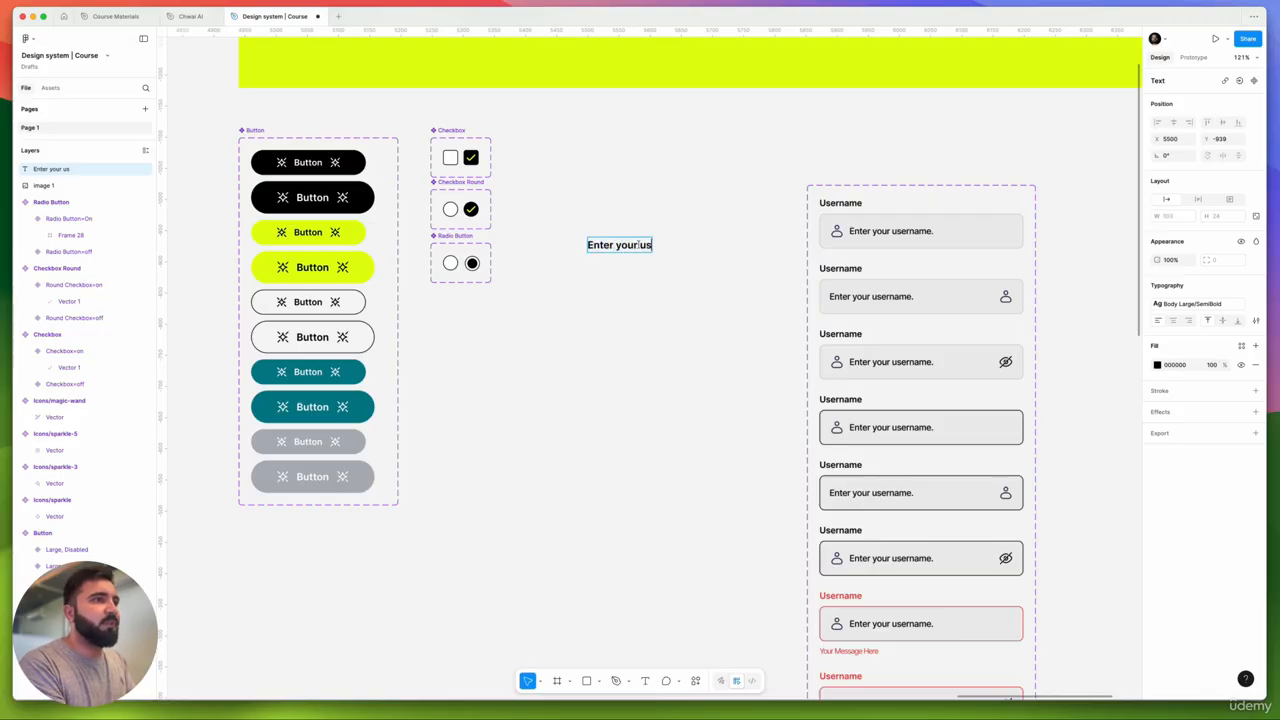
text(ername)
key(super+a)
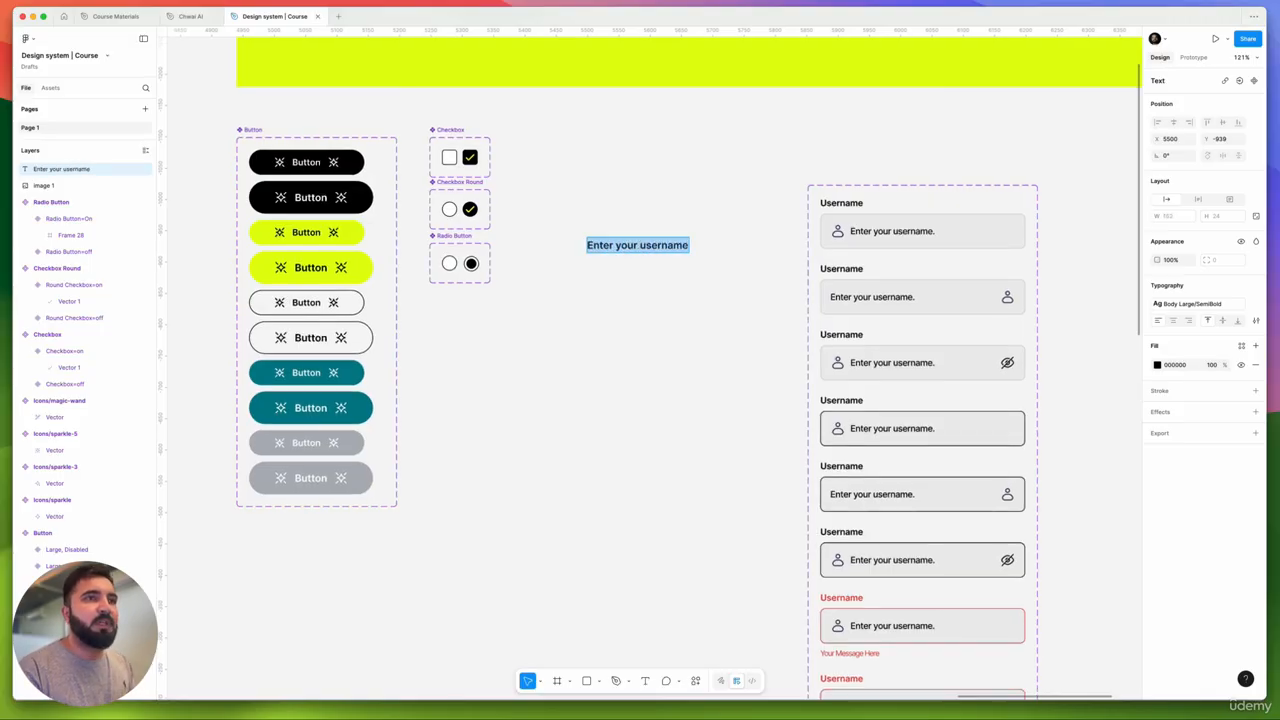
click(1195, 303)
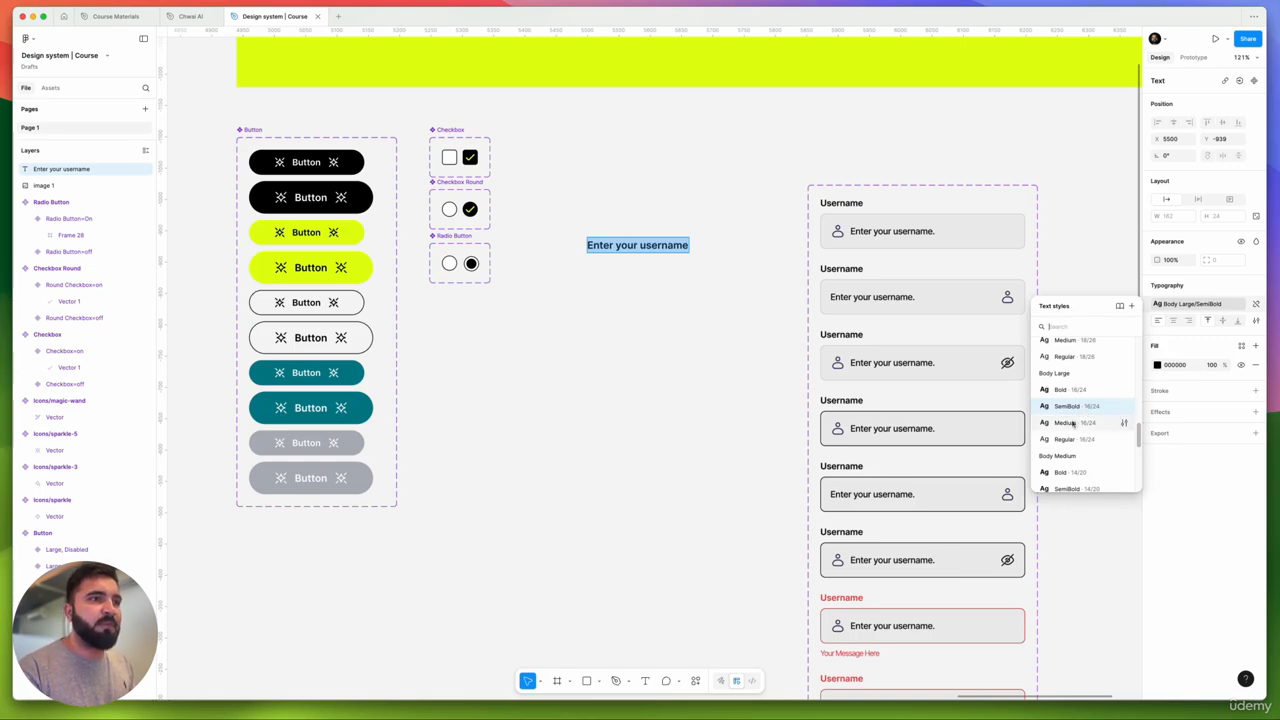
click(1066, 422)
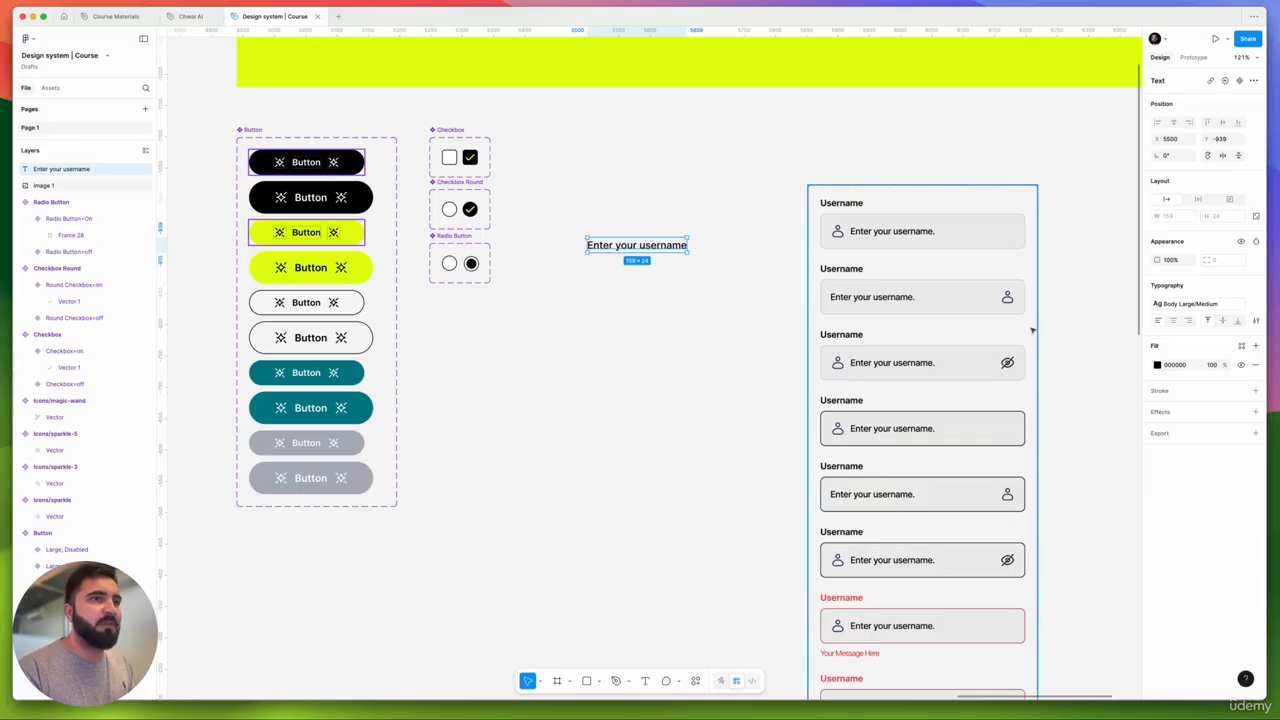
- Colour the placeholder text Primary Black with Hue at 80% opacity
click(1242, 347)
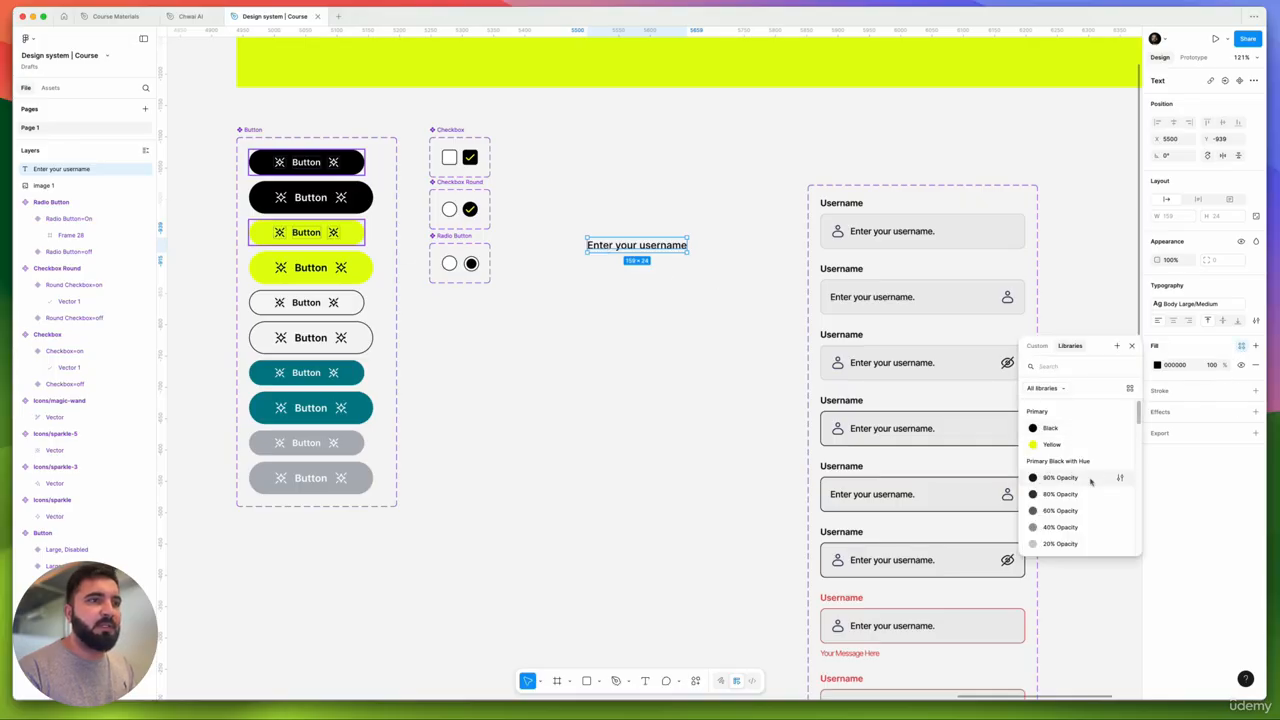
scroll(1090, 480, down, 5)
scroll(1090, 482, up, 5)
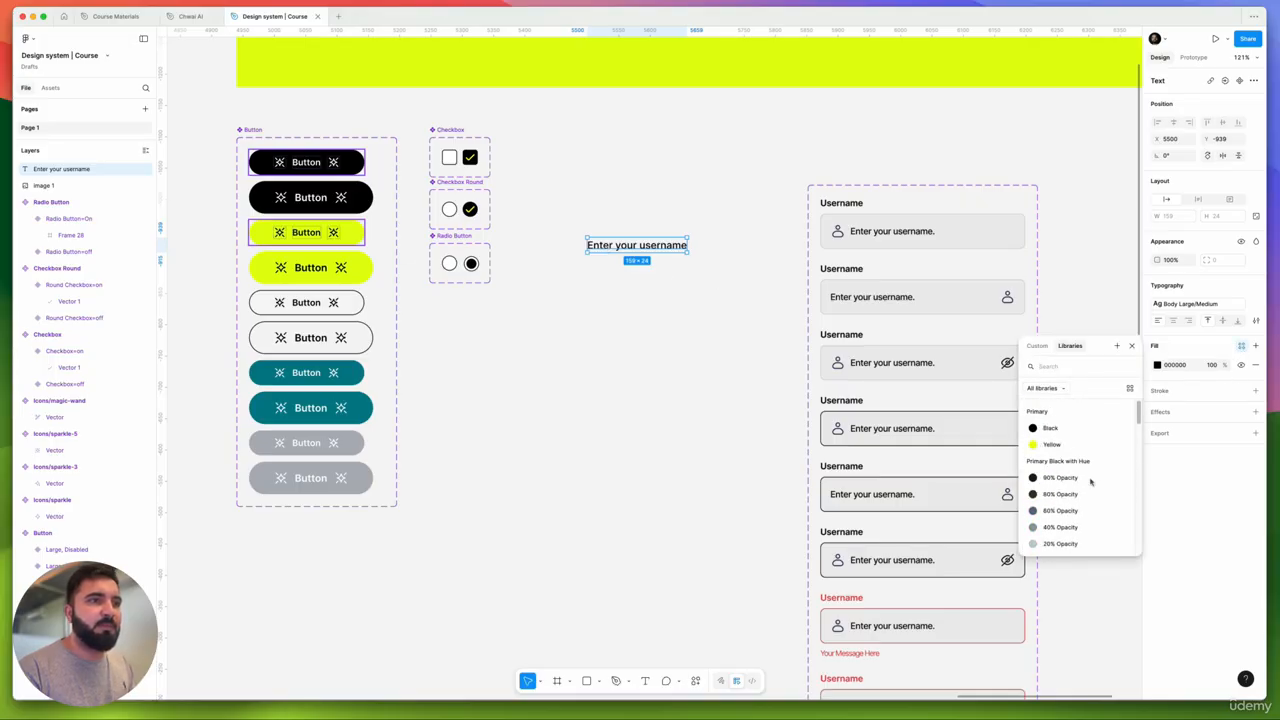
scroll(1090, 482, down, 2)
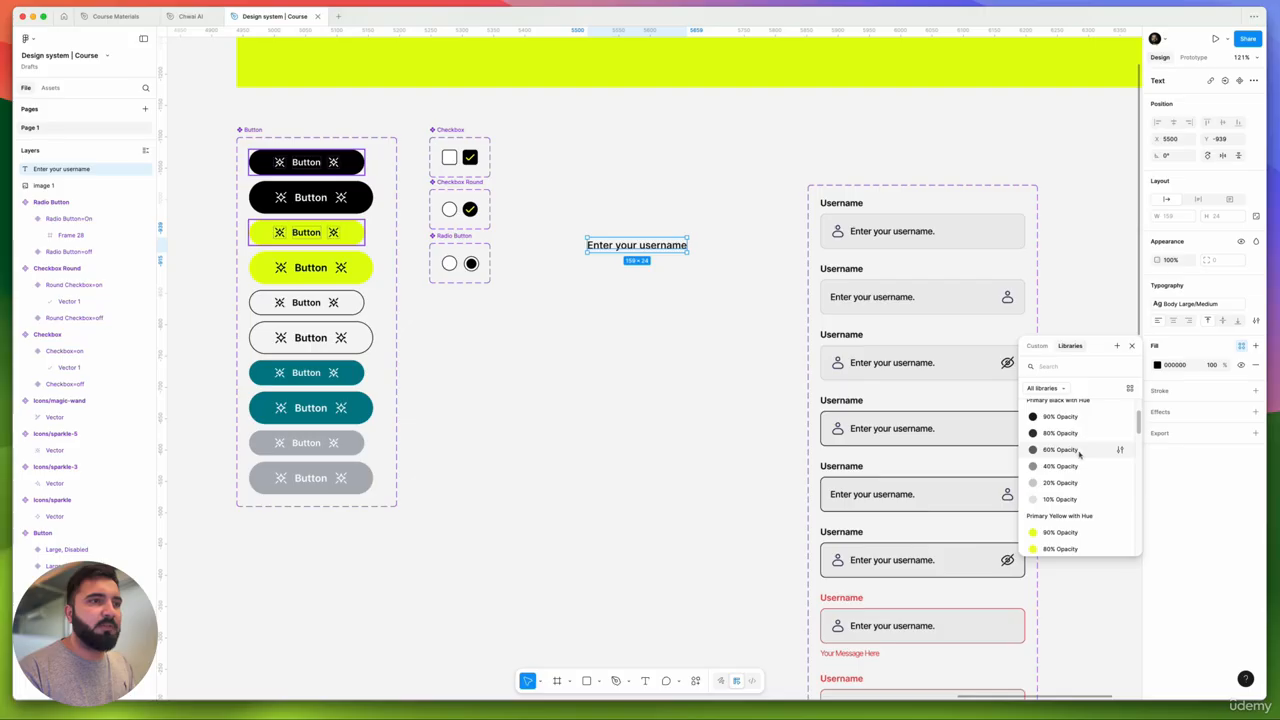
click(1078, 452)
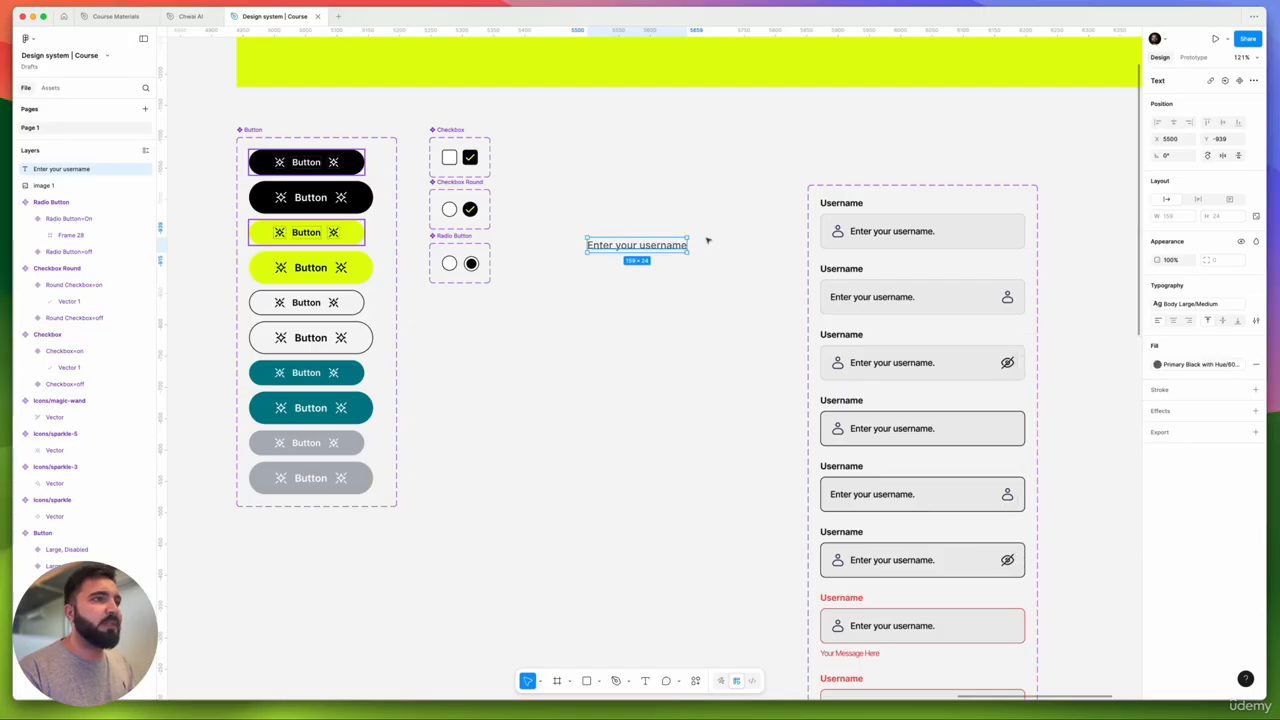
click(1212, 364)
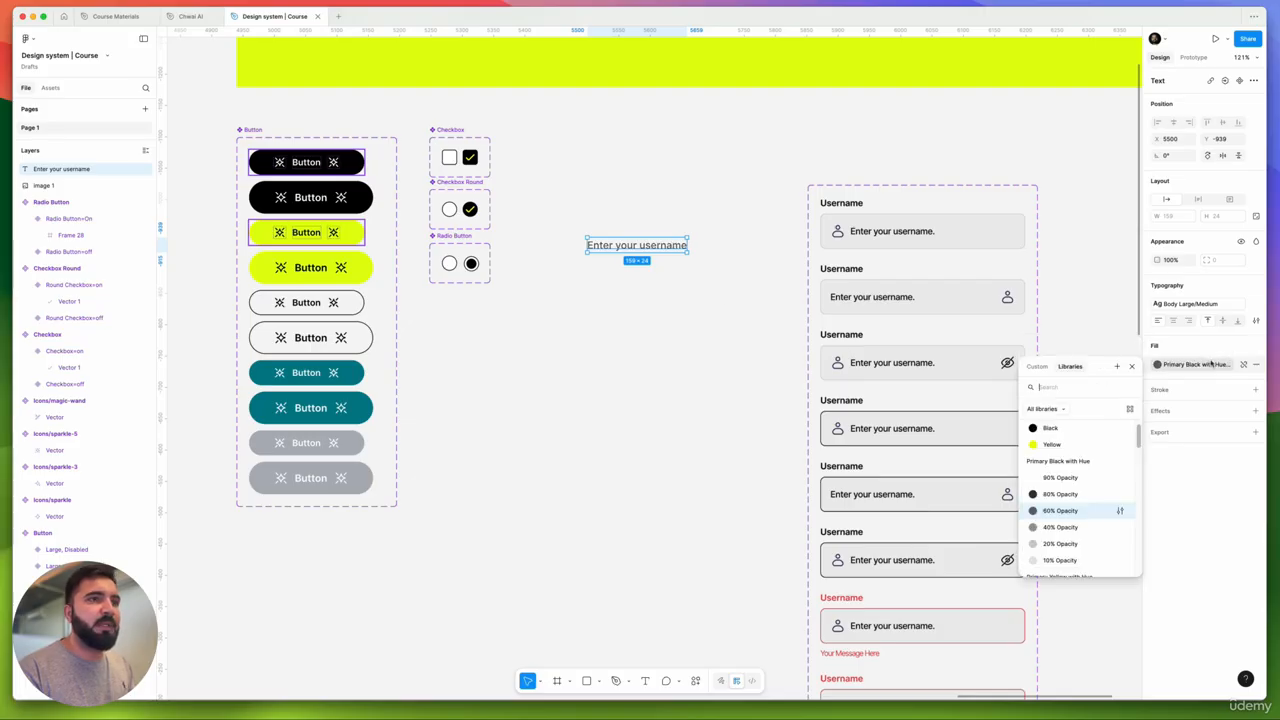
click(1065, 491)
click(629, 342)
scroll(618, 247, up, 5)
click(618, 247)
scroll(618, 247, down, 6)
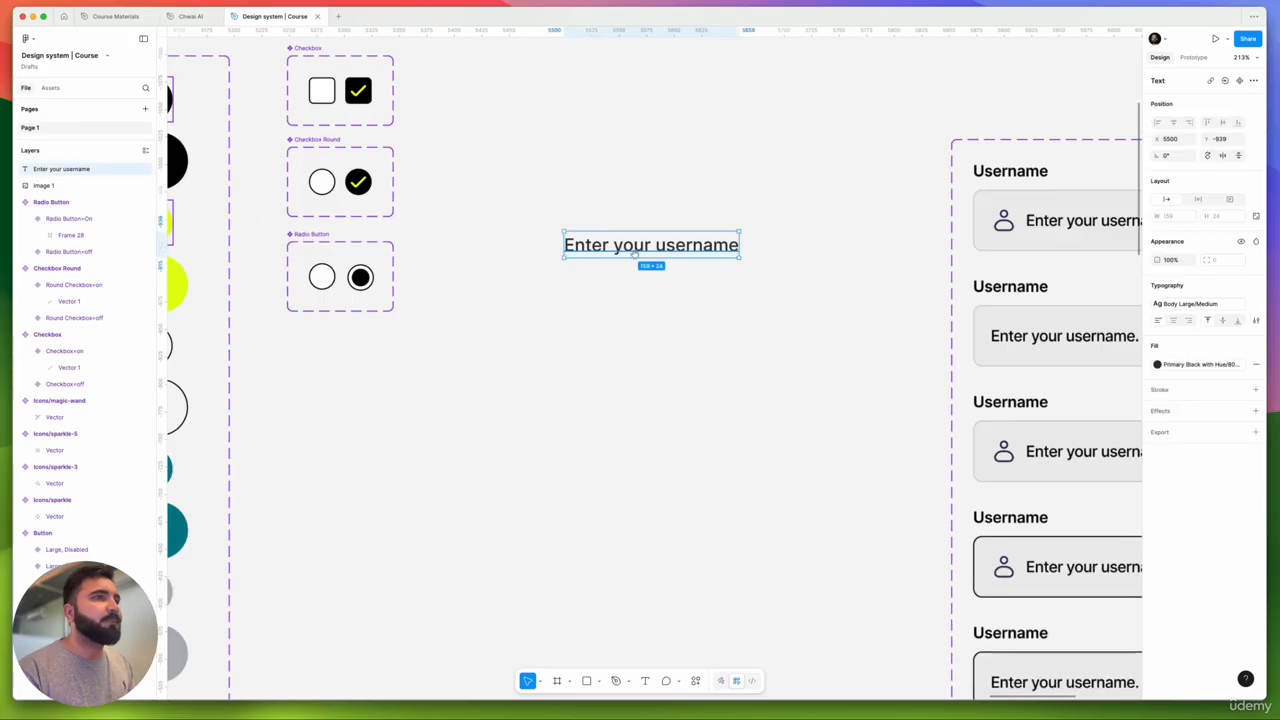
- Wrap the text in an auto-layout frame with a 10% opacity black fill and 20% opacity stroke
key(shift+a)
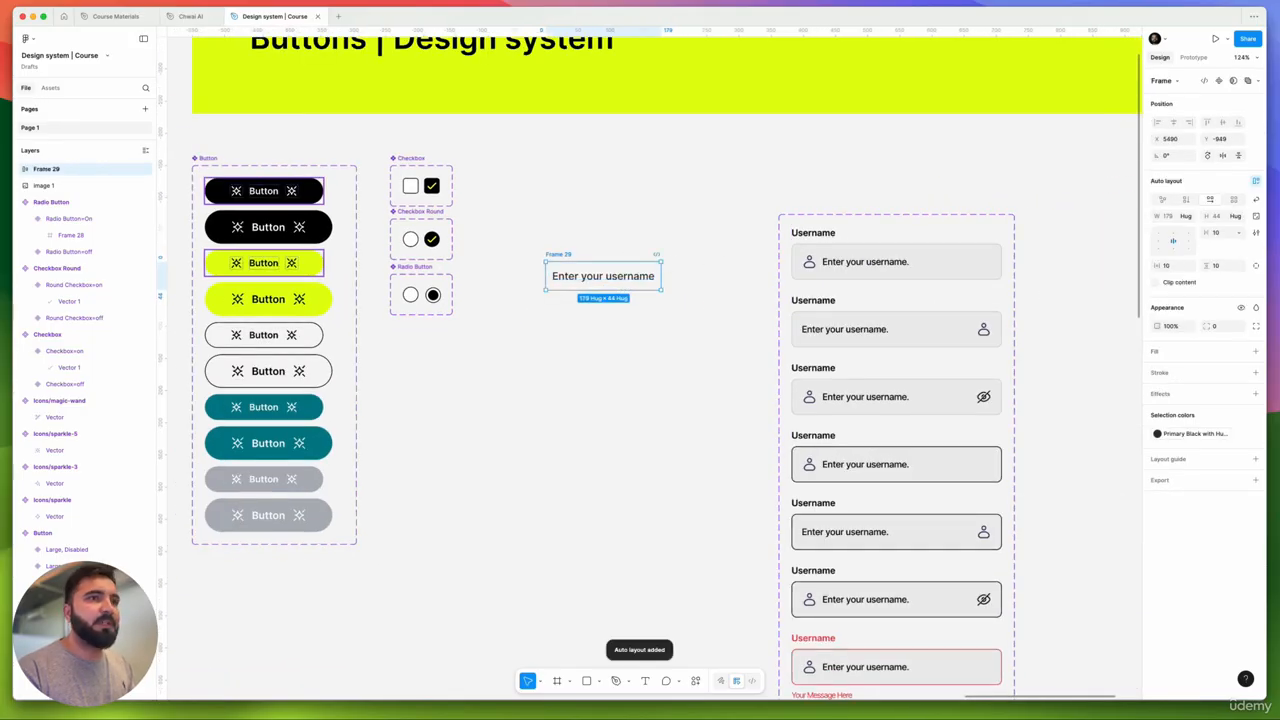
click(1255, 352)
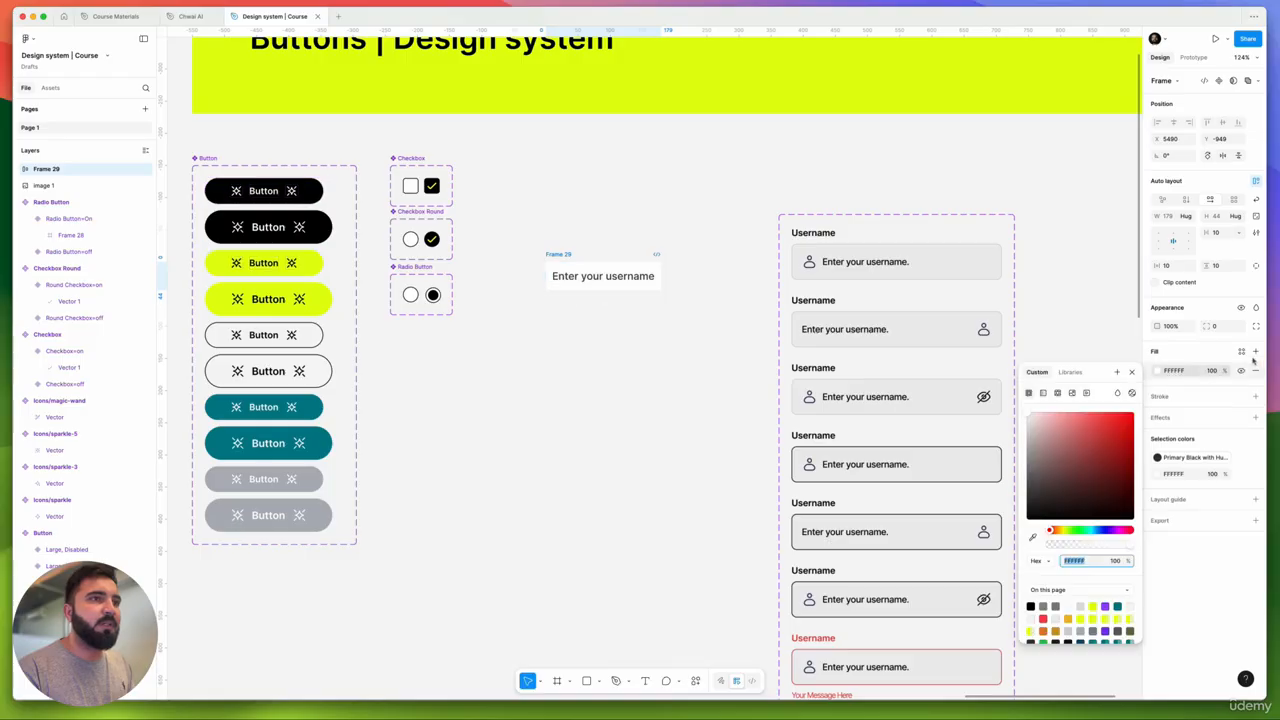
click(1241, 351)
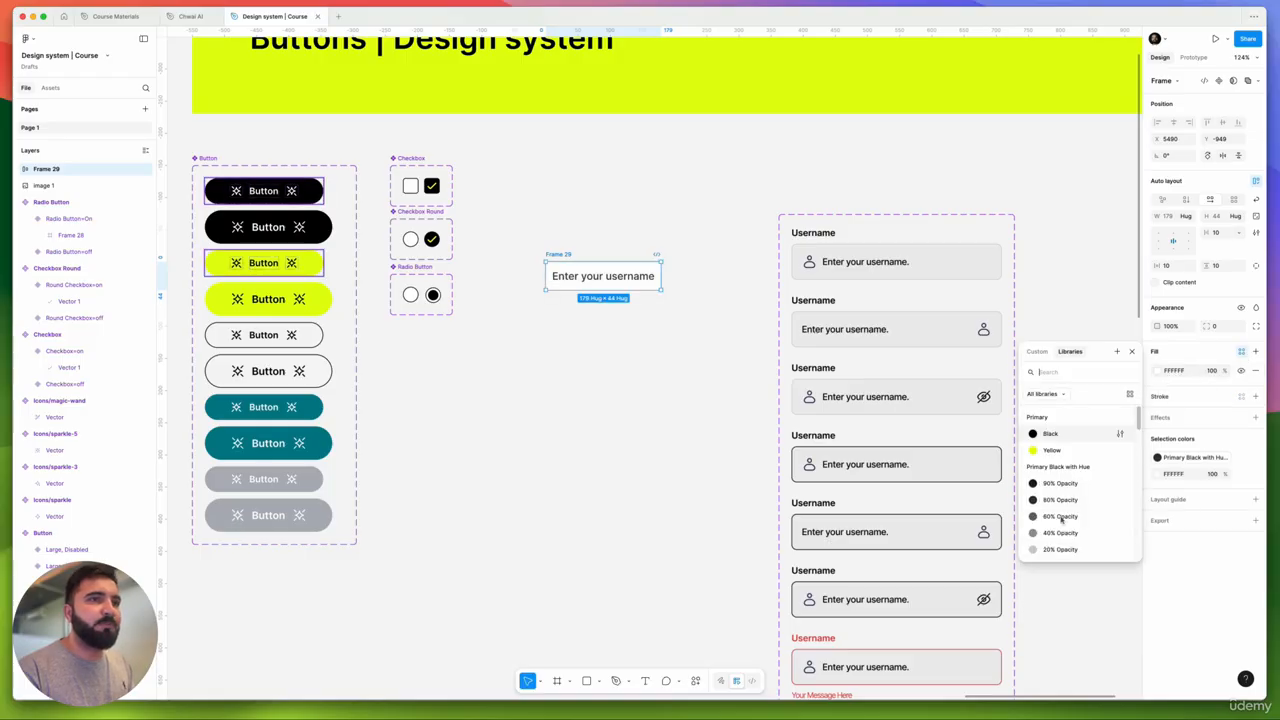
scroll(1040, 530, down, 3)
click(1060, 528)
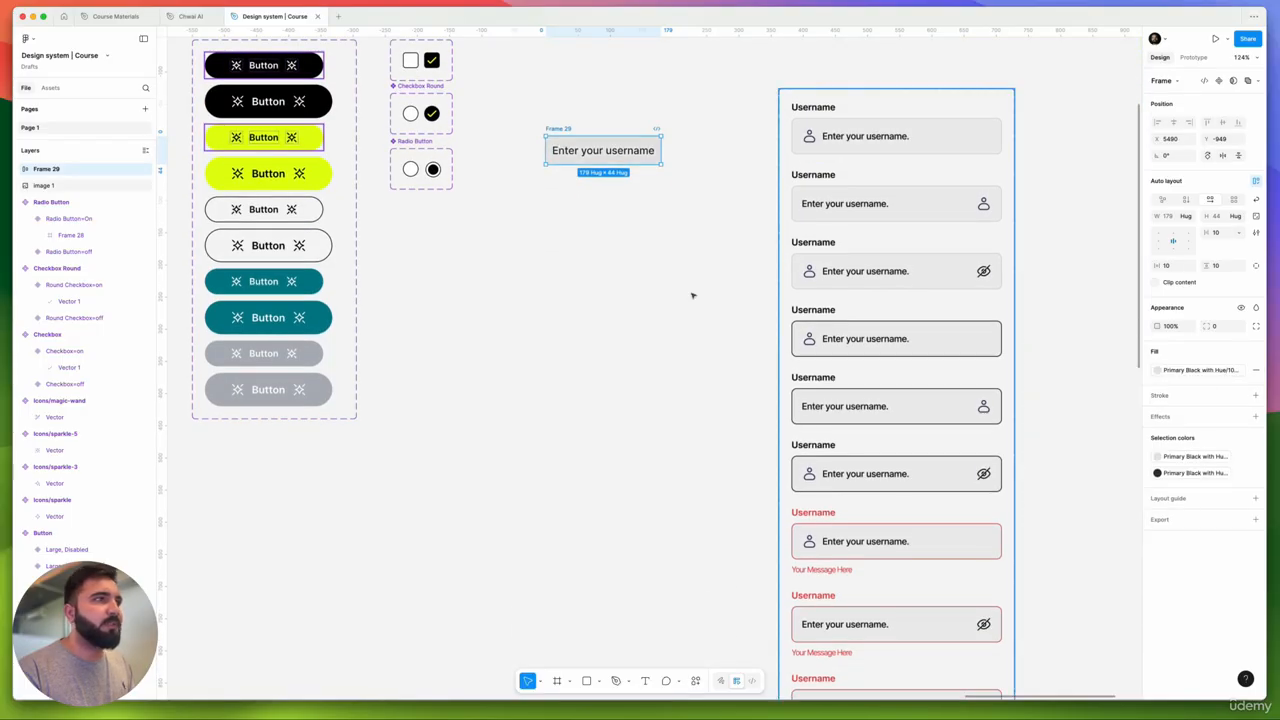
scroll(587, 244, up, 5)
scroll(587, 244, down, 2)
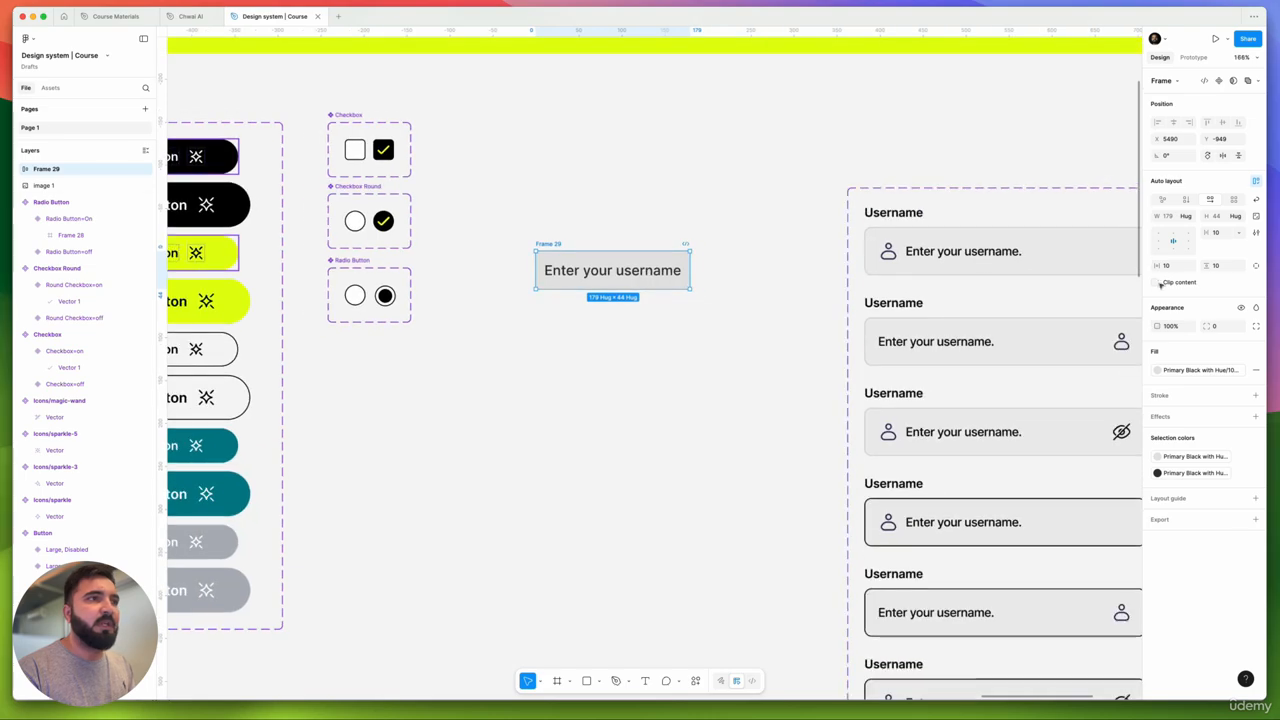
click(1256, 395)
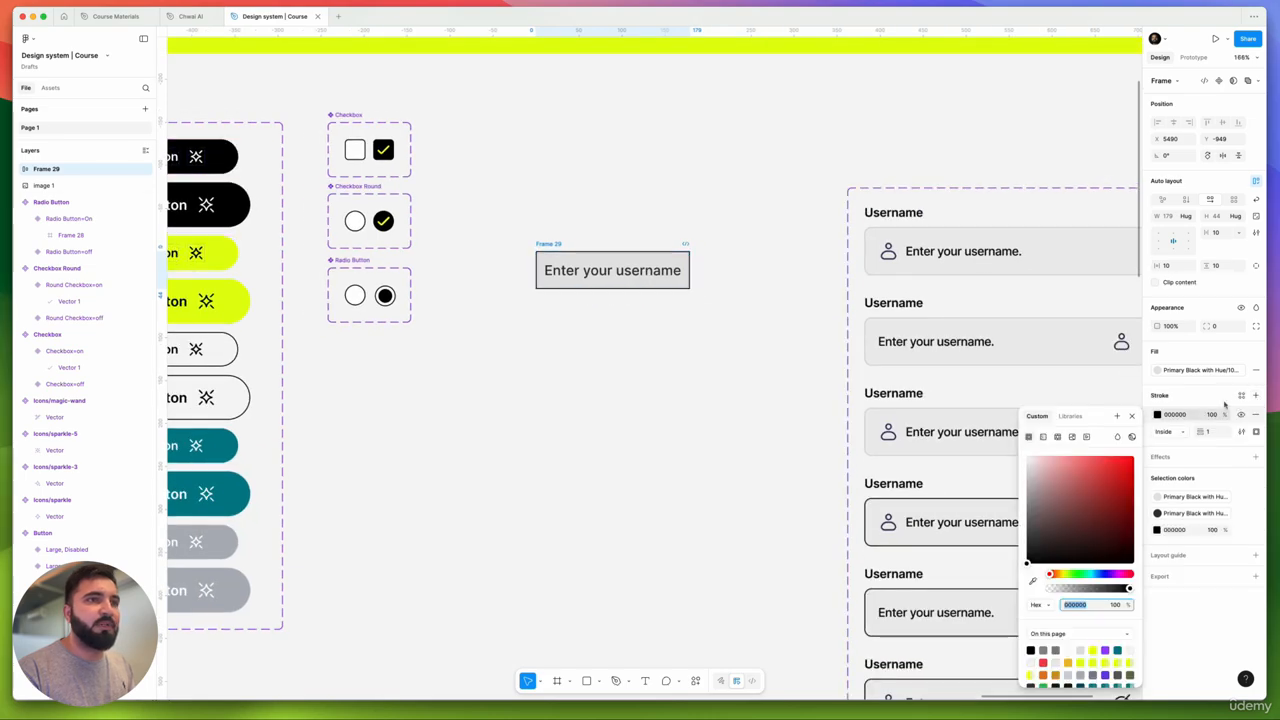
click(1241, 396)
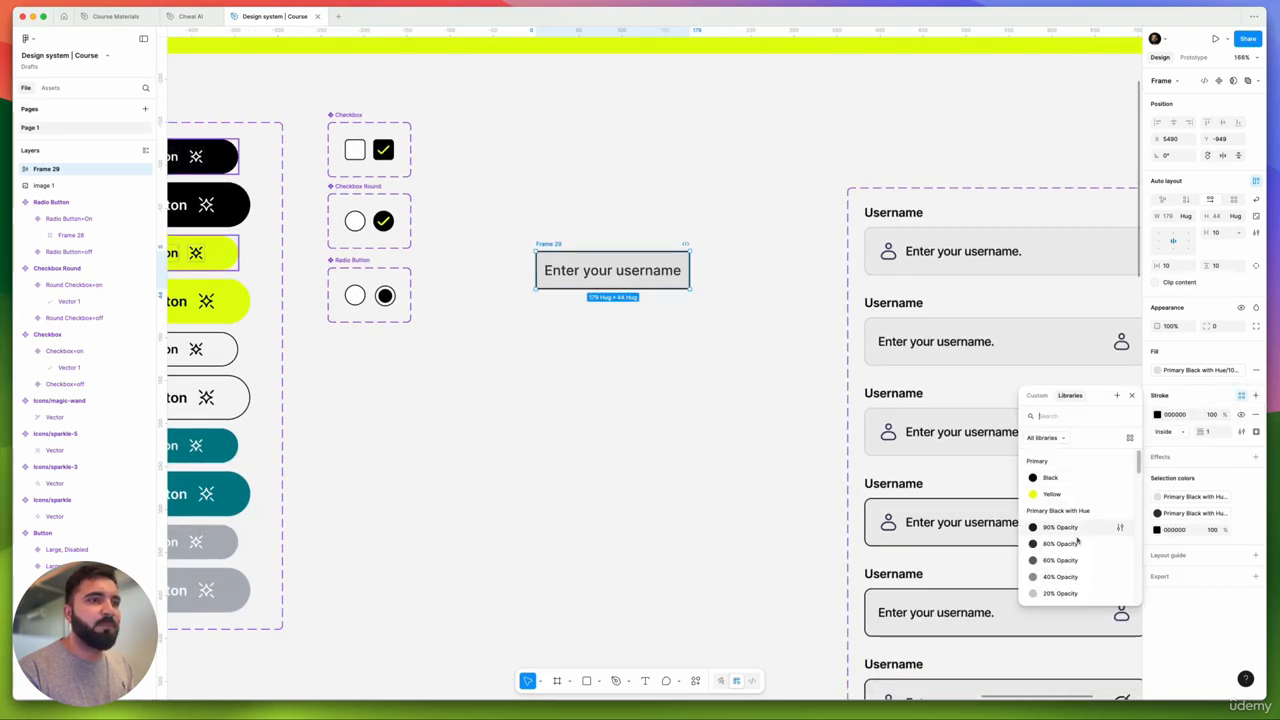
scroll(1068, 570, down, 1)
click(1066, 568)
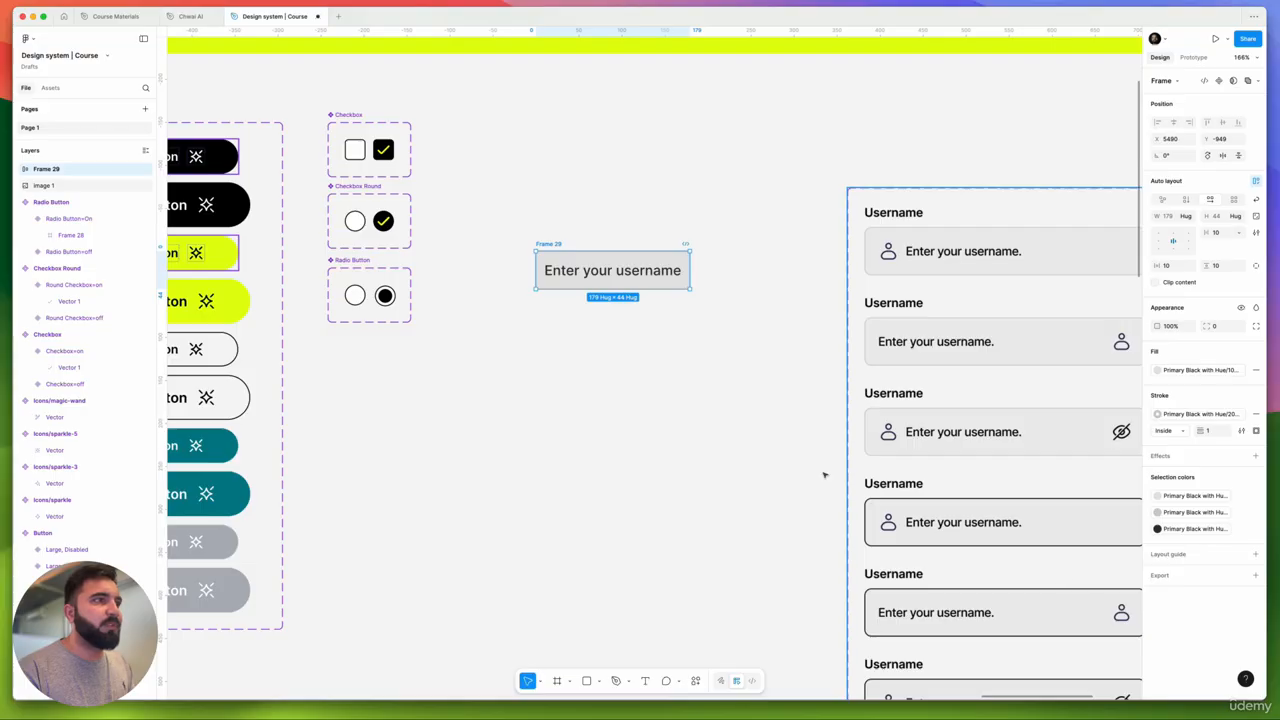
click(763, 437)
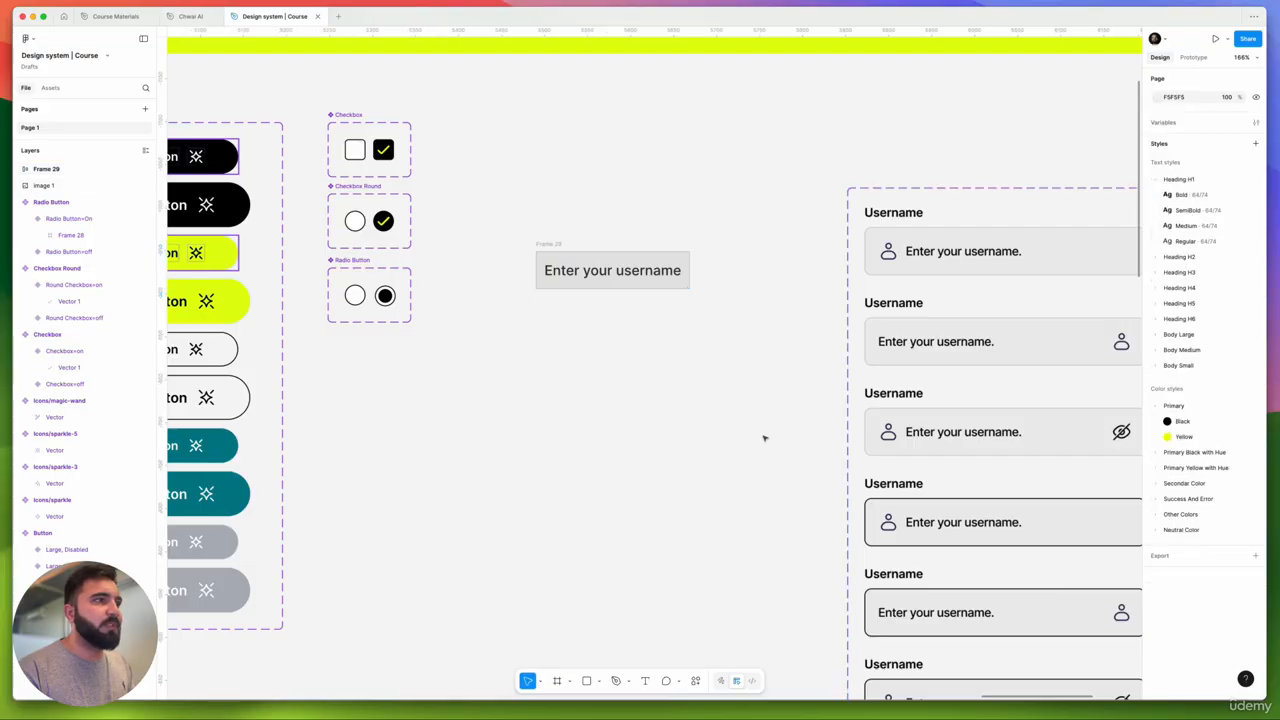
- Set Frame 29's padding to 16 vertical and 12 horizontal
click(570, 241)
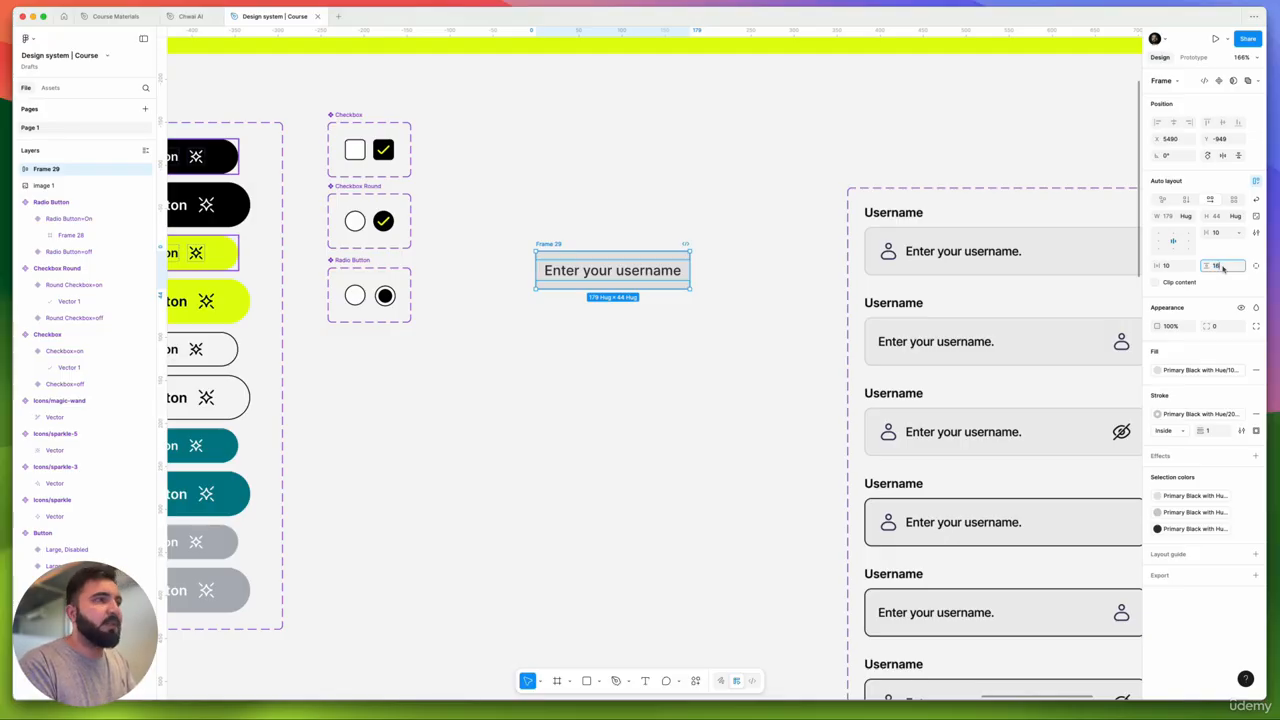
text(16)
key(Return)
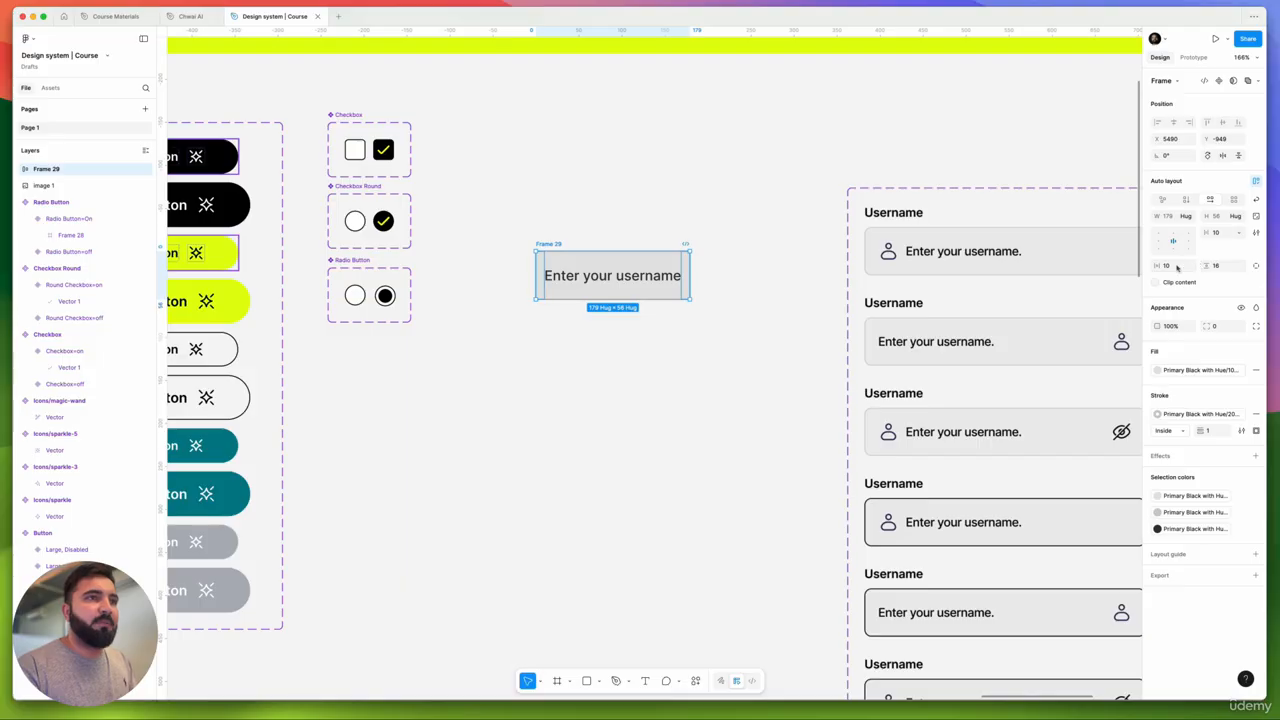
key(Return)
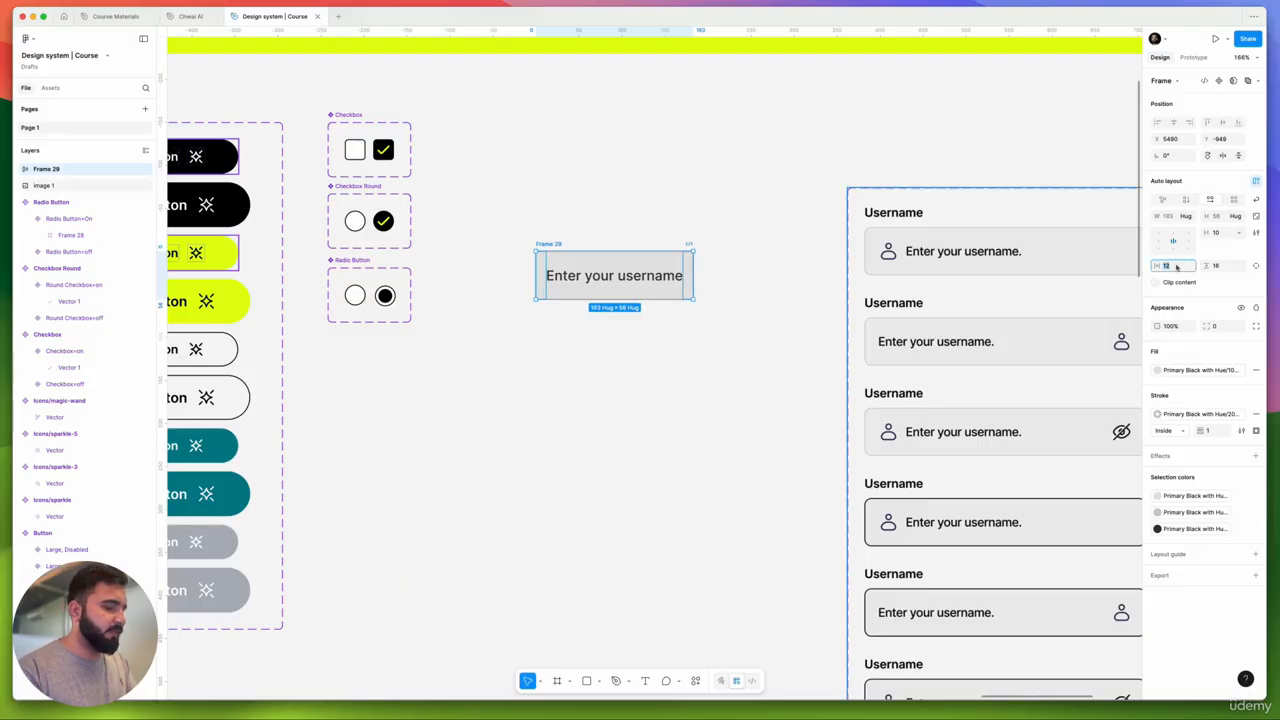
click(763, 280)
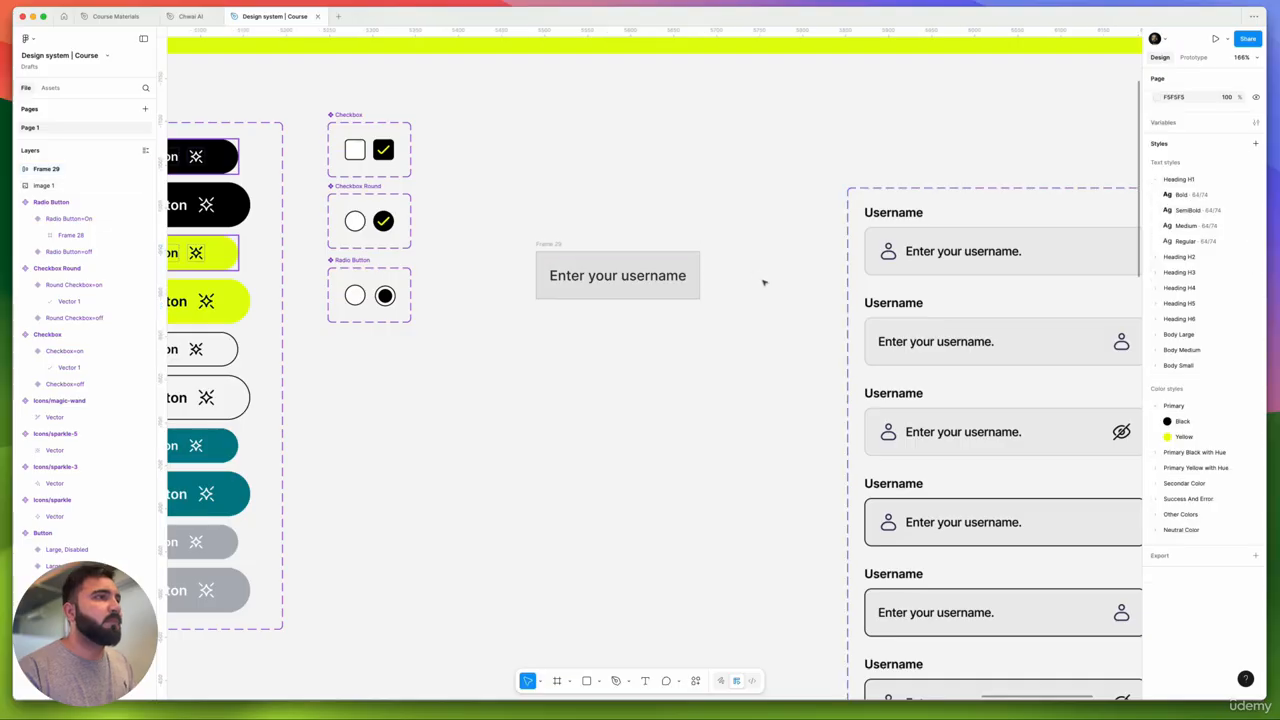
click(661, 281)
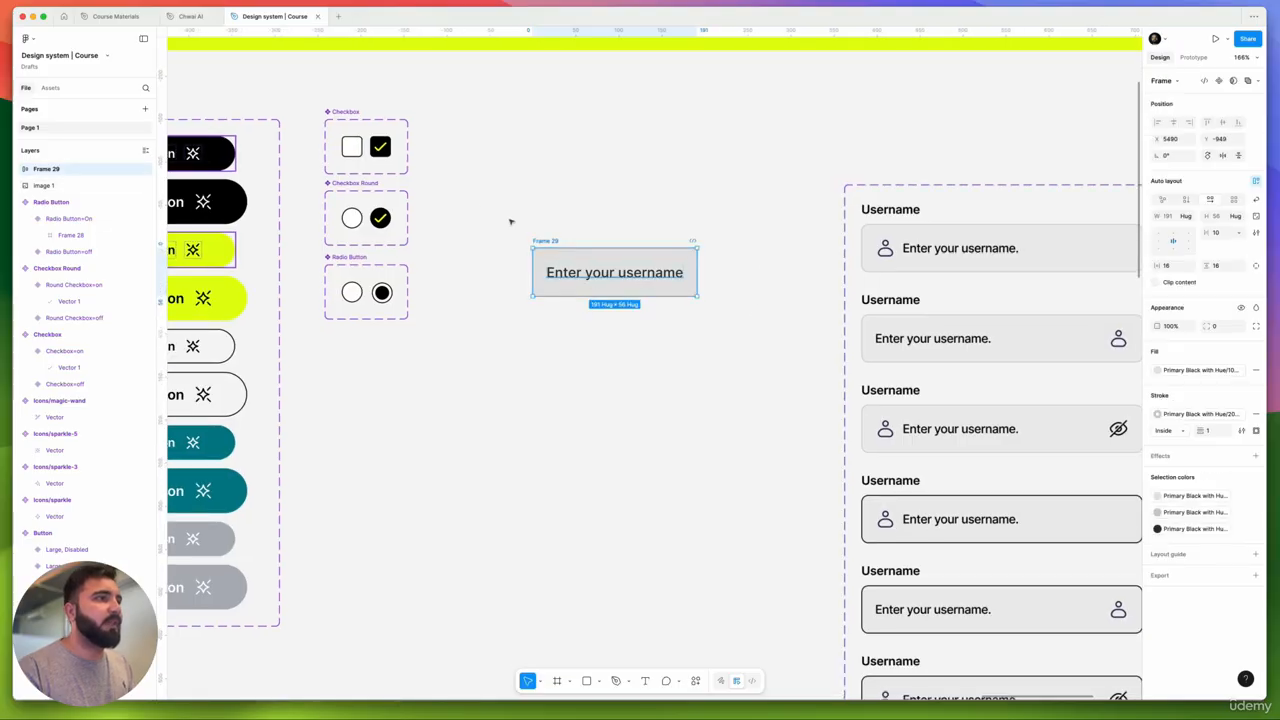
click(713, 343)
drag(478, 204, 711, 330)
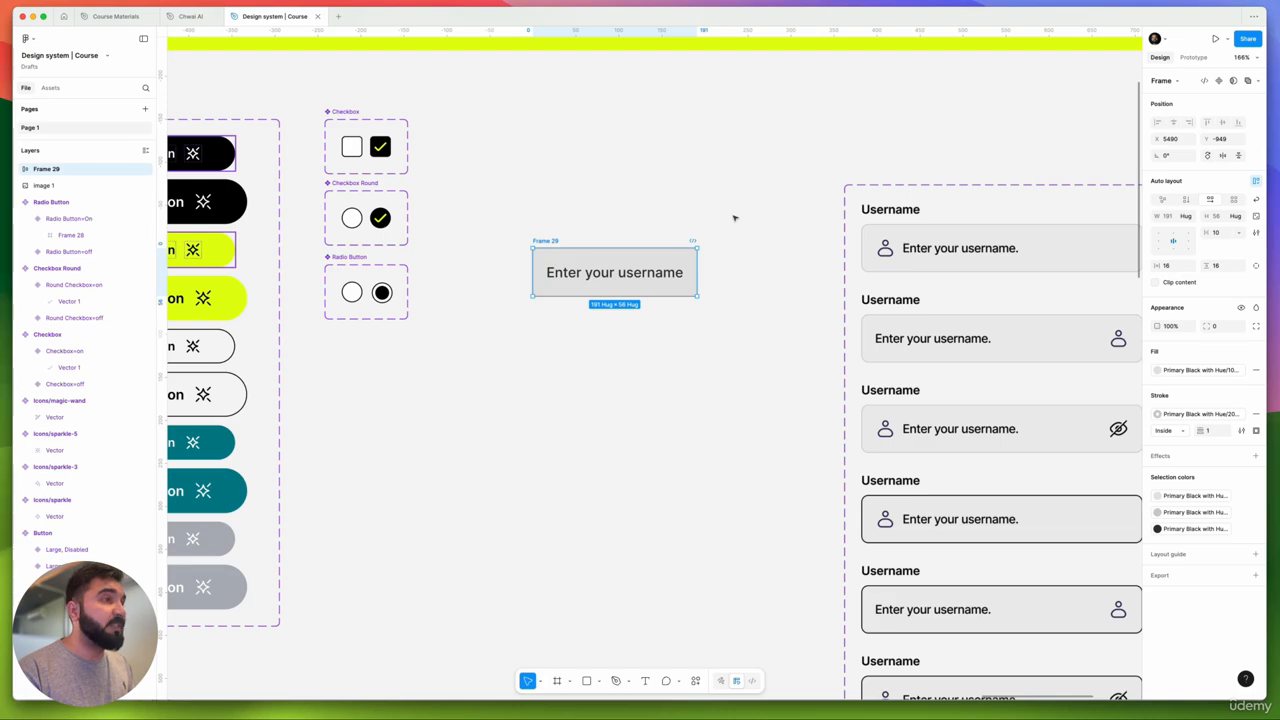
drag(734, 217, 503, 349)
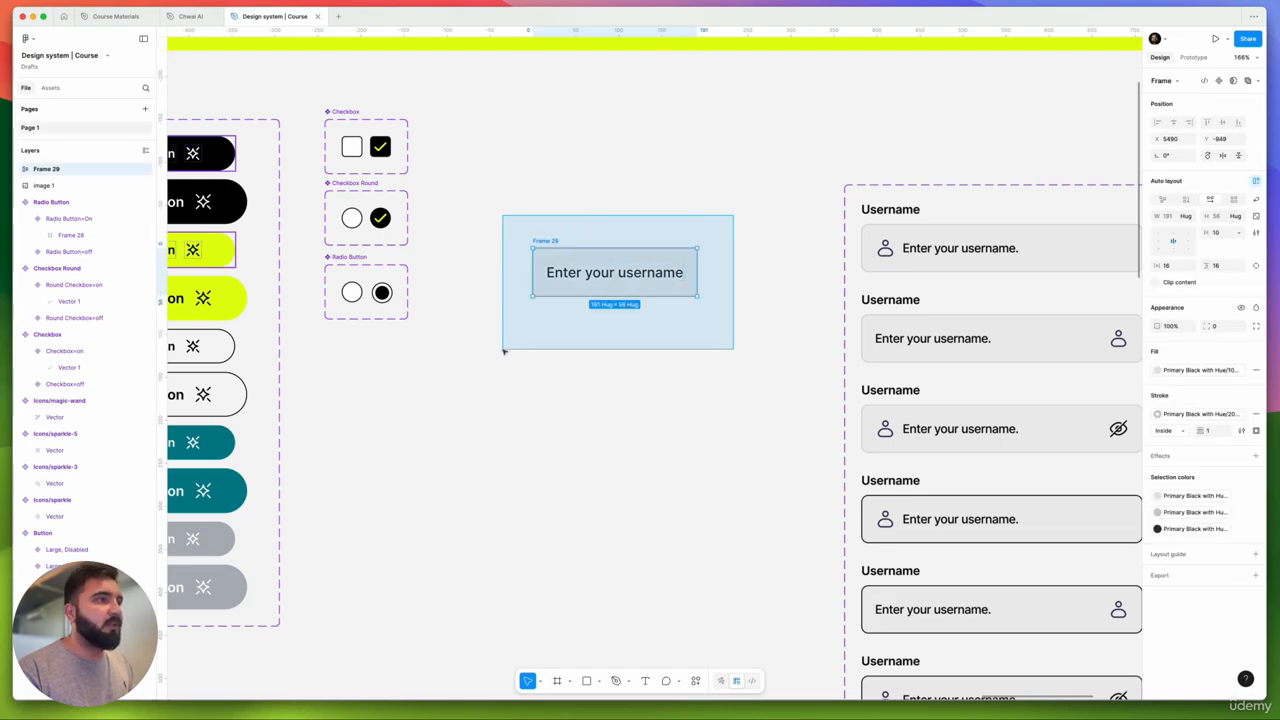
click(544, 236)
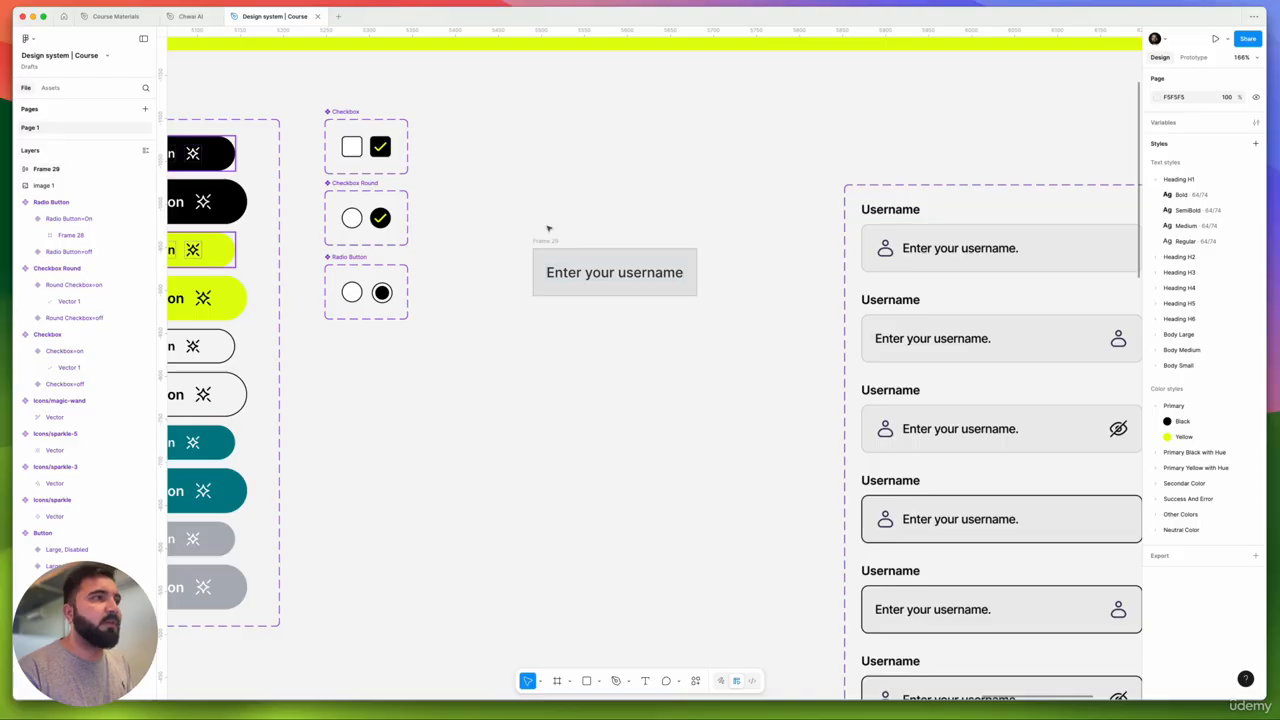
- Duplicate the placeholder text above the input box and retype it as 'Label'
scroll(537, 240, right, 3)
click(523, 300)
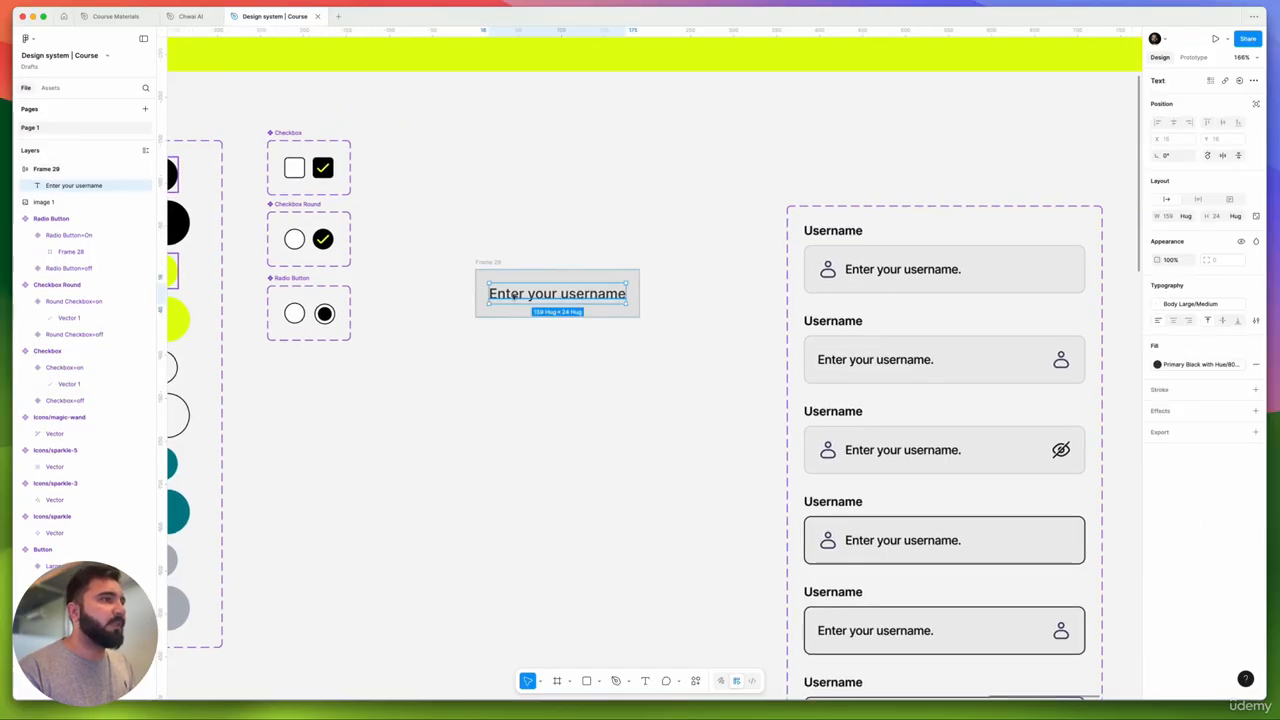
drag(523, 300, 502, 251)
double_click(502, 250)
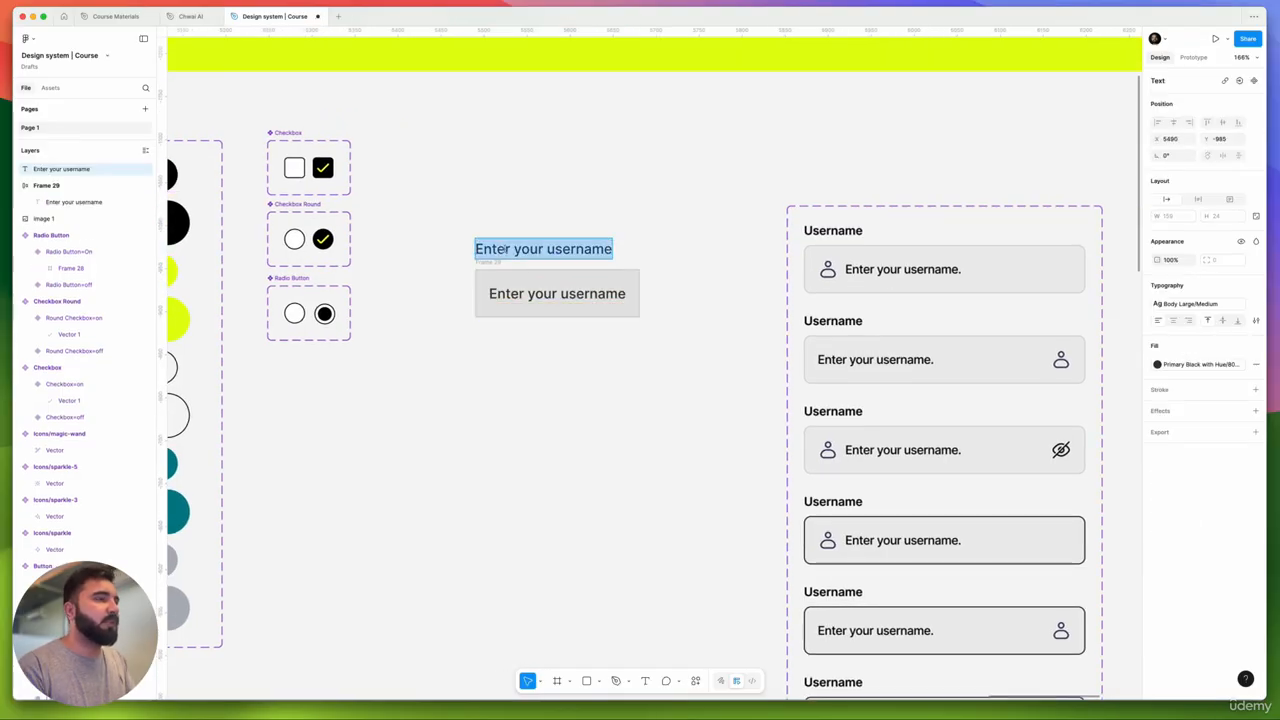
text(Lav)
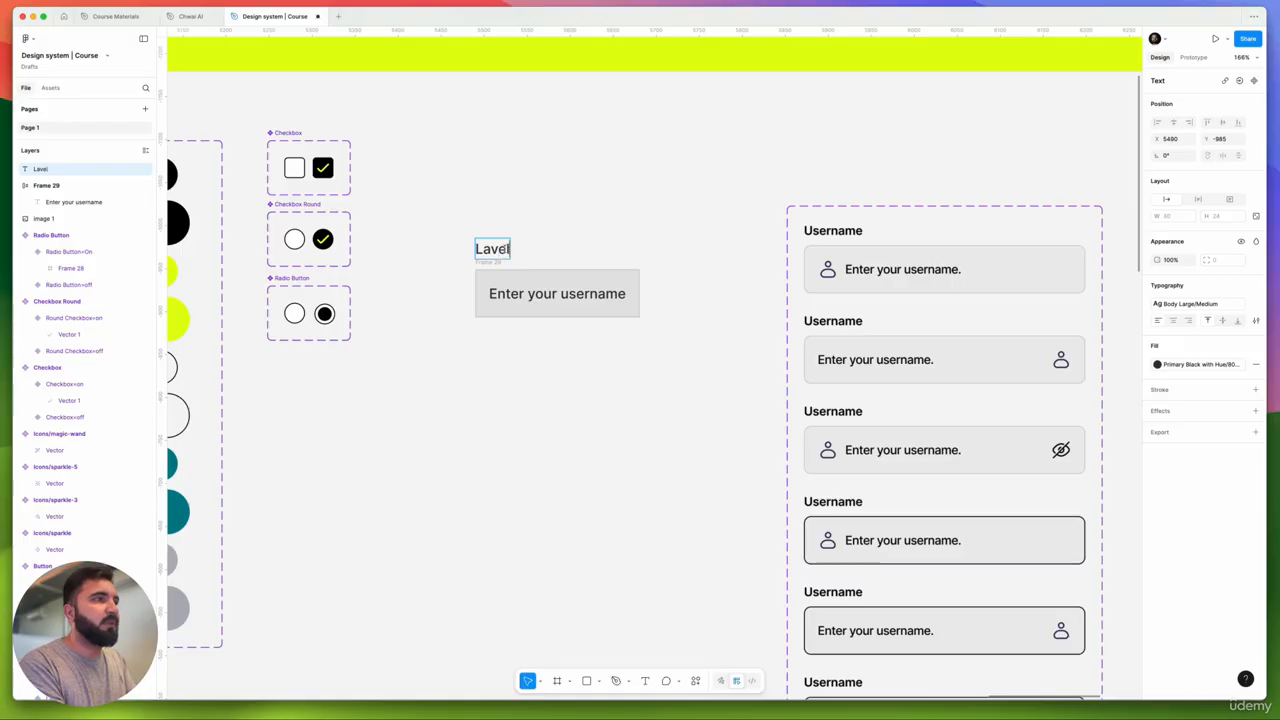
text(el)
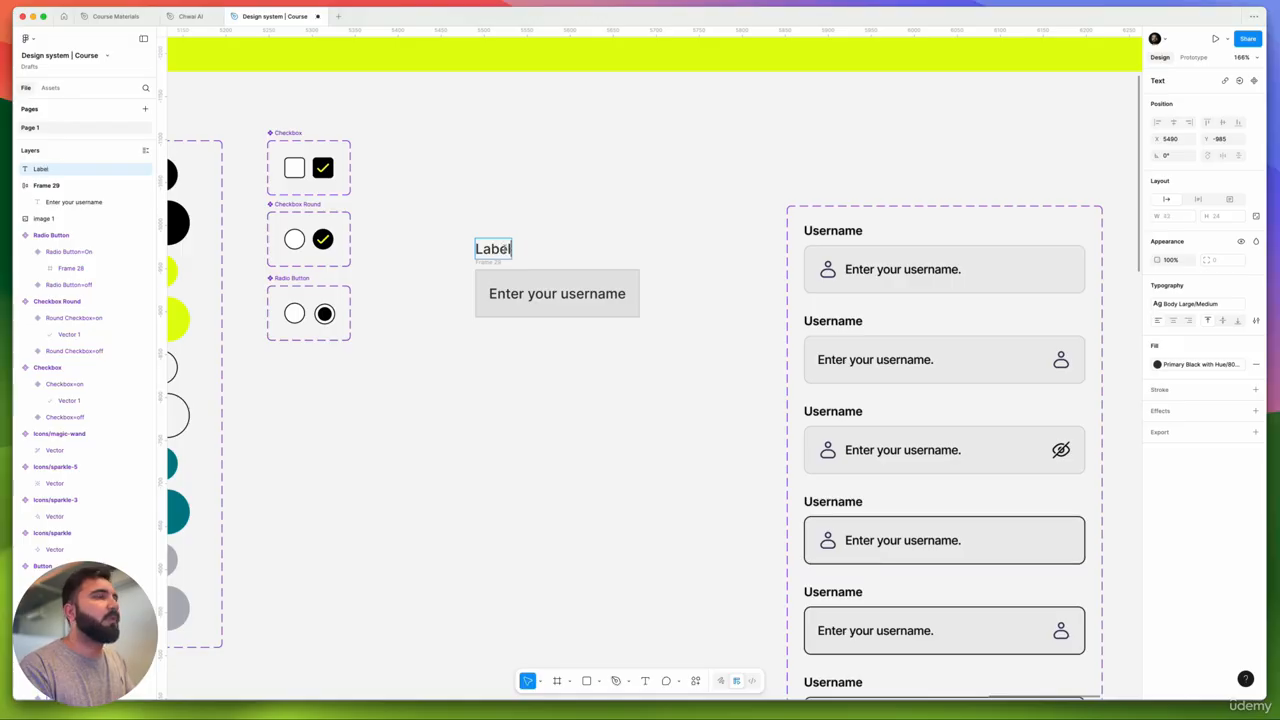
click(521, 216)
- Style the Label text as Body Small/SemiBold and nudge it down toward the input
drag(531, 235, 469, 245)
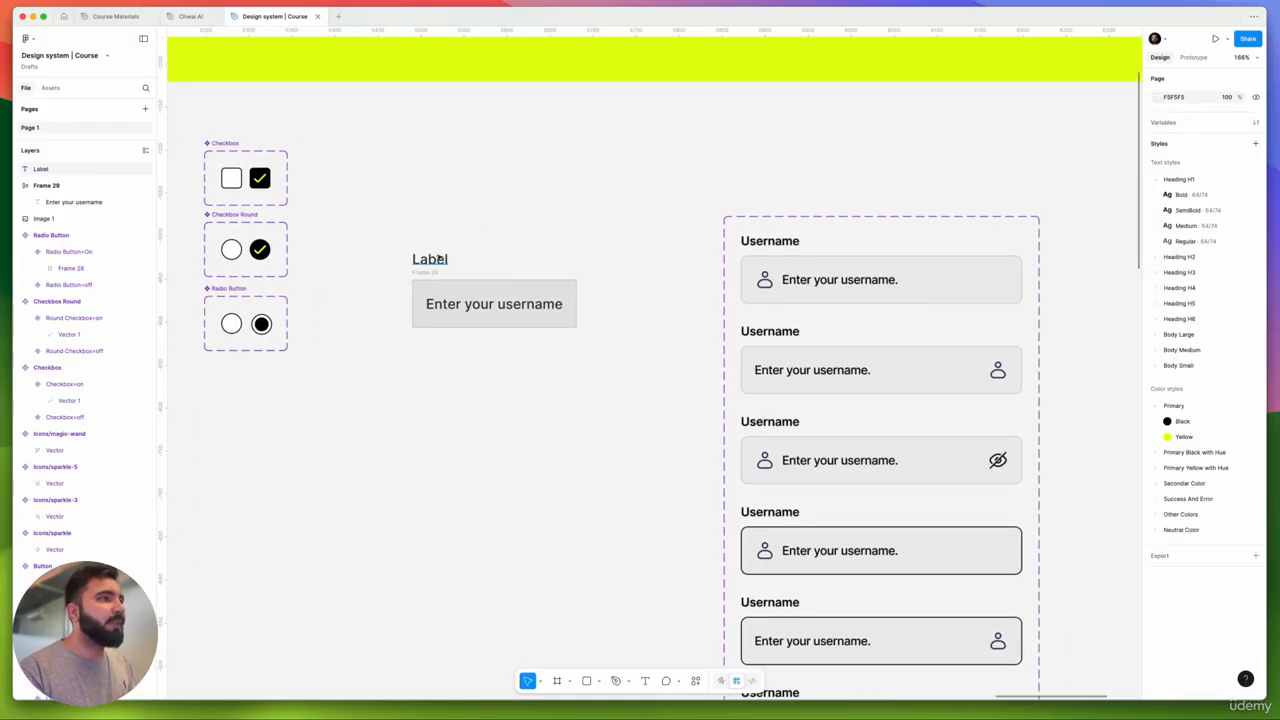
click(438, 257)
click(1190, 305)
scroll(1095, 425, down, 5)
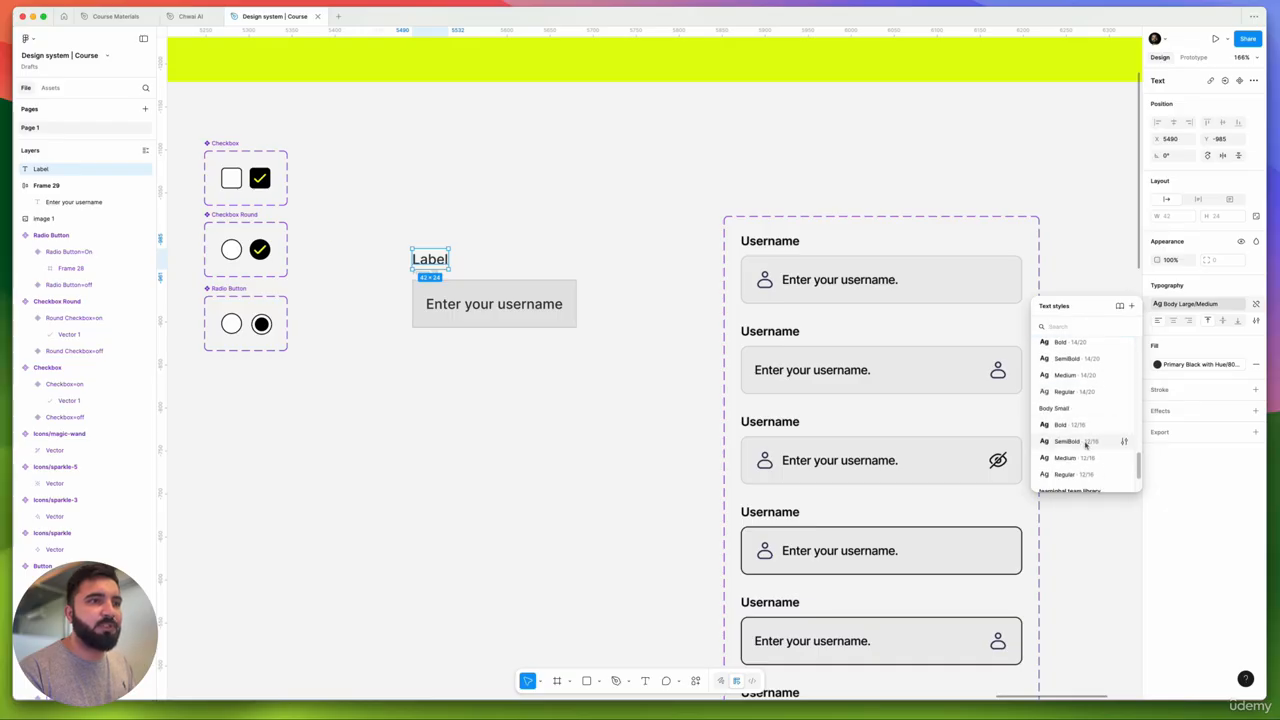
click(1086, 445)
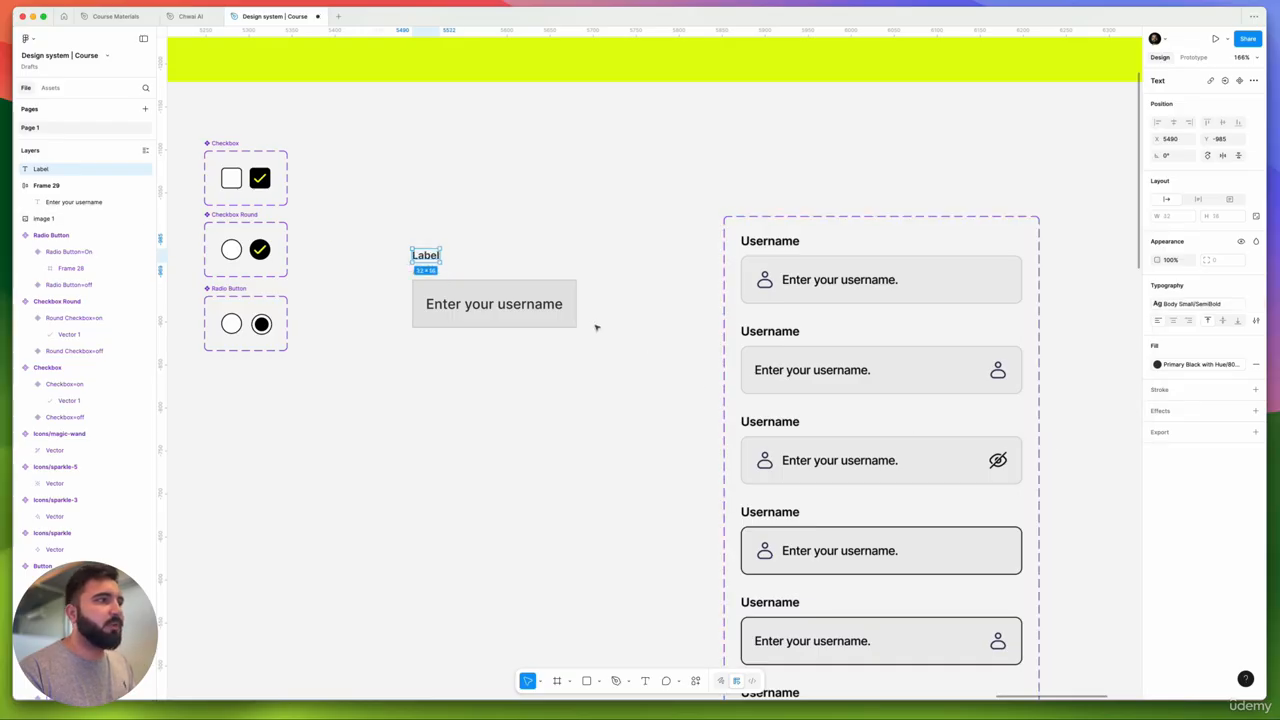
scroll(461, 252, up, 8)
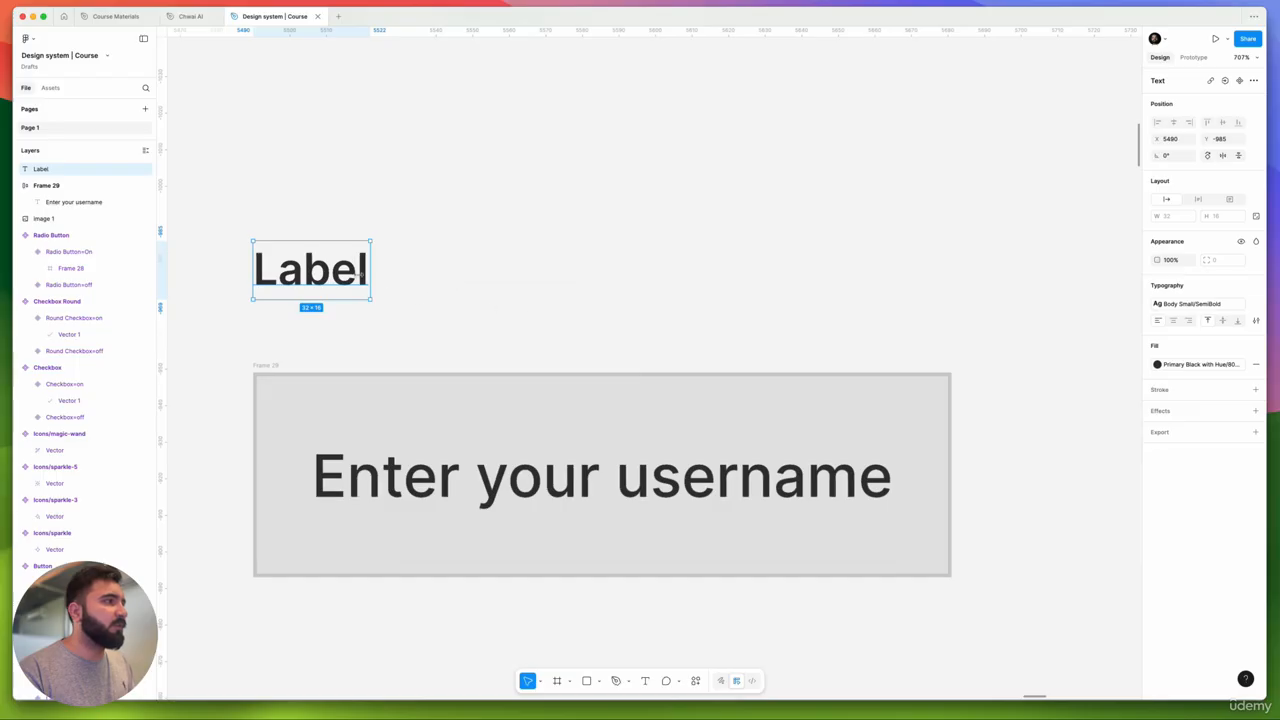
key(shift+Down)
key(Down)
key(Down)
key(Down)
scroll(369, 316, down, 5)
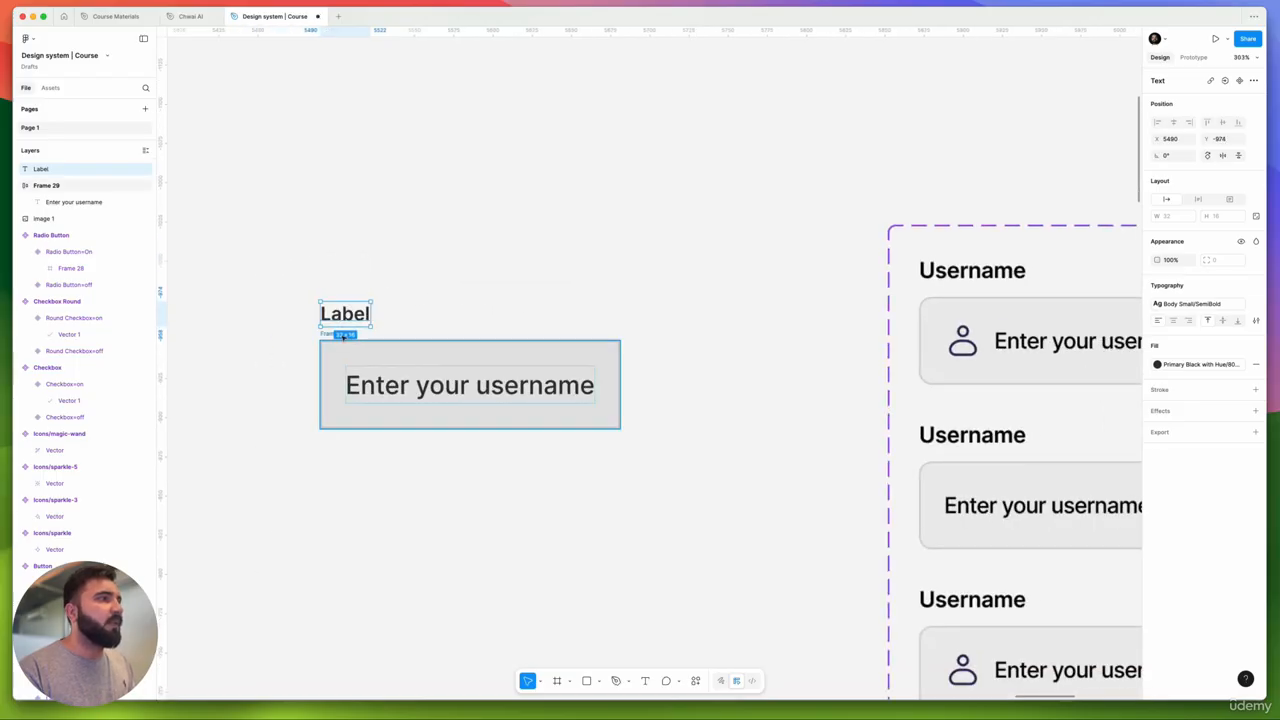
- Enter a new corner radius for input box Frame 29, then check it beside the Label
click(420, 372)
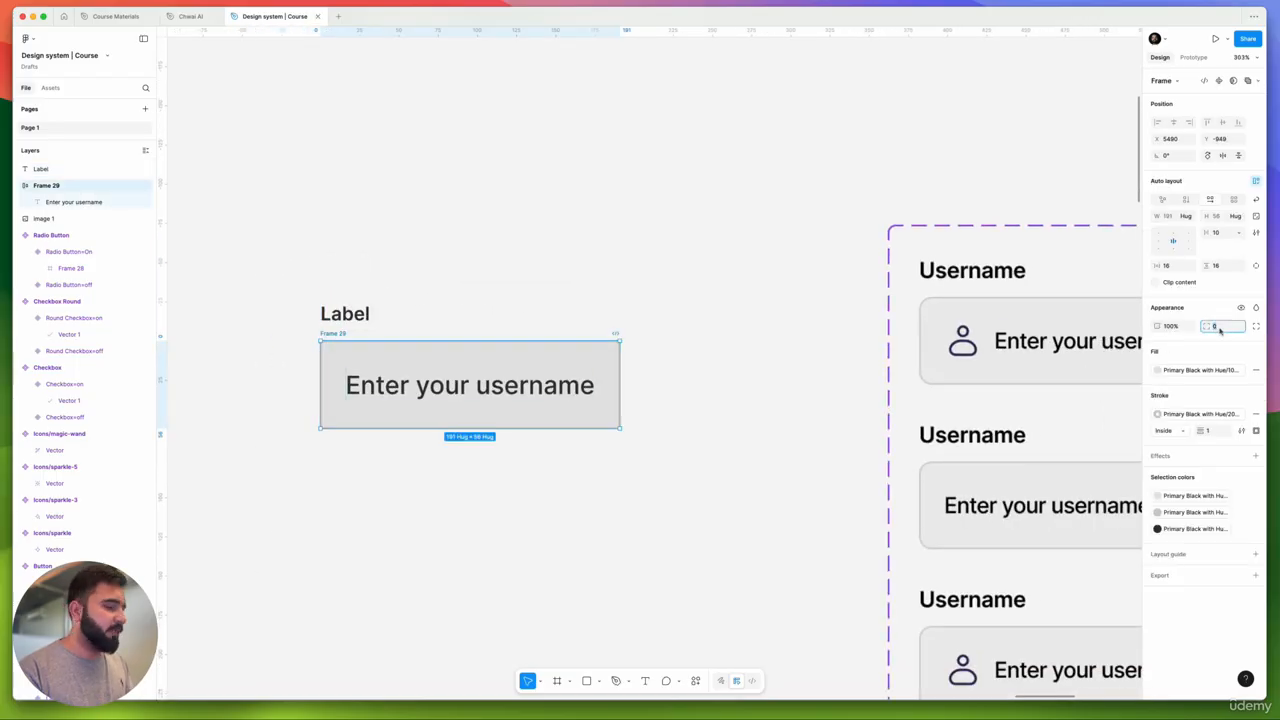
text(12)
key(Return)
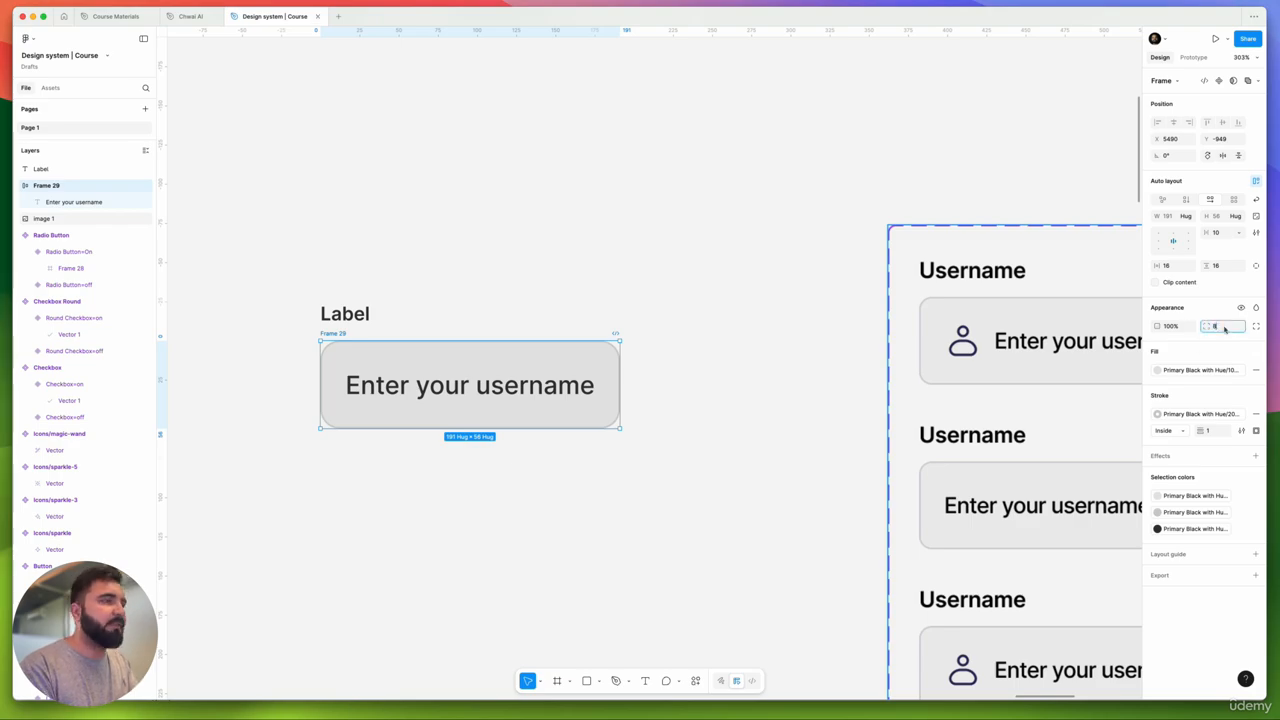
scroll(486, 269, down, 3)
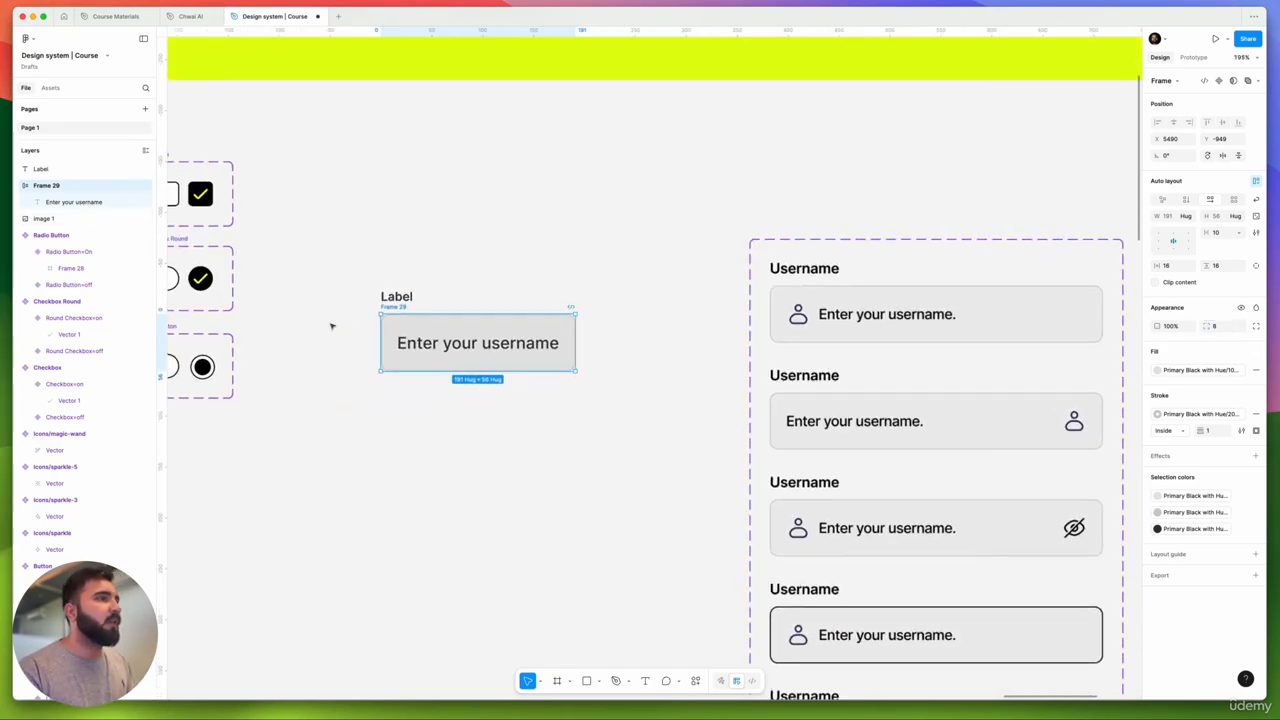
scroll(331, 325, up, 4)
click(486, 272)
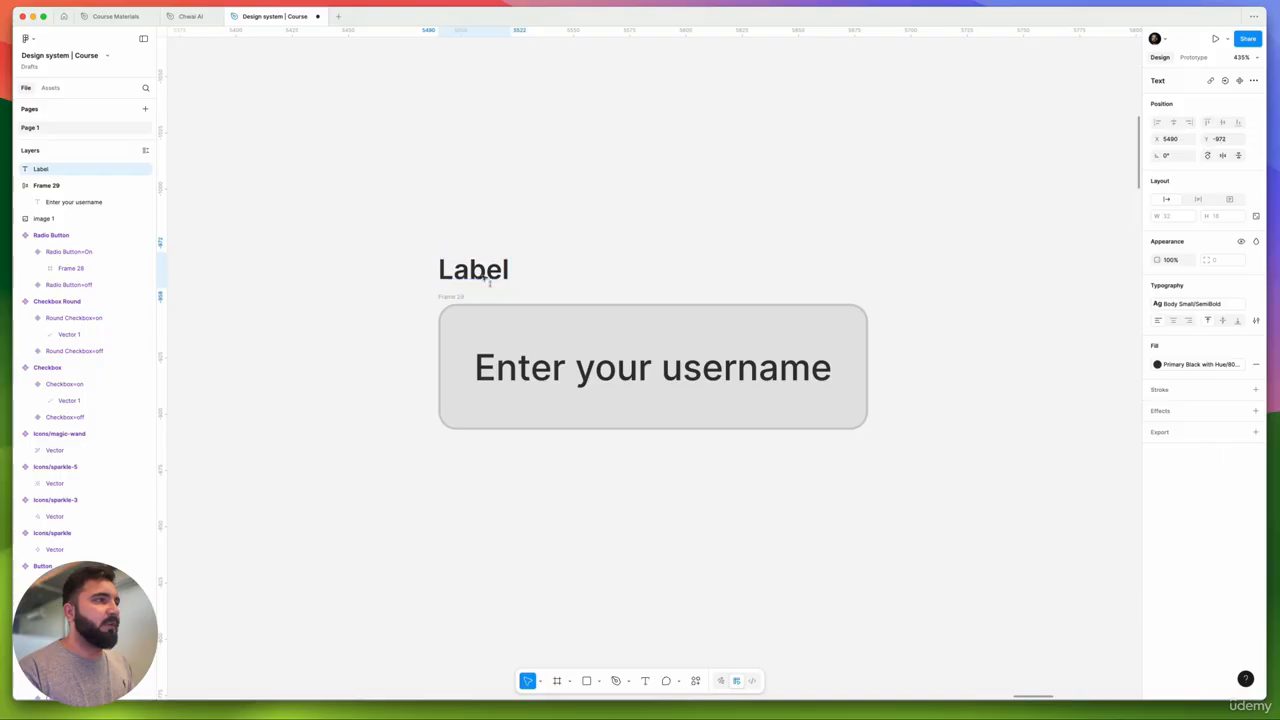
scroll(560, 350, down, 4)
scroll(560, 350, down, 4)
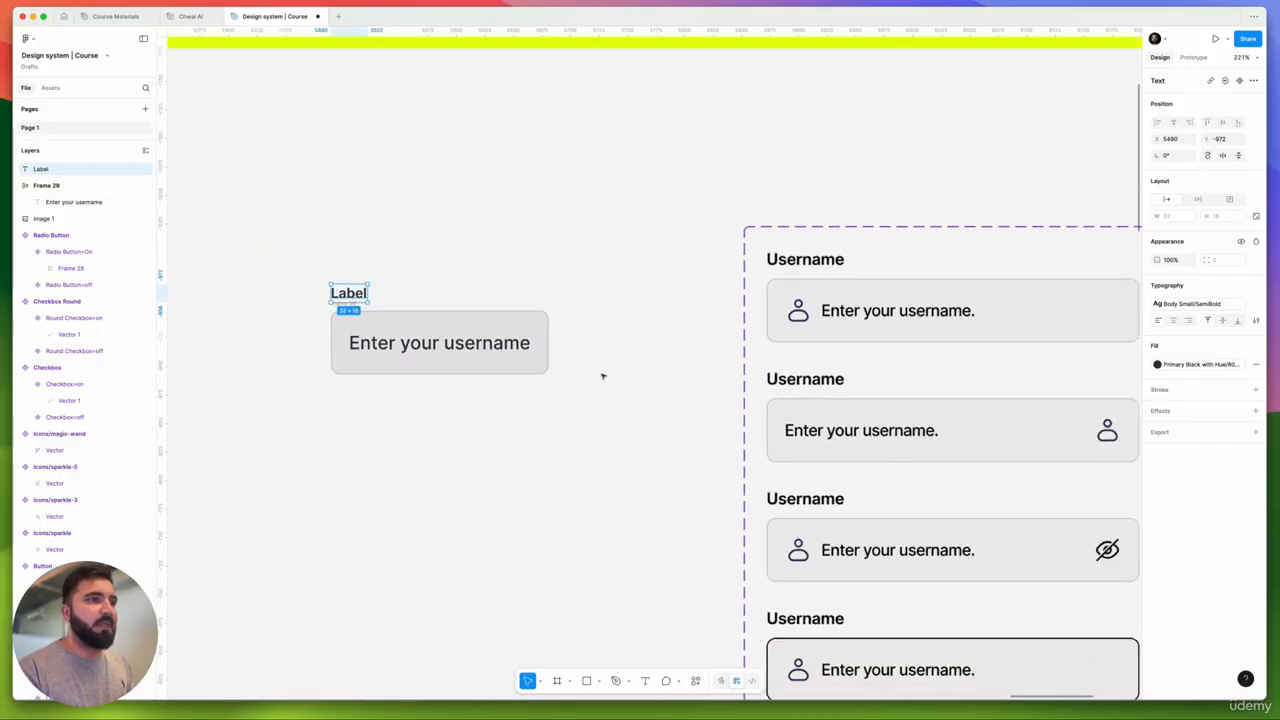
scroll(588, 395, left, 3)
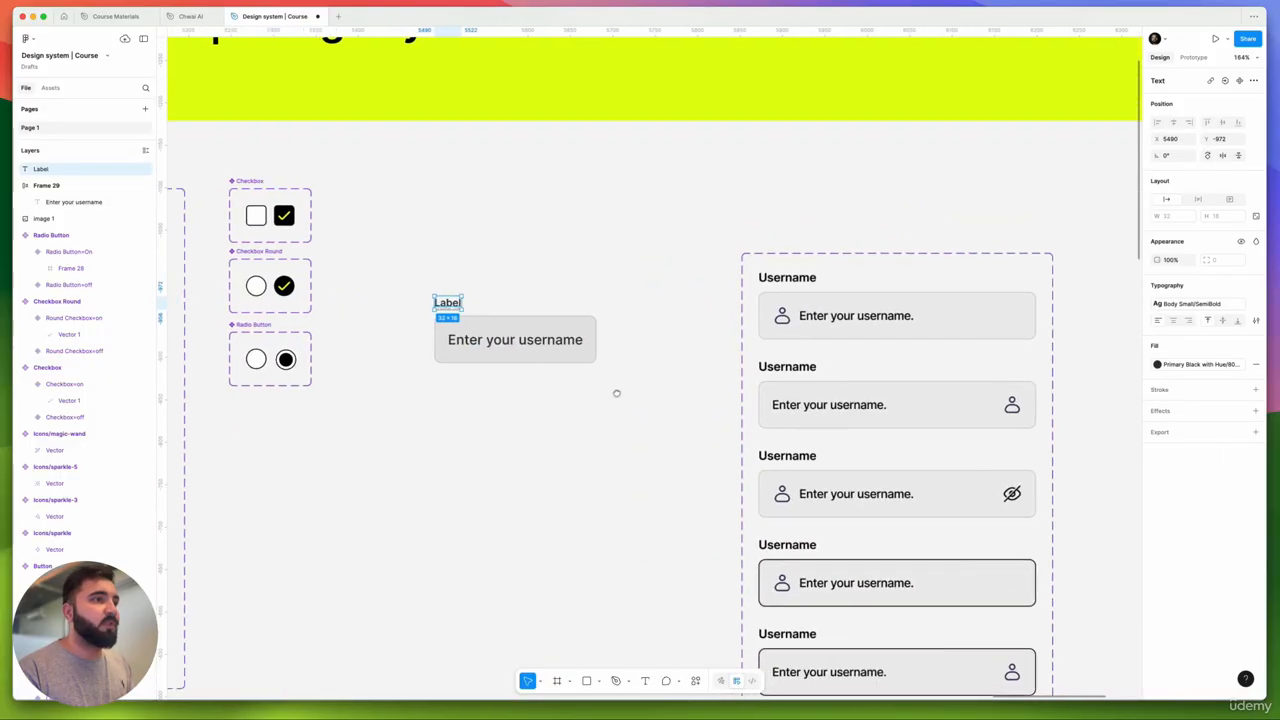
scroll(488, 327, up, 2)
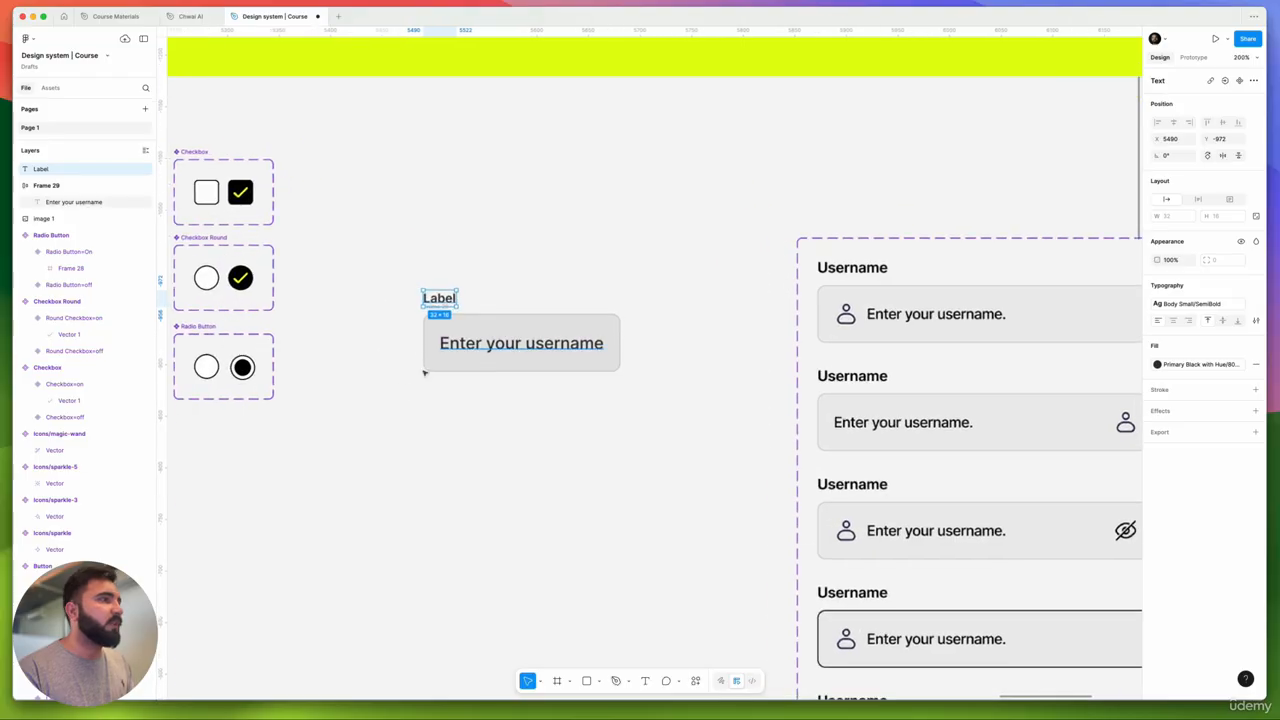
drag(401, 389, 645, 404)
scroll(645, 404, down, 5)
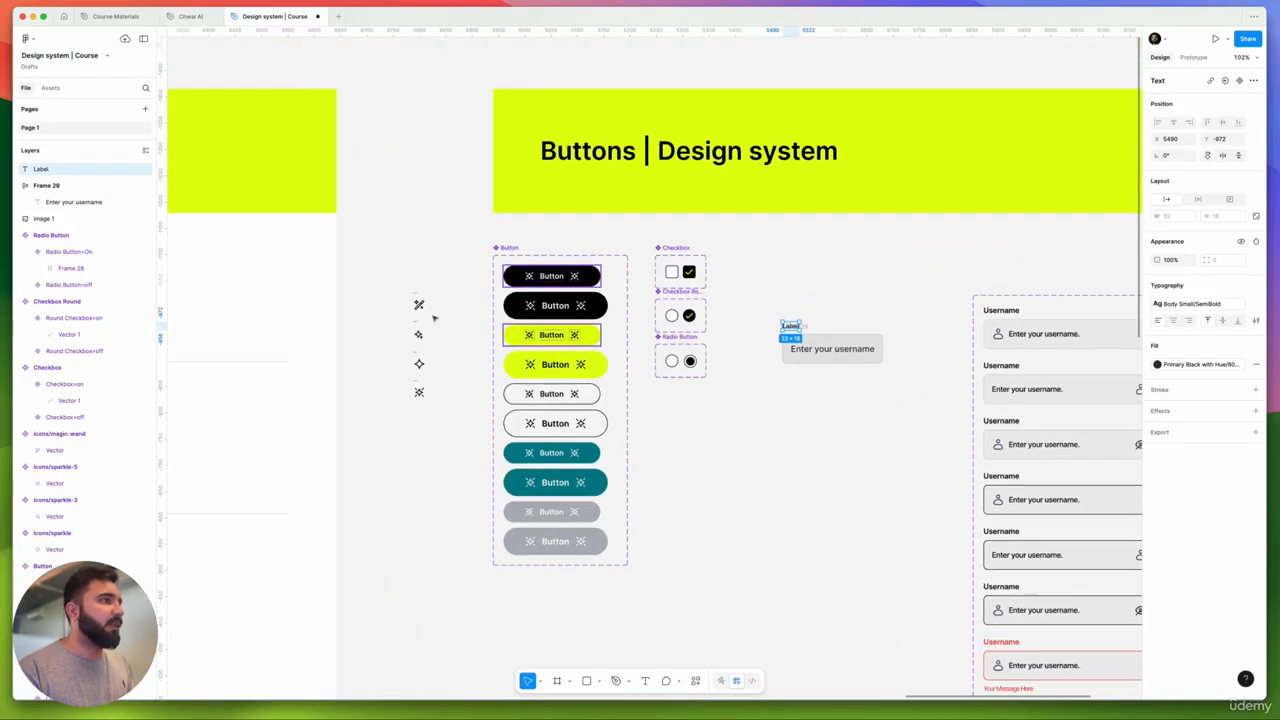
- Put the magic-wand icon inside the input box and look at its instance swap options
click(419, 304)
drag(419, 304, 791, 349)
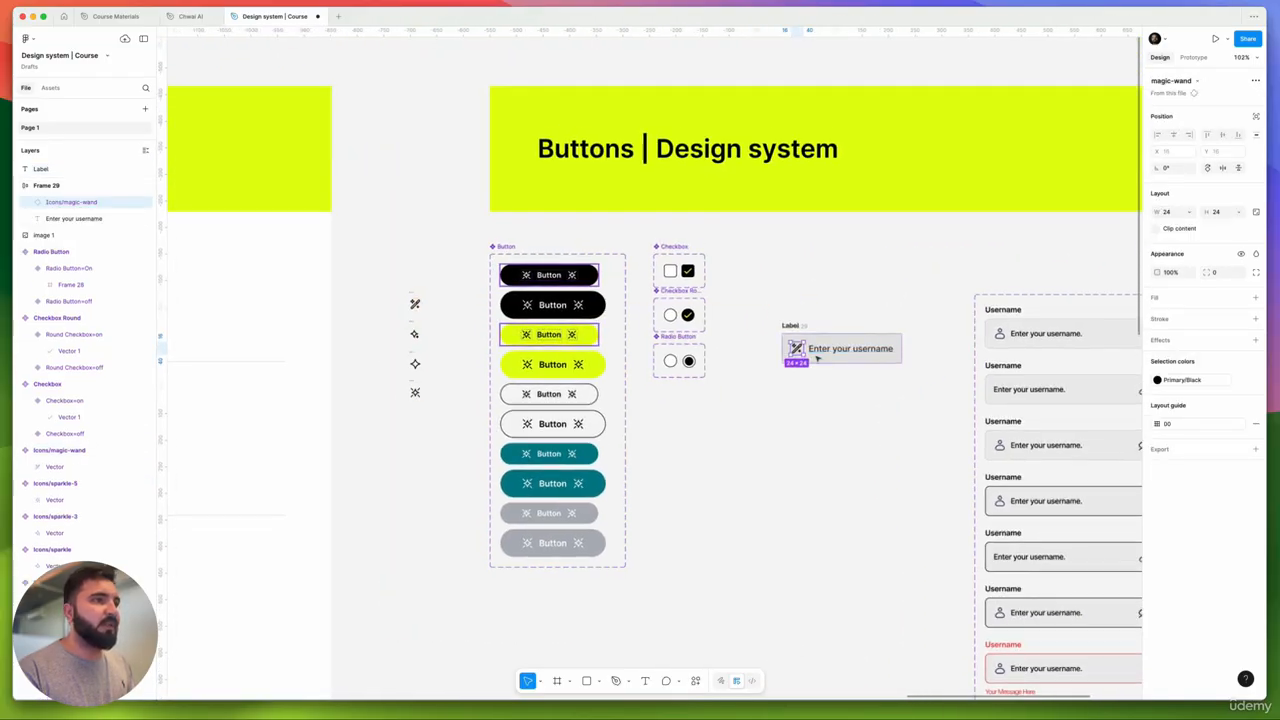
scroll(817, 360, up, 5)
scroll(815, 358, down, 5)
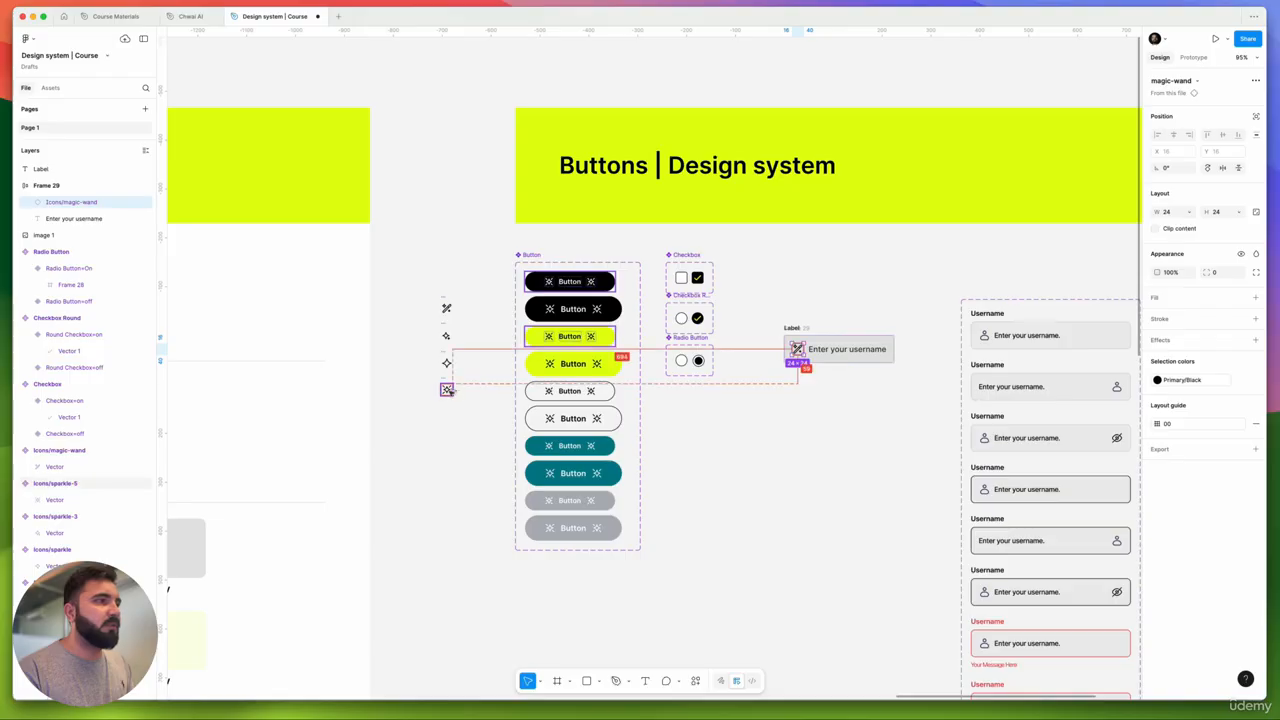
click(1158, 80)
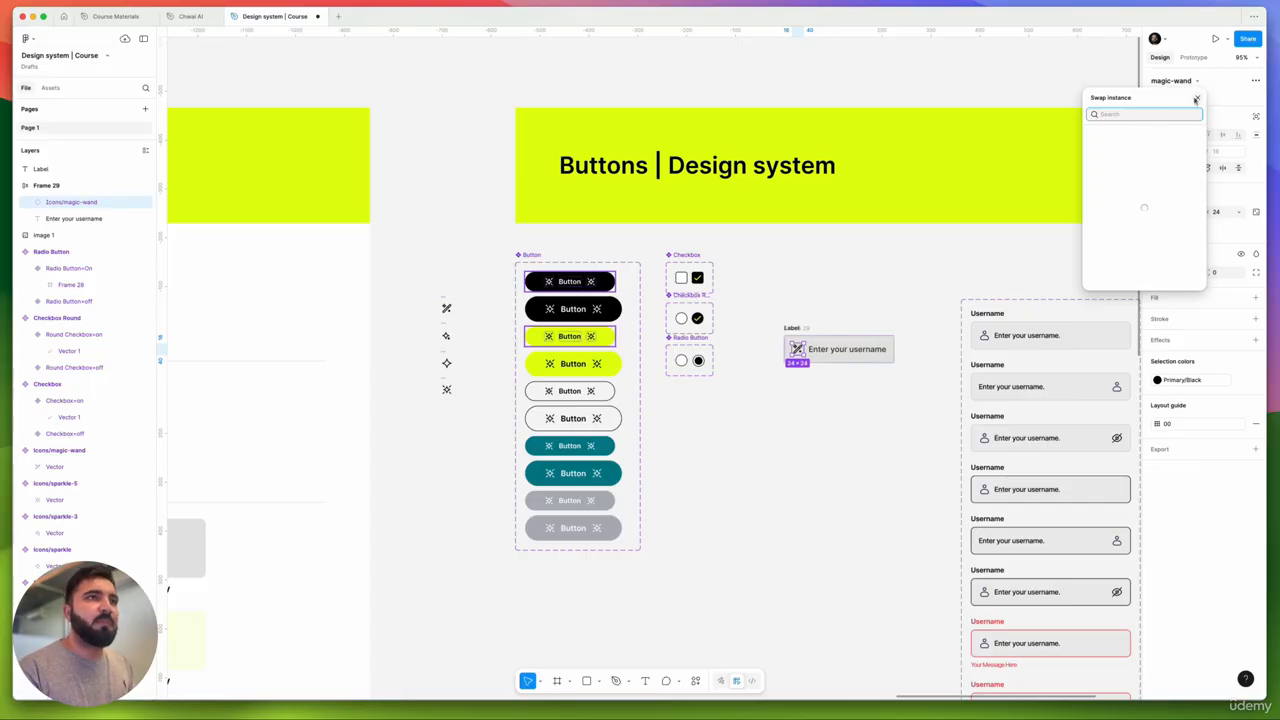
click(1196, 99)
- Replace the magic-wand with a sparkle-5 copy and add a second sparkle at the right end
click(444, 391)
drag(444, 391, 905, 366)
scroll(799, 349, up, 5)
click(799, 351)
key(Delete)
click(660, 368)
scroll(775, 395, down, 5)
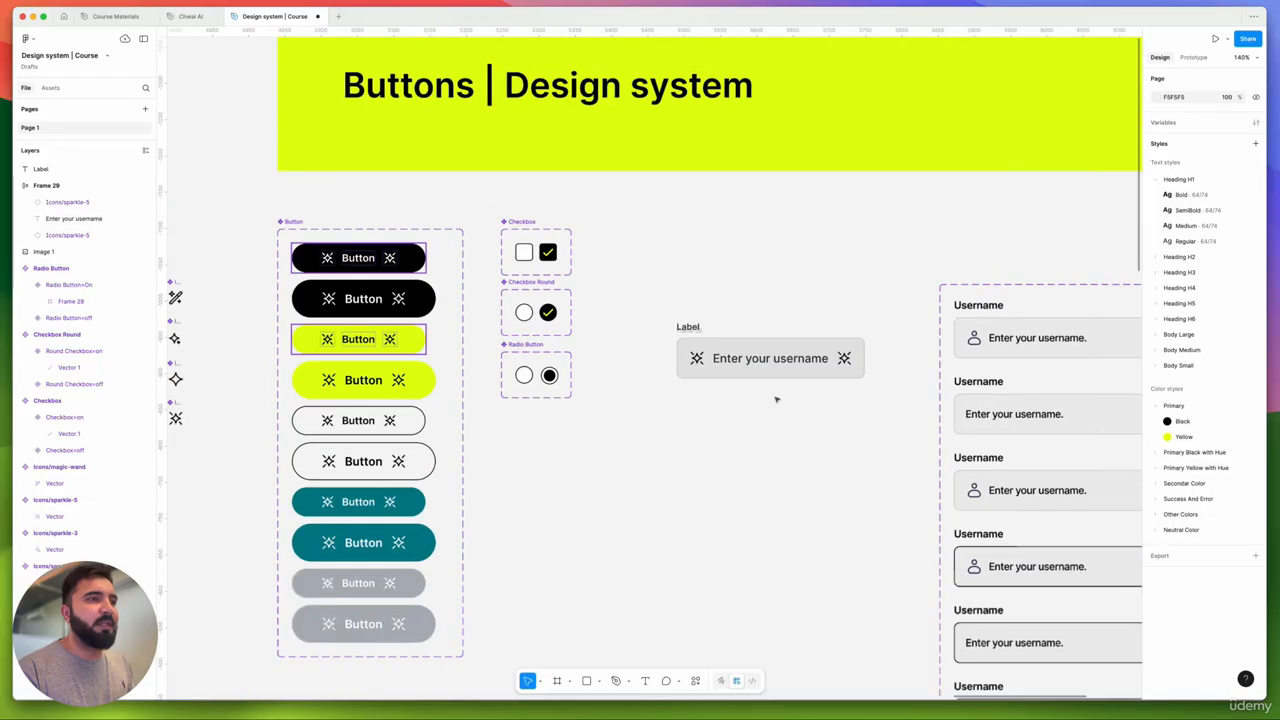
scroll(688, 378, up, 3)
scroll(477, 403, right, 4)
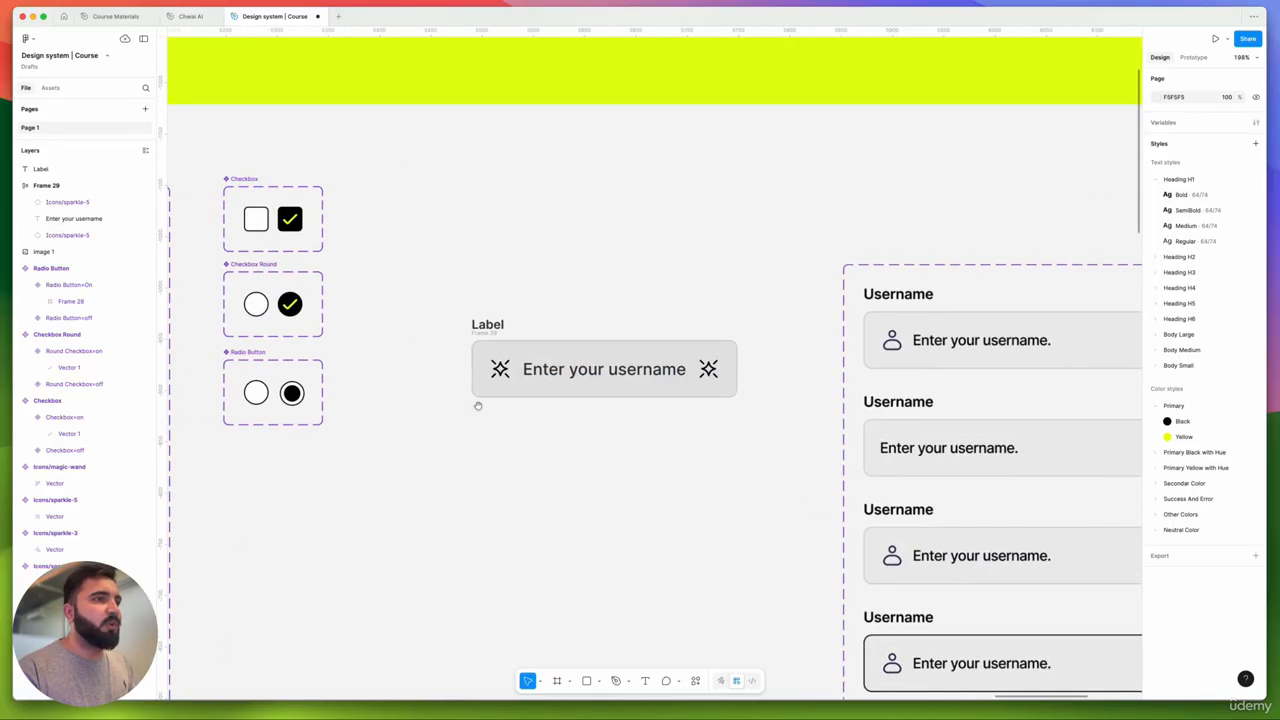
- Wrap the left sparkle and 'Enter your username' text in an auto-layout frame
click(318, 356)
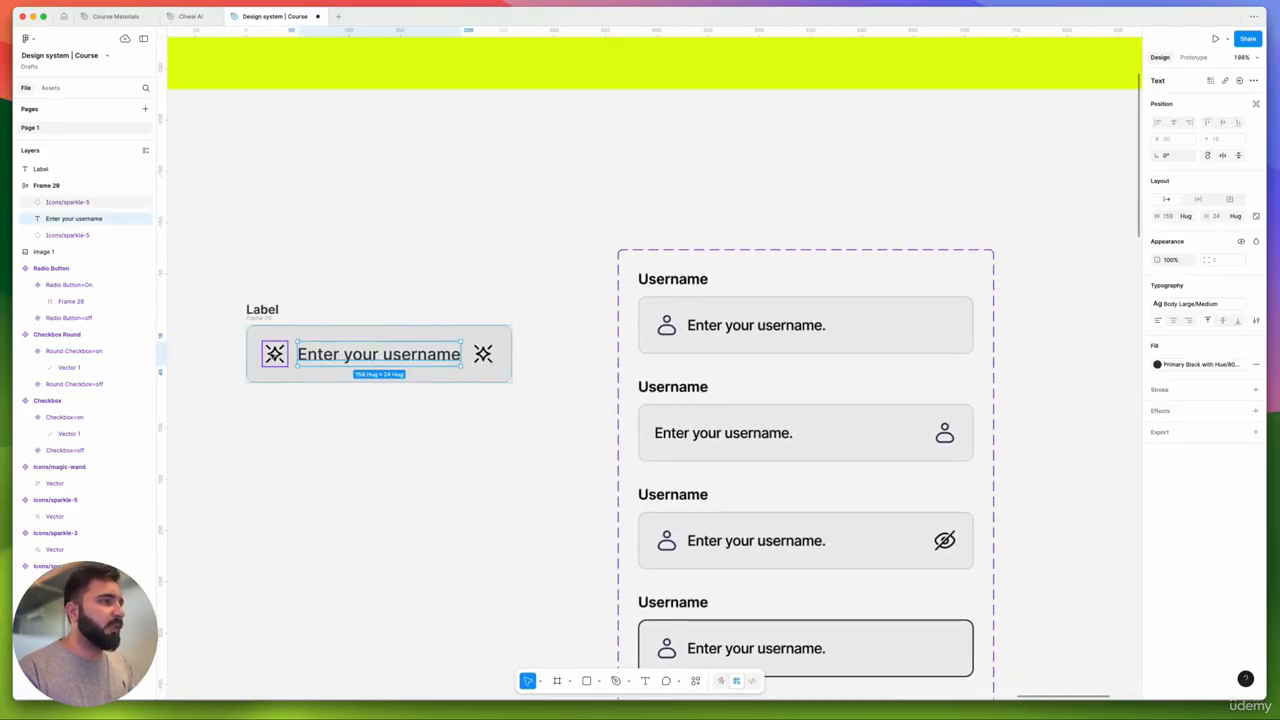
shift+click(277, 355)
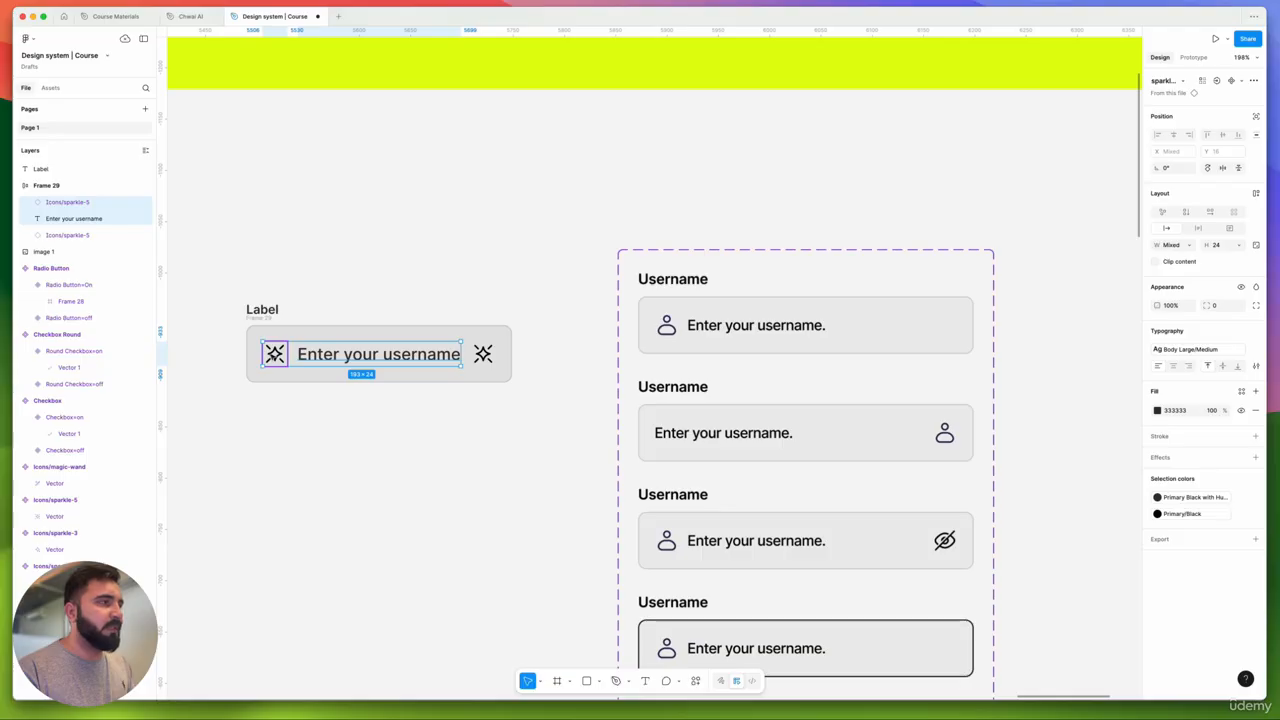
key(shift+a)
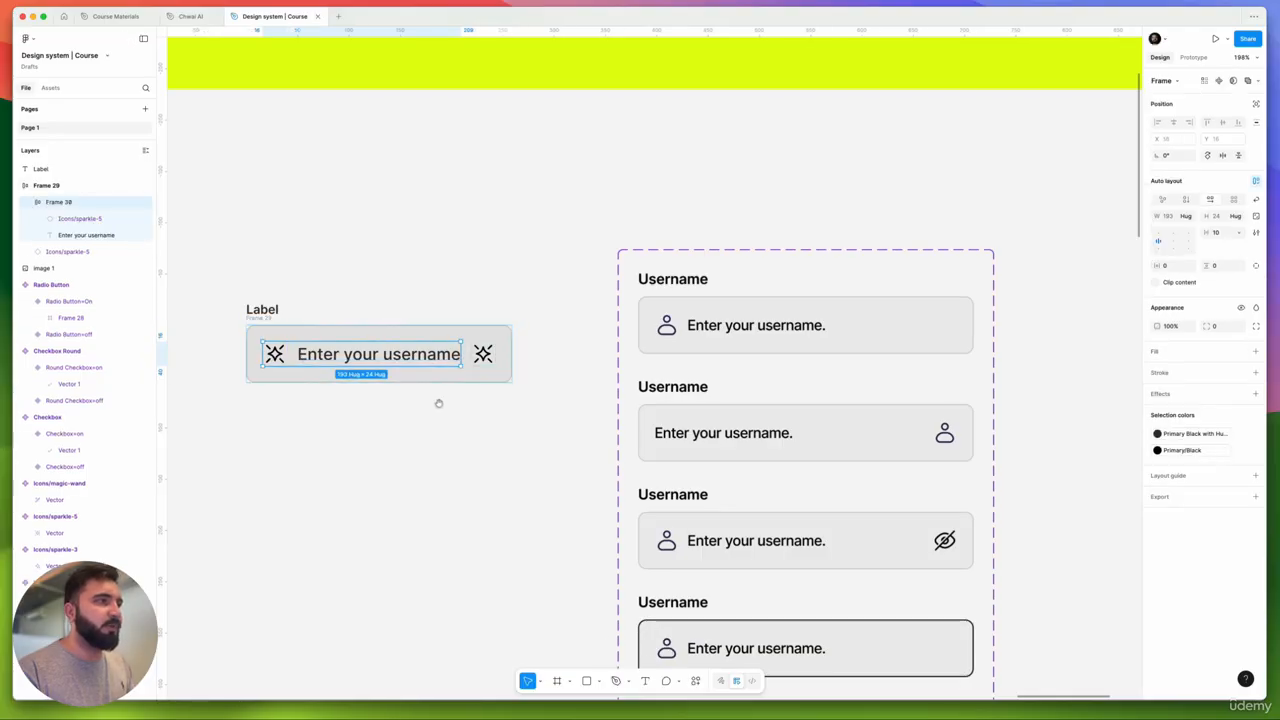
- Widen Frame 29 to about 268 and change its alignment so the right sparkle sits at the end
drag(438, 403, 562, 386)
click(632, 317)
mouse_move(638, 325)
mouse_down()
mouse_move(691, 324)
mouse_move(650, 324)
mouse_up()
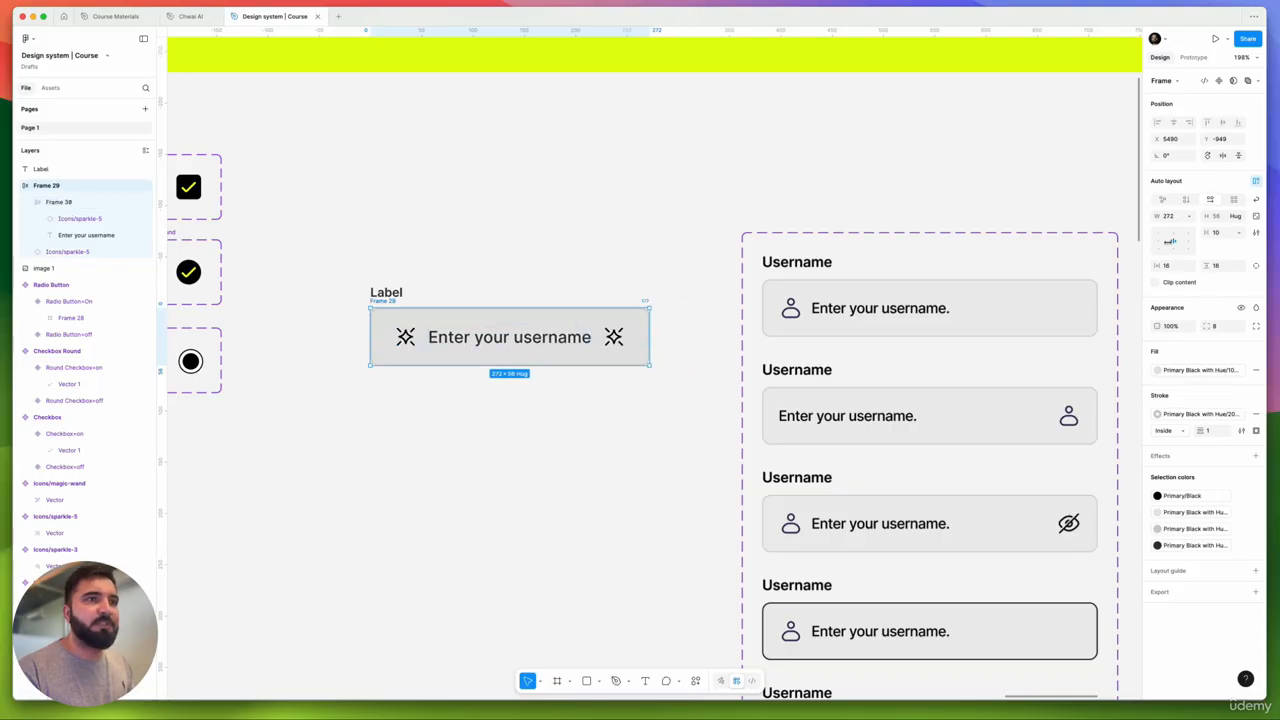
click(1159, 243)
drag(648, 327, 689, 327)
click(418, 340)
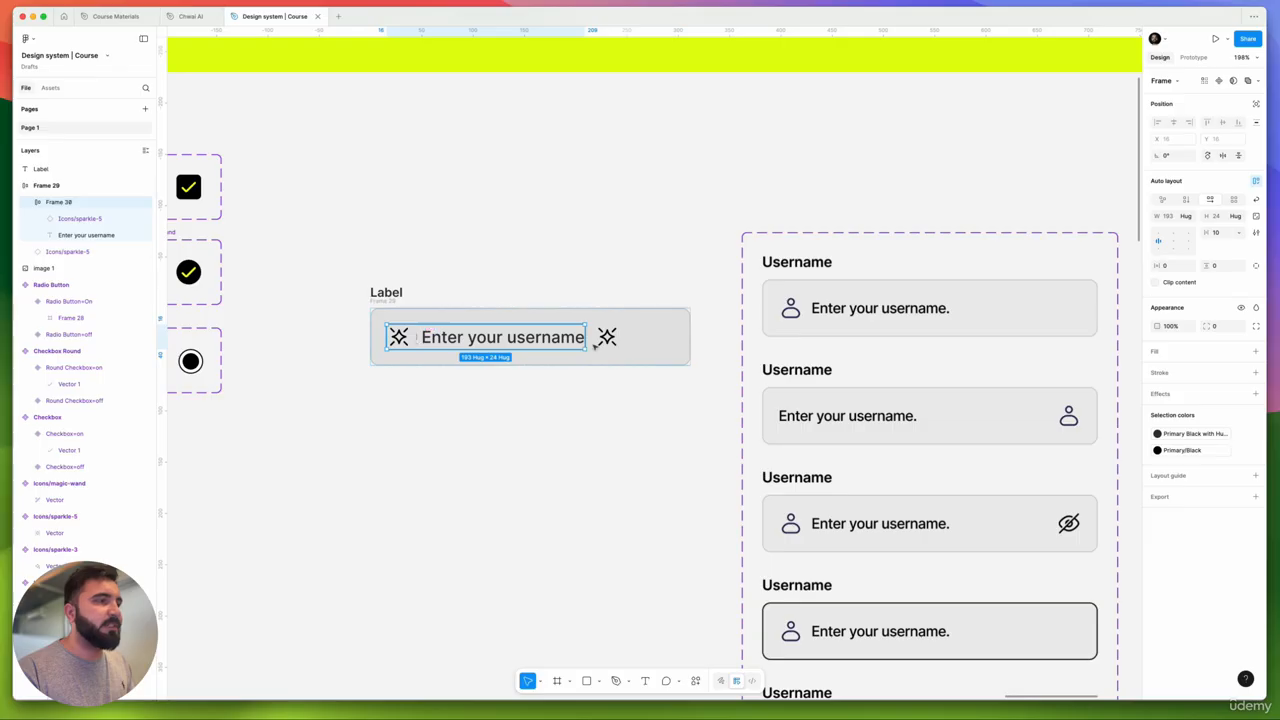
click(634, 351)
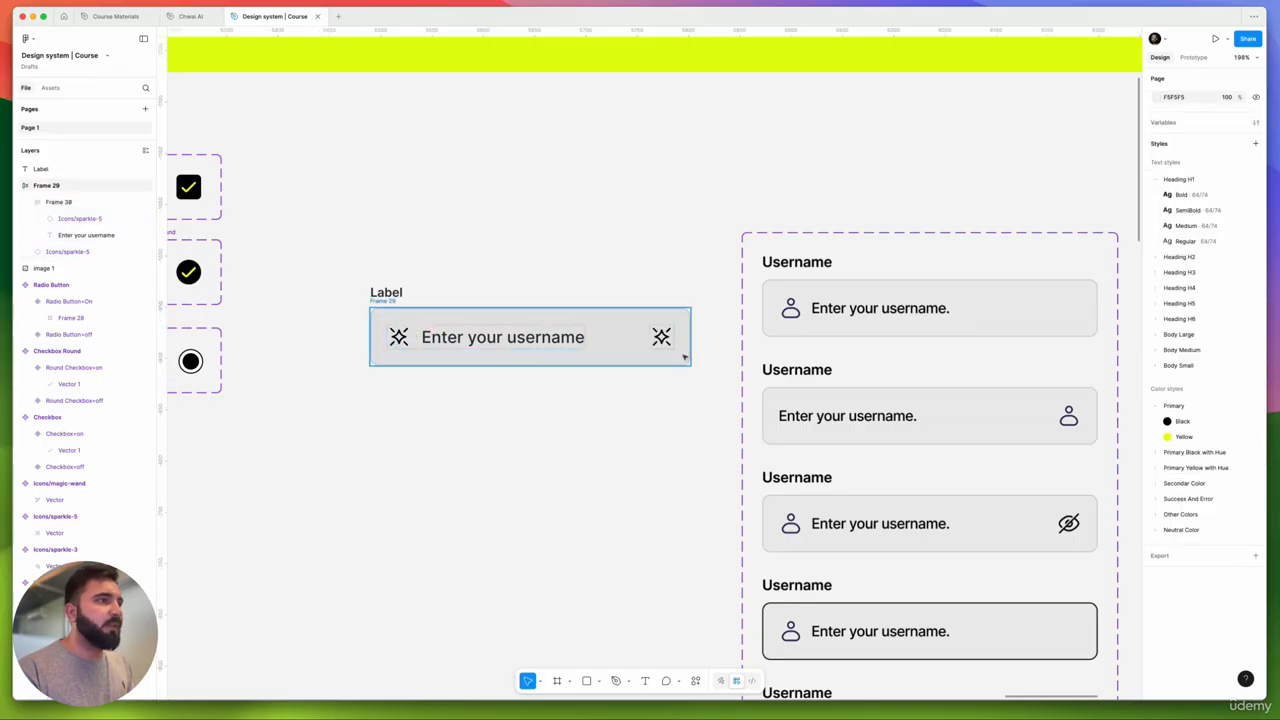
mouse_move(689, 343)
mouse_down()
mouse_move(636, 341)
mouse_move(707, 328)
mouse_move(681, 337)
mouse_up()
drag(698, 237, 358, 389)
click(357, 338)
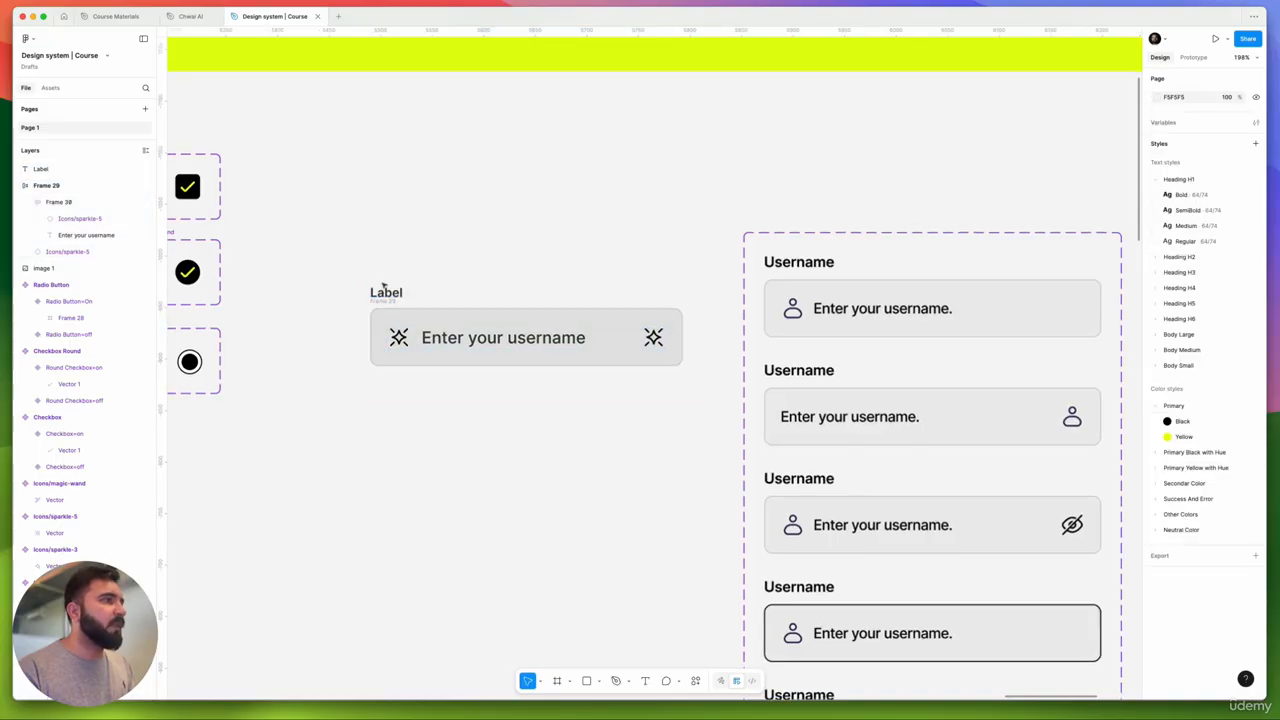
scroll(385, 290, up, 5)
scroll(385, 294, down, 4)
scroll(433, 347, down, 5)
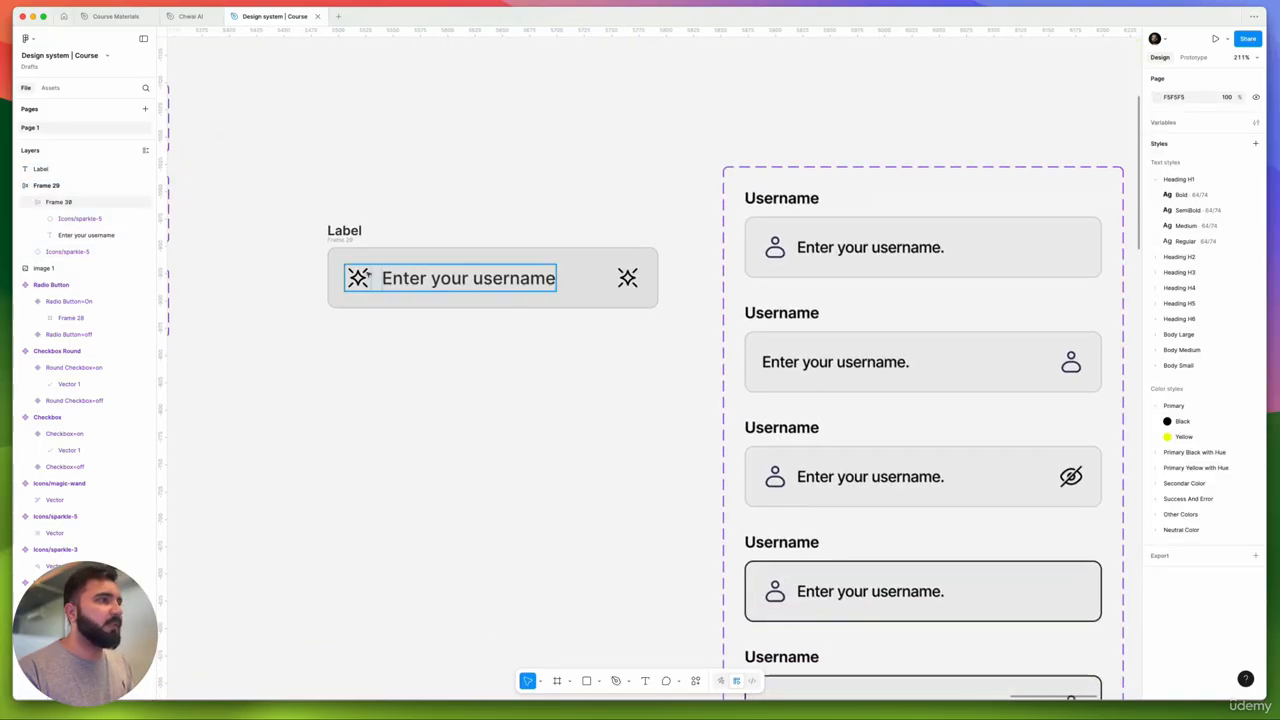
- Copy the Label below the input and give the copy the Body Small/Regular style
scroll(431, 260, up, 5)
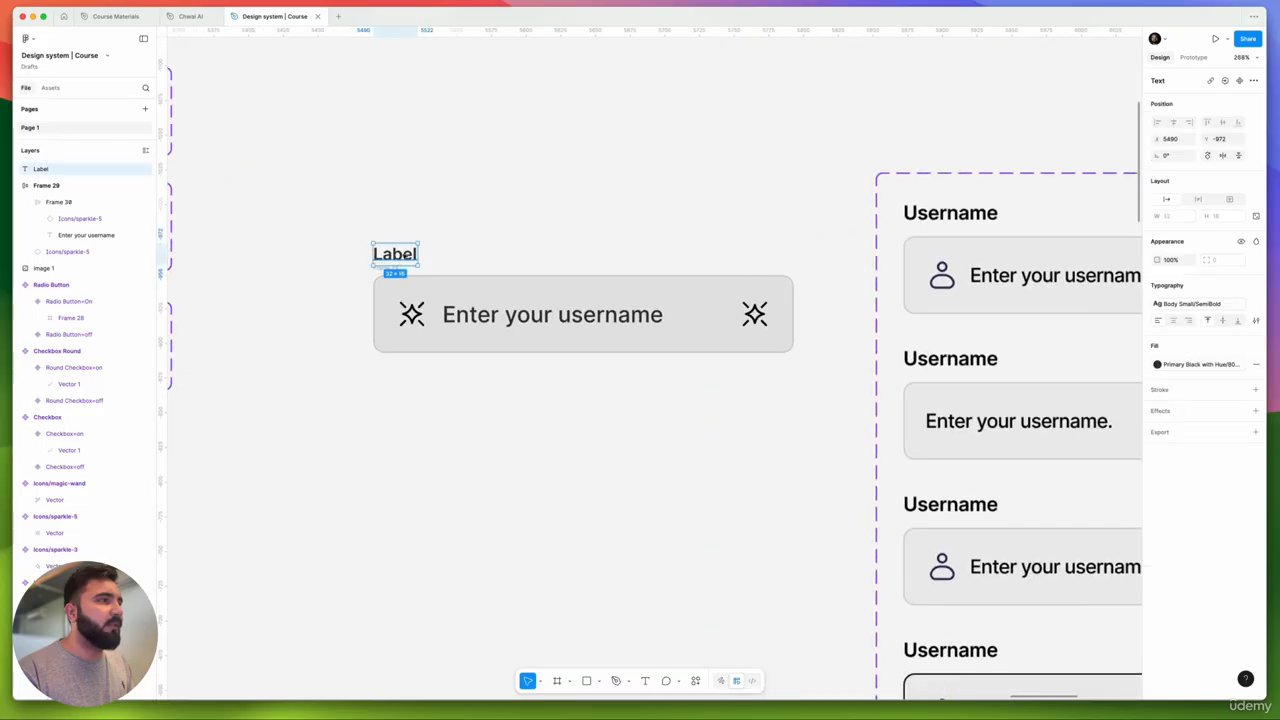
drag(394, 251, 408, 372)
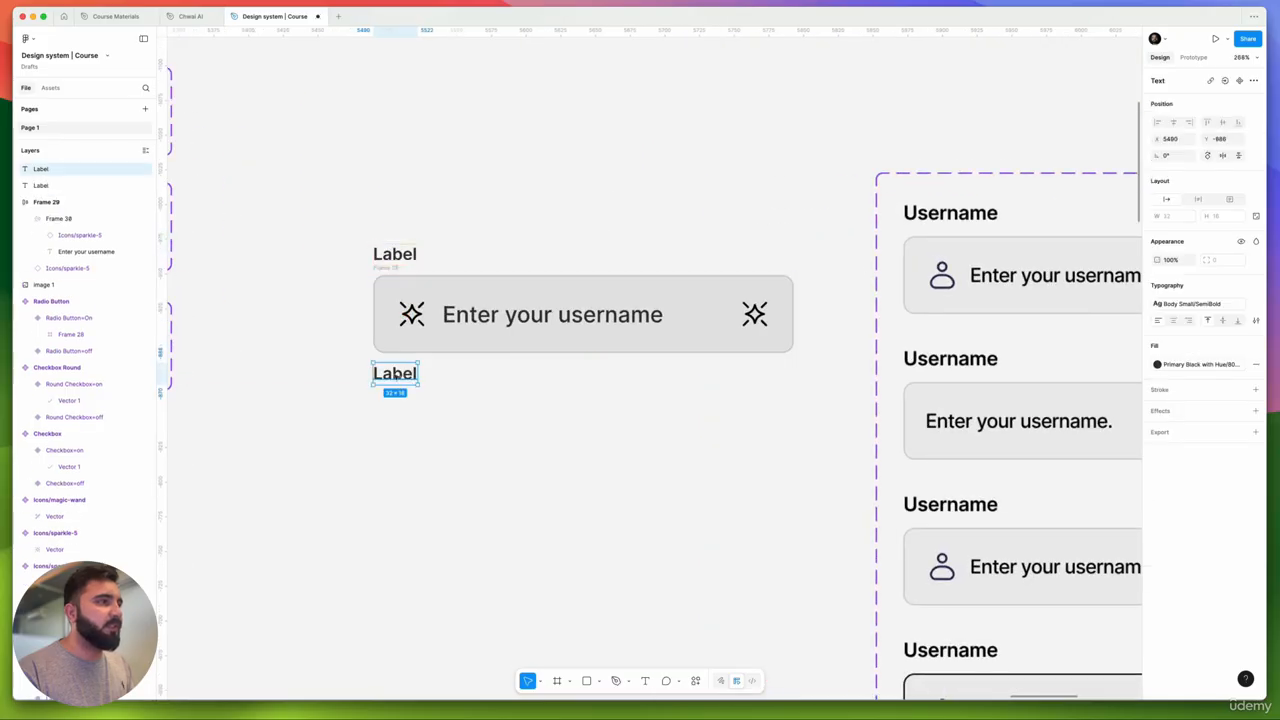
scroll(395, 378, down, 2)
click(1200, 303)
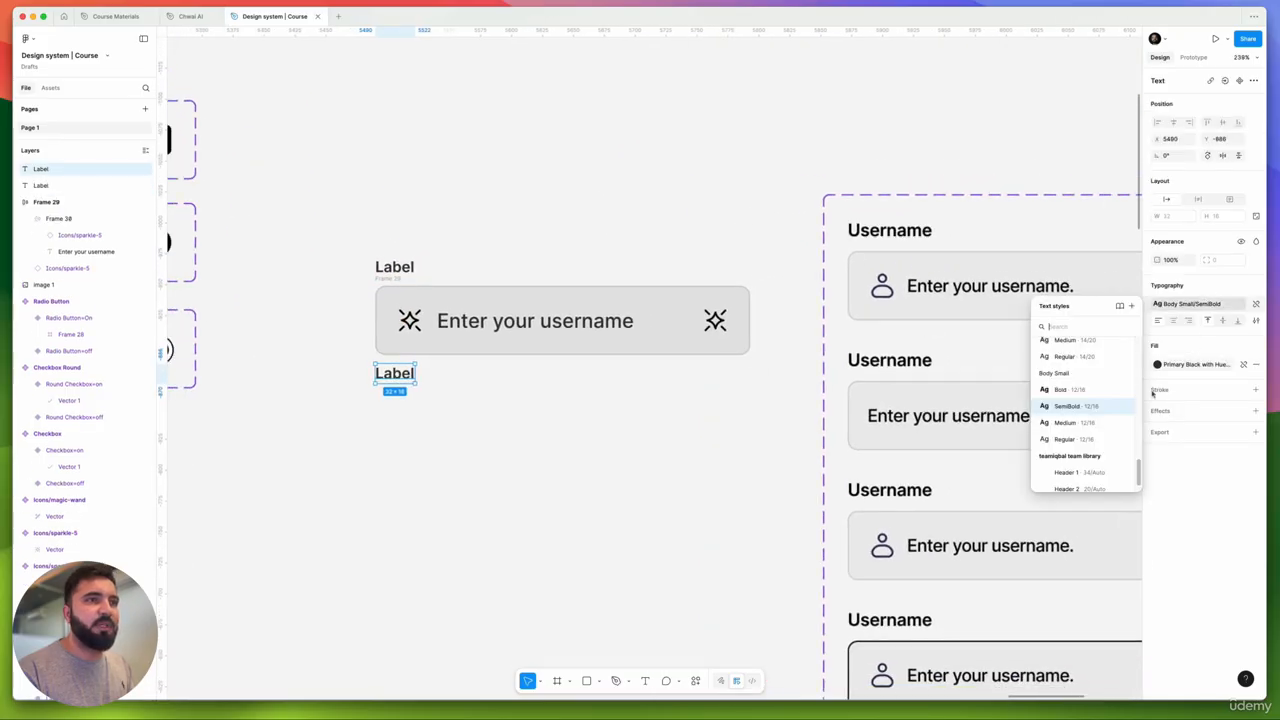
click(1084, 438)
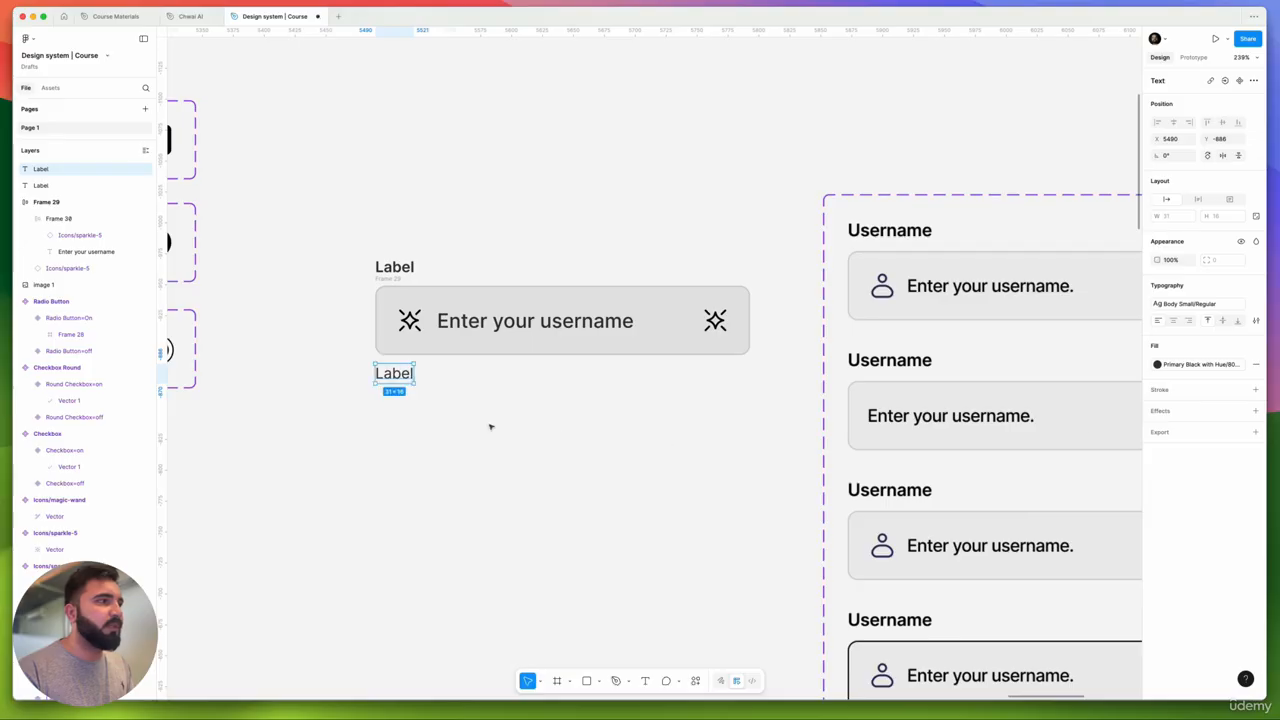
- Change the copied text to read 'Info text'
scroll(460, 360, down, 5)
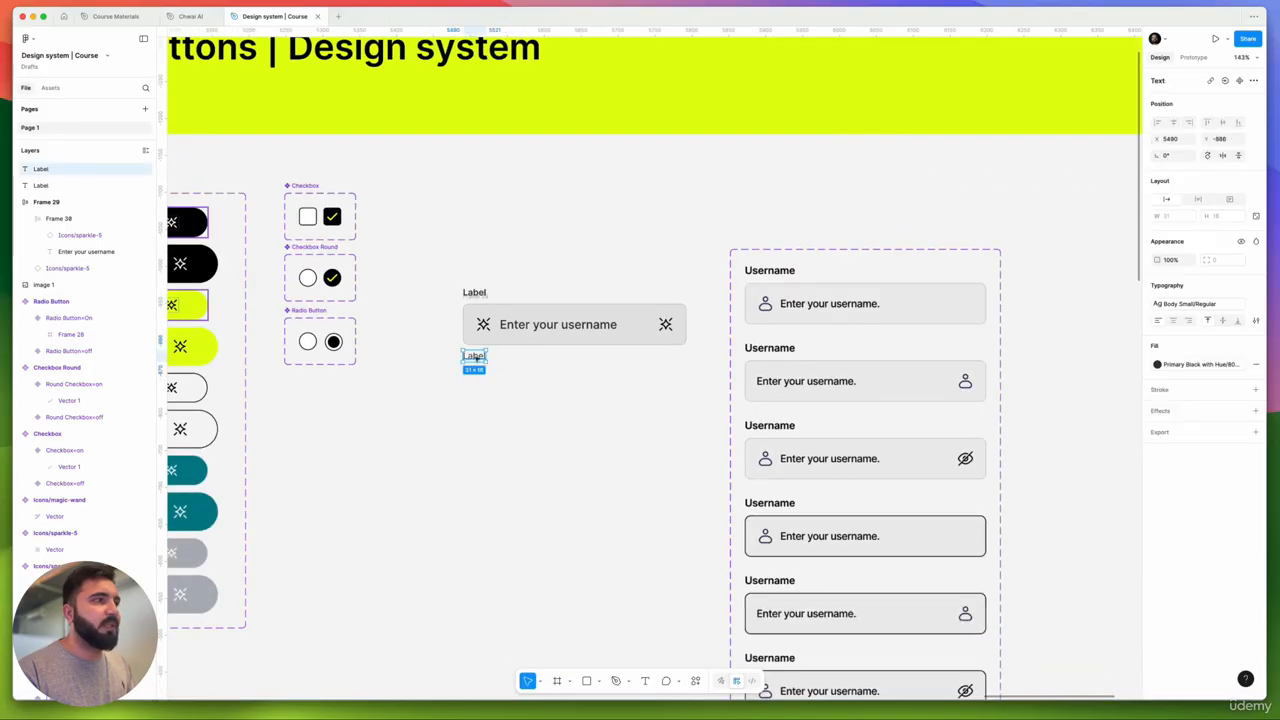
double_click(474, 356)
text(Info)
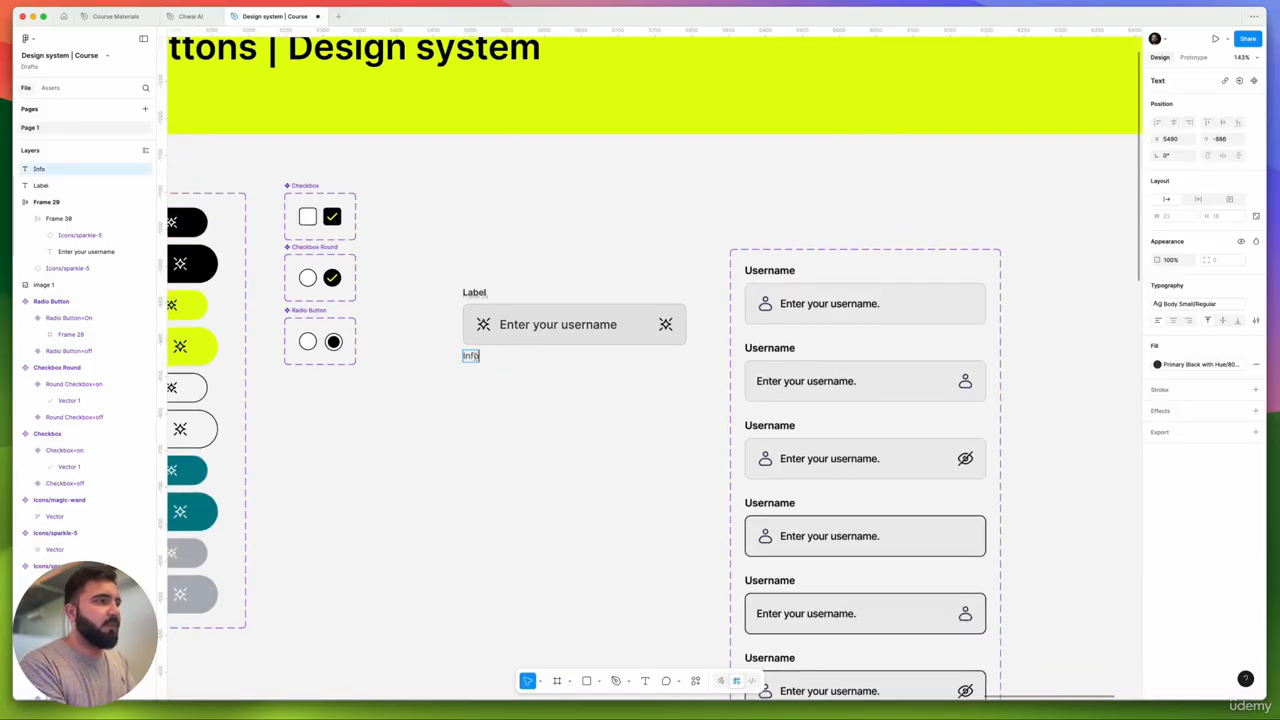
text( text)
key(Escape)
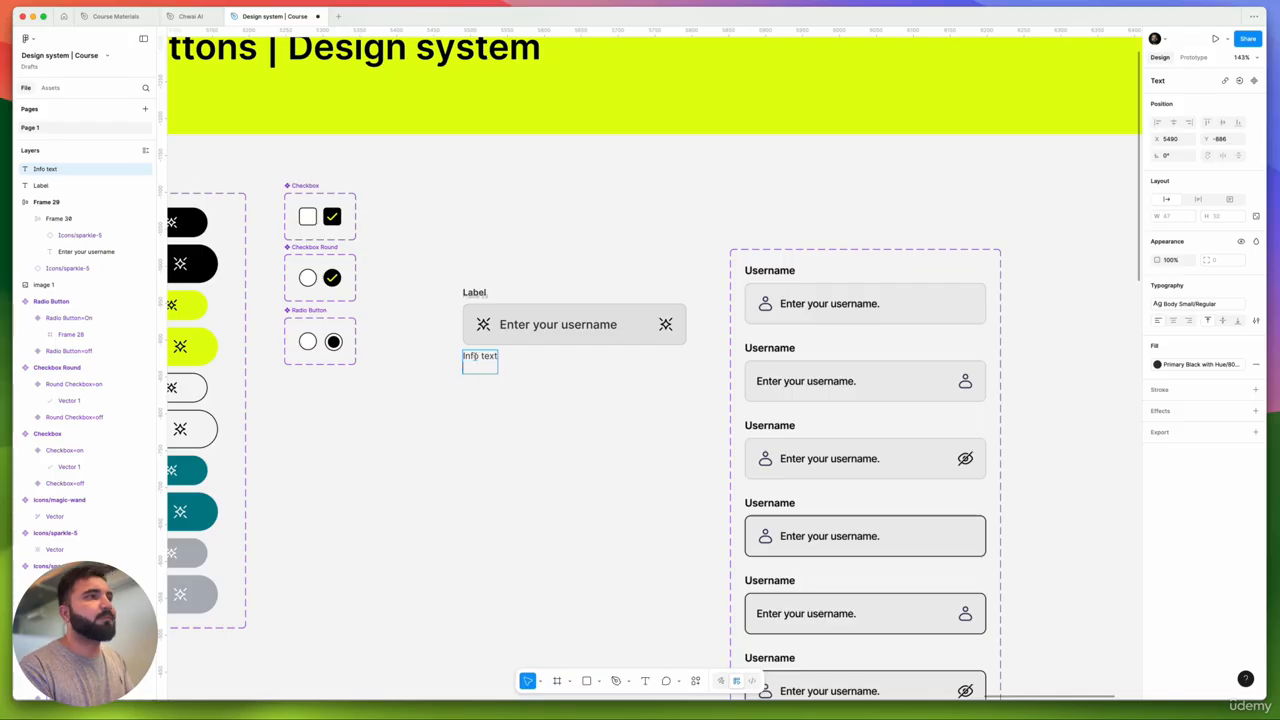
scroll(428, 367, down, 1)
scroll(420, 330, up, 5)
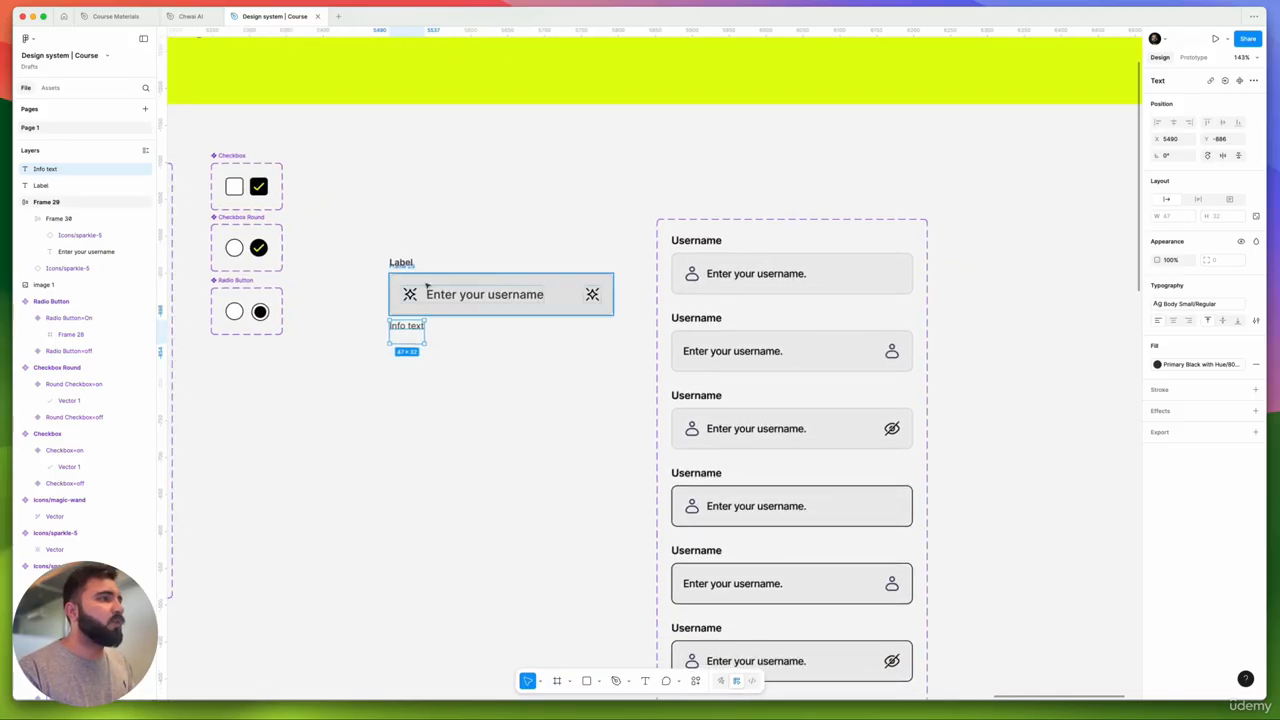
double_click(384, 393)
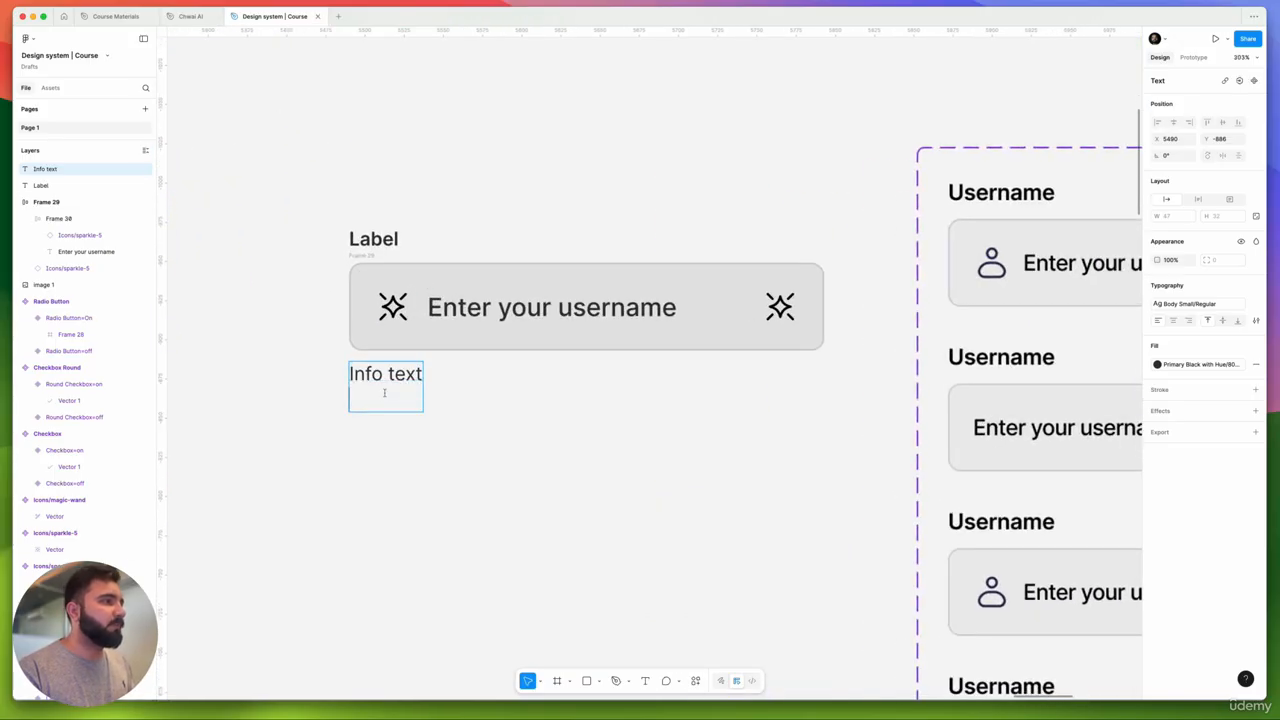
key(Escape)
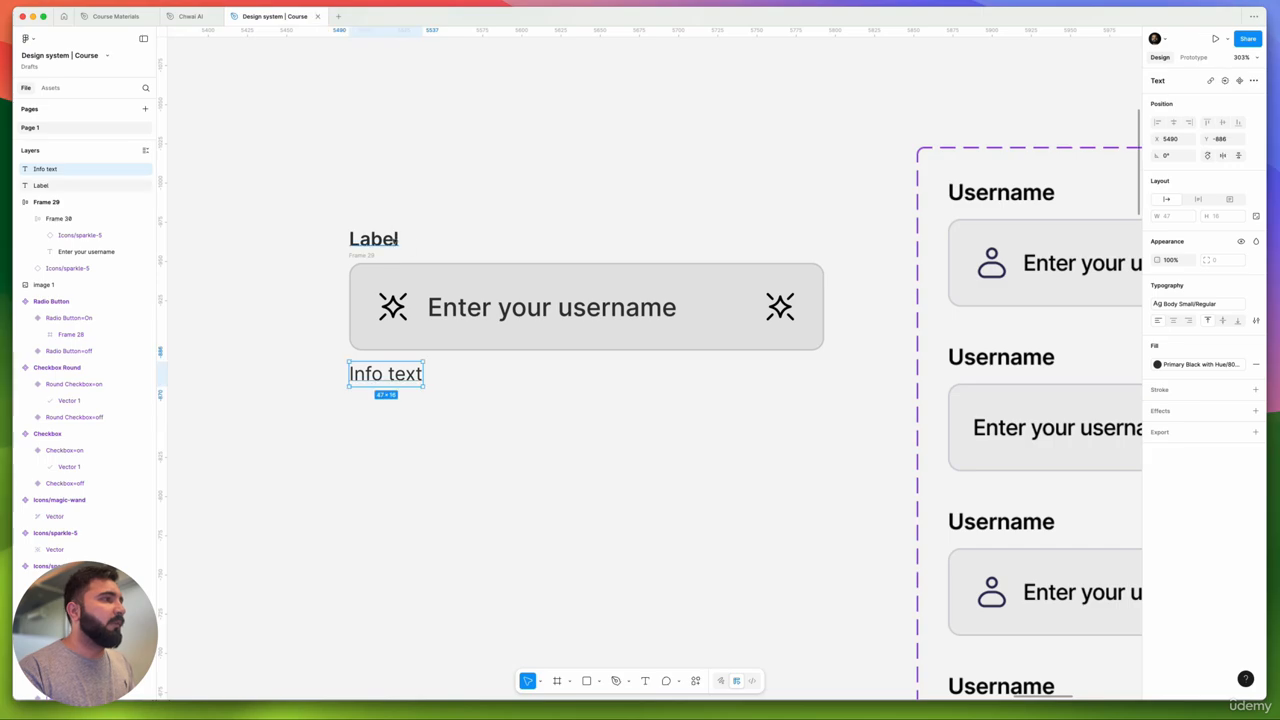
click(390, 242)
click(429, 296)
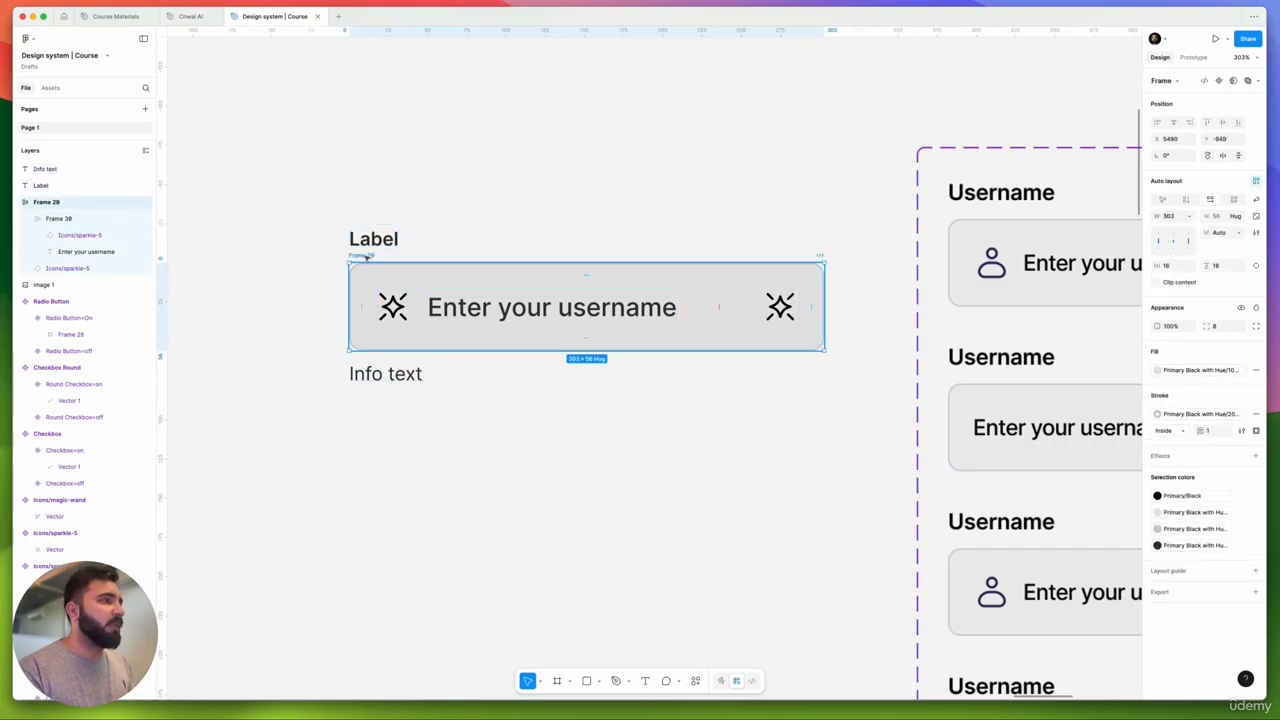
- Wrap Label and input in auto layout, then nest them with Info text in an outer auto-layout frame
shift+click(370, 240)
key(shift+a)
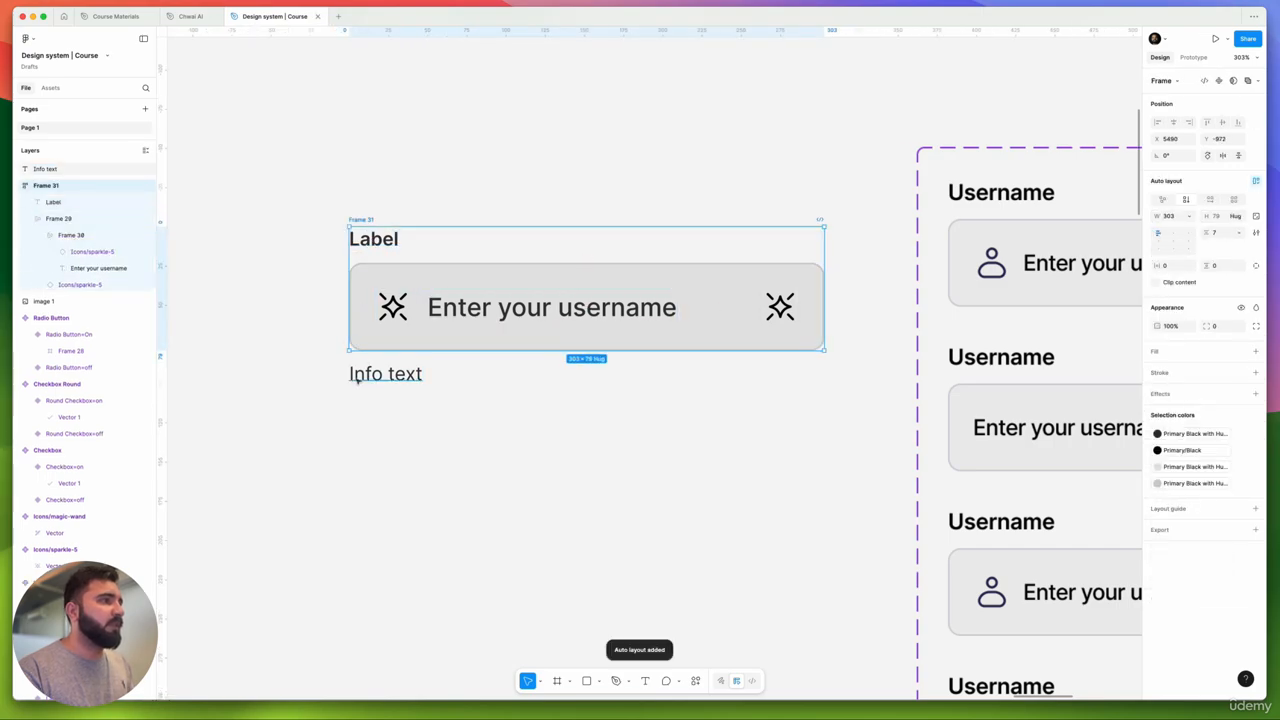
shift+click(358, 375)
key(shift+a)
click(470, 476)
click(362, 219)
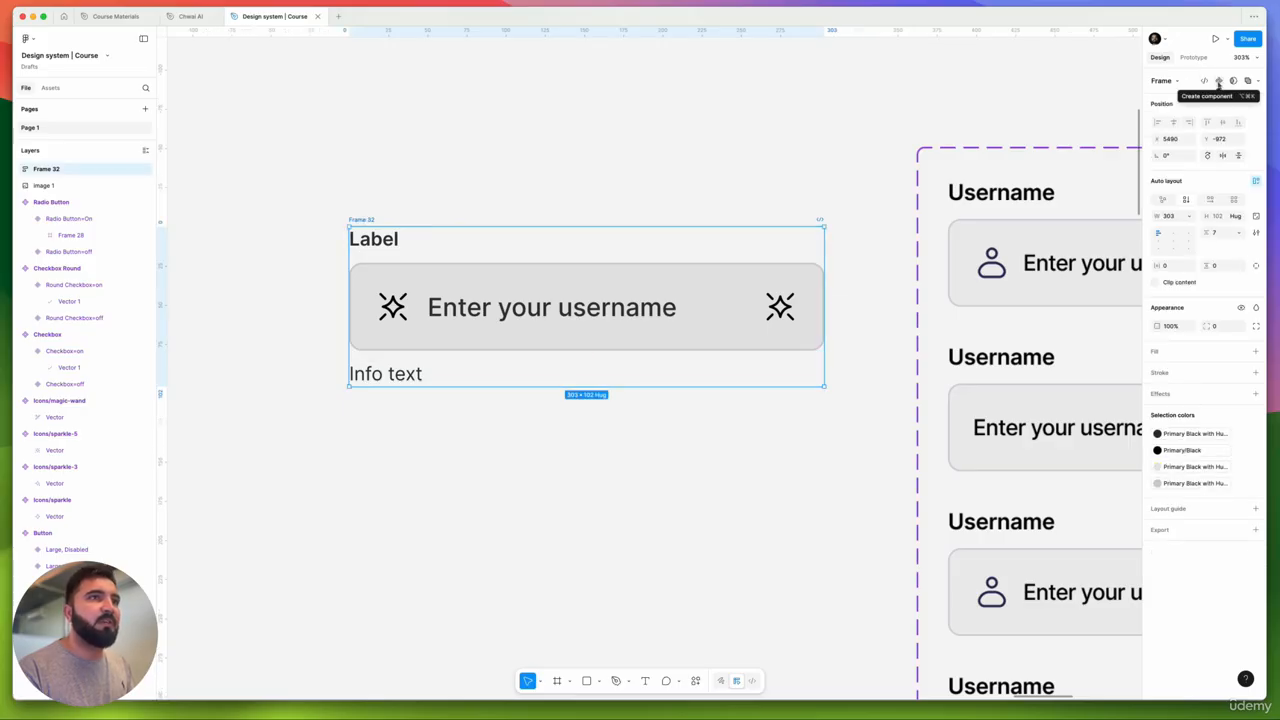
- Turn the outer frame into a component named 'Input Field'
click(1218, 81)
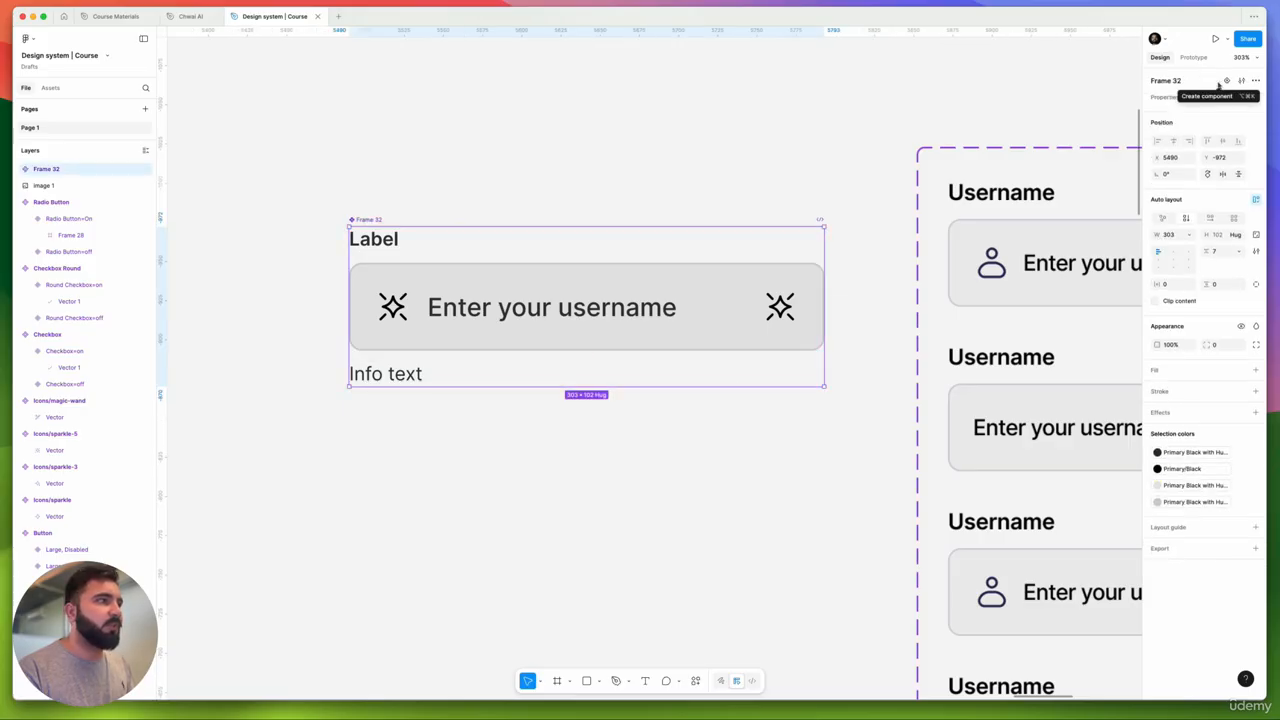
double_click(362, 219)
text(Inp)
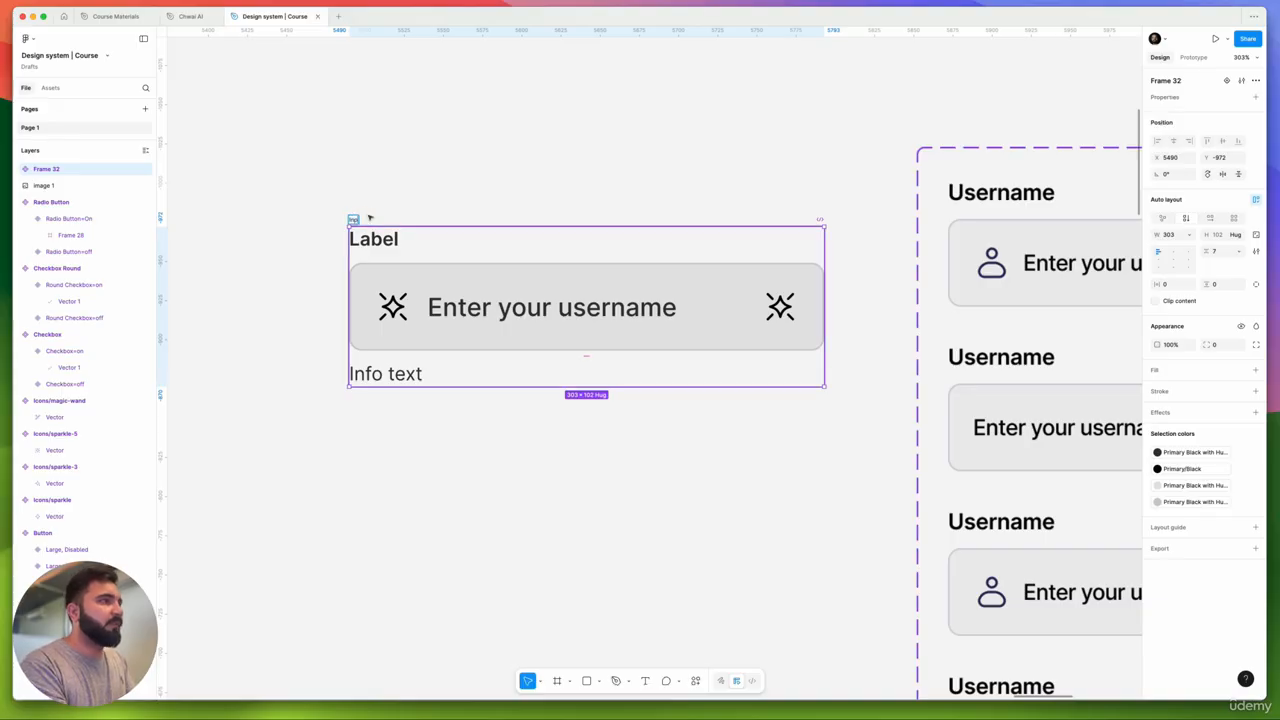
text(ut)
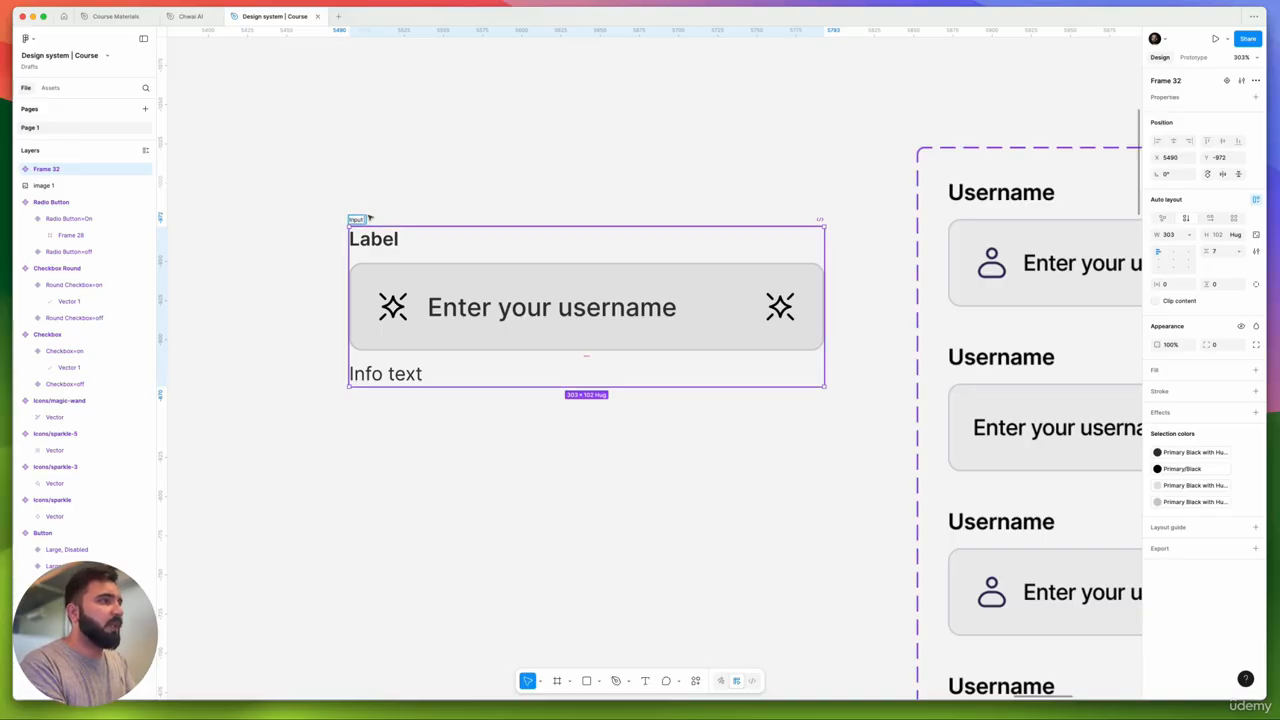
text( Field)
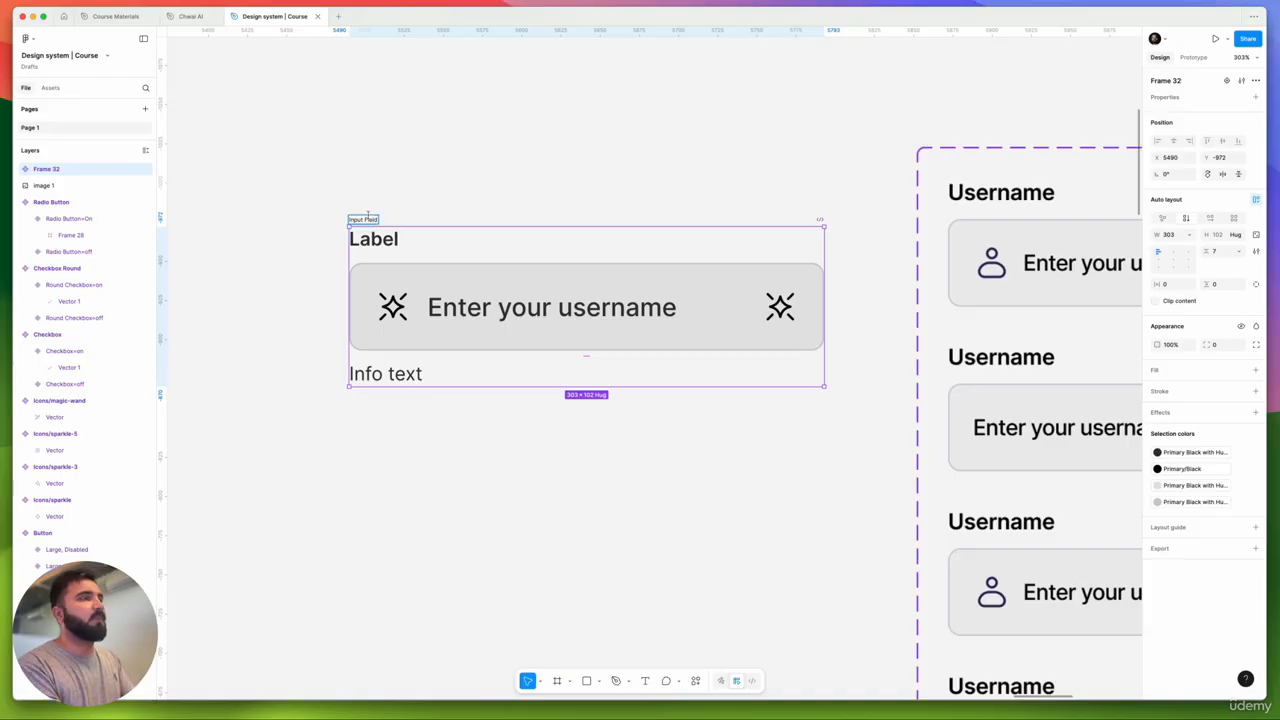
key(Return)
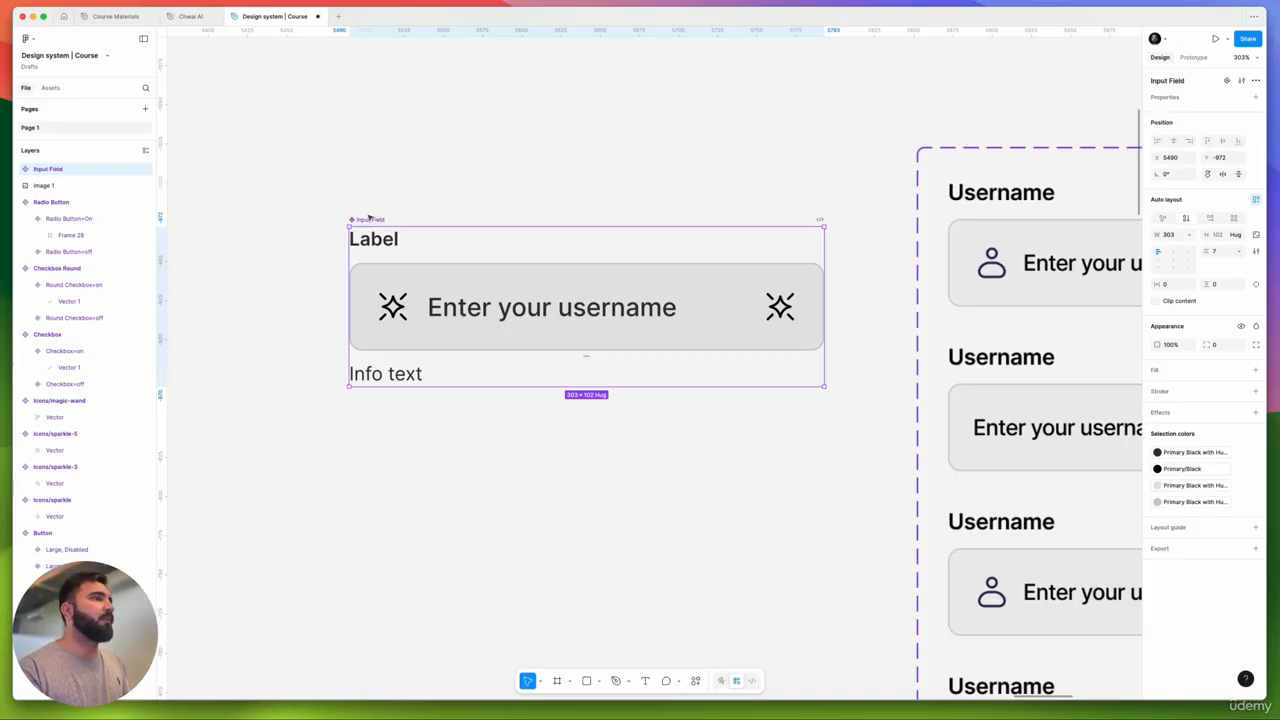
click(403, 183)
scroll(608, 204, down, 6)
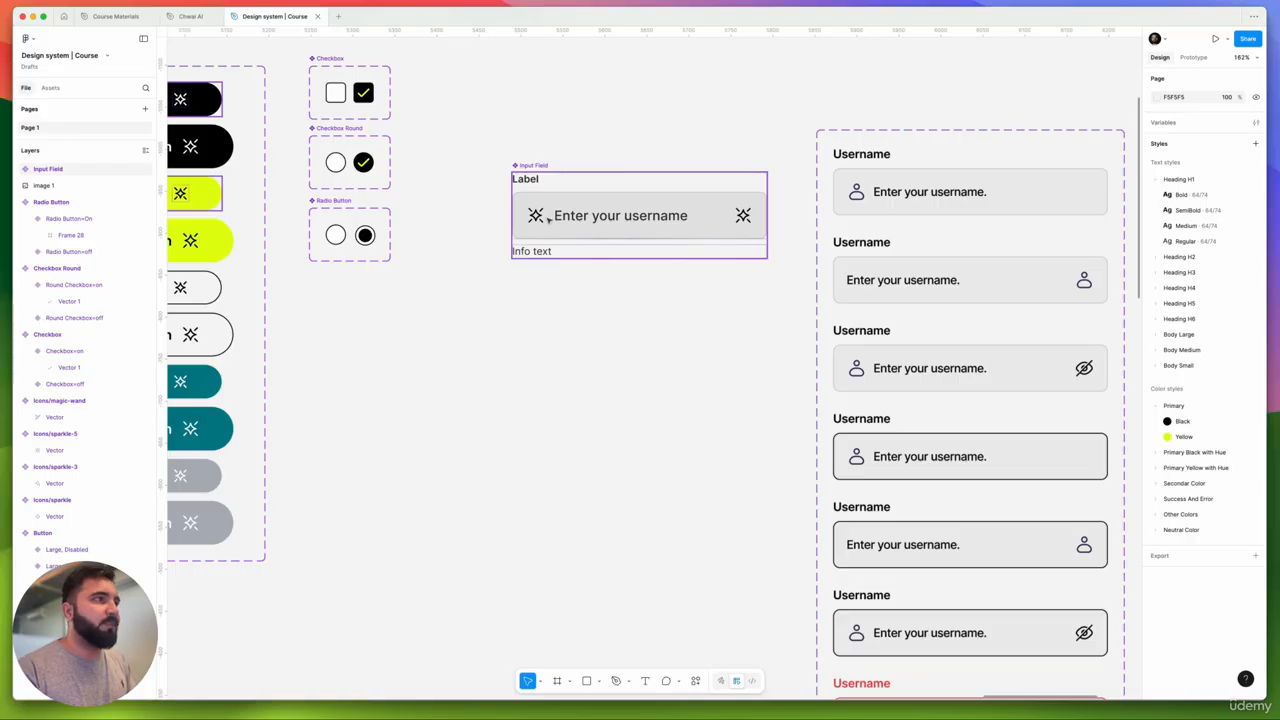
click(544, 170)
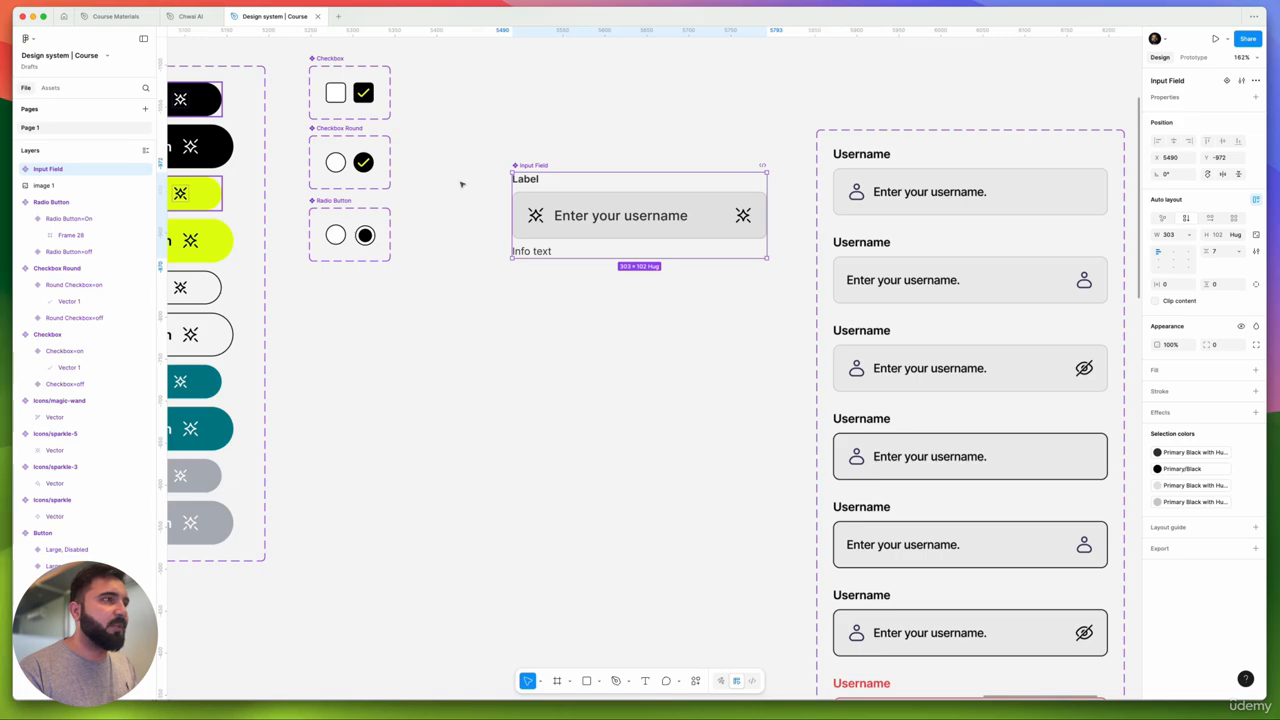
- Create a boolean 'Label' visibility property for the Label text, then start a text-content property
scroll(543, 186, up, 5)
click(519, 184)
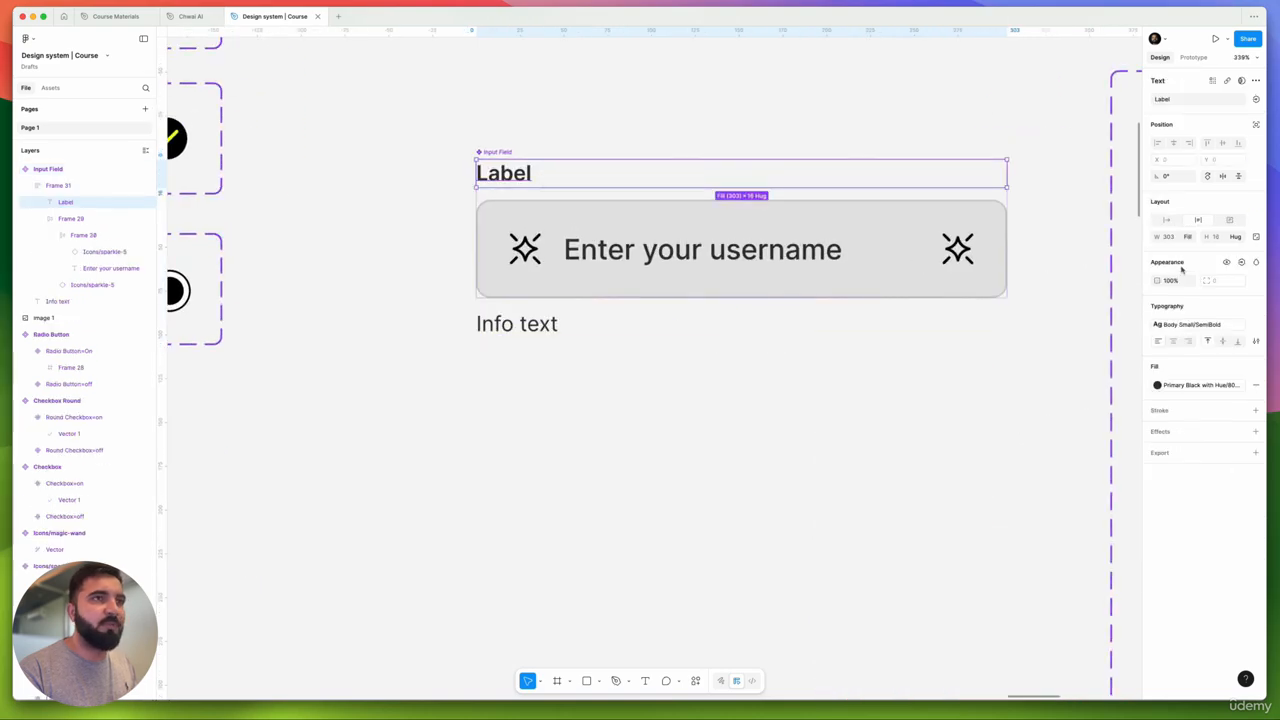
click(1240, 263)
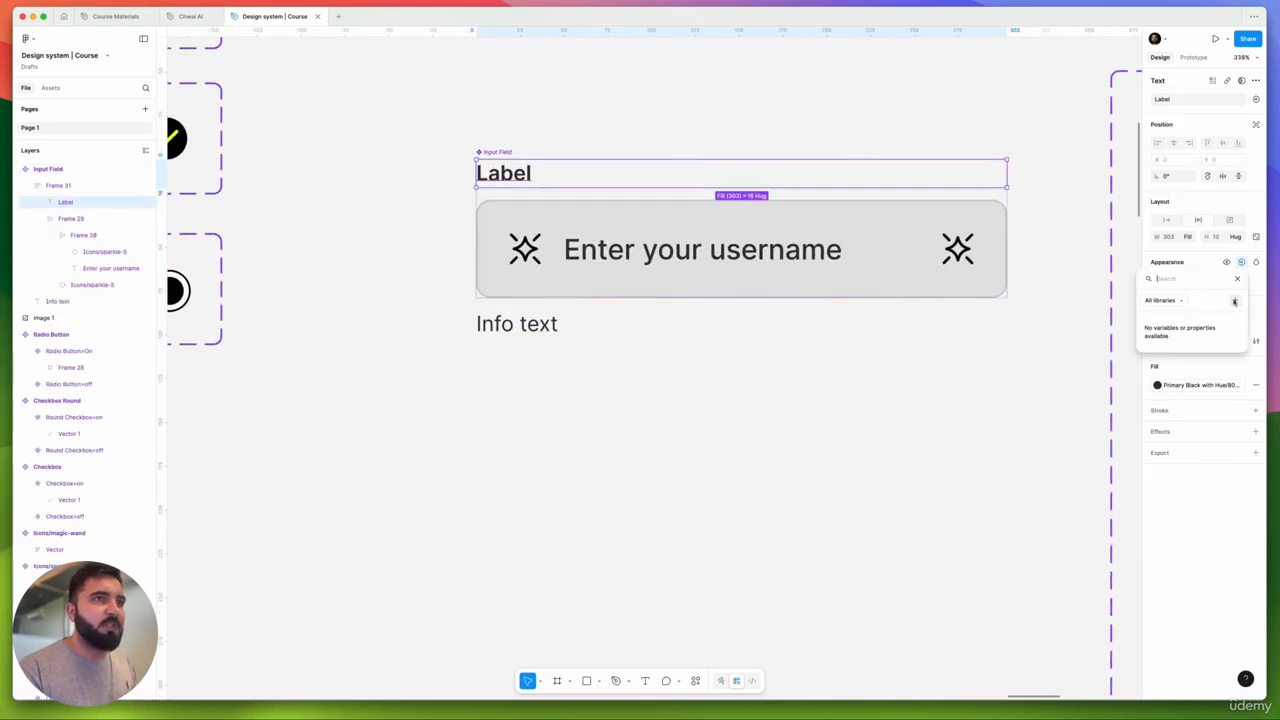
click(1235, 301)
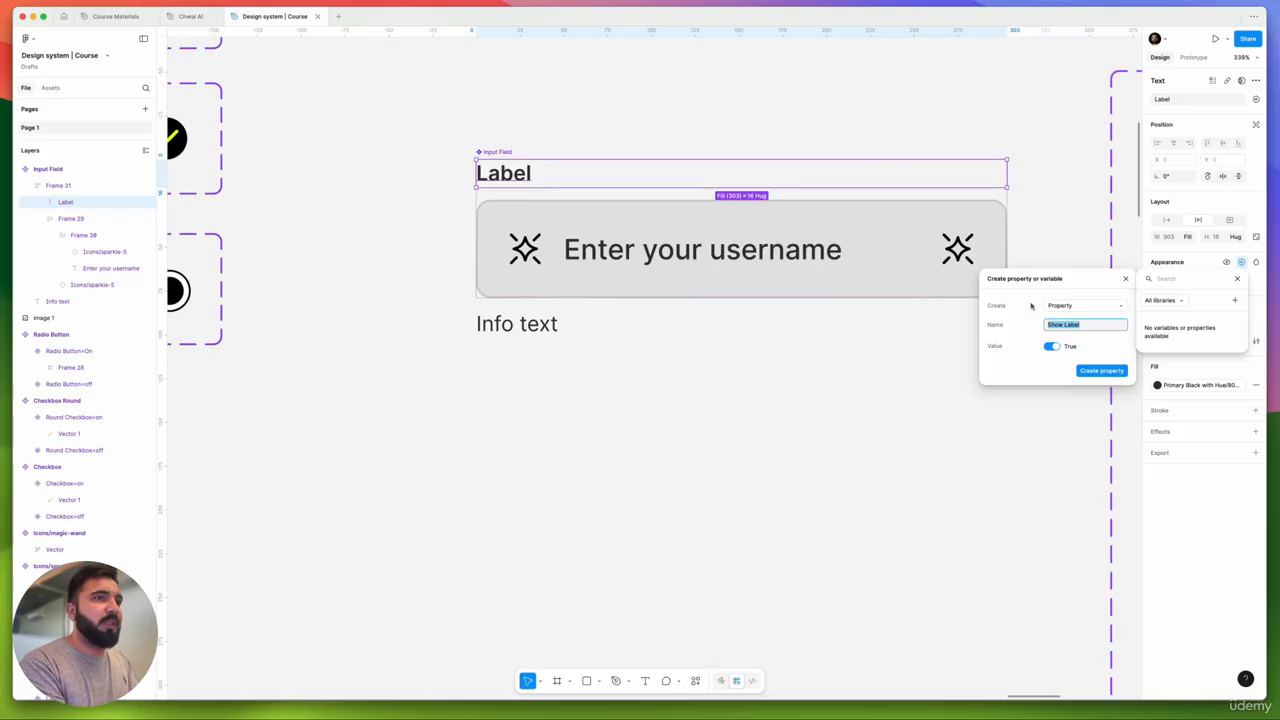
text(La)
key(Return)
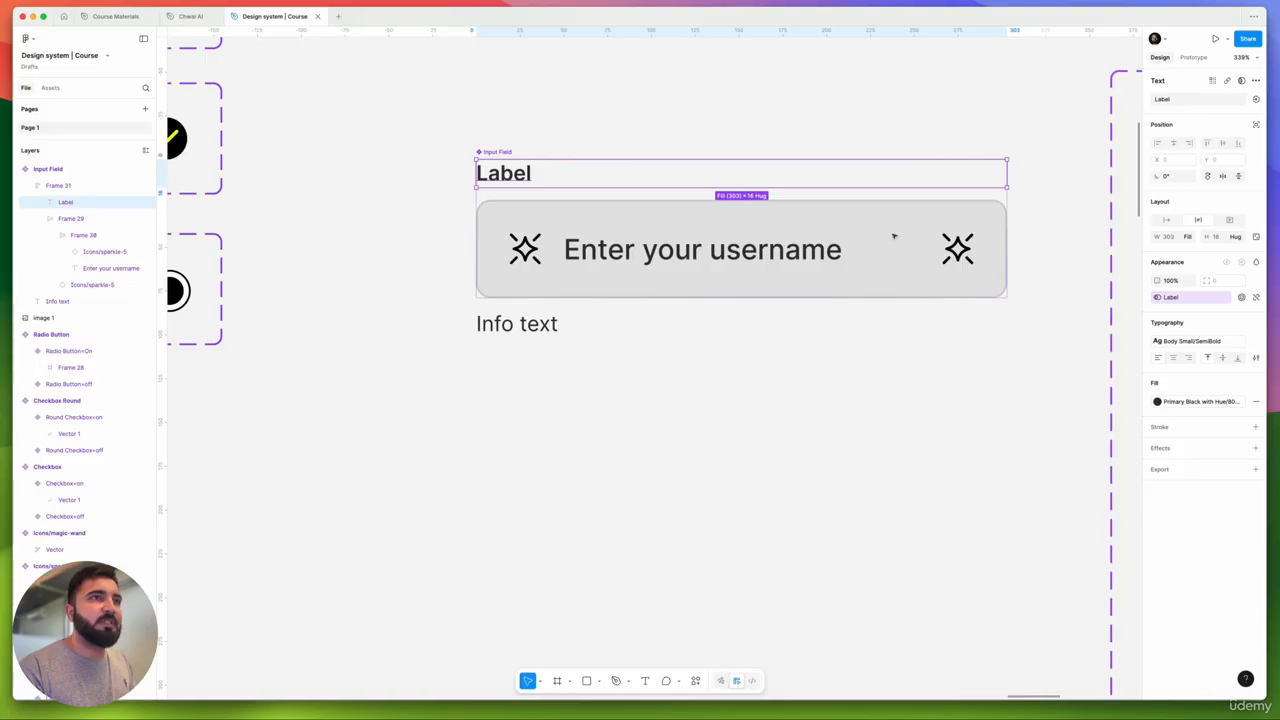
click(1256, 99)
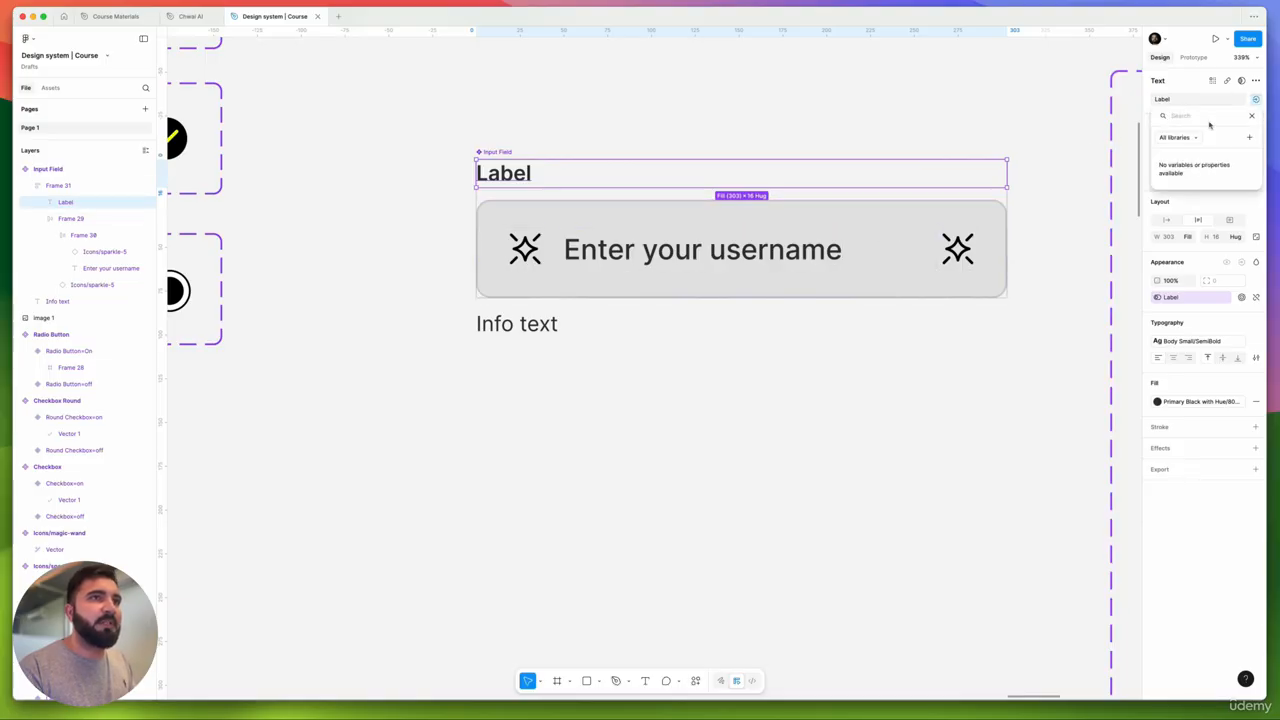
click(1248, 137)
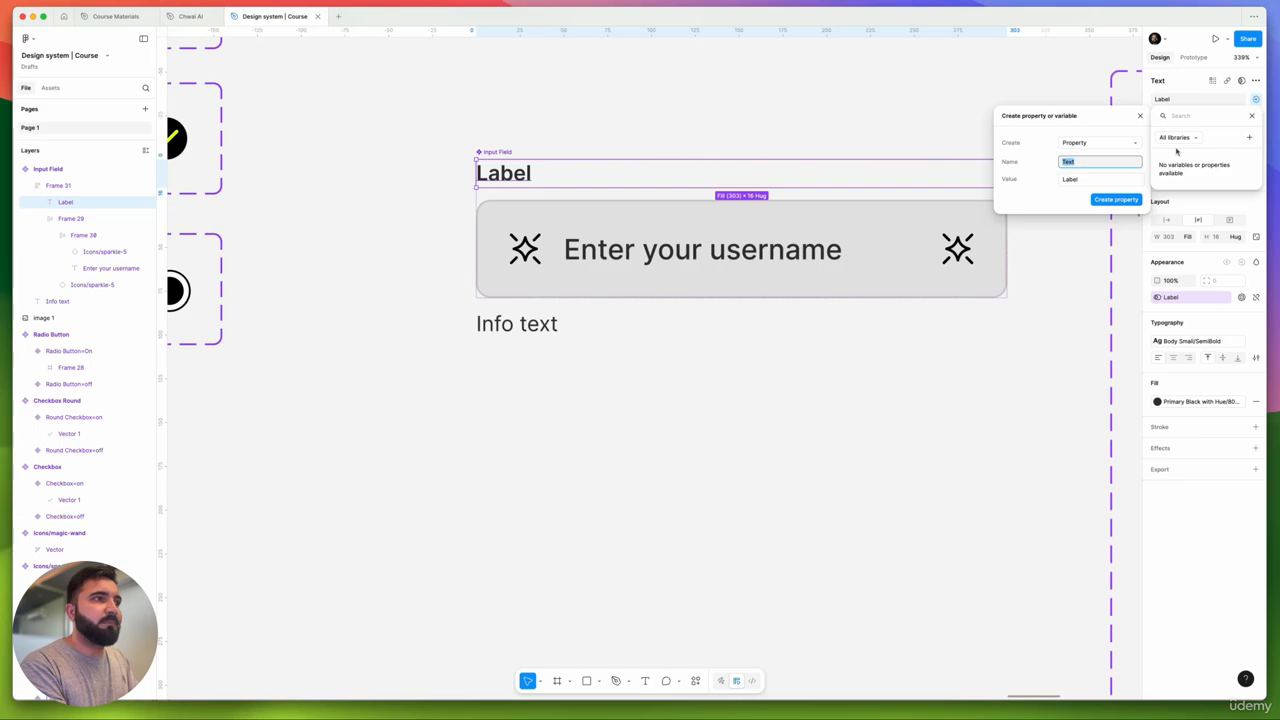
- Create a 'Placeholder text' text property for the username placeholder text
click(717, 271)
super+click(717, 262)
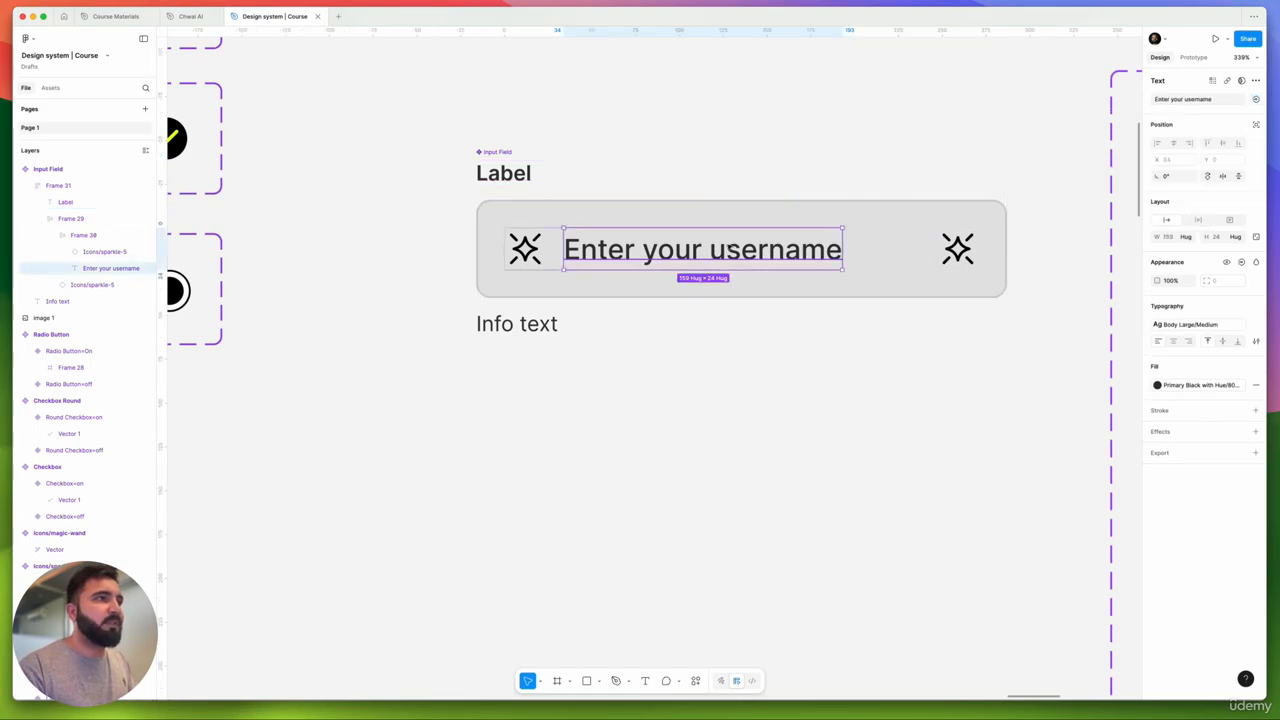
click(1256, 100)
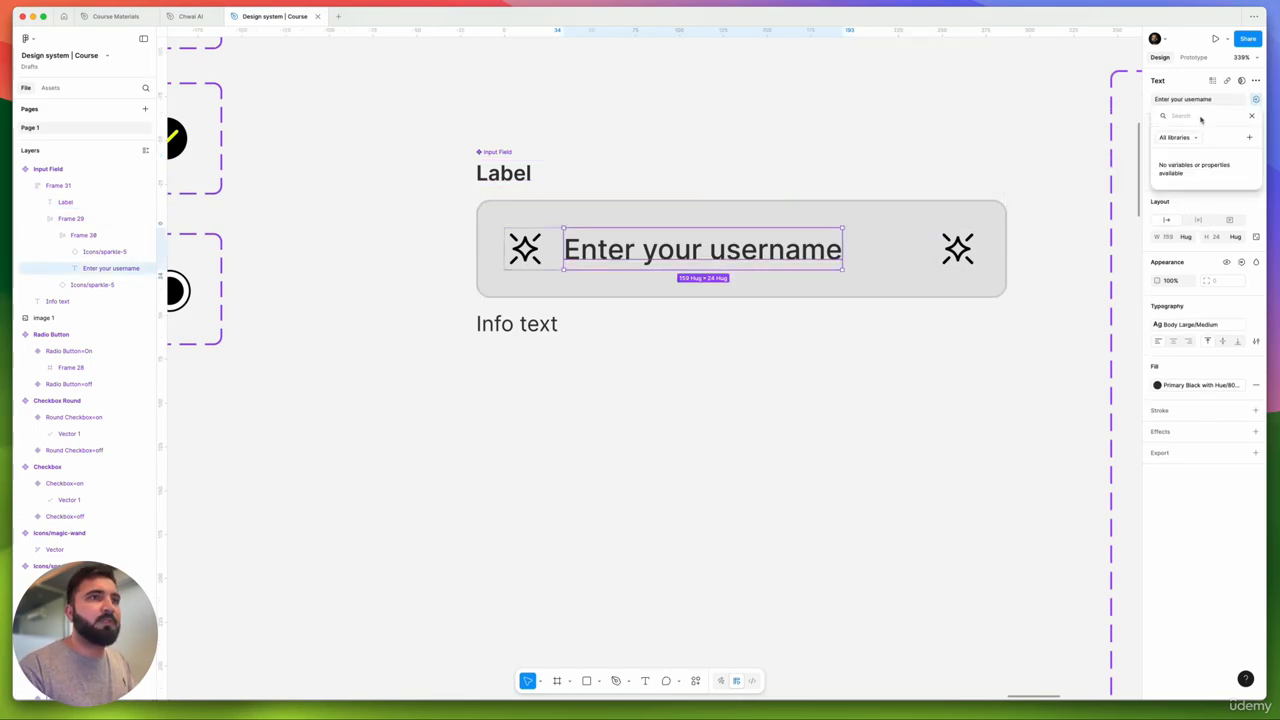
click(1250, 138)
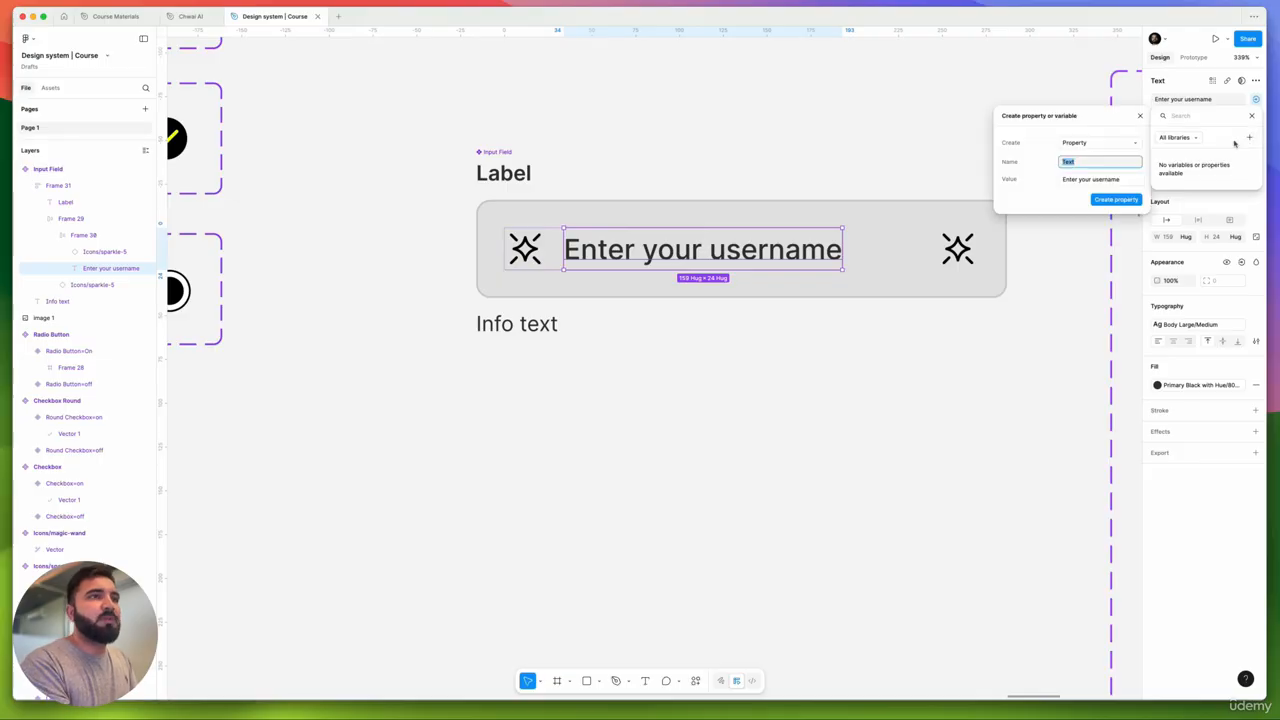
text(Place)
key(BackSpace)
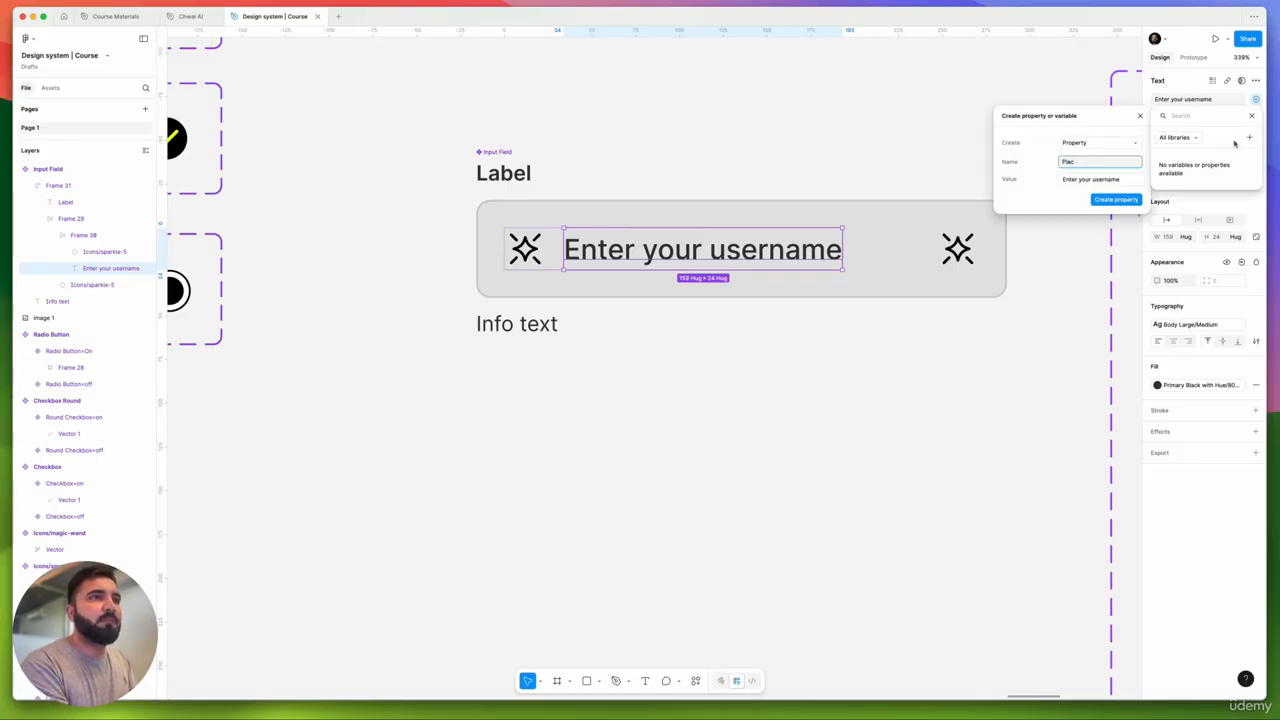
text(holder)
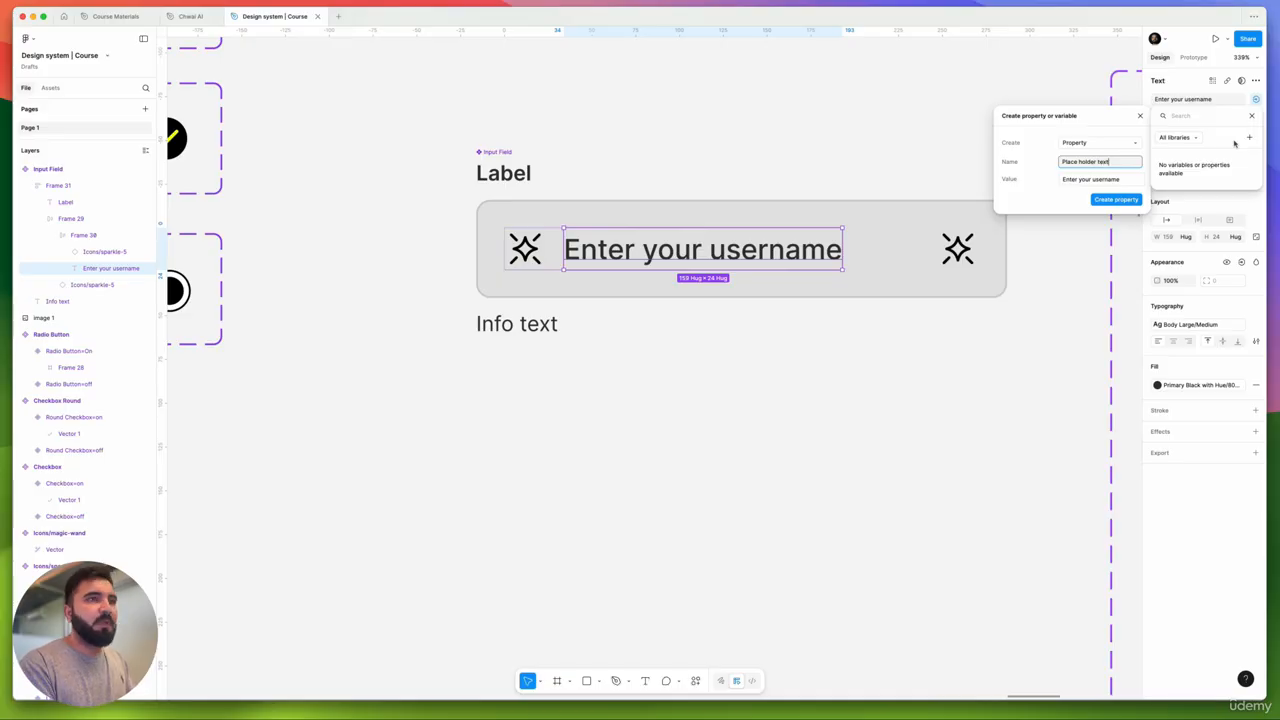
text( text)
key(Return)
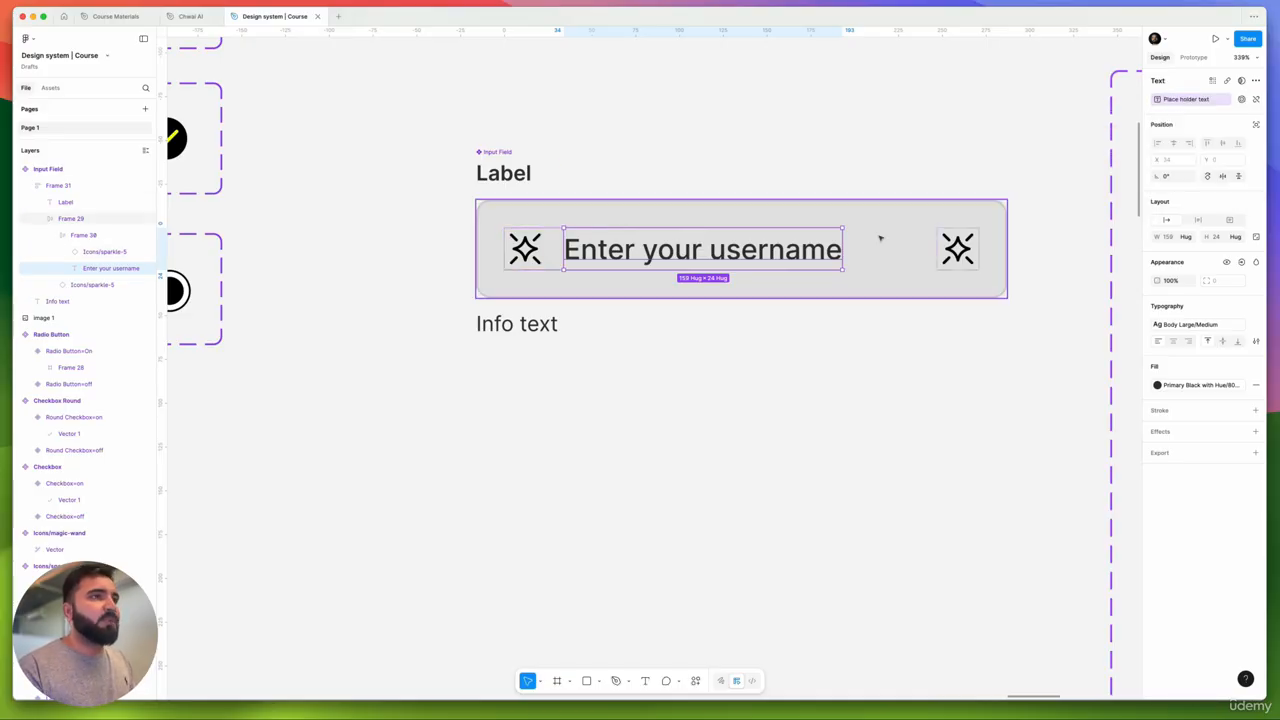
- Add a 'Left Icon' boolean visibility property for the left layer
click(1241, 262)
click(1234, 301)
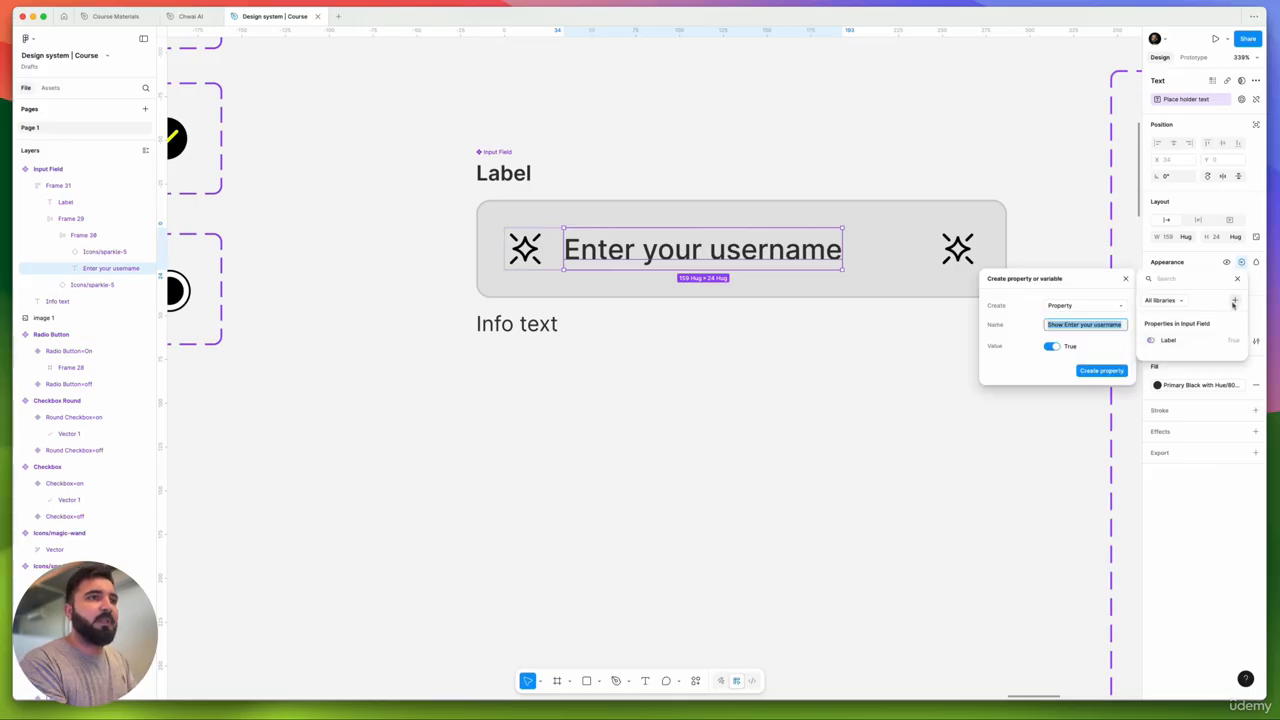
text(Left Icon)
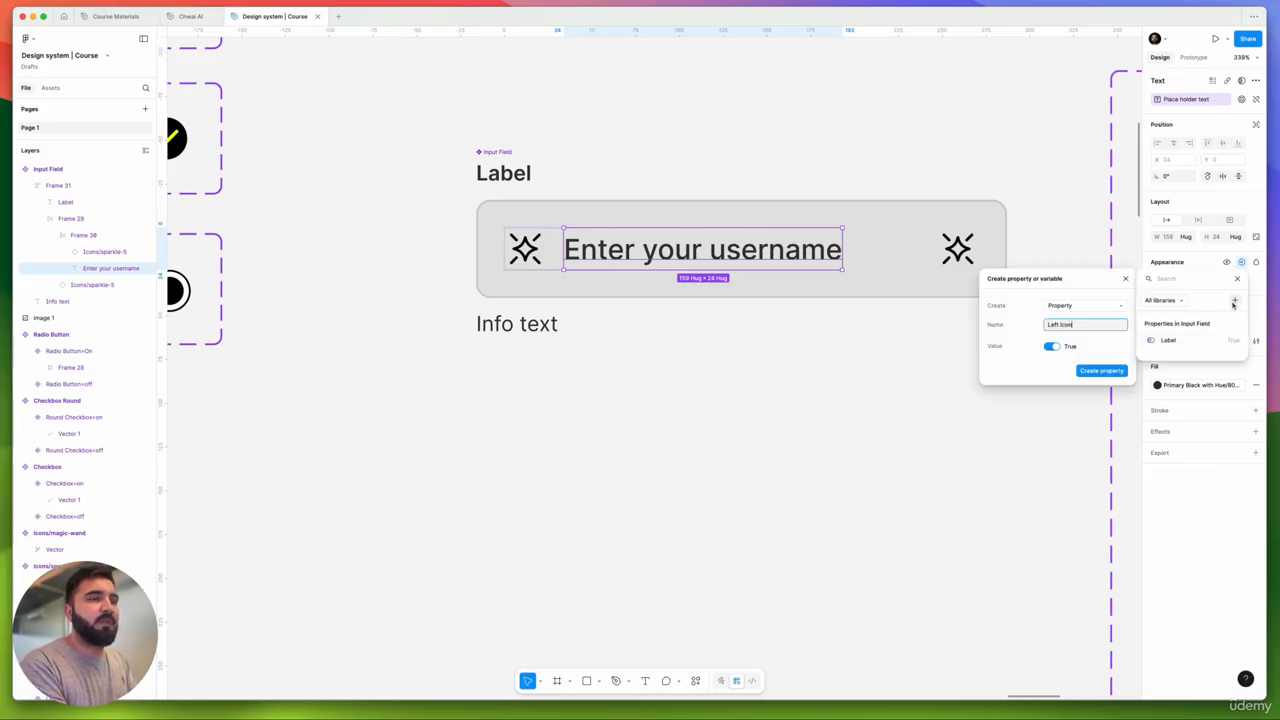
key(Return)
key(Escape)
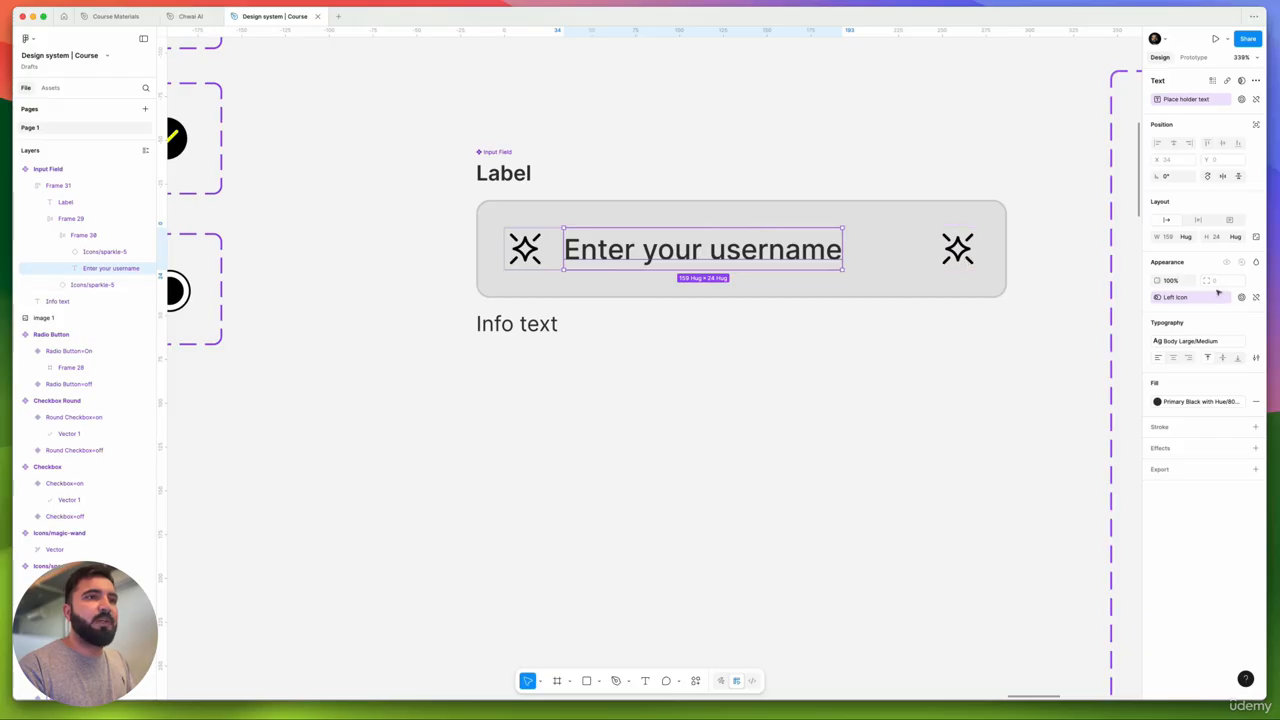
- Tie the right sparkle's visibility to a new 'Right Icon' boolean property
click(975, 254)
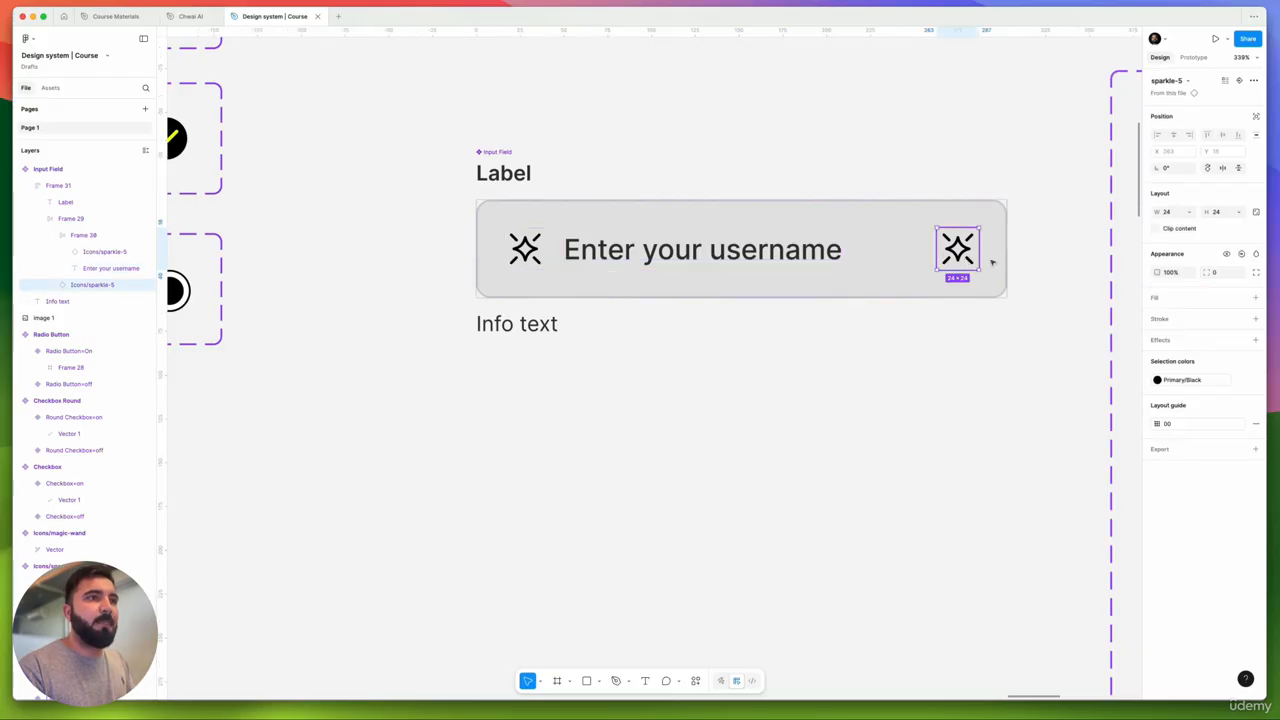
click(1241, 254)
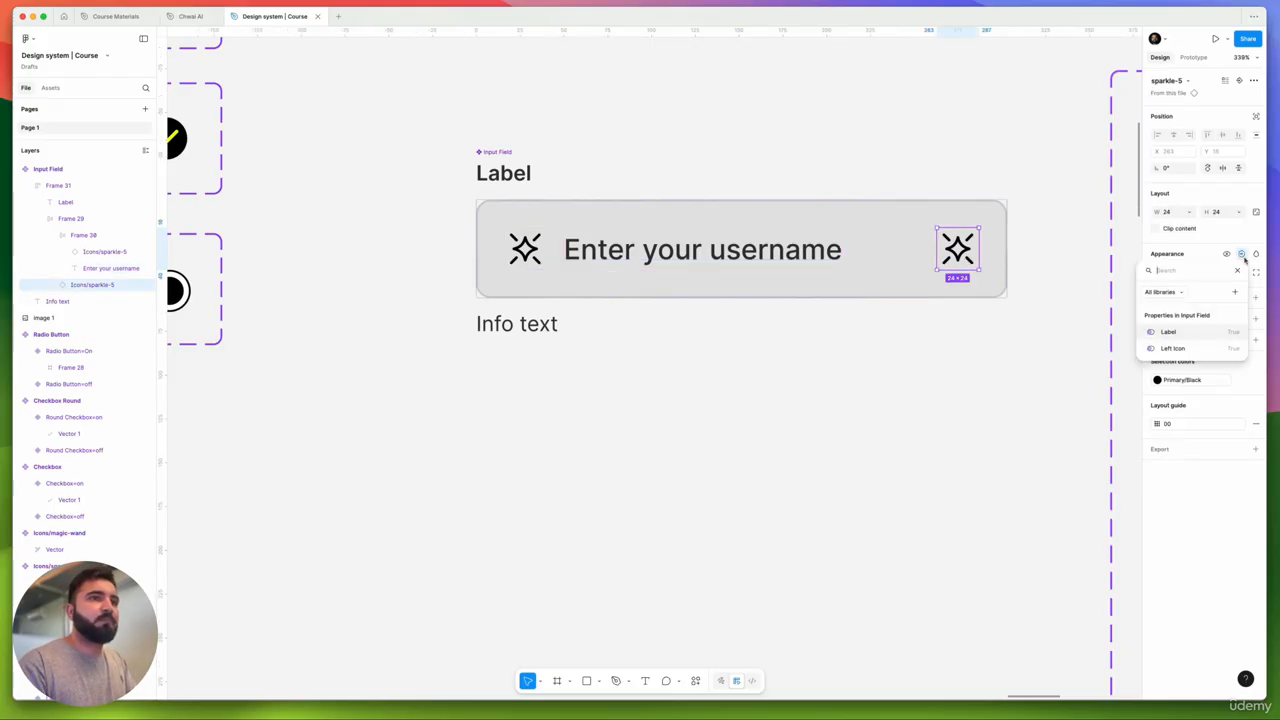
click(1235, 291)
text(Right Icon)
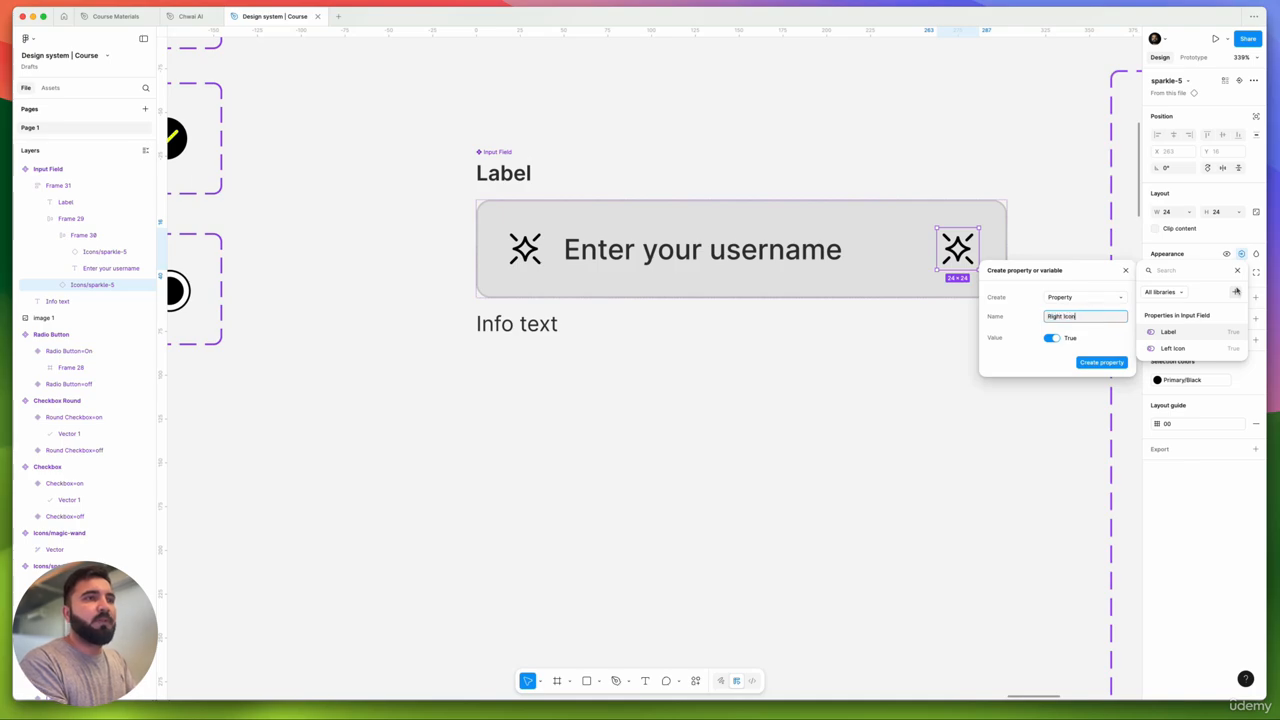
key(Return)
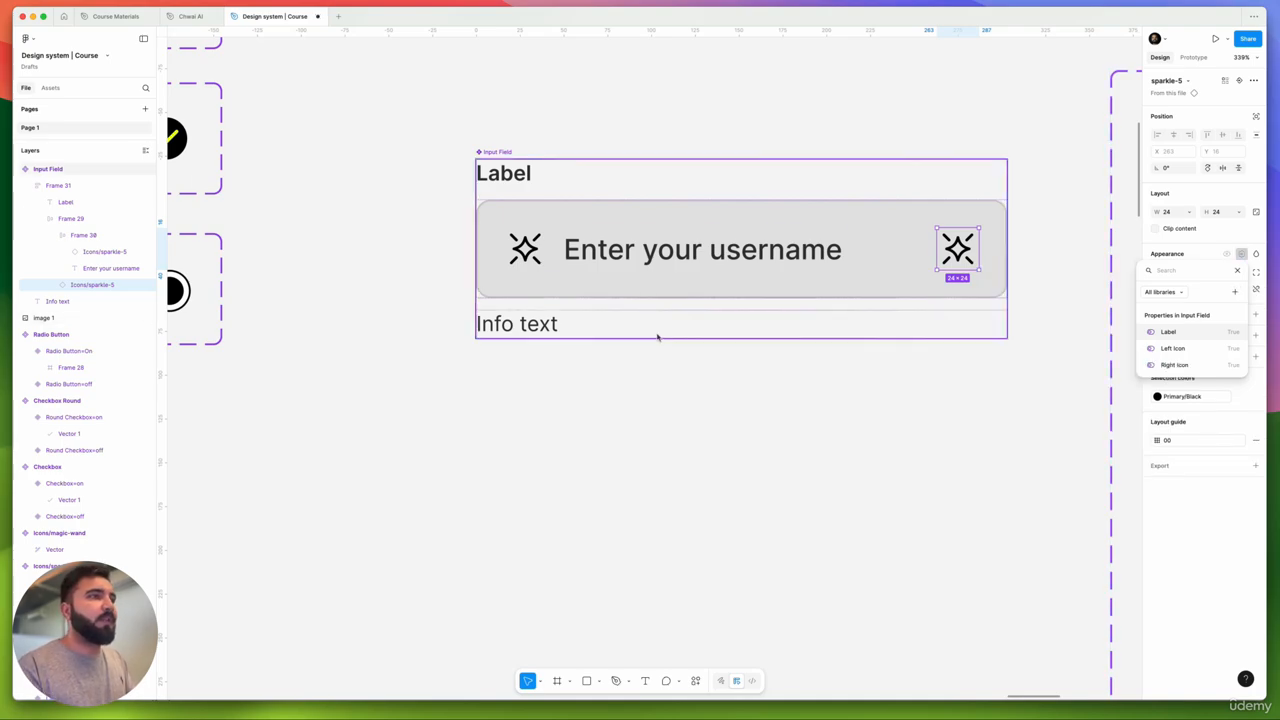
click(522, 335)
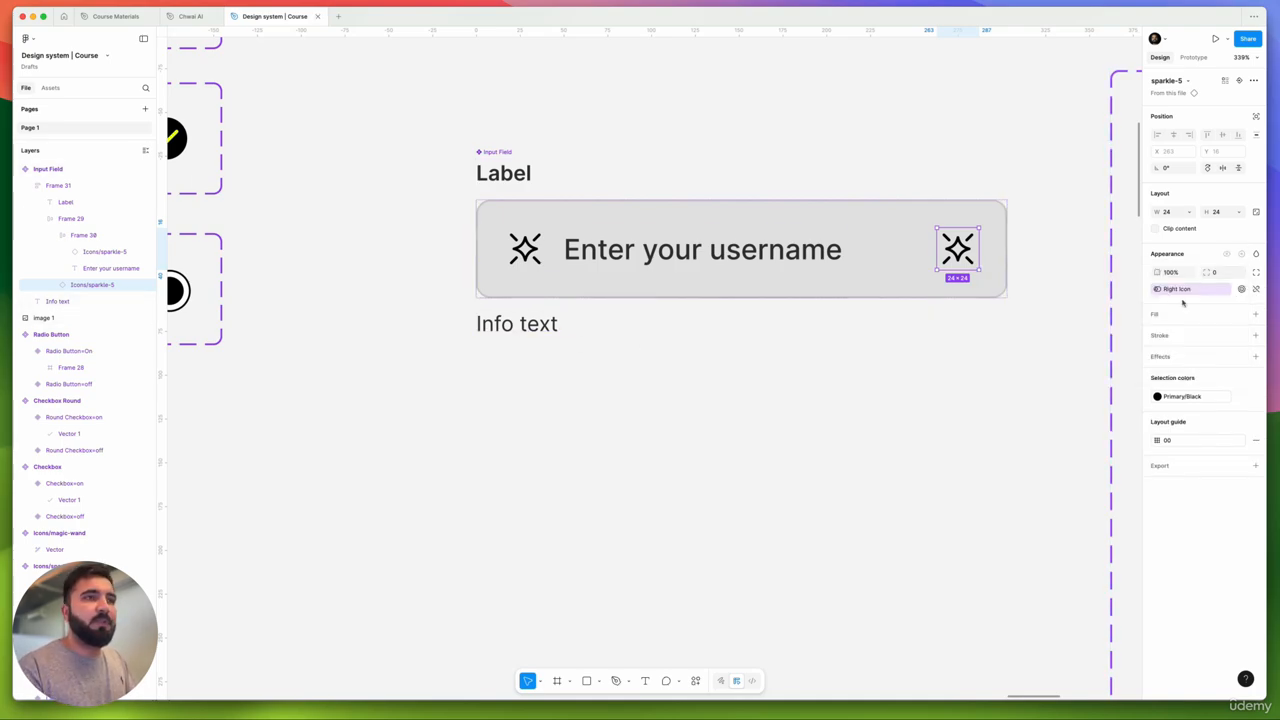
- Try a teal secondary colour on the right icon, then undo it
click(1176, 396)
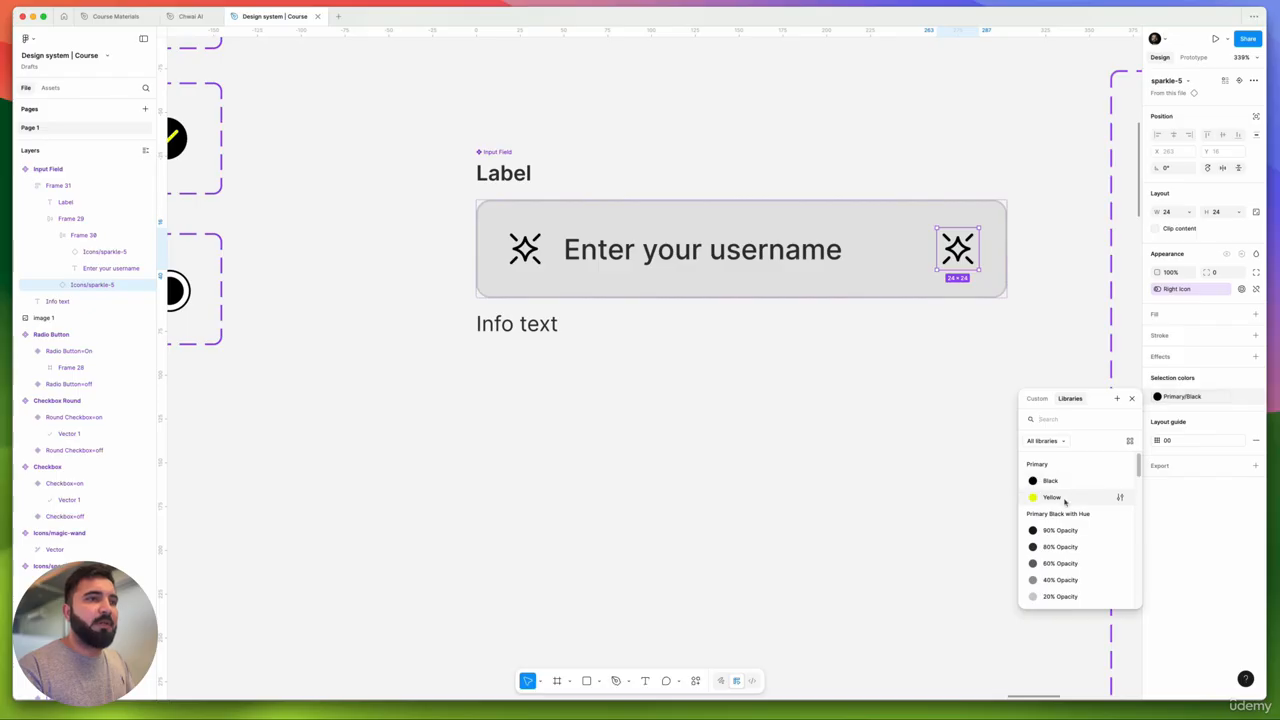
scroll(1065, 502, down, 5)
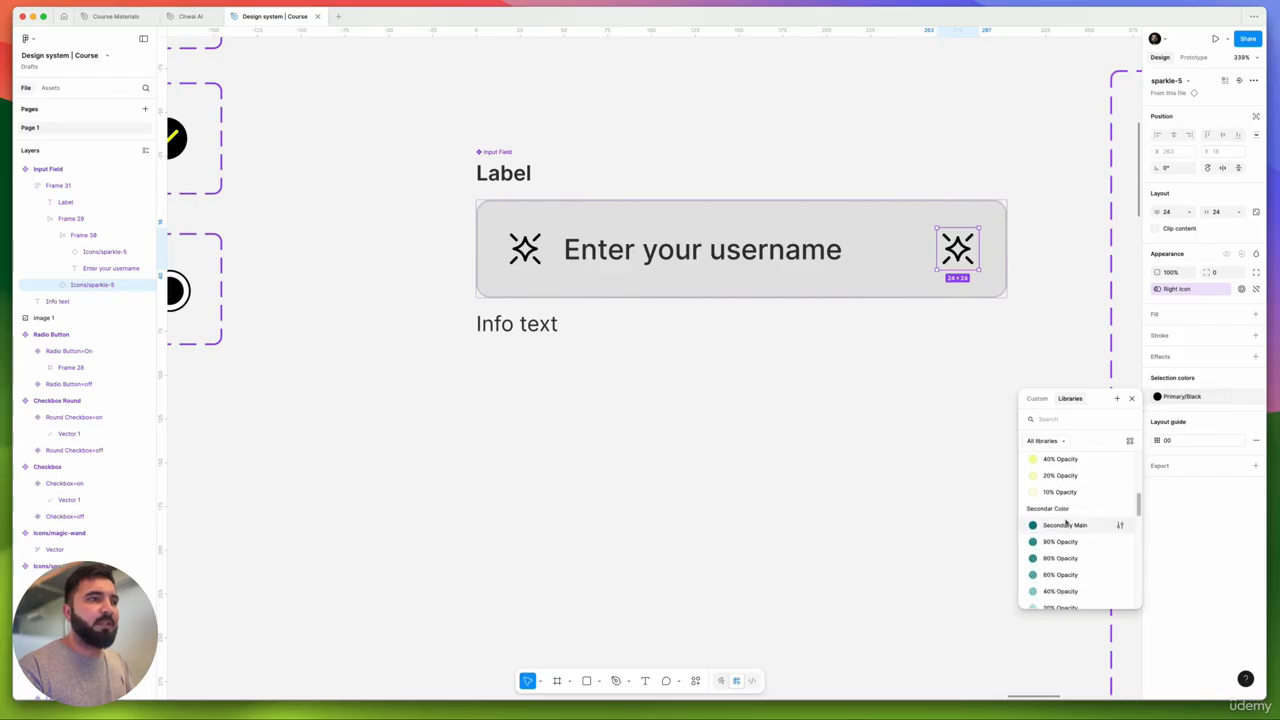
click(1063, 523)
key(super+z)
- Colour the Info text with the purple Success And Error/Info library colour
click(516, 323)
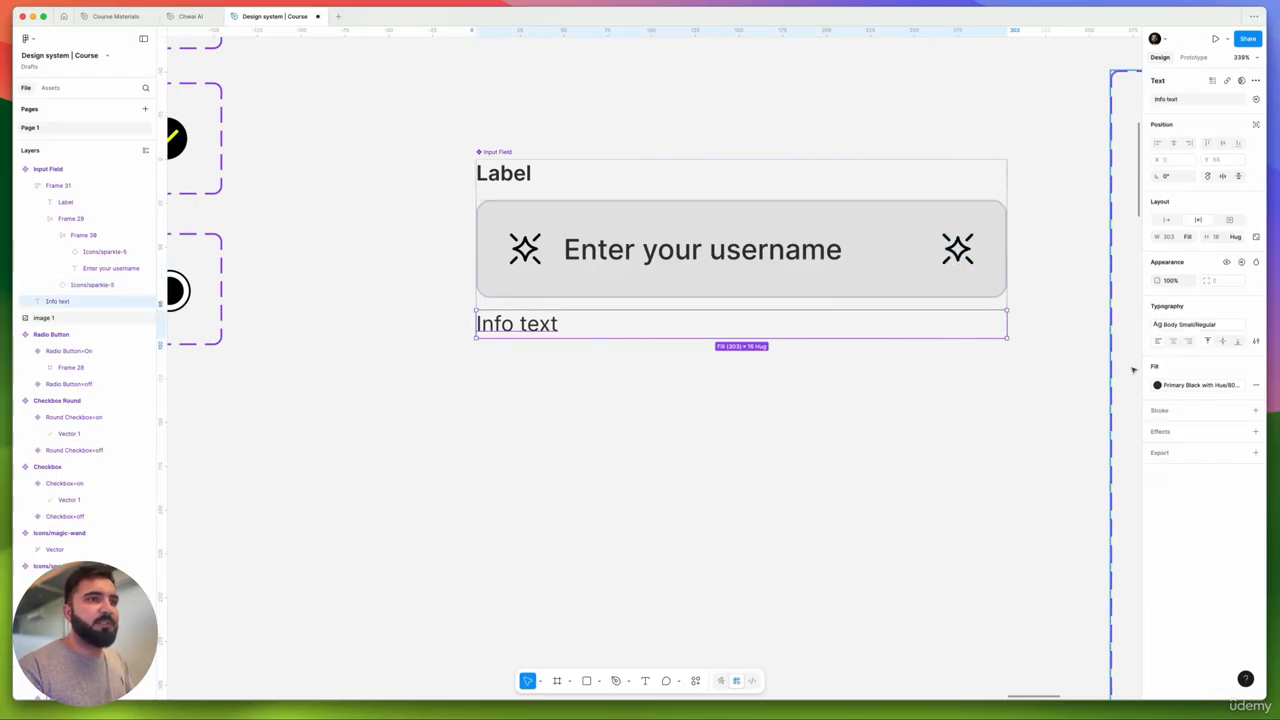
click(1158, 384)
scroll(1067, 553, down, 10)
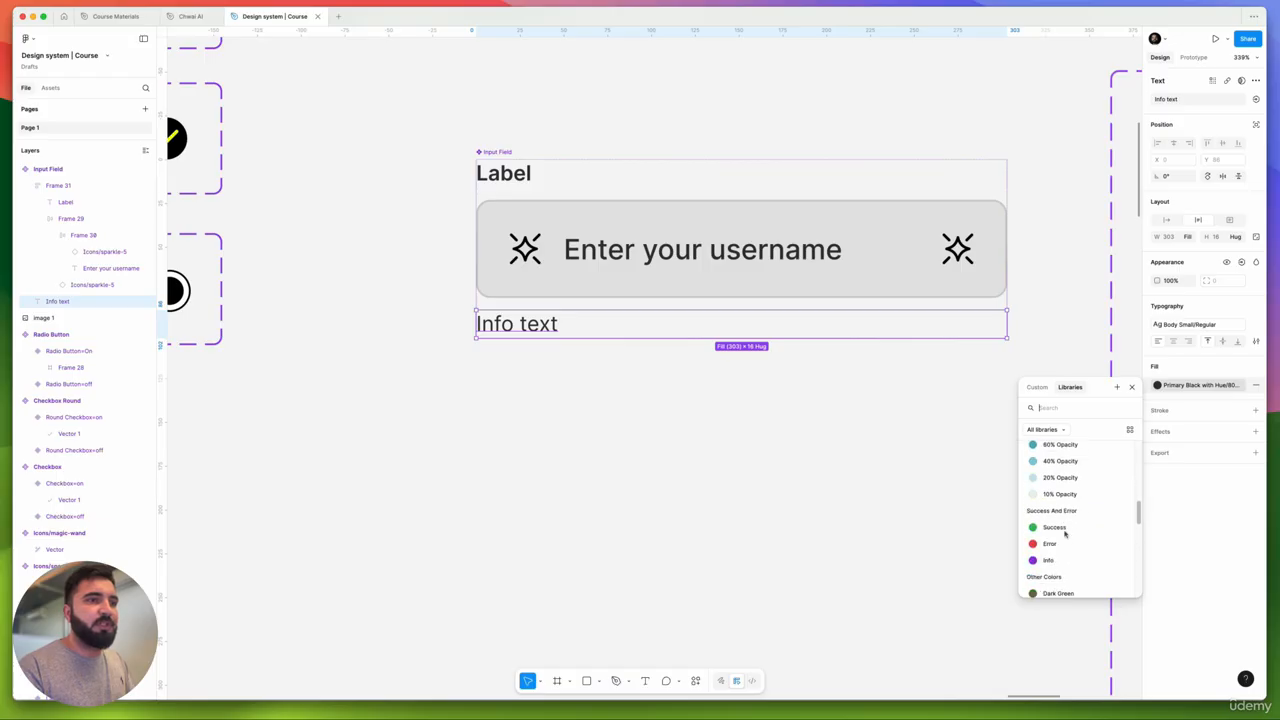
click(1058, 457)
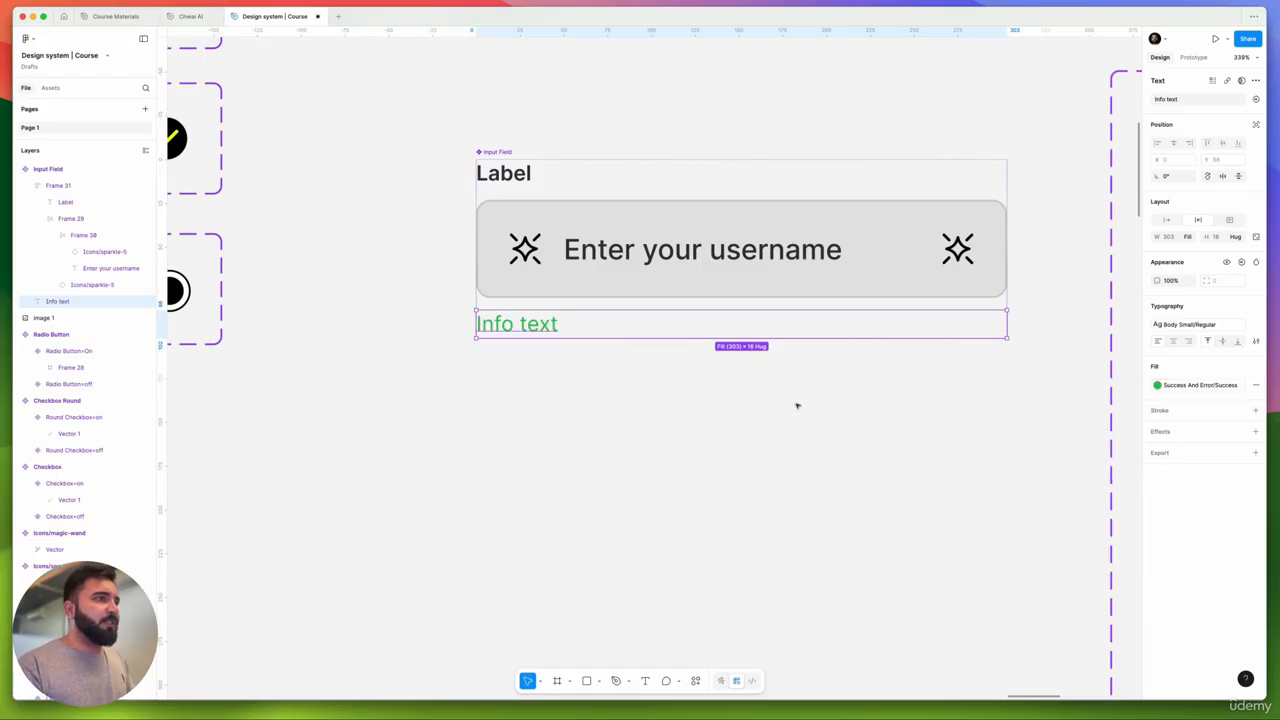
click(1206, 388)
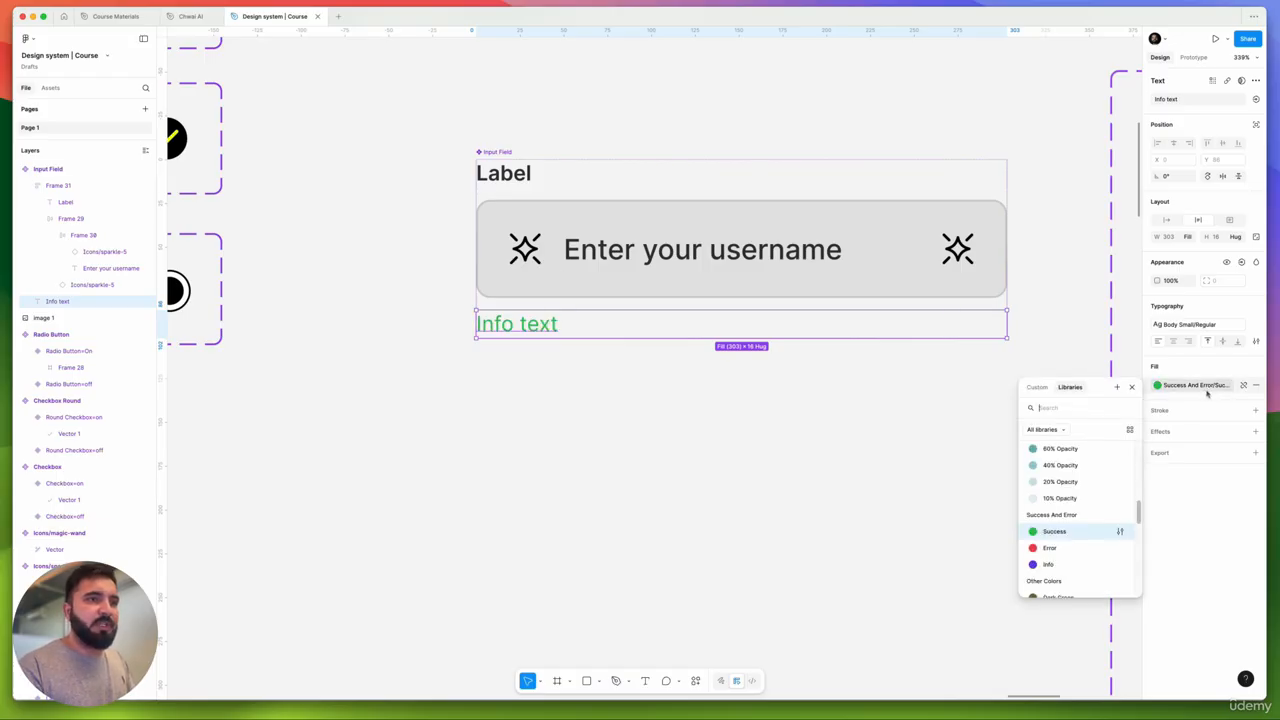
click(1072, 564)
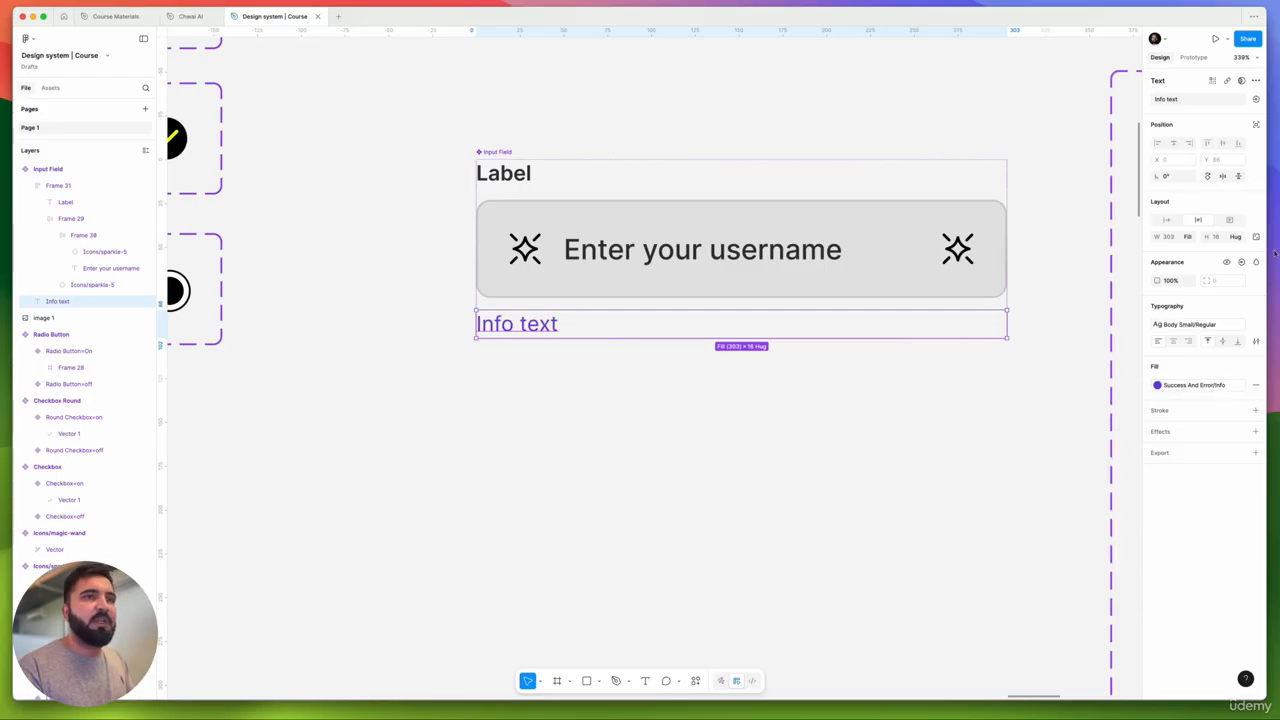
- Add an 'Info' boolean property controlling the Info text's visibility
click(1243, 262)
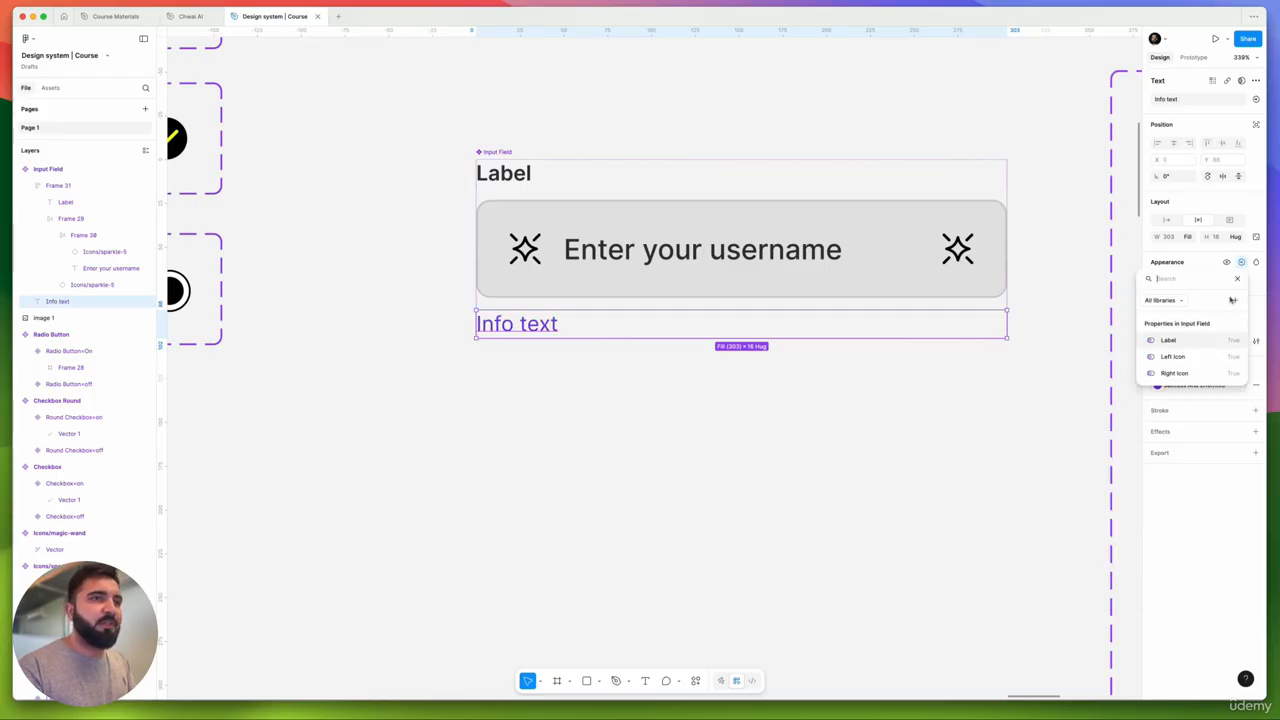
click(1232, 300)
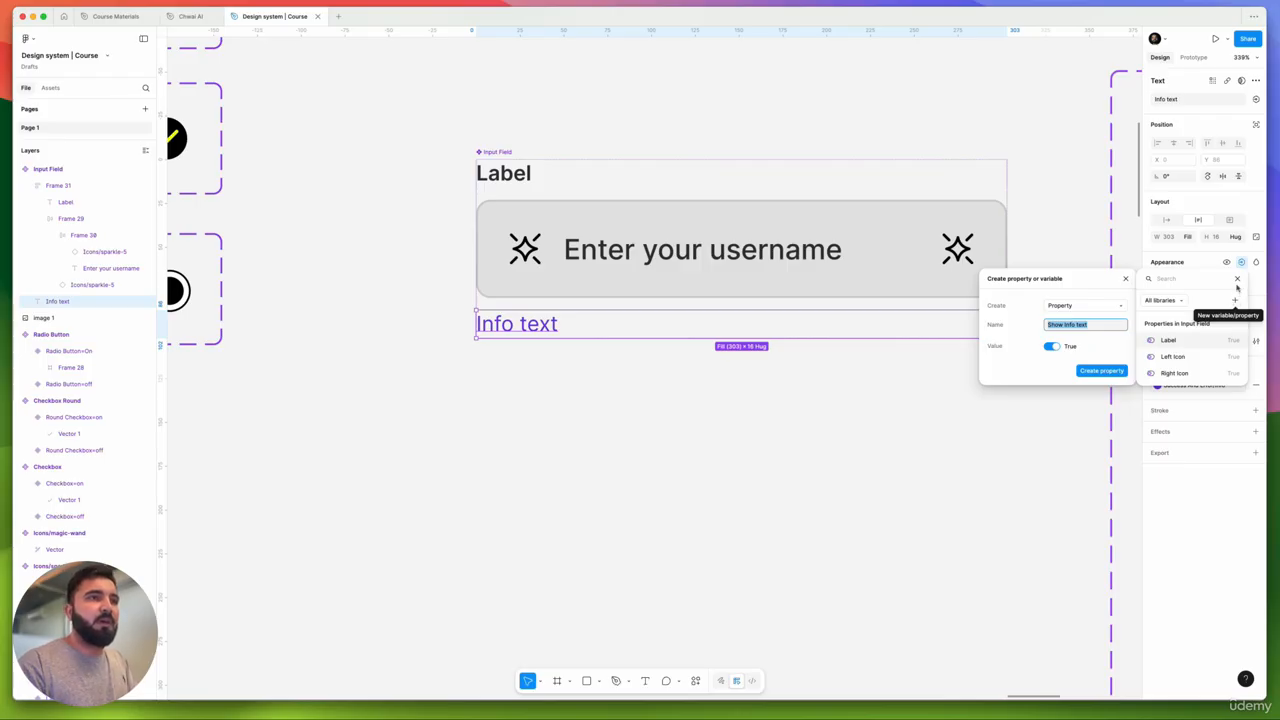
key(BackSpace)
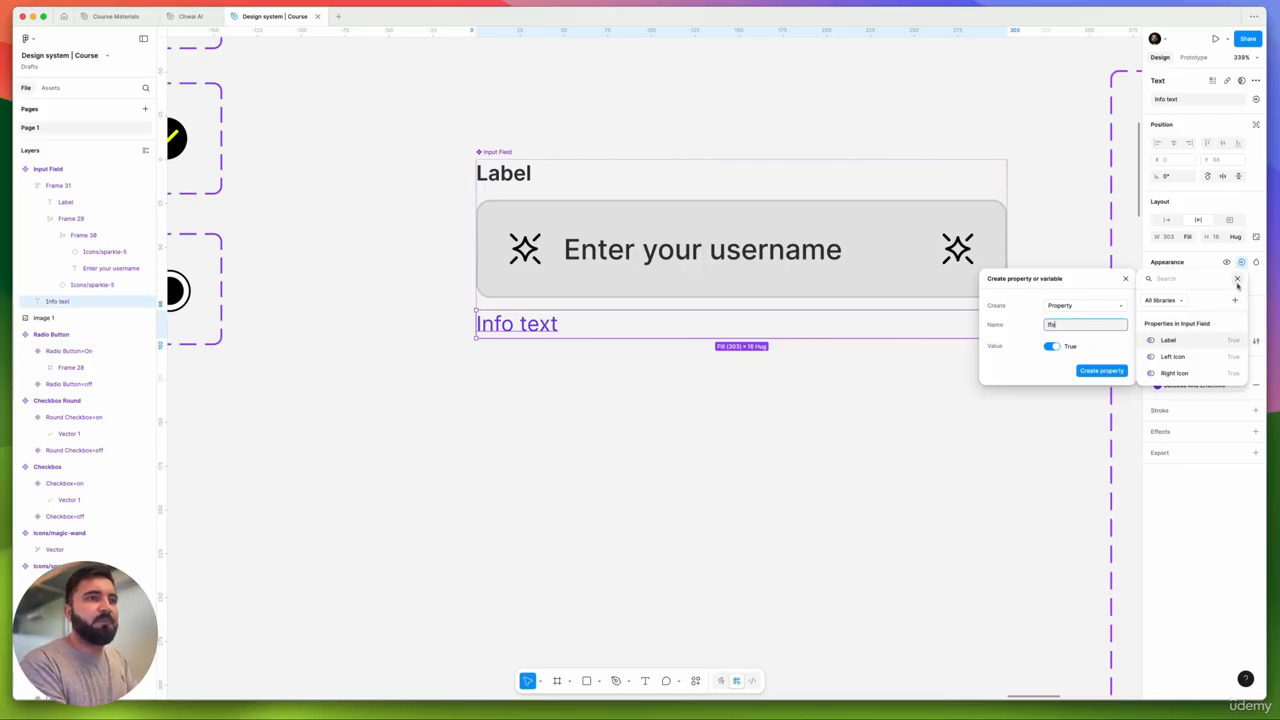
text(Infor)
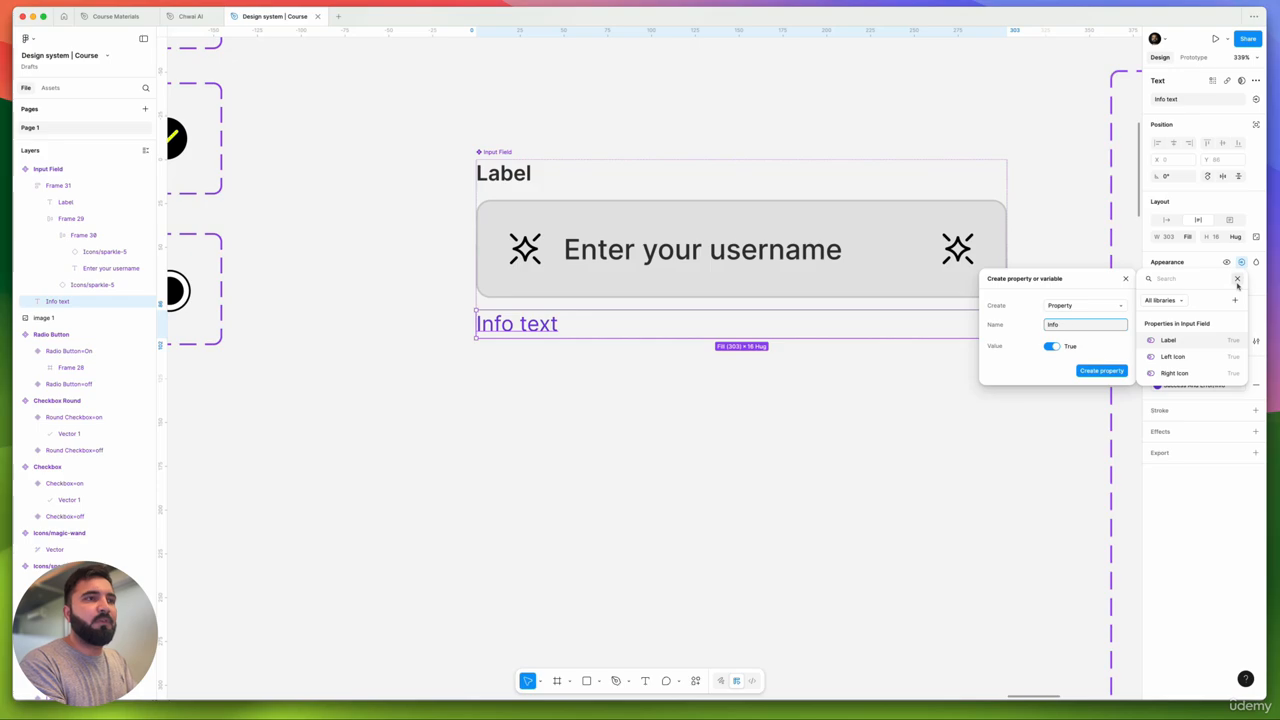
key(Return)
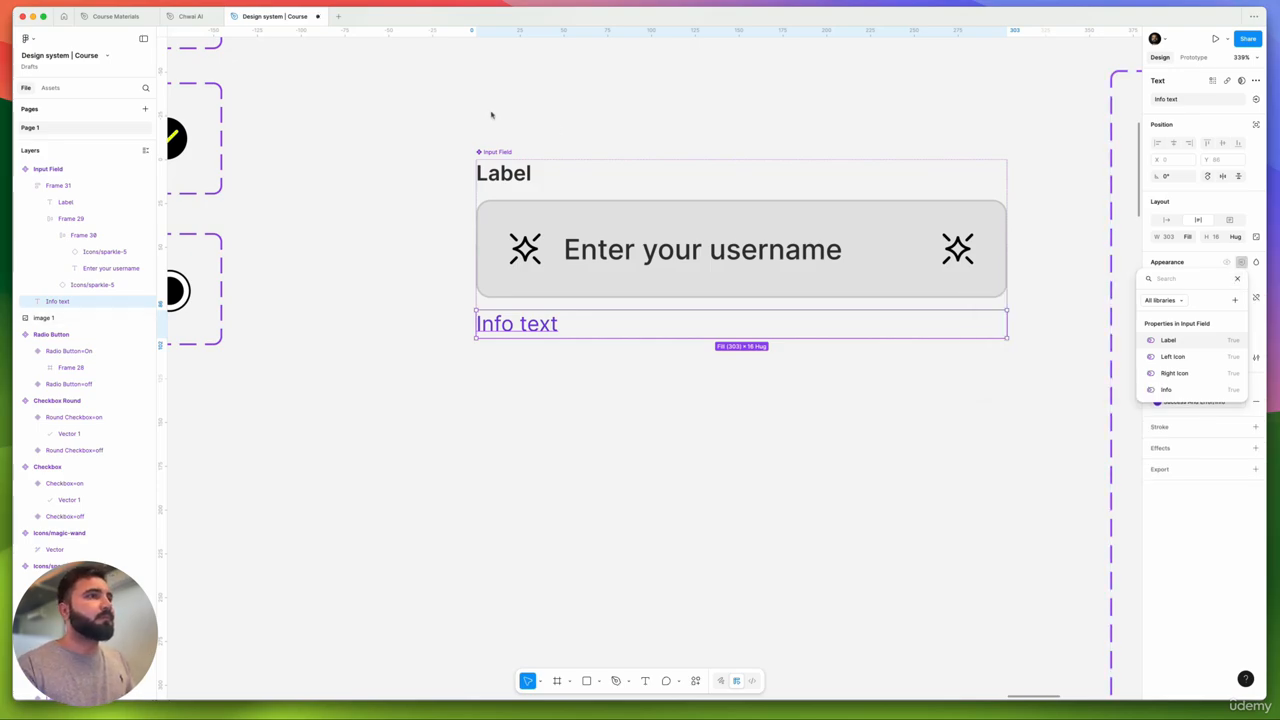
scroll(491, 114, down, 10)
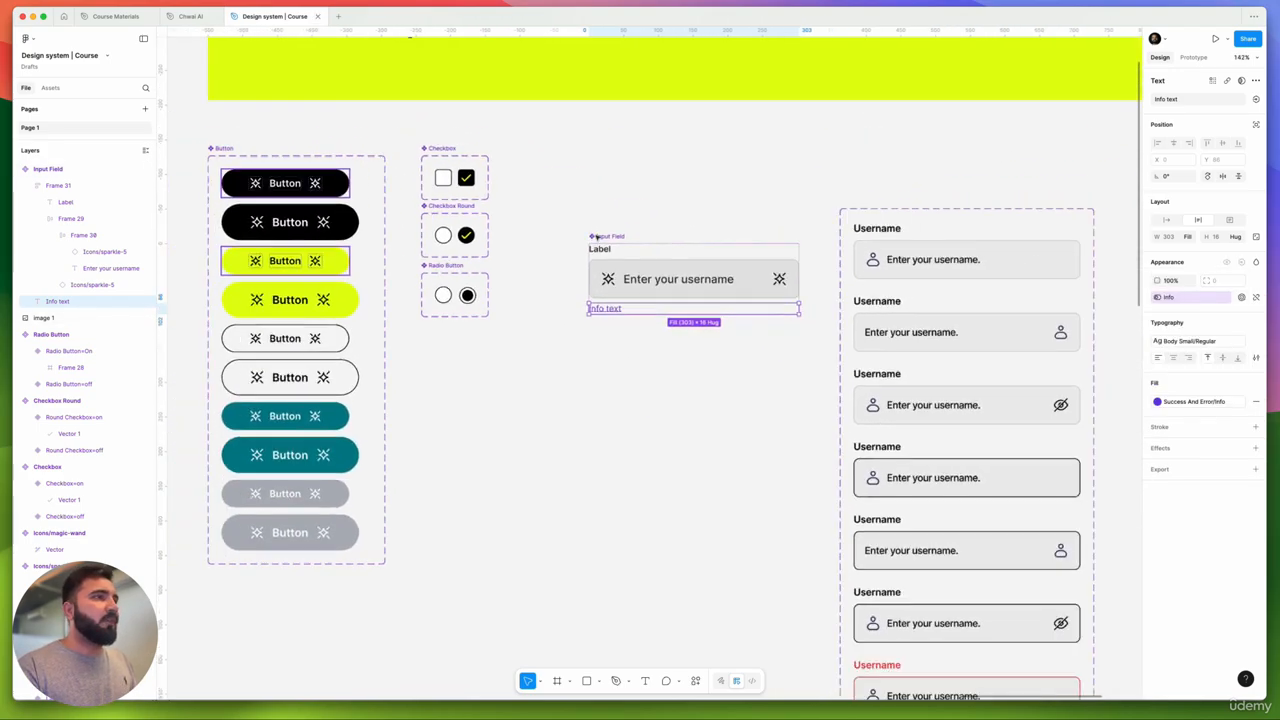
- Move the Input Field component beside the checkboxes to make room for a copy
scroll(596, 237, down, 3)
drag(596, 237, 848, 172)
scroll(563, 170, down, 5)
- On the instance, toggle Label and Info off and back on, then switch Right Icon off
click(1208, 110)
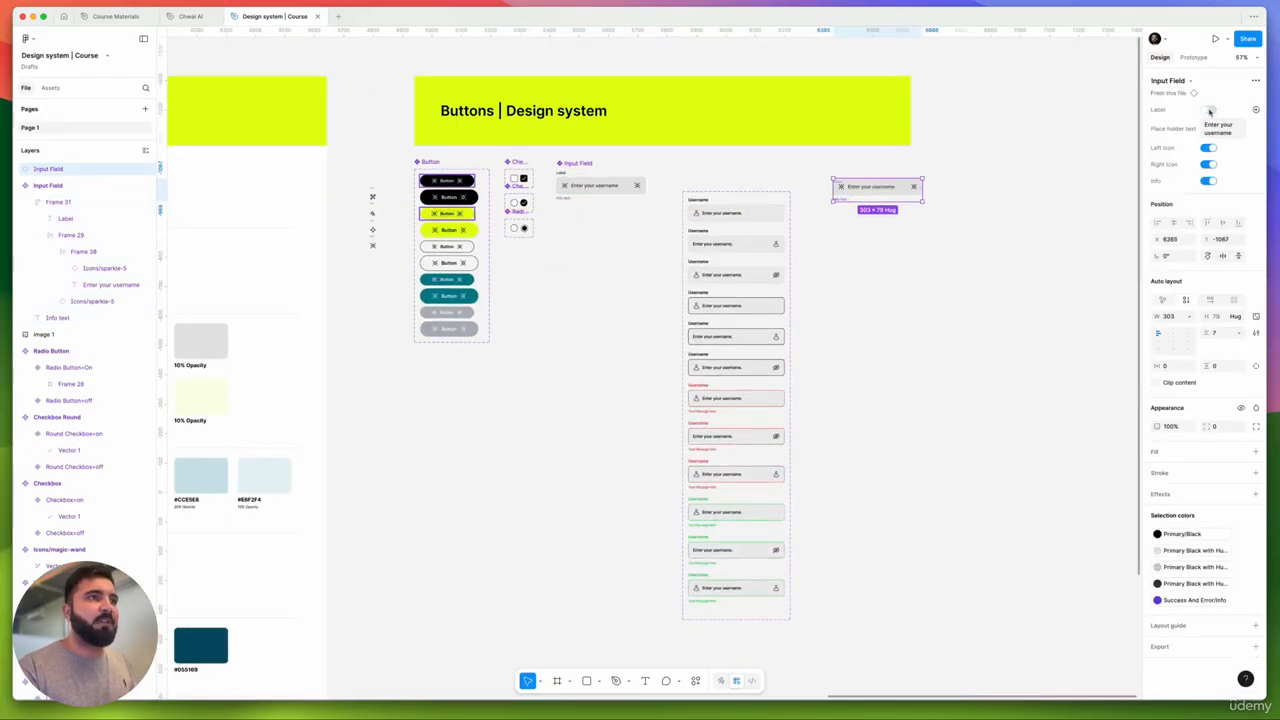
click(1210, 111)
scroll(923, 217, up, 5)
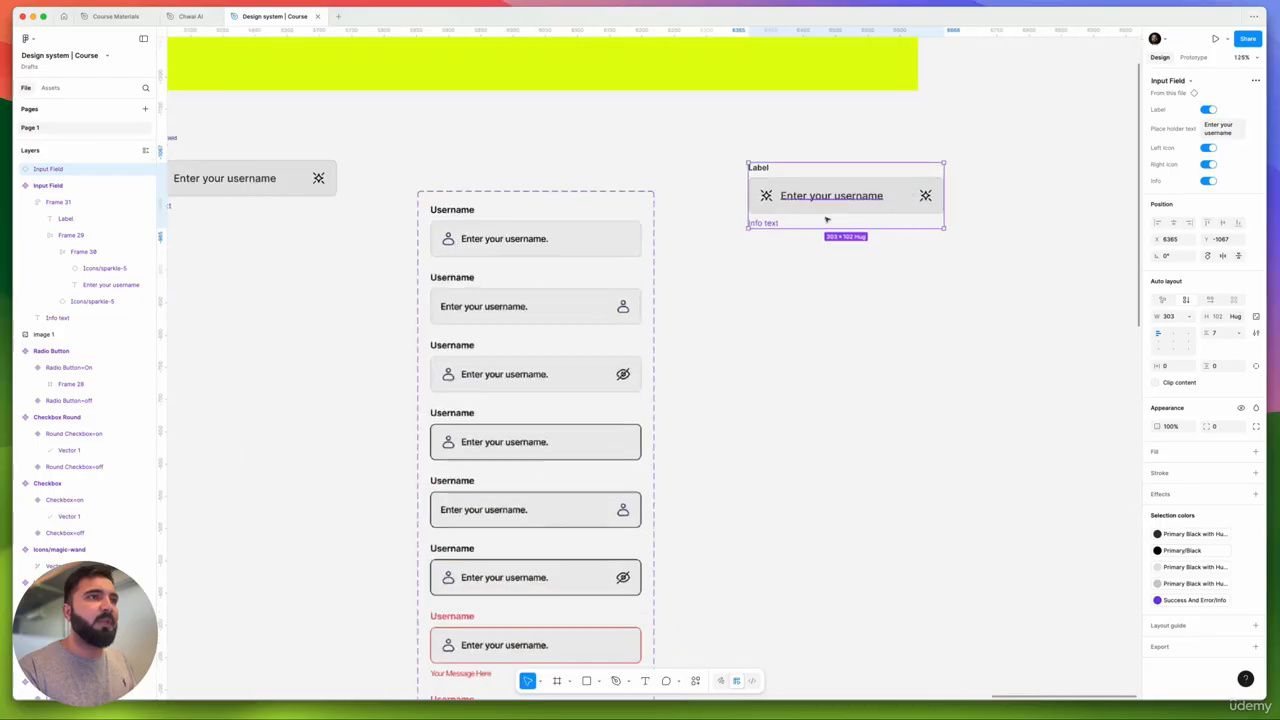
click(1209, 182)
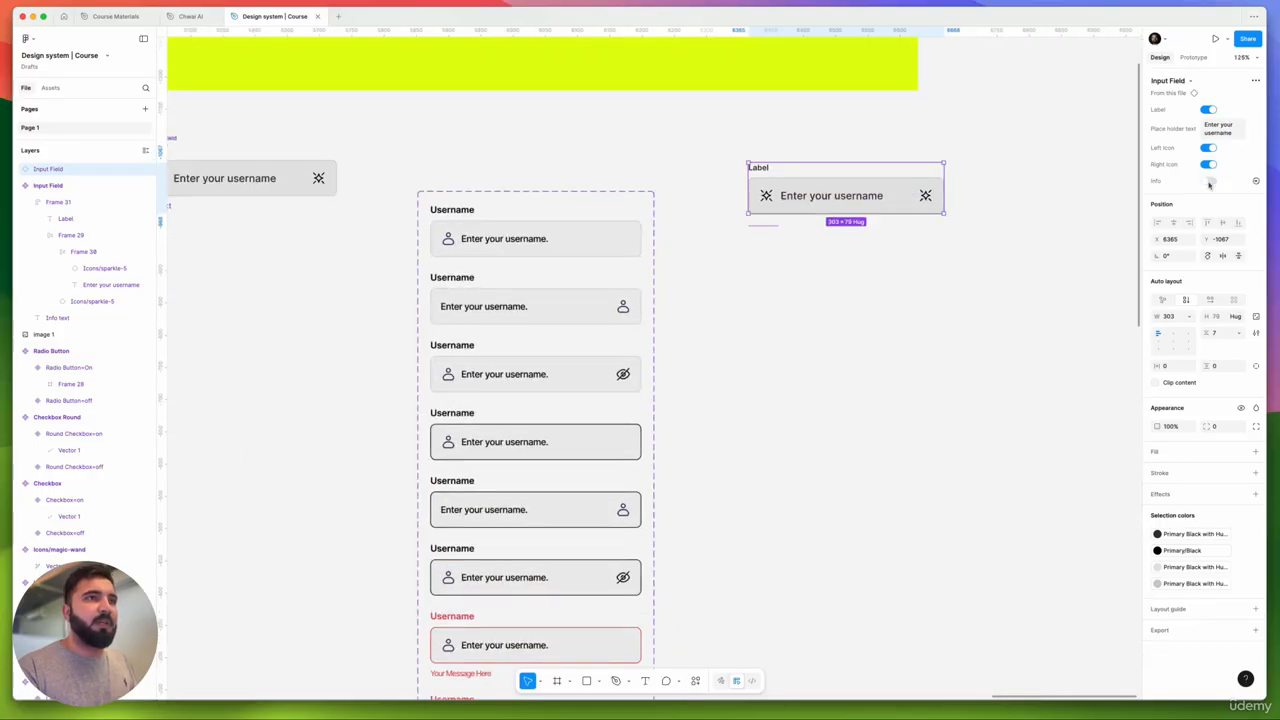
click(1209, 182)
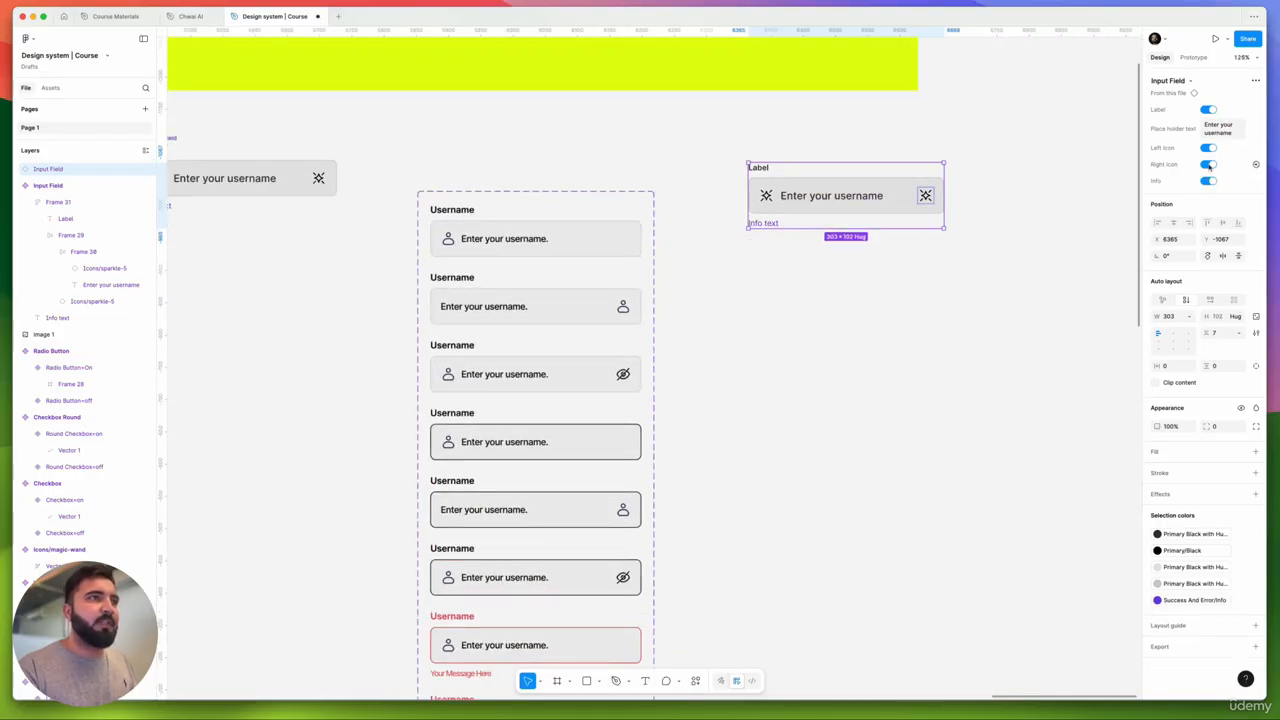
click(1209, 165)
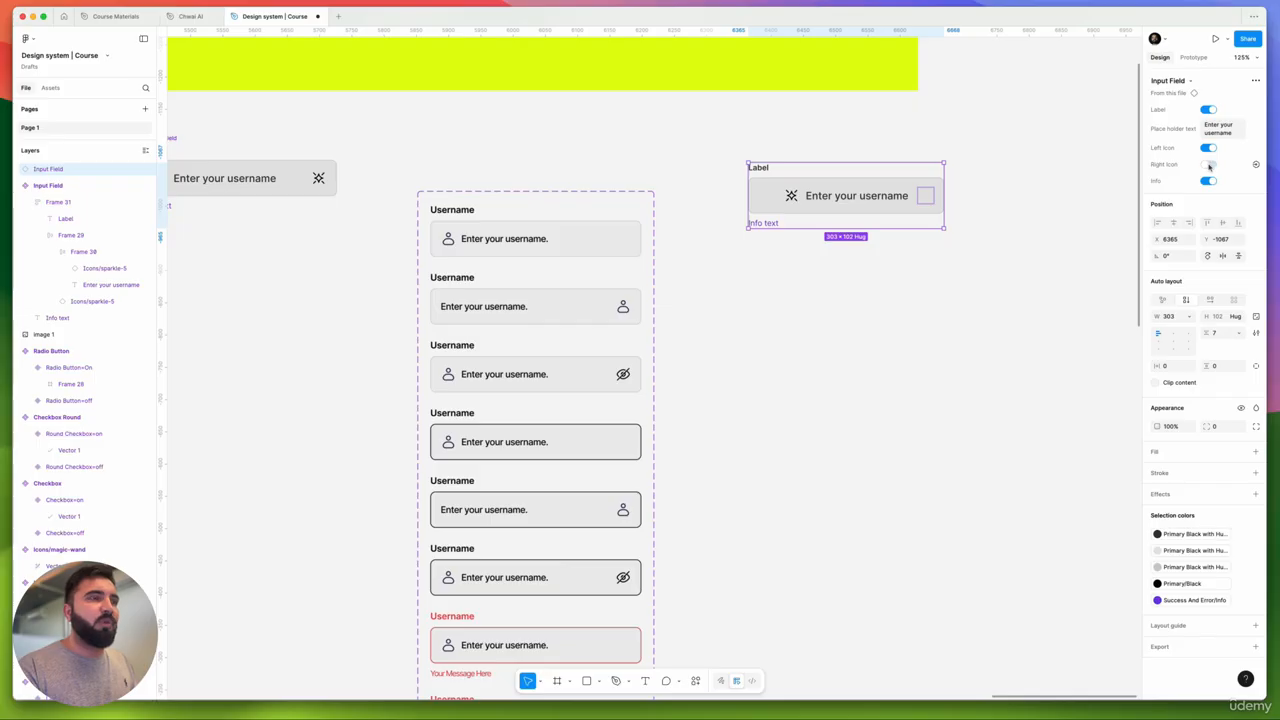
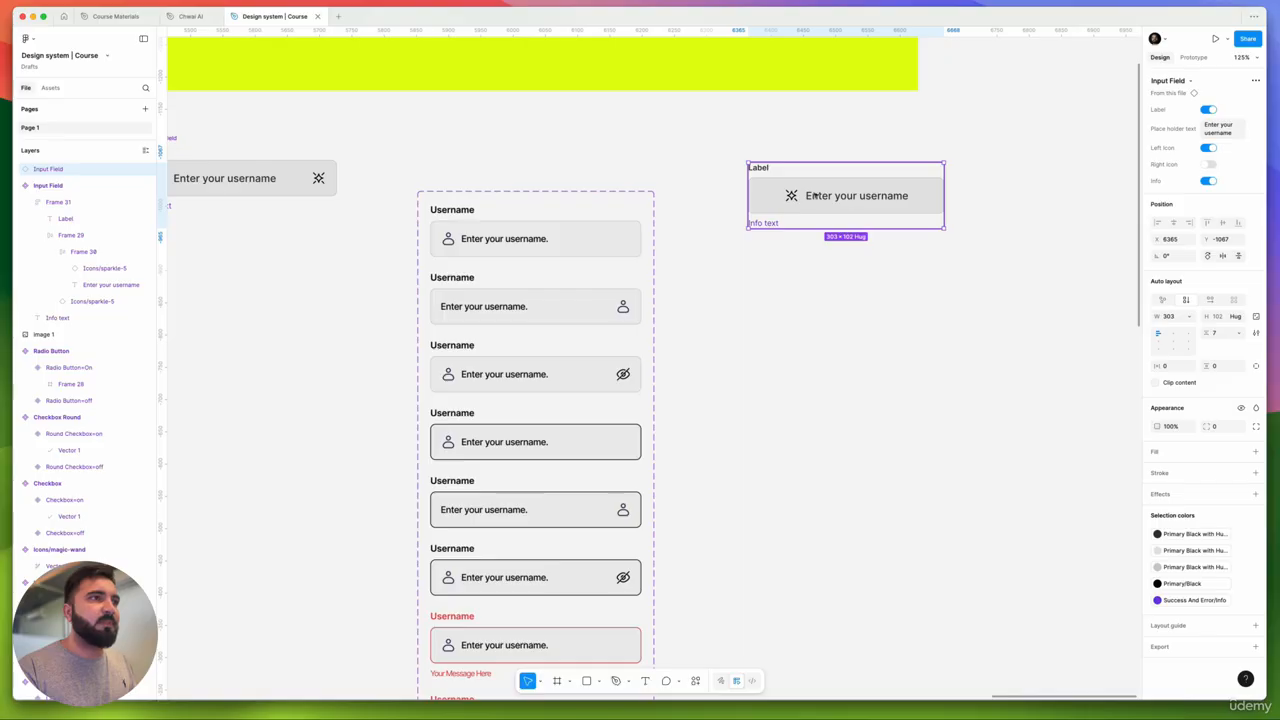
- Select the left field's input box Frame 29 and keep its width at Fill container
click(251, 183)
scroll(254, 185, left, 3)
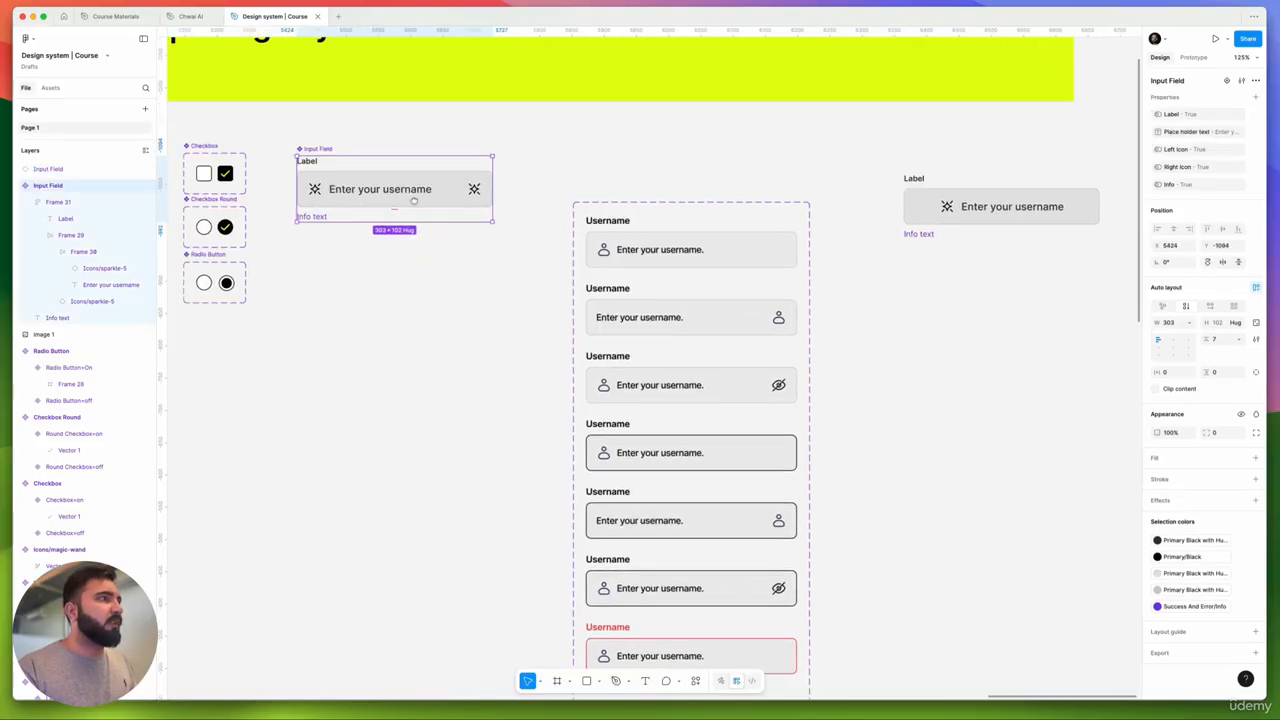
click(412, 192)
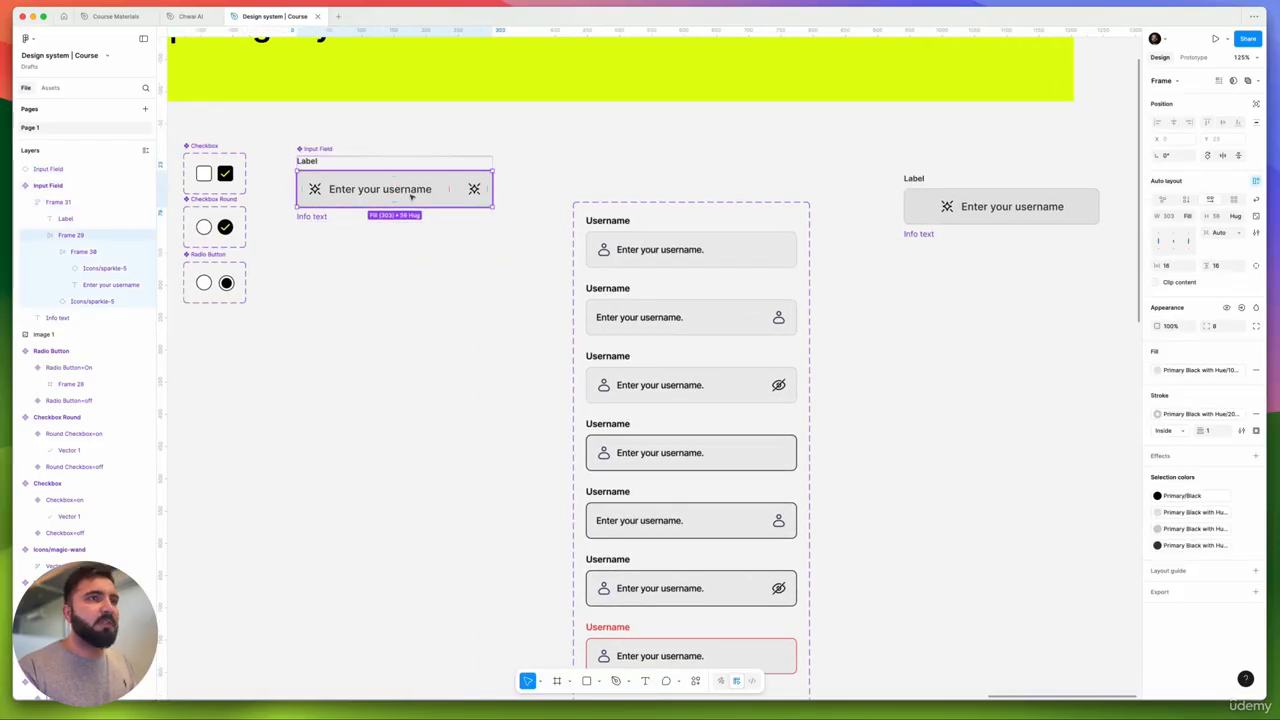
click(404, 190)
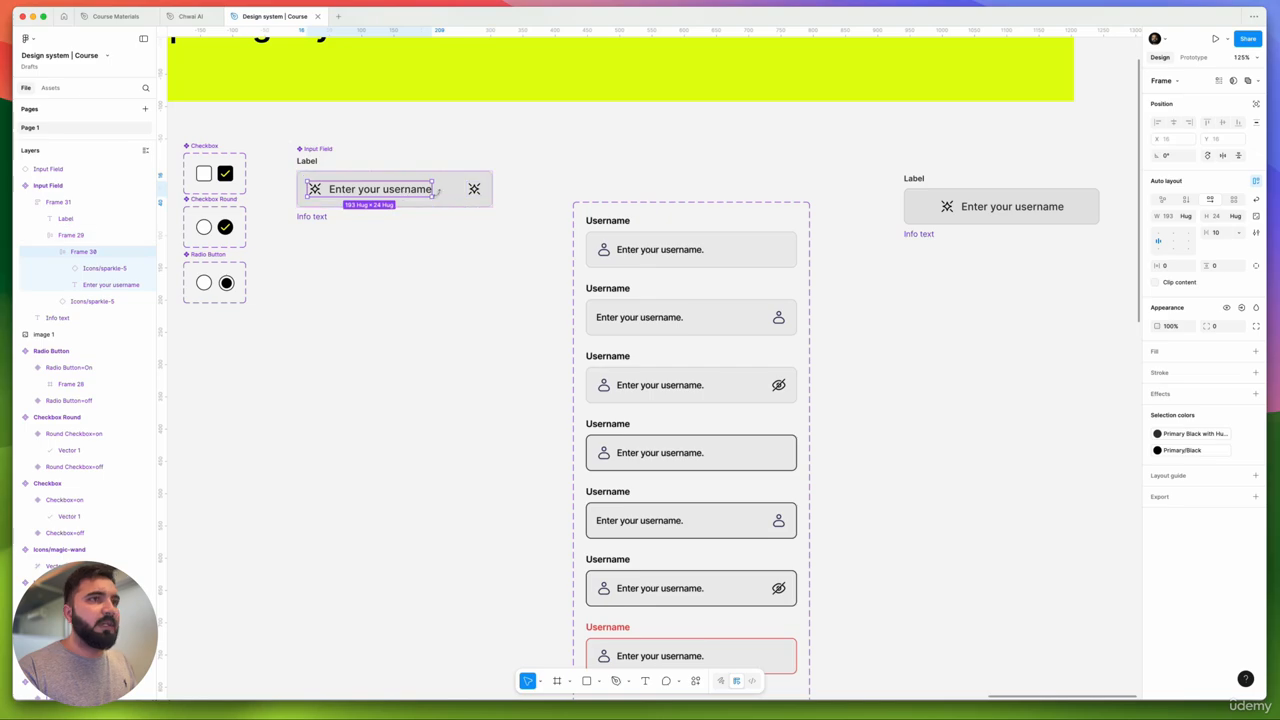
click(460, 197)
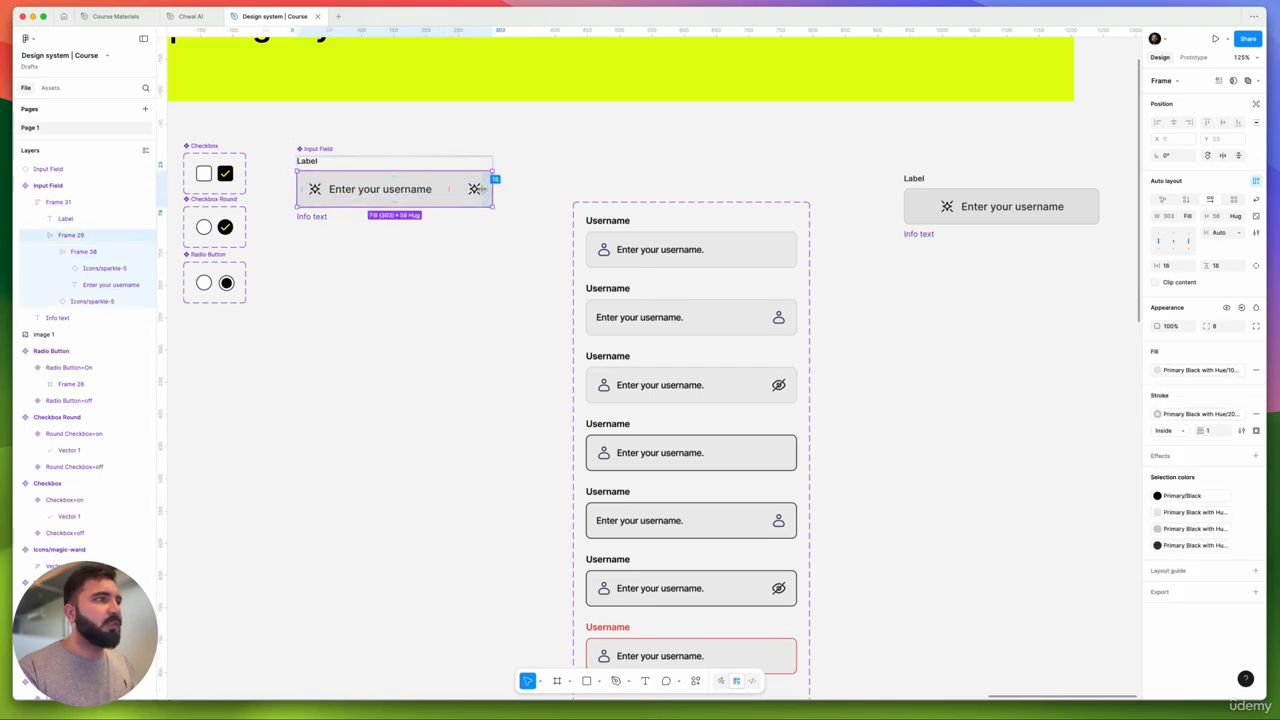
click(1190, 216)
click(1196, 216)
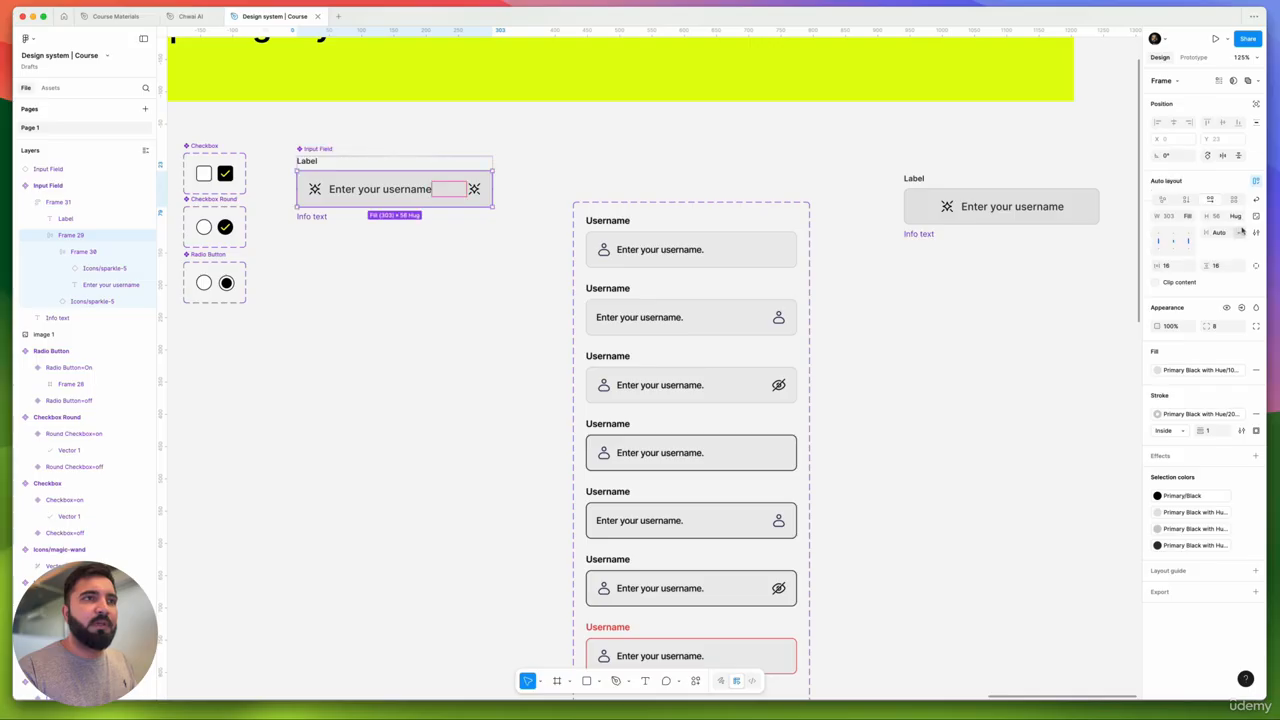
click(562, 179)
double_click(477, 181)
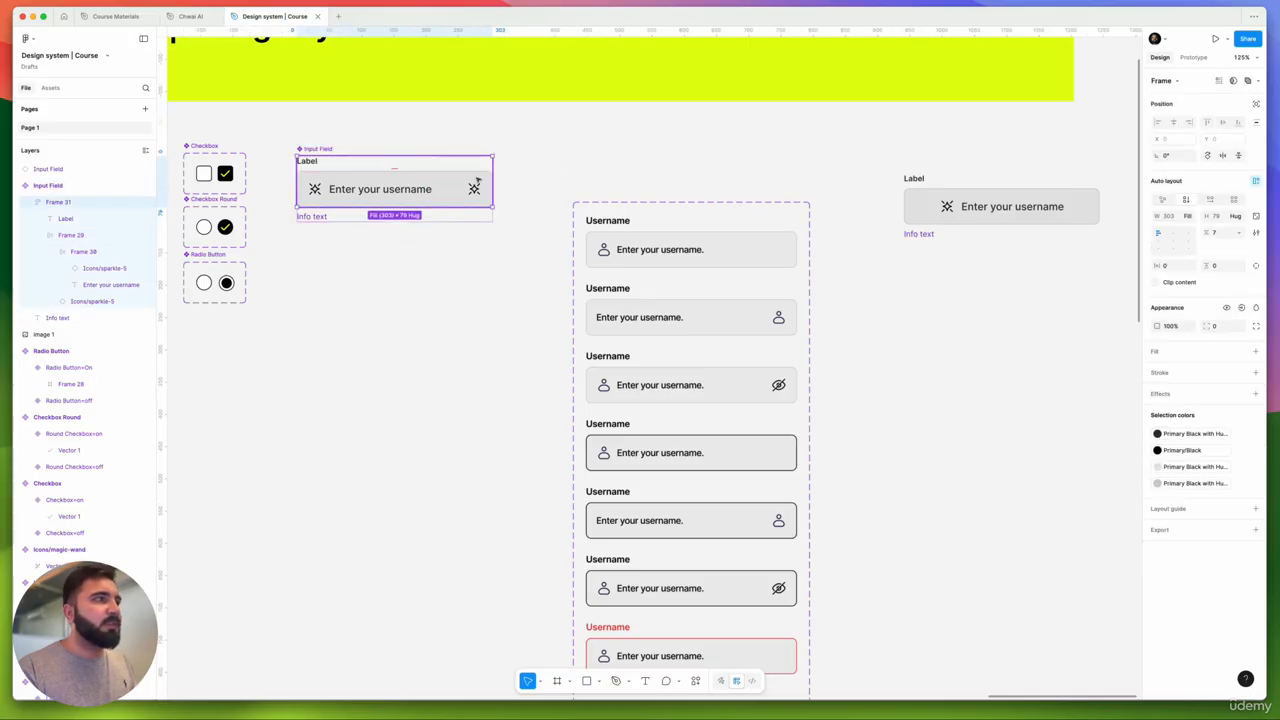
click(477, 181)
click(1190, 216)
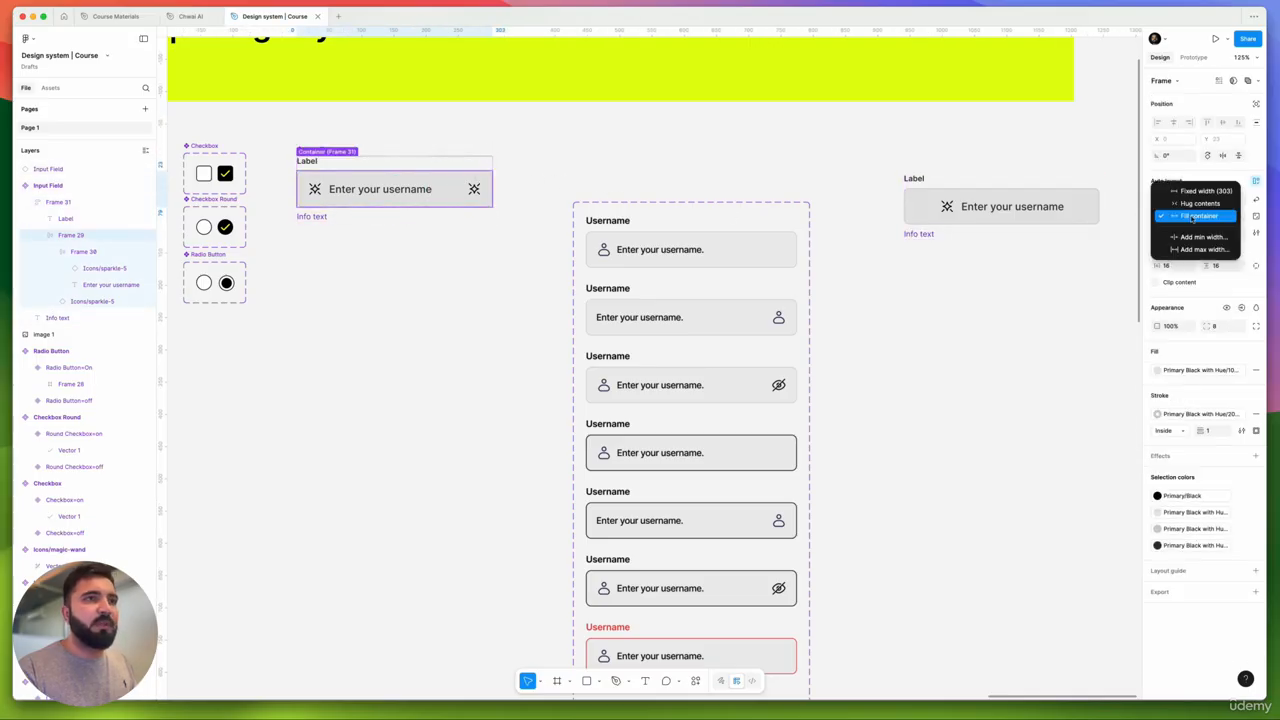
click(1192, 216)
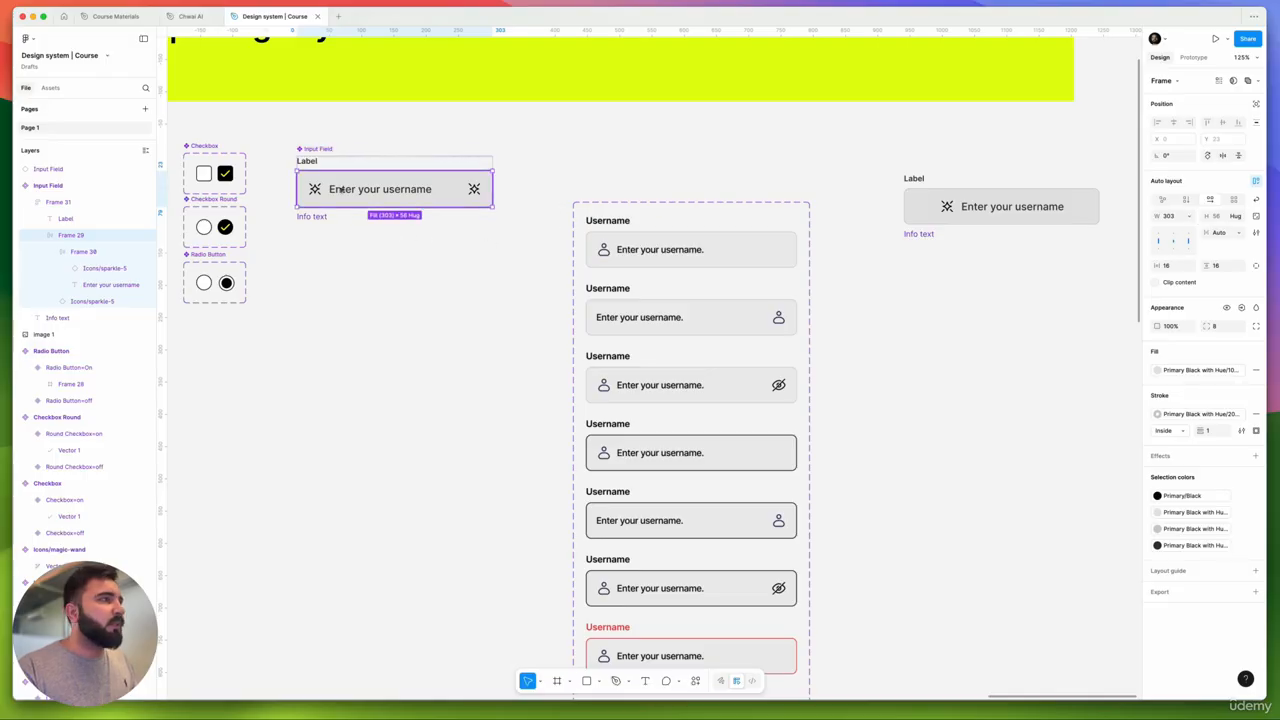
- Align the sparkle icons and placeholder text left-centre with a gap of 10
click(1161, 241)
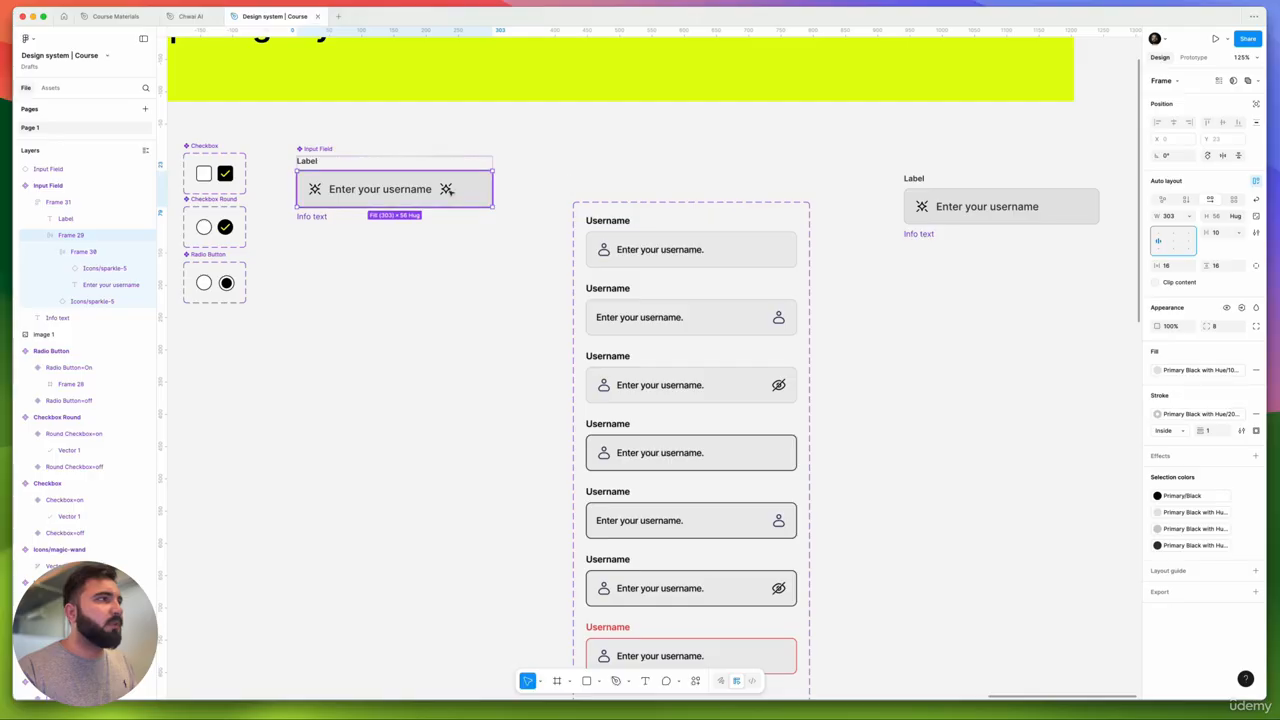
scroll(450, 191, up, 3)
double_click(447, 190)
click(490, 194)
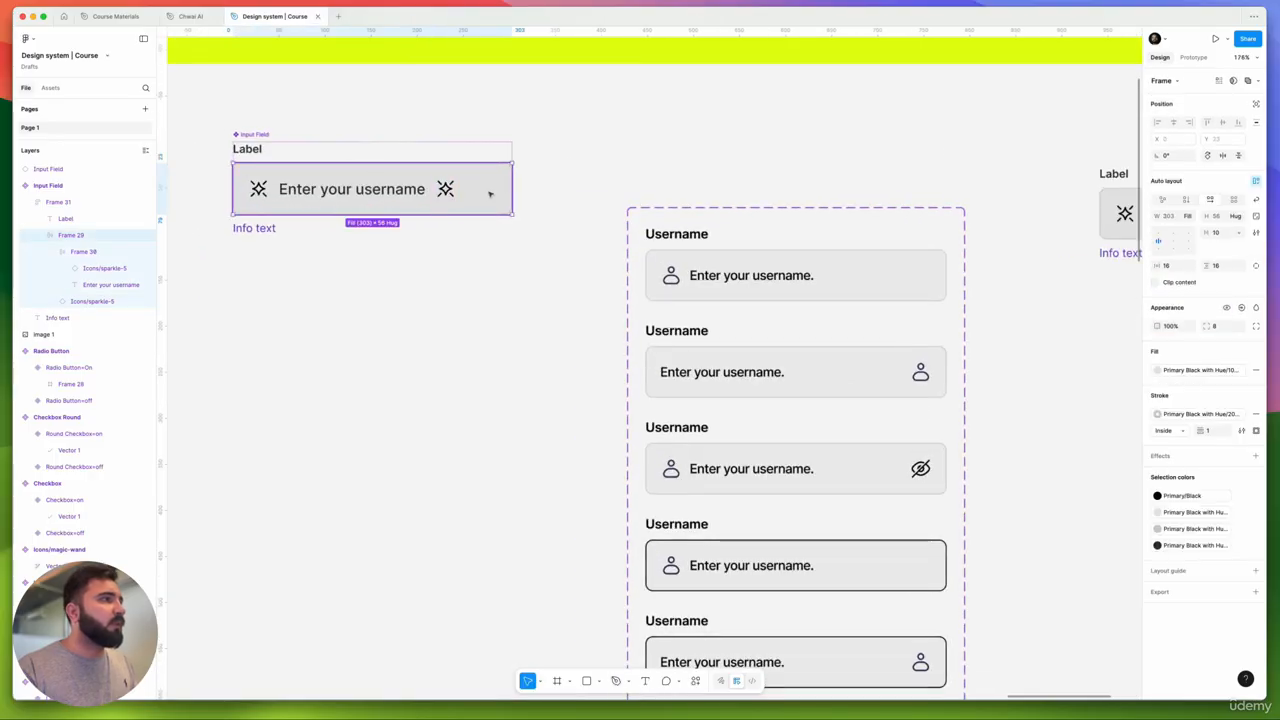
scroll(490, 194, up, 4)
scroll(490, 194, left, 3)
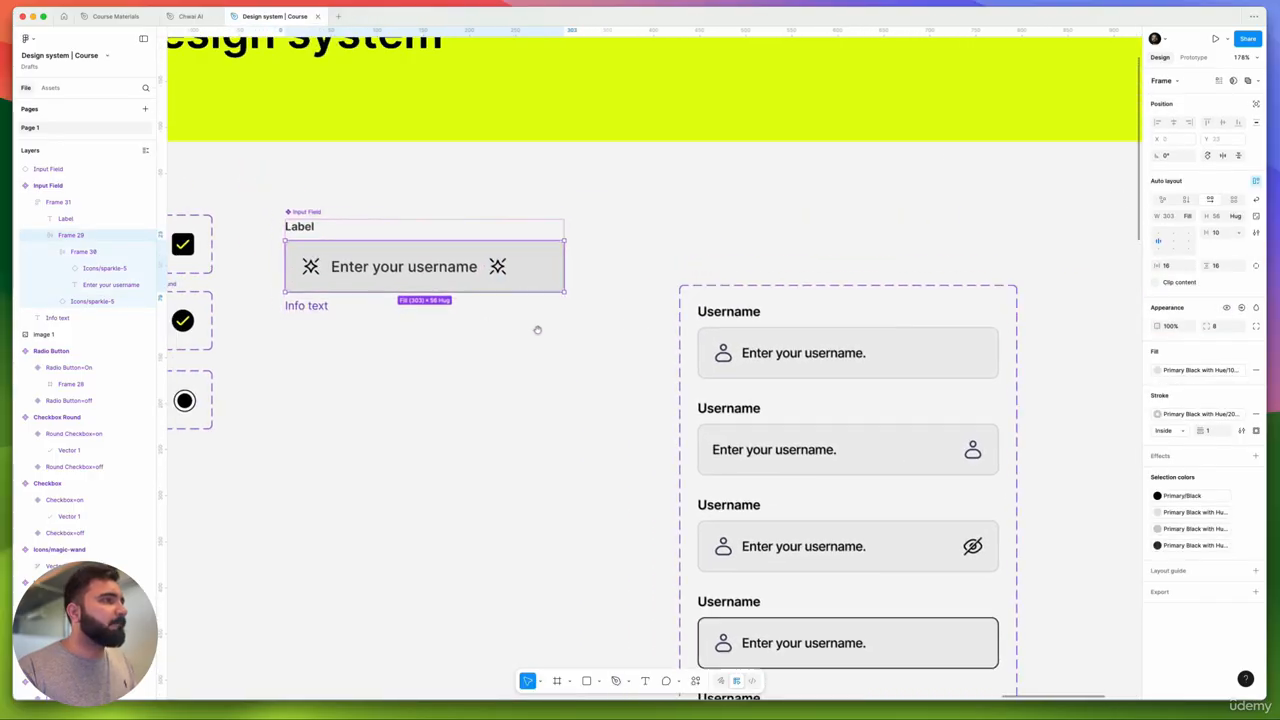
scroll(537, 330, left, 3)
scroll(537, 330, up, 1)
- Try stretching the right sparkle icon to fill the row, then undo it
click(564, 289)
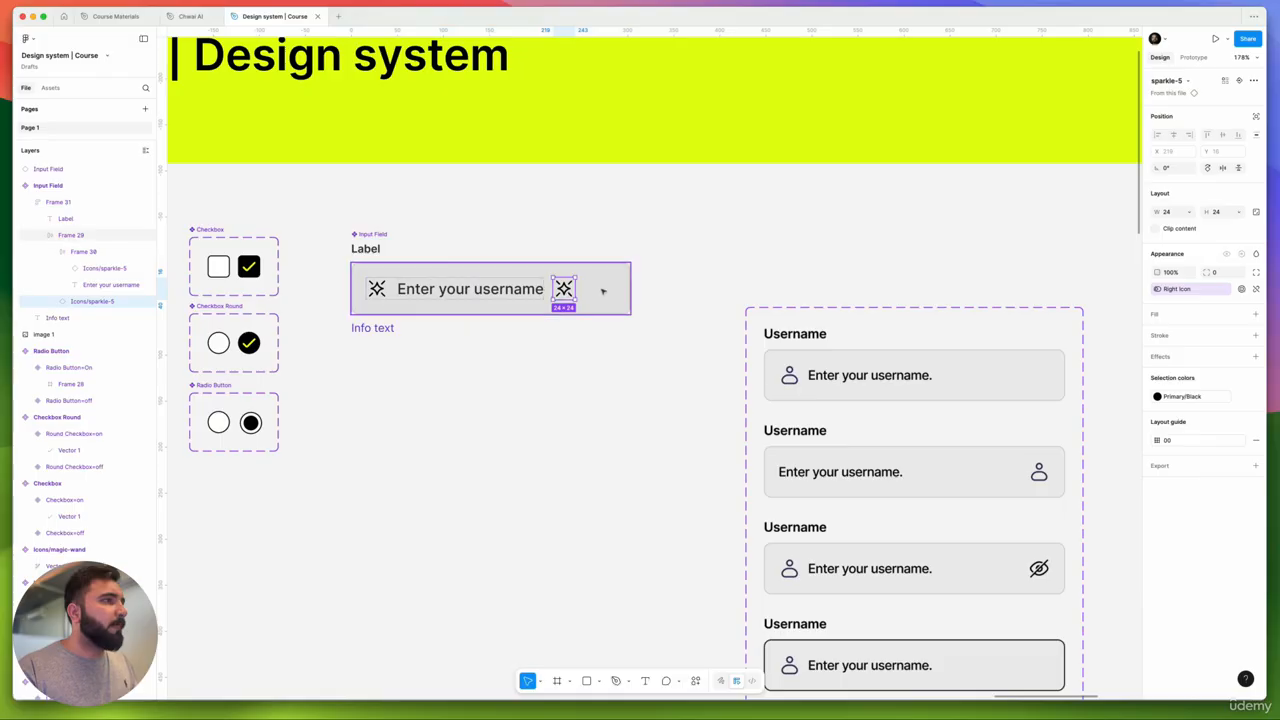
key(Escape)
click(1189, 216)
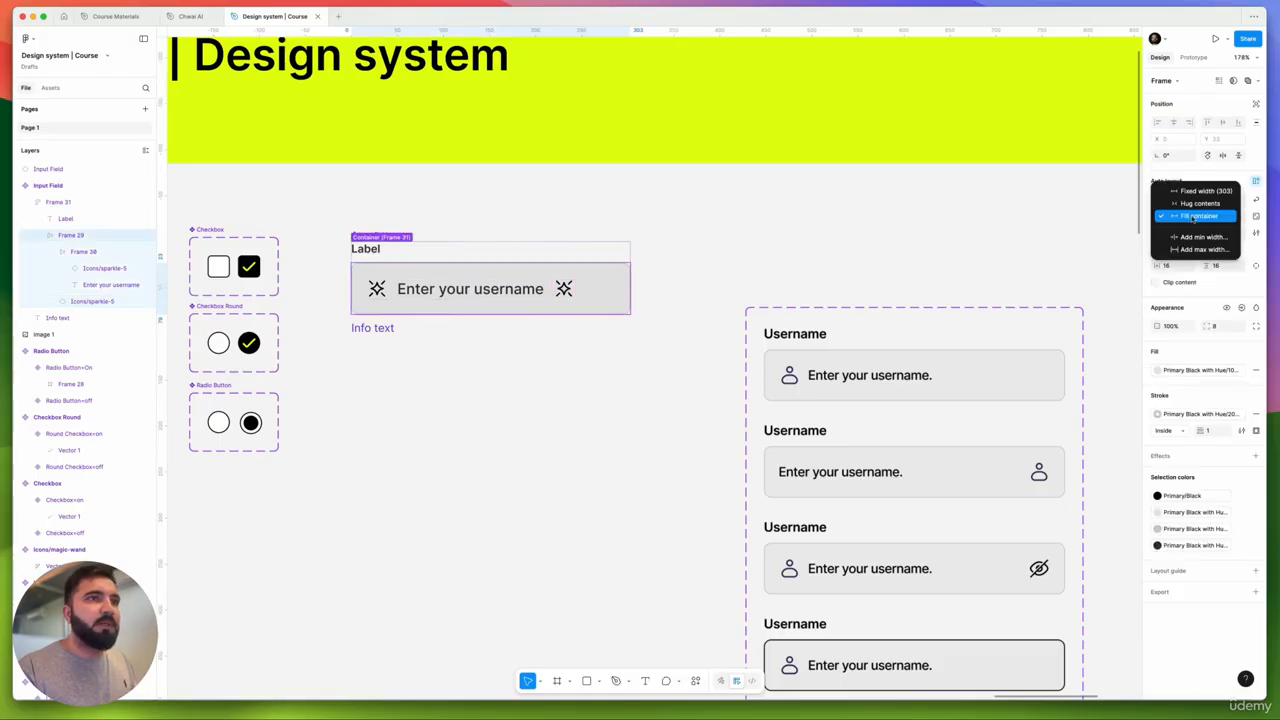
double_click(557, 289)
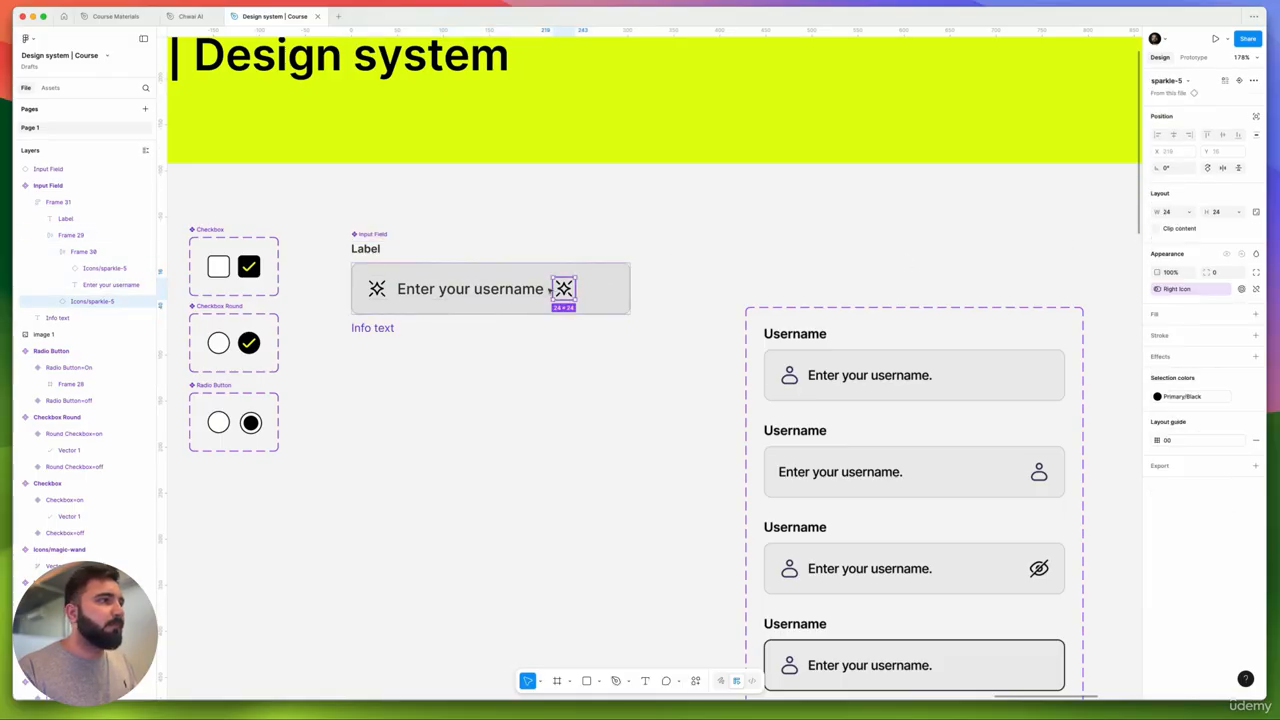
shift+click(535, 294)
click(1187, 230)
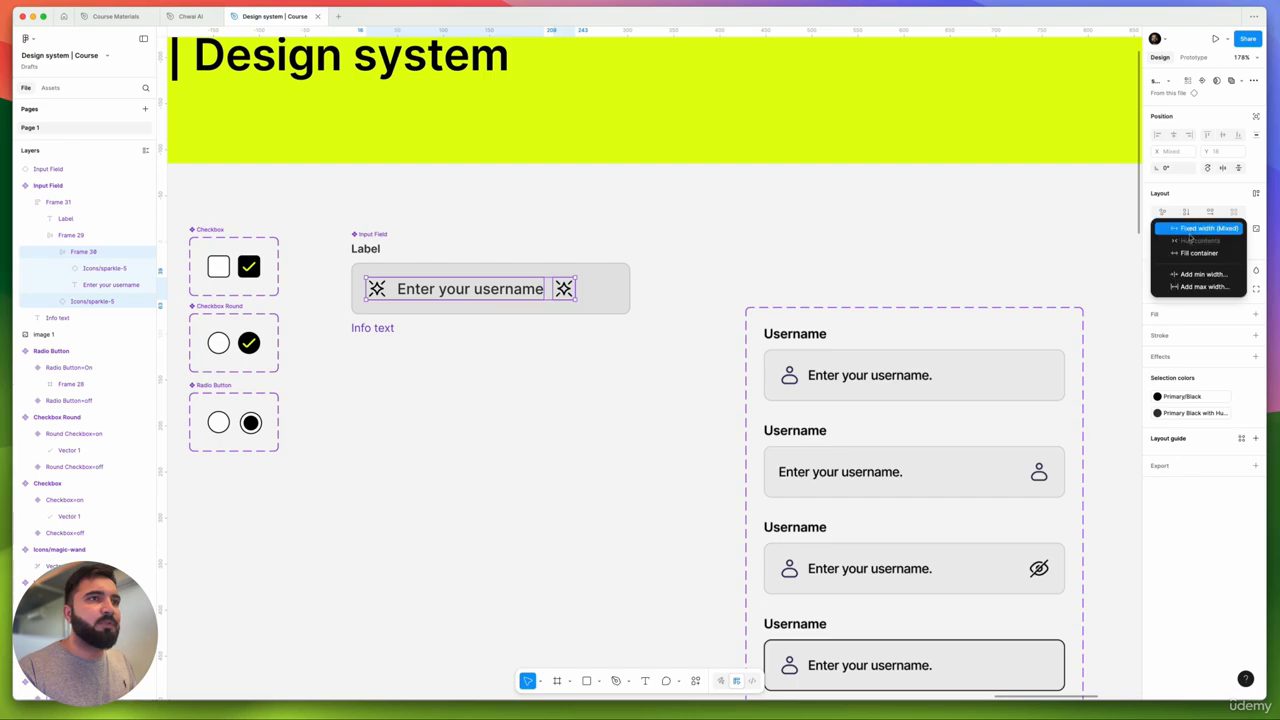
click(1187, 254)
key(super+z)
scroll(531, 269, up, 5)
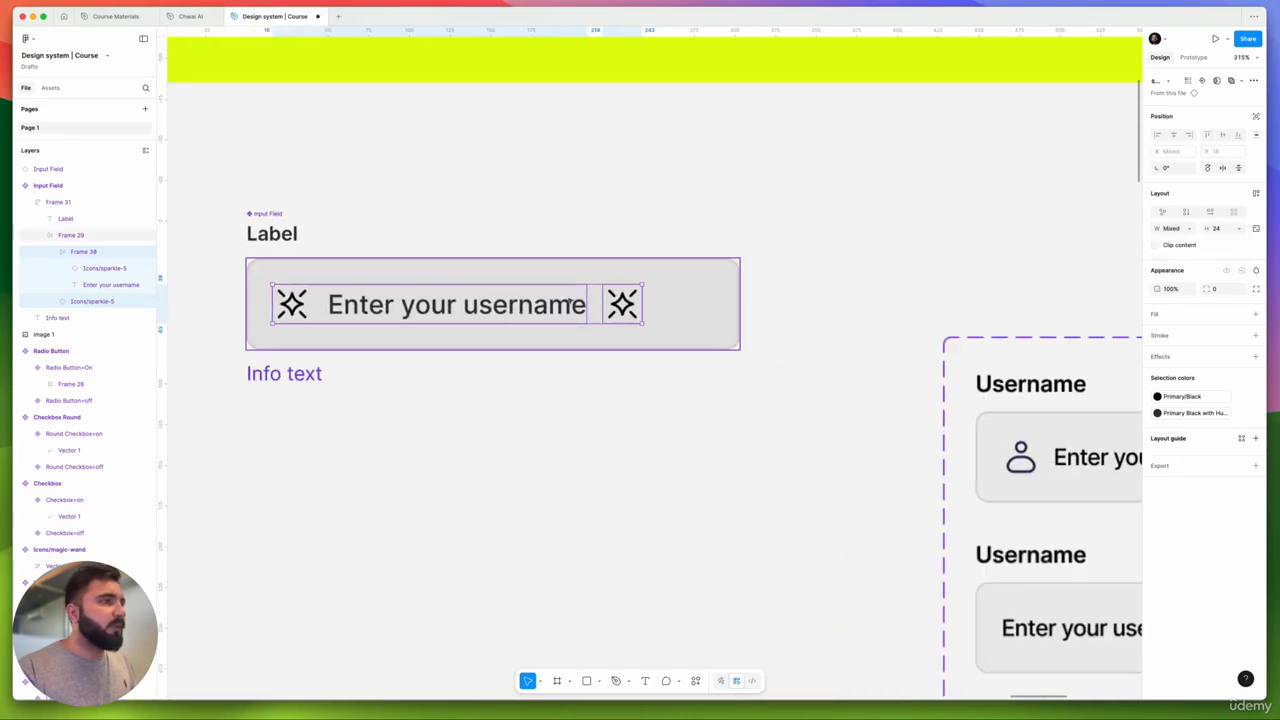
- Wrap the right sparkle icon in a fill-width auto-layout frame, keeping row spacing at 10
click(594, 303)
double_click(621, 304)
key(shift+a)
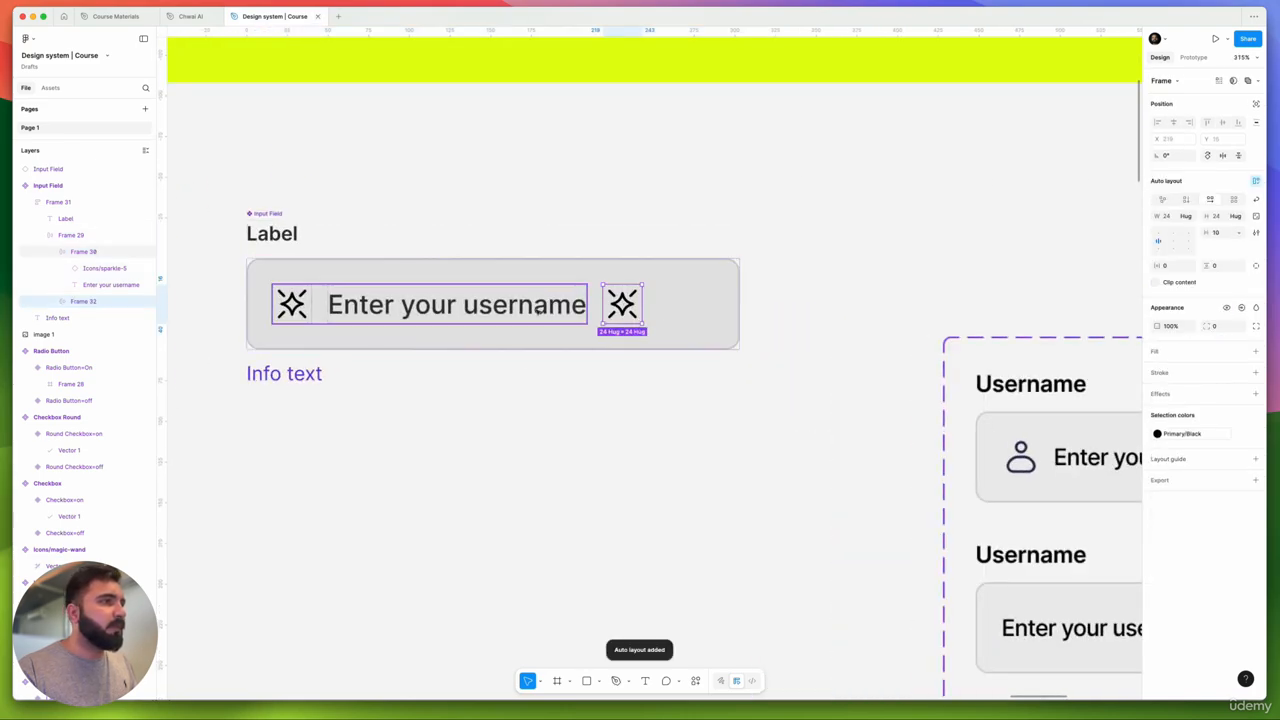
click(1189, 218)
click(1195, 226)
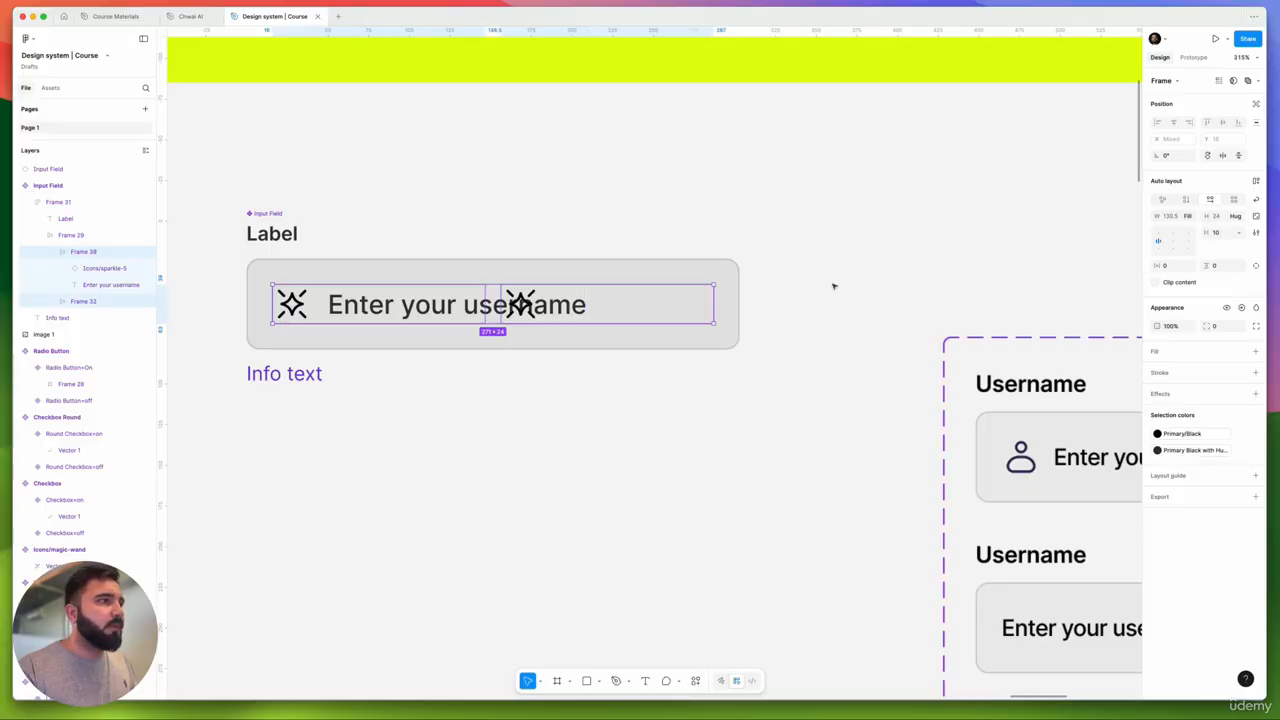
click(1189, 244)
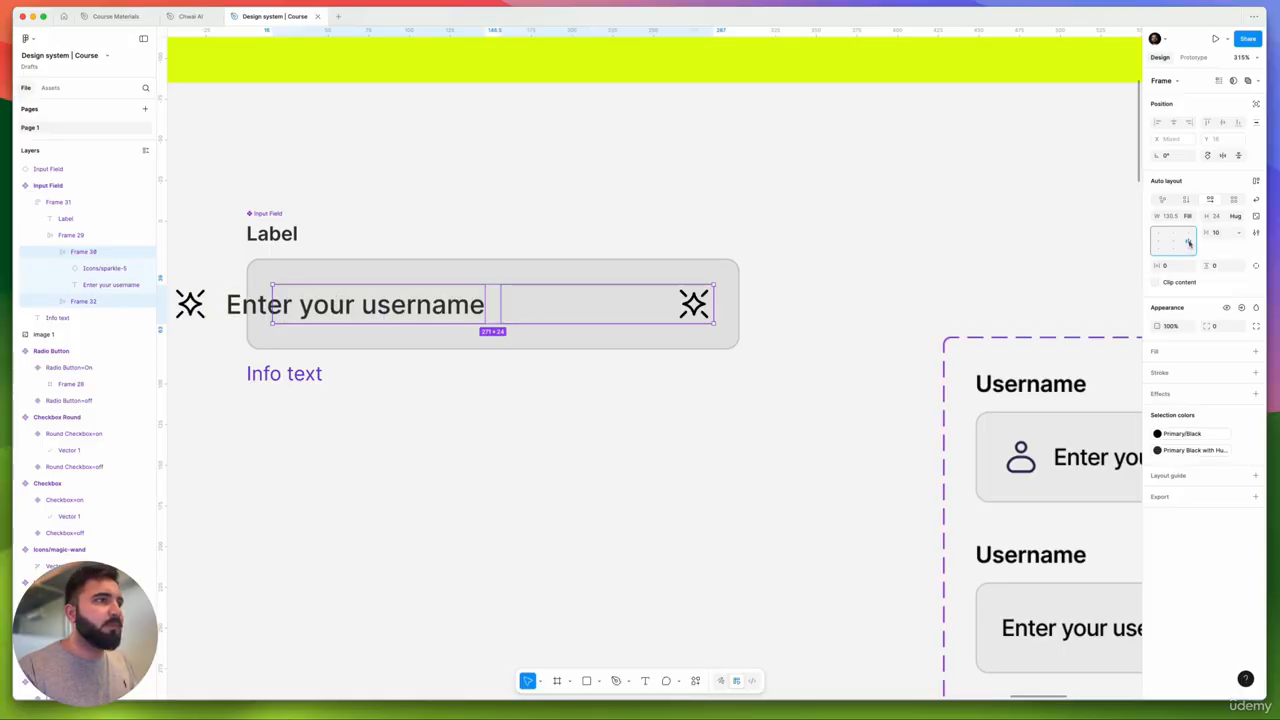
click(1162, 242)
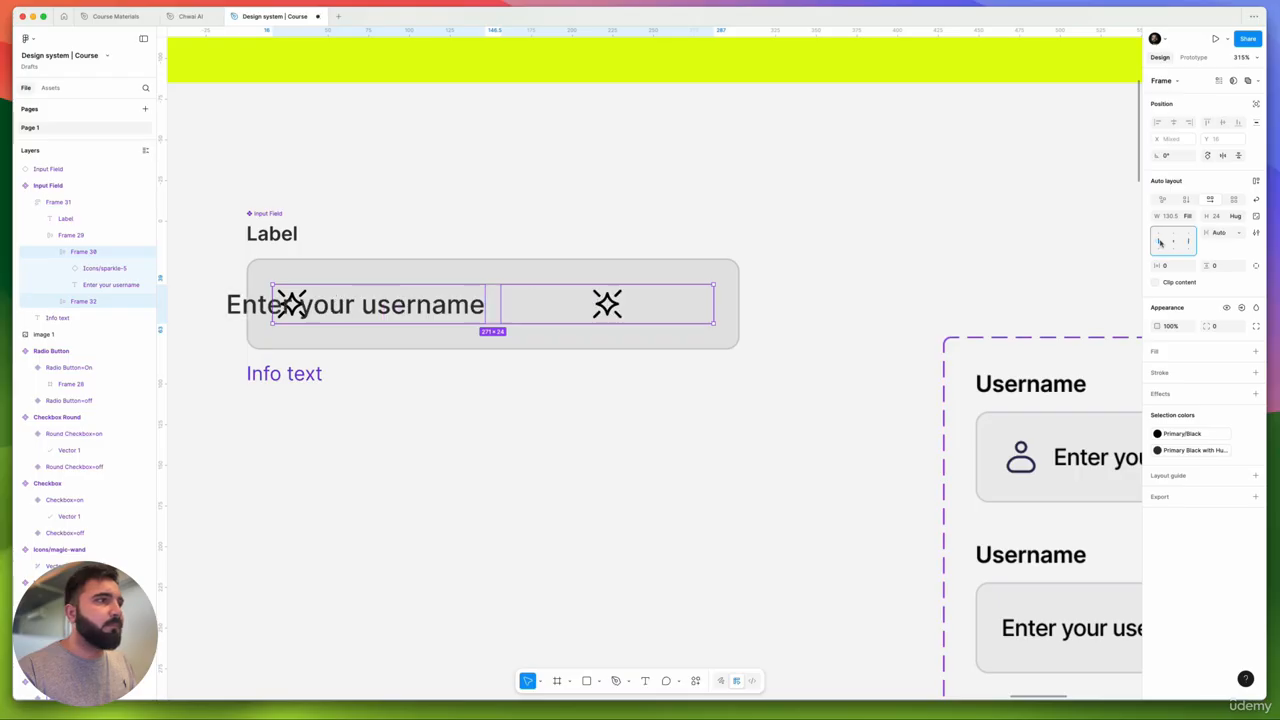
key(super+z)
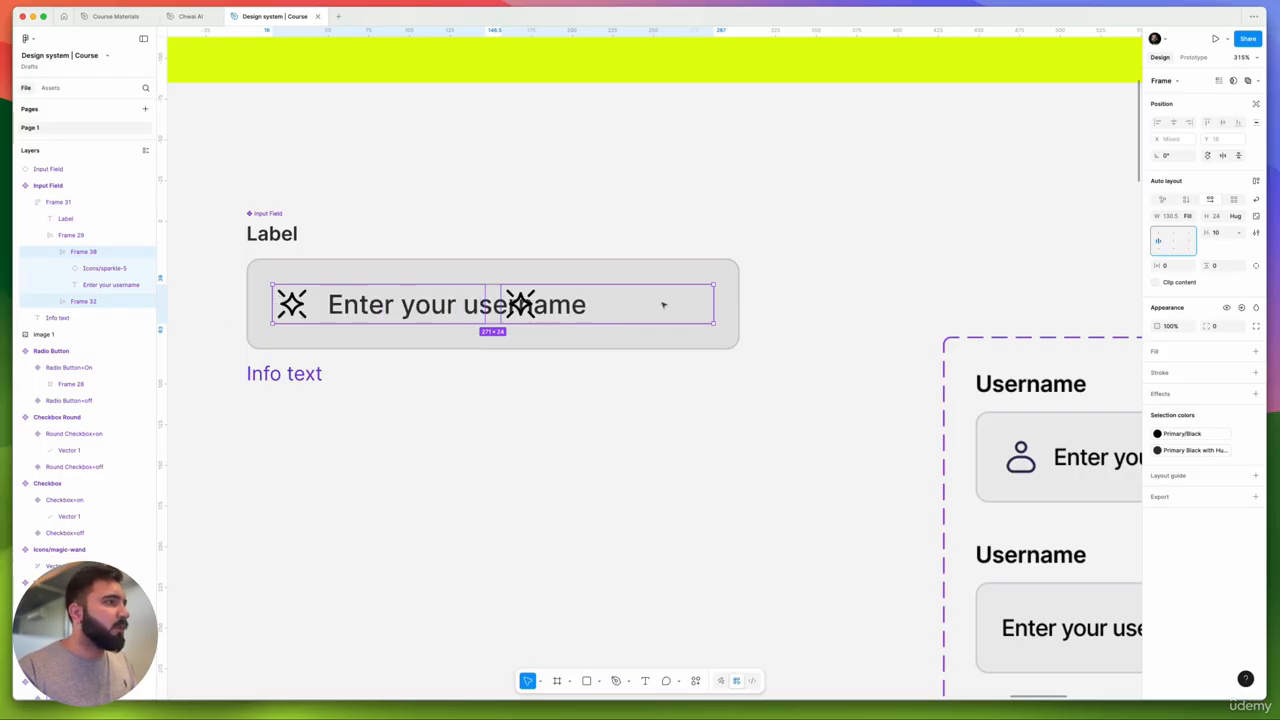
key(super+shift+z)
key(super+z)
key(super+z)
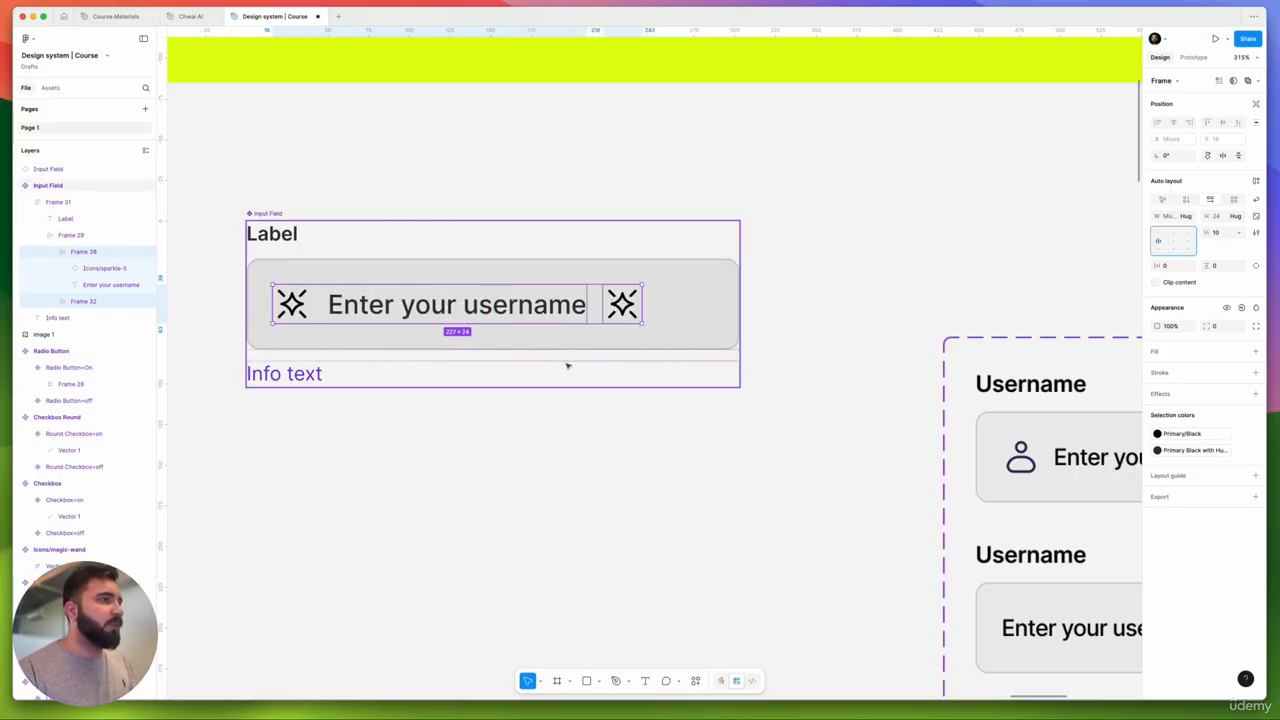
scroll(548, 360, down, 5)
- Set the left input box Frame 29 to space-between so the right icon sits at the far edge
click(638, 410)
drag(640, 411, 417, 408)
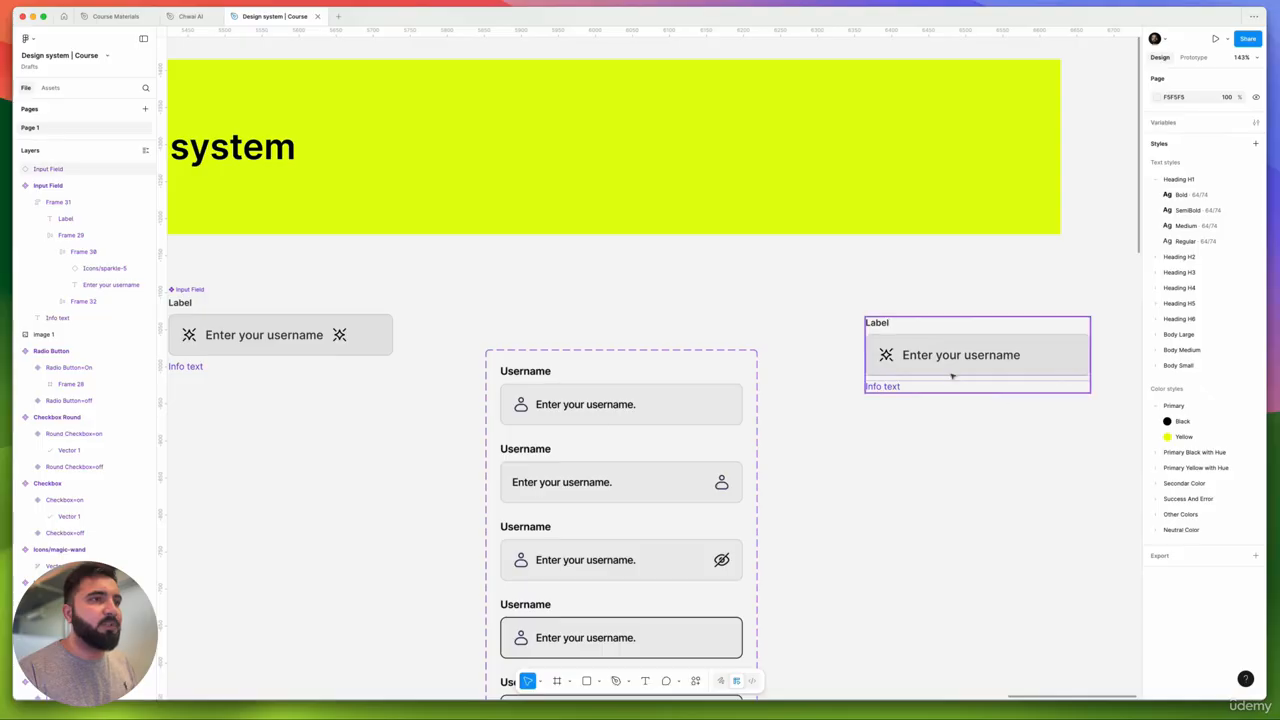
scroll(788, 383, down, 4)
scroll(525, 356, up, 4)
scroll(524, 355, up, 2)
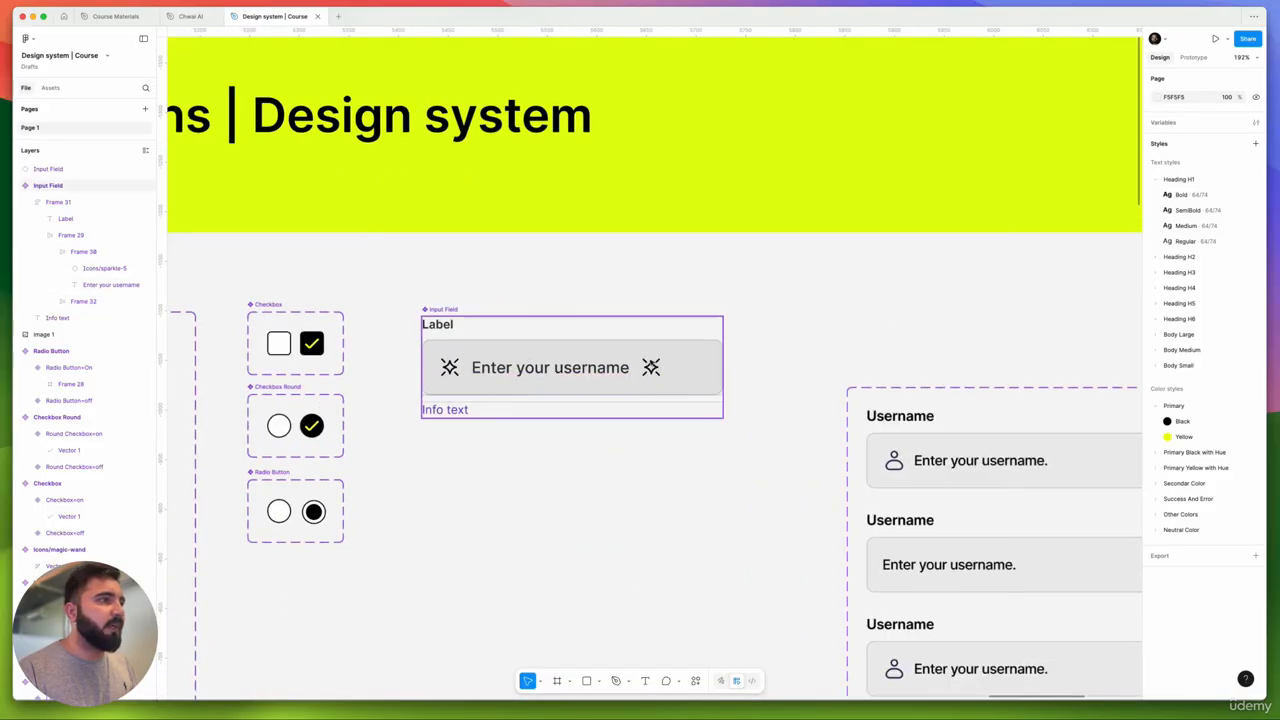
click(651, 368)
click(652, 368)
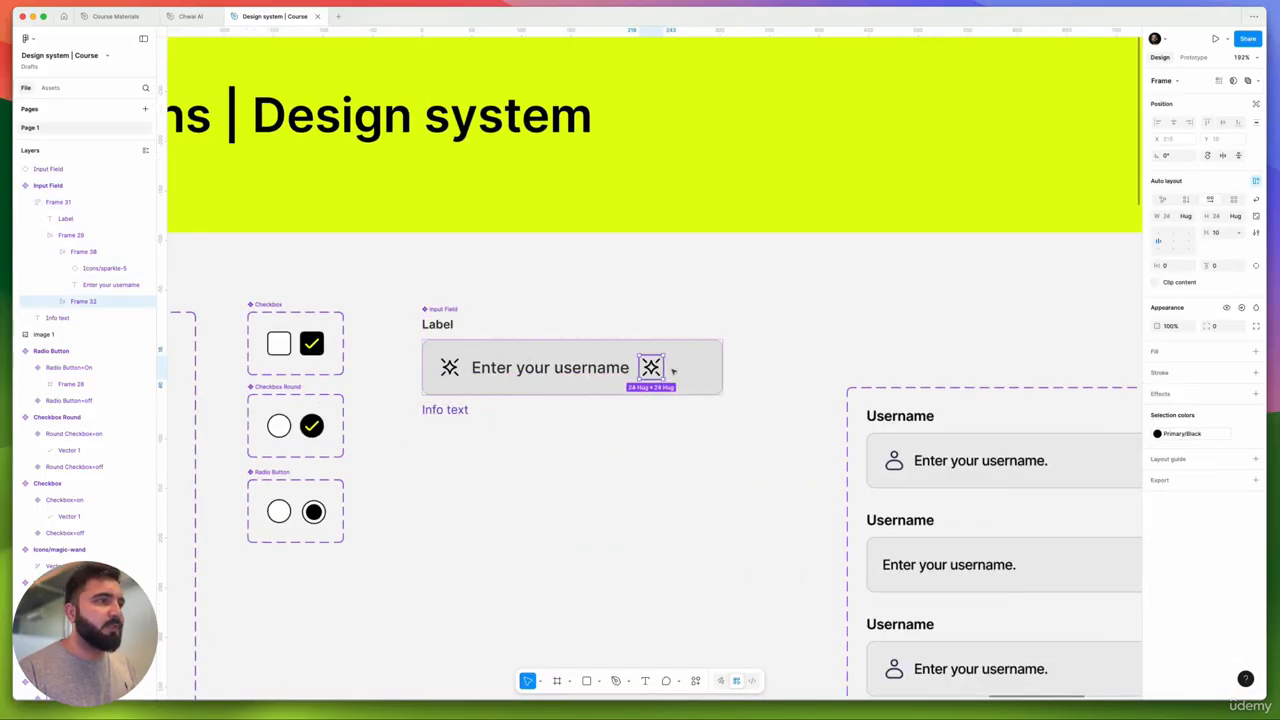
click(1159, 242)
click(884, 290)
- Select Frame 29 inside the right Input Field instance
scroll(853, 319, down, 3)
drag(853, 319, 320, 310)
click(766, 368)
double_click(767, 371)
click(766, 369)
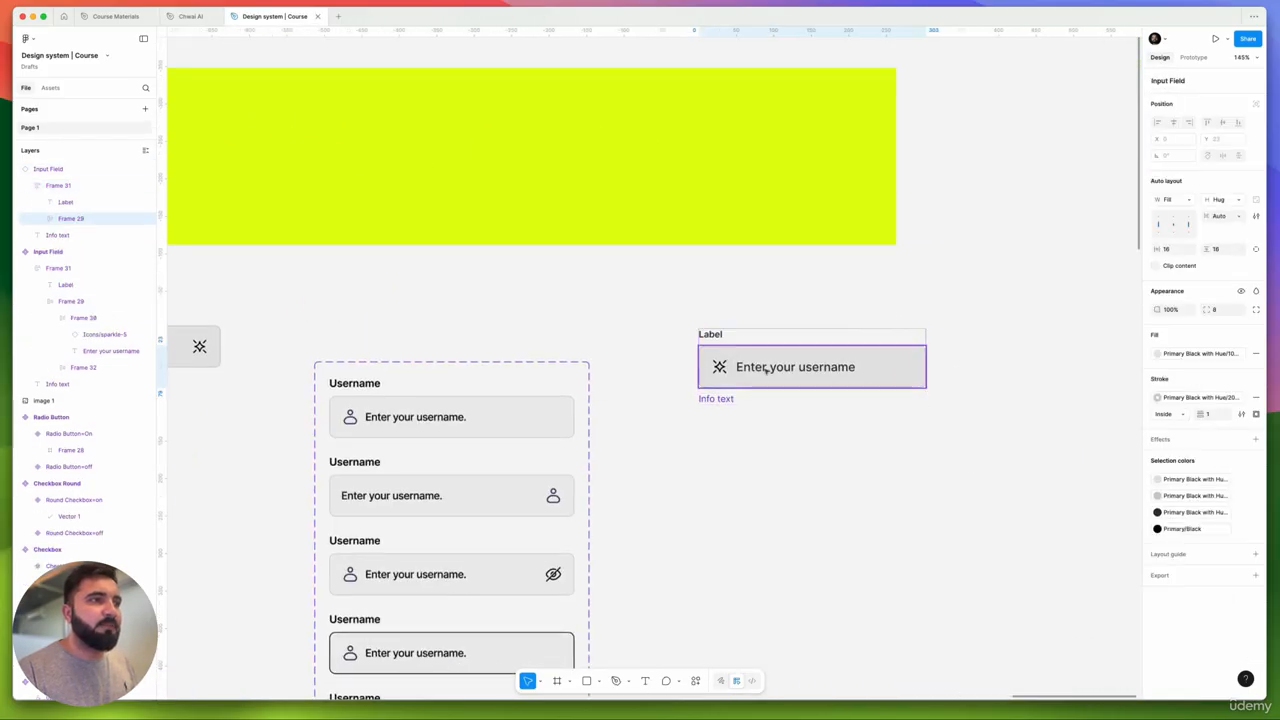
scroll(770, 370, down, 3)
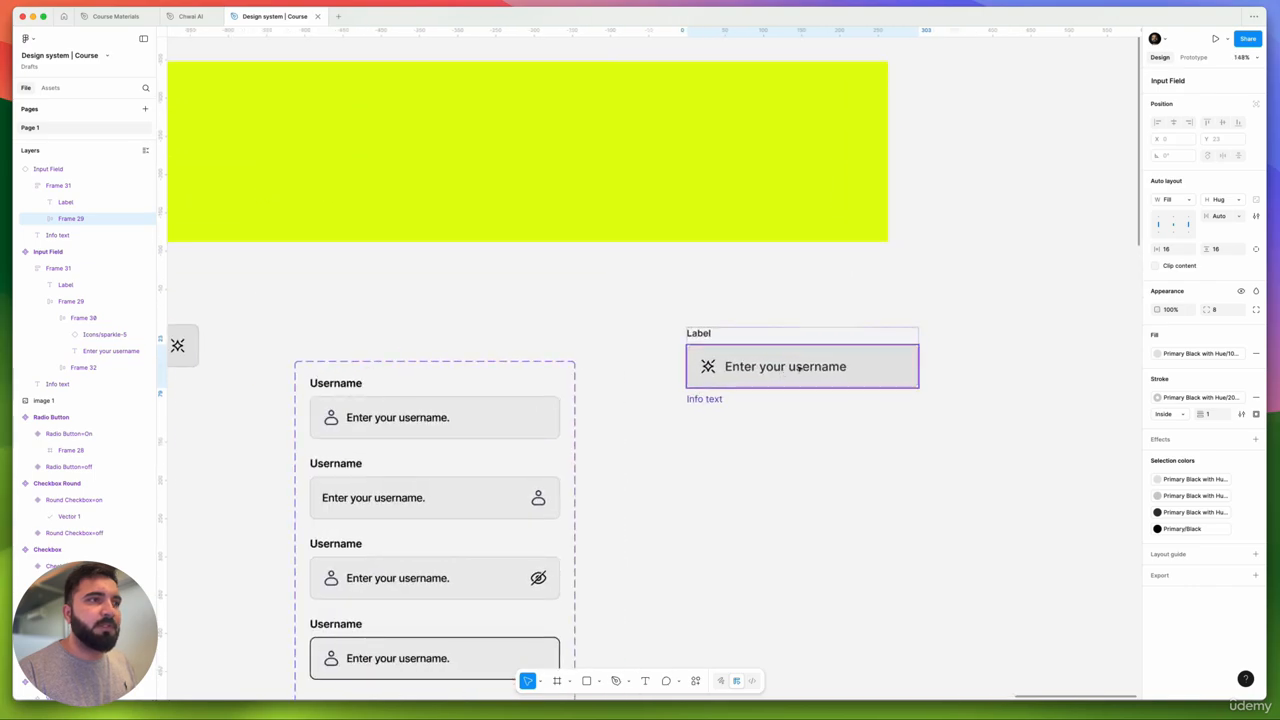
- Test the instance's icon toggles and leave Right Icon on alongside Left Icon, Label and Info
click(926, 320)
click(843, 336)
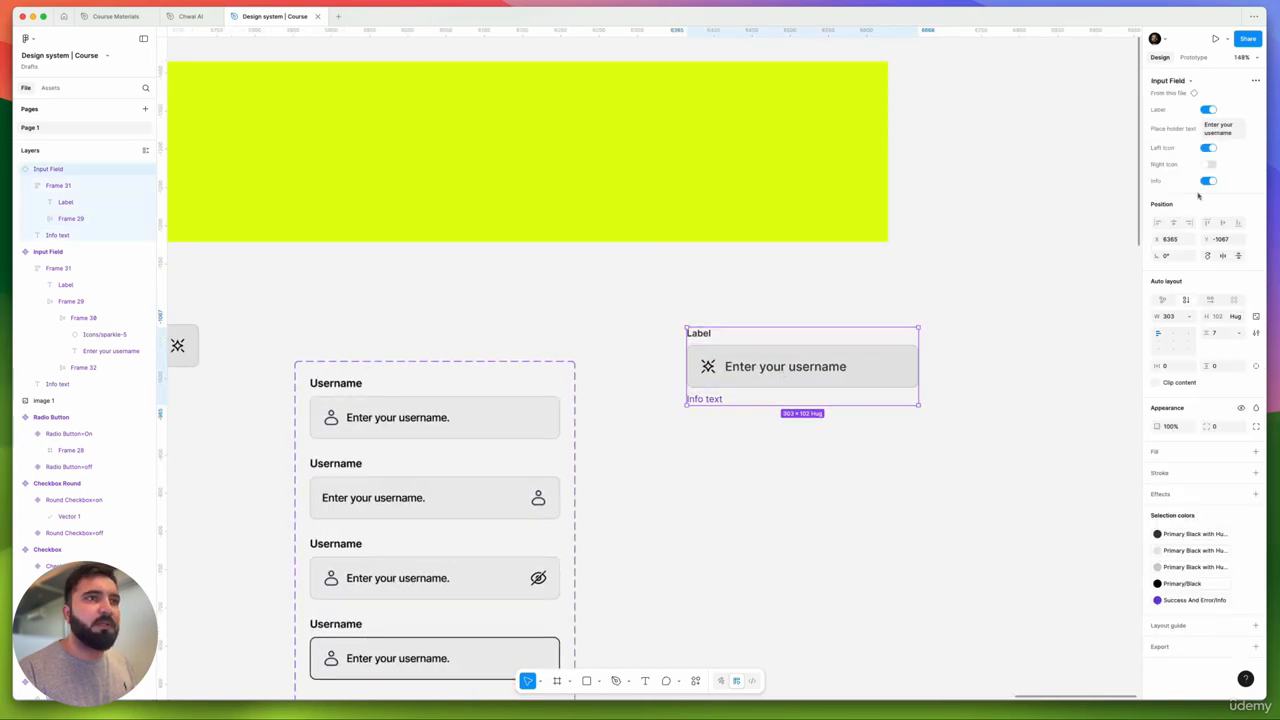
click(1209, 167)
click(1209, 167)
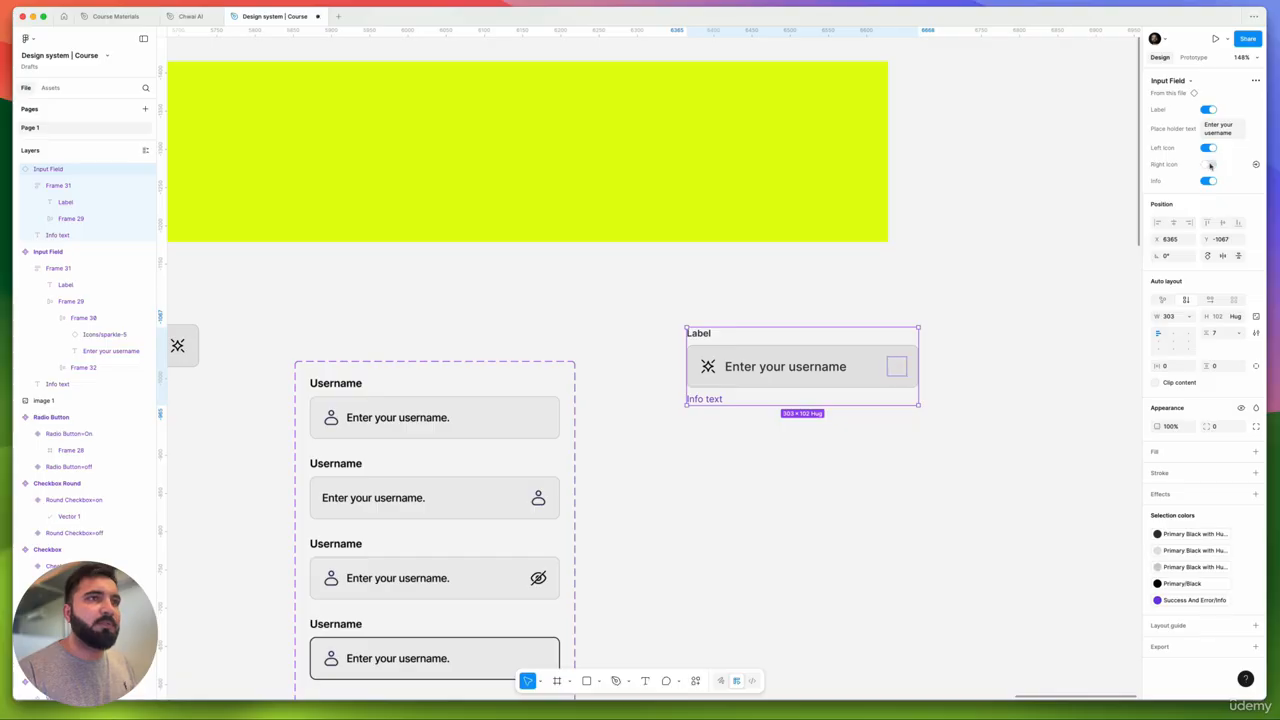
click(1209, 149)
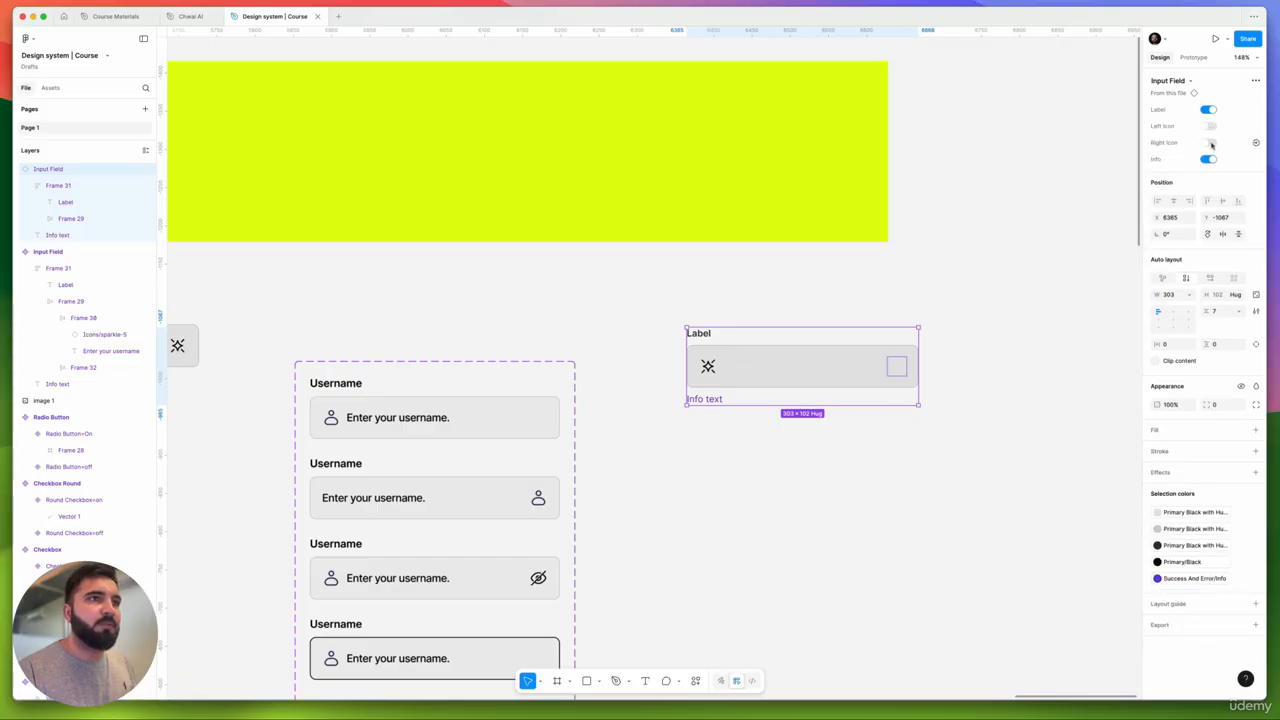
click(1210, 143)
click(1209, 126)
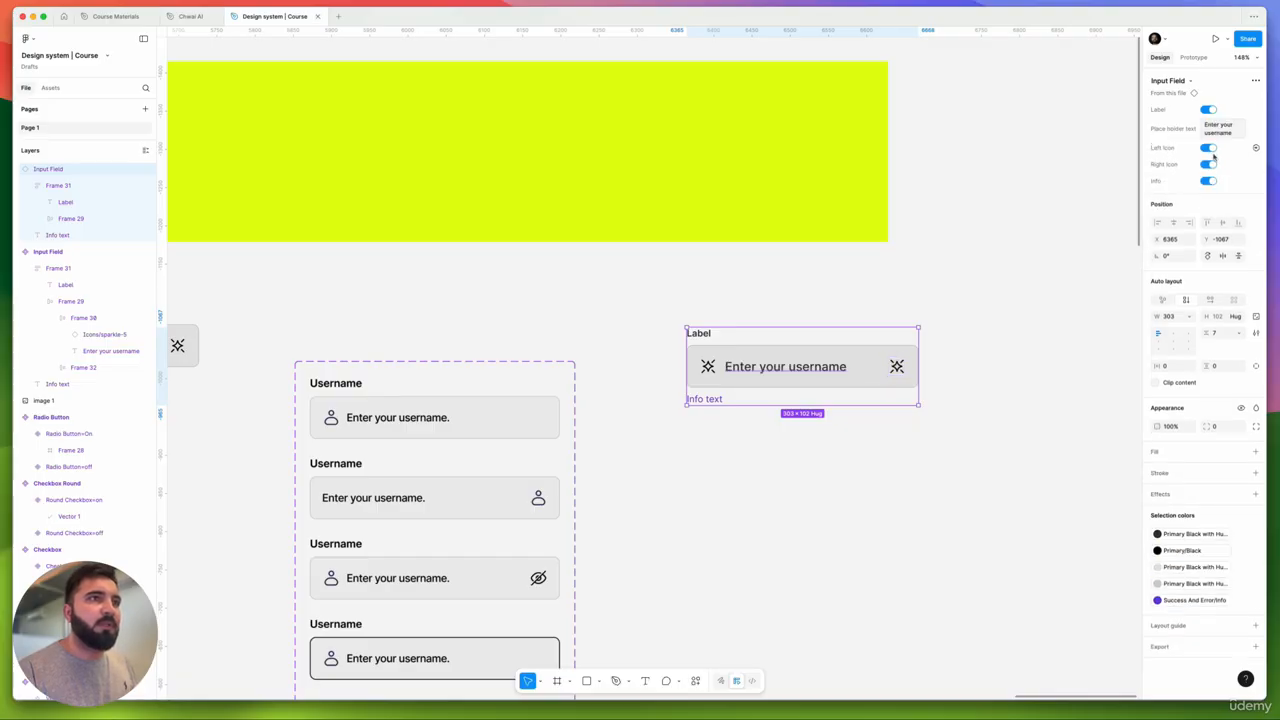
click(1209, 166)
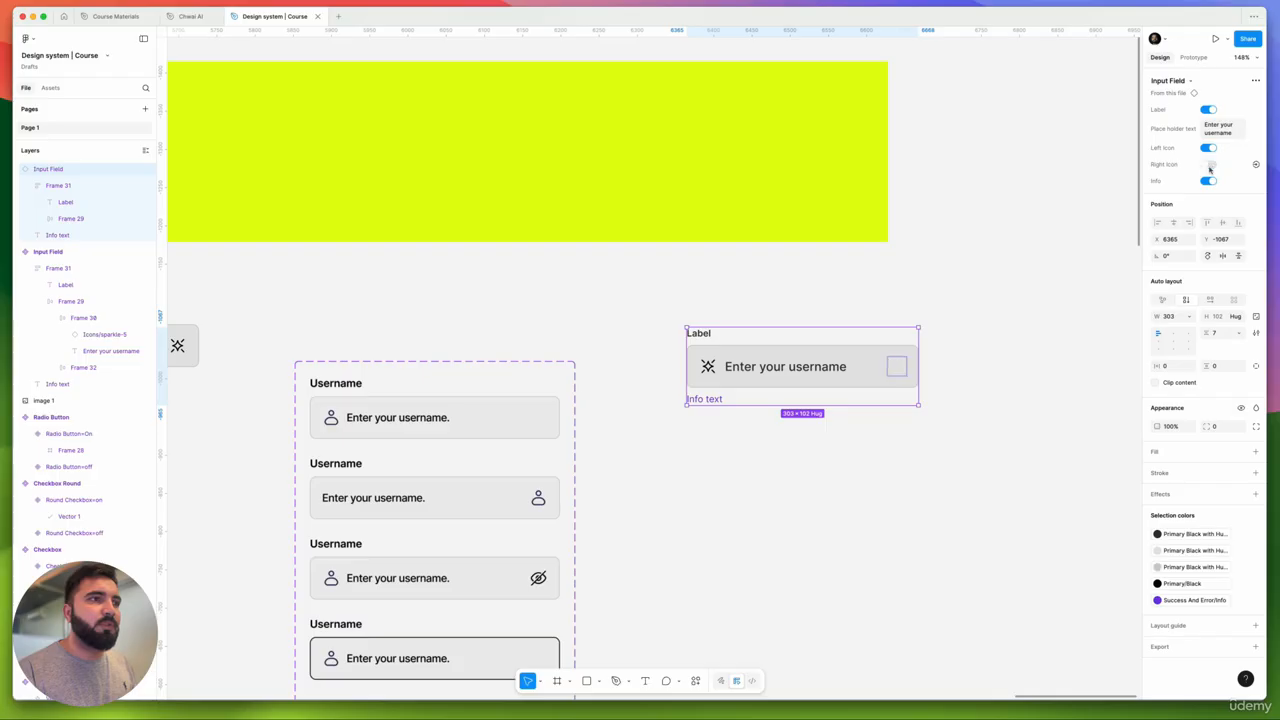
click(1209, 166)
click(1209, 166)
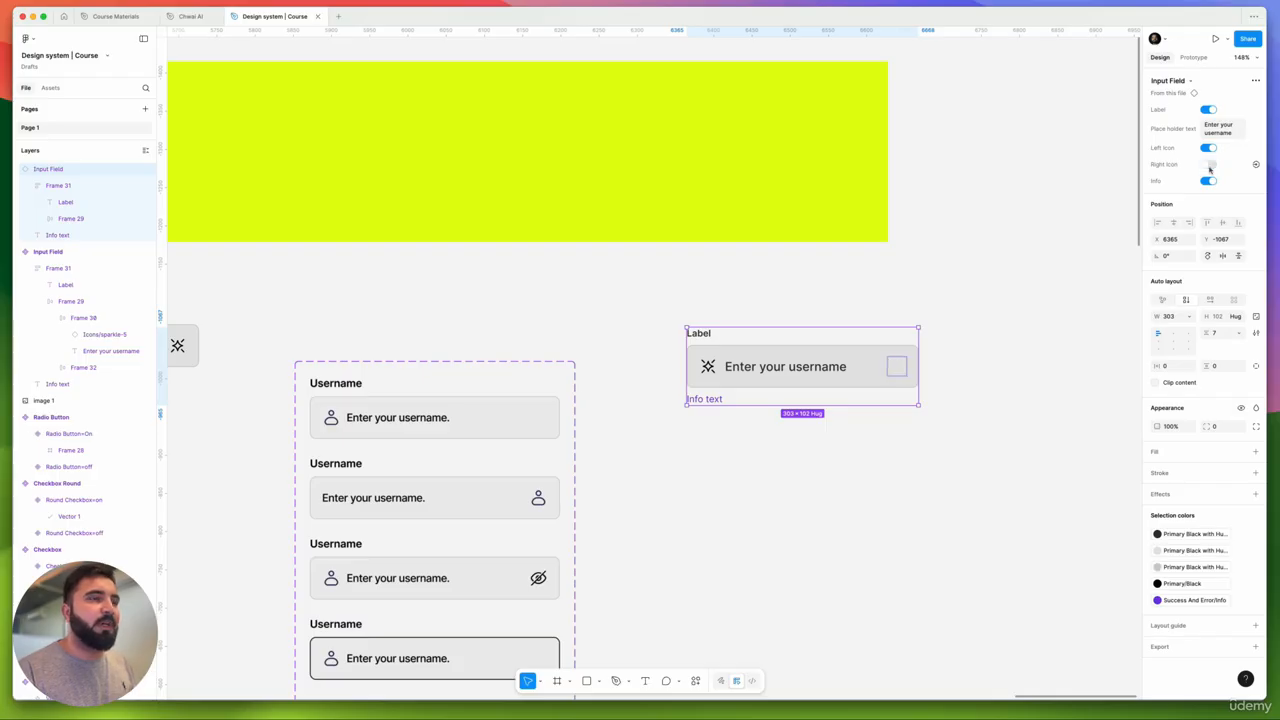
click(1210, 168)
drag(990, 290, 710, 456)
scroll(788, 464, left, 5)
click(478, 320)
click(478, 320)
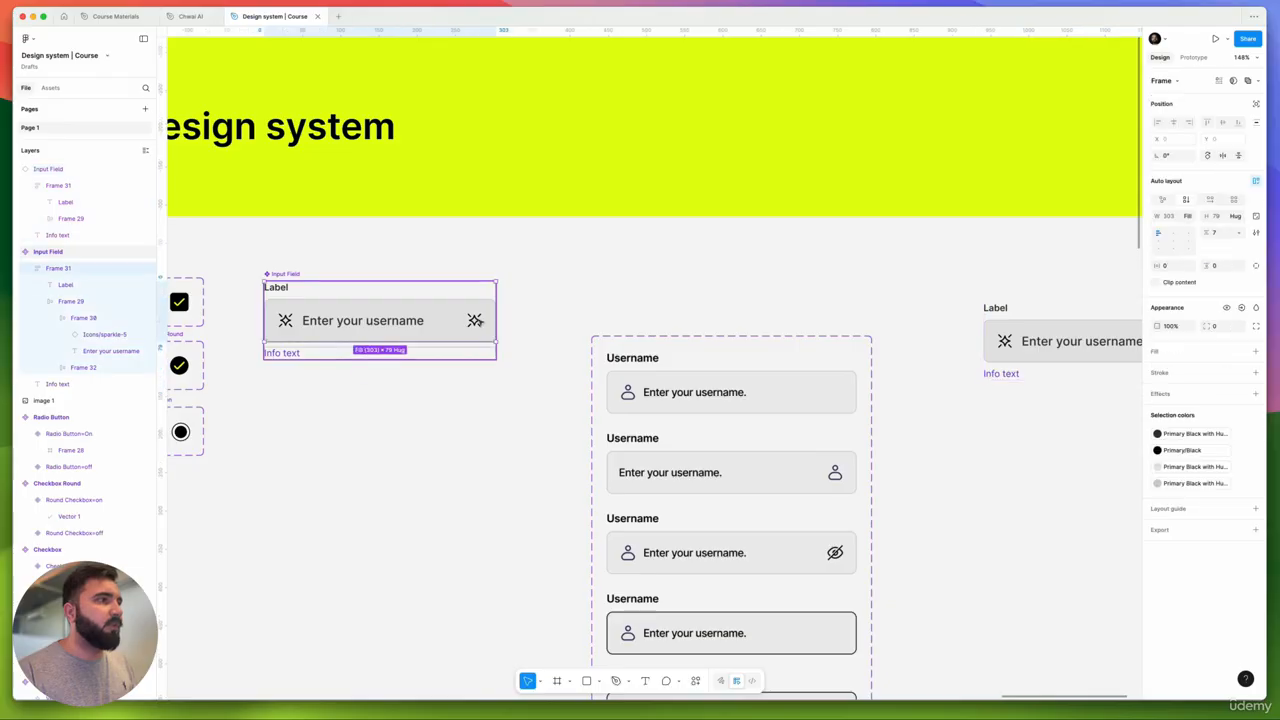
click(478, 320)
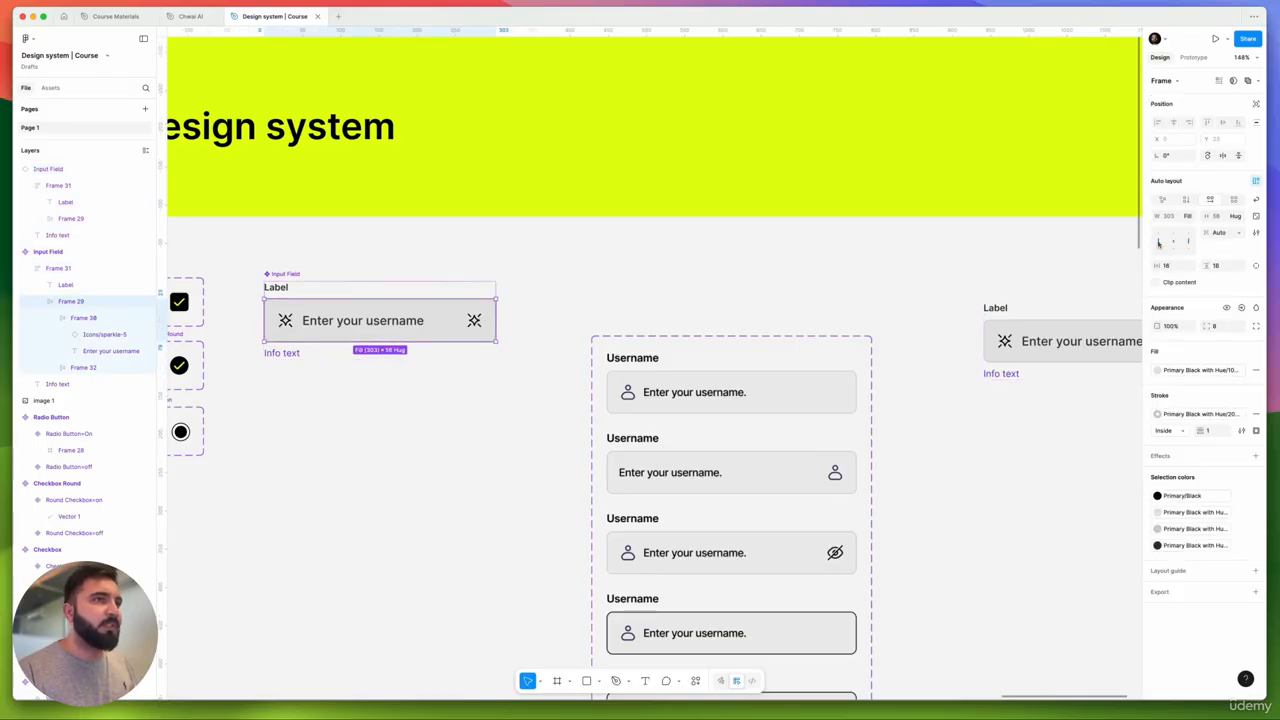
click(766, 297)
scroll(650, 320, right, 5)
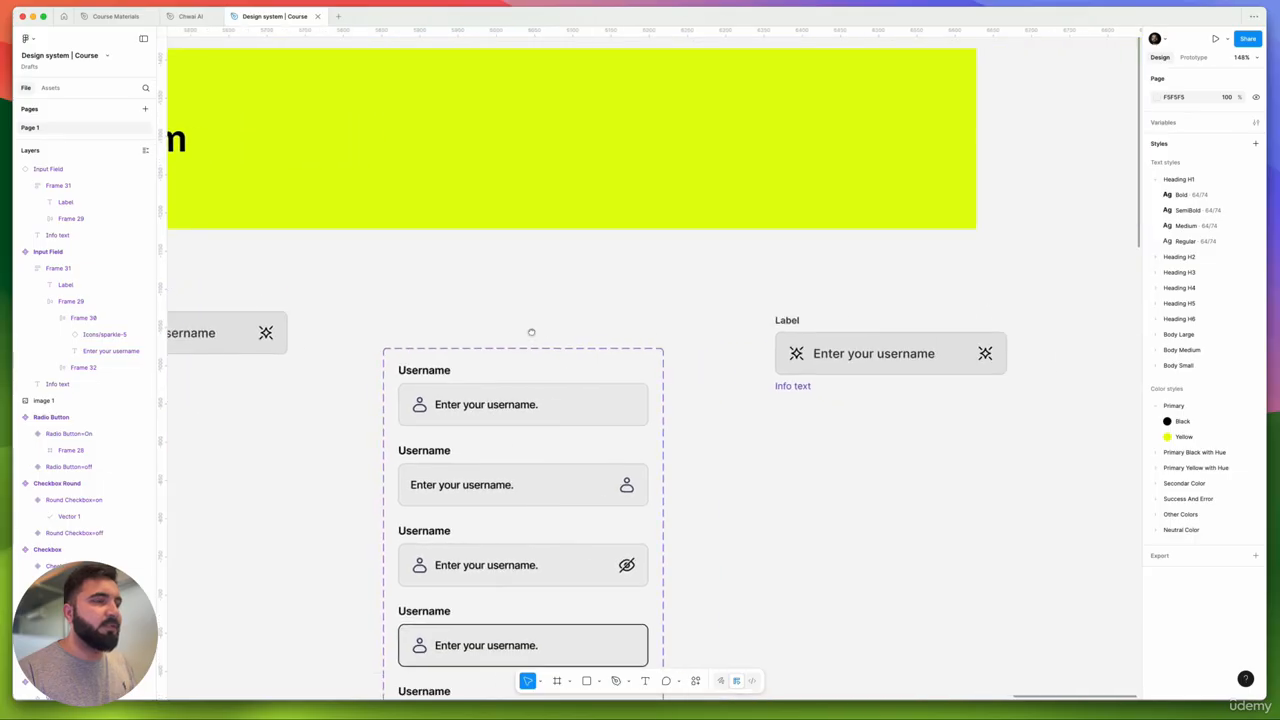
scroll(671, 306, down, 2)
drag(622, 300, 953, 438)
drag(745, 444, 935, 379)
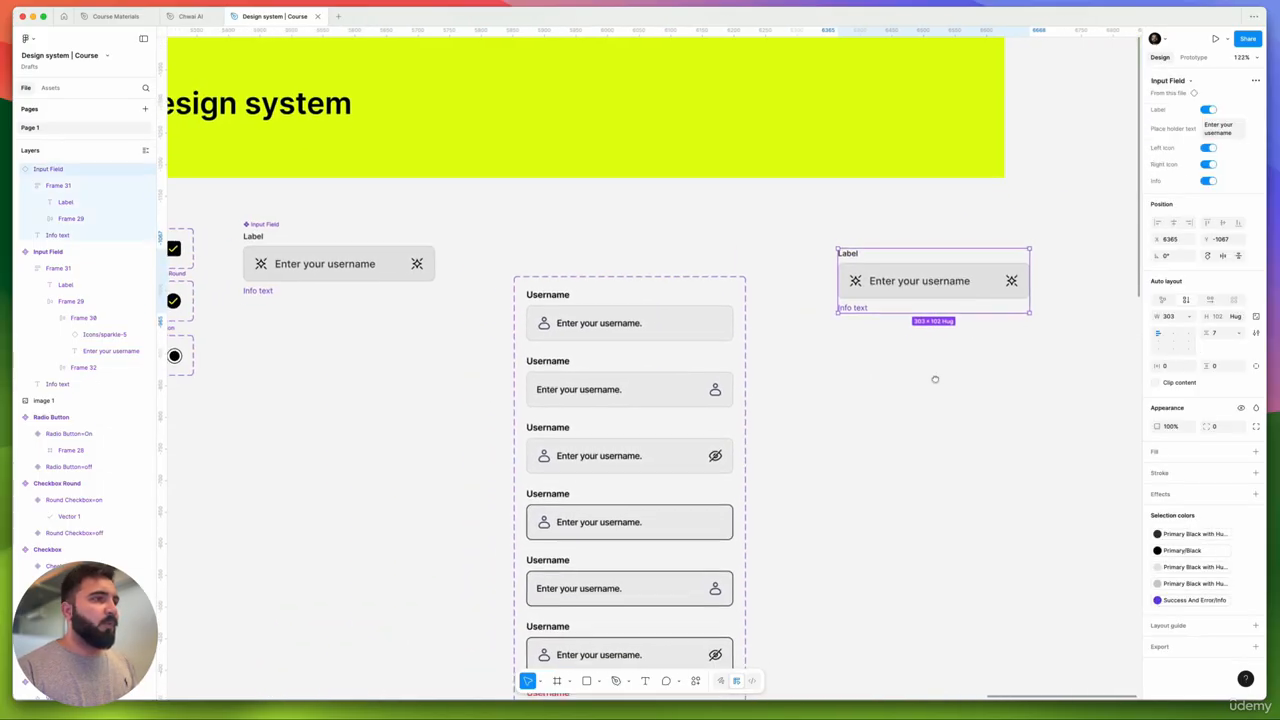
scroll(935, 379, down, 5)
scroll(800, 390, left, 3)
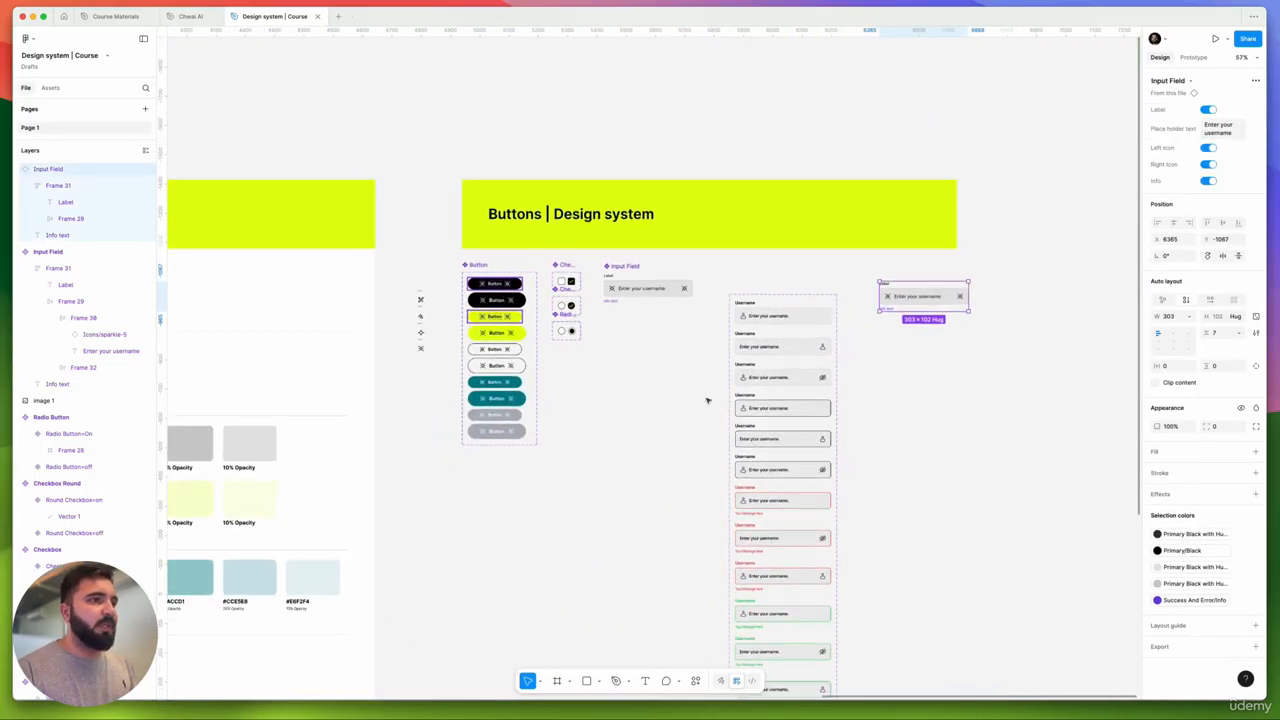
scroll(707, 400, up, 3)
scroll(762, 407, up, 2)
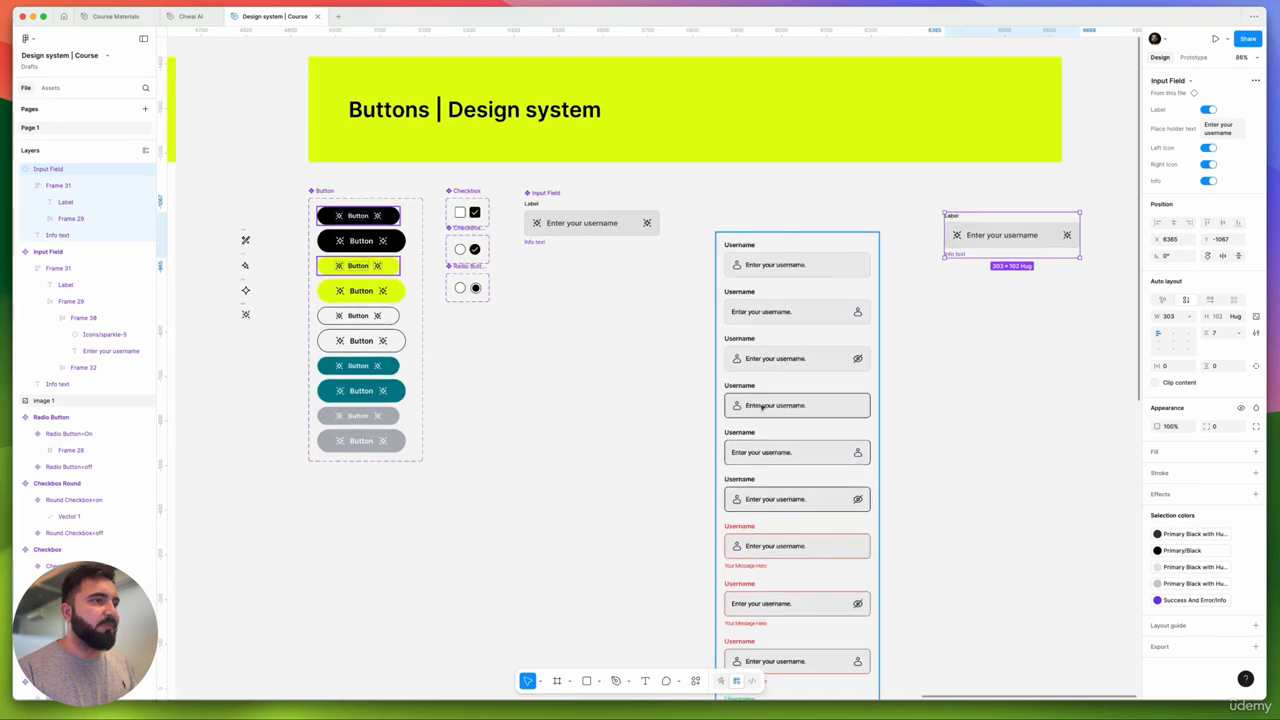
scroll(765, 410, up, 3)
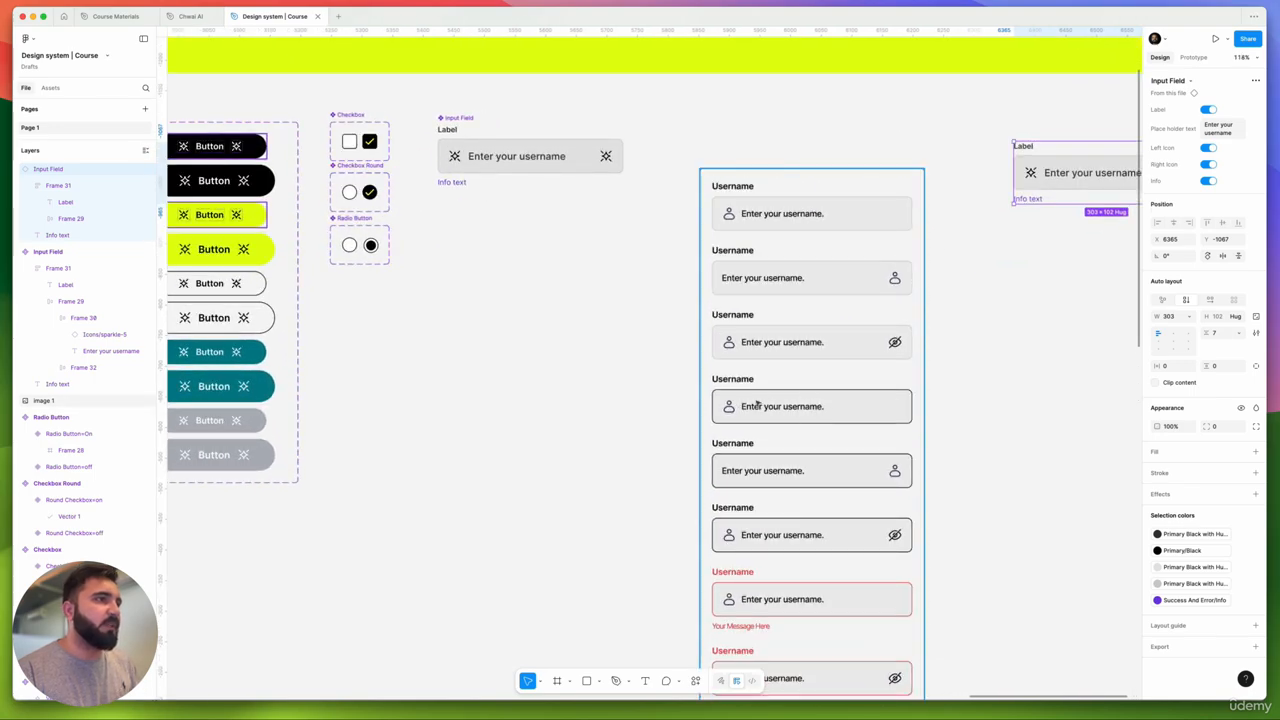
- Add a Variant2 below the Default Input Field variant
click(469, 121)
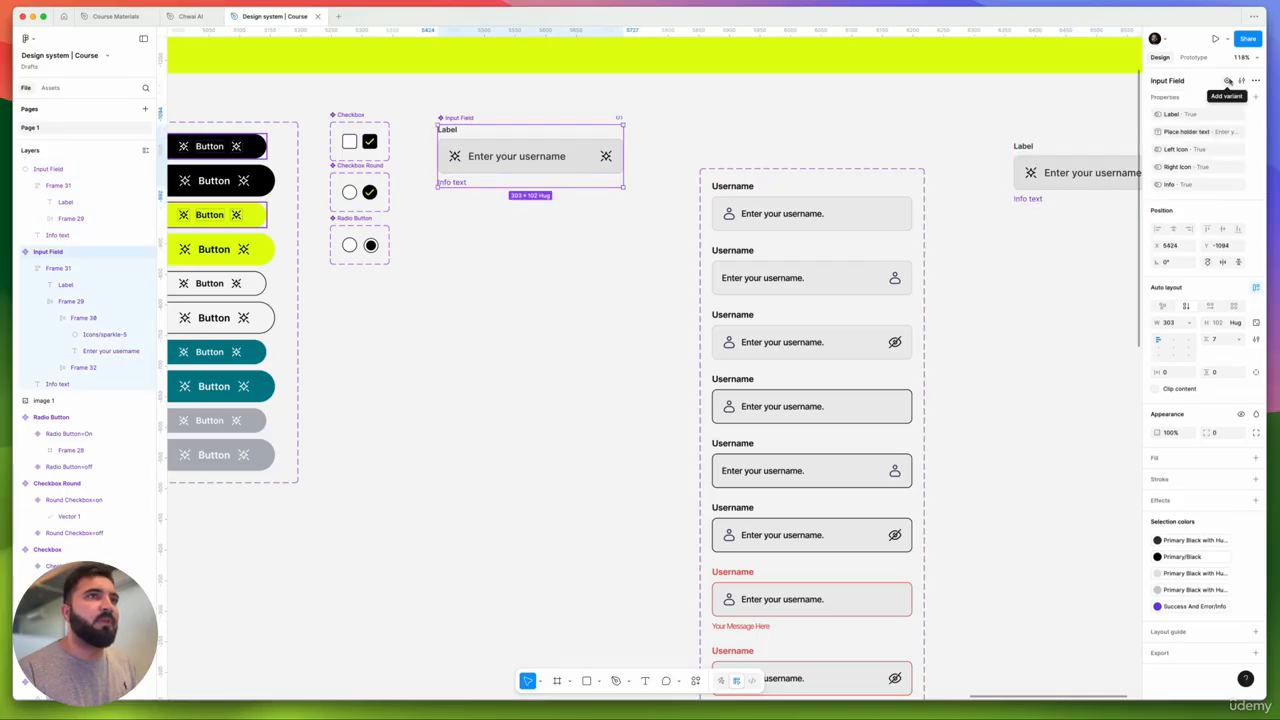
click(1228, 80)
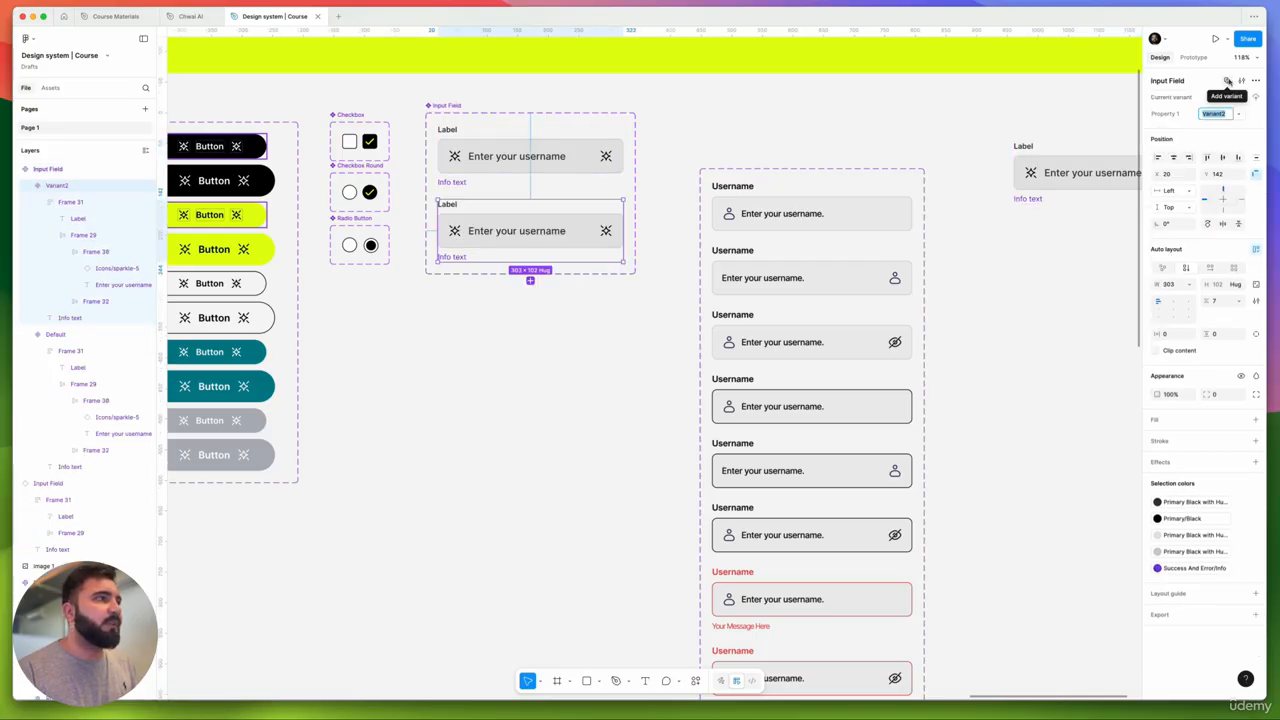
click(533, 230)
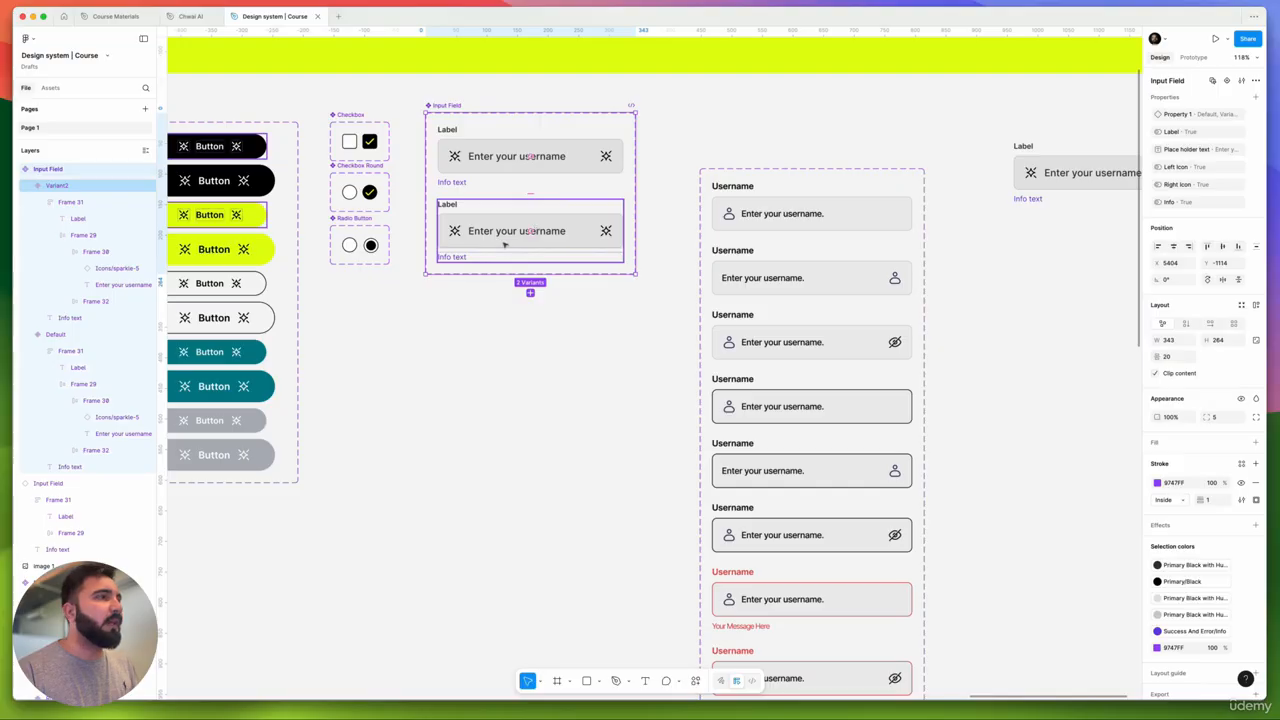
click(501, 246)
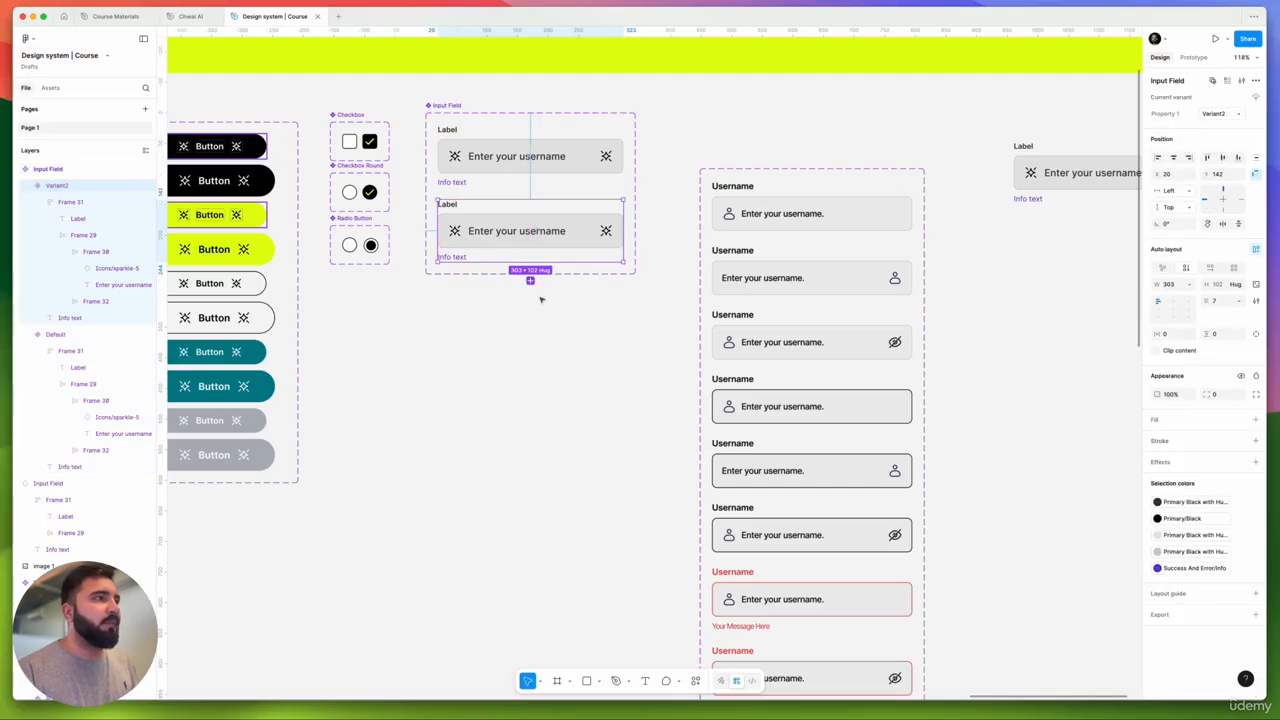
click(500, 171)
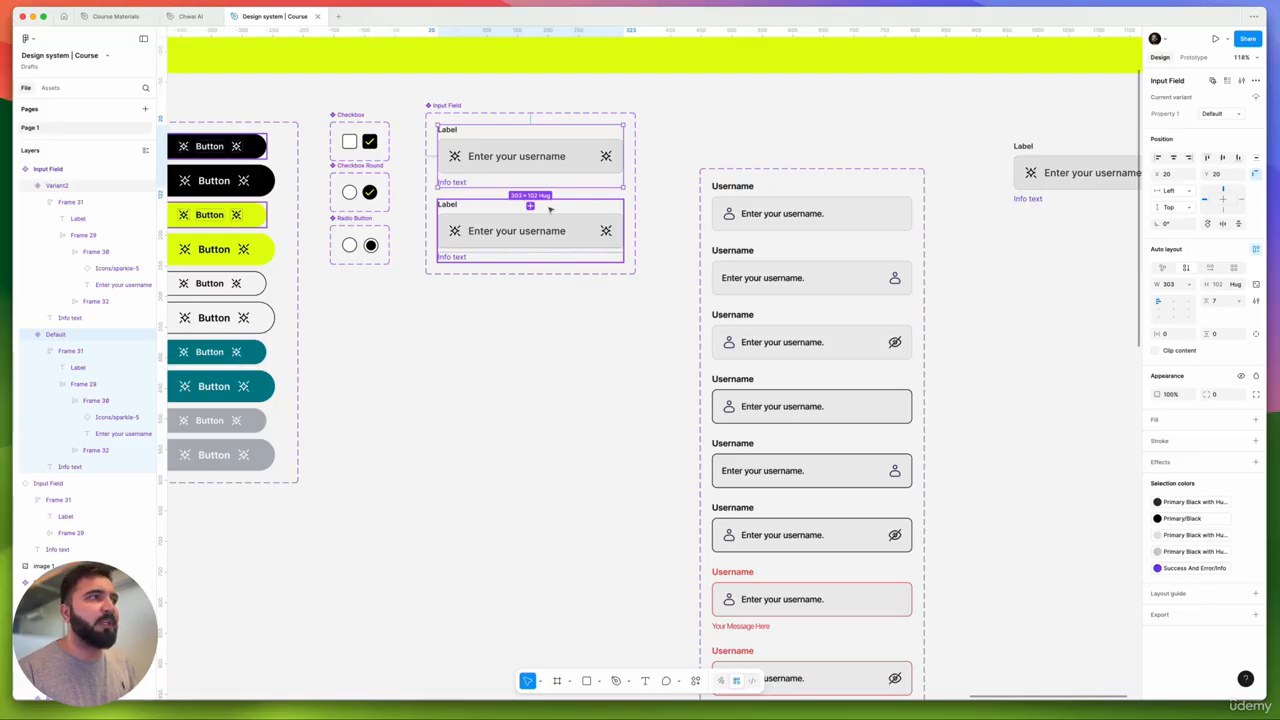
click(540, 236)
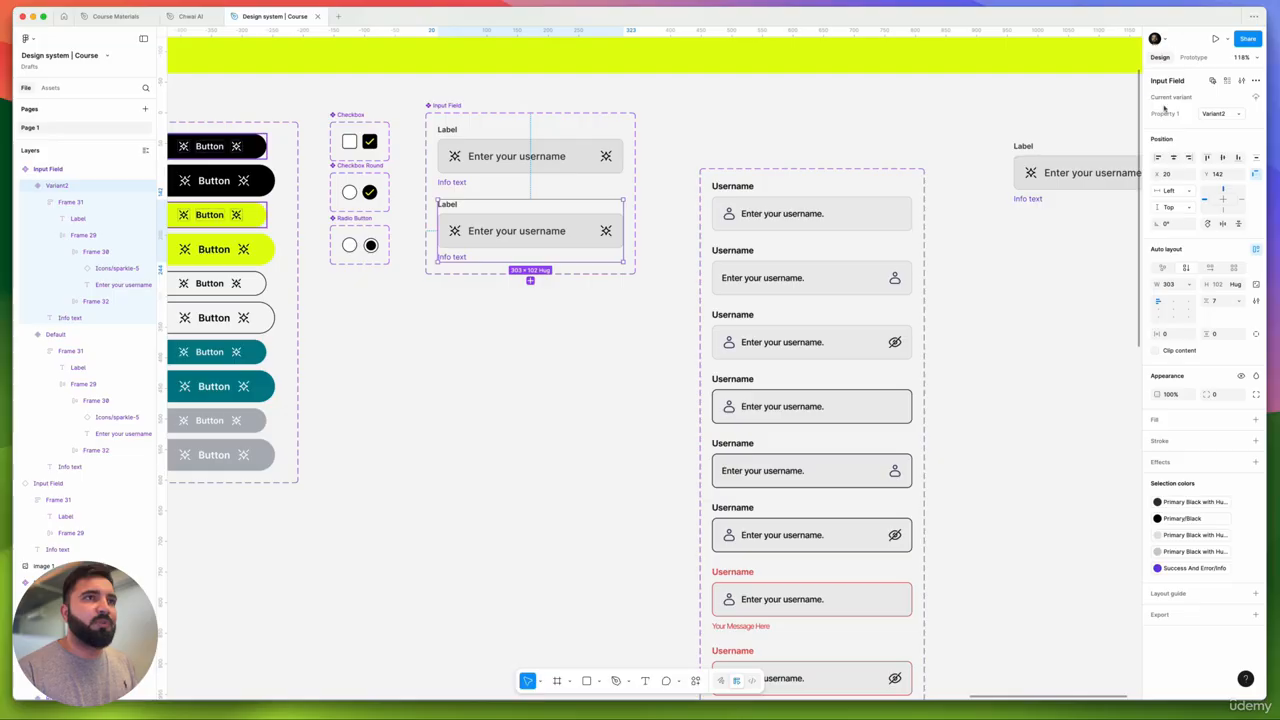
- Rename the variant property Property 1 to 'Type'
double_click(1165, 113)
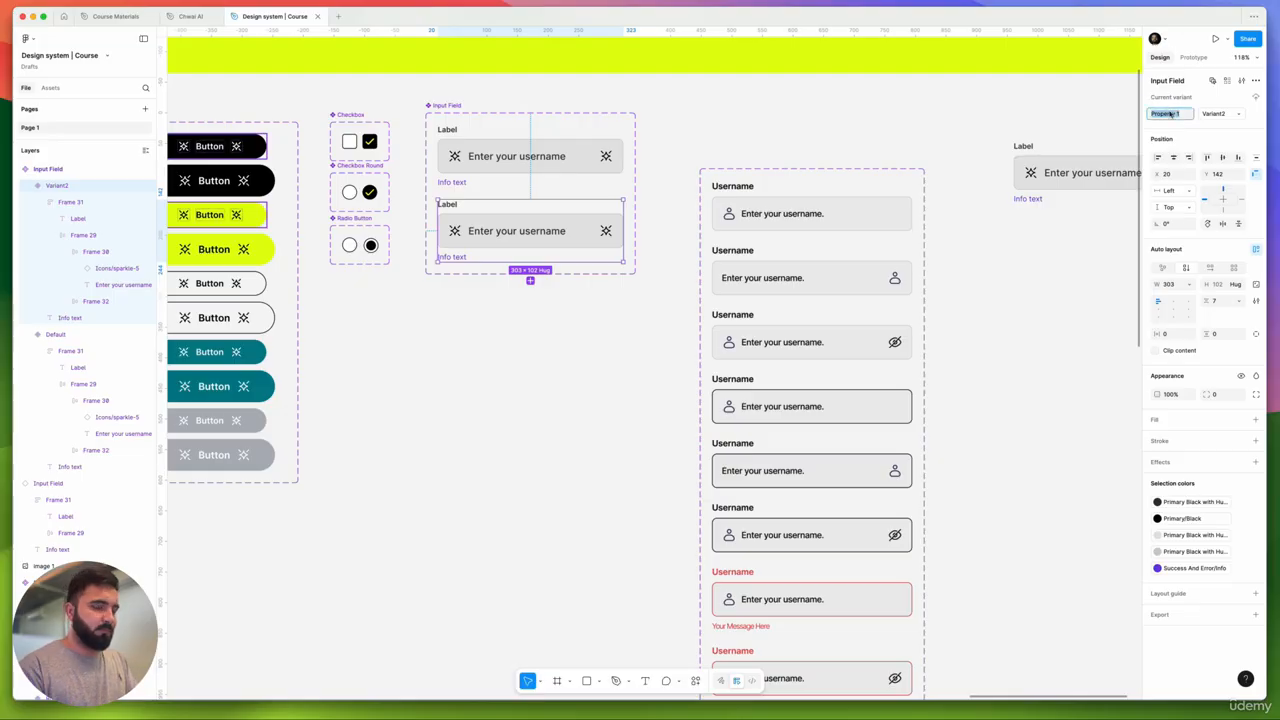
text(Type)
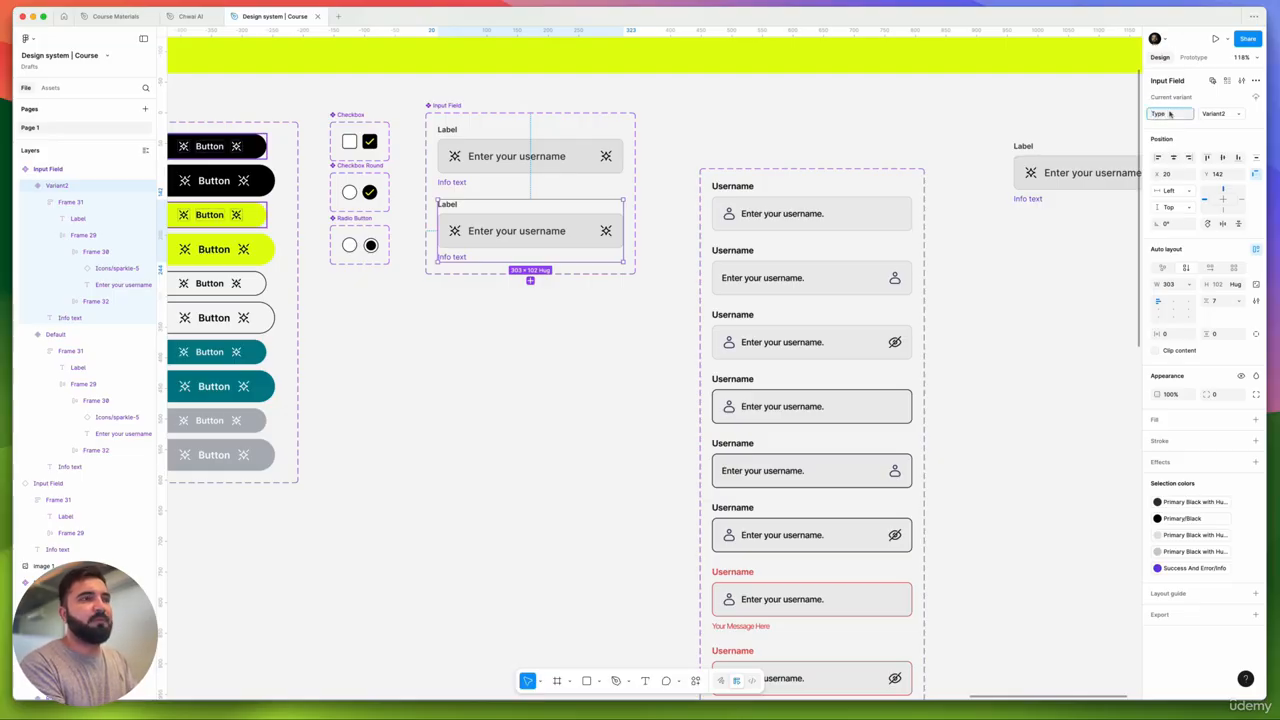
key(Return)
click(531, 297)
- Give Variant2's input box Frame 29 a Primary/Black stroke
scroll(509, 285, up, 2)
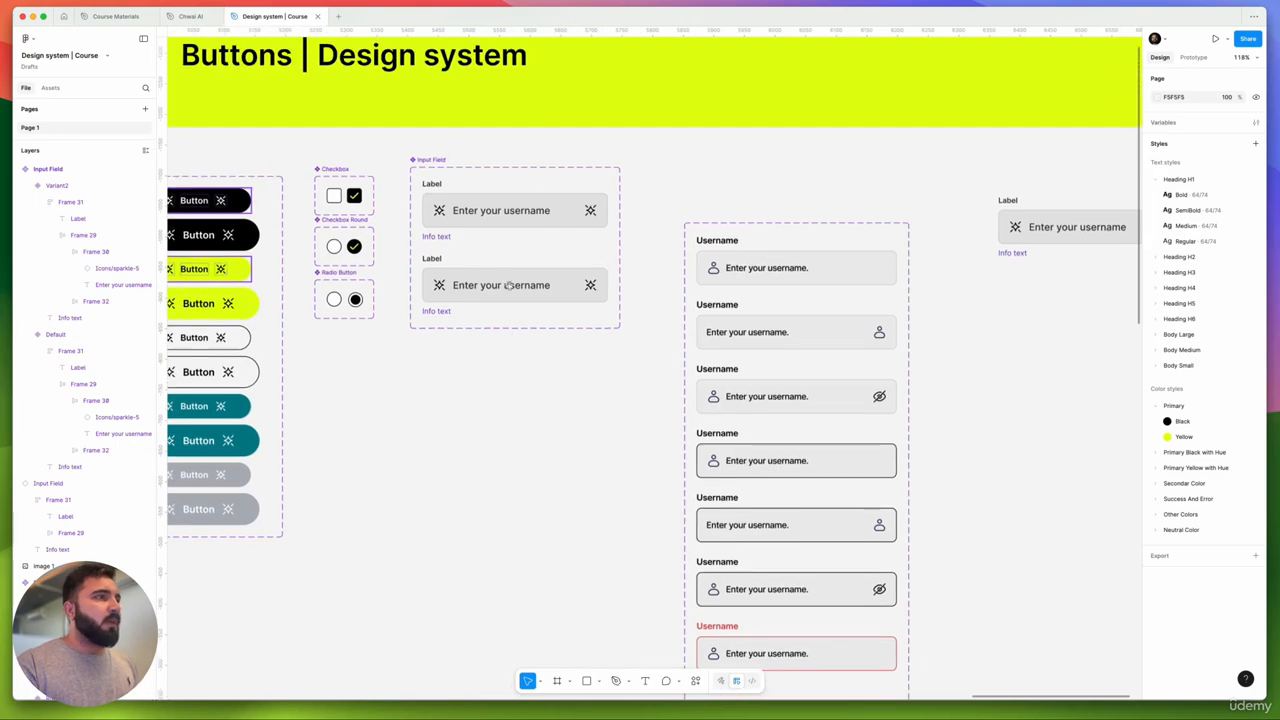
click(503, 272)
click(540, 286)
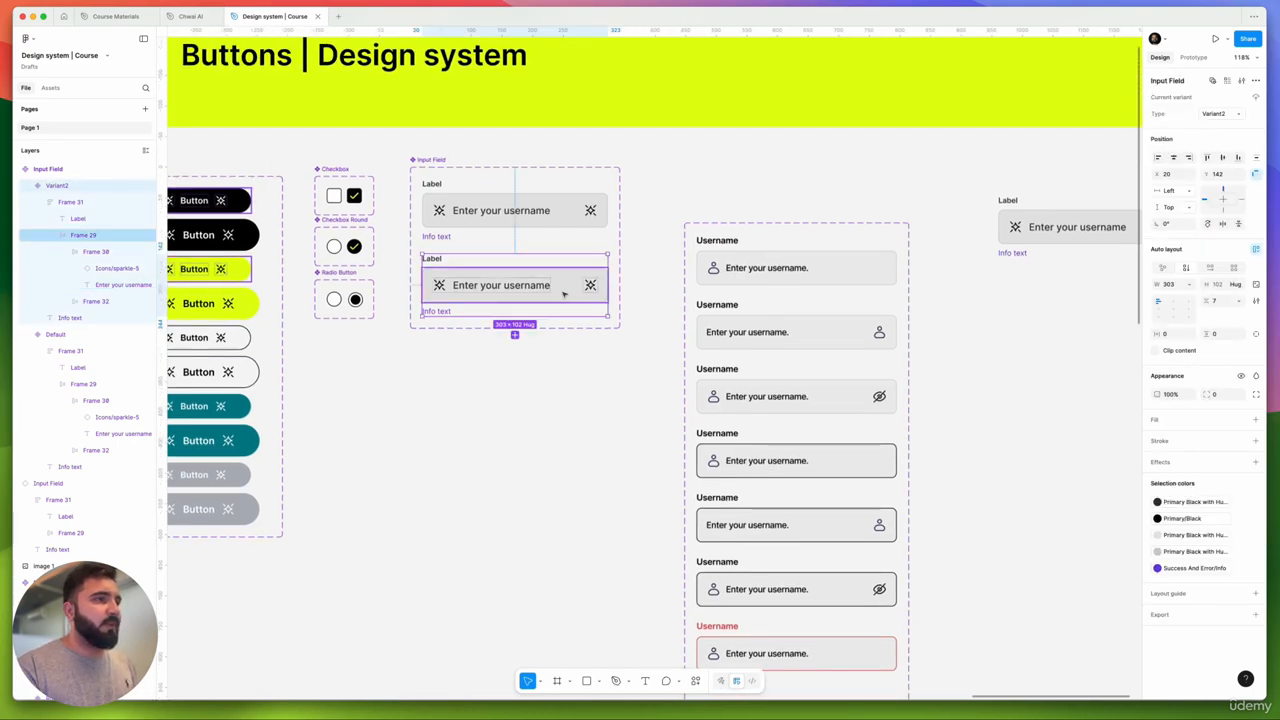
scroll(564, 290, up, 3)
click(592, 281)
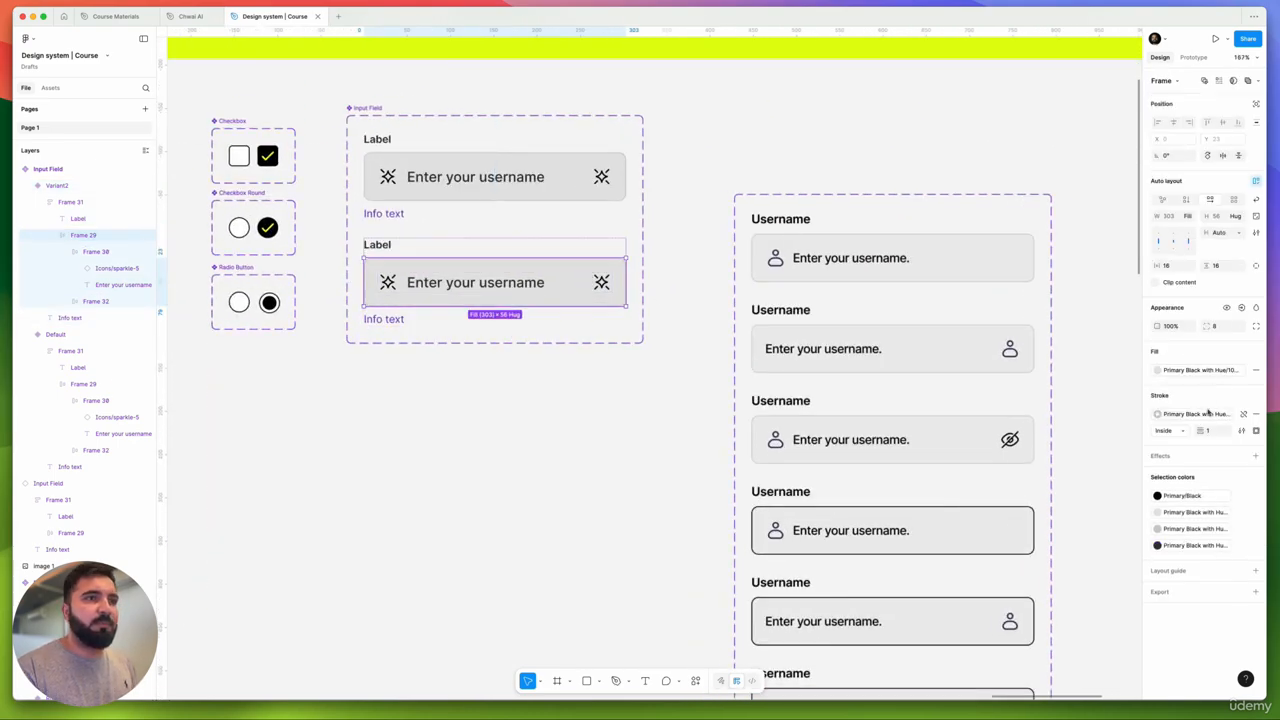
click(1208, 412)
scroll(1060, 520, up, 3)
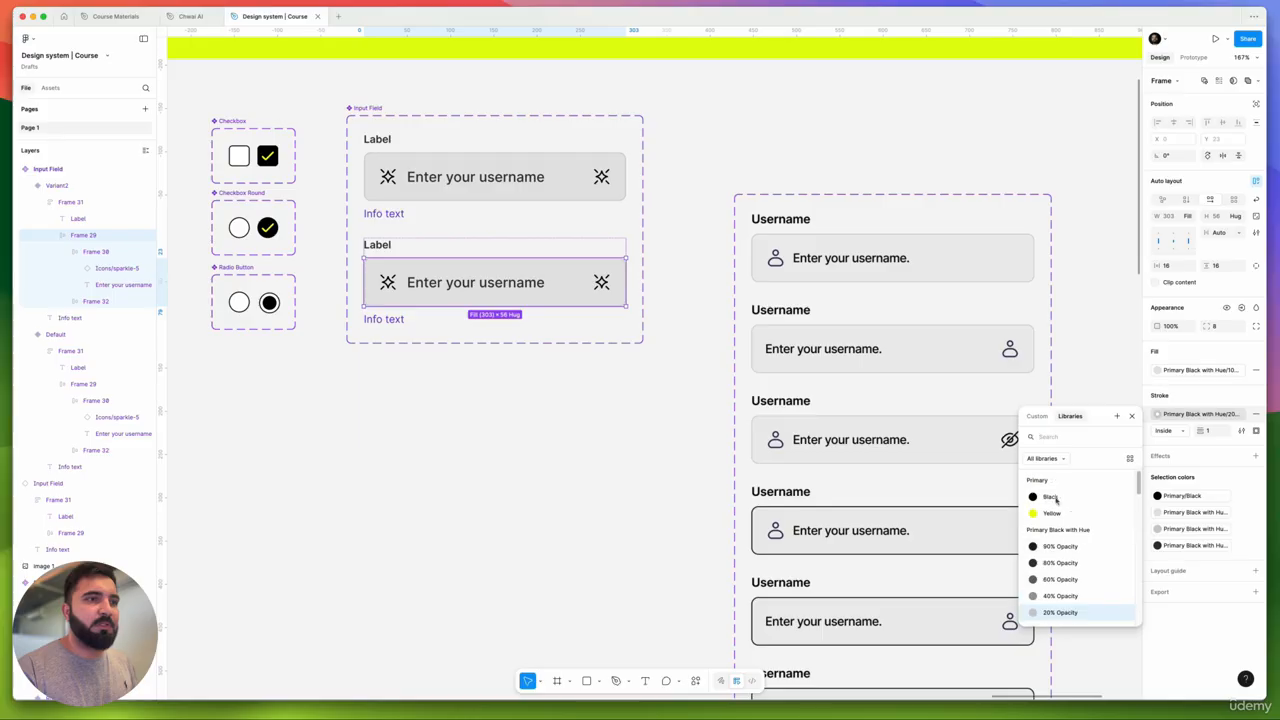
click(1052, 497)
scroll(483, 283, down, 2)
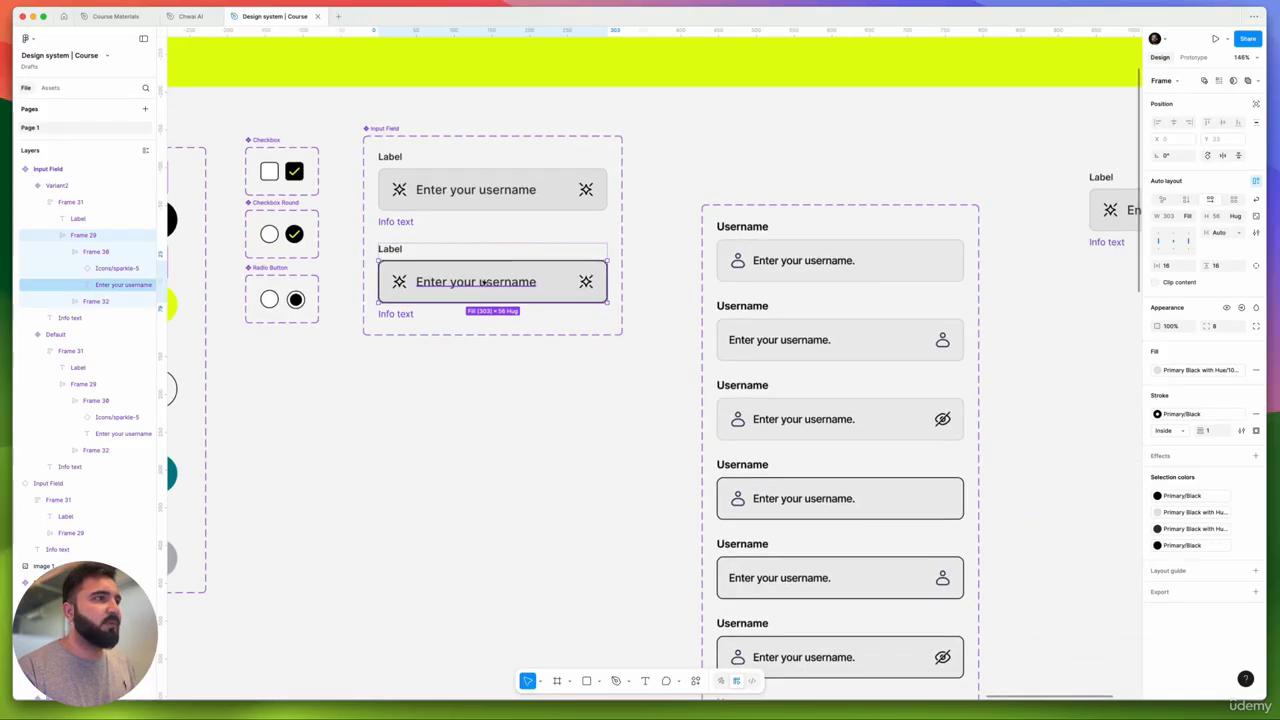
- Fill Variant2's placeholder text with the Primary/Black colour style
double_click(483, 283)
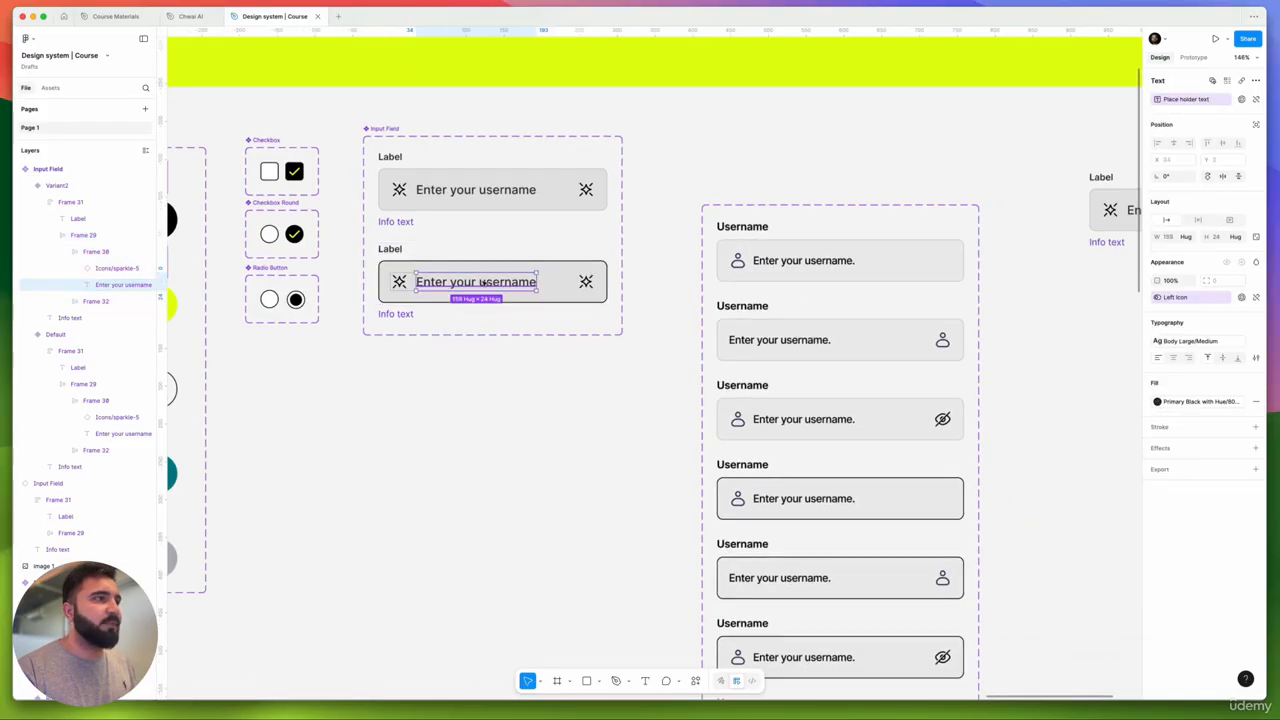
click(1210, 403)
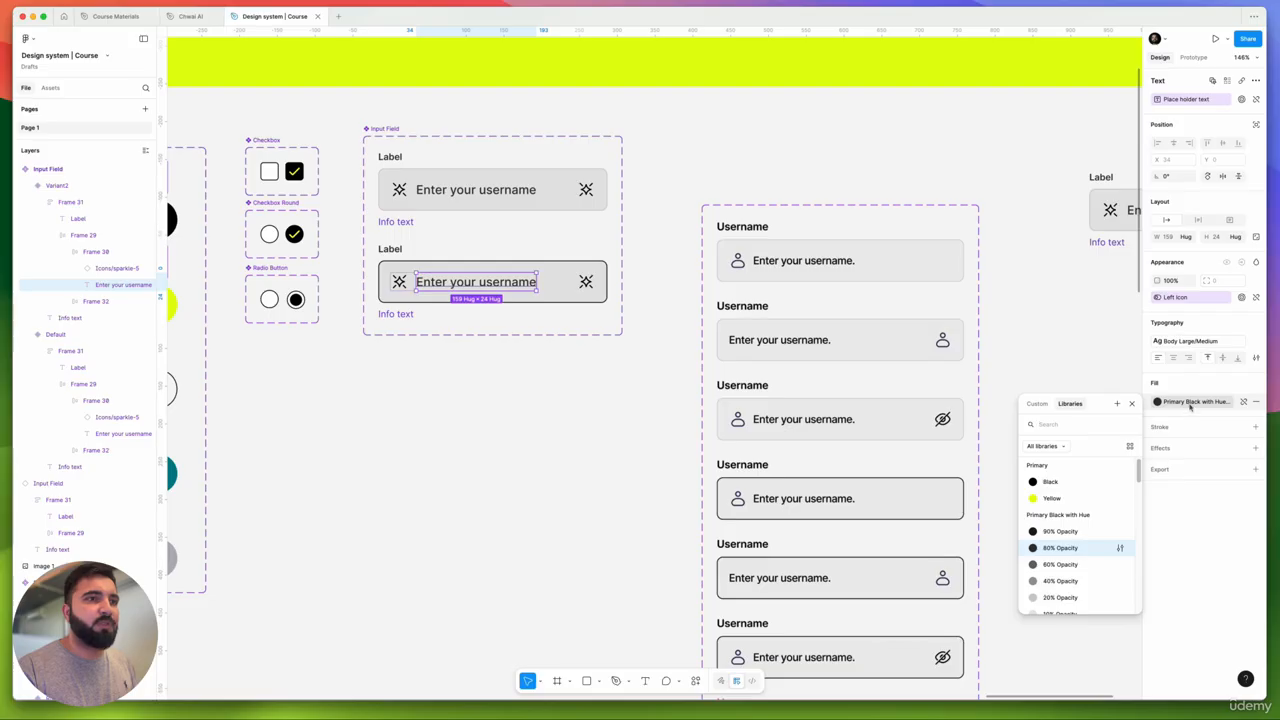
click(1036, 480)
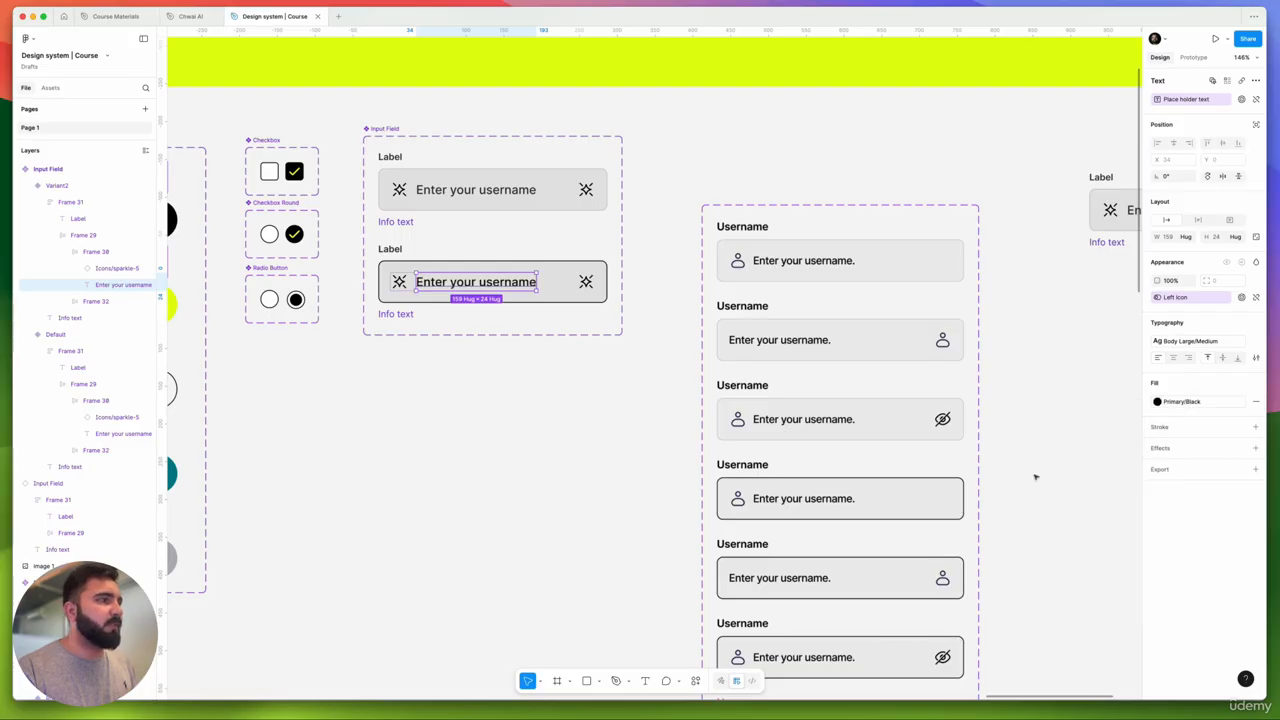
click(1035, 477)
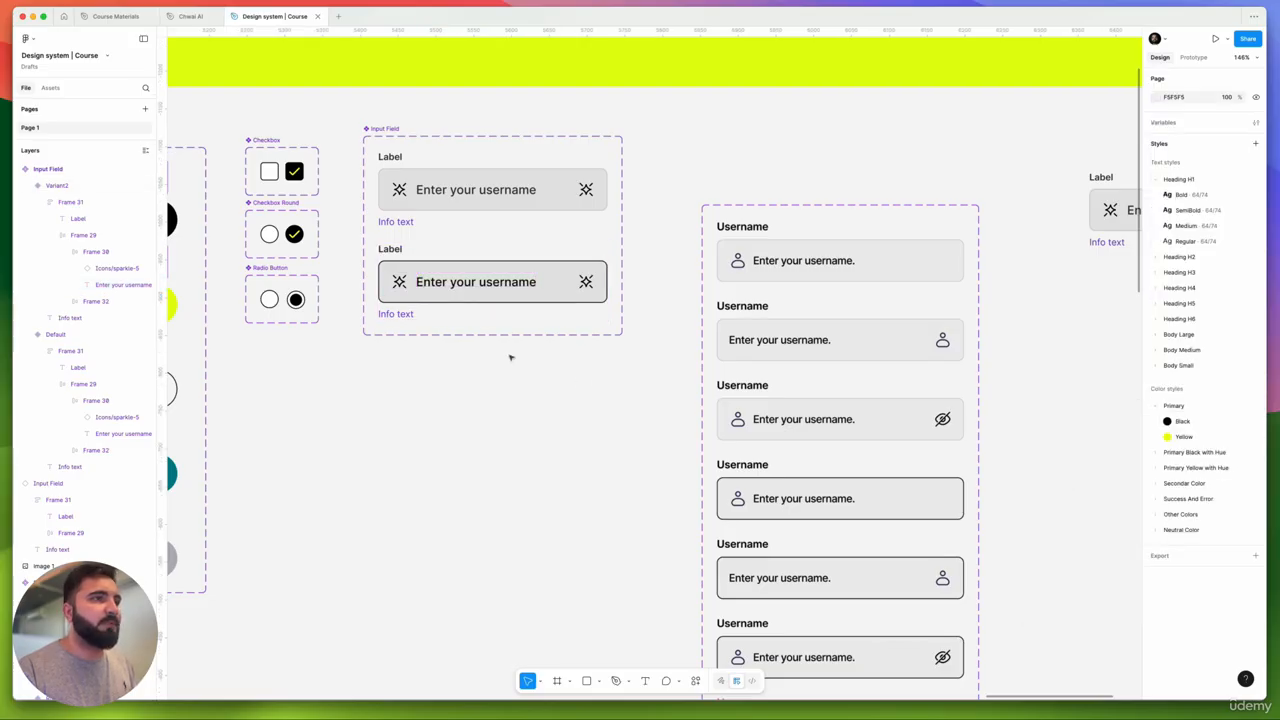
drag(546, 390, 572, 366)
click(534, 261)
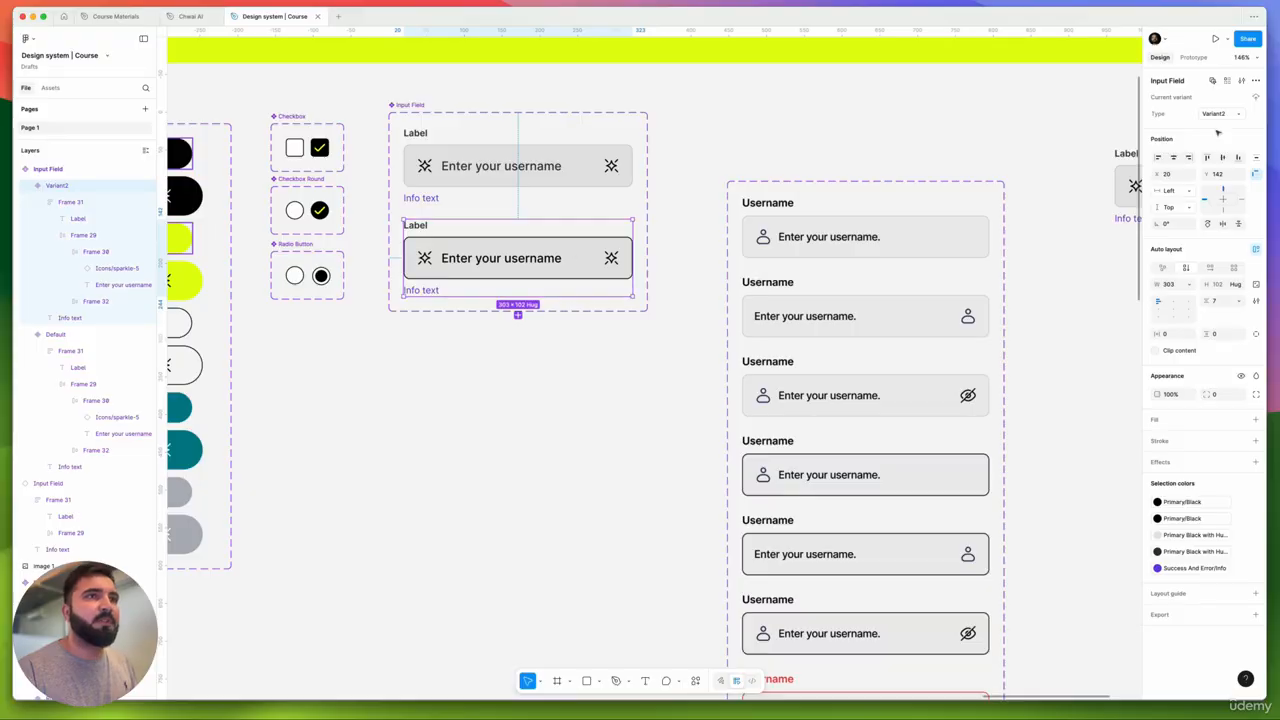
- Name the second variant 'typing' and rename the Type property to 'State'
click(1217, 114)
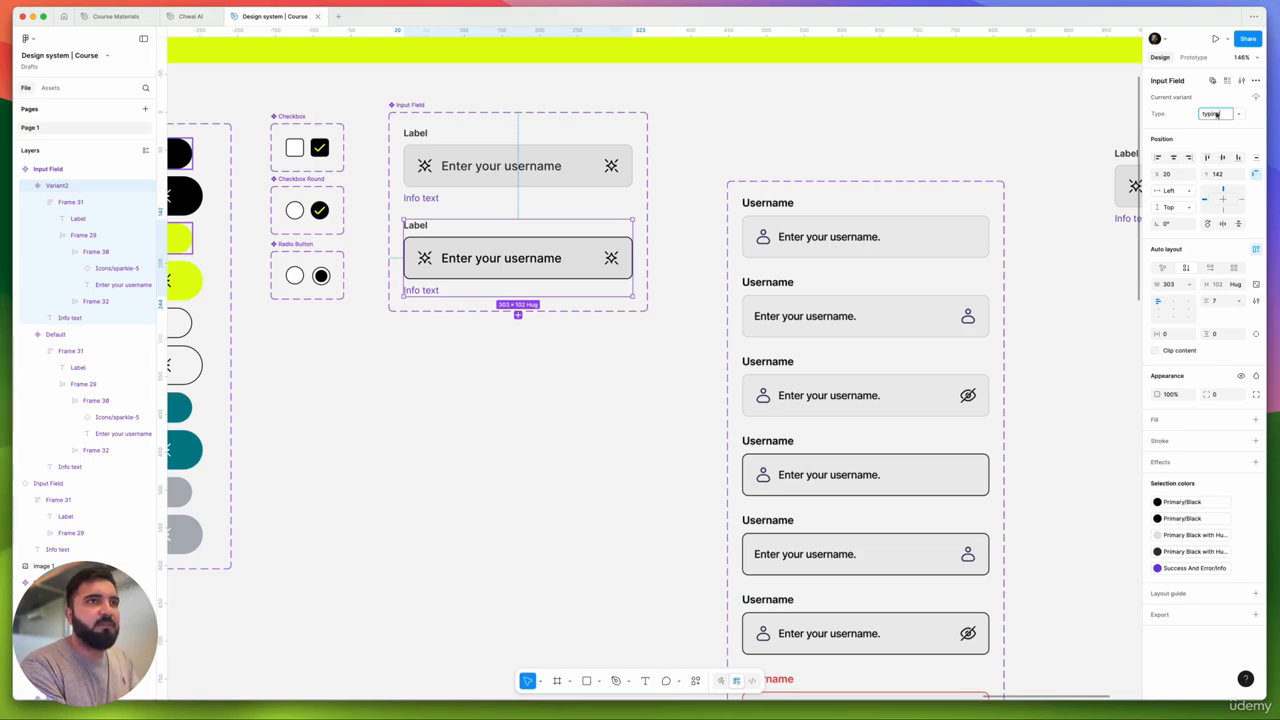
key(Return)
click(658, 155)
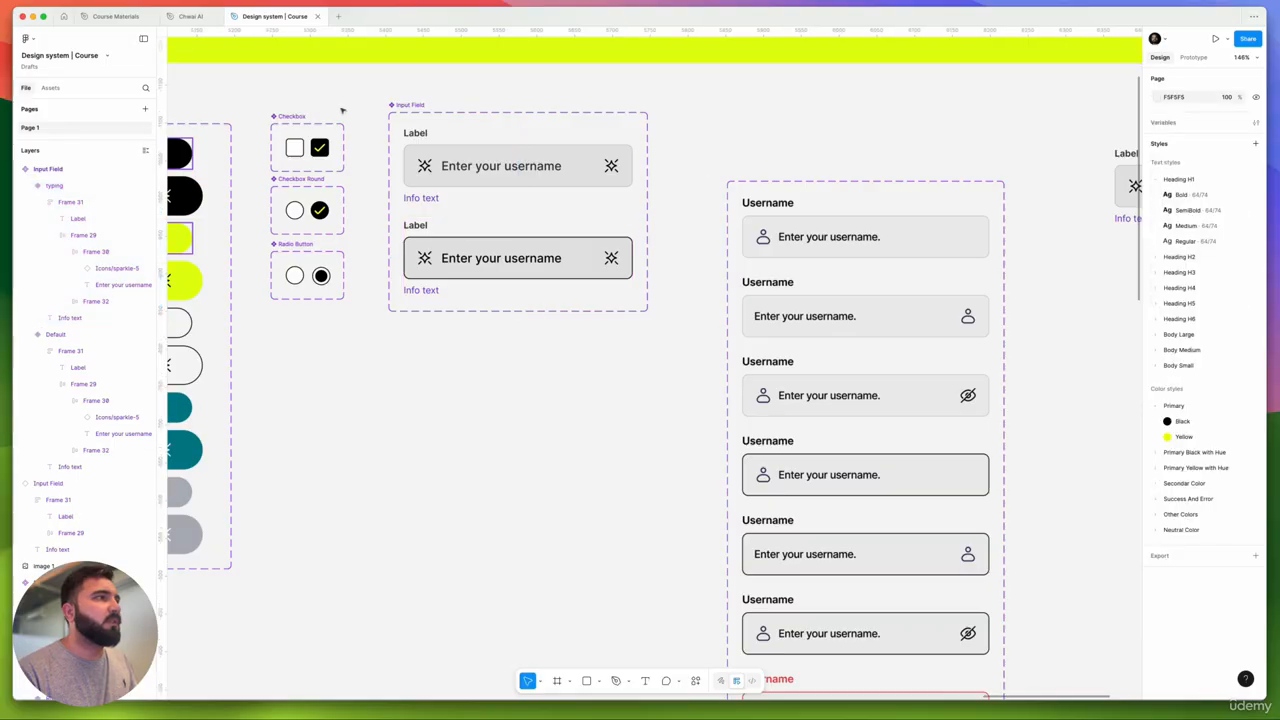
click(388, 108)
double_click(1185, 115)
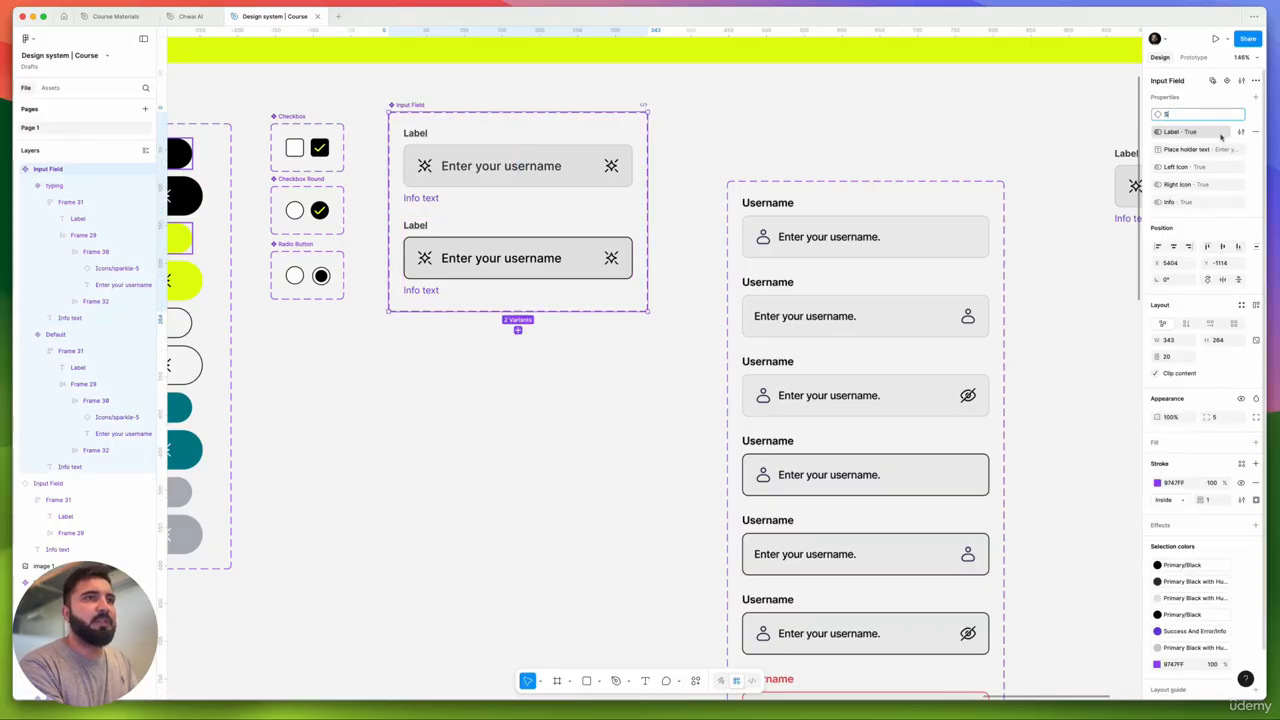
text(State)
key(Return)
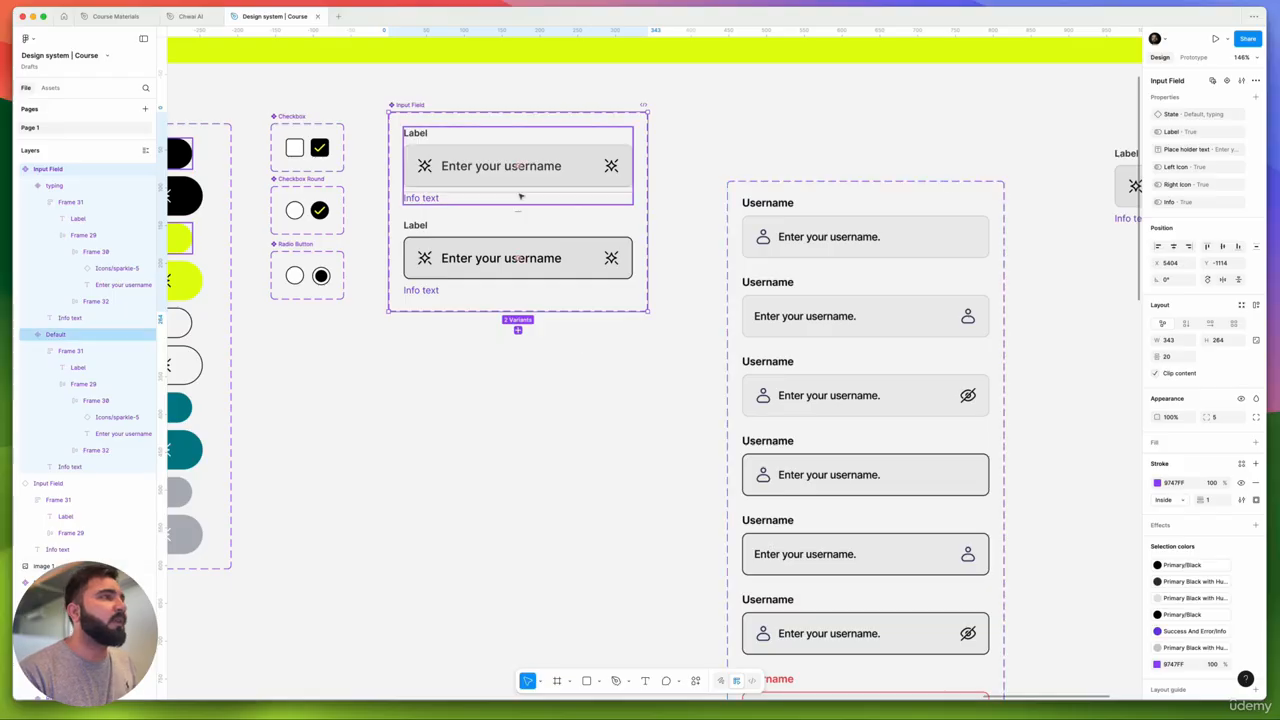
- Change the typing variant's State value to 'Active'
click(584, 158)
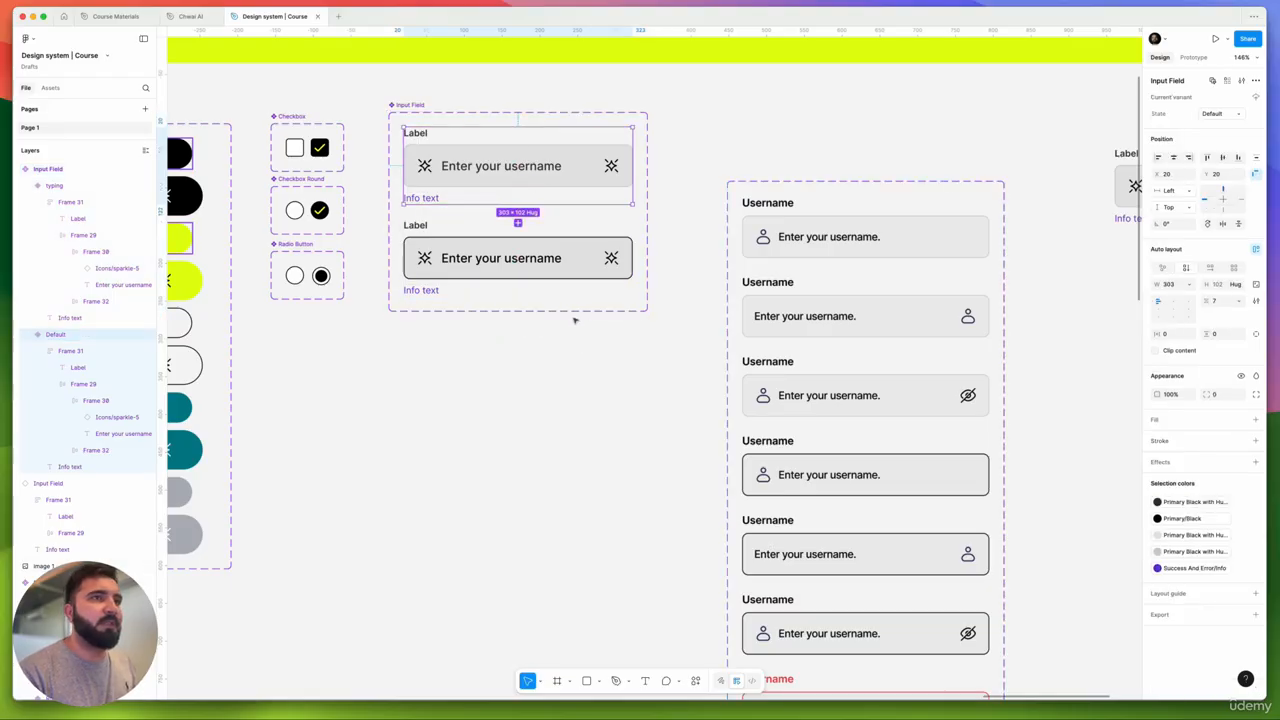
click(571, 260)
click(1219, 115)
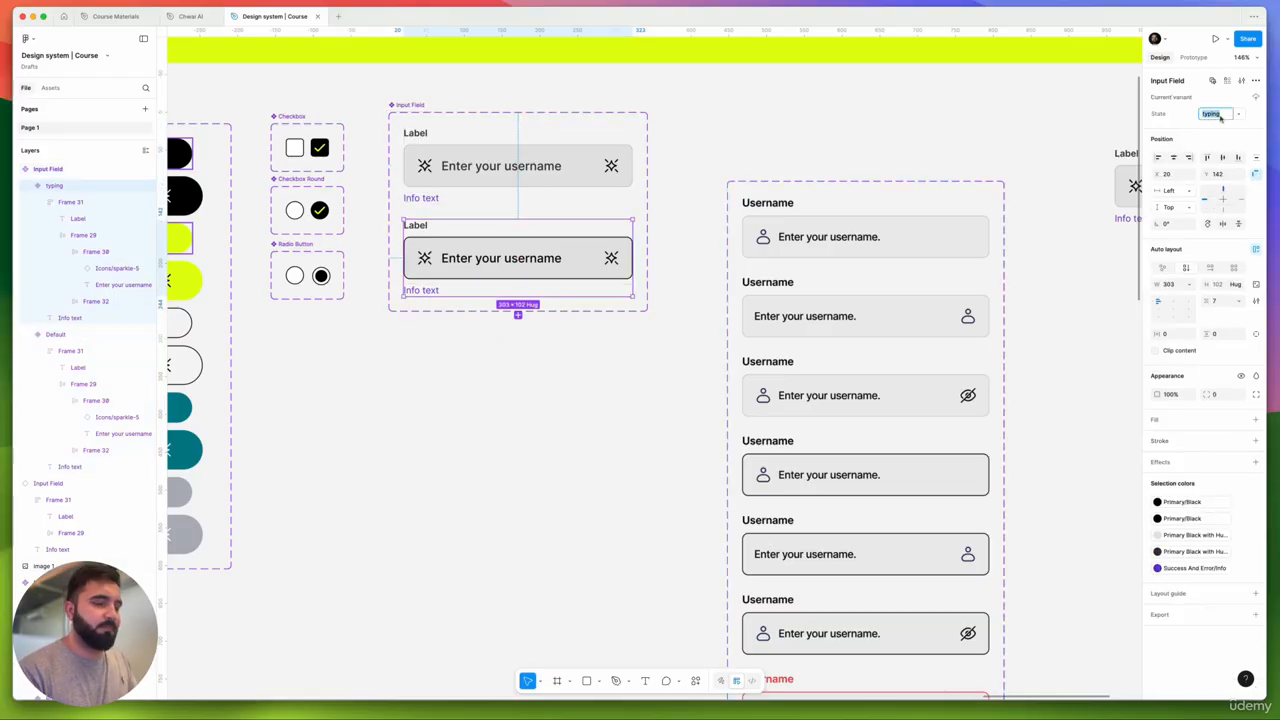
text(Active)
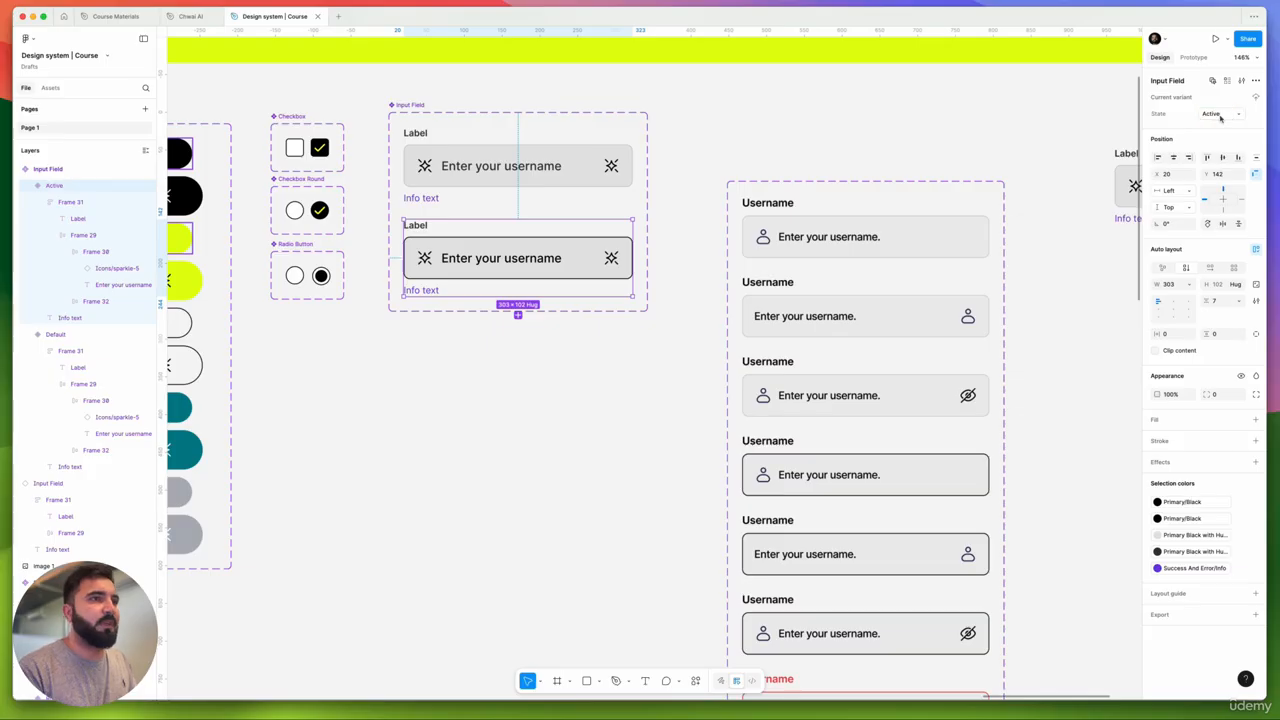
scroll(682, 374, down, 3)
scroll(674, 367, down, 1)
- Add a third variant below Active and name its State 'Error'
click(669, 367)
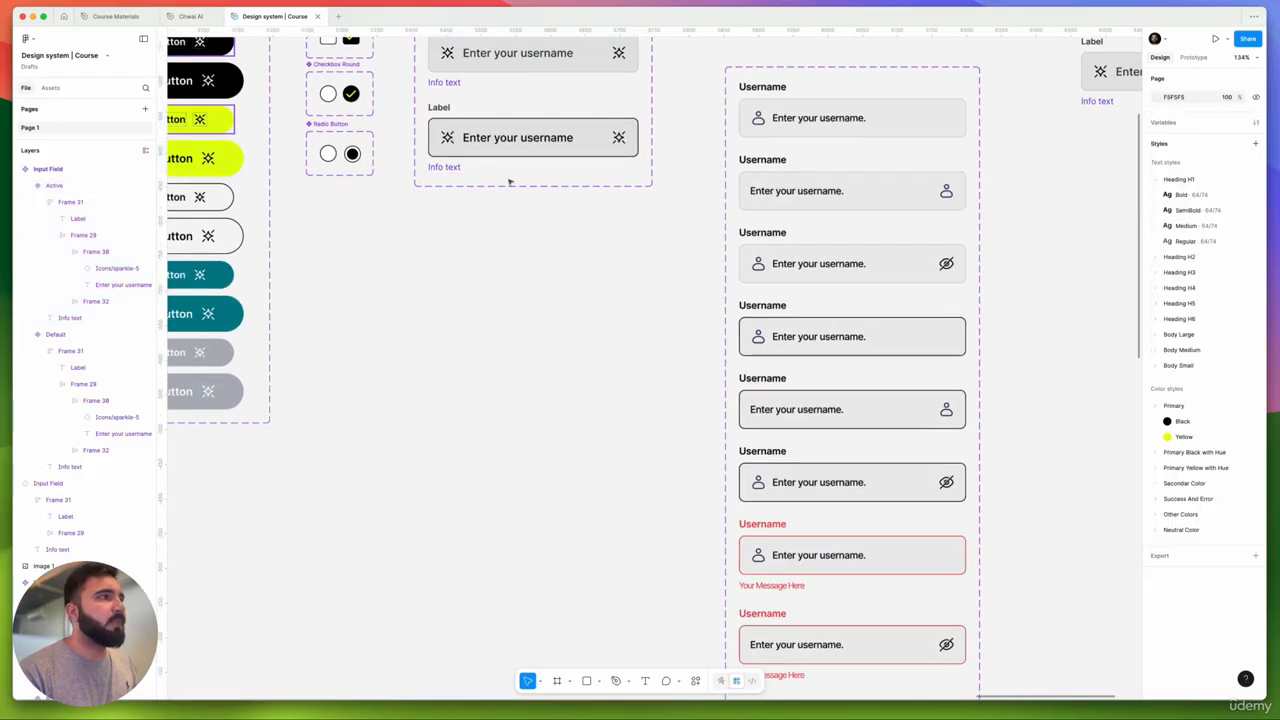
click(509, 180)
scroll(512, 230, up, 3)
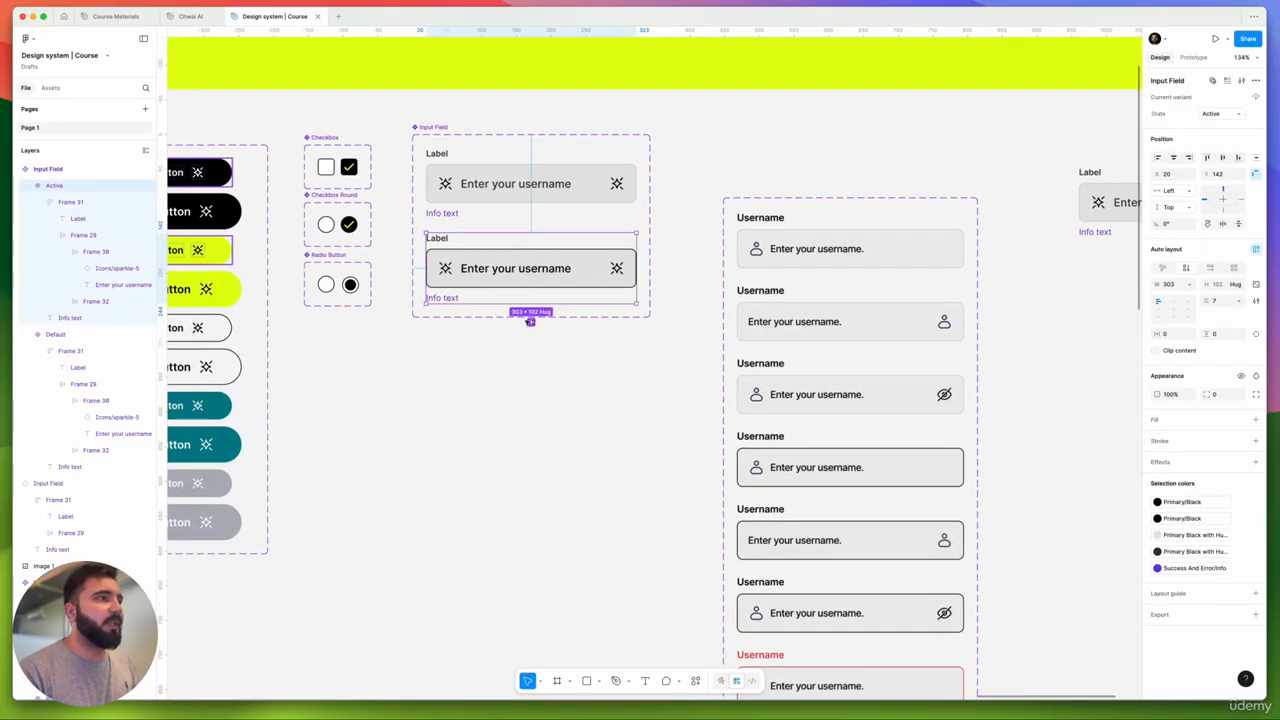
click(530, 321)
click(1227, 114)
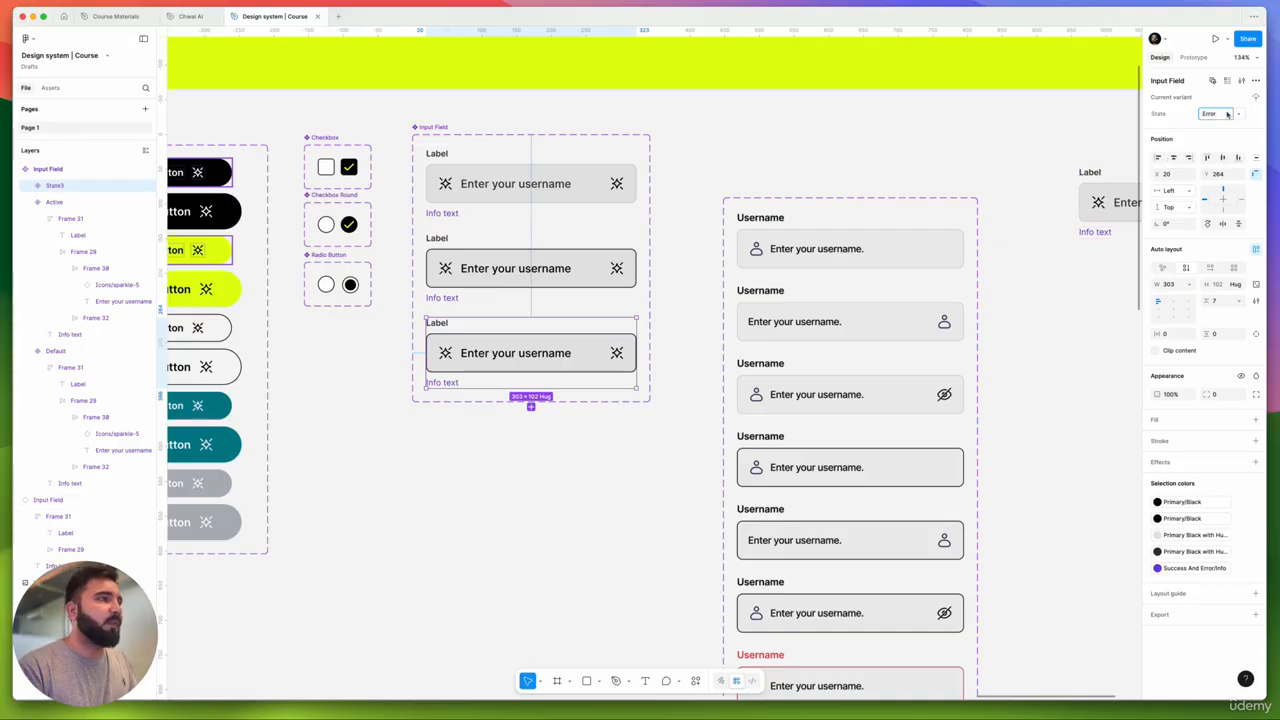
click(554, 423)
- Fill the Error variant's info text with Success And Error/Error
super+click(450, 384)
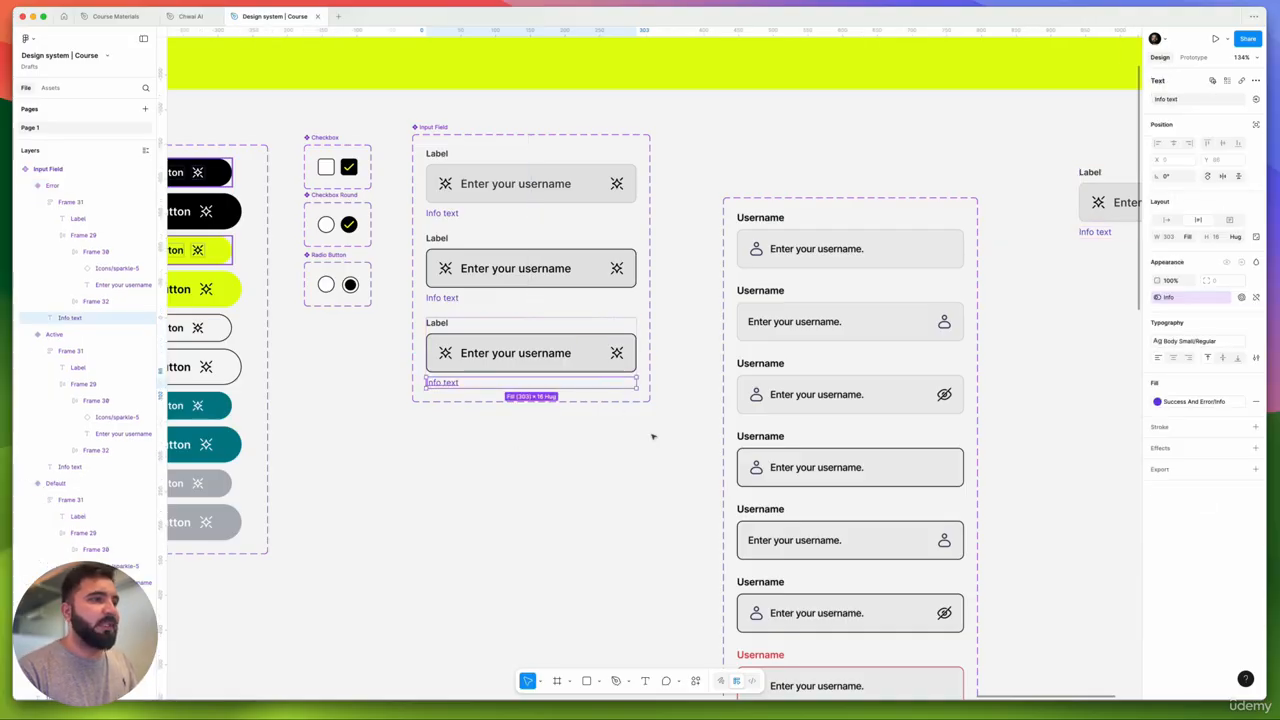
click(1190, 401)
click(1051, 528)
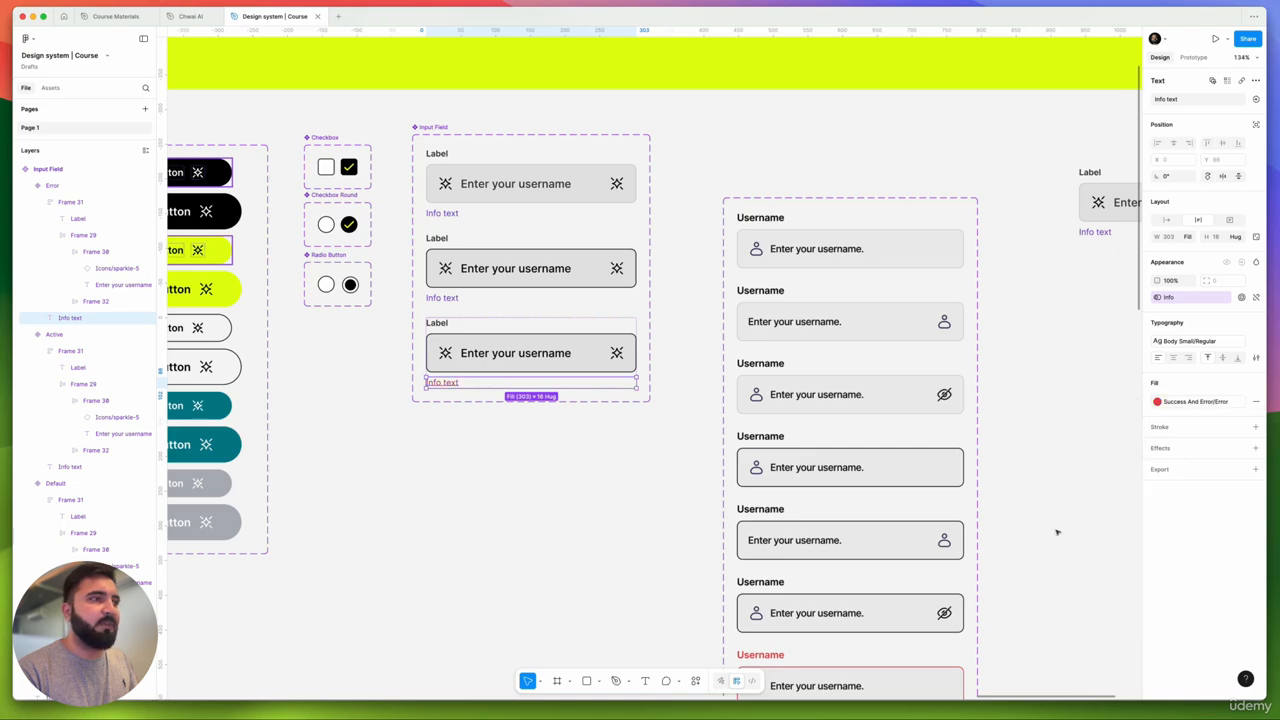
scroll(478, 345, down, 5)
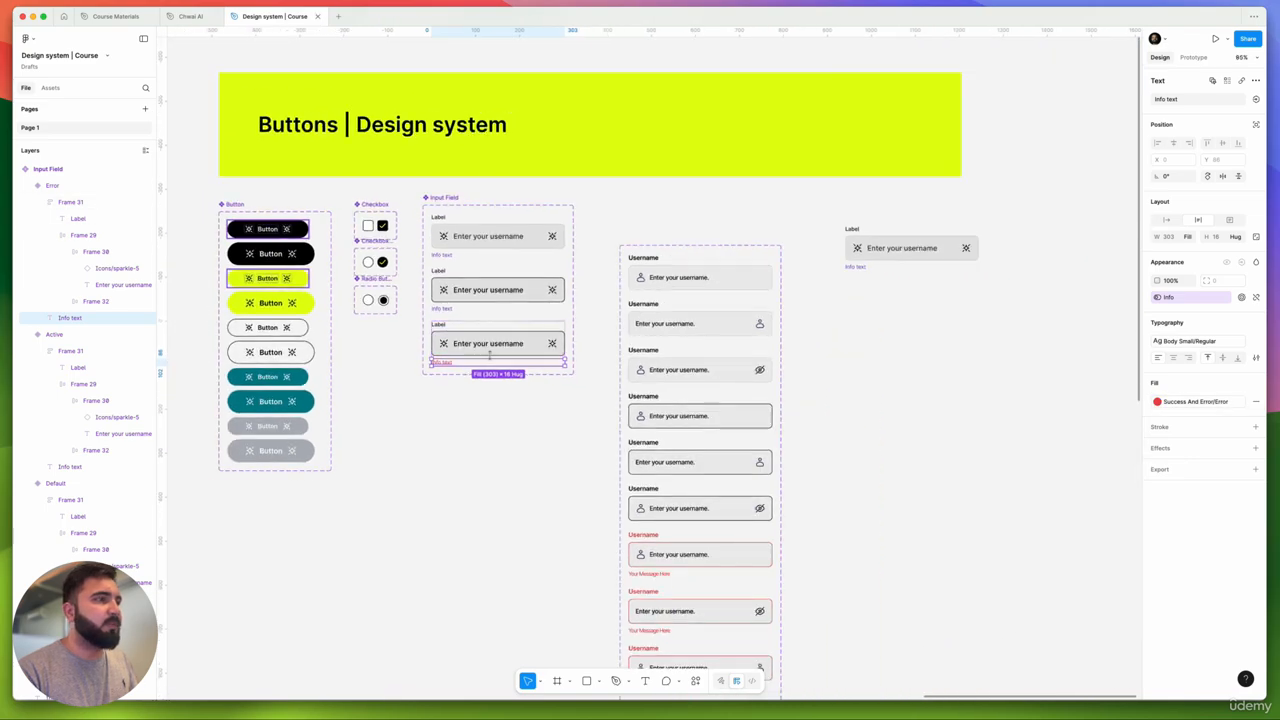
- Set the Error variant's input box Frame 29 stroke to Success And Error/Error
click(530, 340)
click(1190, 414)
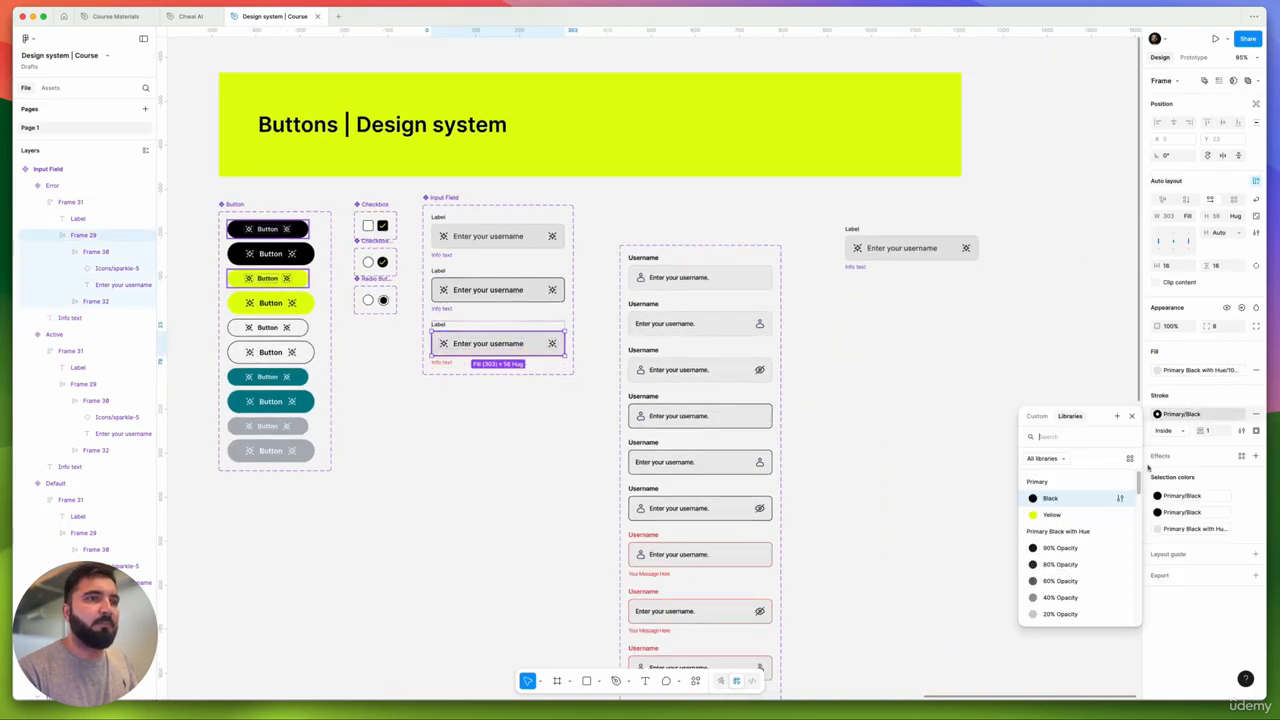
scroll(1040, 555, down, 10)
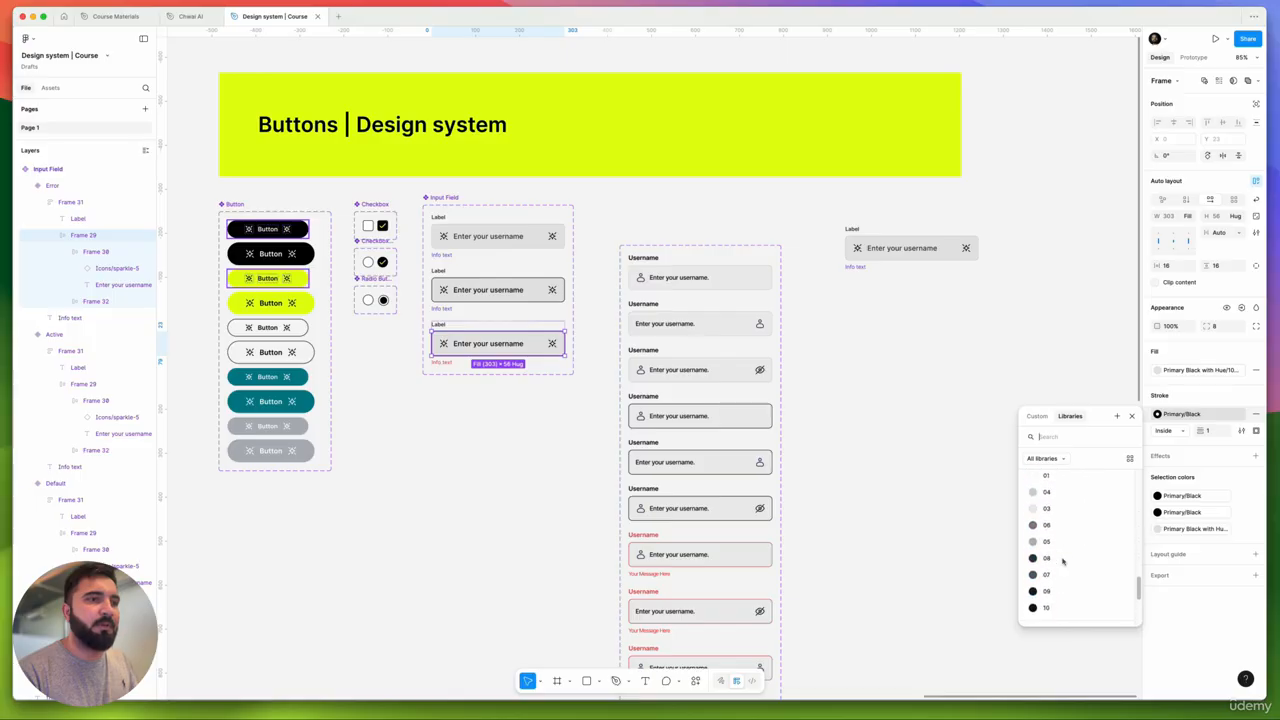
scroll(1057, 527, up, 5)
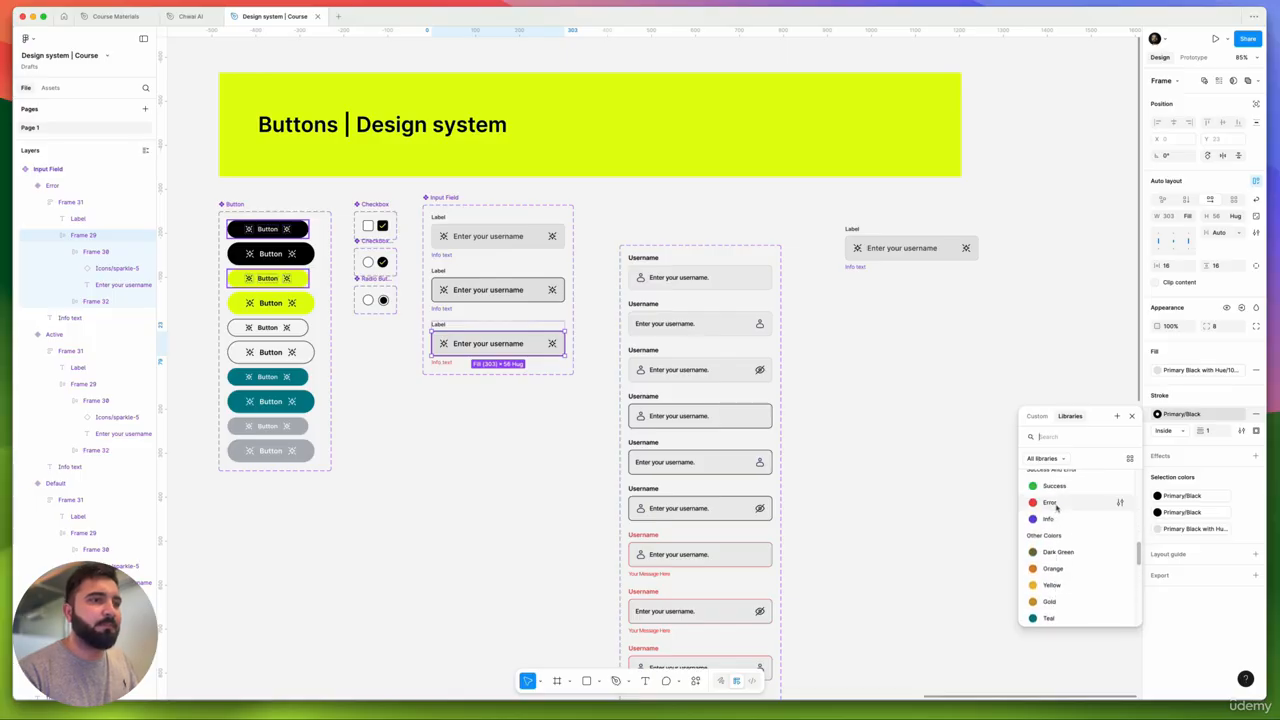
click(1054, 508)
scroll(476, 362, down, 5)
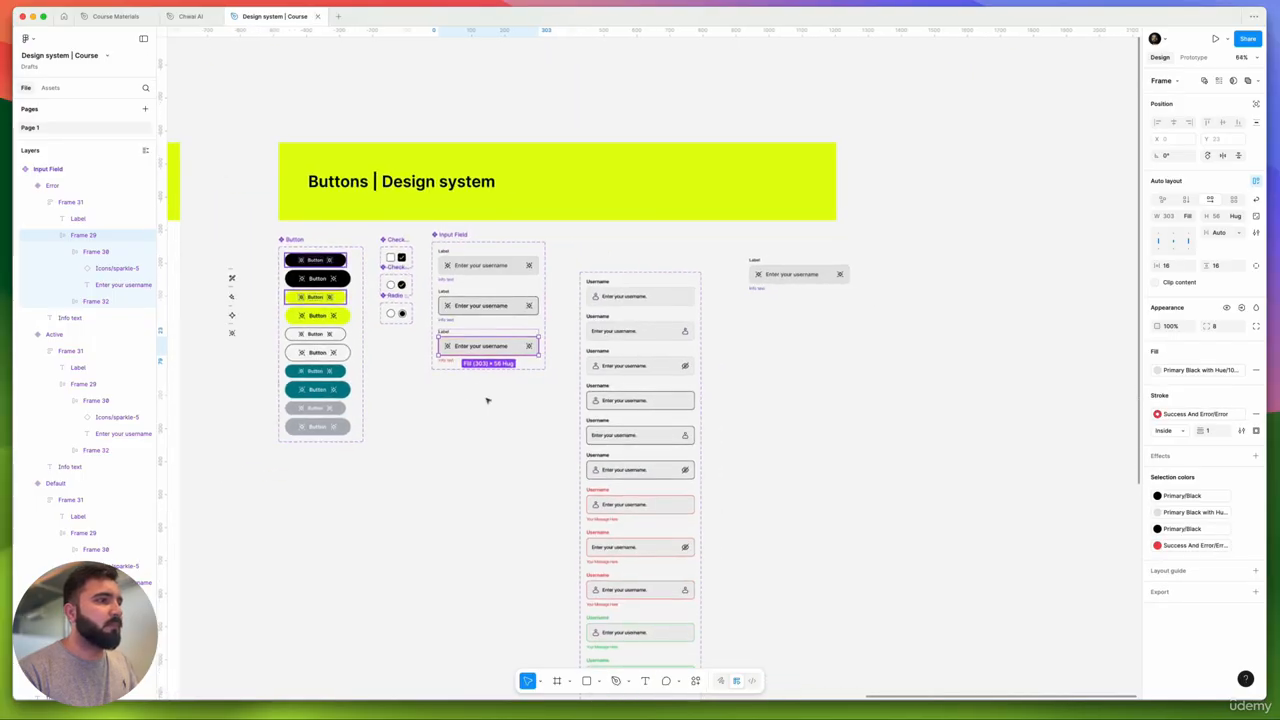
scroll(455, 385, up, 10)
scroll(437, 229, down, 8)
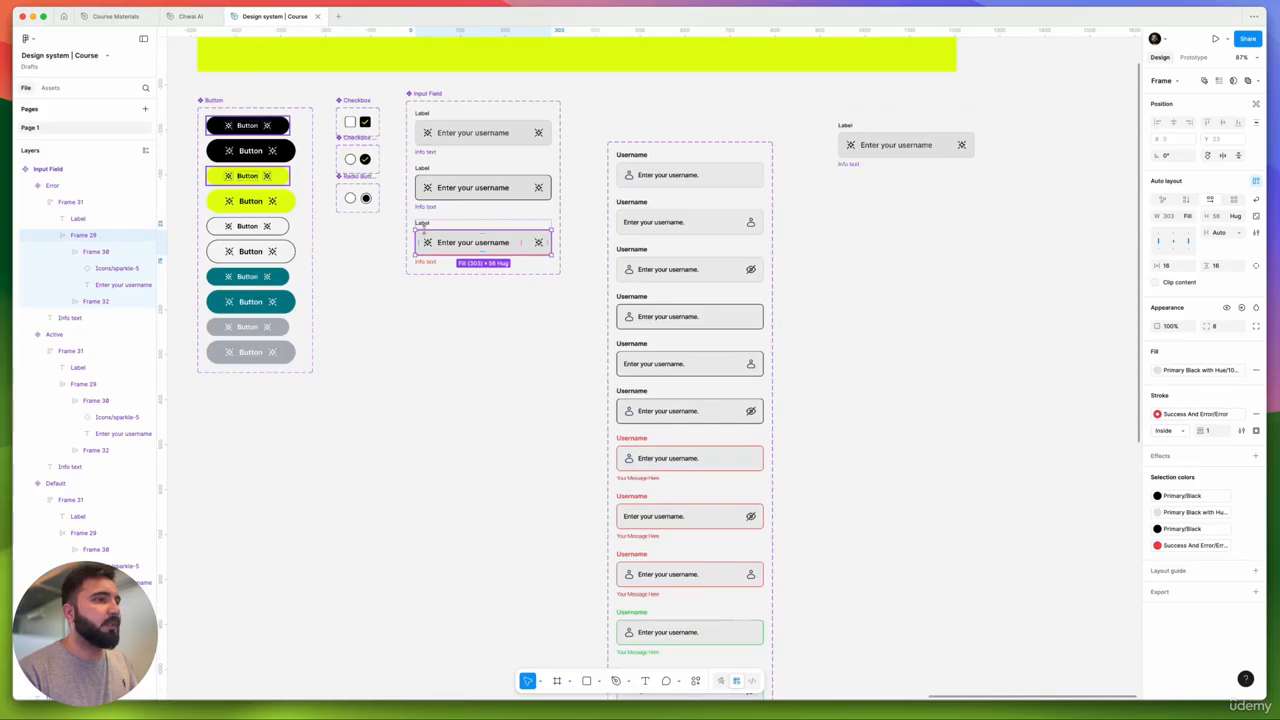
scroll(445, 232, up, 5)
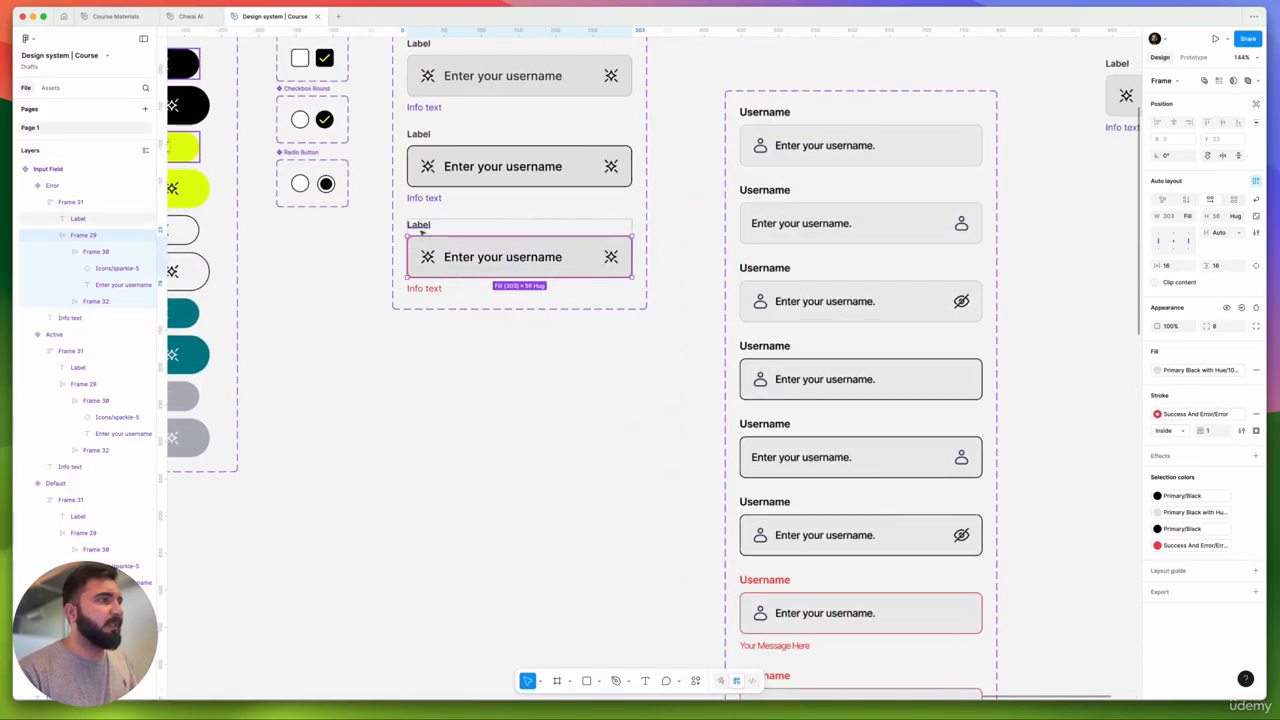
- Fill the Error variant's Label text with Success And Error/Error
click(418, 224)
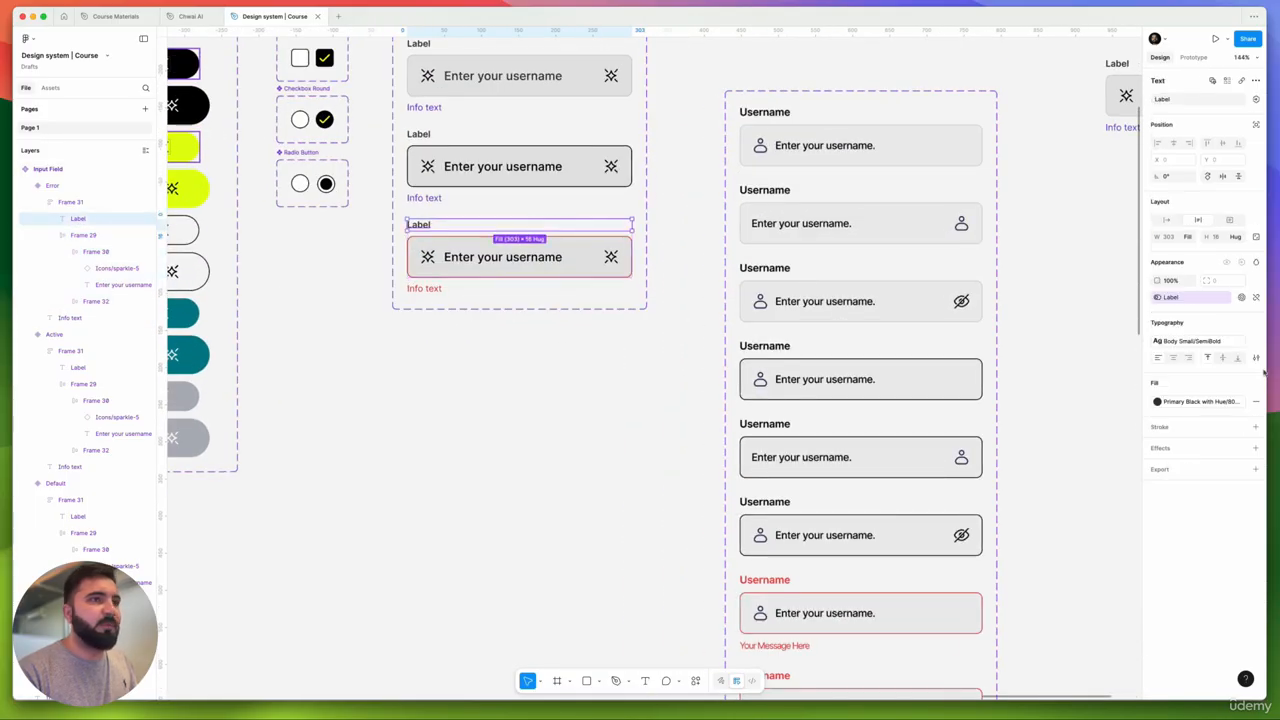
click(1200, 401)
scroll(1088, 498, down, 3)
scroll(1088, 498, down, 5)
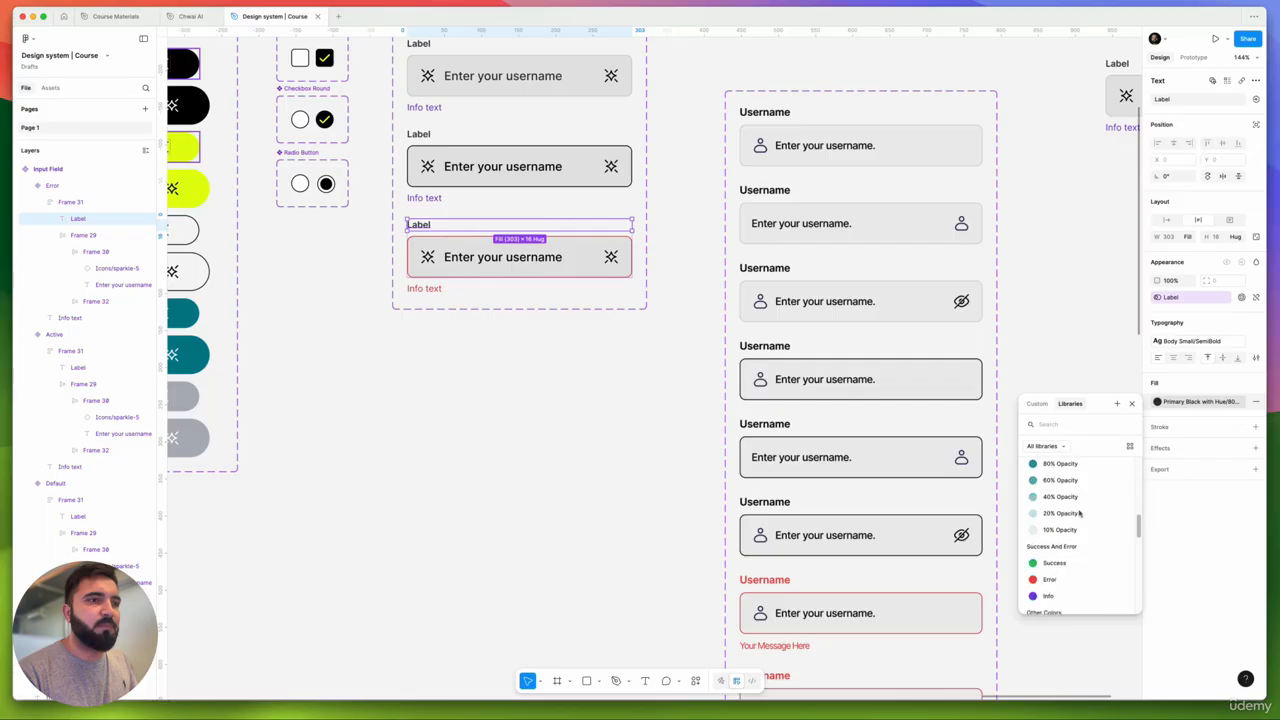
click(1058, 518)
click(484, 363)
scroll(484, 363, left, 5)
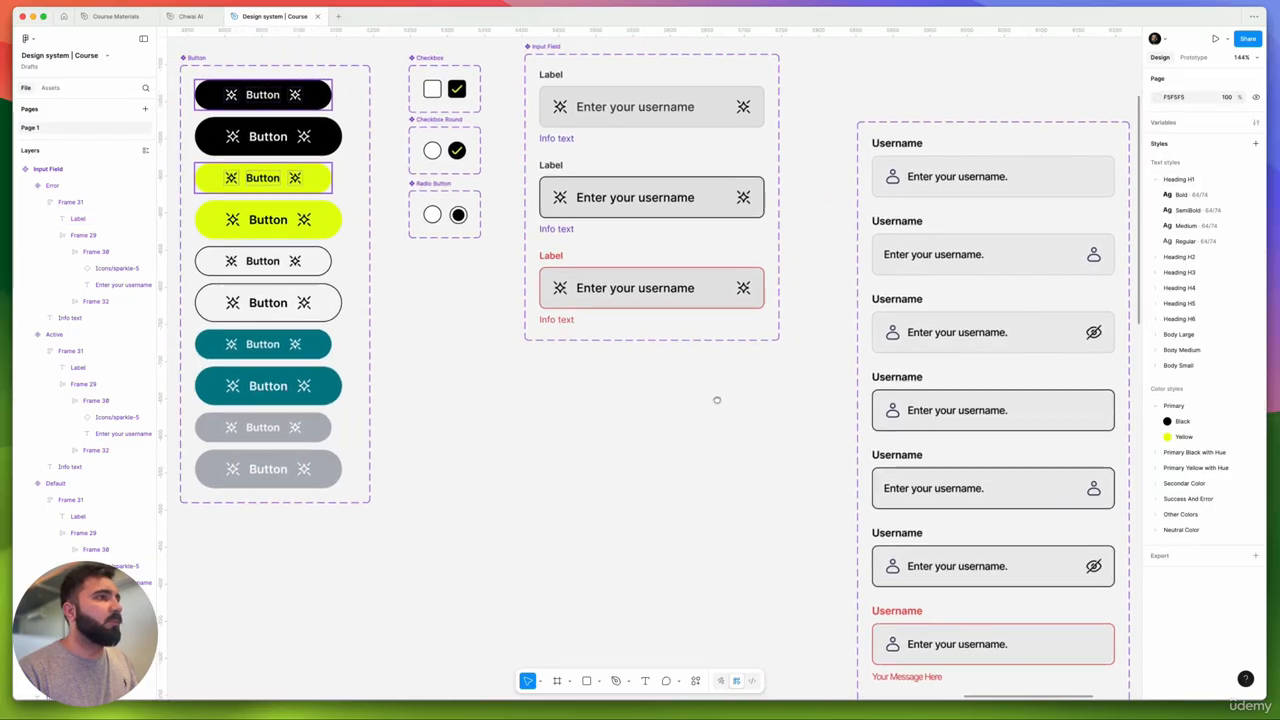
scroll(722, 404, down, 5)
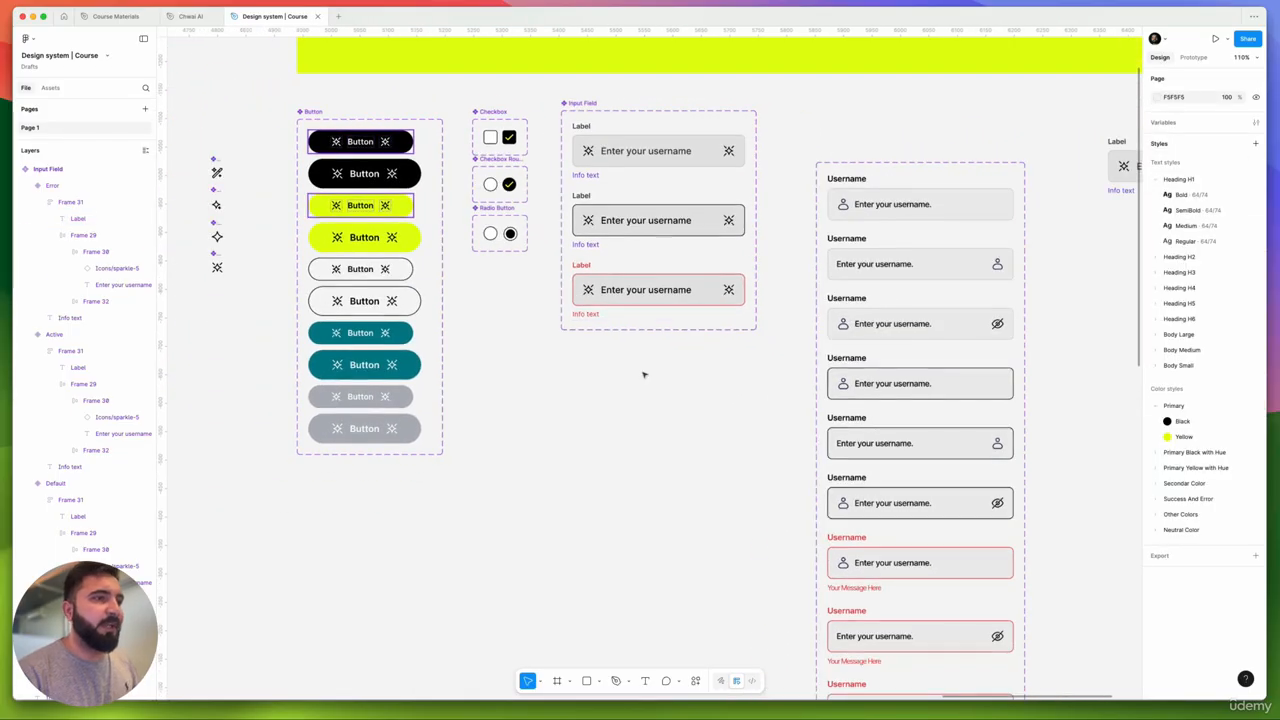
scroll(643, 371, down, 3)
scroll(700, 420, down, 4)
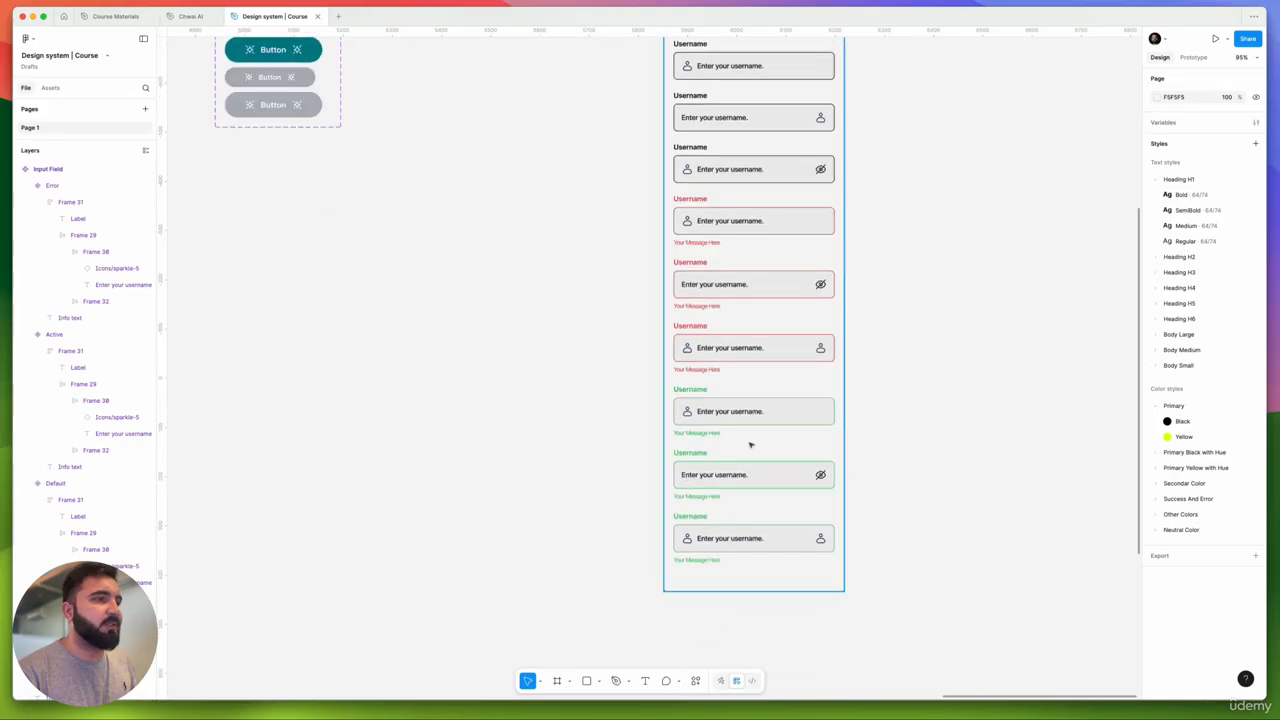
scroll(639, 441, up, 4)
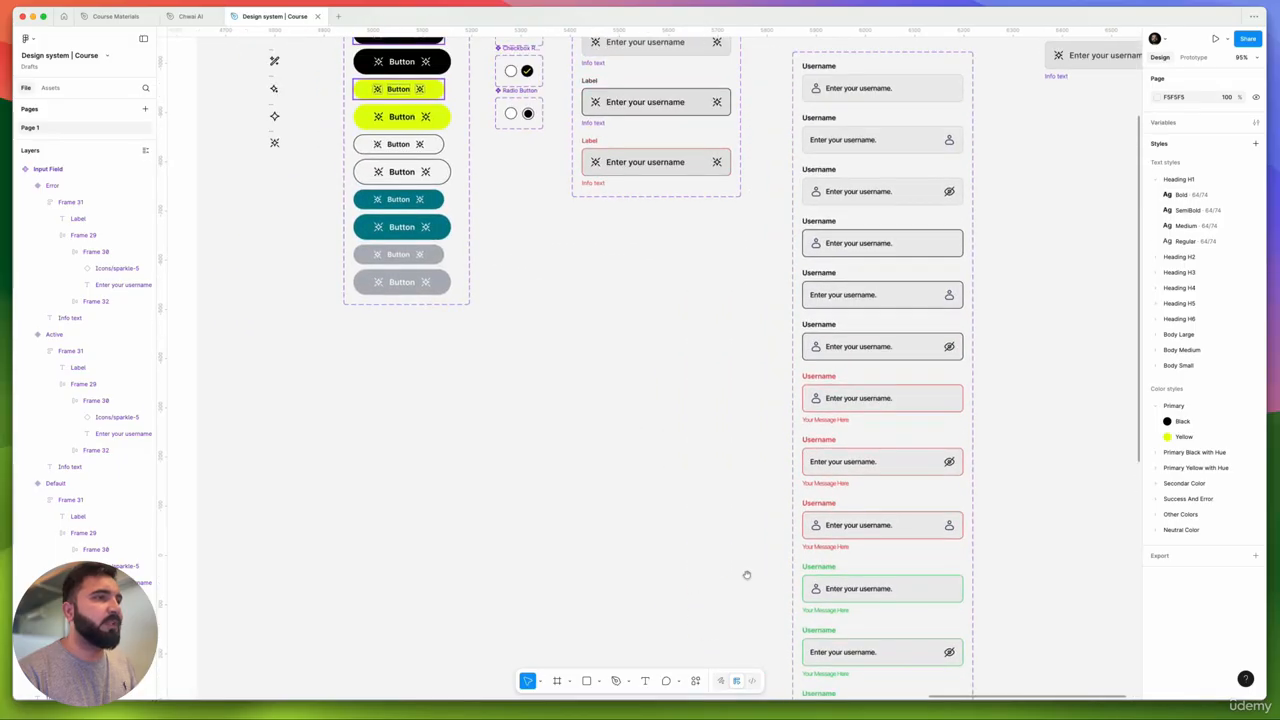
click(632, 190)
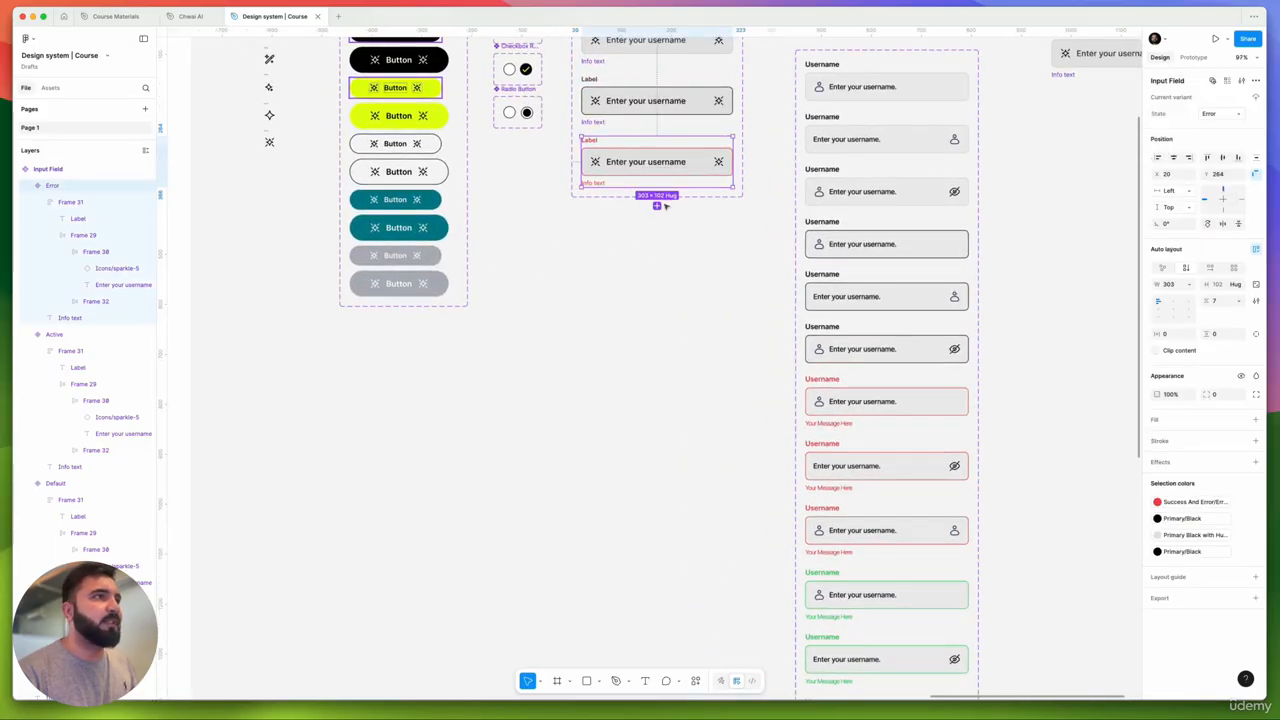
- Add a fourth Input Field variant with the State value Success
click(658, 206)
click(1212, 114)
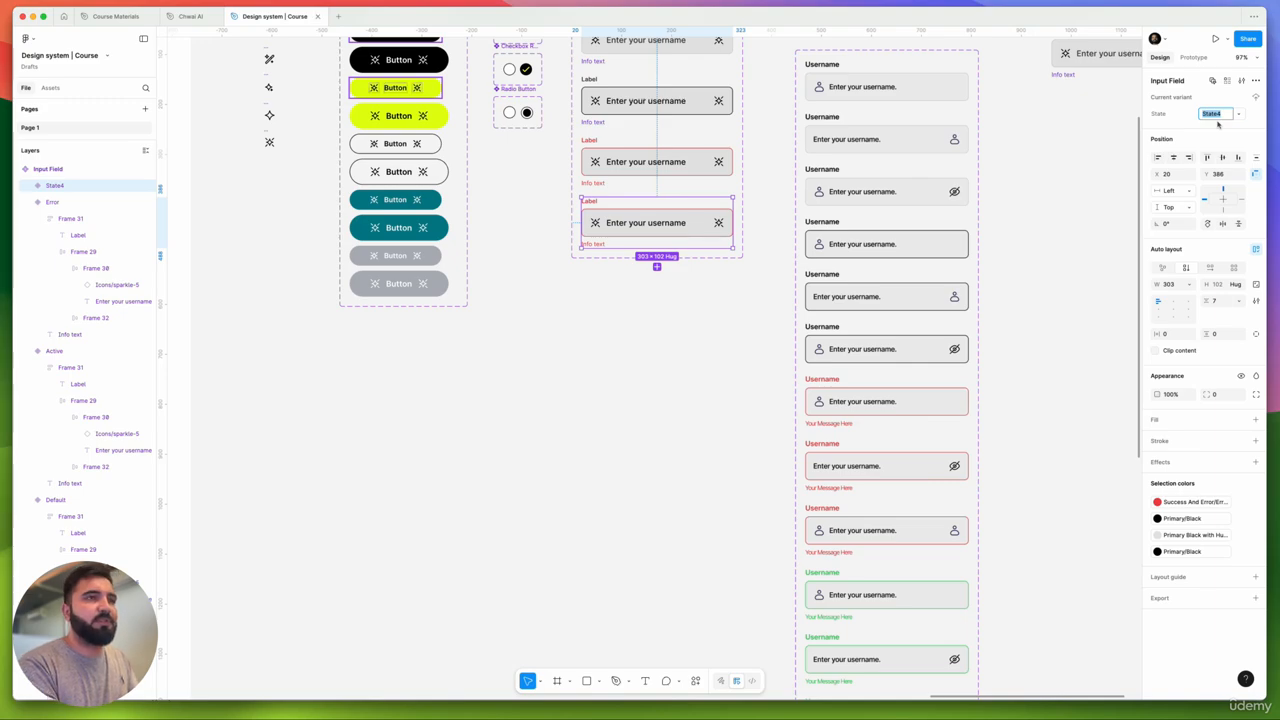
text(Succ)
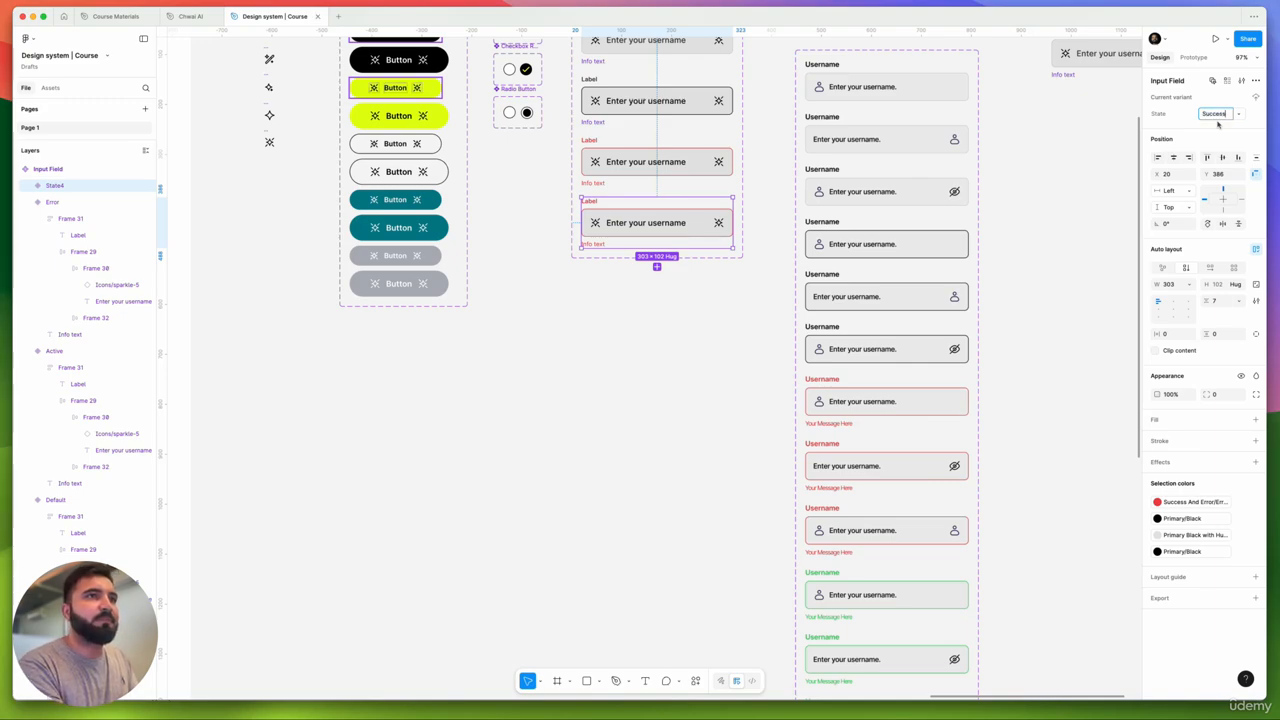
text(ess)
key(Return)
- Swap the Success variant's red error colour for the green Success And Error/Success colour
scroll(1089, 288, right, 5)
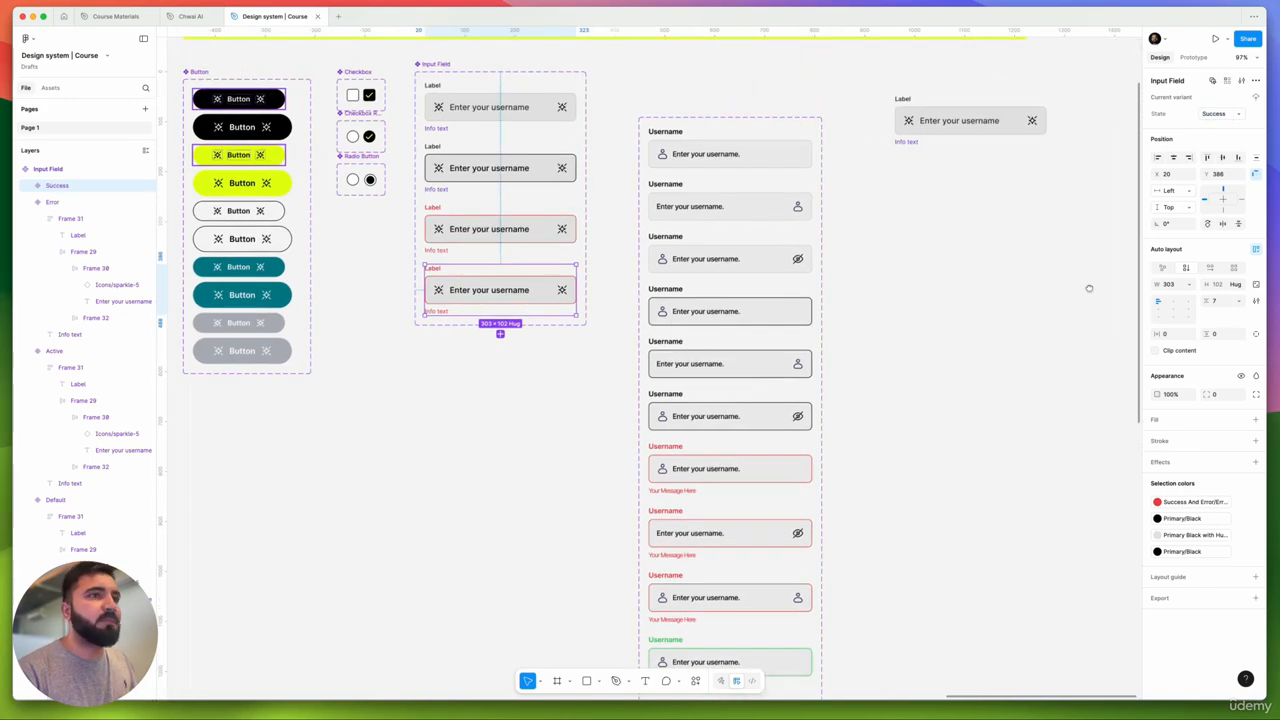
click(1199, 502)
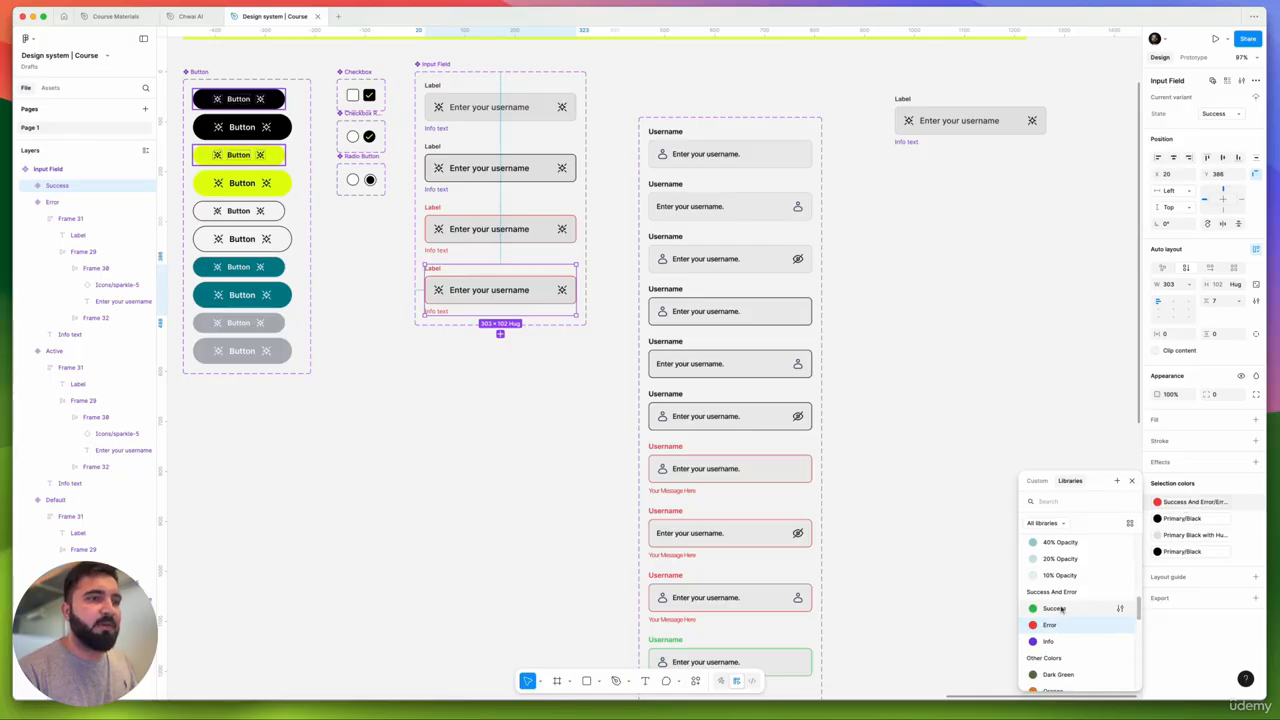
click(1062, 608)
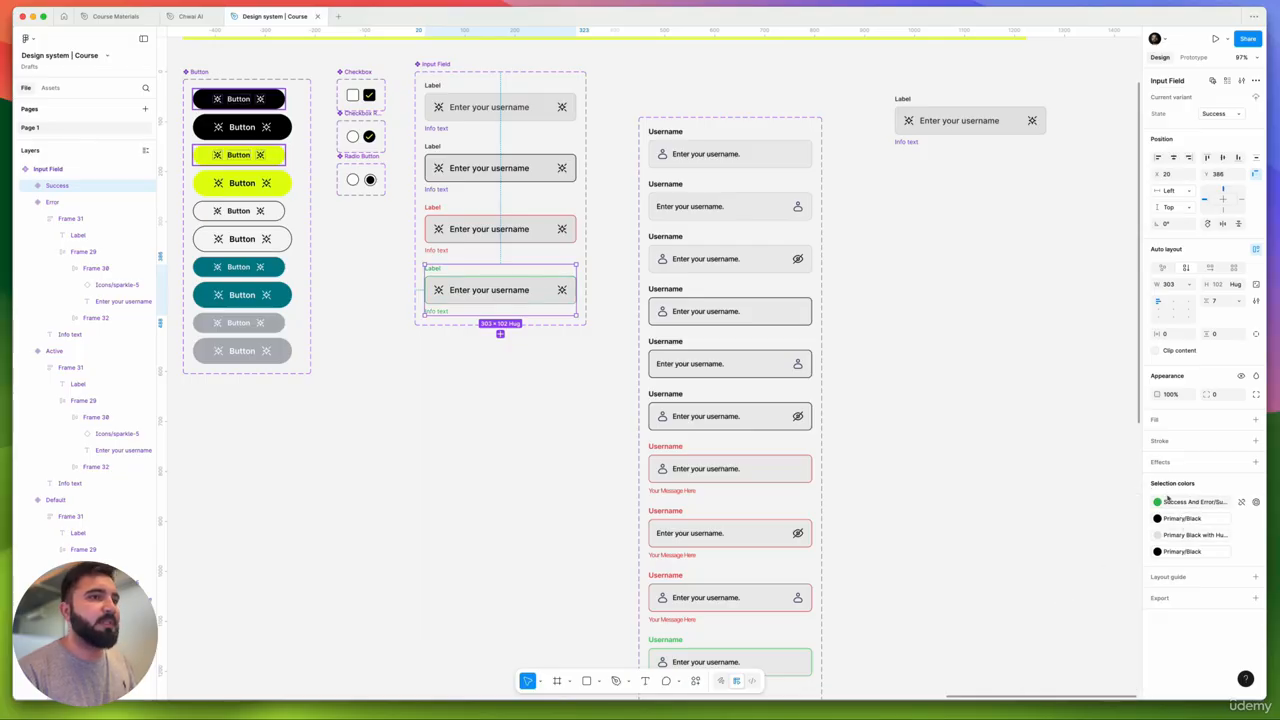
click(426, 346)
scroll(440, 300, up, 5)
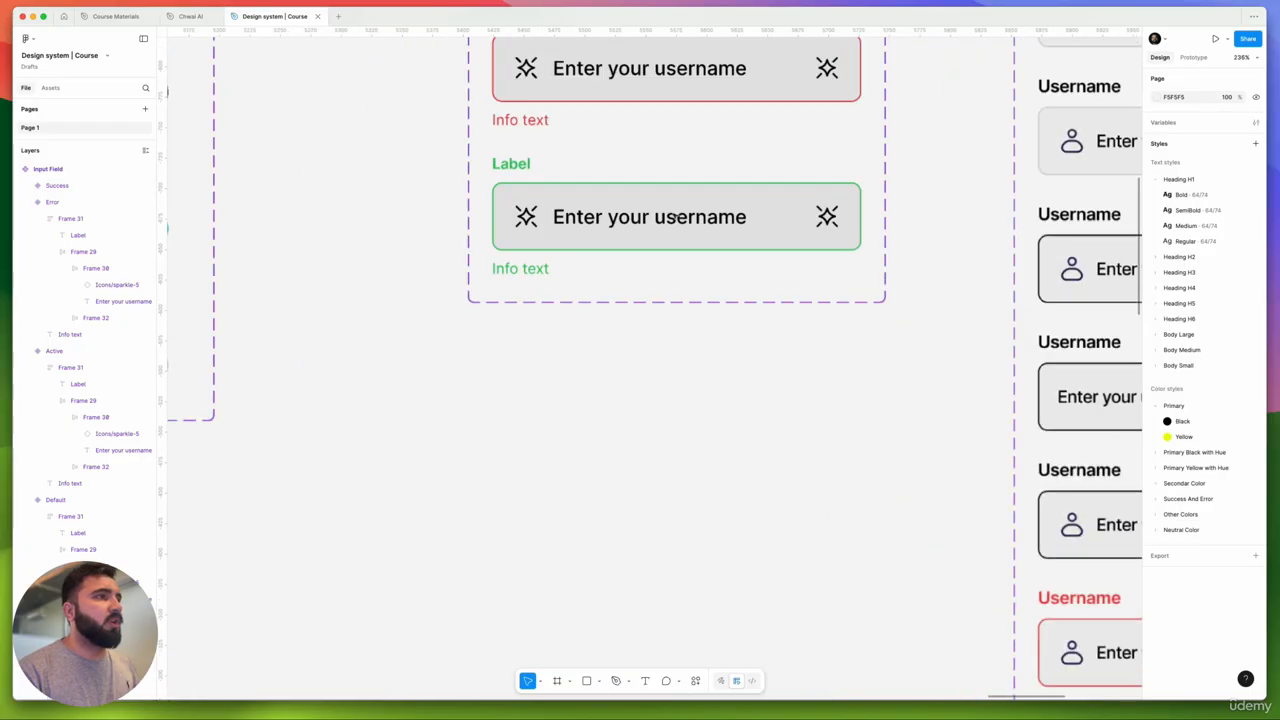
scroll(440, 300, down, 5)
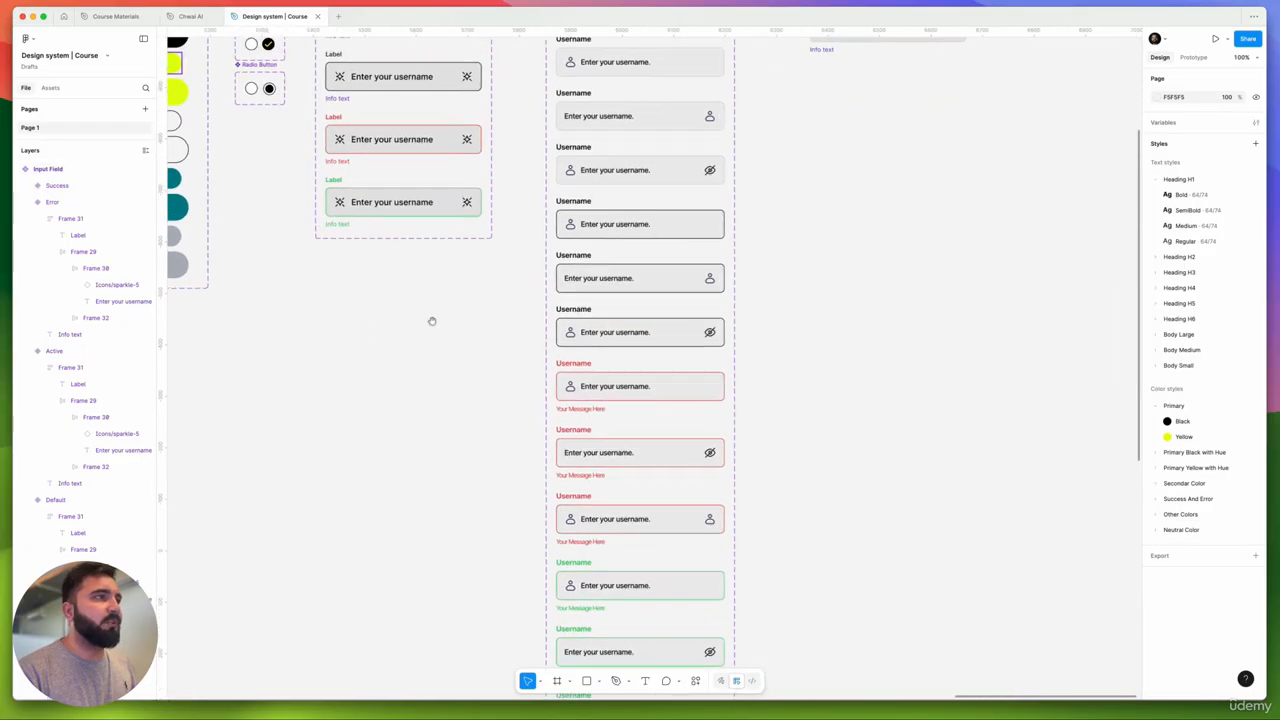
drag(428, 341, 454, 467)
scroll(551, 352, down, 3)
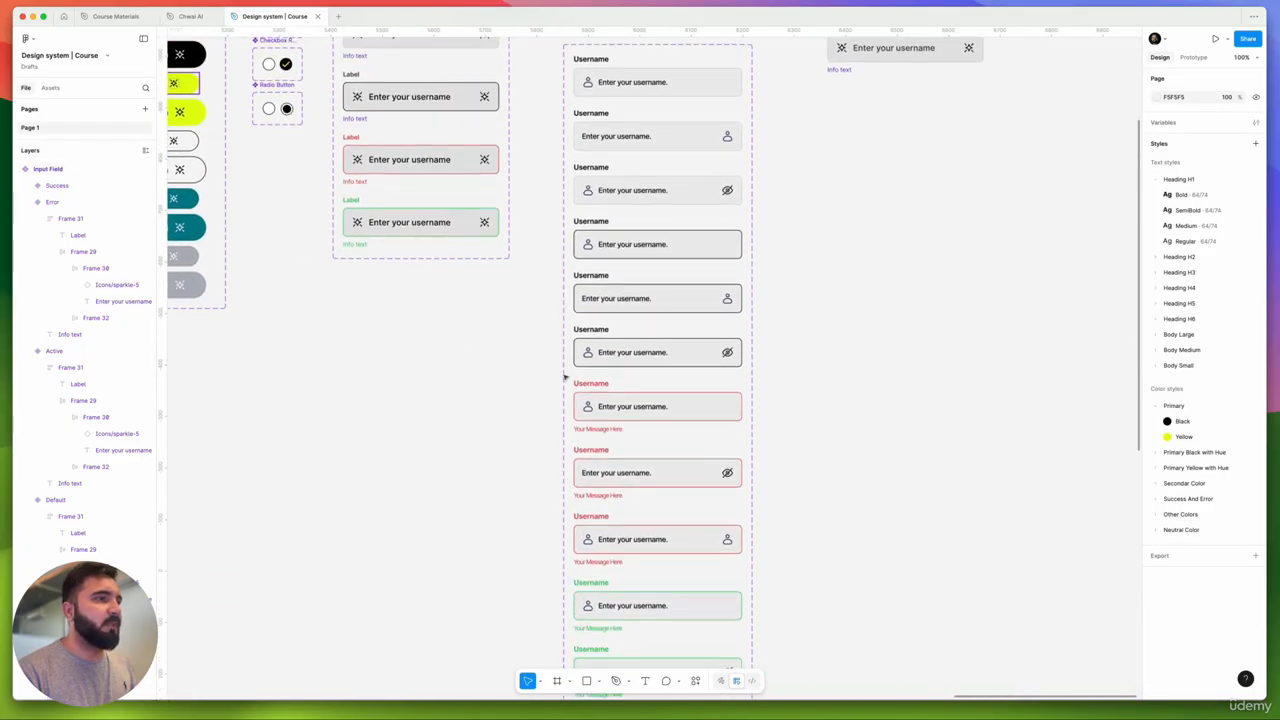
scroll(543, 400, left, 3)
scroll(543, 400, up, 4)
click(551, 283)
scroll(551, 283, up, 5)
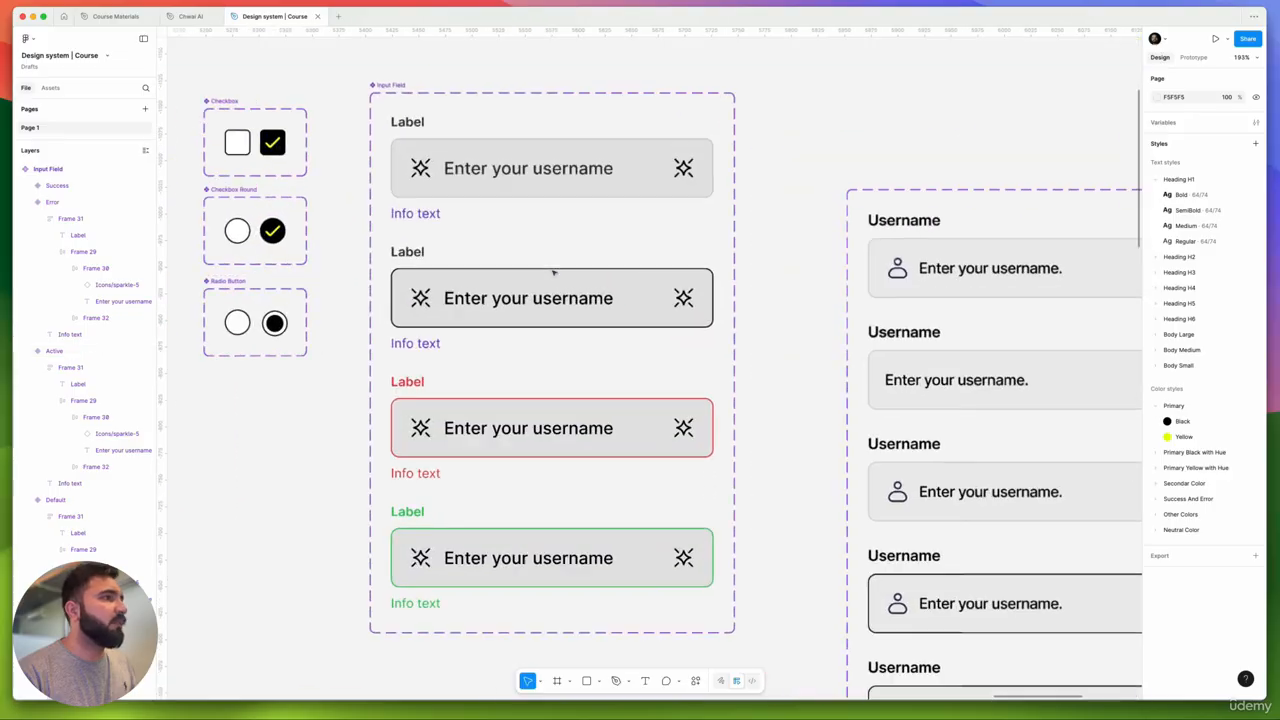
click(594, 158)
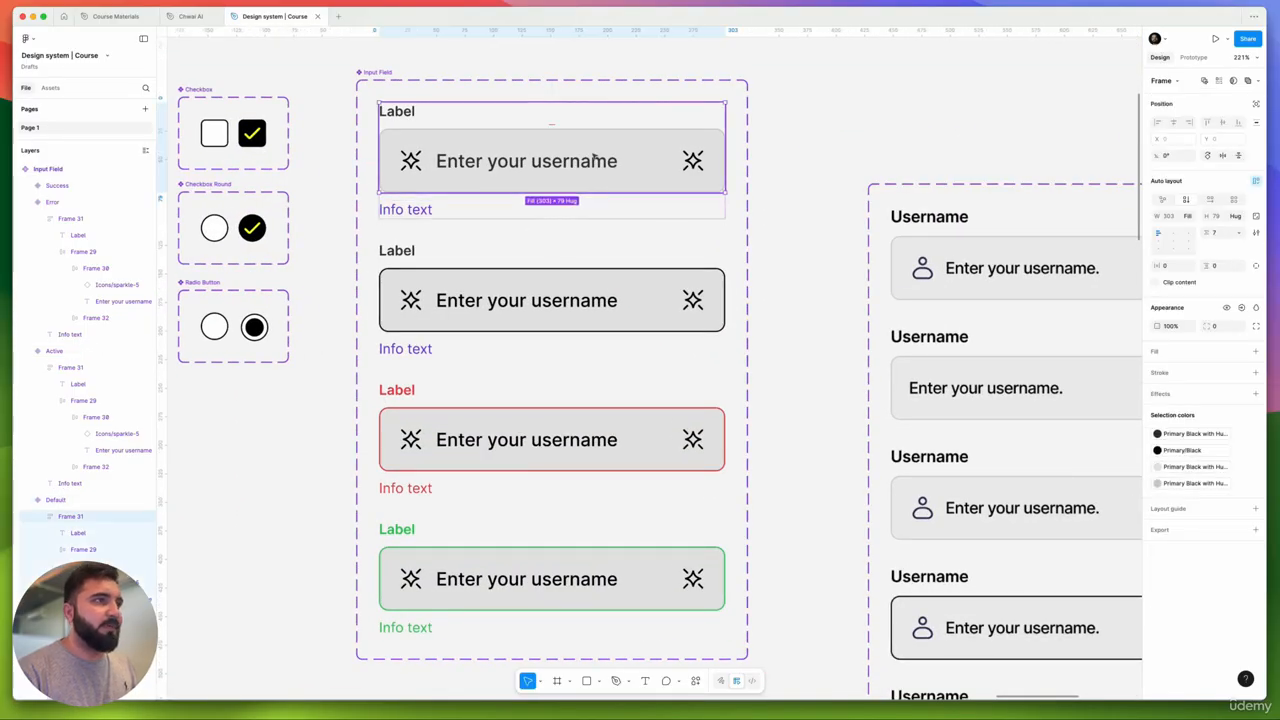
click(594, 158)
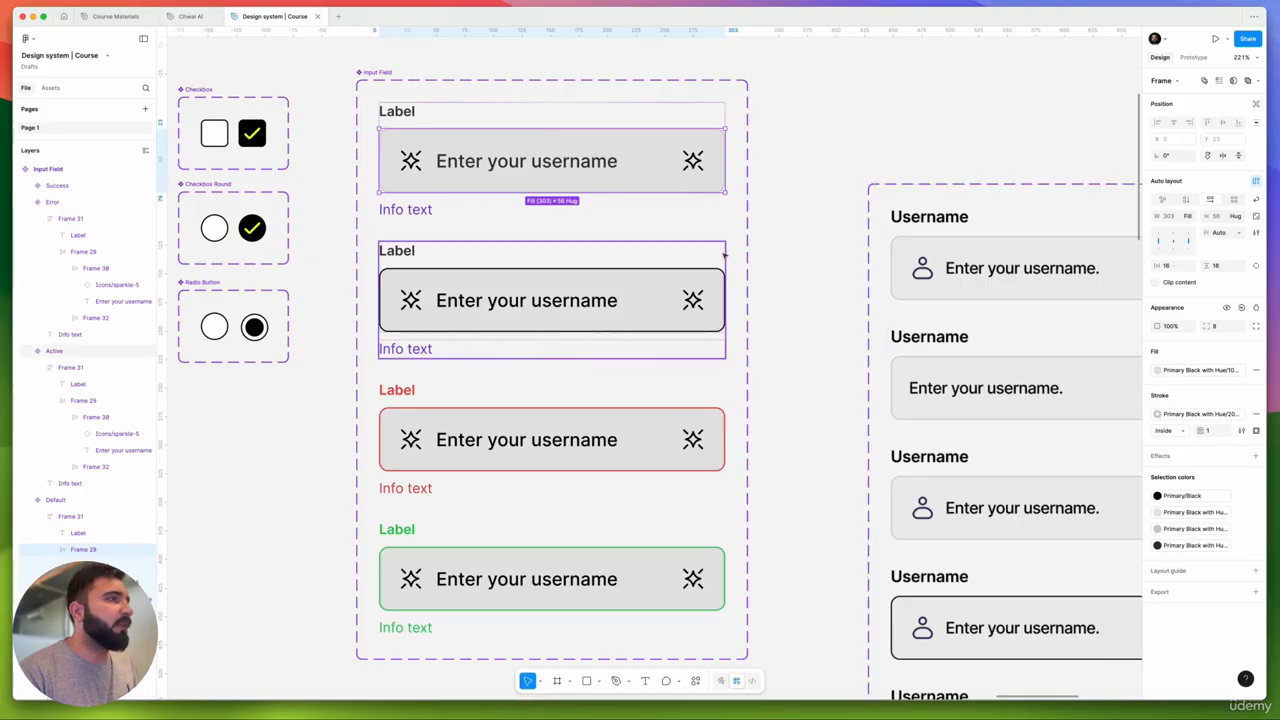
scroll(724, 255, down, 6)
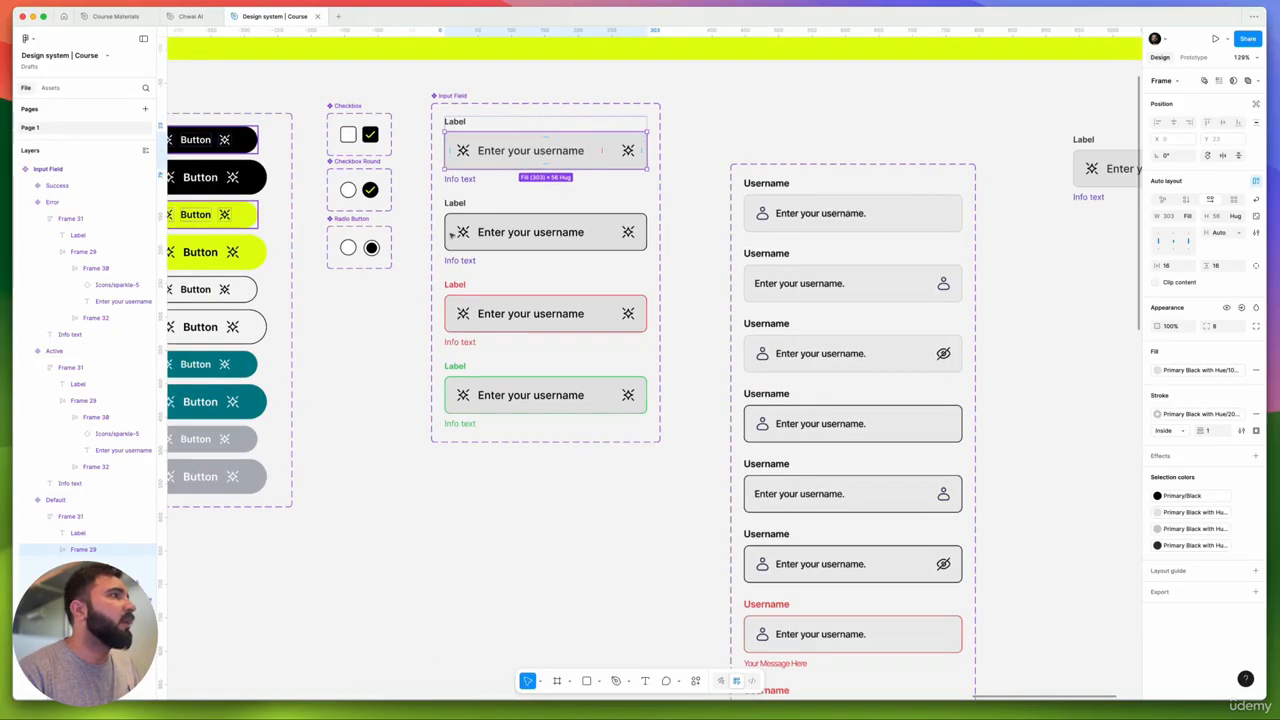
scroll(452, 150, up, 5)
click(450, 137)
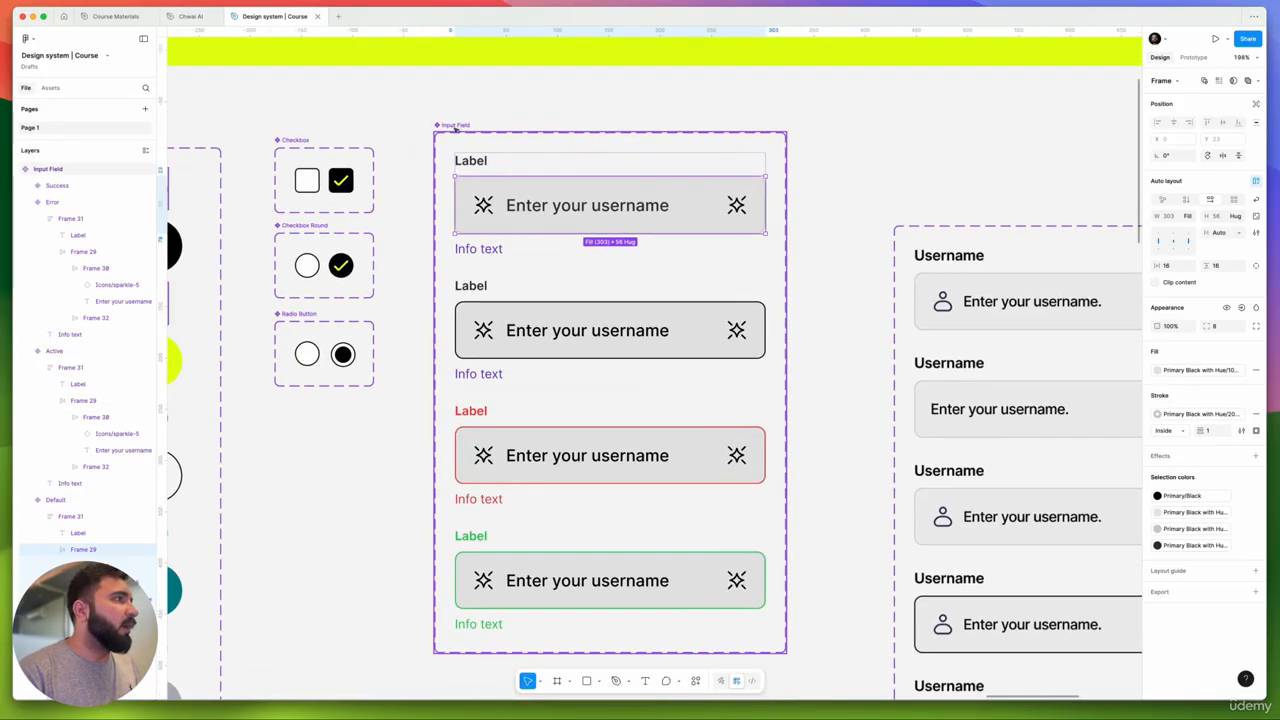
scroll(452, 138, down, 5)
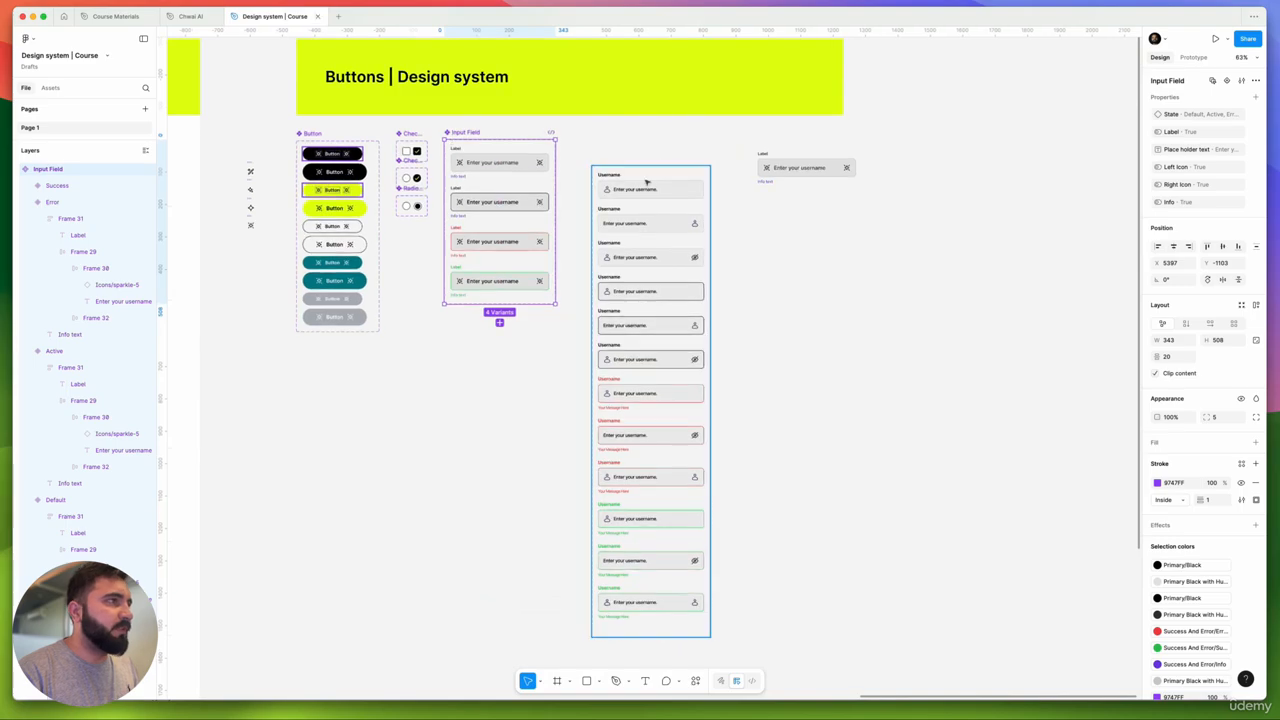
click(648, 183)
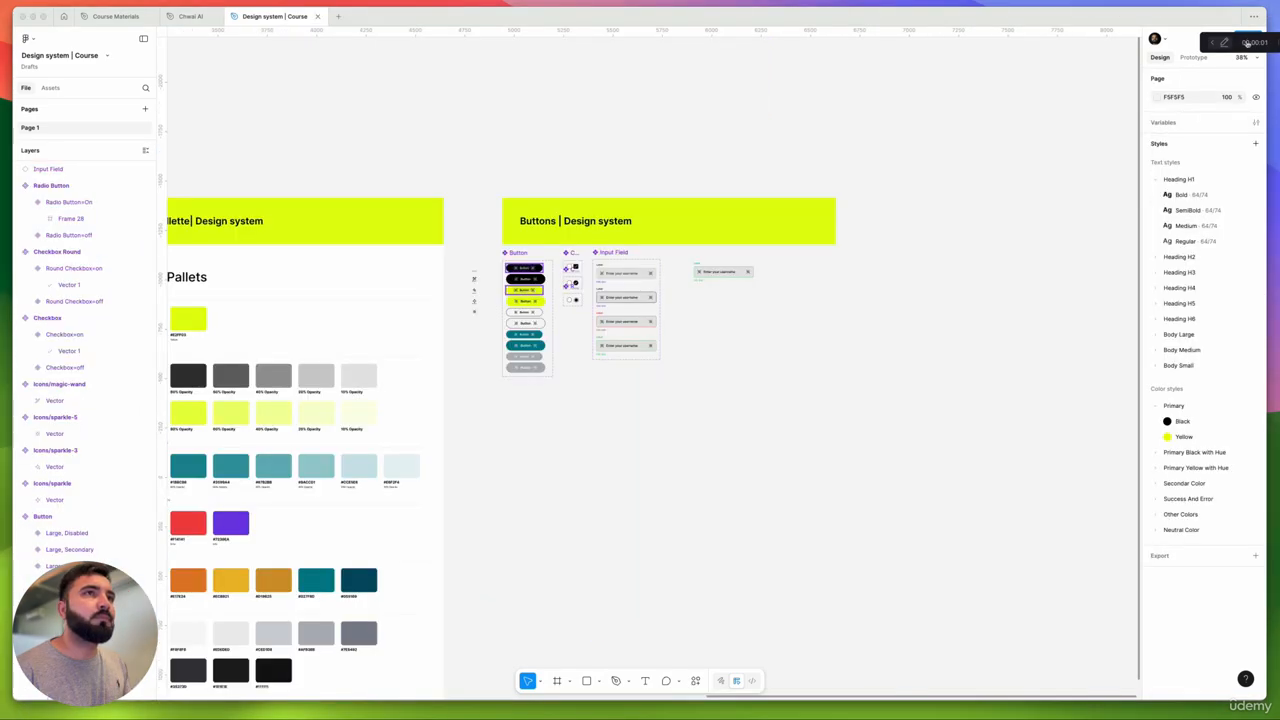
scroll(722, 257, up, 5)
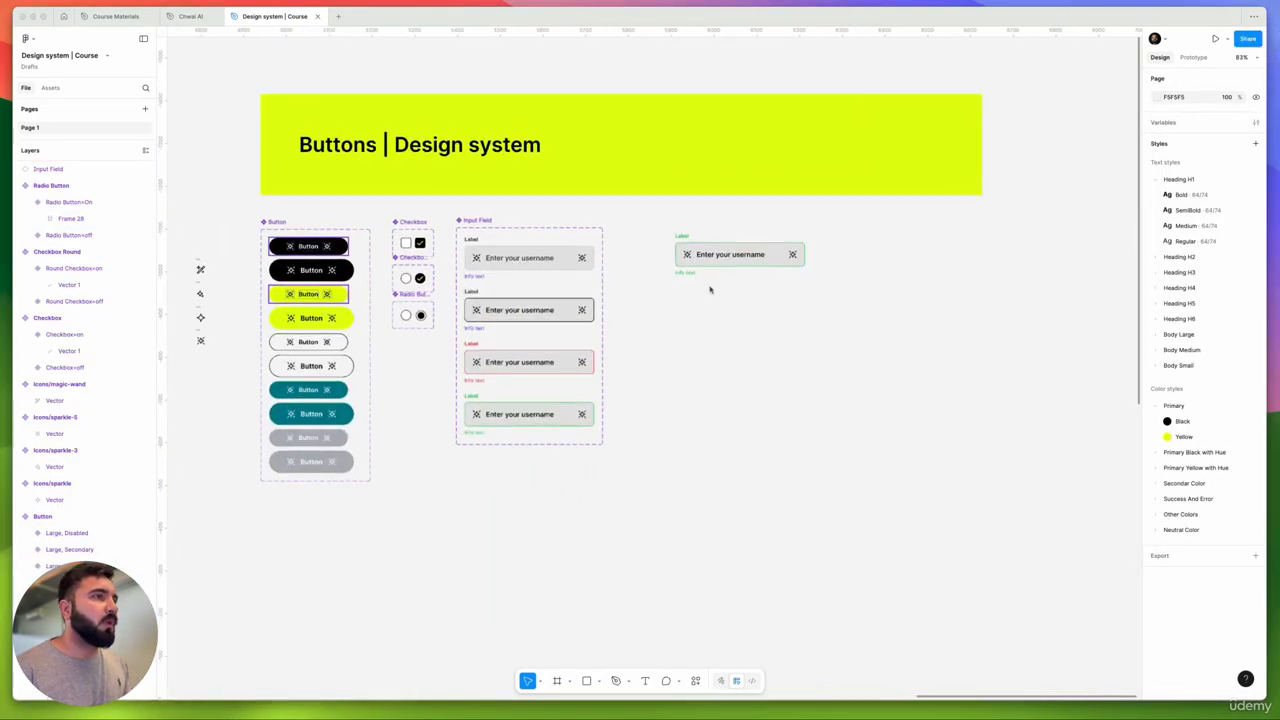
scroll(631, 289, down, 3)
scroll(601, 288, left, 3)
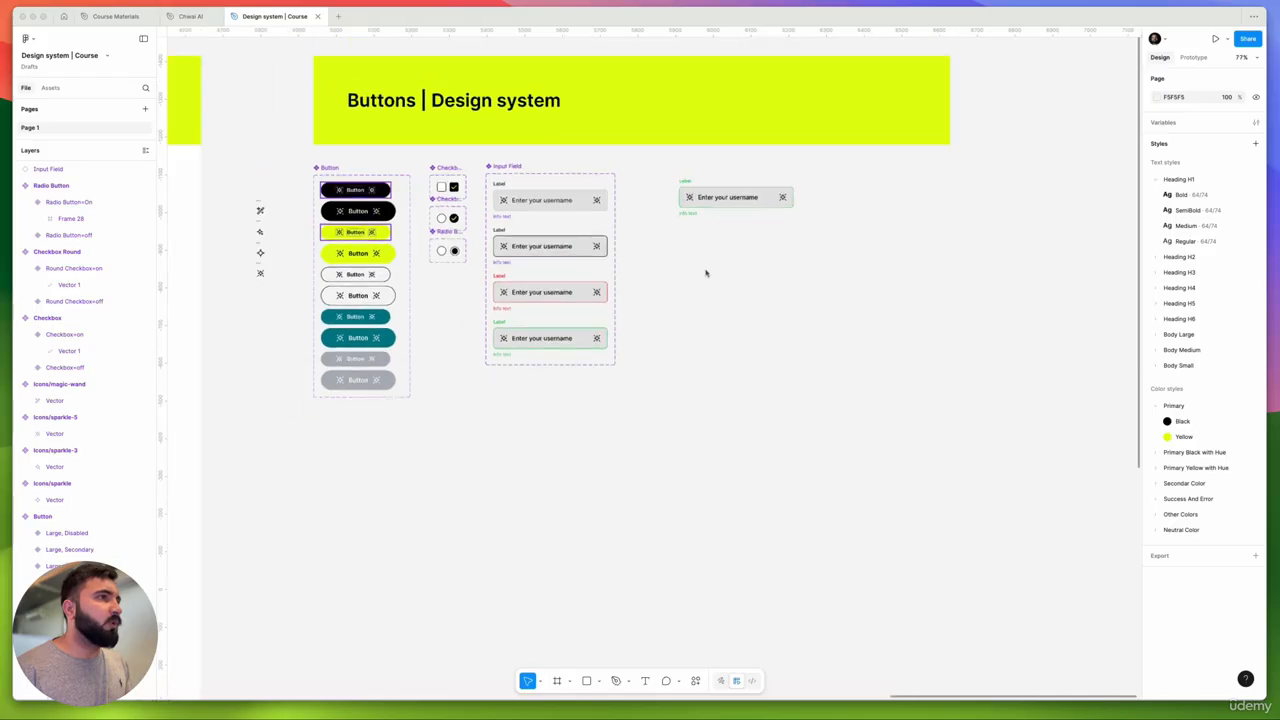
scroll(566, 257, up, 3)
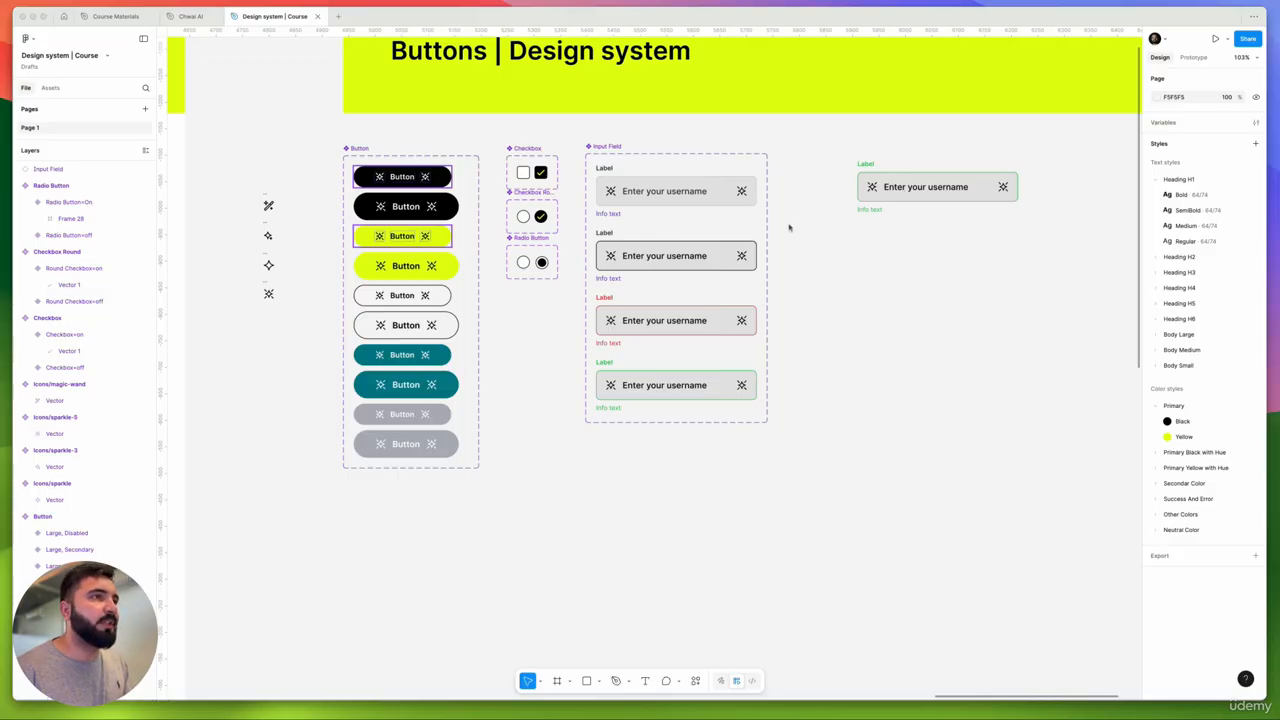
scroll(697, 233, down, 5)
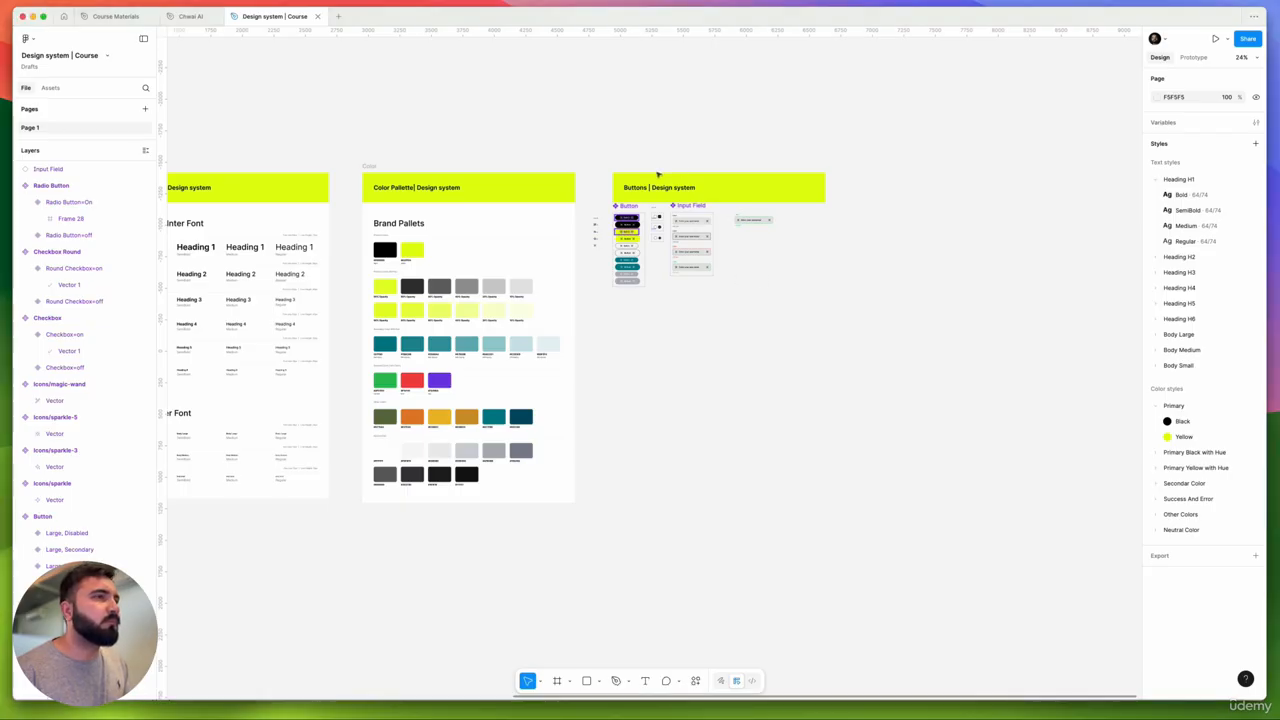
- Undo recent changes to Frame 10 until the Components | Design system contents return
key(super+z)
key(super+z)
key(super+z)
key(super+z)
key(super+z)
key(super+z)
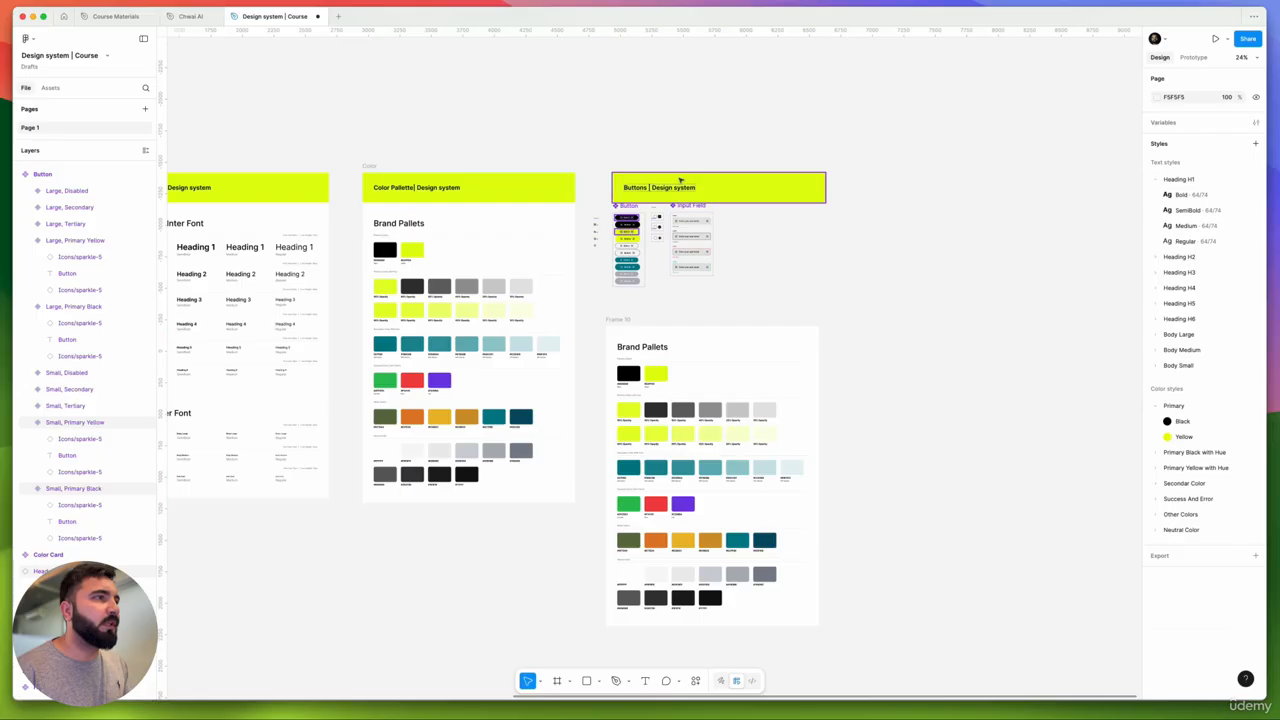
key(super+z)
key(super+z)
key(super+z)
key(super+z)
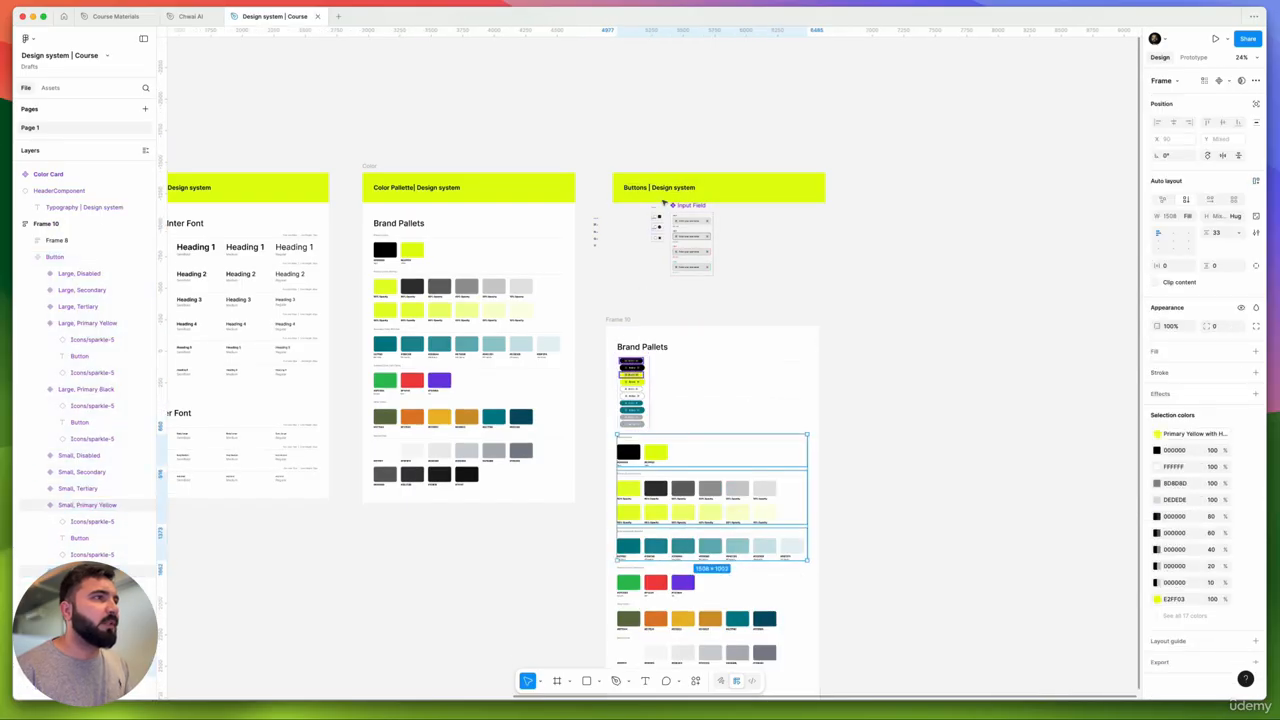
key(super+z)
key(super+z)
key(super+z)
key(super+z)
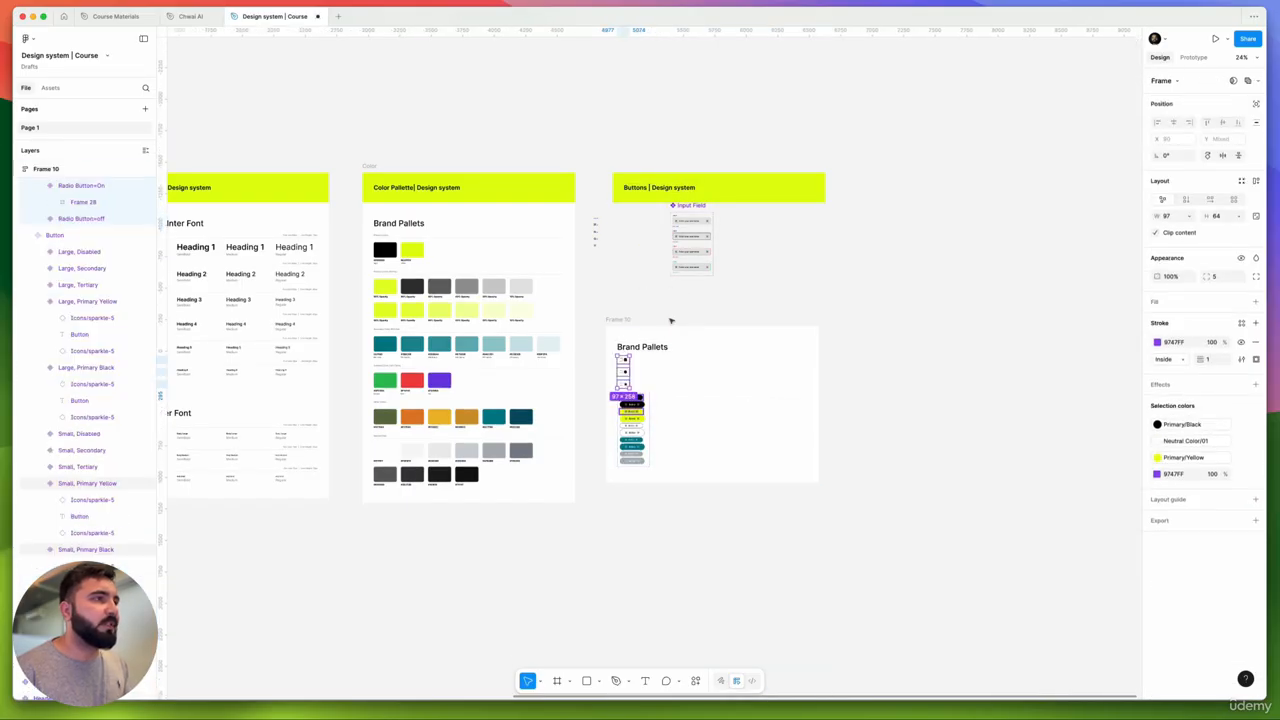
key(super+z)
key(super+z)
key(super+z)
key(super+z)
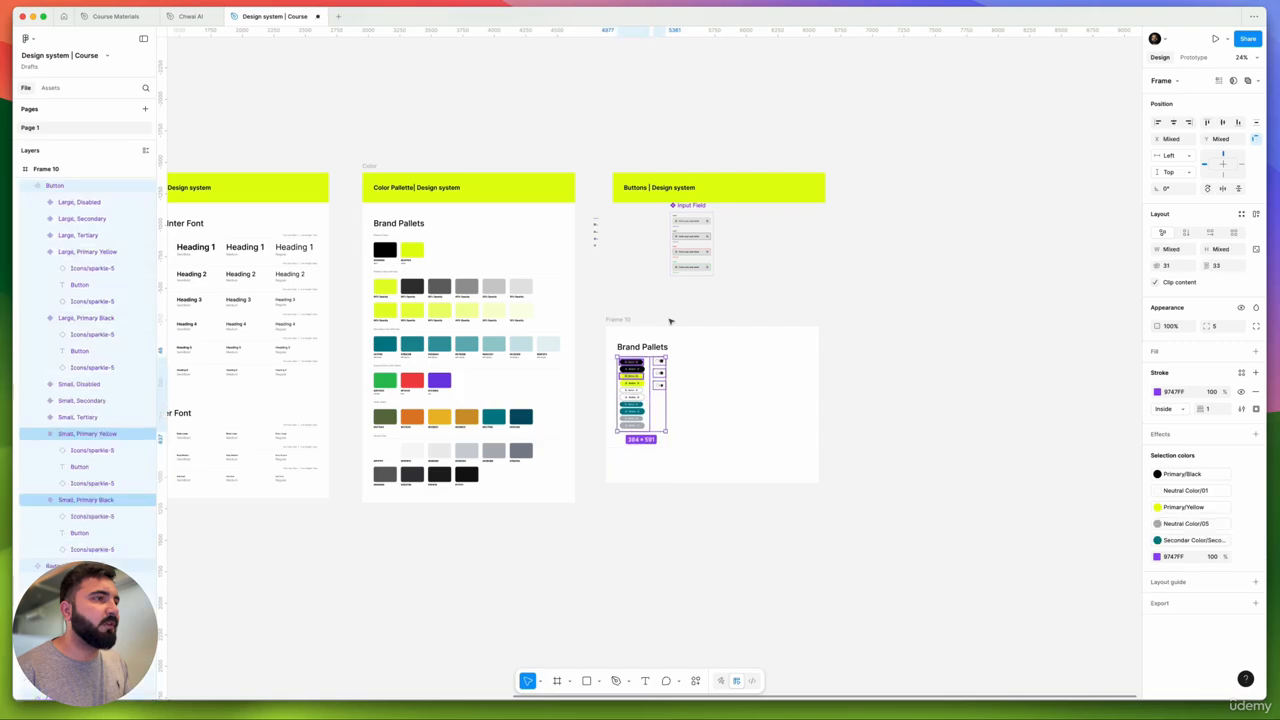
key(super+z)
key(super+z)
key(super+z)
key(super+z)
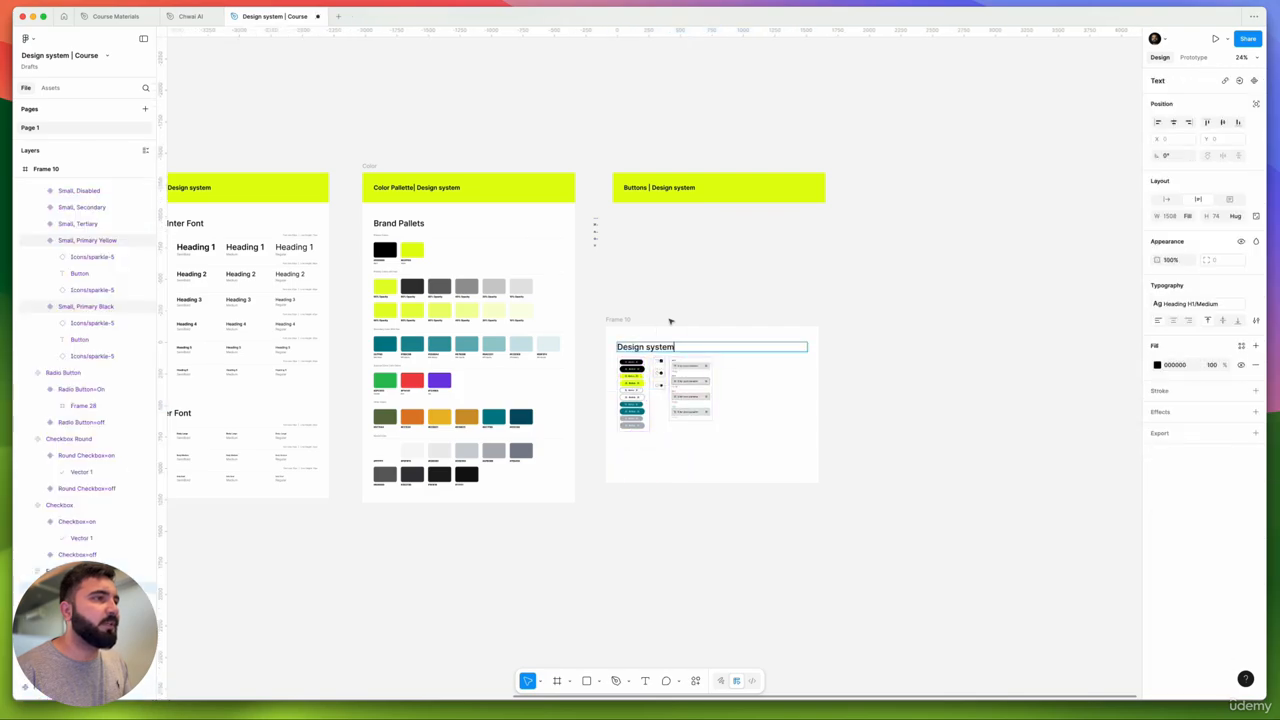
key(super+z)
key(super+z)
key(super+z)
key(super+z)
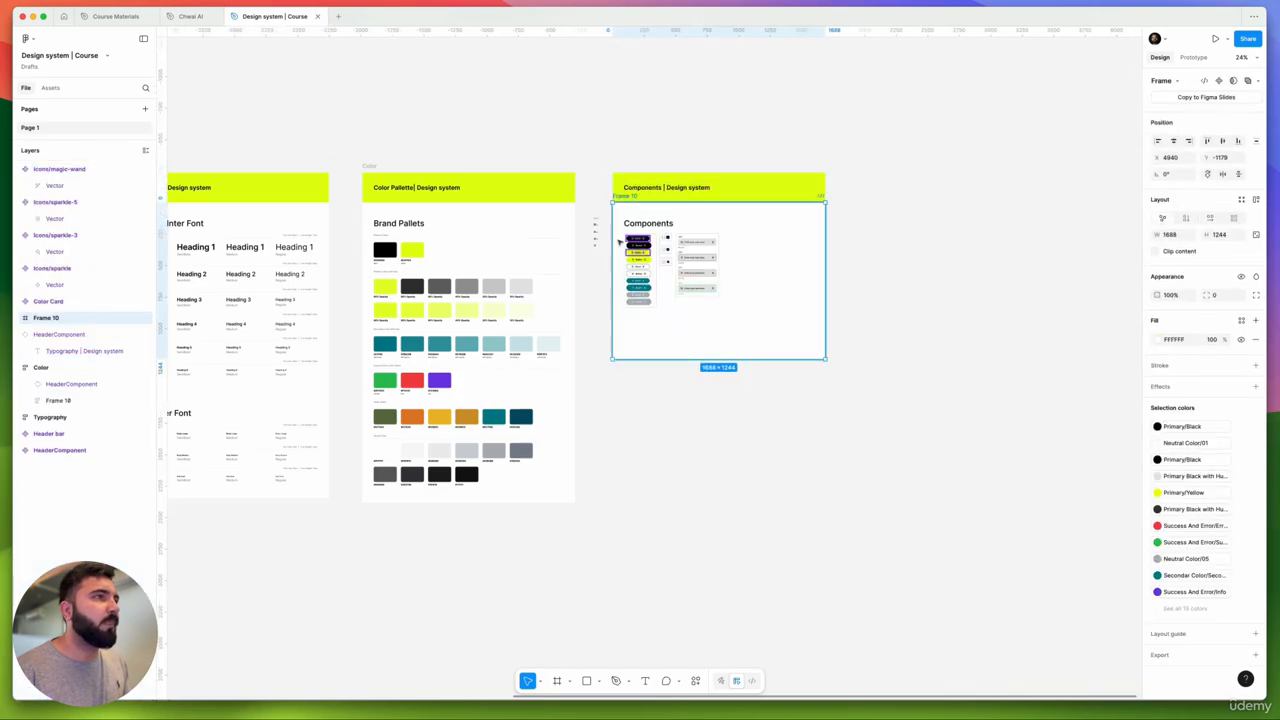
click(610, 167)
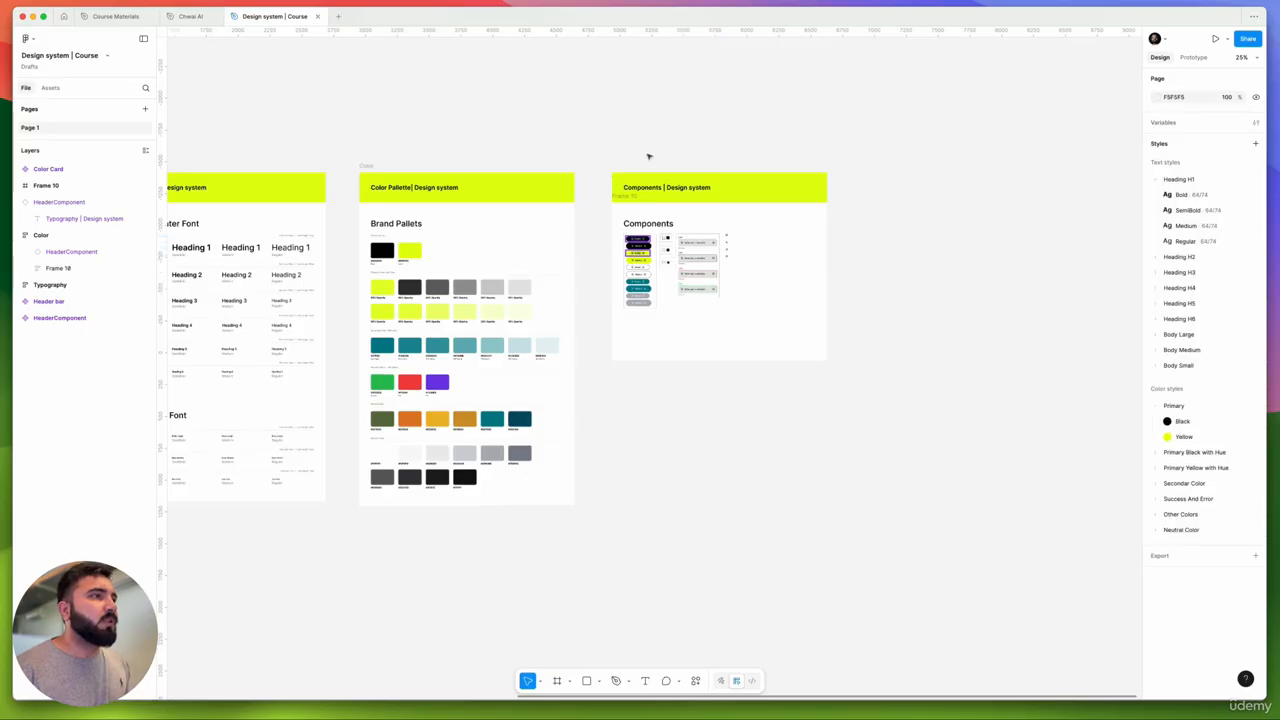
- Select the whole Components | Design system frame and give it auto layout
scroll(648, 157, up, 5)
drag(470, 95, 1030, 588)
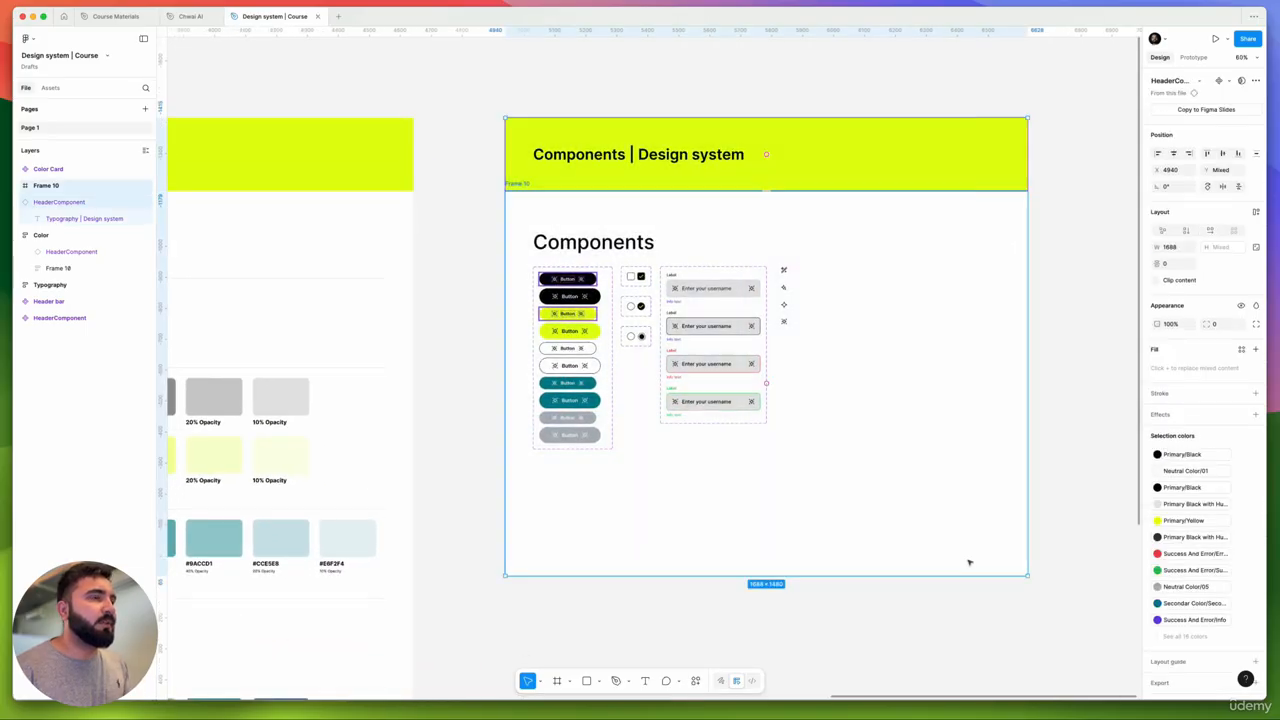
key(shift+a)
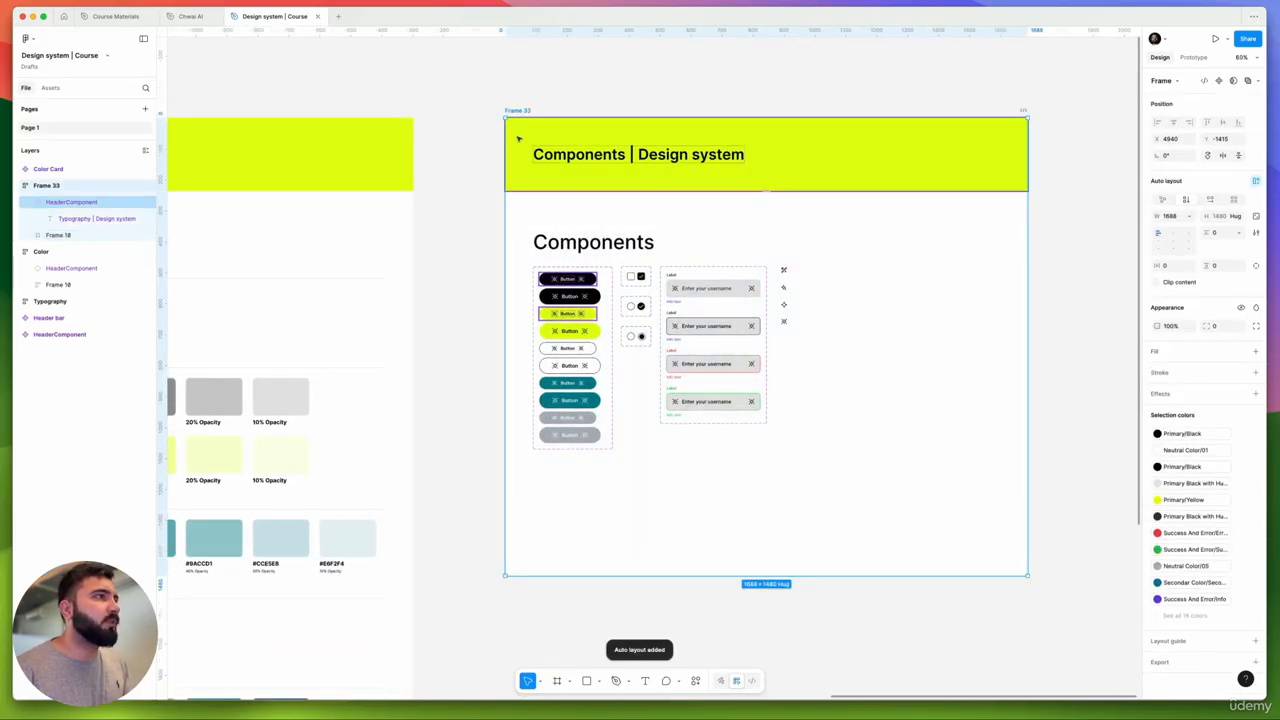
scroll(748, 479, down, 5)
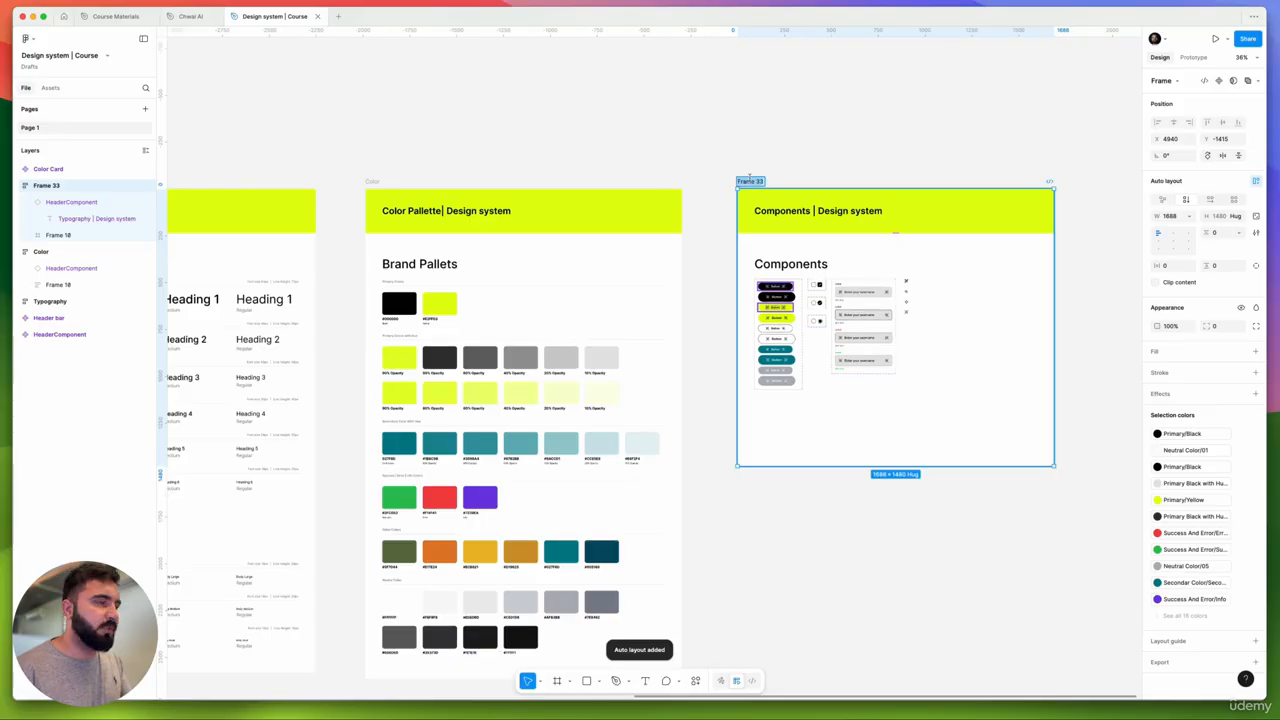
- Rename the frame to Components
click(751, 181)
text(Components)
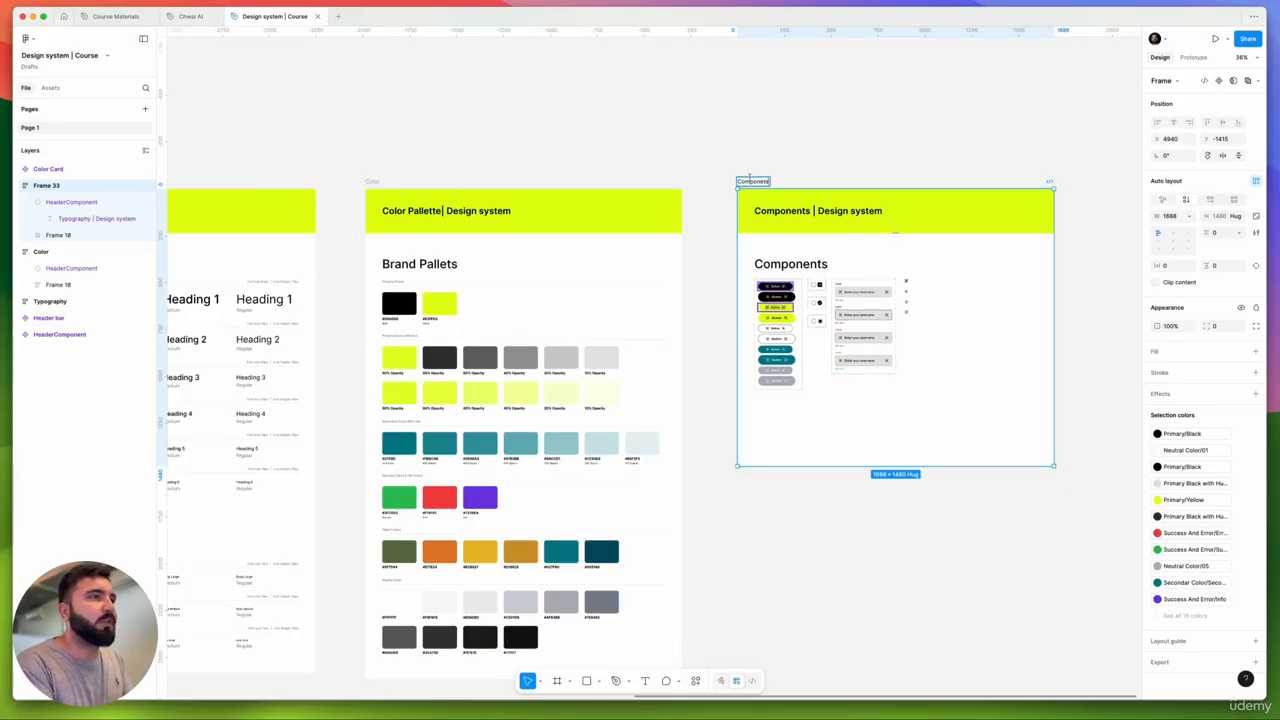
key(Return)
scroll(790, 260, up, 10)
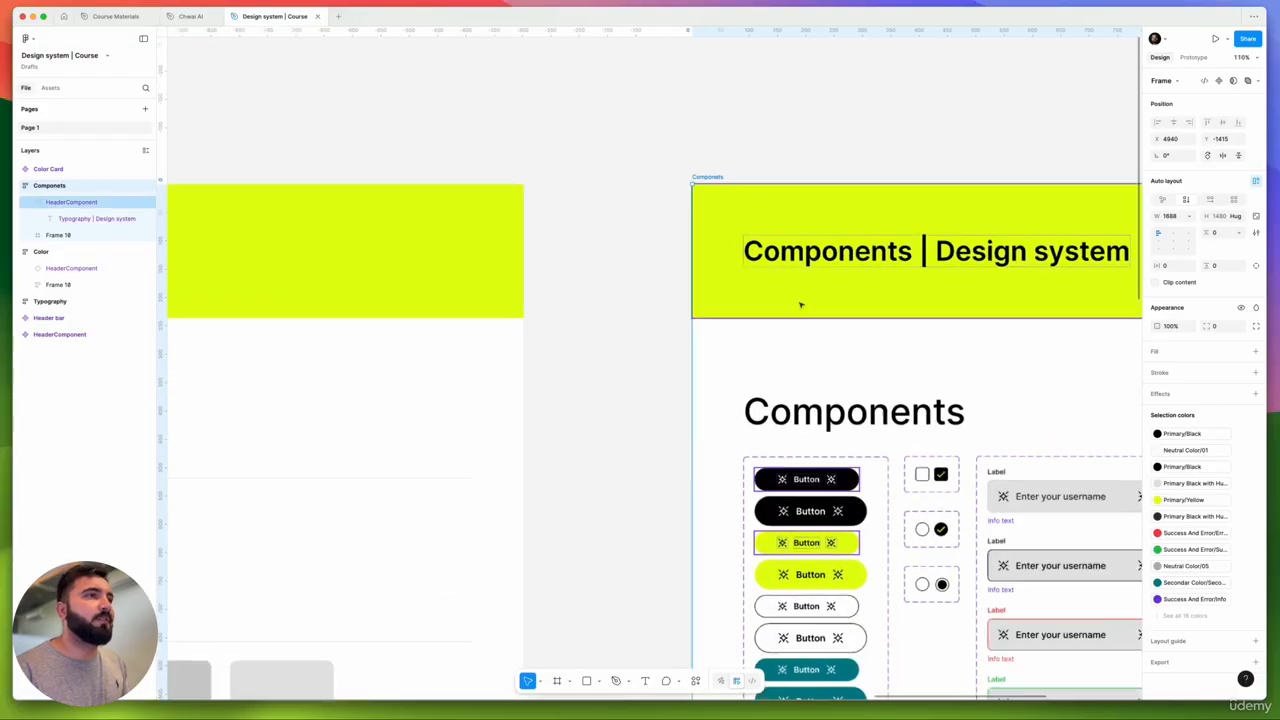
scroll(539, 233, down, 2)
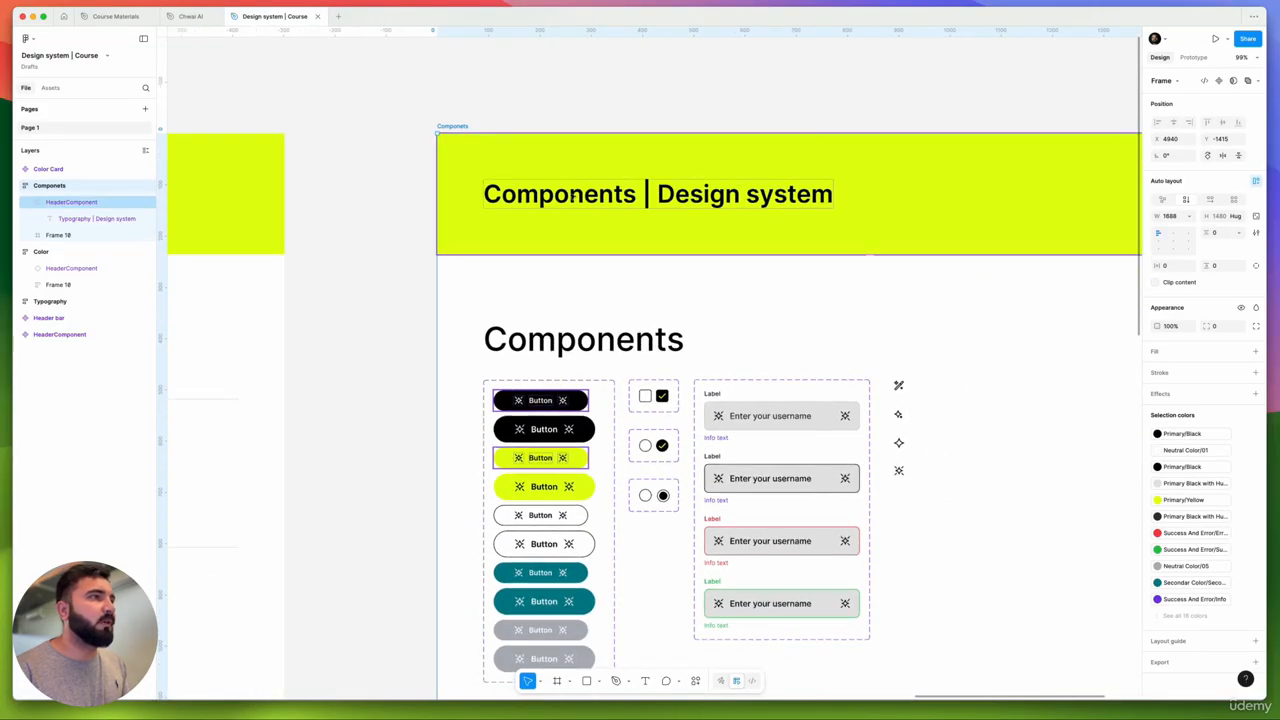
scroll(451, 231, down, 5)
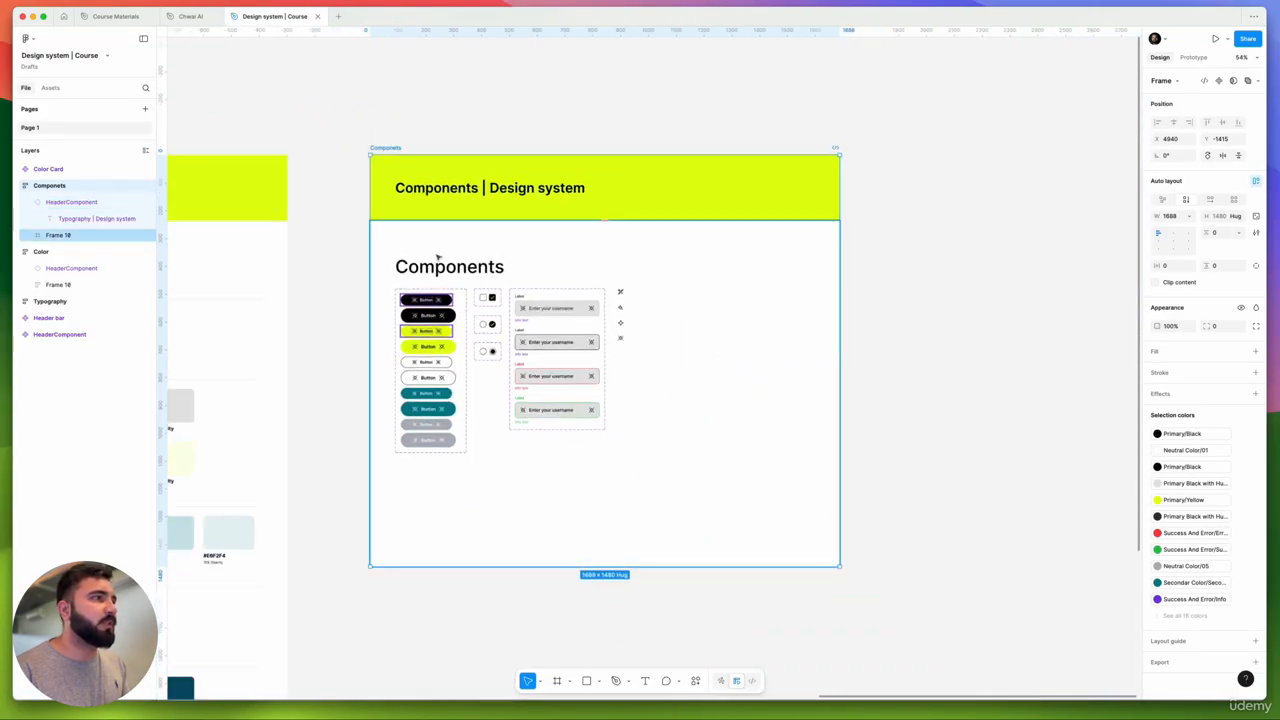
click(991, 297)
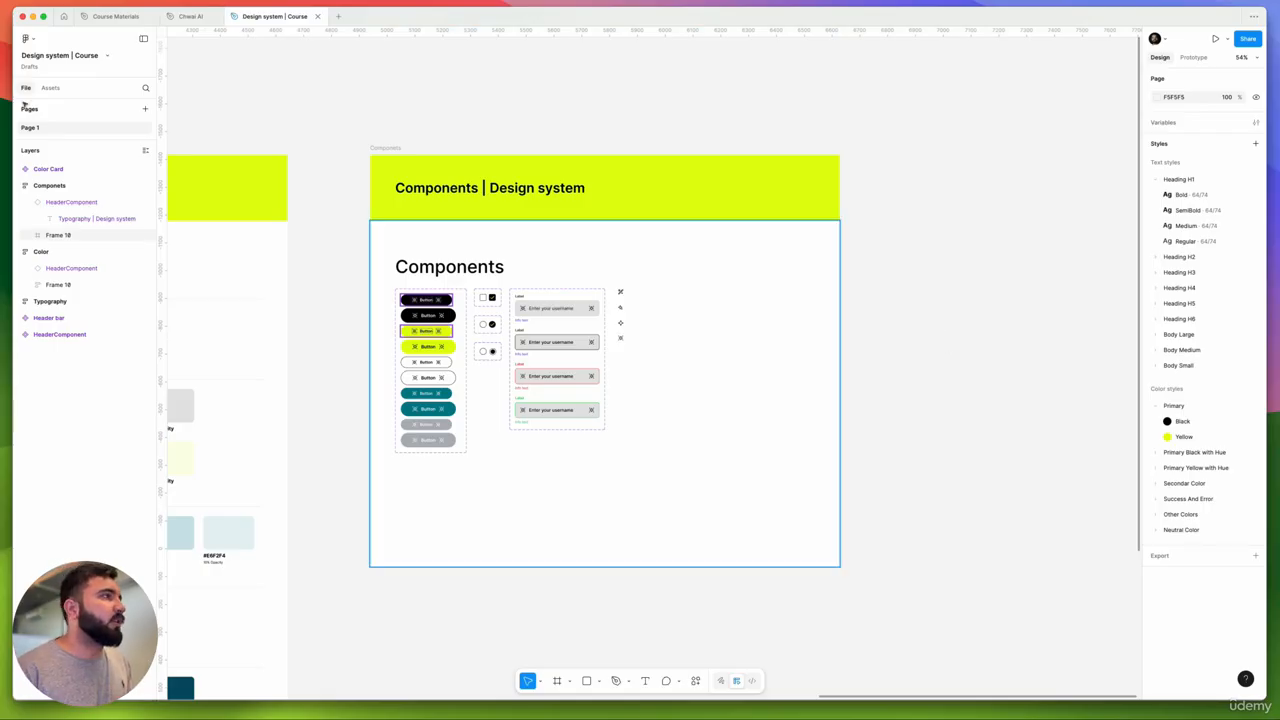
- In the Chwai AI file, copy the grey-and-green toggle component with Copy as PNG
click(192, 16)
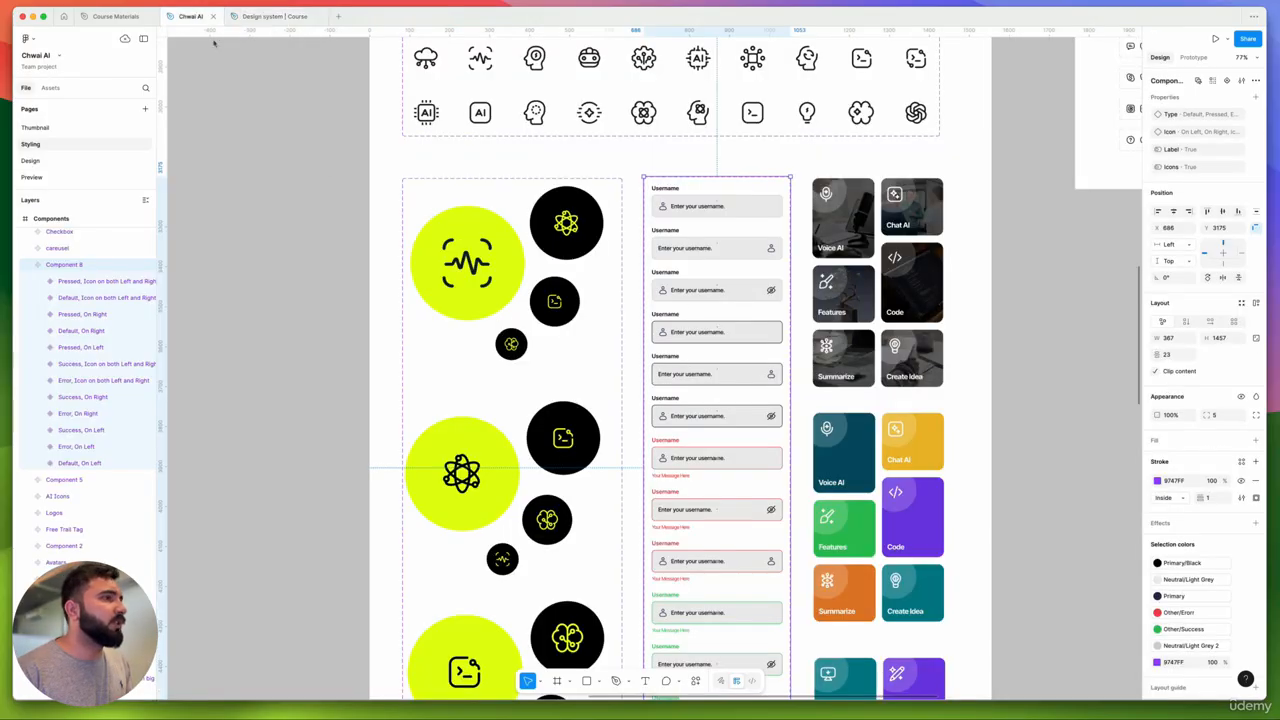
scroll(530, 287, down, 5)
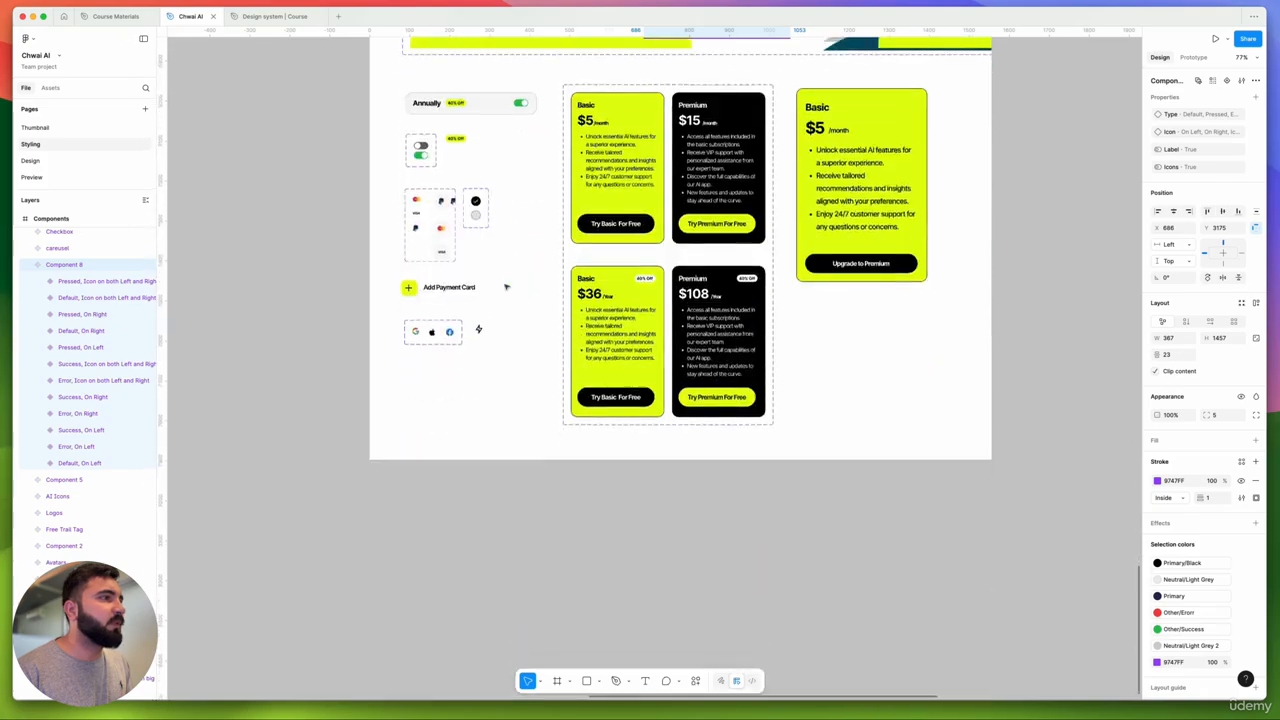
scroll(480, 250, up, 1)
scroll(439, 199, up, 5)
scroll(439, 199, up, 3)
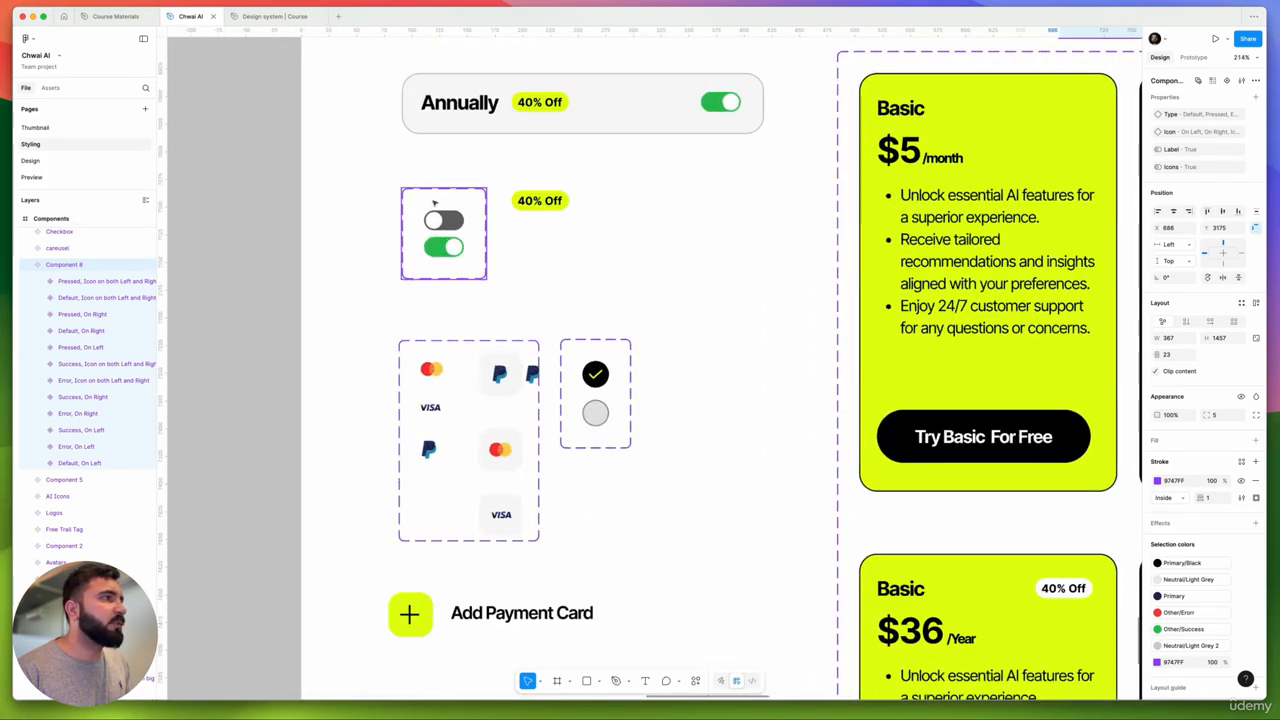
right_click(437, 201)
mouse_move(480, 245)
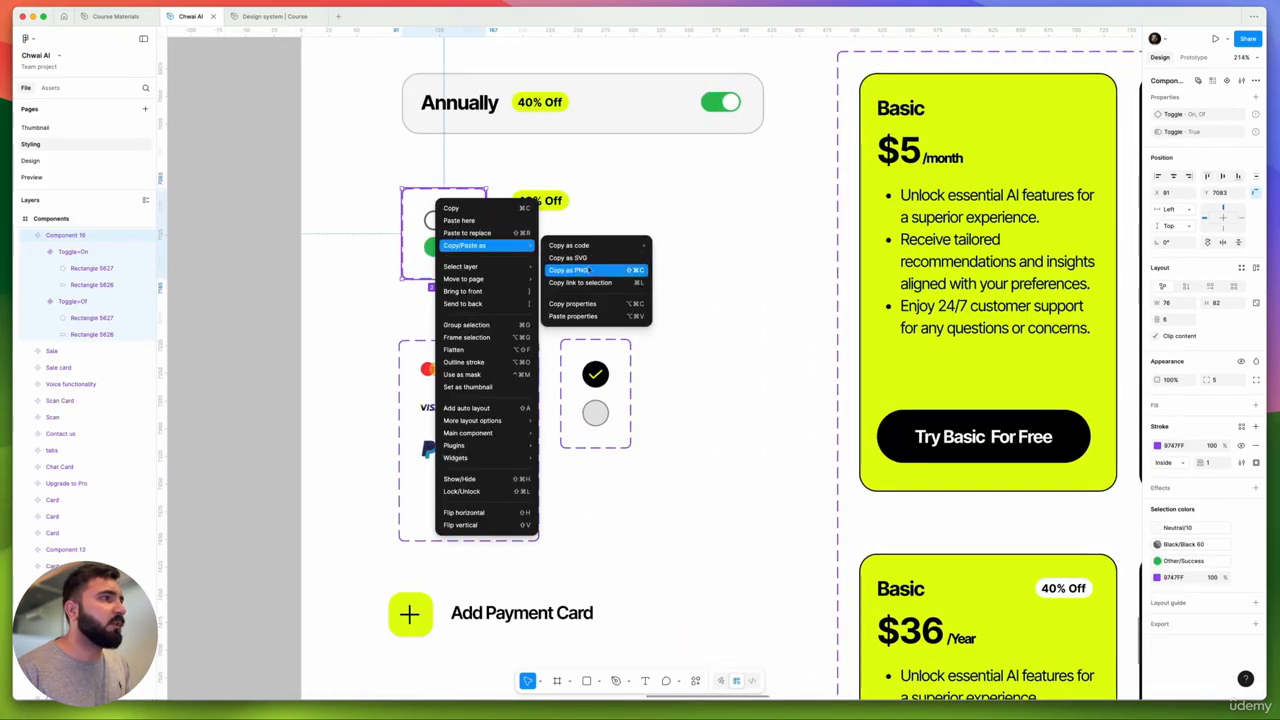
click(580, 270)
- Paste the toggle image into the Design system file, right of the components
click(252, 22)
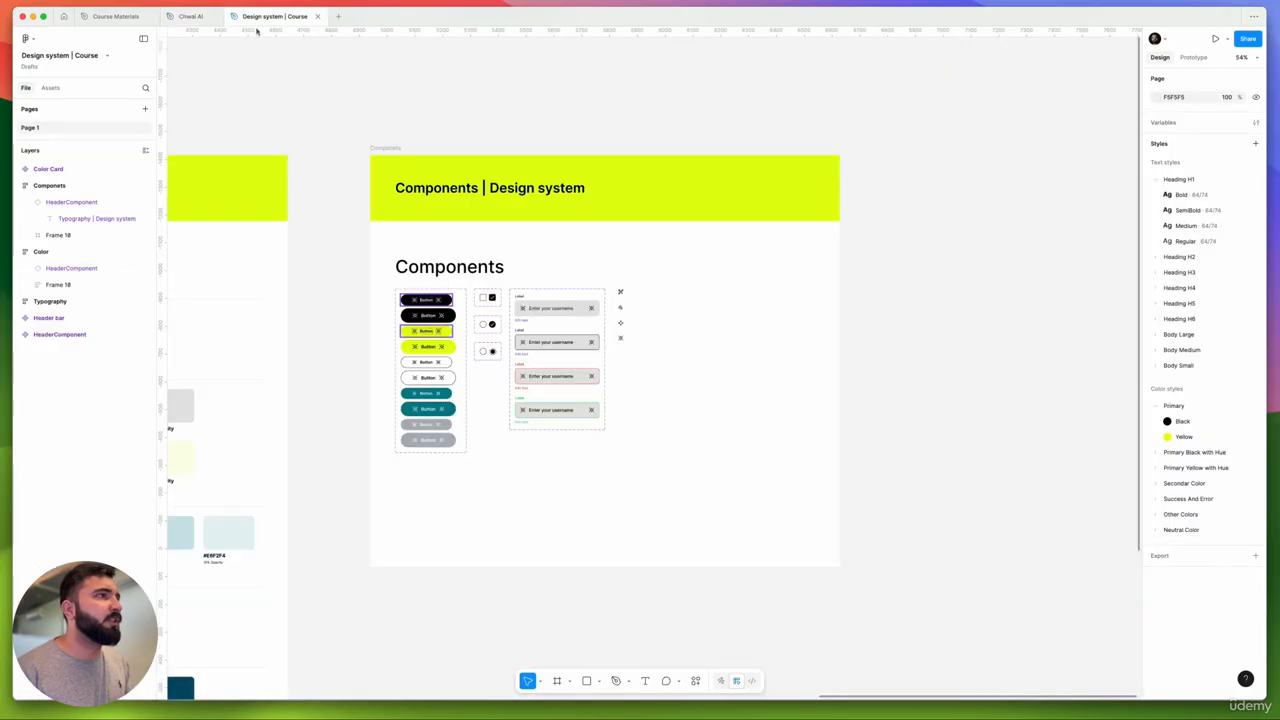
scroll(700, 320, down, 2)
scroll(690, 325, up, 5)
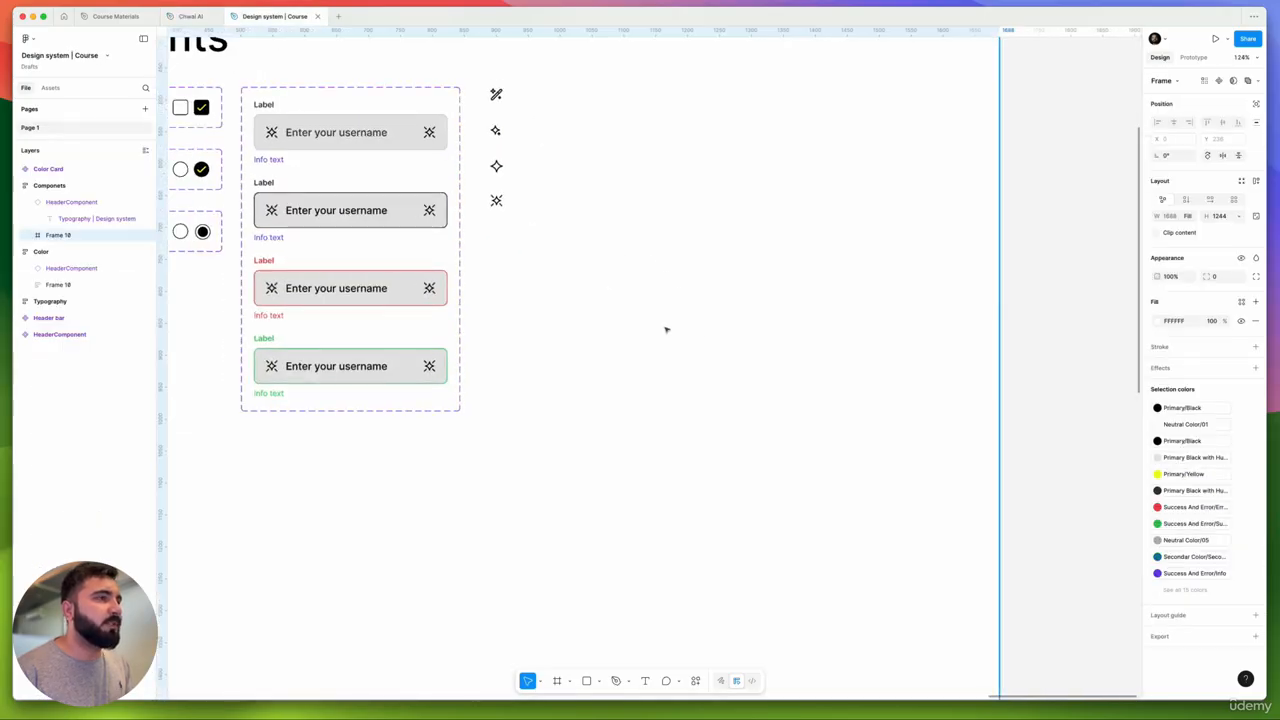
key(ctrl+v)
scroll(577, 362, up, 5)
drag(575, 367, 884, 334)
drag(932, 386, 936, 369)
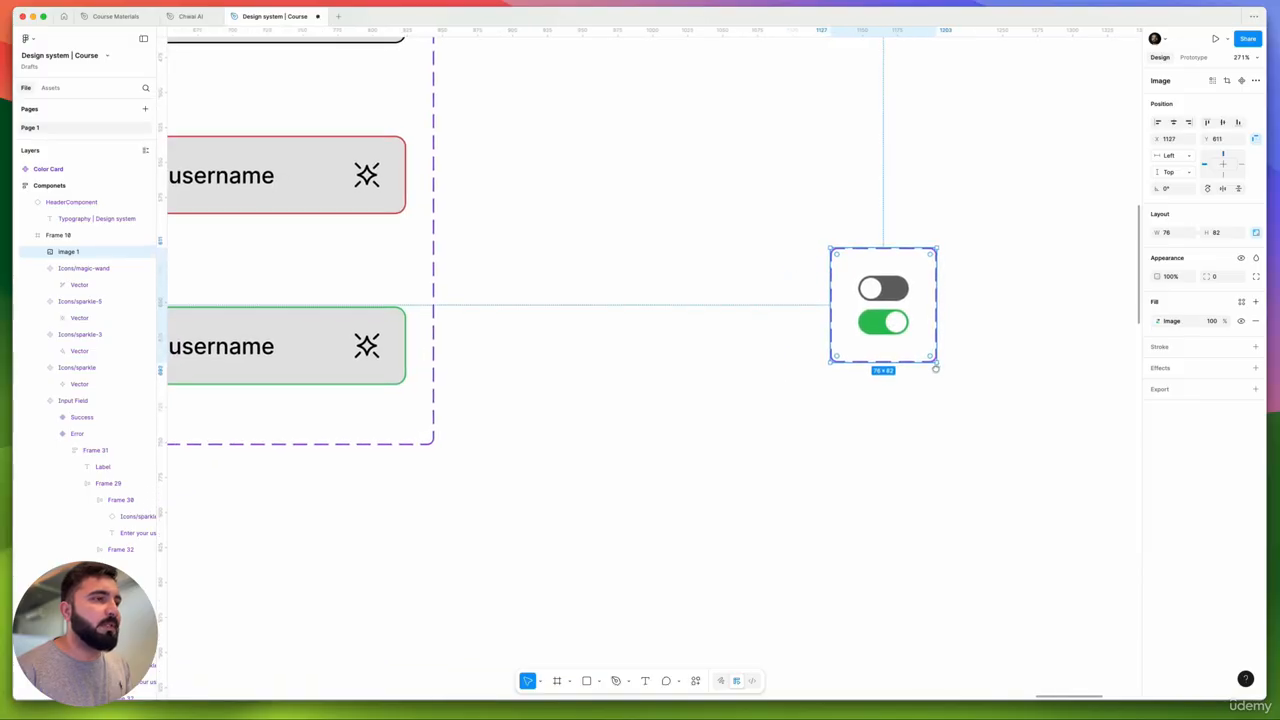
- Draw a new frame and resize it to 36×18 over the grey toggle
click(558, 681)
scroll(716, 307, up, 5)
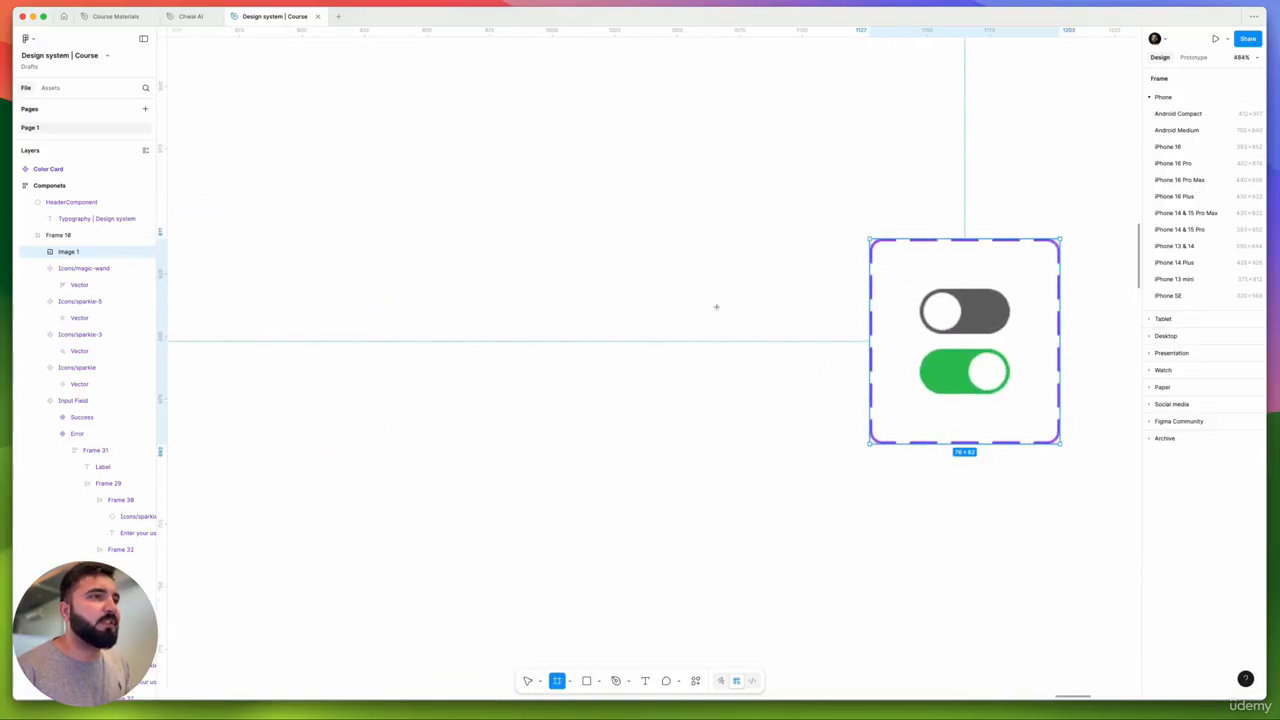
drag(590, 281, 927, 305)
key(super+z)
scroll(955, 310, up, 10)
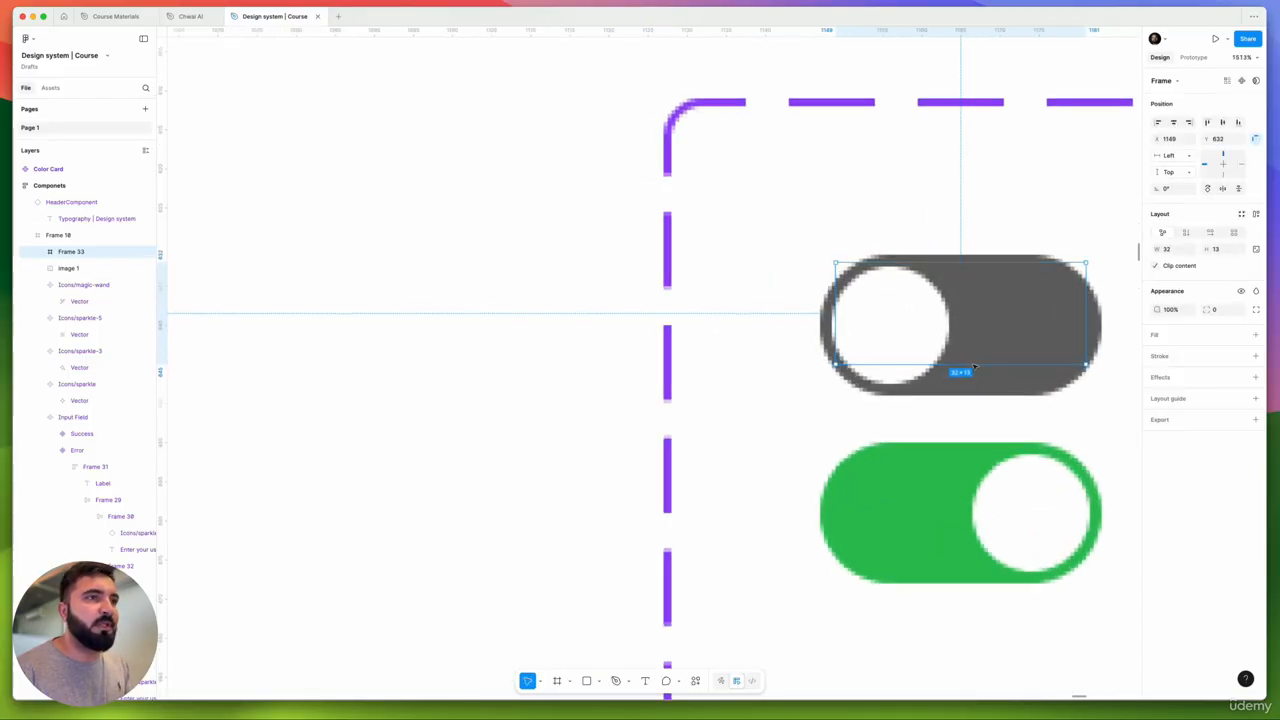
drag(960, 366, 974, 398)
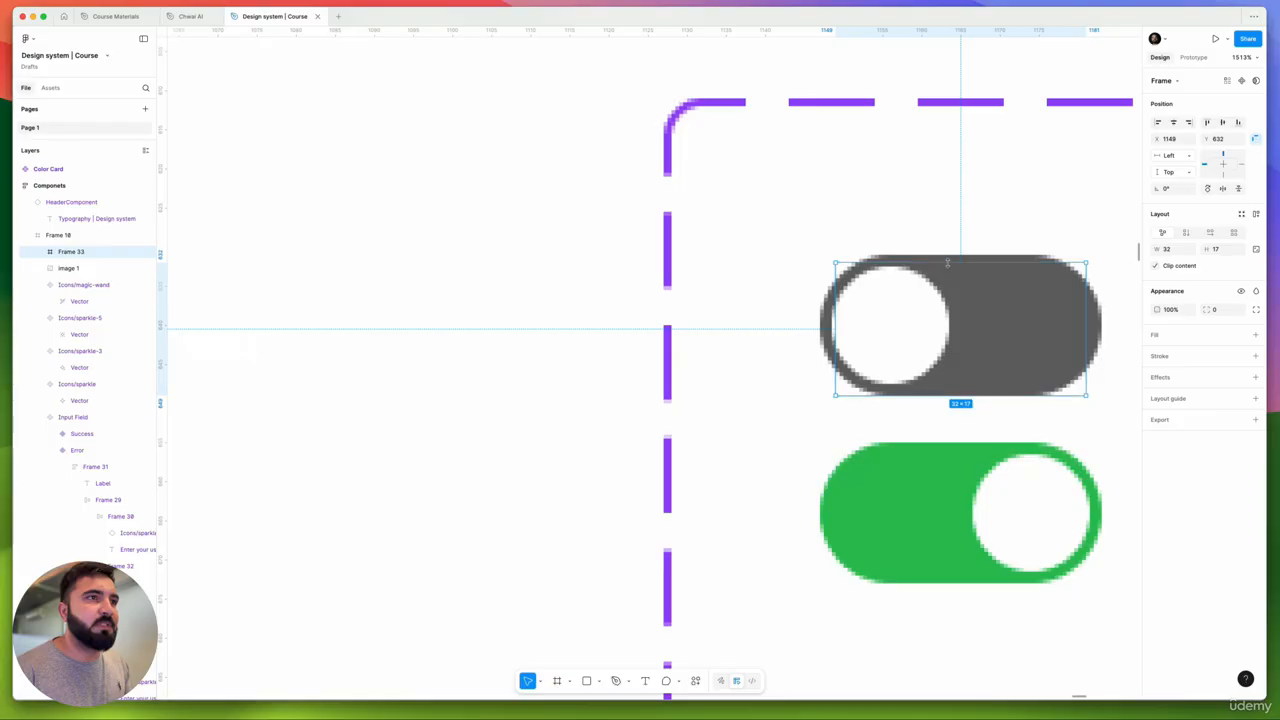
drag(947, 262, 949, 256)
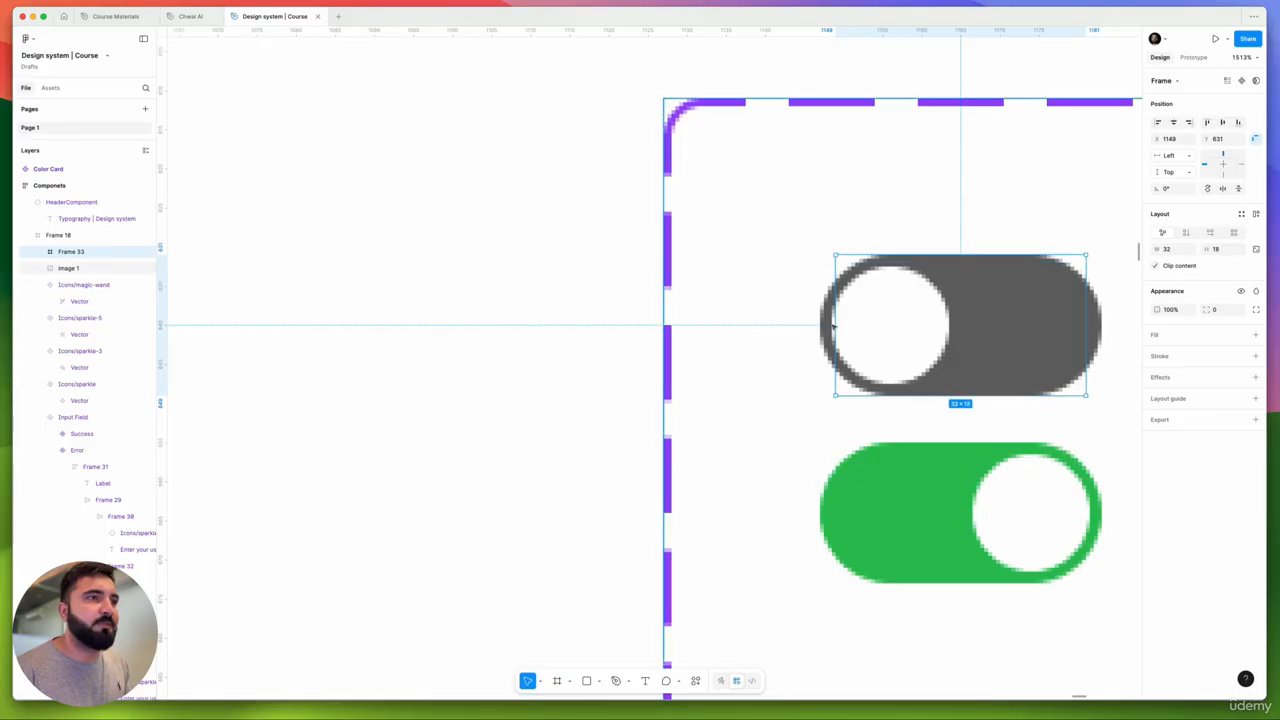
drag(835, 324, 820, 323)
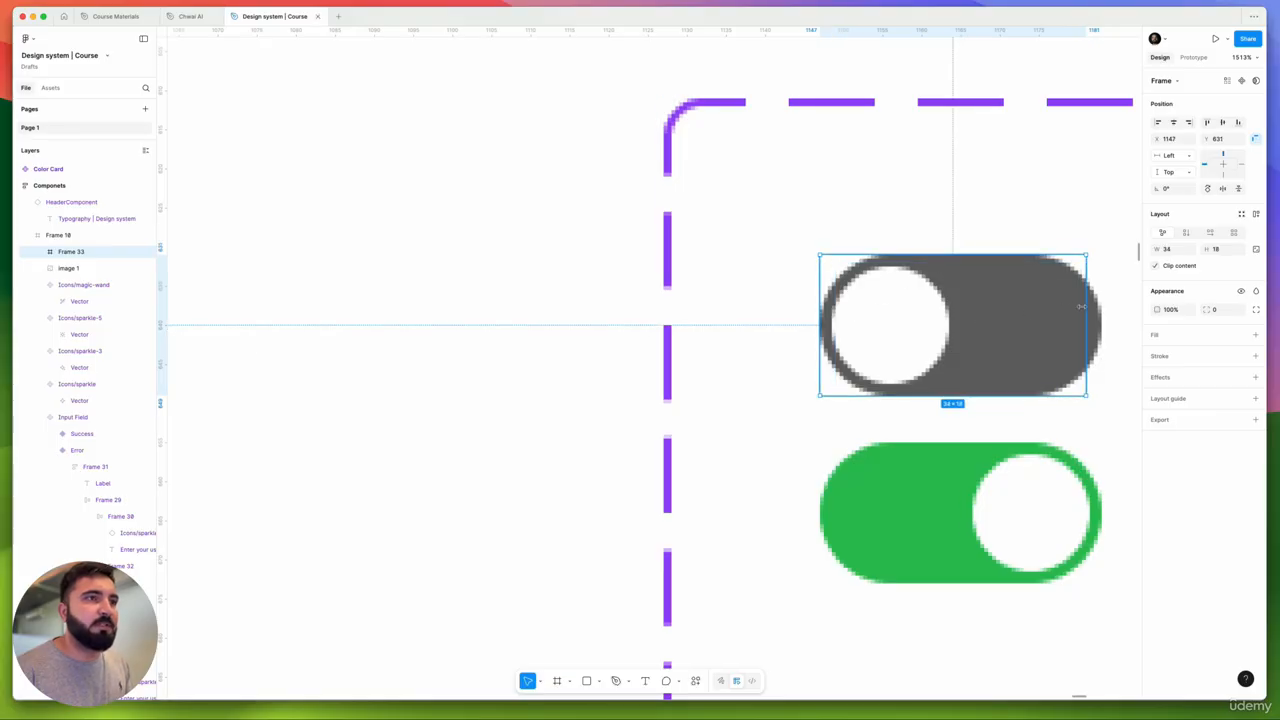
drag(1081, 306, 1104, 306)
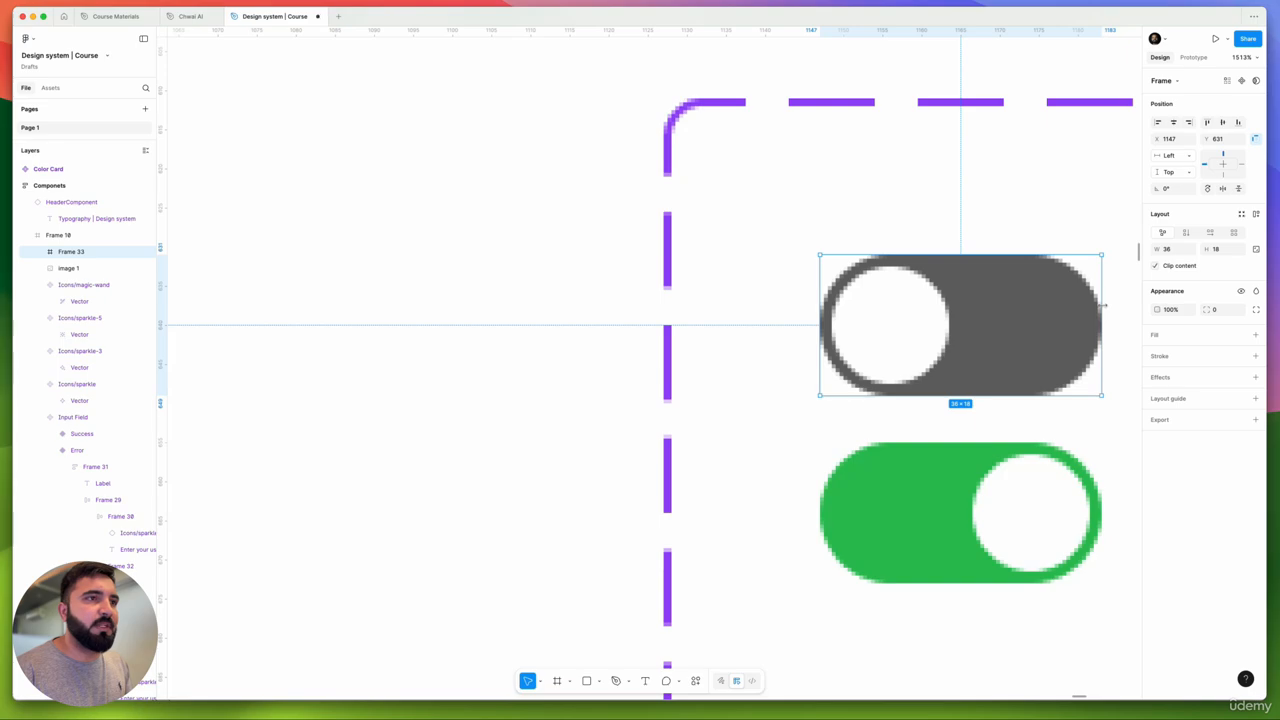
scroll(984, 322, down, 5)
scroll(984, 328, left, 2)
- Move the frame left and fill it with the Primary Black with Hue/60% style
drag(1032, 318, 583, 329)
scroll(633, 356, right, 2)
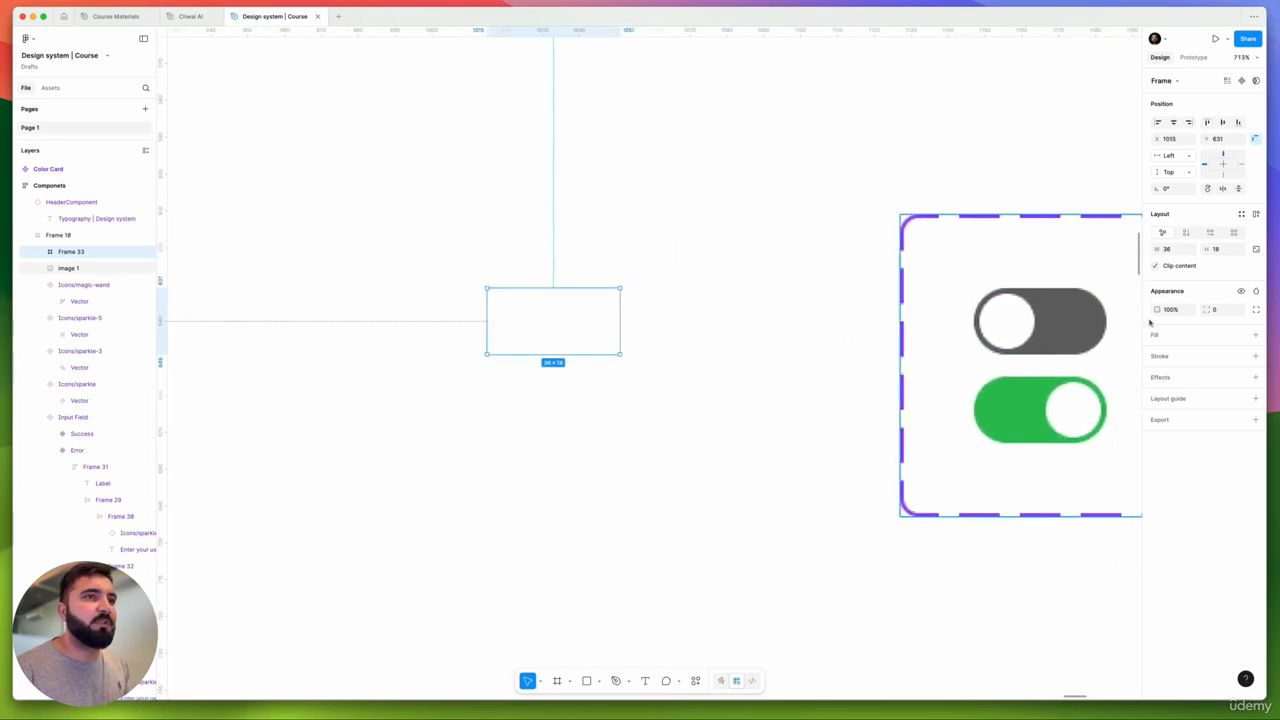
click(1257, 337)
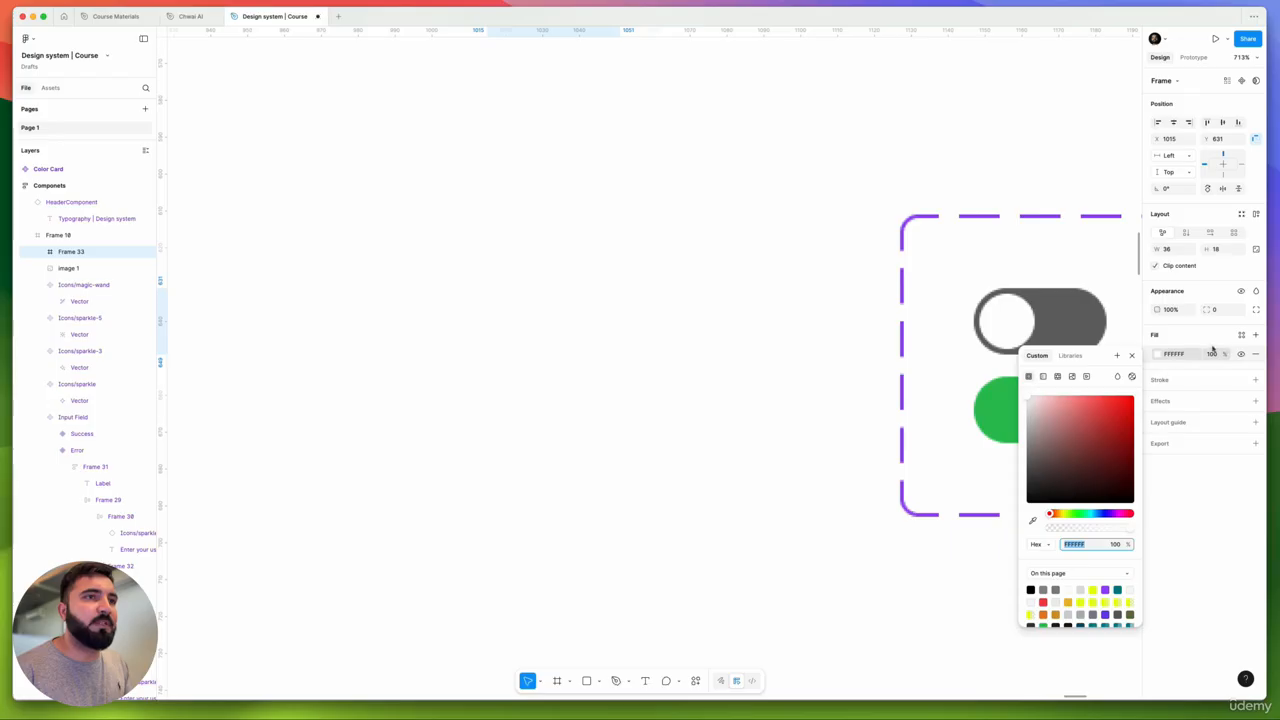
click(1240, 337)
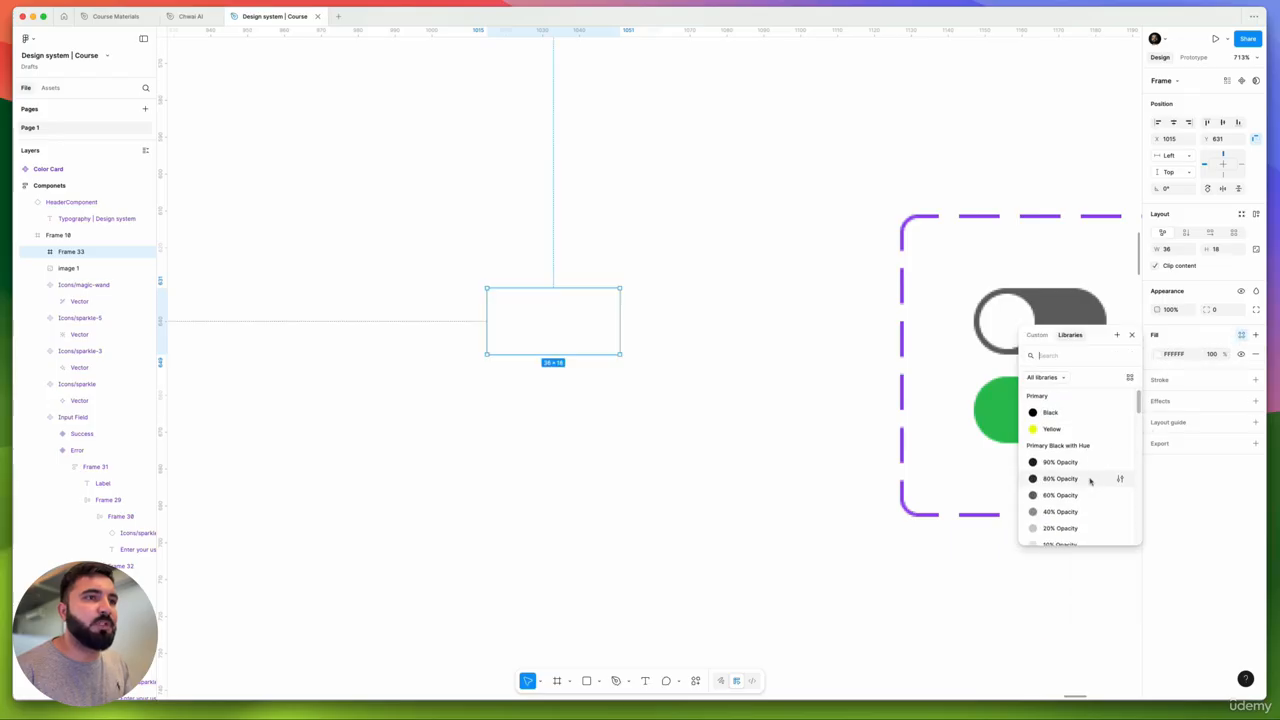
click(1060, 493)
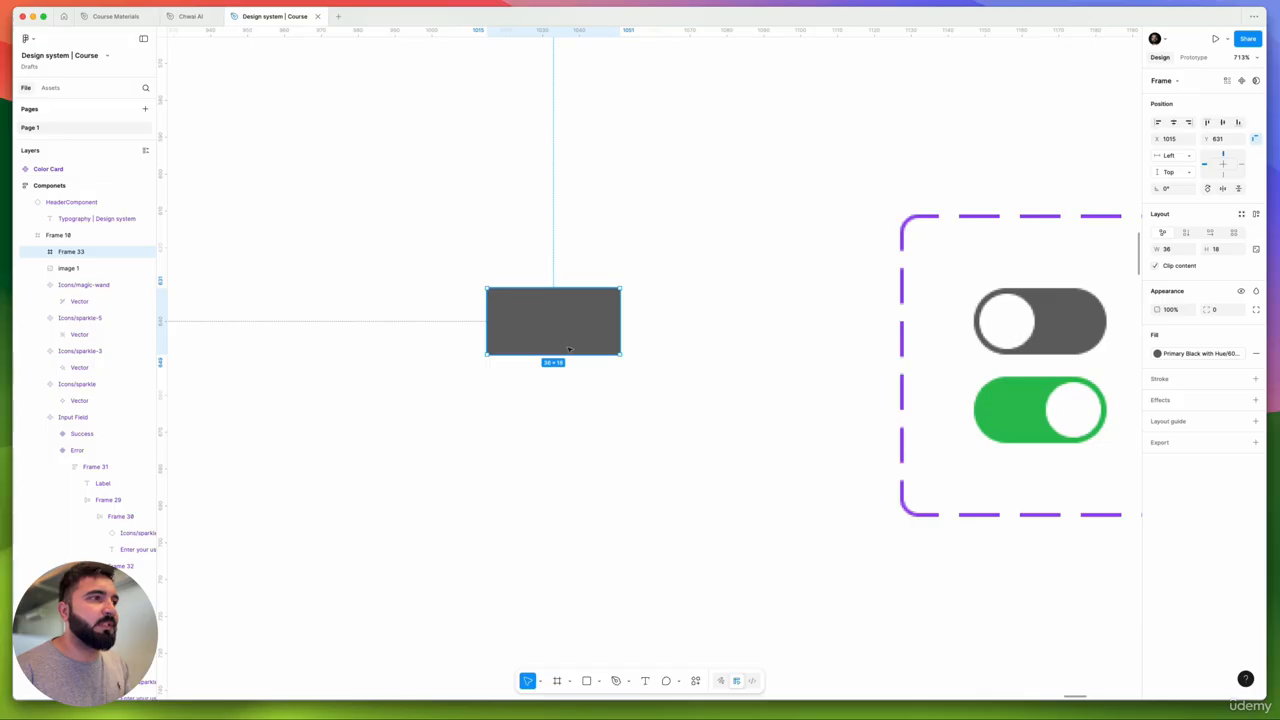
- Set the frame's corner radius to 50 to make a pill
click(1213, 311)
text(50)
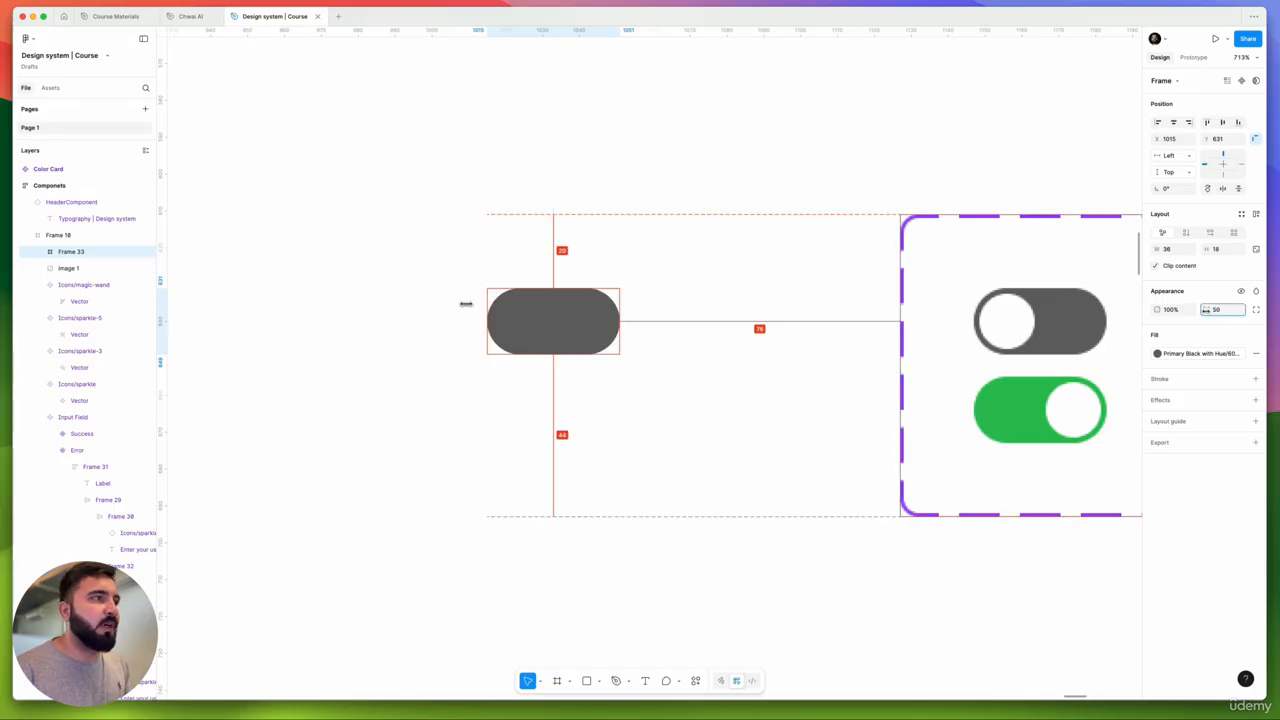
key(Return)
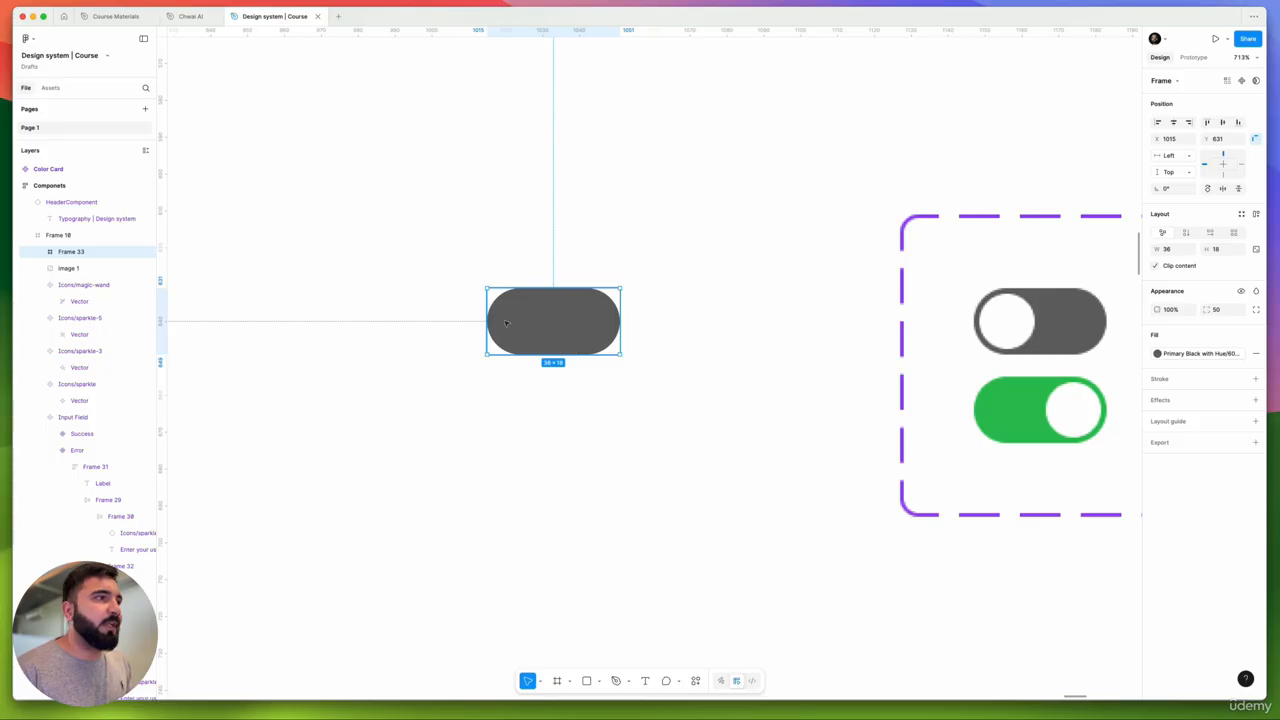
scroll(506, 322, up, 5)
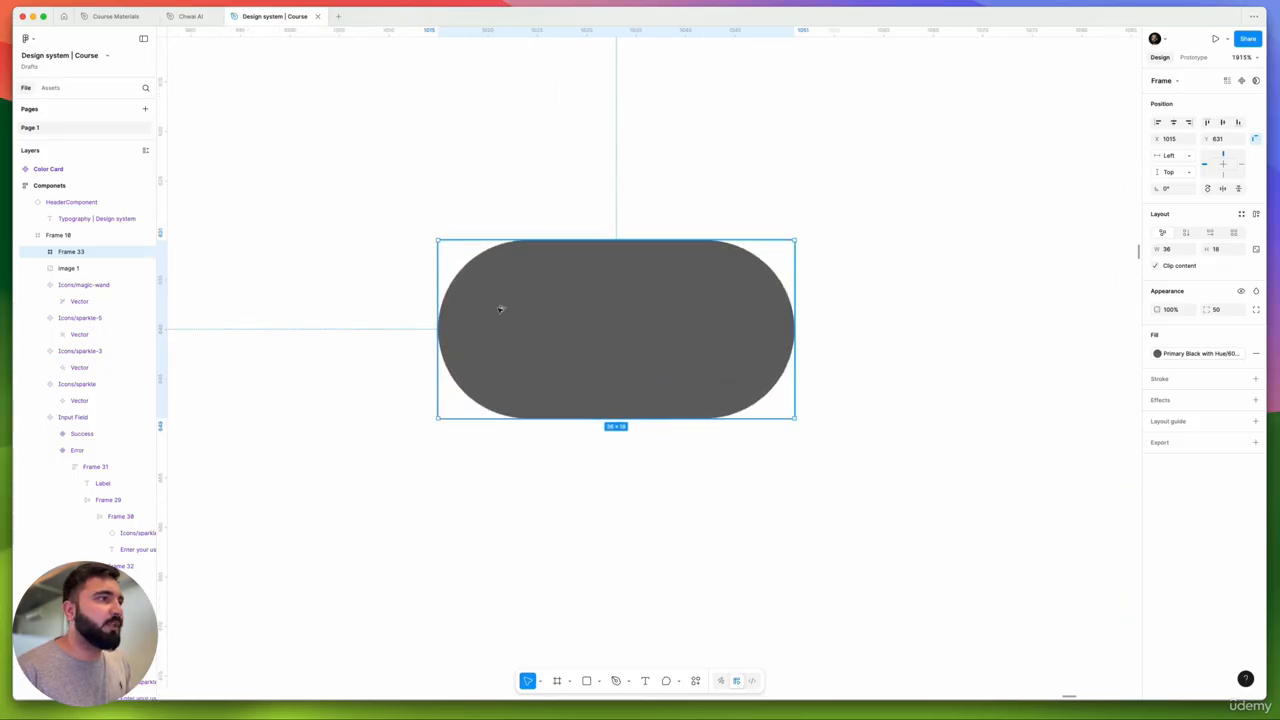
- Duplicate the grey pill and give the copy the white Neutral Color/01 fill
alt+drag(500, 309, 567, 312)
scroll(530, 297, down, 3)
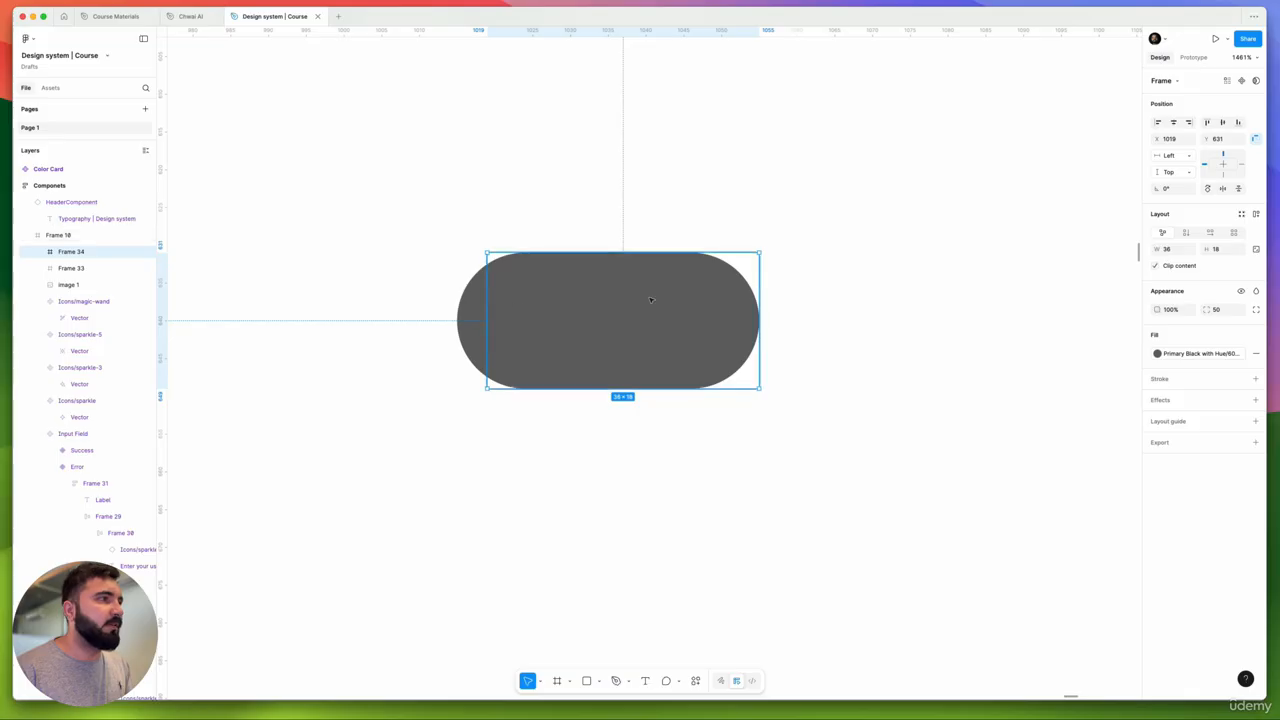
click(1218, 355)
scroll(1066, 458, down, 5)
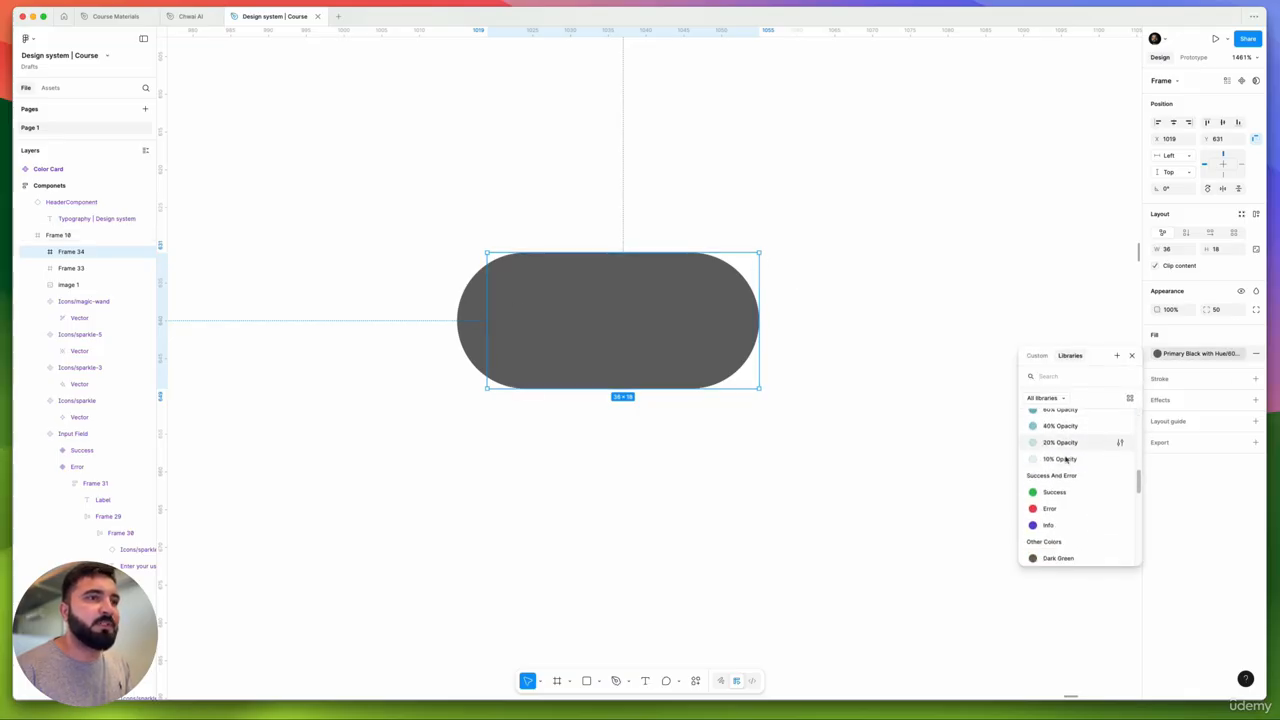
scroll(1066, 458, down, 5)
click(1062, 484)
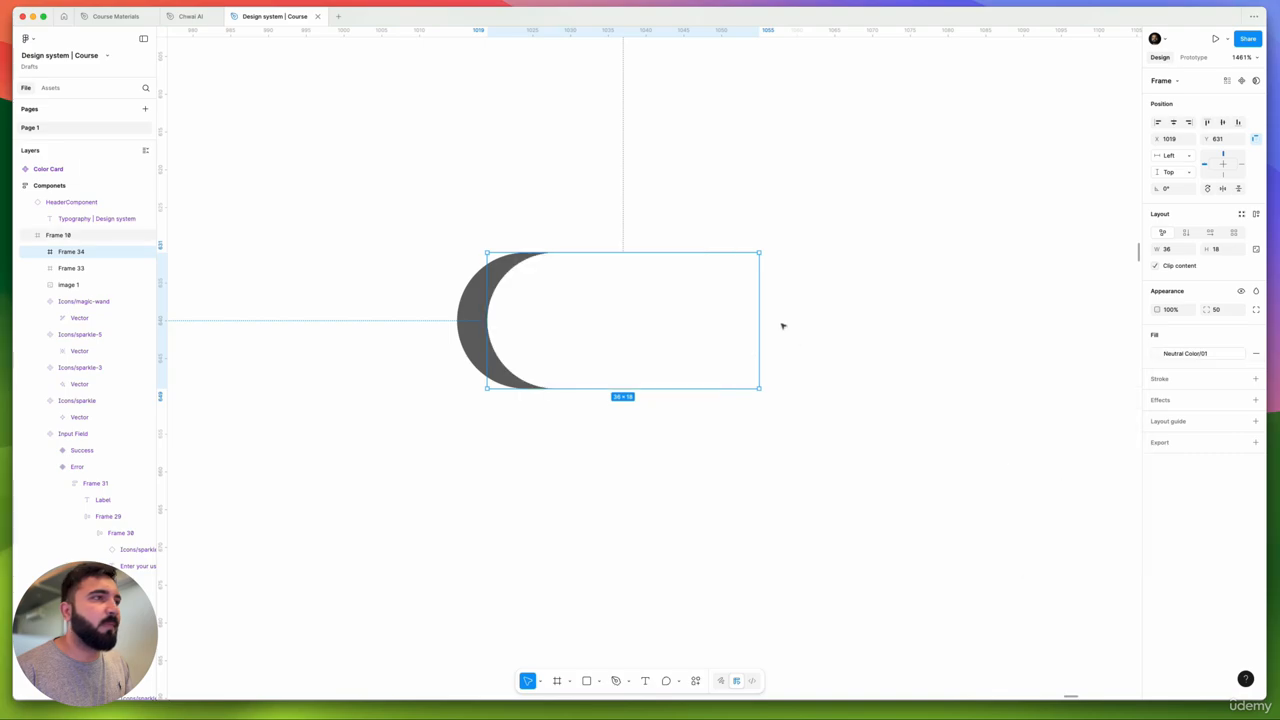
- Shrink the white shape into a 16×16 circle inside the pill
drag(759, 309, 630, 307)
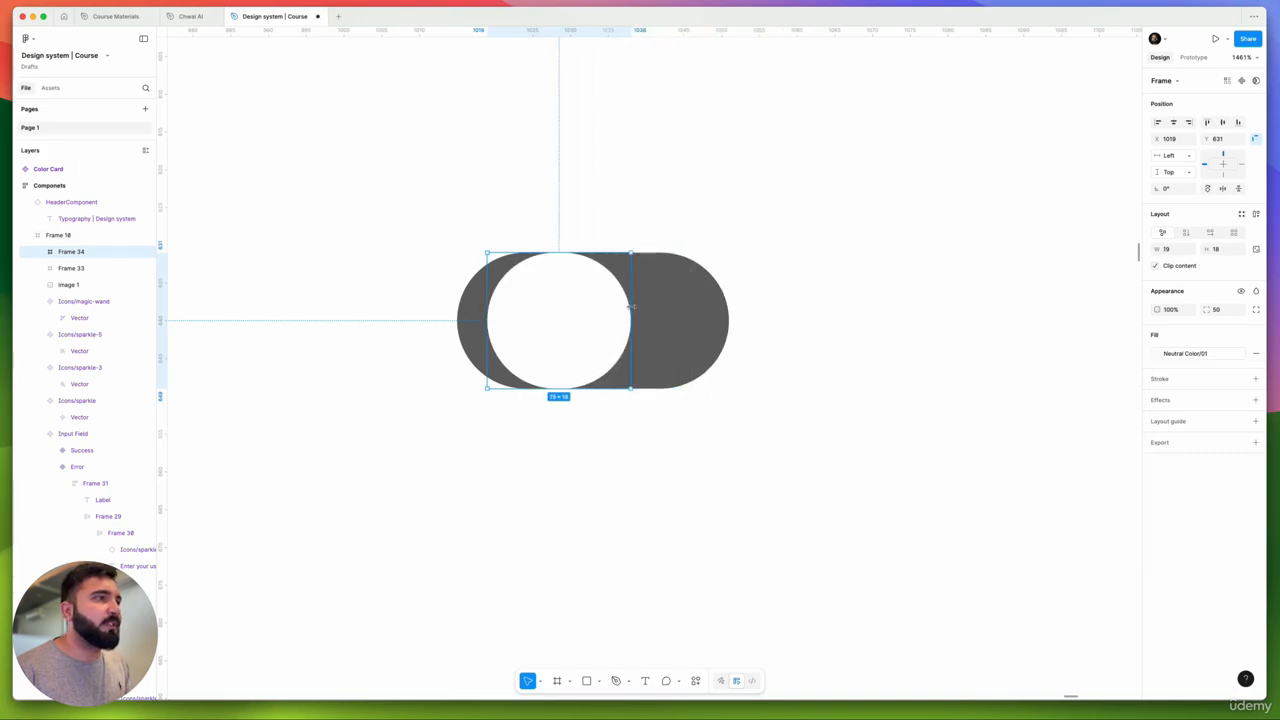
scroll(565, 269, up, 3)
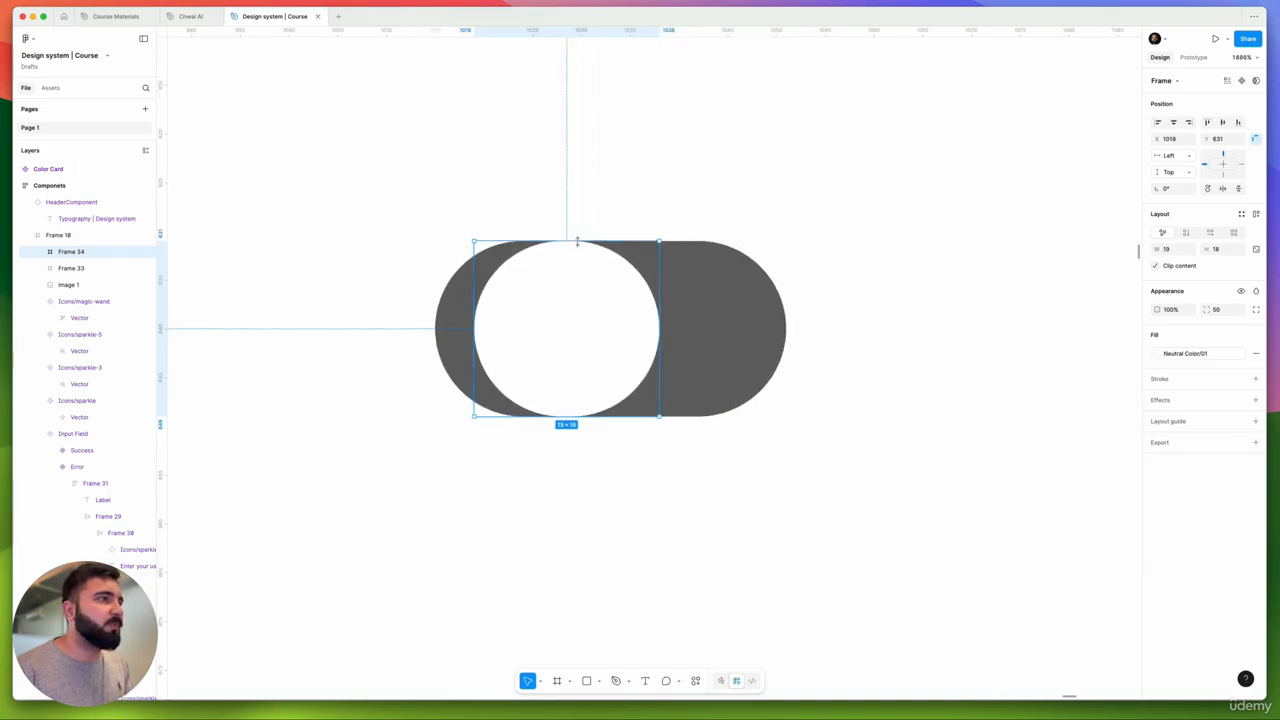
drag(577, 242, 576, 262)
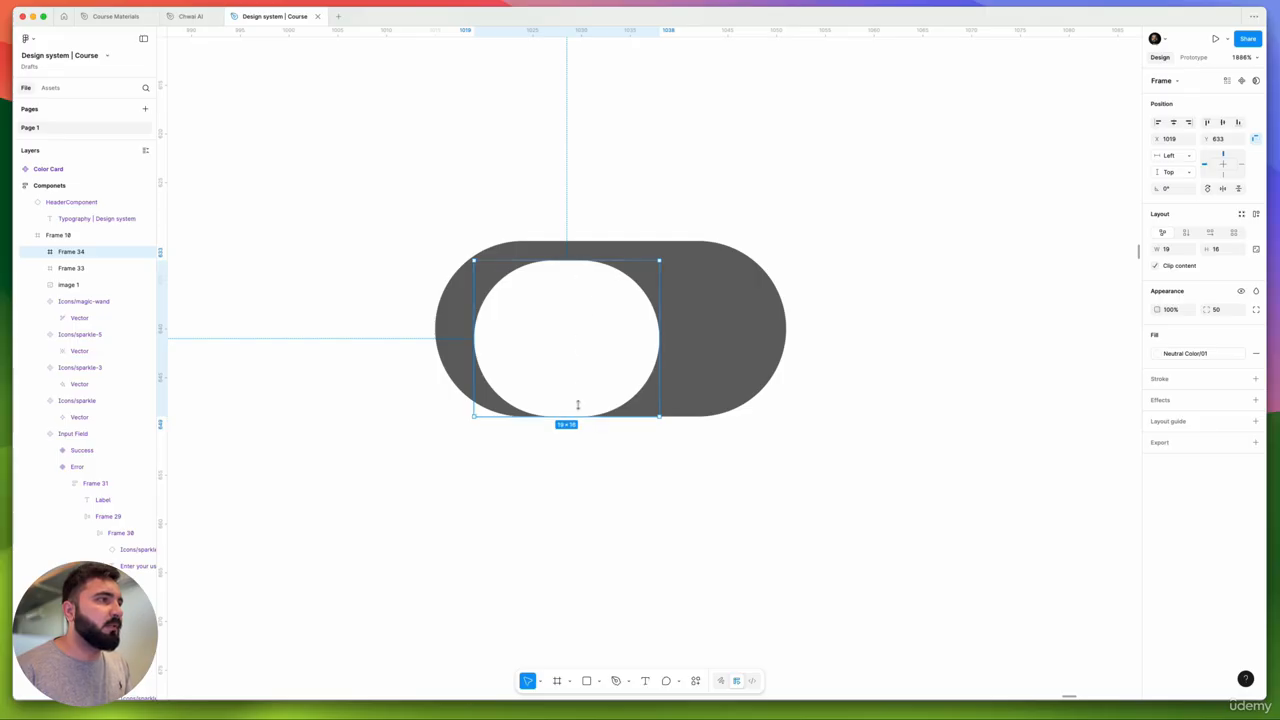
mouse_move(570, 348)
mouse_down()
mouse_move(566, 337)
mouse_move(560, 347)
mouse_up()
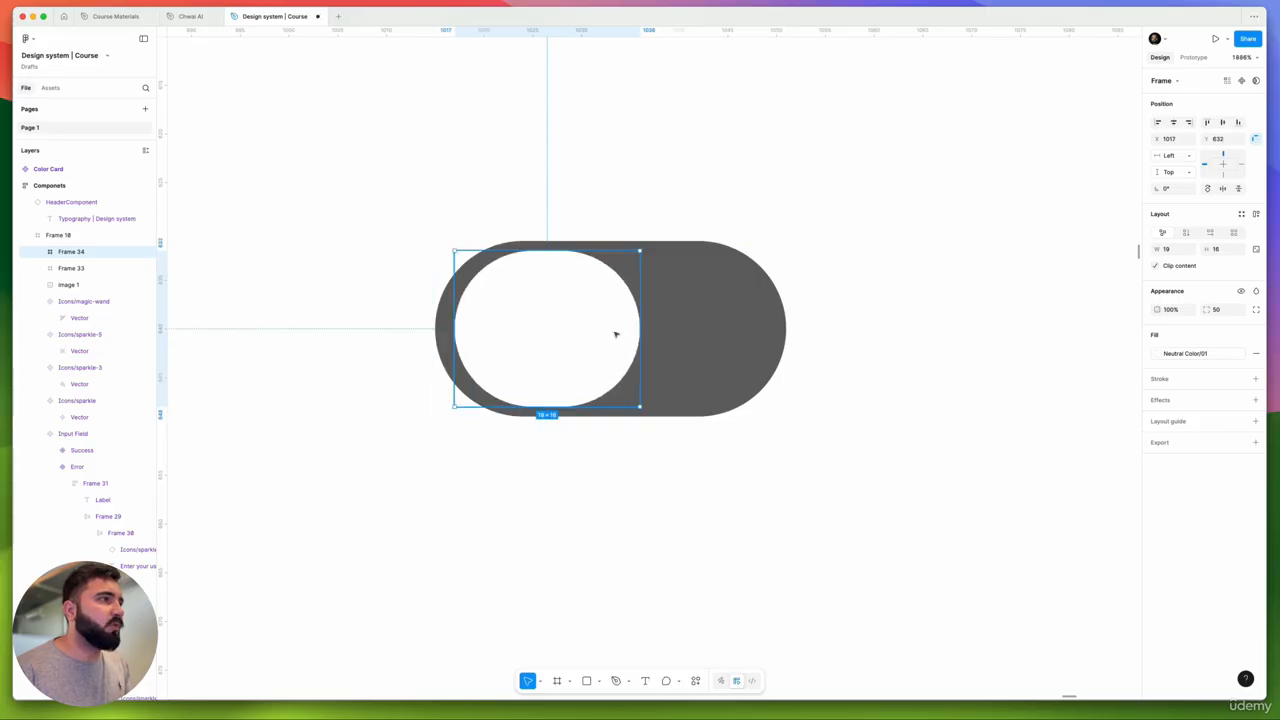
drag(640, 330, 608, 306)
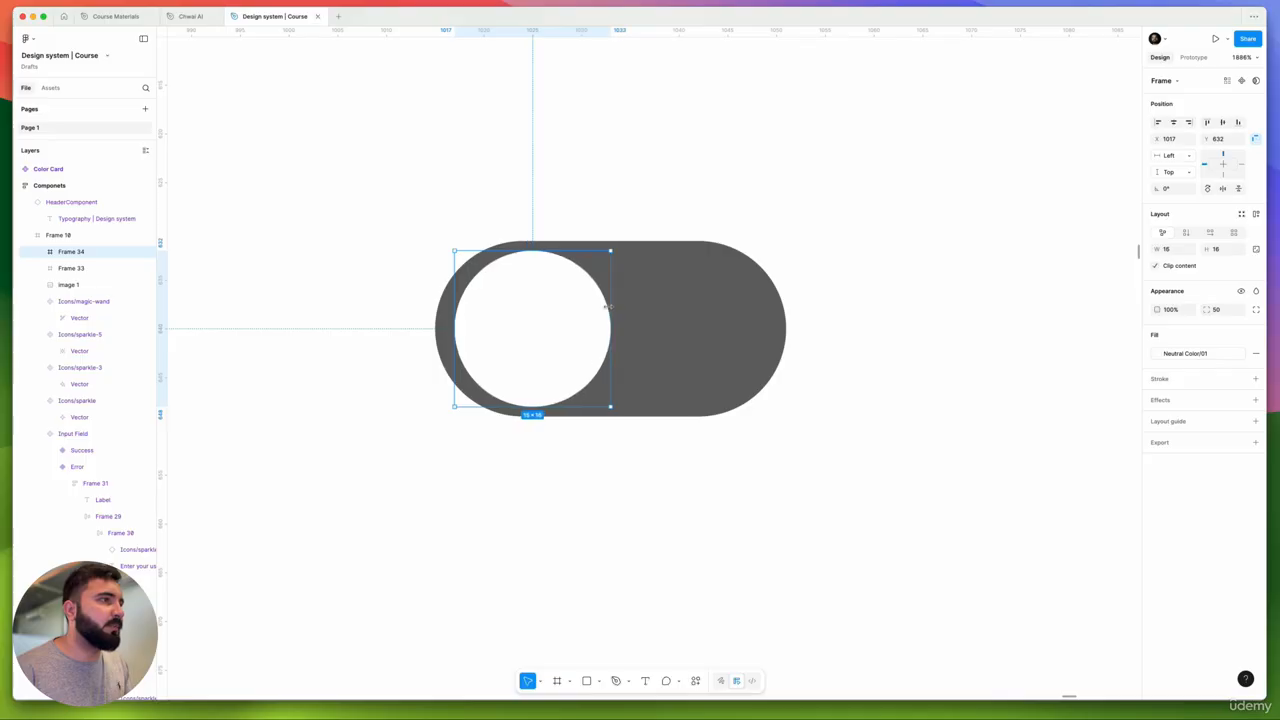
scroll(608, 306, down, 6)
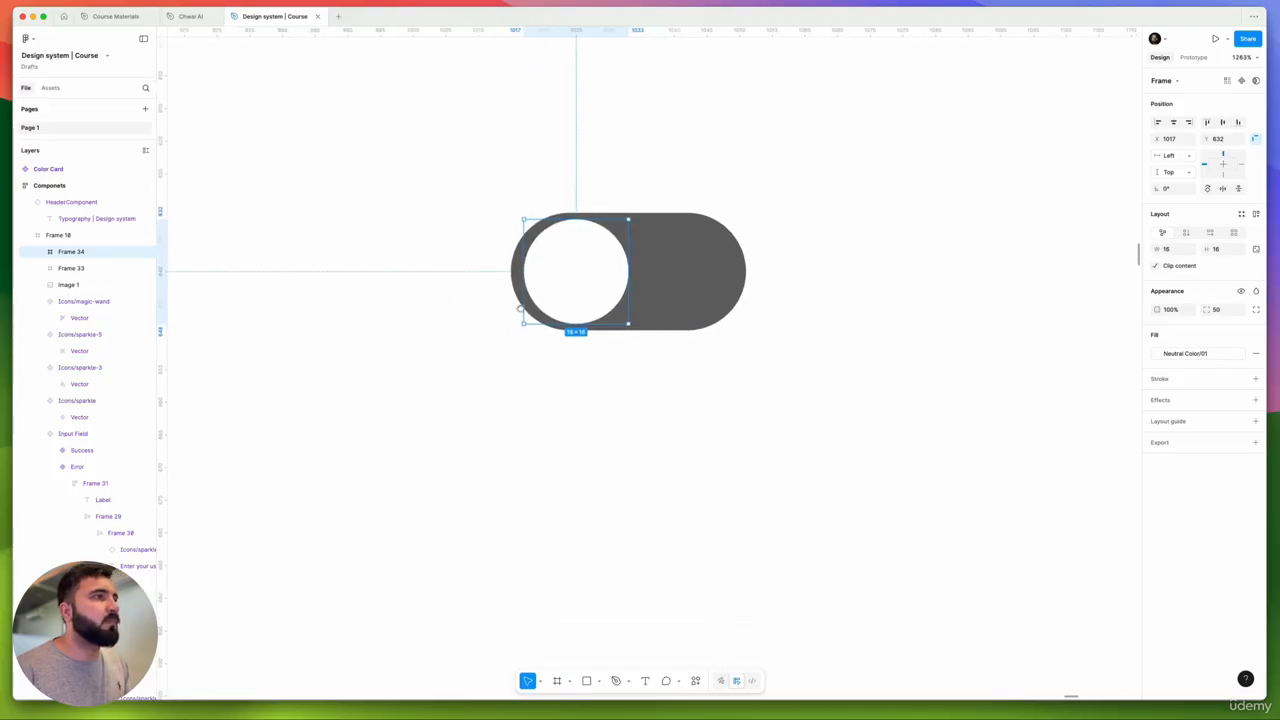
scroll(541, 389, right, 2)
- Resize the white circle to 14×14 and nudge it to the pill's left end
click(409, 200)
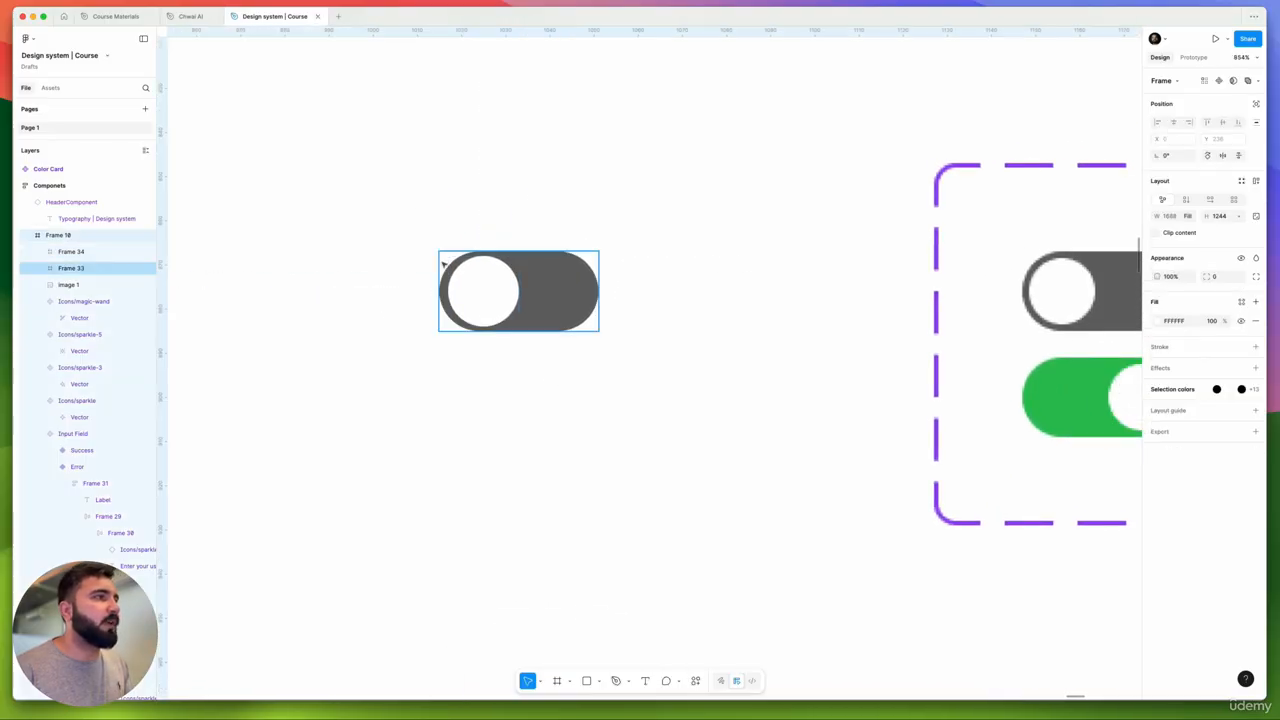
scroll(443, 265, up, 4)
scroll(495, 285, up, 4)
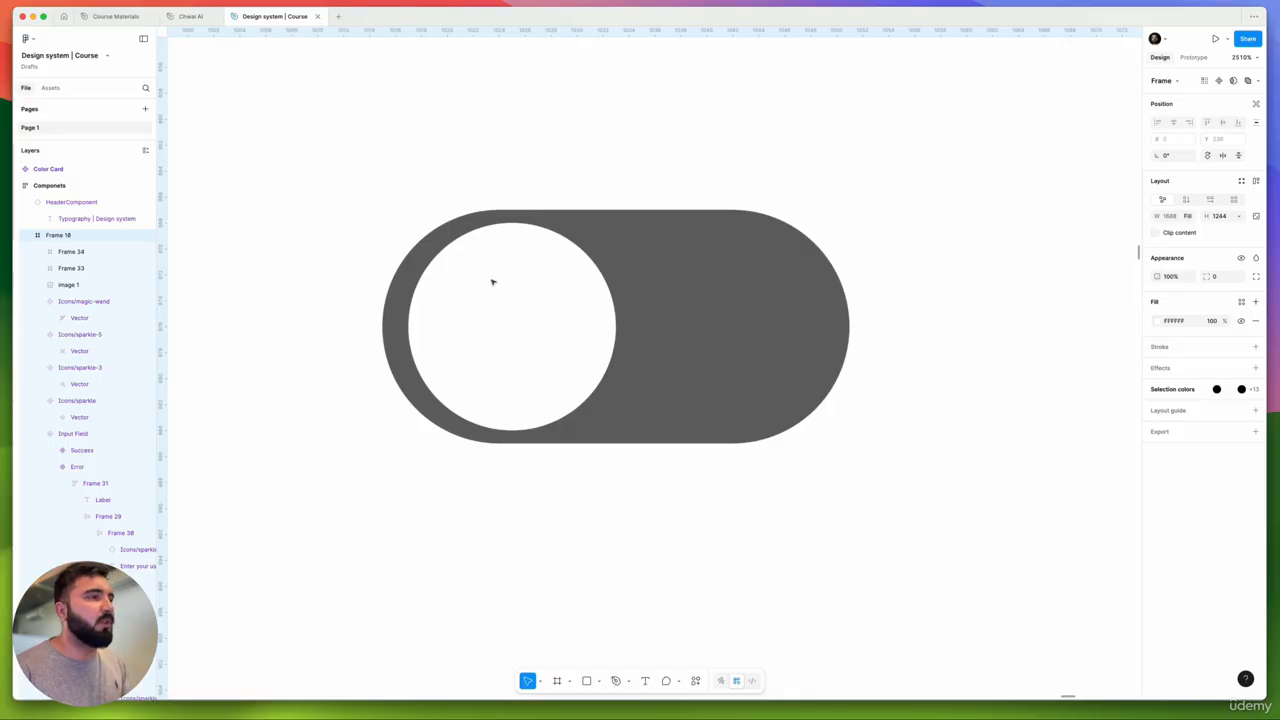
click(488, 283)
drag(487, 283, 466, 316)
scroll(457, 283, up, 3)
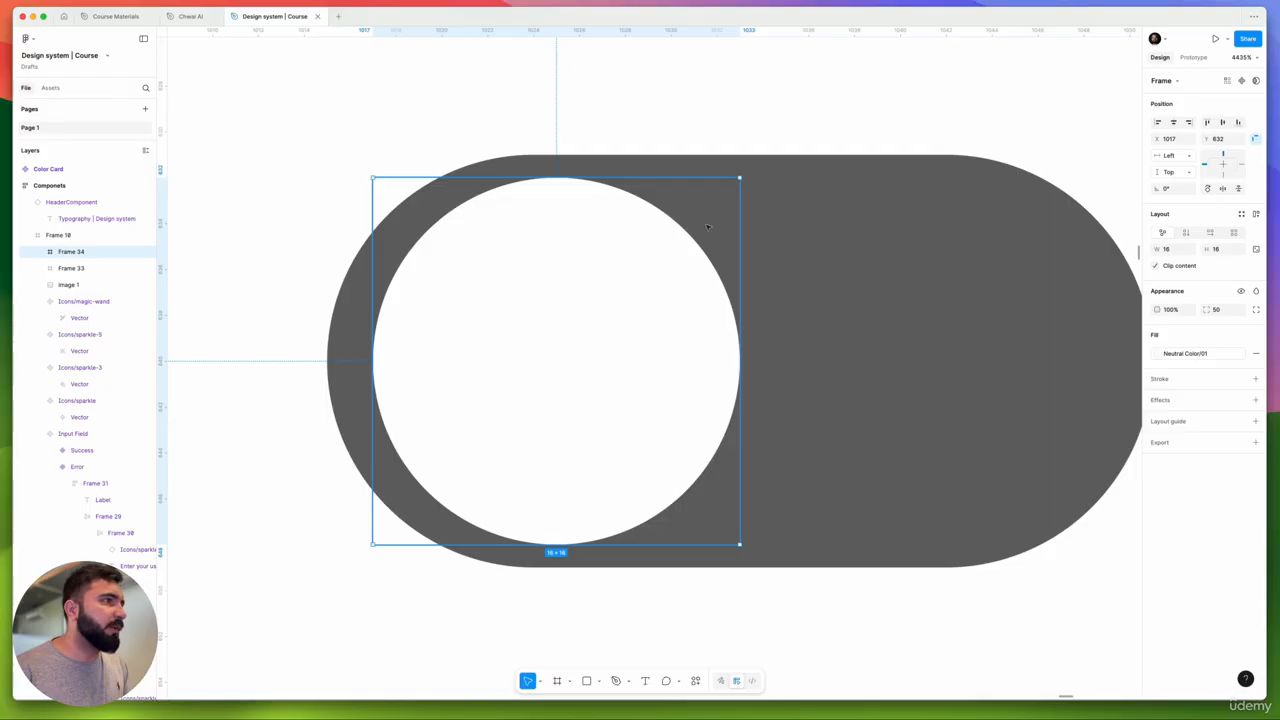
drag(739, 180, 726, 190)
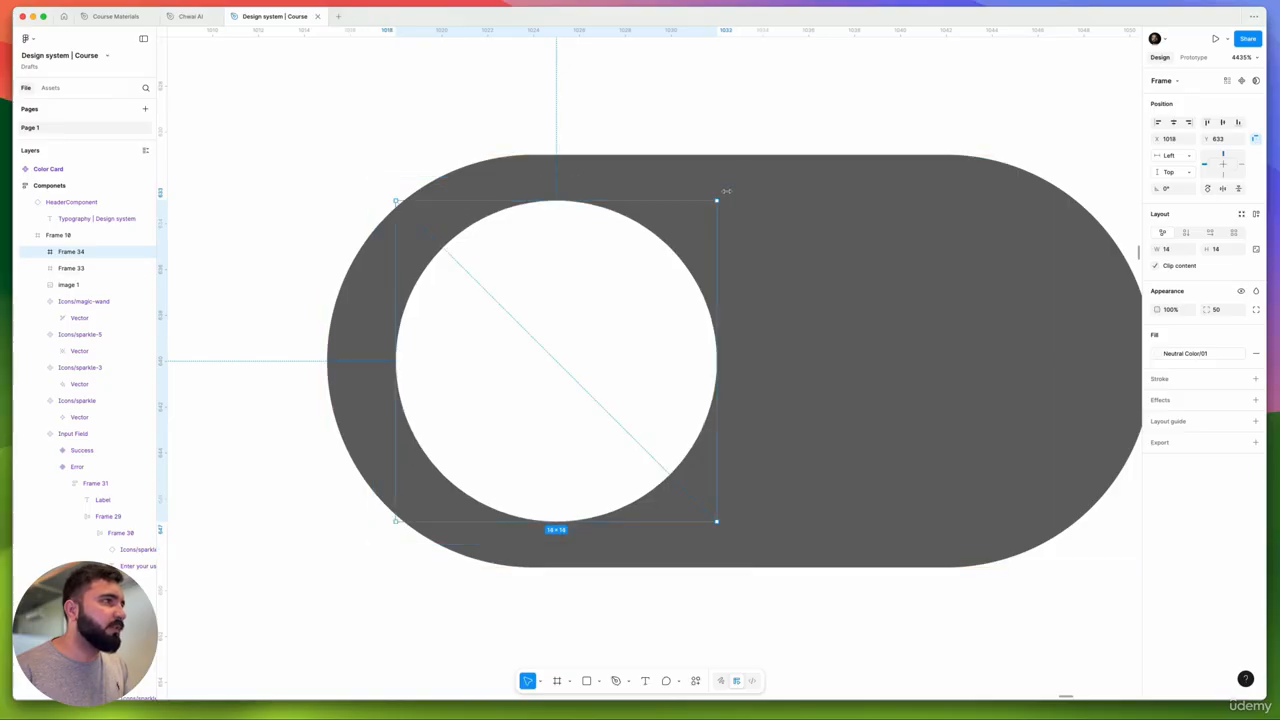
drag(600, 306, 591, 312)
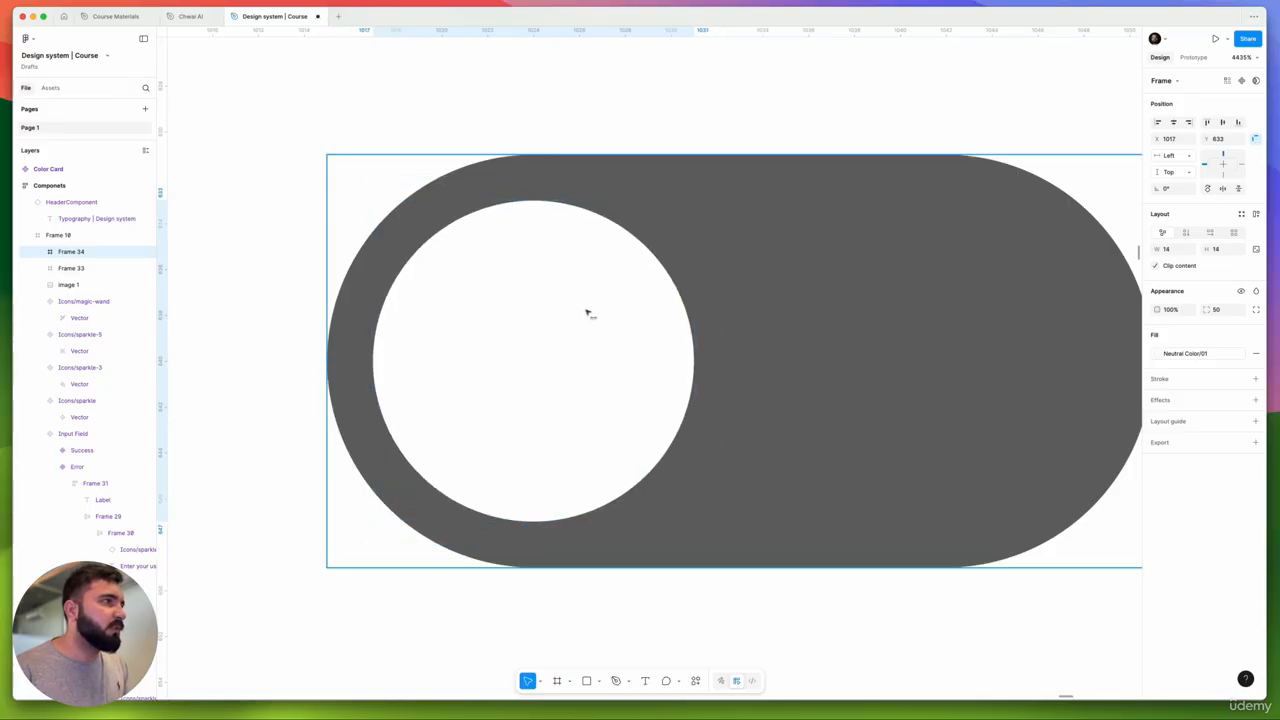
scroll(449, 229, down, 6)
- Select the outer frame holding the grey pill and white knob
click(600, 343)
scroll(600, 342, down, 4)
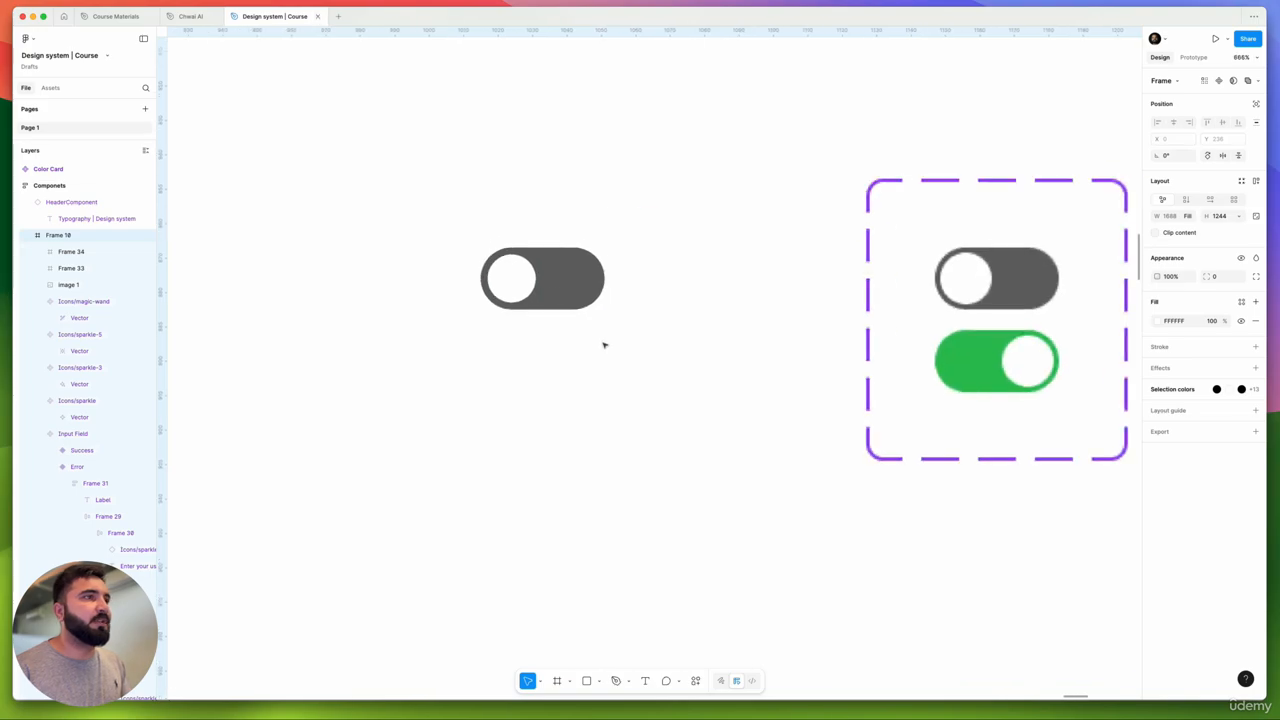
drag(643, 340, 619, 351)
scroll(473, 285, up, 8)
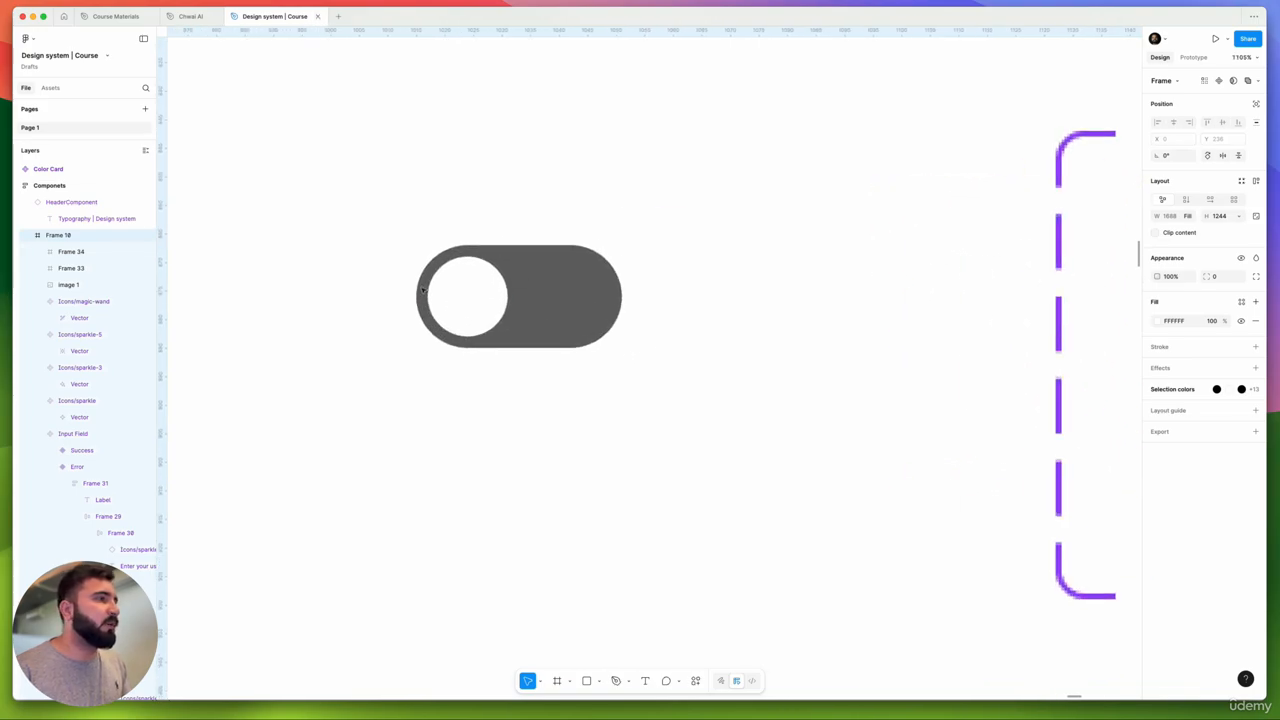
scroll(333, 190, down, 4)
drag(334, 191, 520, 270)
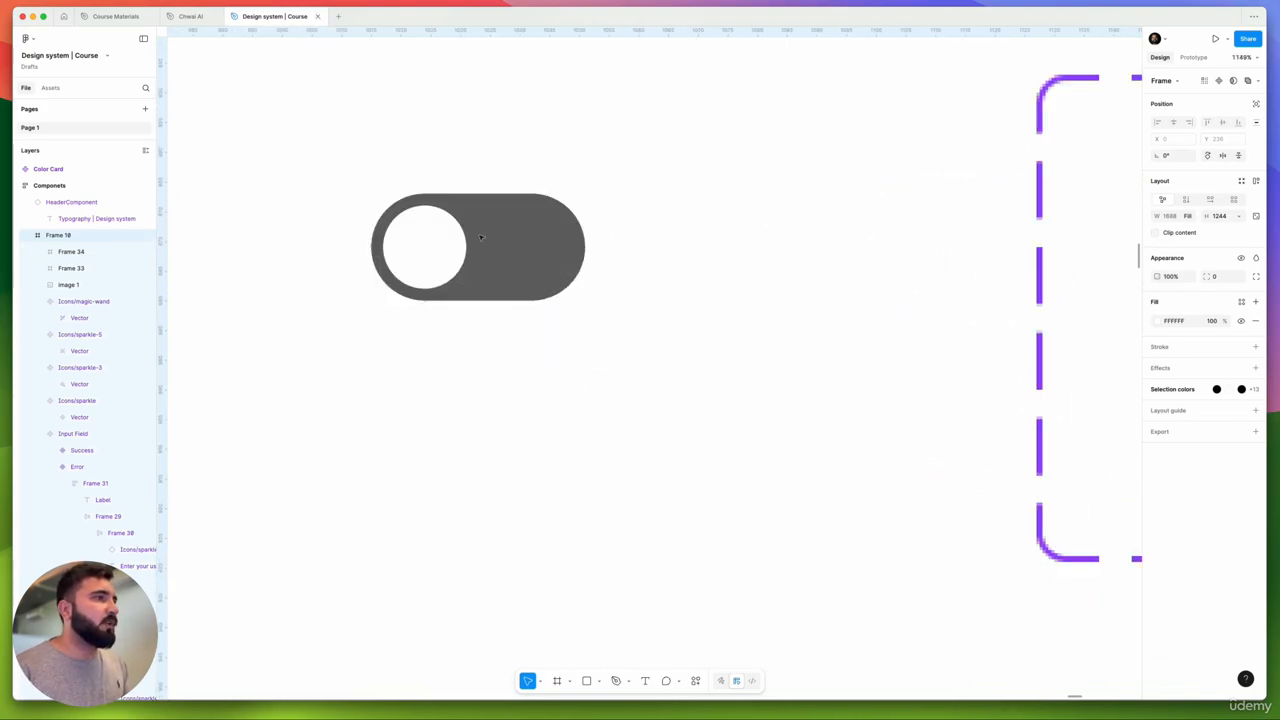
scroll(477, 219, down, 5)
scroll(480, 218, down, 5)
scroll(495, 228, up, 4)
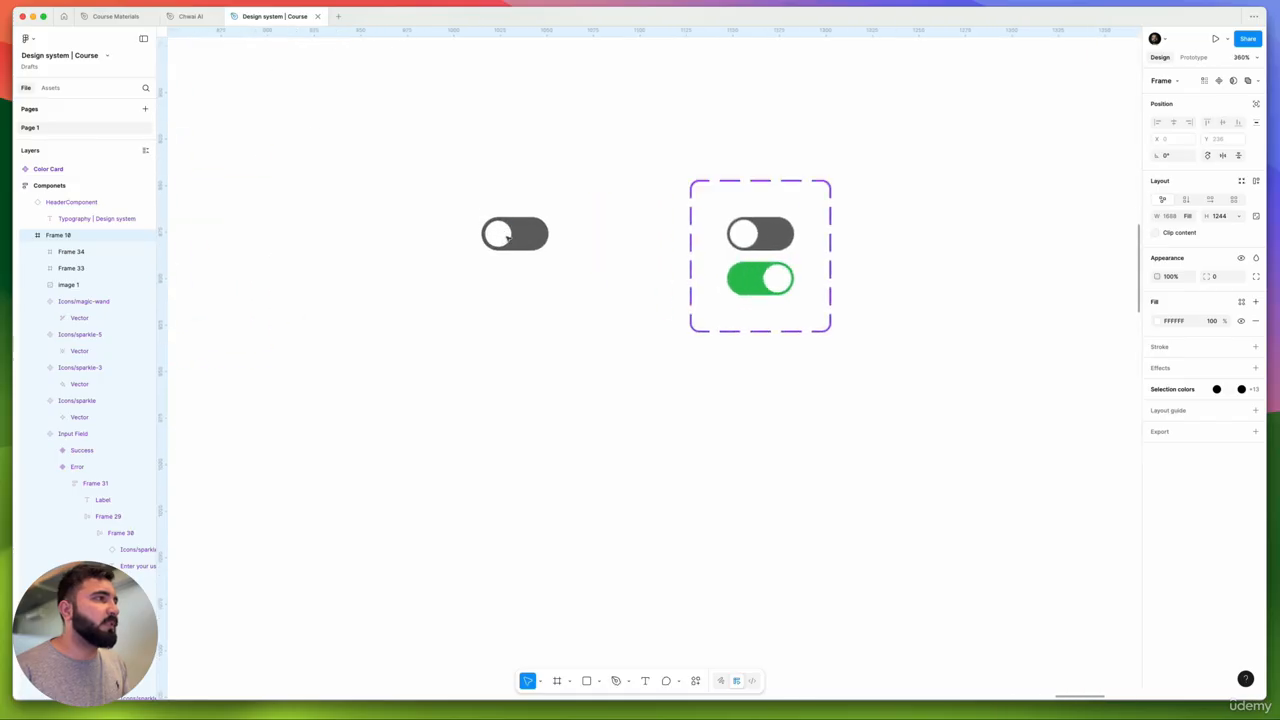
scroll(507, 236, up, 6)
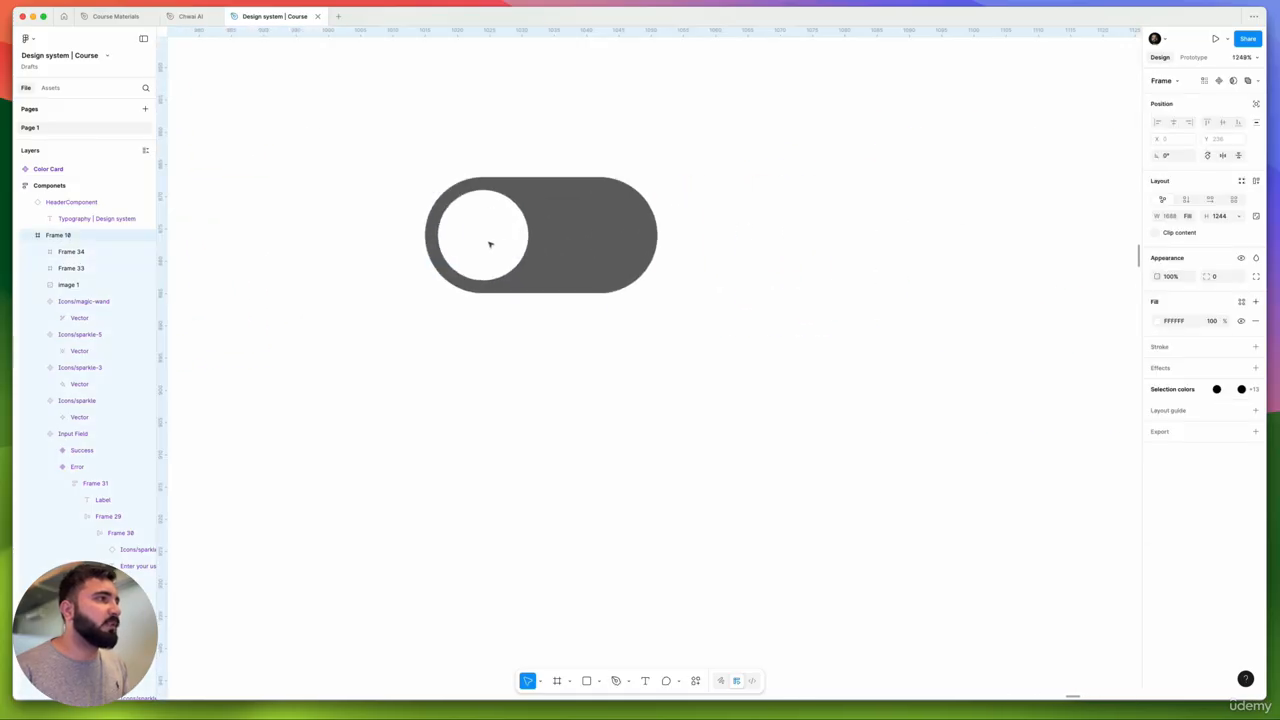
- Wrap the pill and knob in a new auto-layout frame and start renaming Frame 35
key(Return)
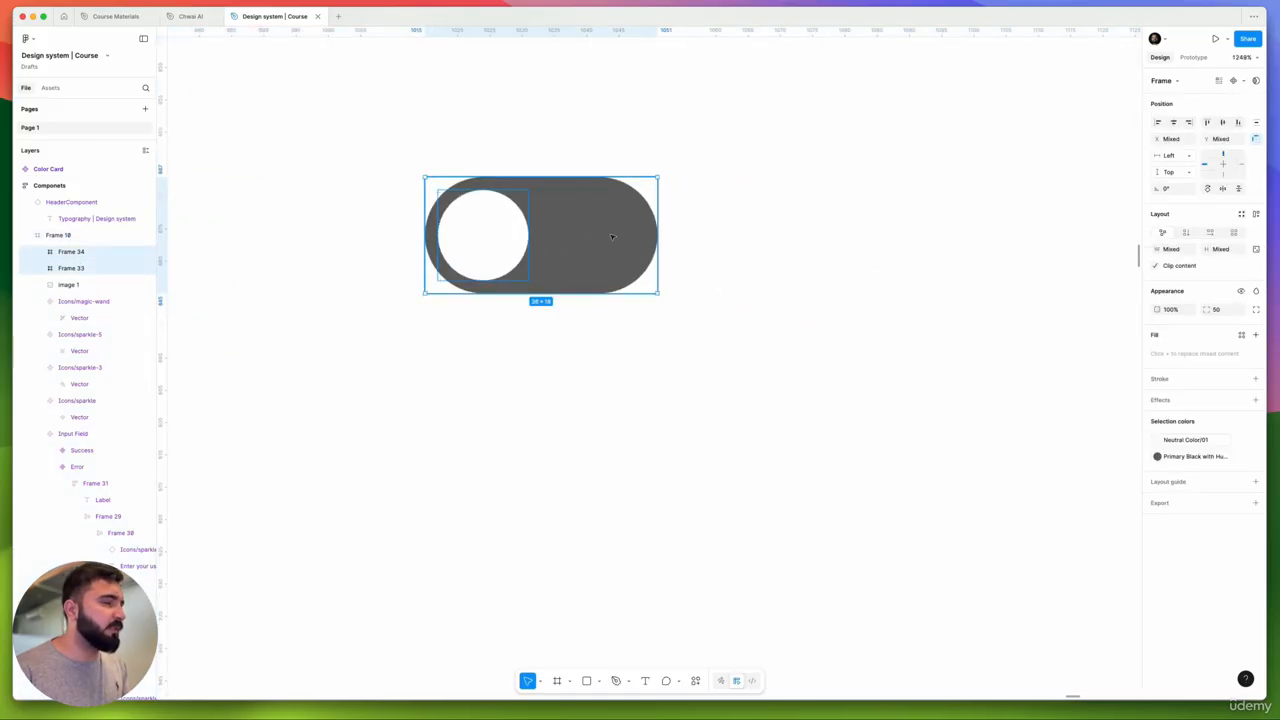
key(shift+a)
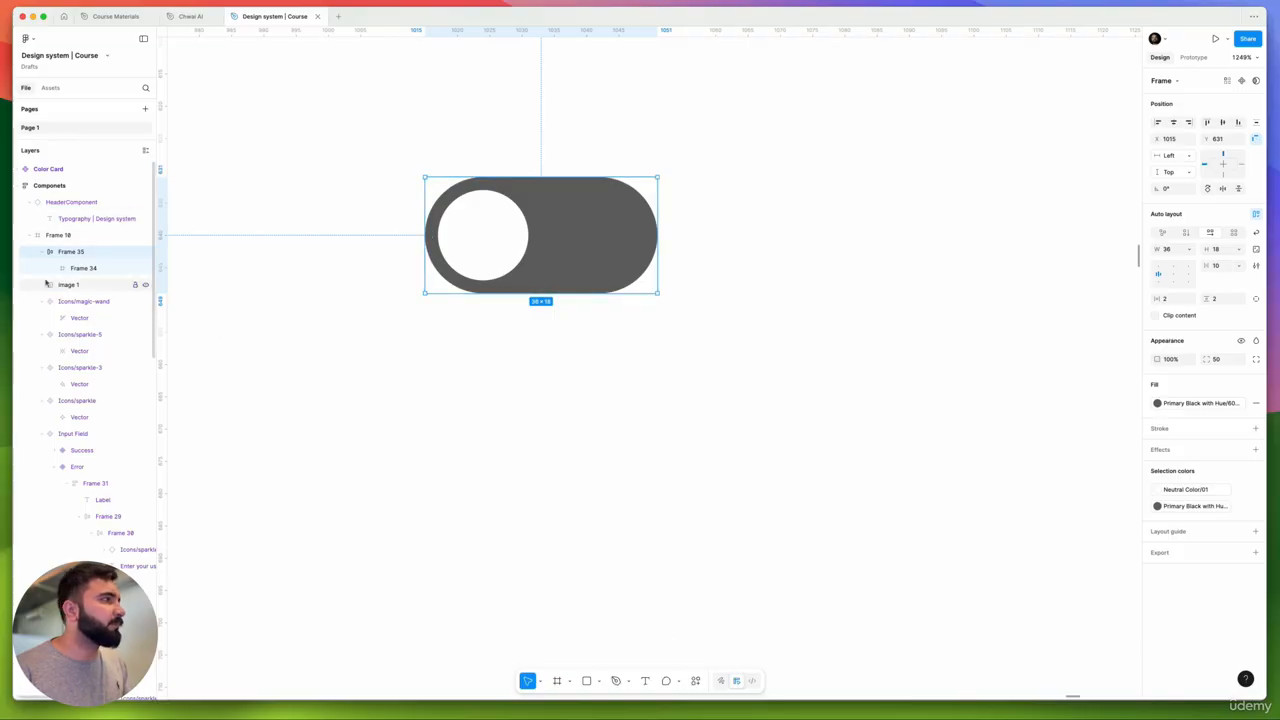
double_click(73, 252)
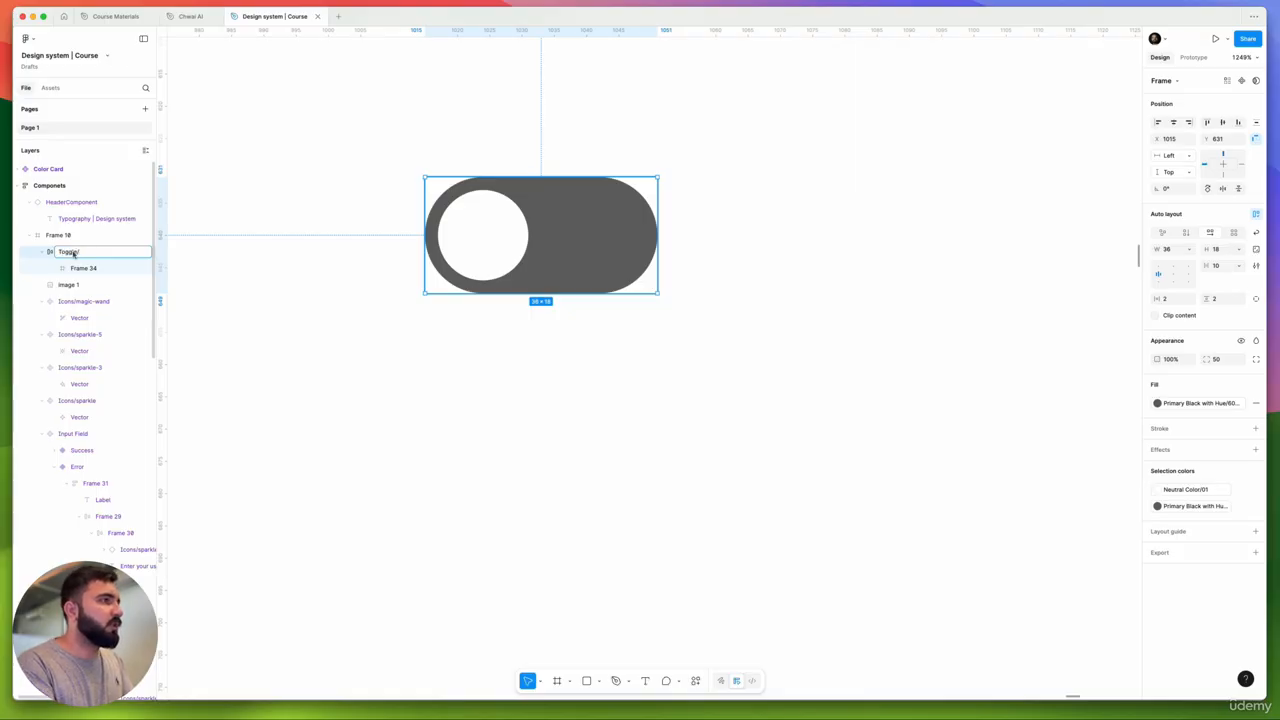
- Name the toggle Toggle/off and move it out of the Components frame
text(Toggle/off)
key(Return)
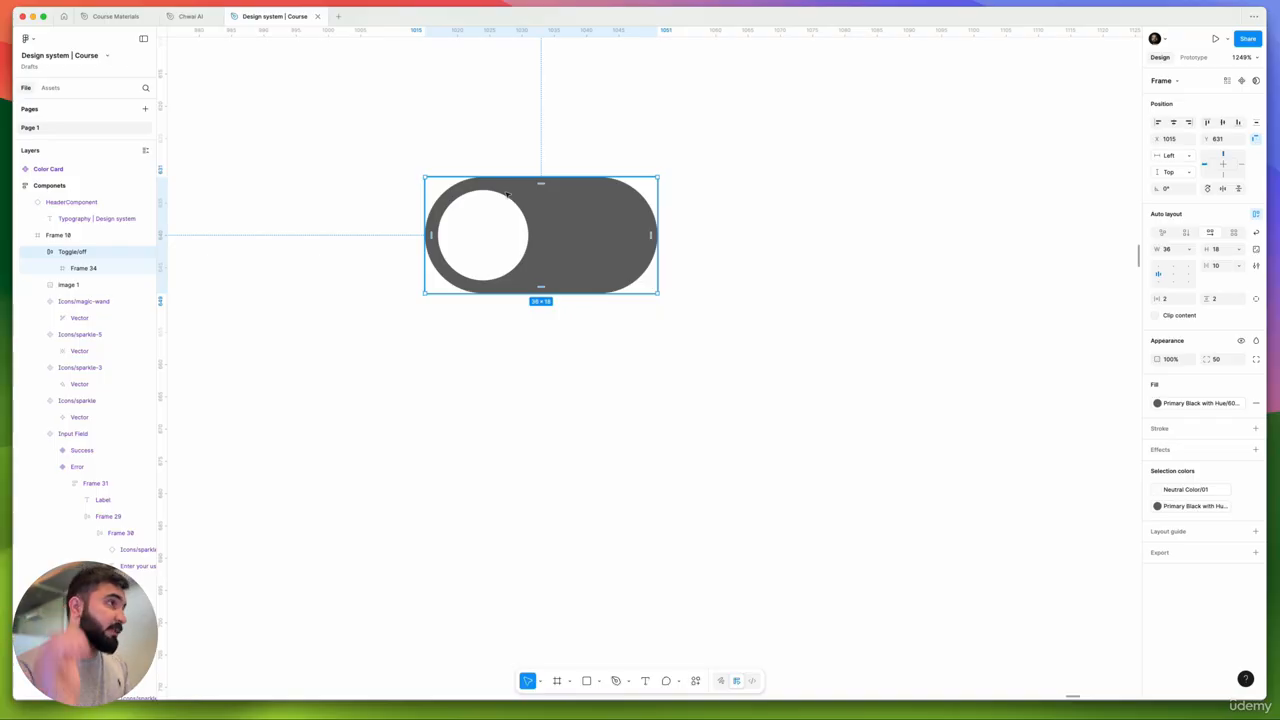
scroll(500, 200, down, 10)
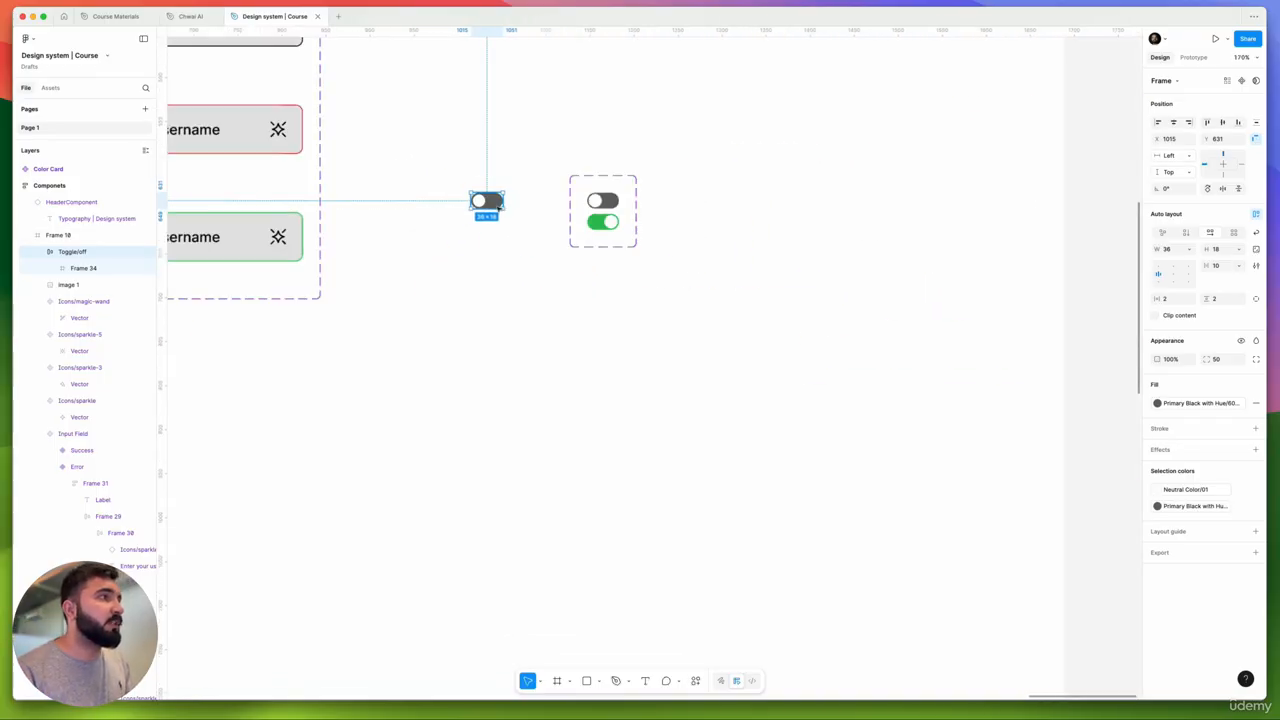
scroll(498, 209, down, 5)
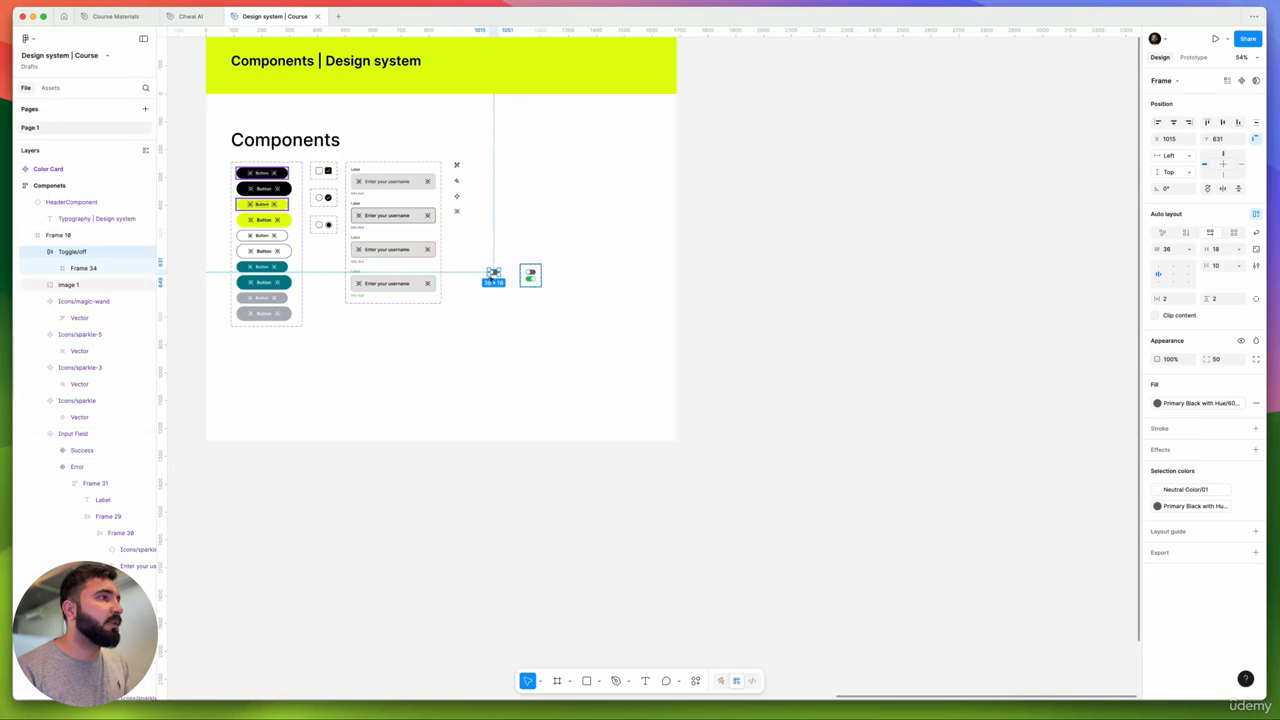
click(493, 273)
scroll(493, 273, up, 3)
drag(494, 274, 904, 310)
drag(674, 290, 974, 282)
key(super+z)
key(super+z)
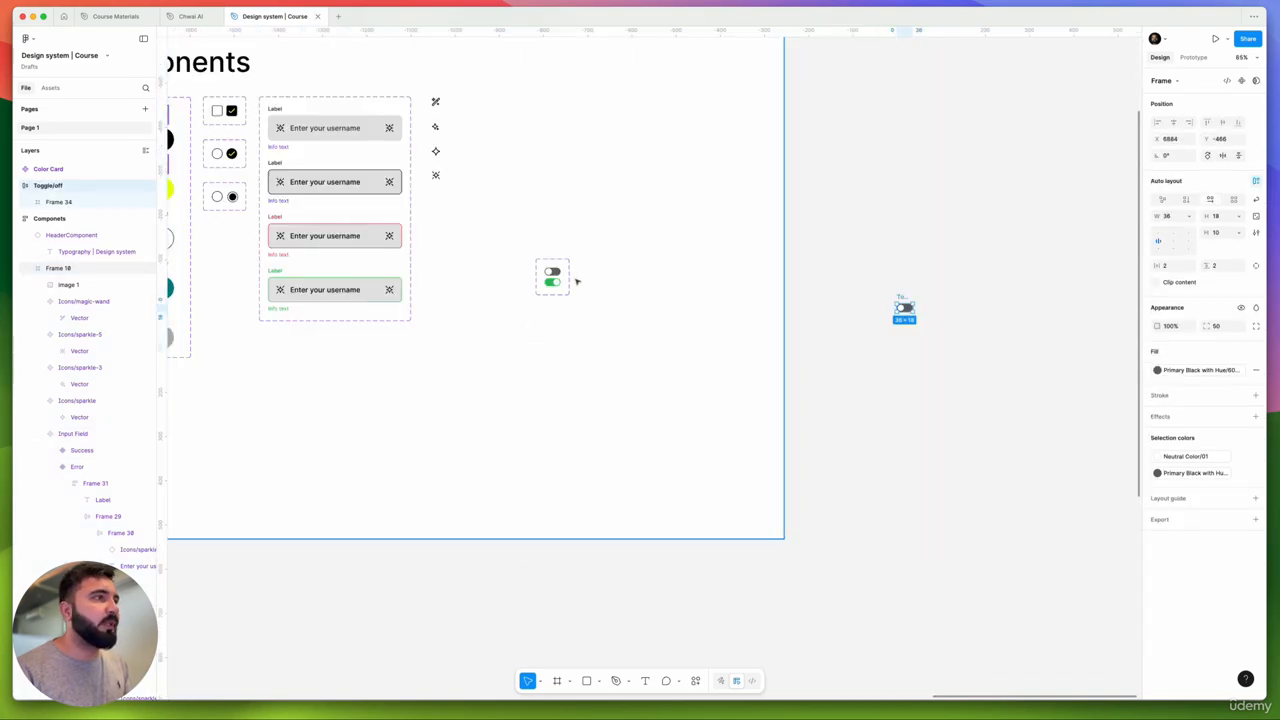
- Move the toggle reference image out of the Components frame, beside Toggle/off
click(545, 272)
drag(552, 277, 1040, 265)
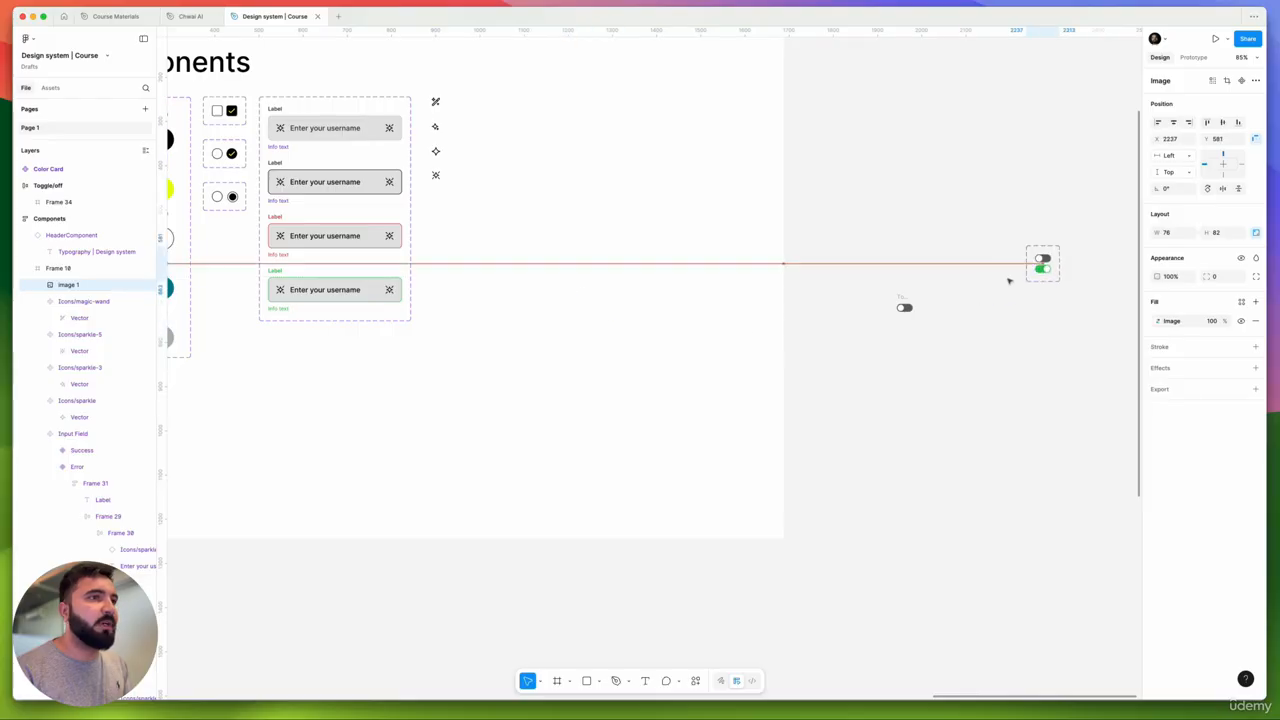
scroll(960, 295, up, 10)
click(684, 325)
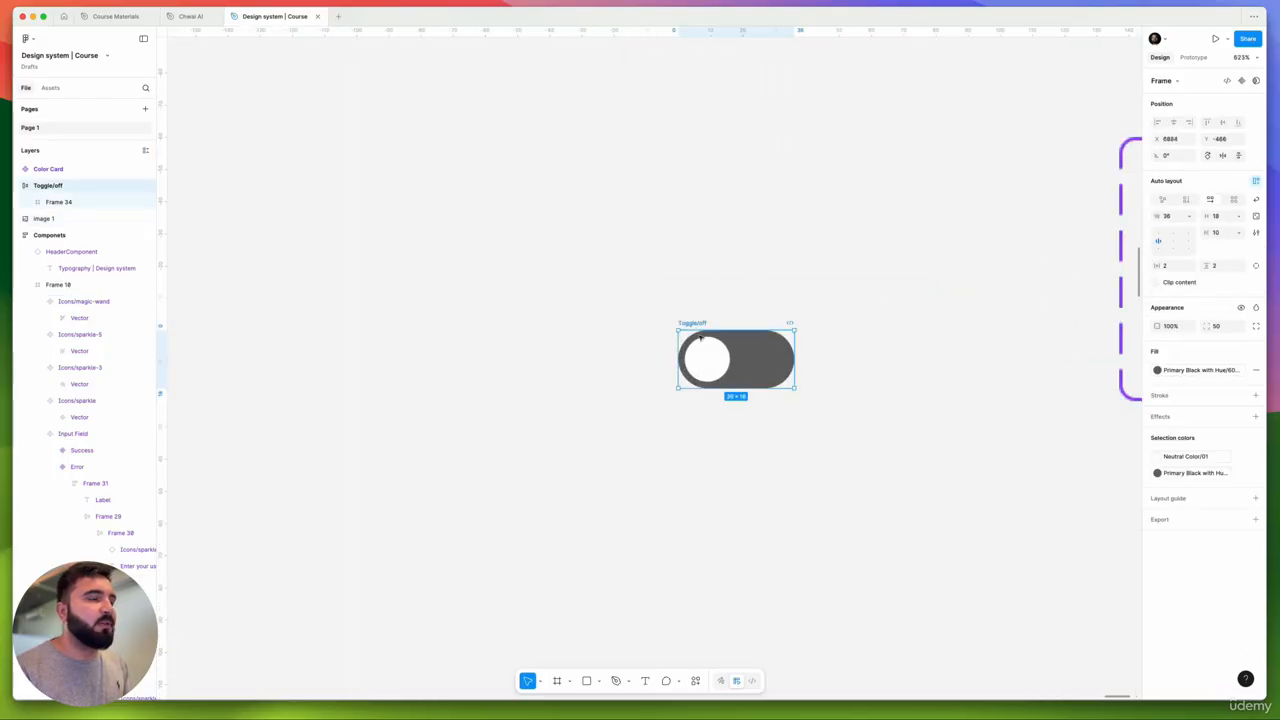
drag(717, 371, 434, 361)
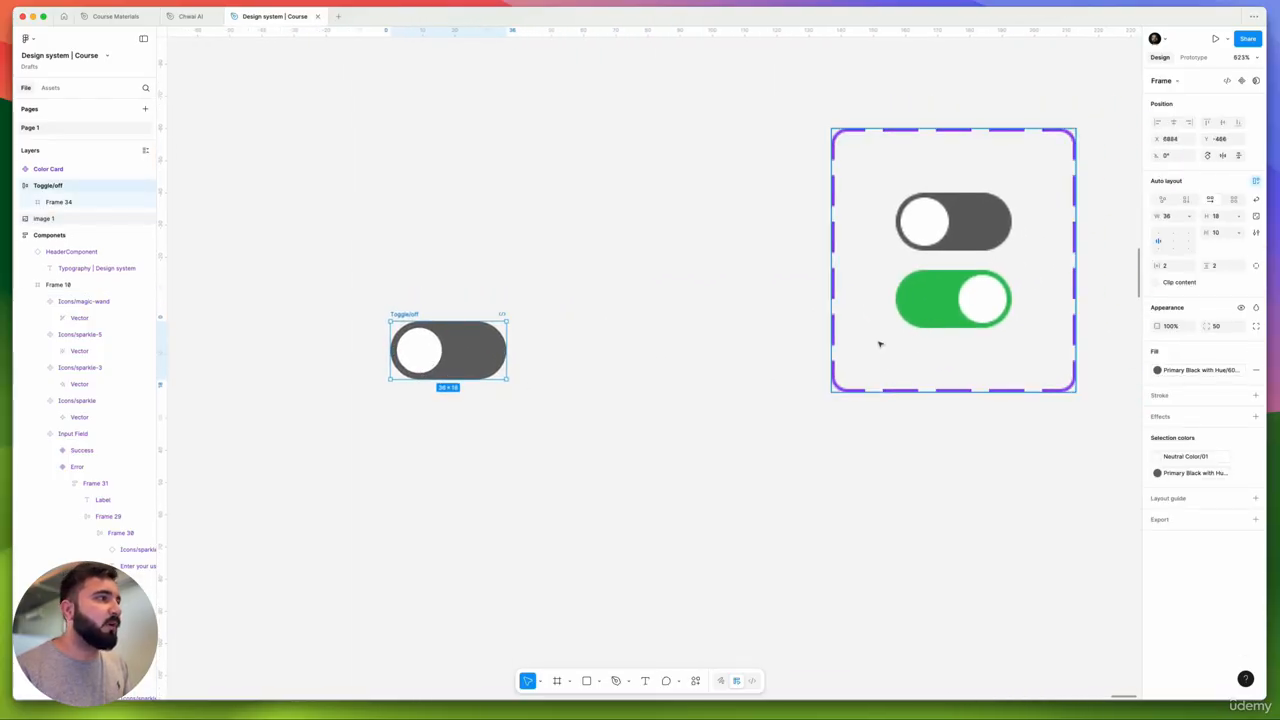
drag(880, 343, 793, 377)
- Duplicate Toggle/off below itself and fill the copy with the green Success style
click(469, 348)
drag(469, 348, 469, 436)
ctrl+scroll(469, 436, up, 2)
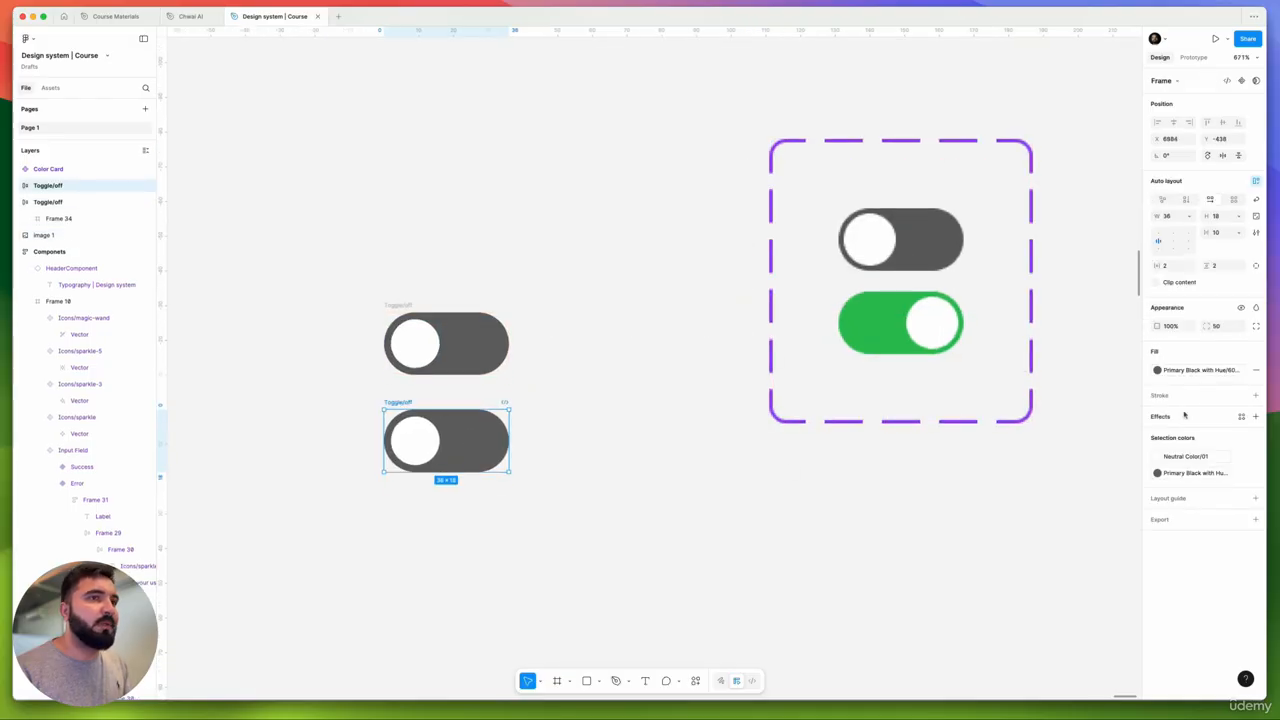
click(1207, 370)
scroll(1094, 486, down, 6)
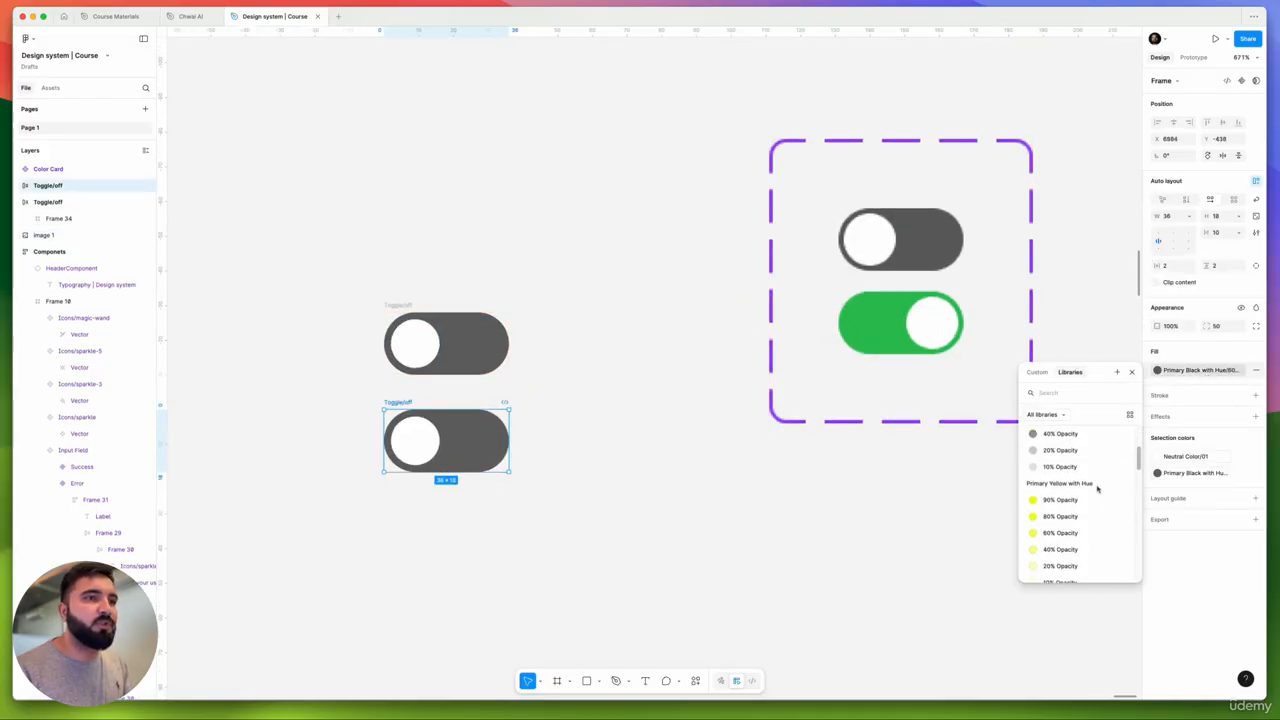
click(1196, 473)
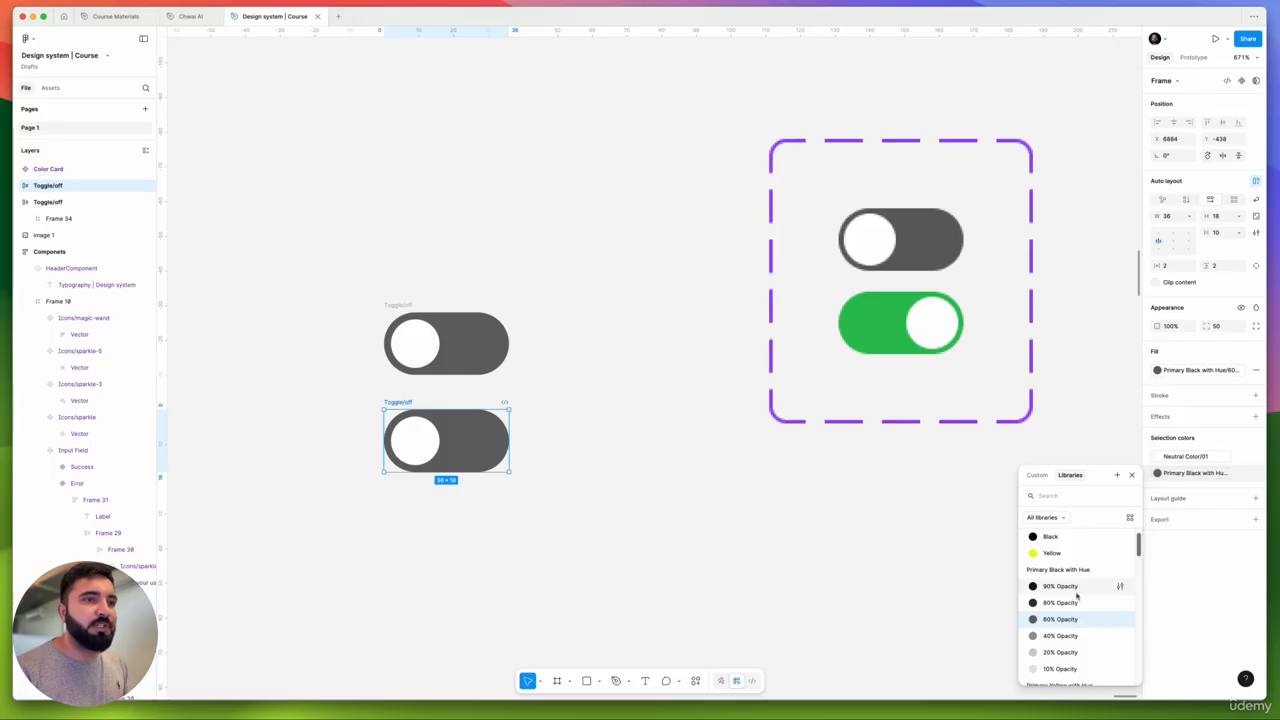
scroll(1076, 596, down, 8)
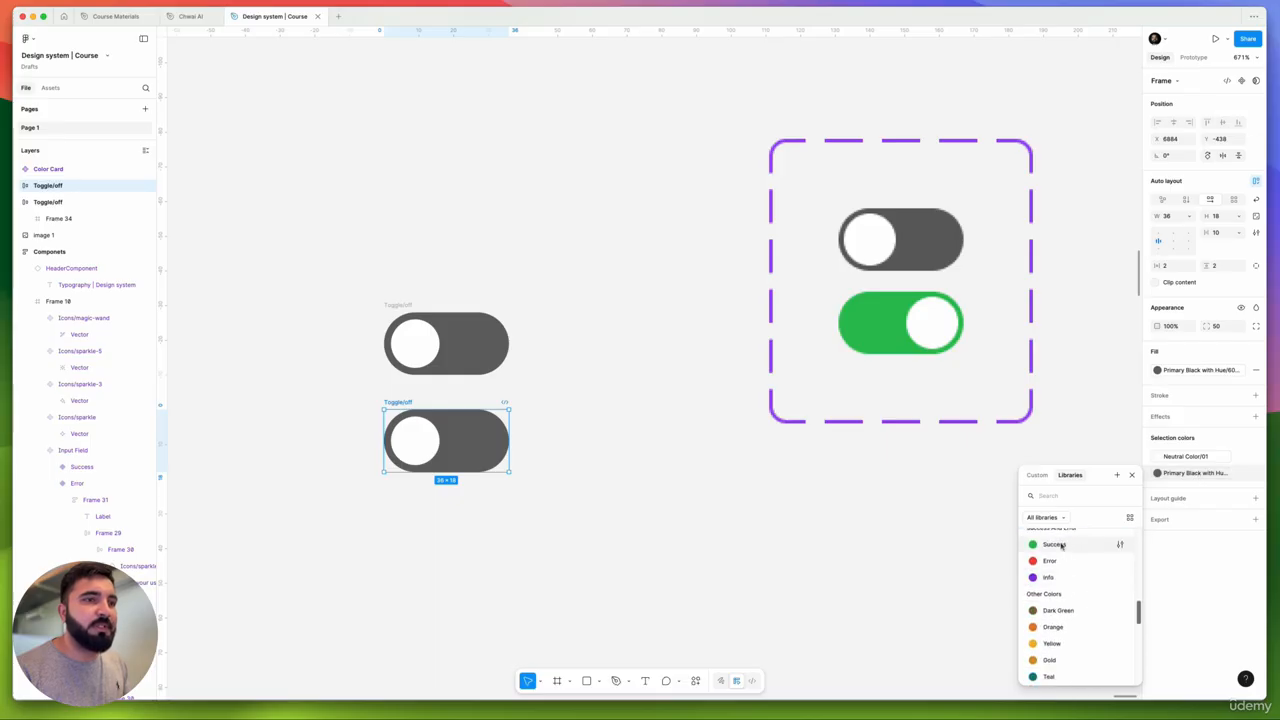
click(1054, 544)
scroll(456, 461, up, 5)
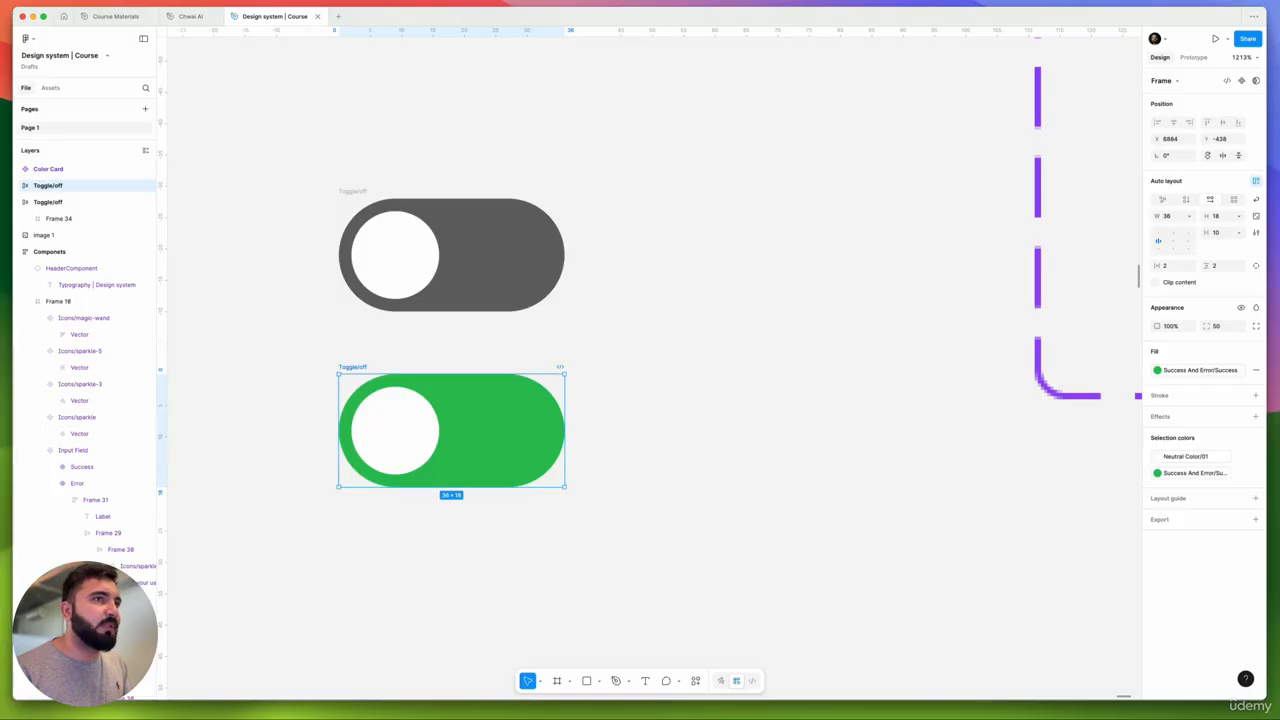
- Align the white knob to the right end and begin renaming the green toggle
click(1189, 242)
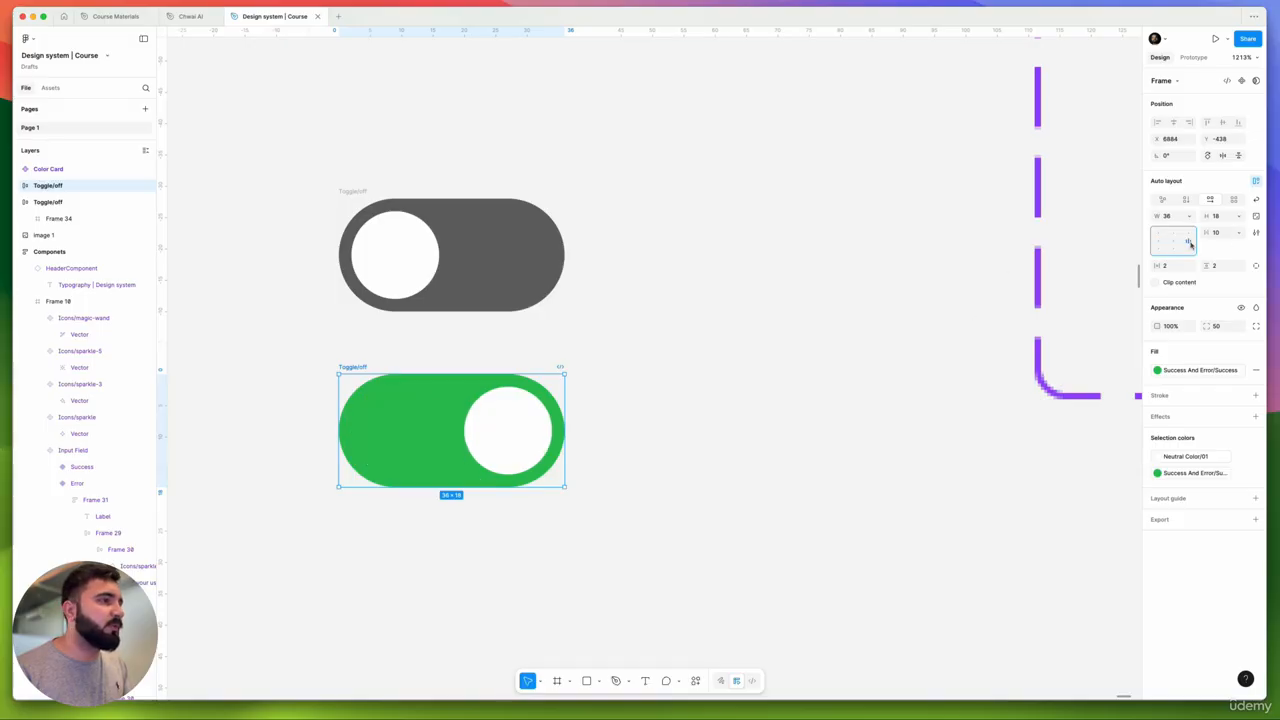
scroll(431, 349, down, 2)
drag(548, 371, 550, 396)
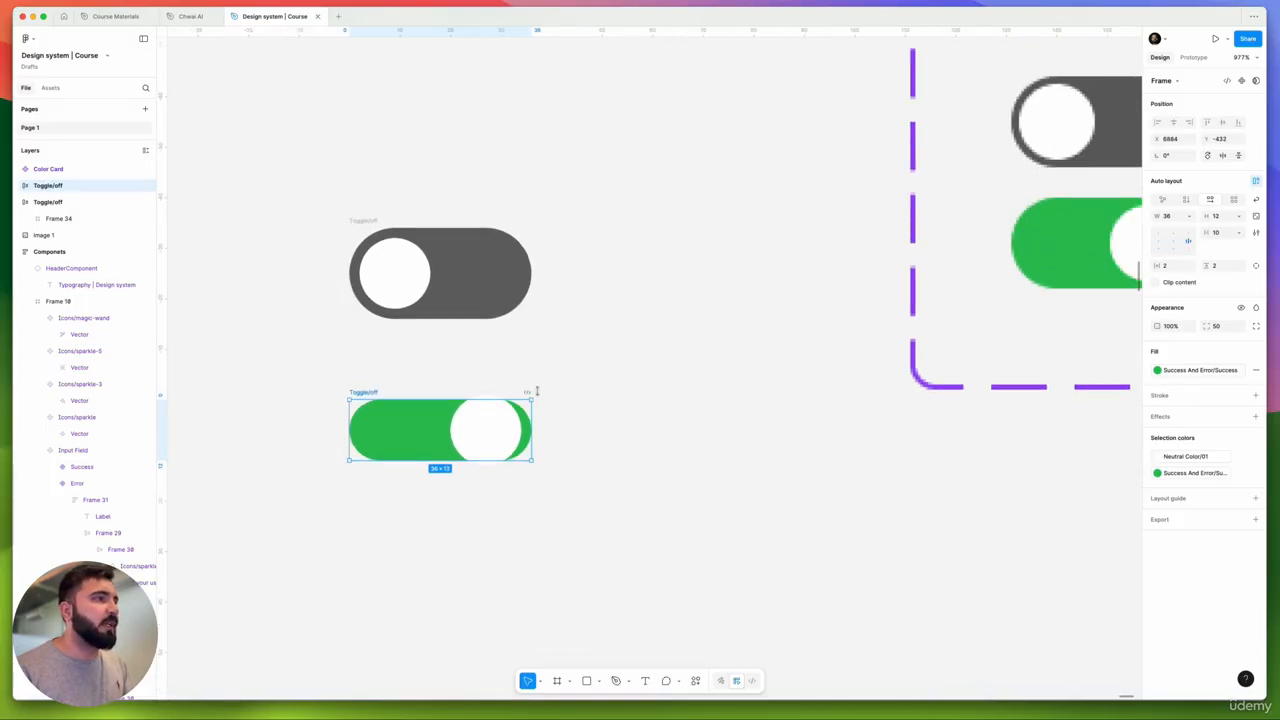
key(super+z)
double_click(368, 362)
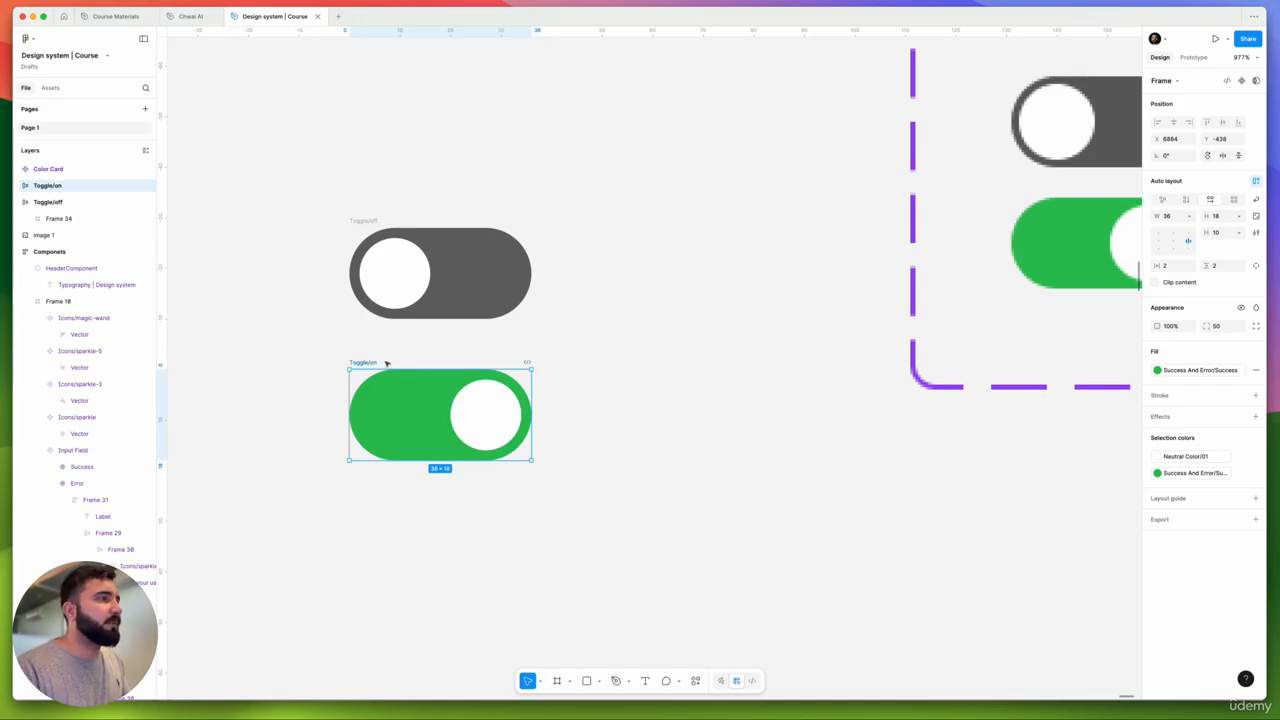
- Select the off and on toggles and create a component set from them
scroll(316, 211, left, 3)
drag(428, 194, 796, 545)
click(1230, 81)
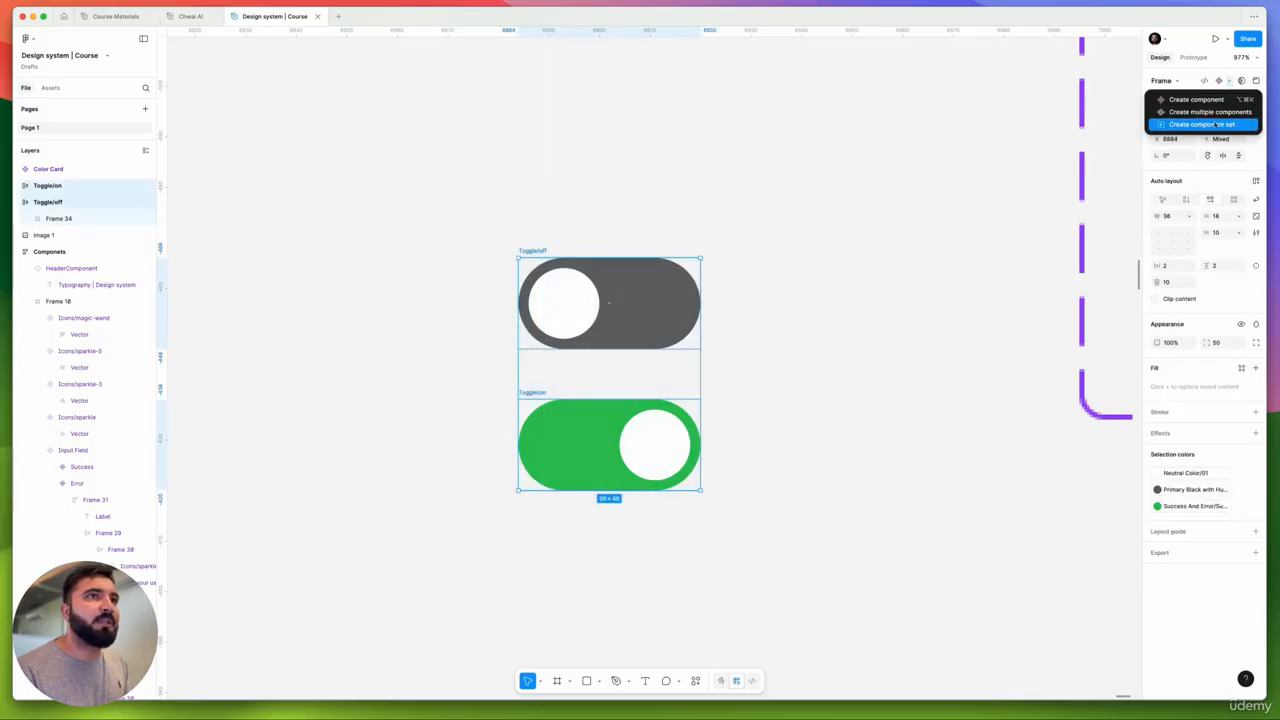
click(1213, 126)
scroll(606, 300, down, 2)
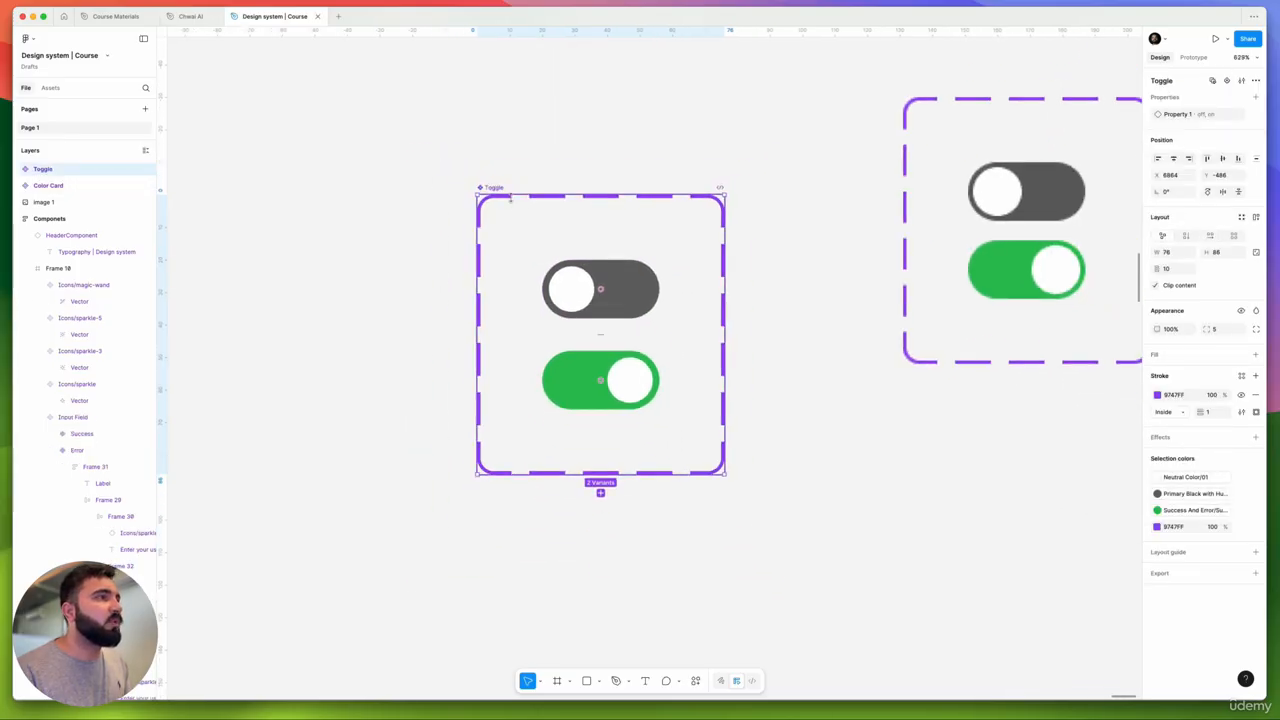
scroll(645, 222, down, 3)
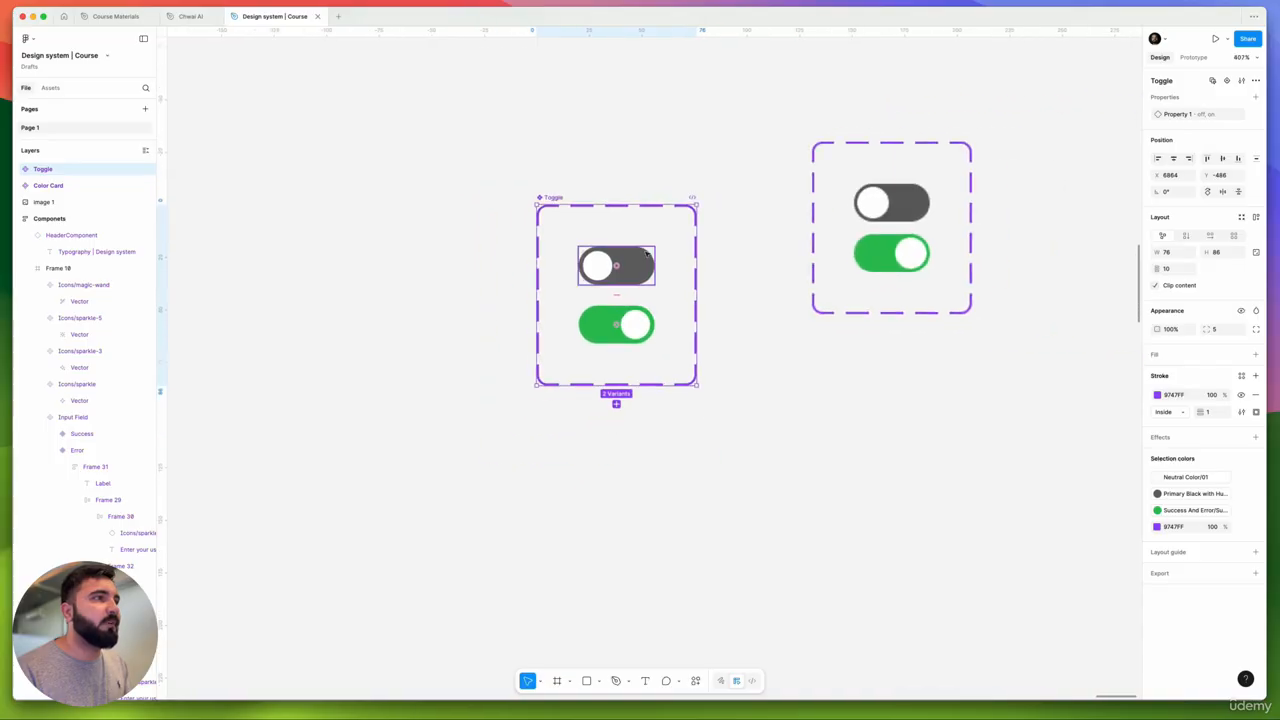
- Place an instance of the off toggle and flip Property 1 between on and off
click(614, 266)
drag(614, 266, 410, 264)
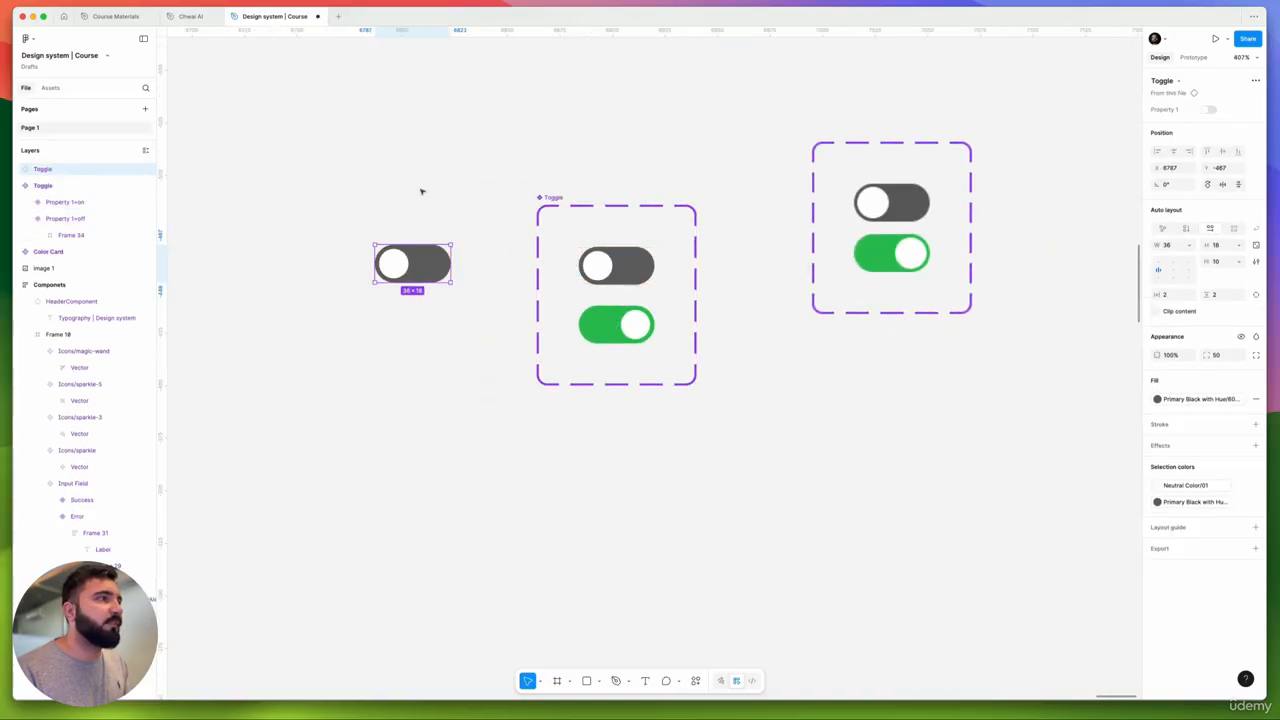
click(1208, 110)
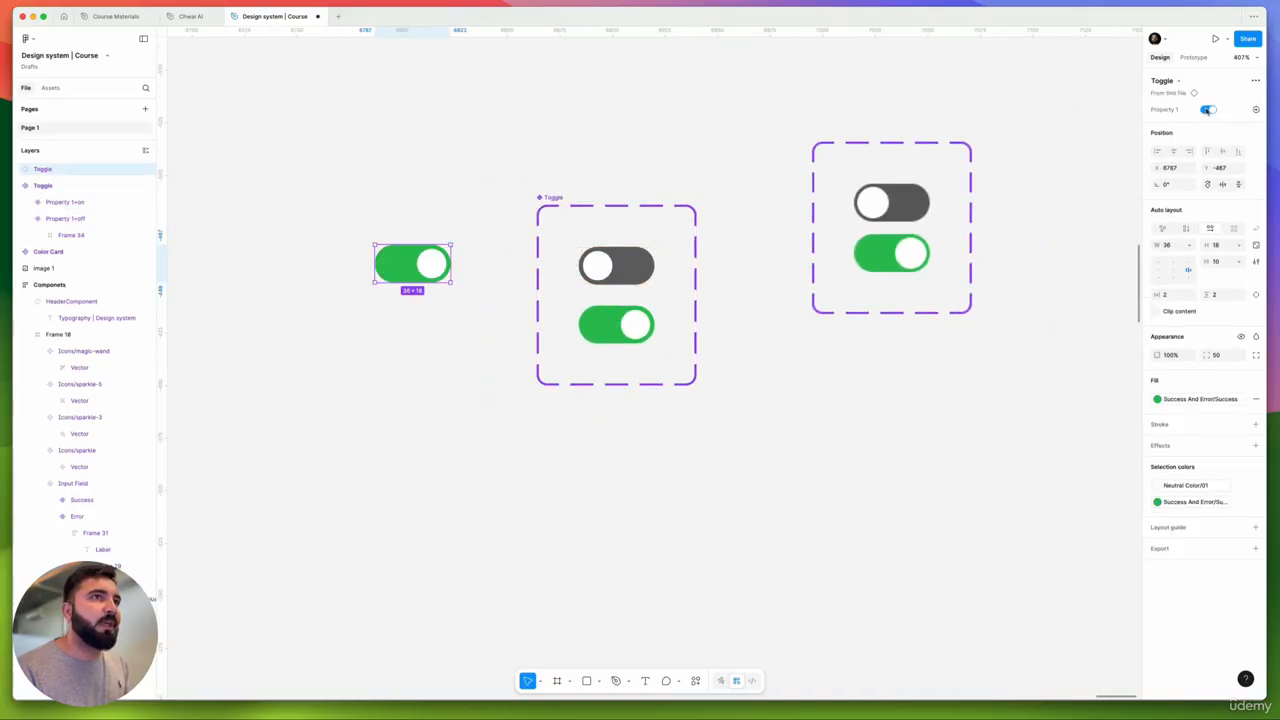
click(1208, 110)
click(1208, 110)
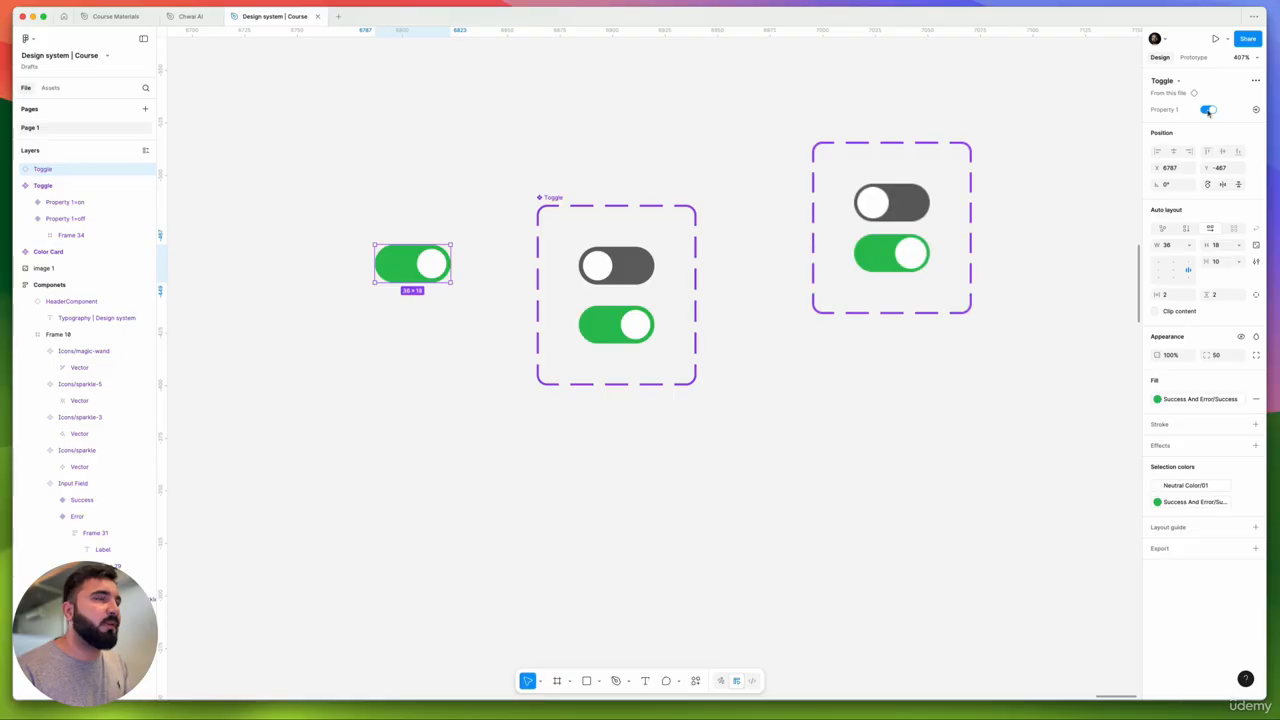
click(1208, 110)
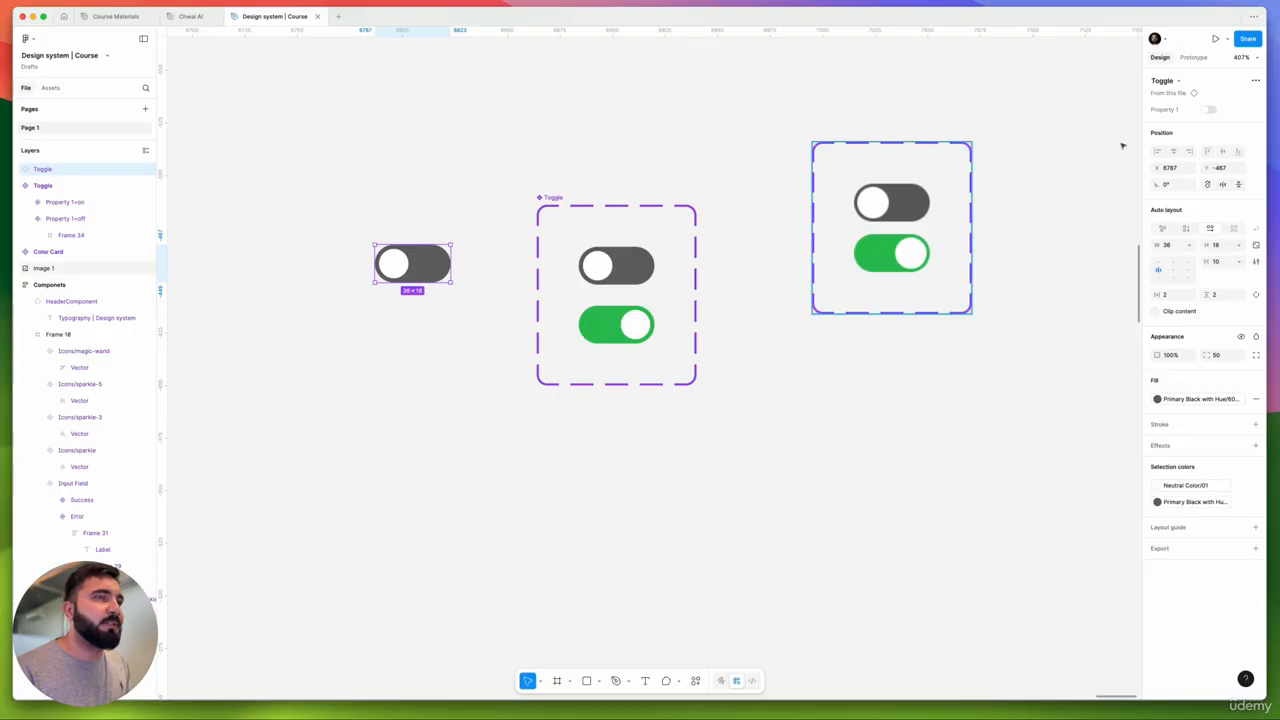
- Rename the component set's variant property from Property 1 to Toggle
click(486, 200)
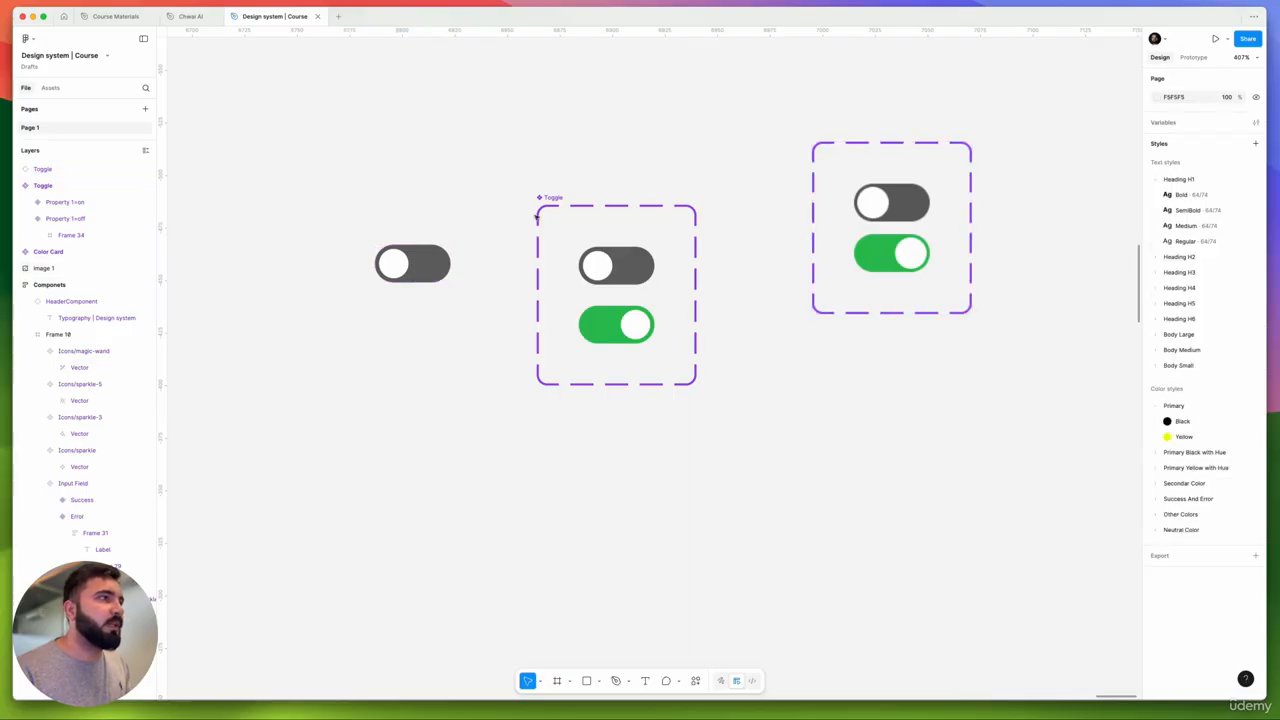
click(608, 205)
double_click(1181, 115)
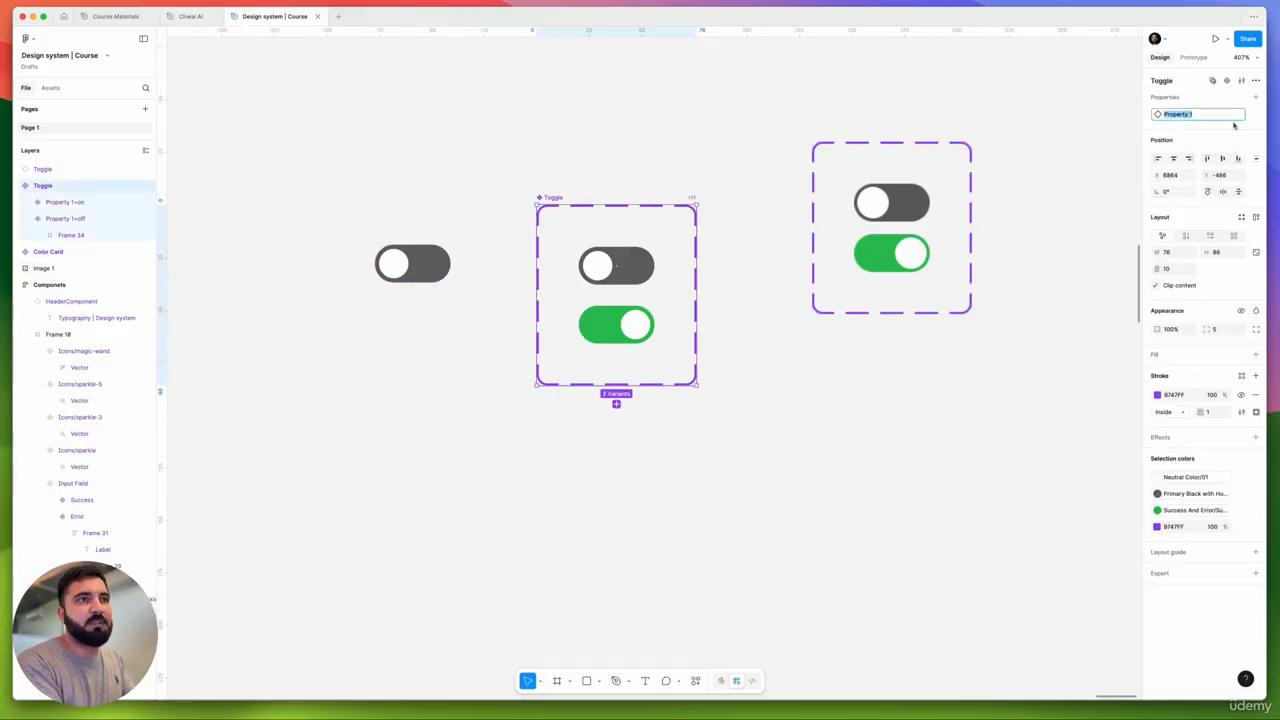
text(Togg)
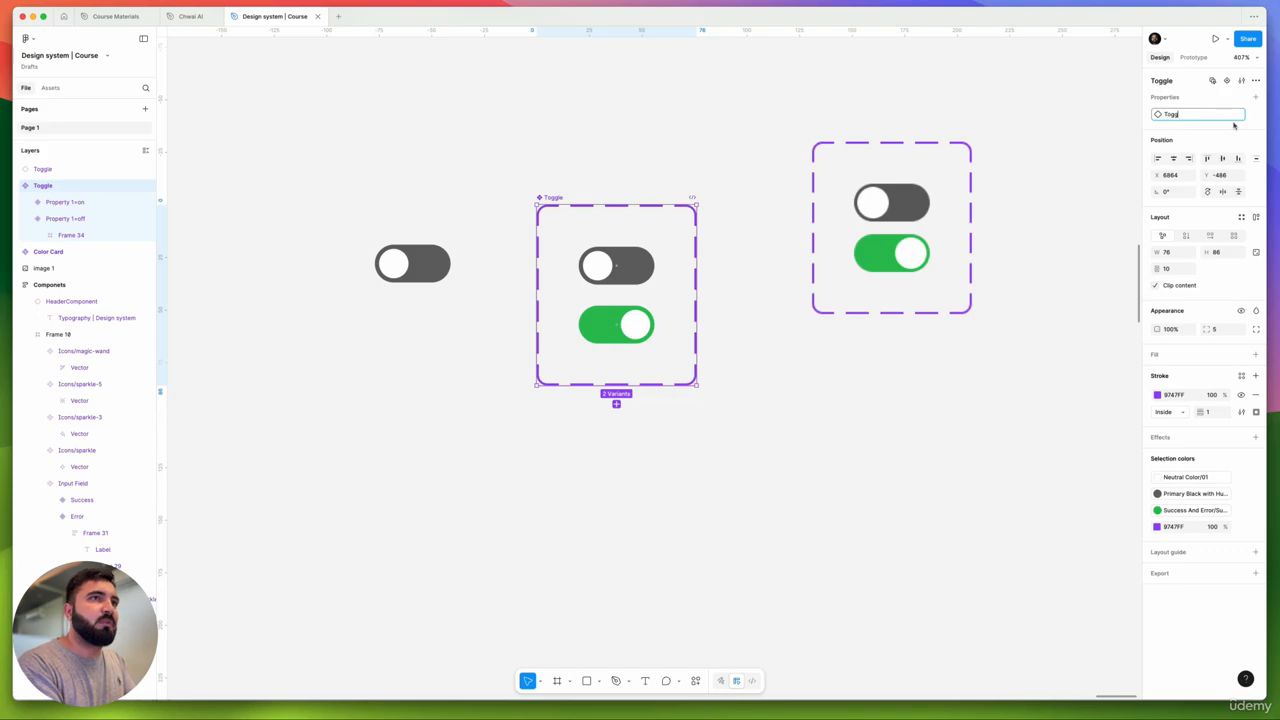
text(le)
key(Return)
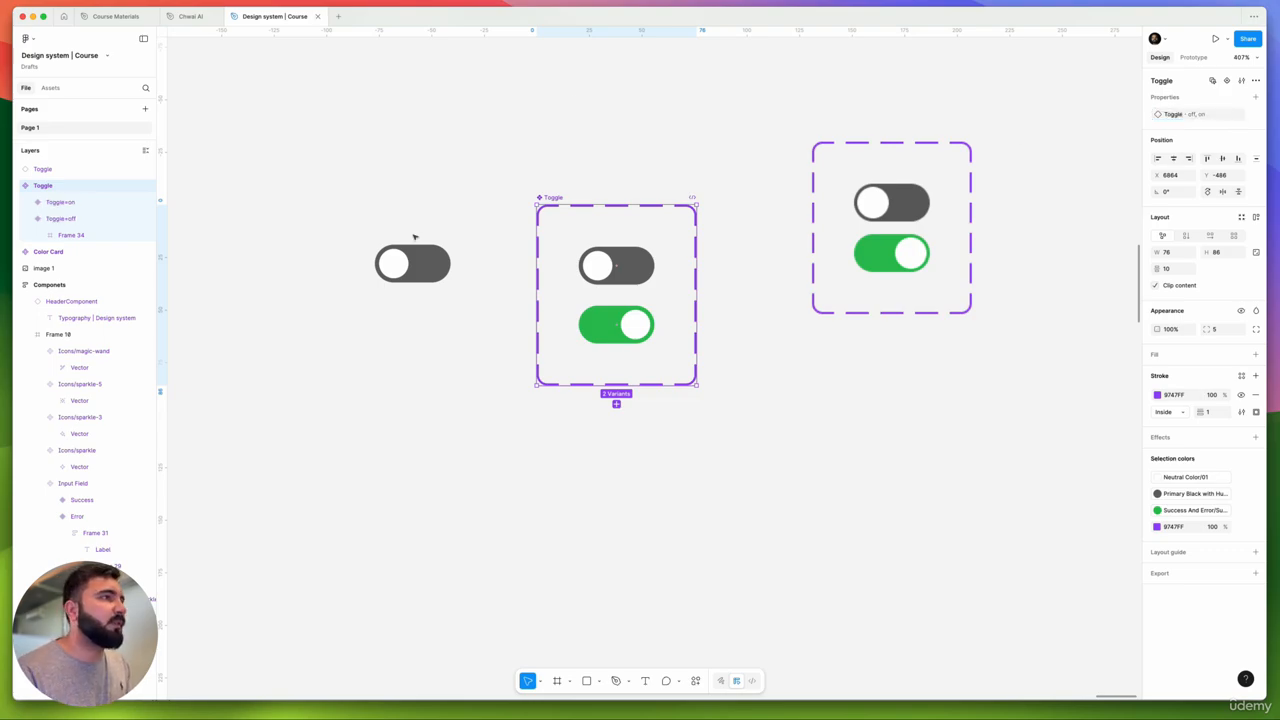
- Delete the standalone toggle instance and the dashed reference toggles
click(414, 240)
click(428, 256)
key(Delete)
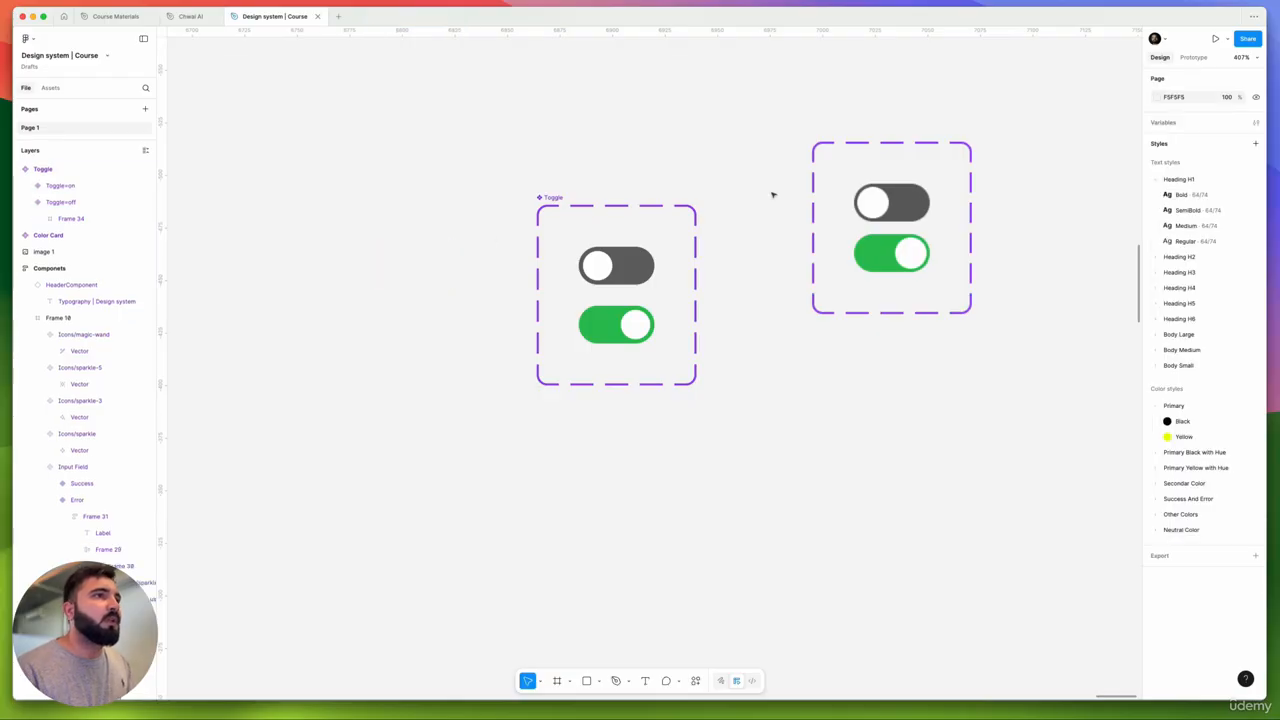
click(914, 178)
key(Delete)
- Move the Toggle component set into the Components frame beside the icons
scroll(914, 178, down, 10)
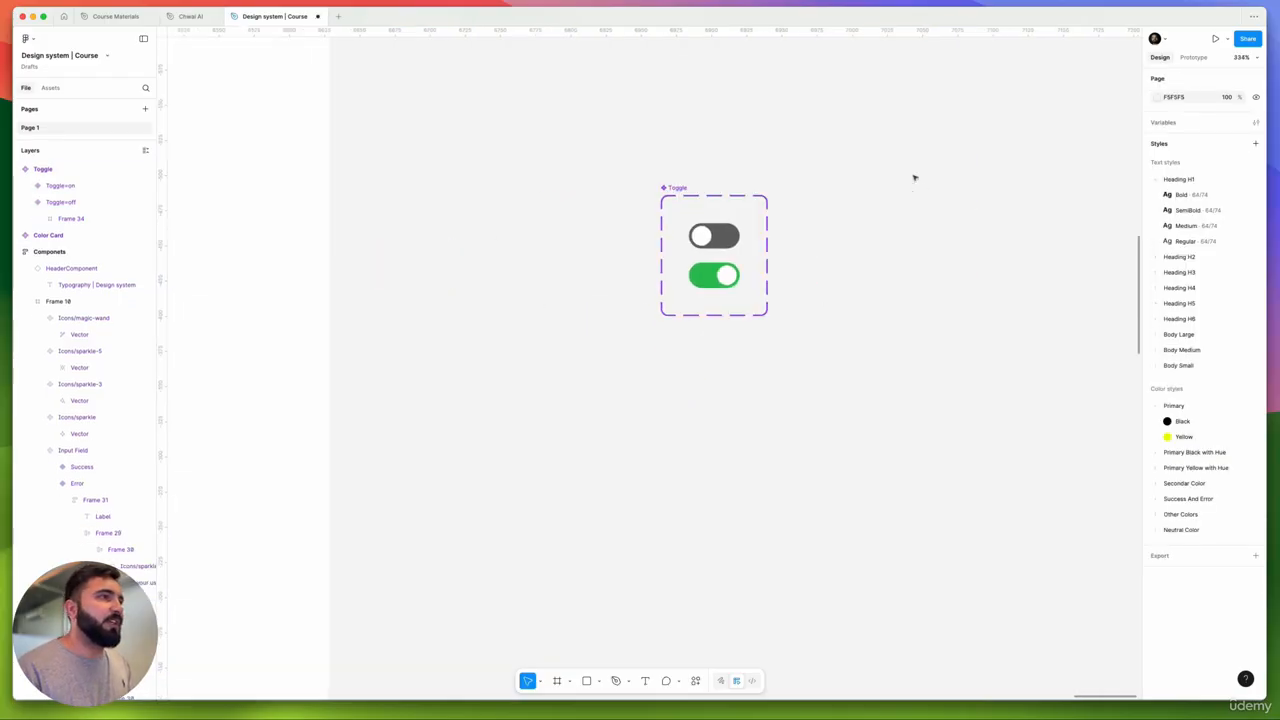
drag(1018, 387, 544, 169)
scroll(544, 169, down, 8)
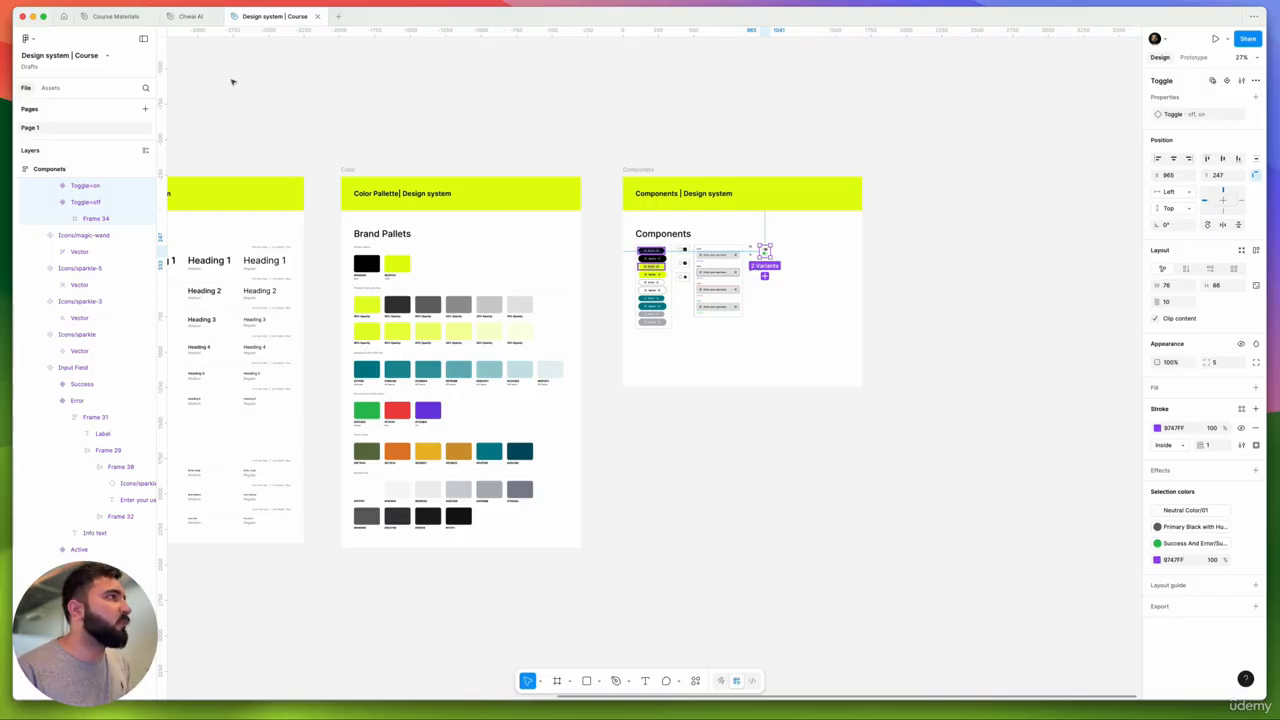
- Bring up the Chwai AI file zoomed to fit and browse its two-variant toggle, cards, inputs and icons
click(190, 16)
key(shift+1)
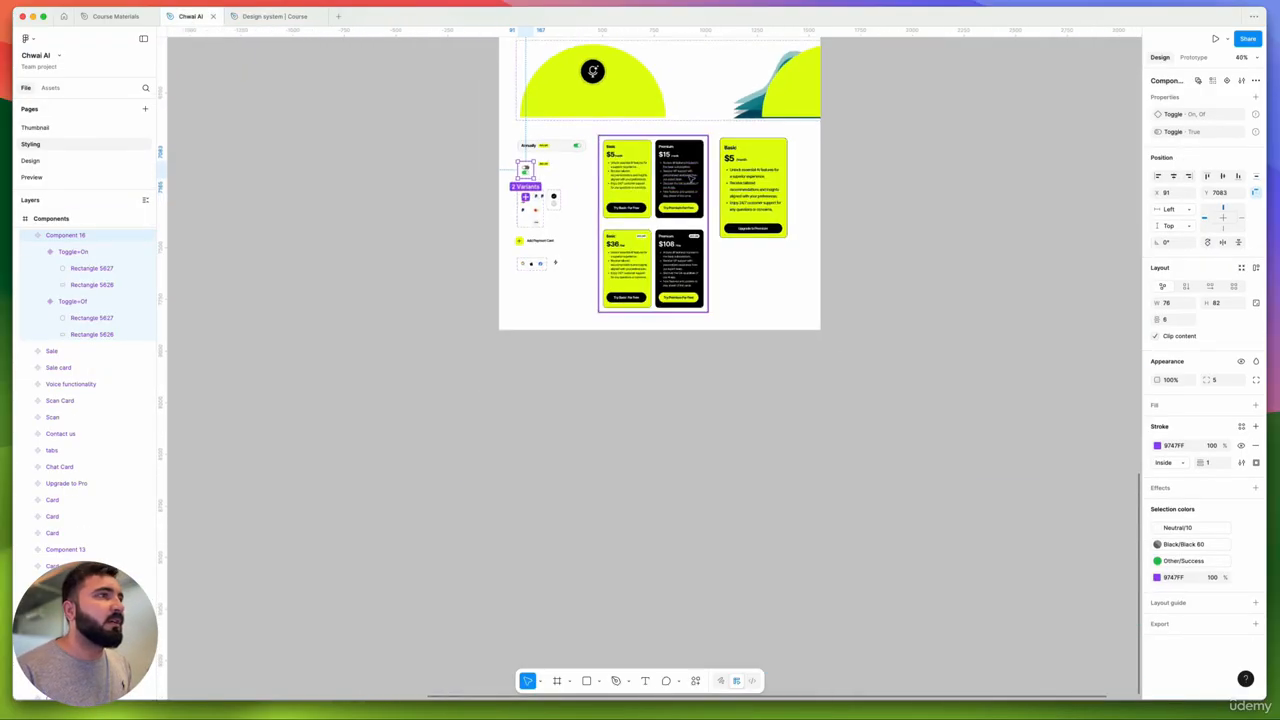
scroll(688, 176, up, 5)
ctrl+scroll(640, 200, up, 5)
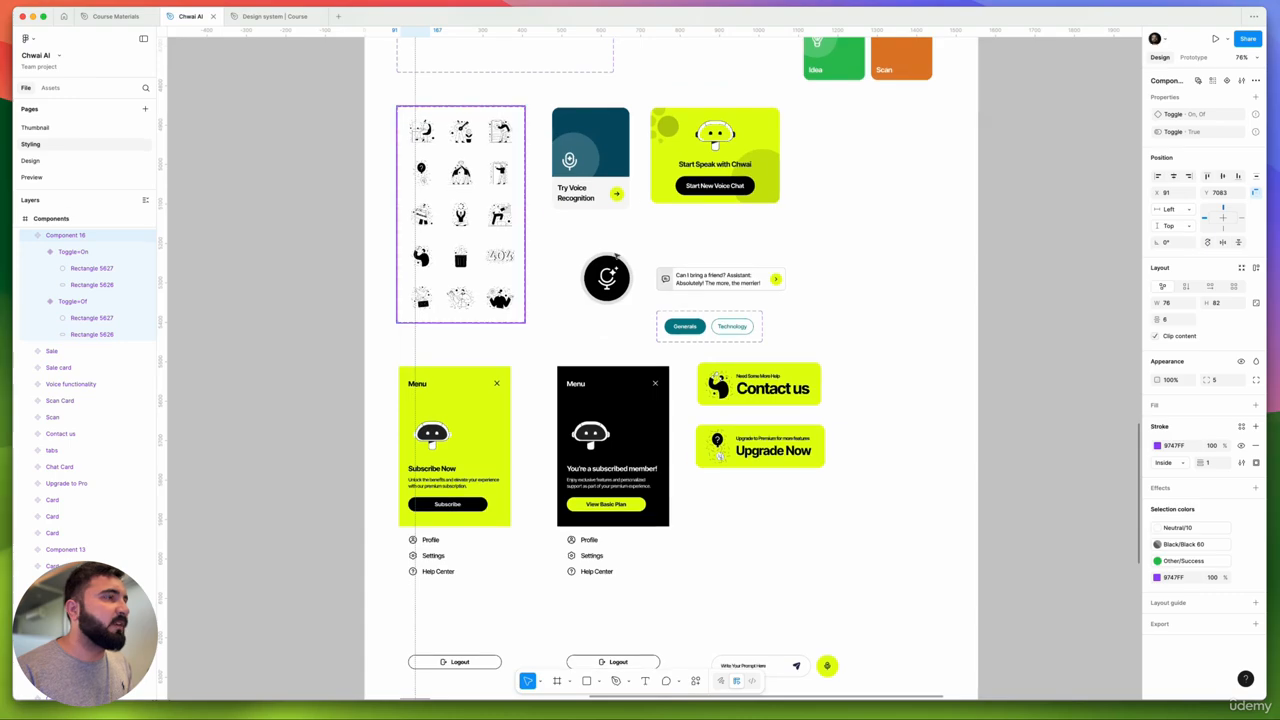
scroll(530, 231, up, 3)
scroll(530, 231, up, 10)
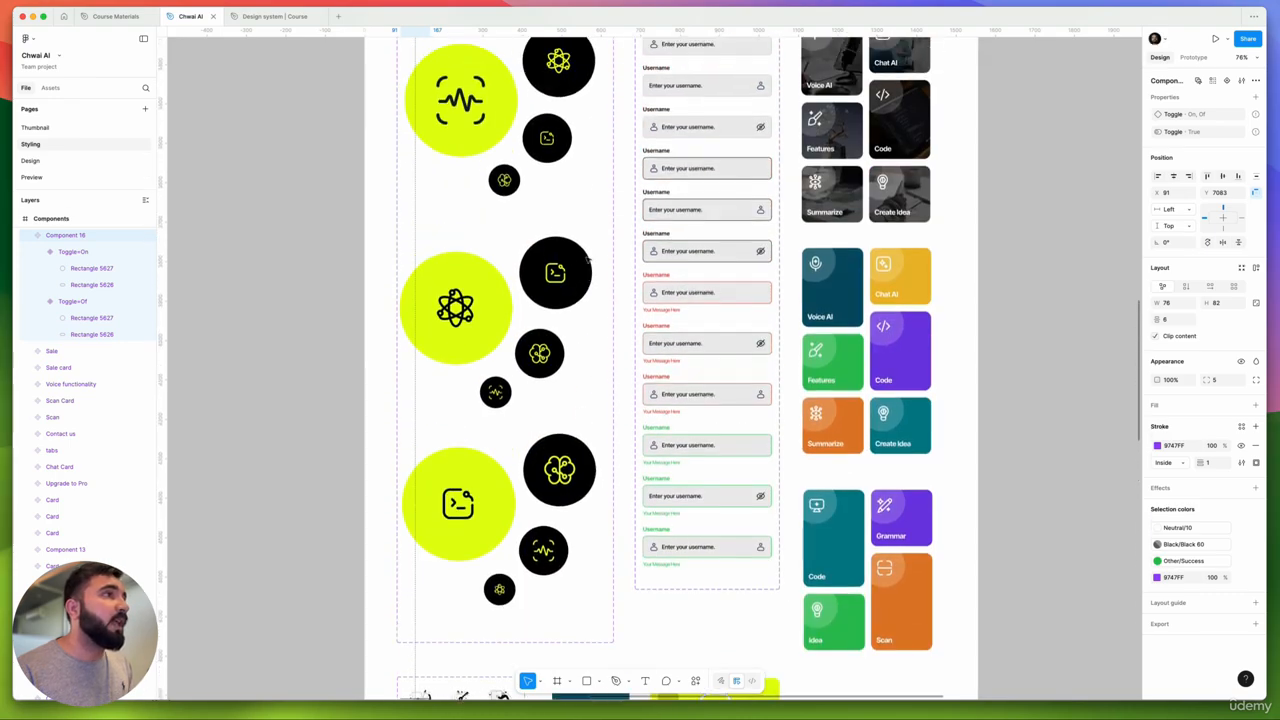
scroll(620, 235, up, 8)
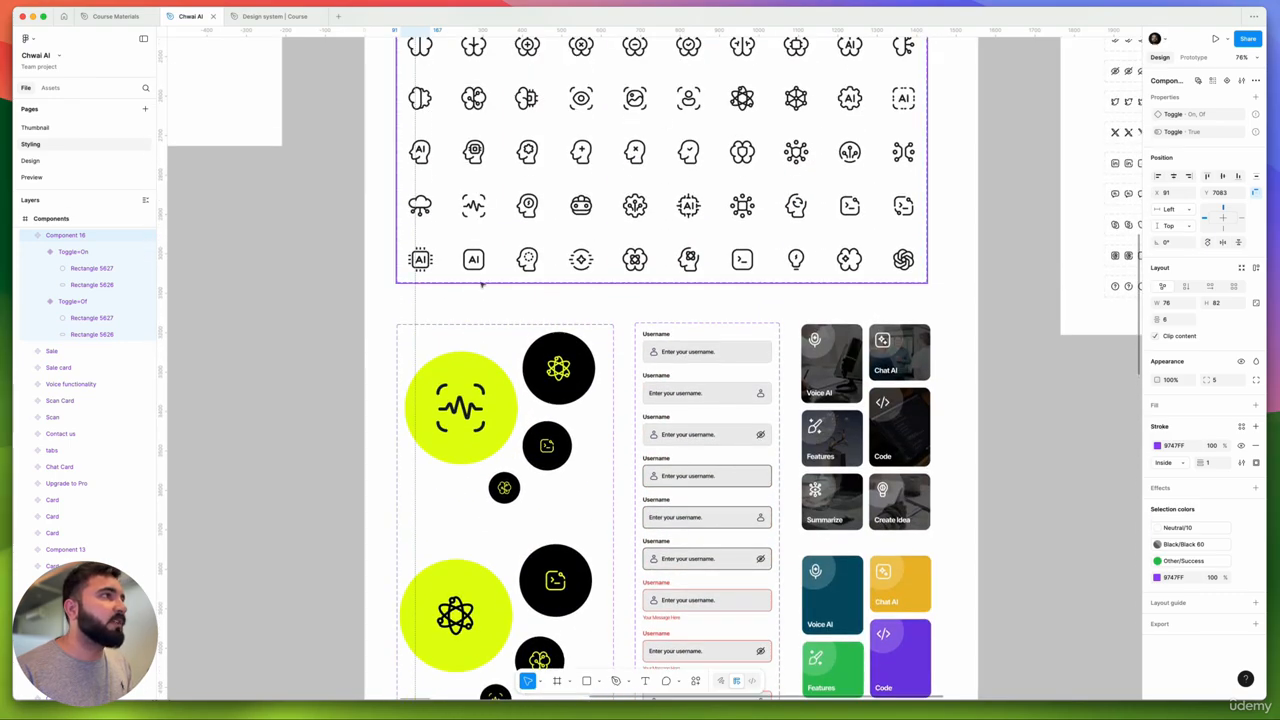
scroll(660, 240, up, 10)
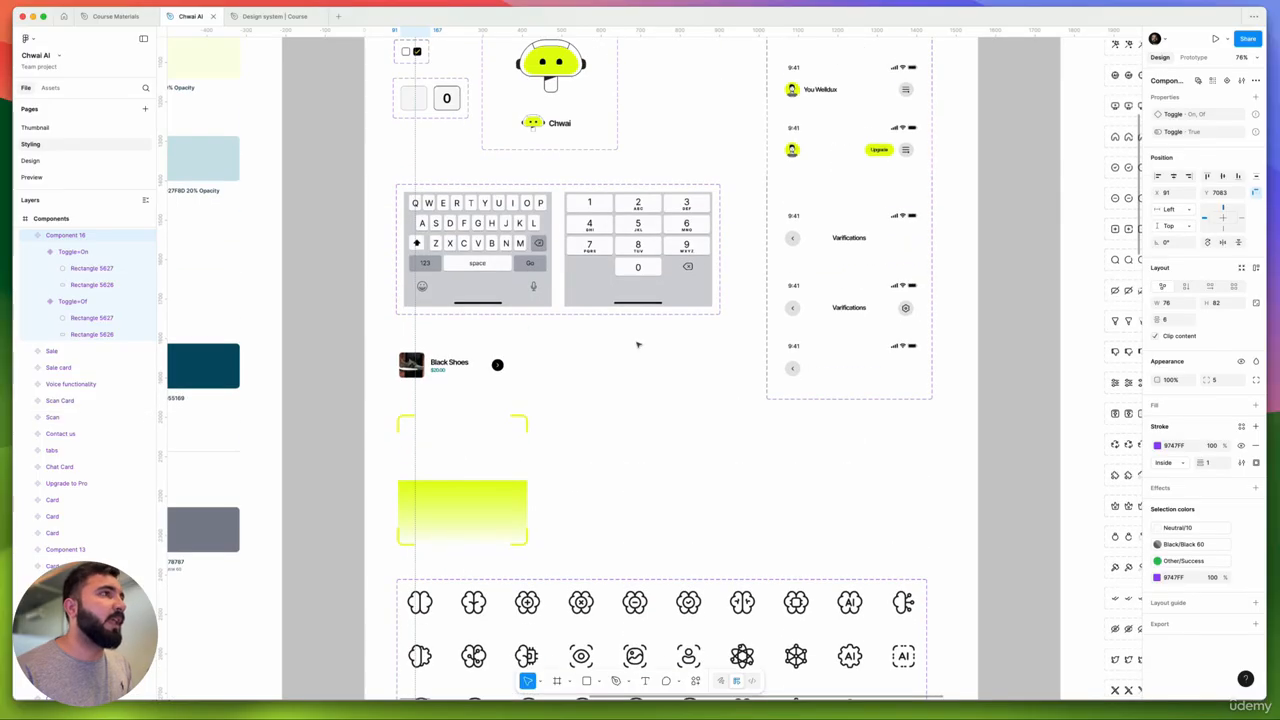
scroll(652, 272, down, 5)
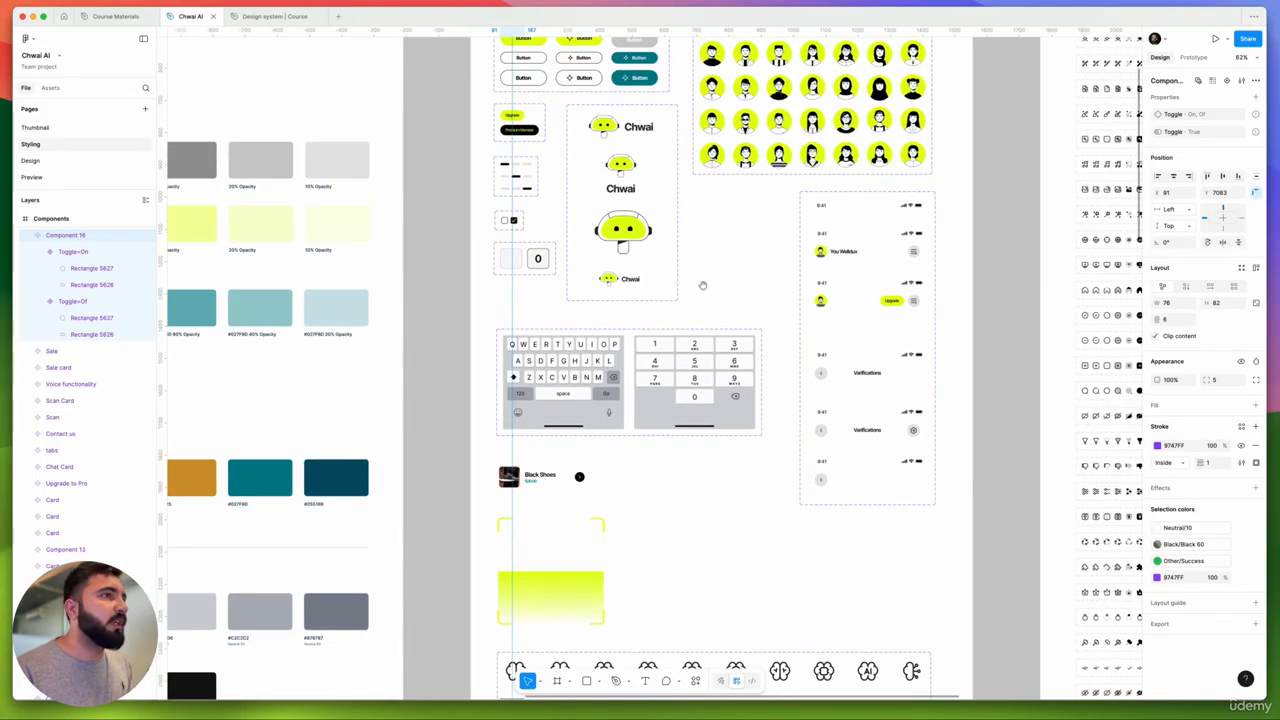